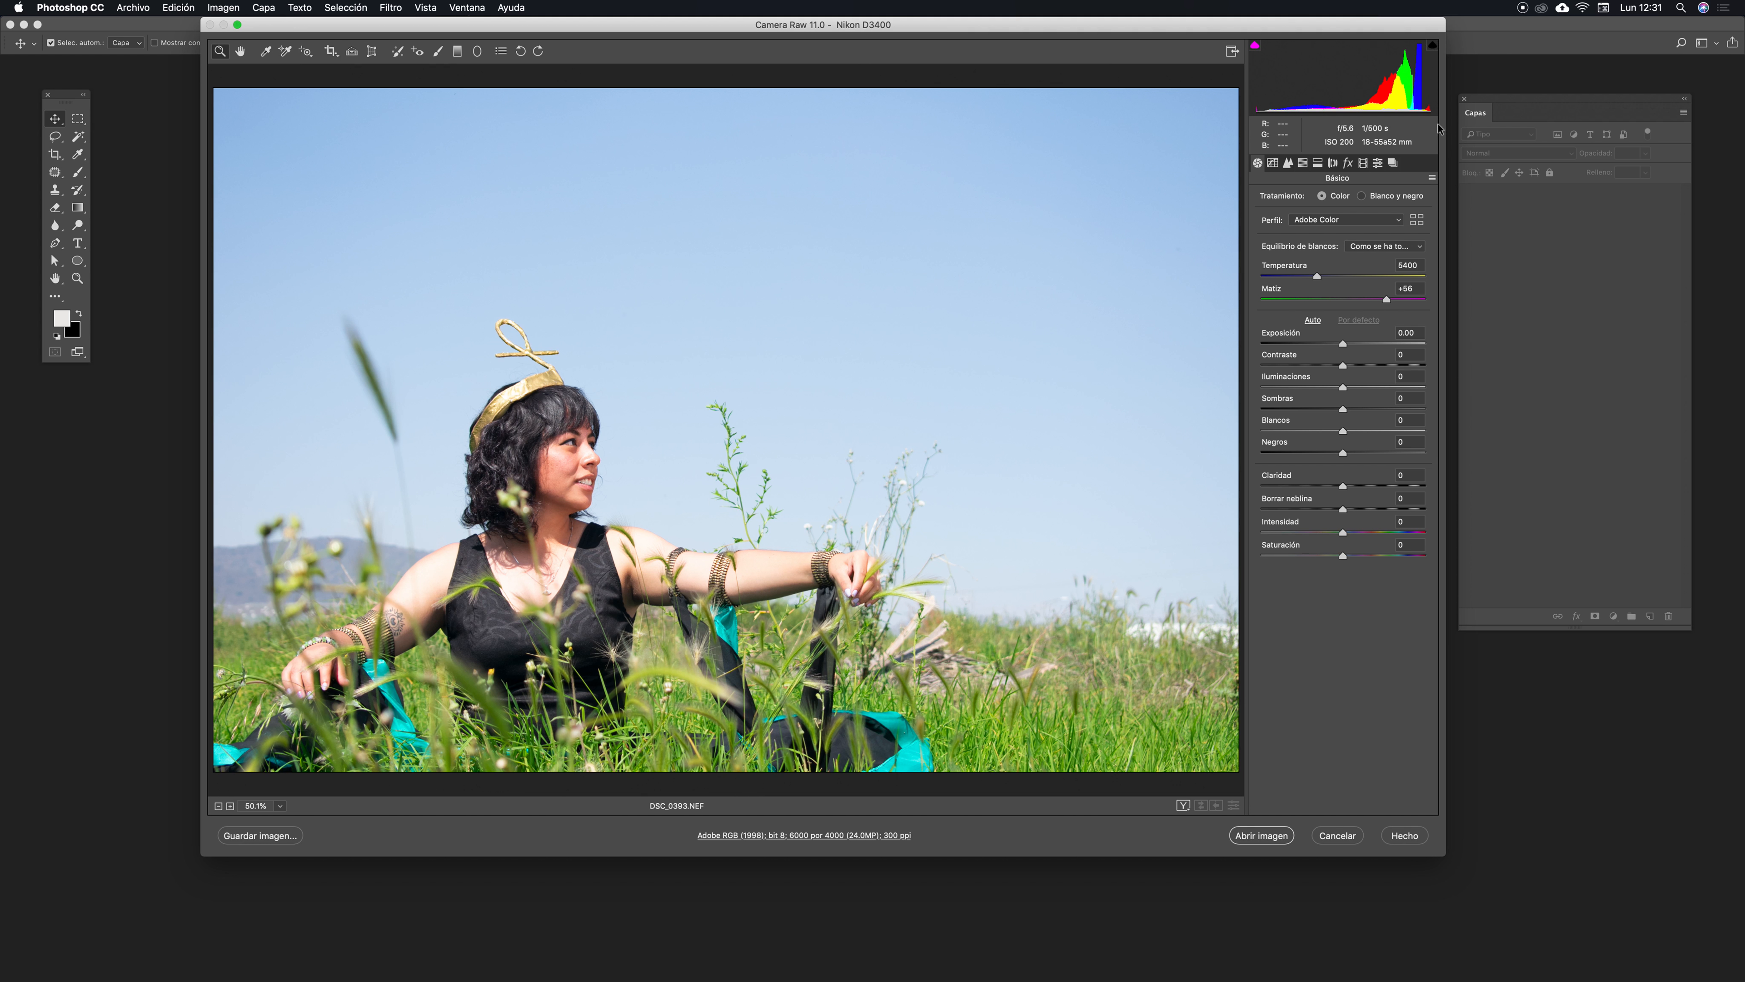
drag(830, 25, 830, 26)
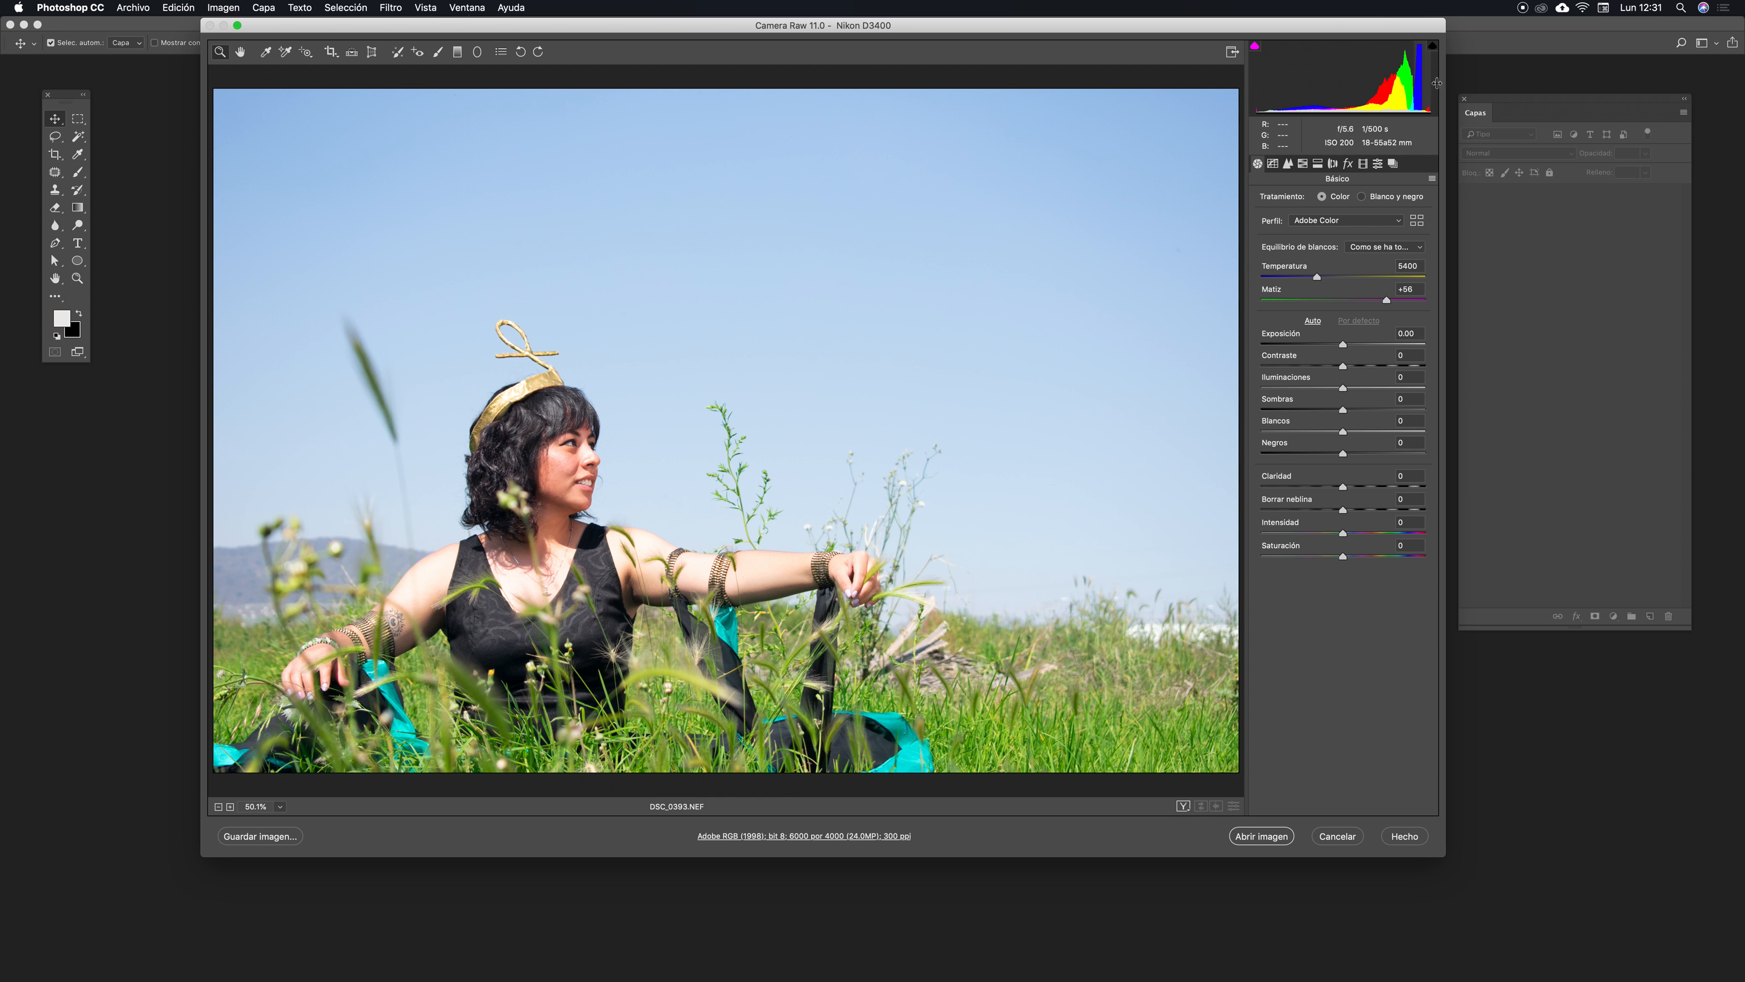
drag(1306, 25, 1308, 24)
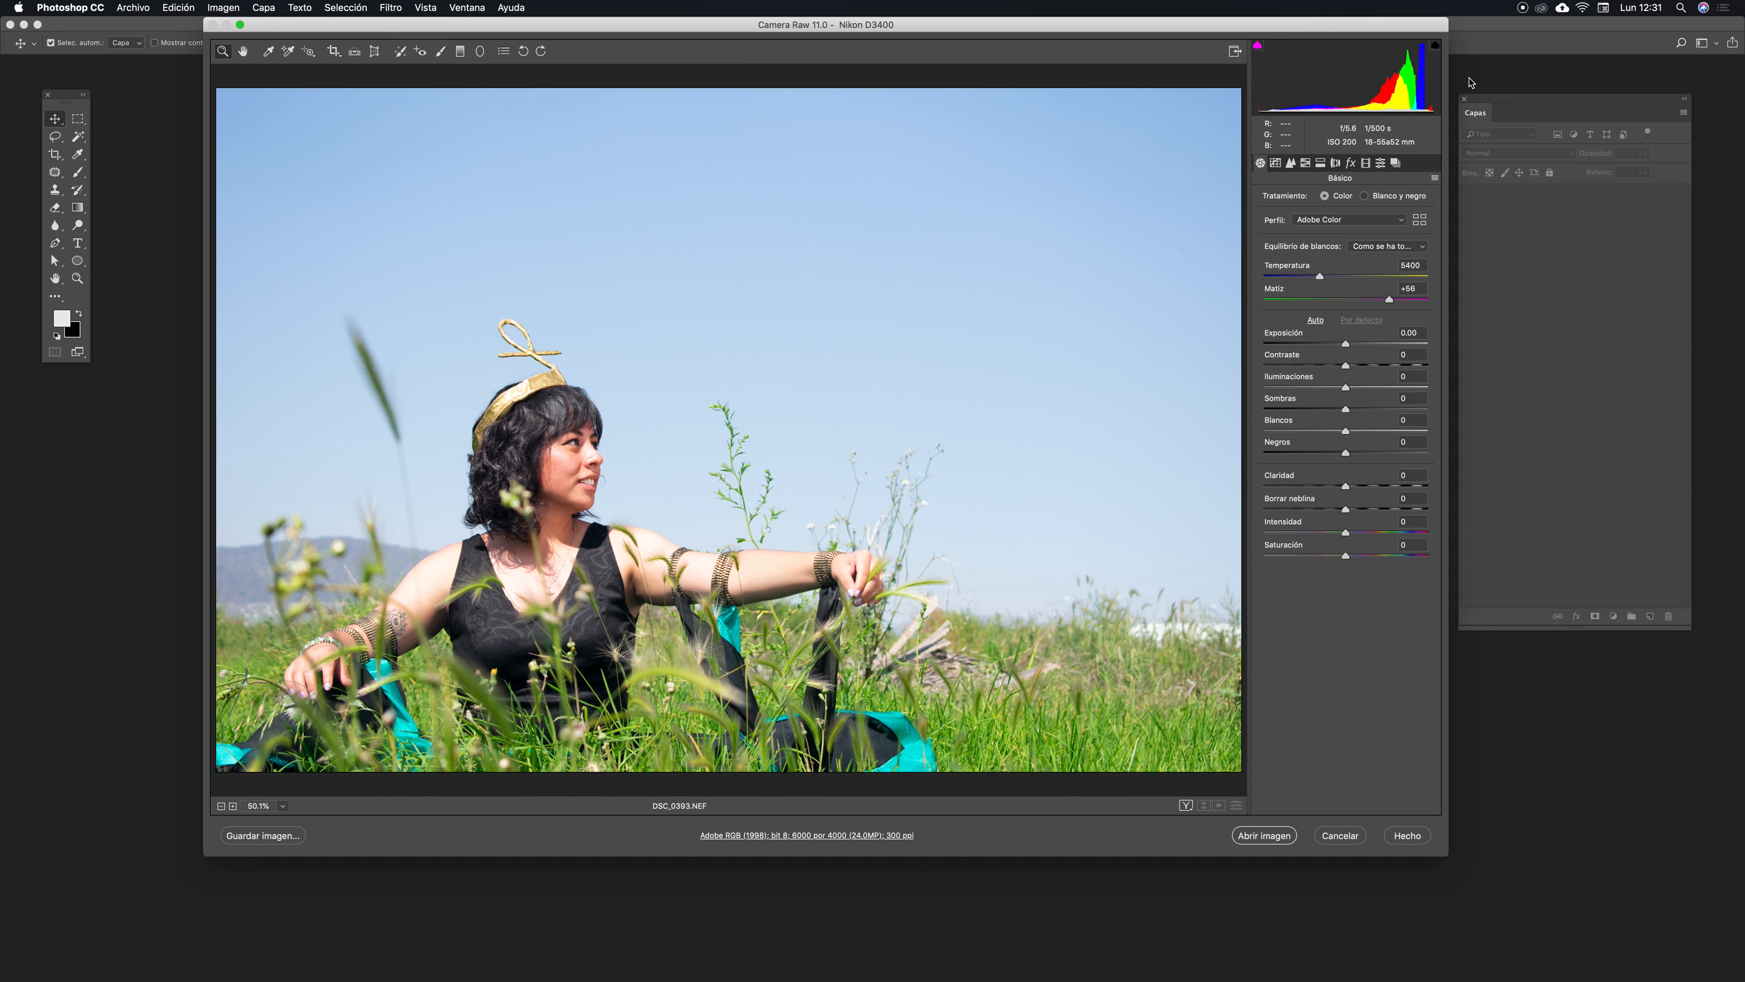
- Turn on the highlight clipping warning and zoom in to inspect the clipped areas on the crown
click(1435, 50)
click(514, 359)
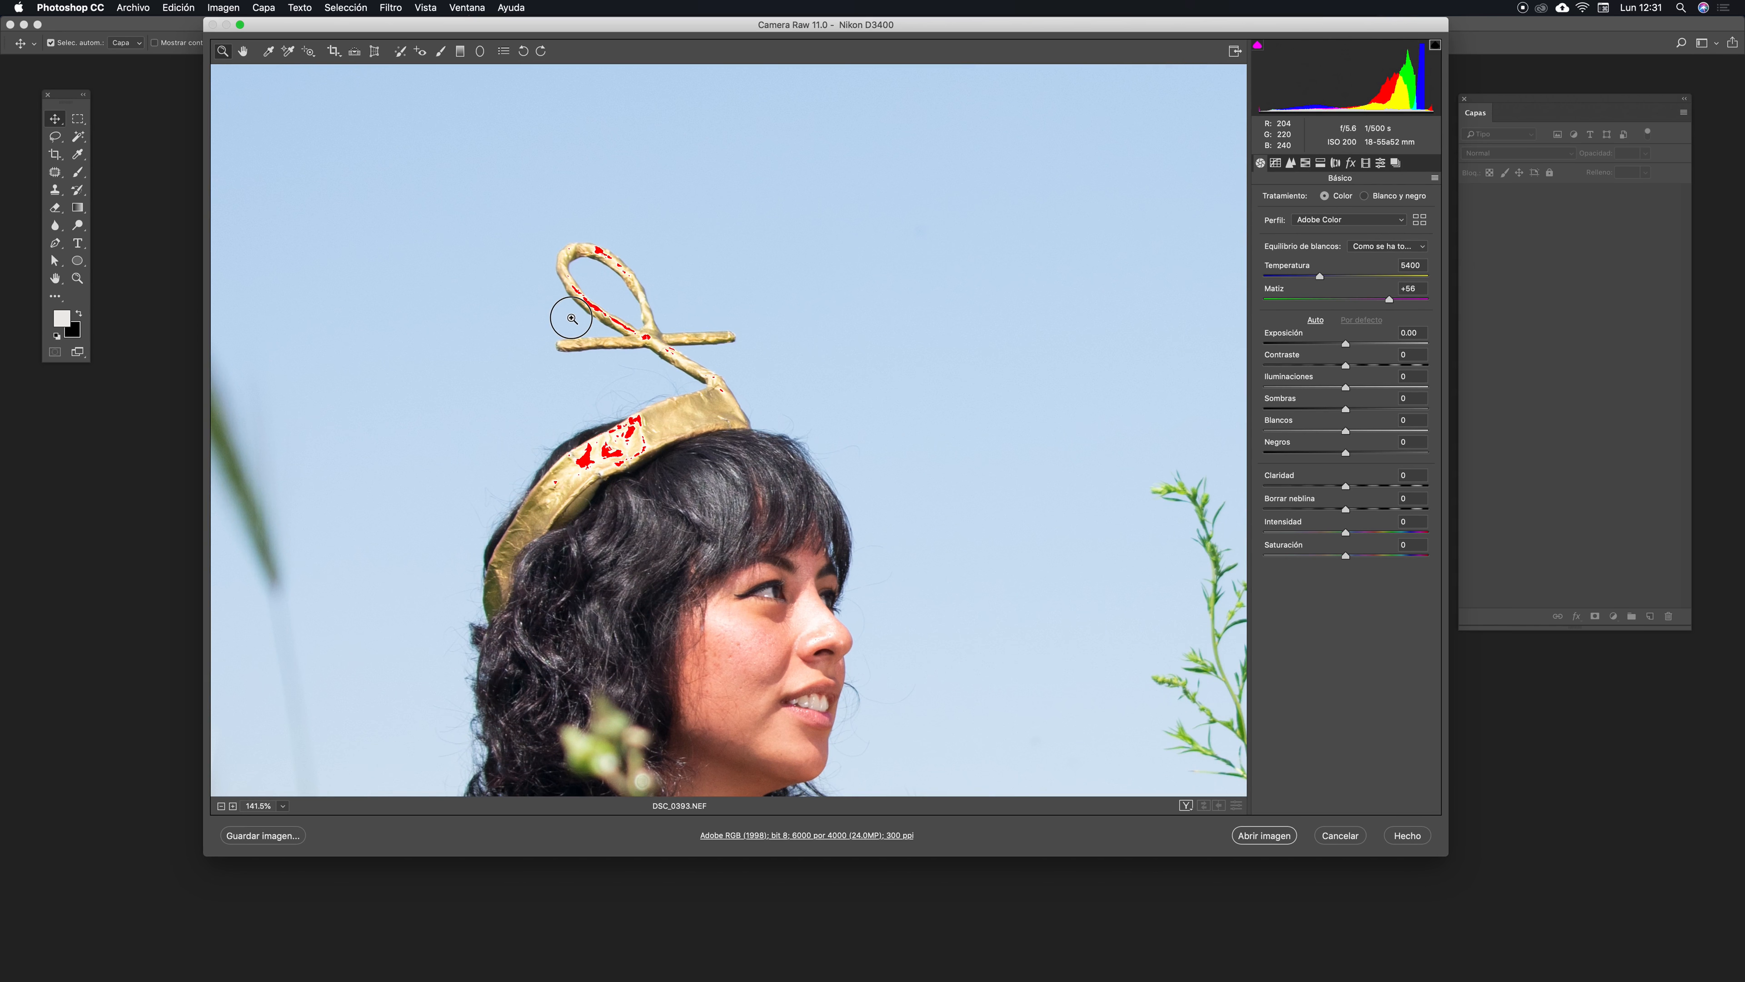
drag(727, 432, 609, 478)
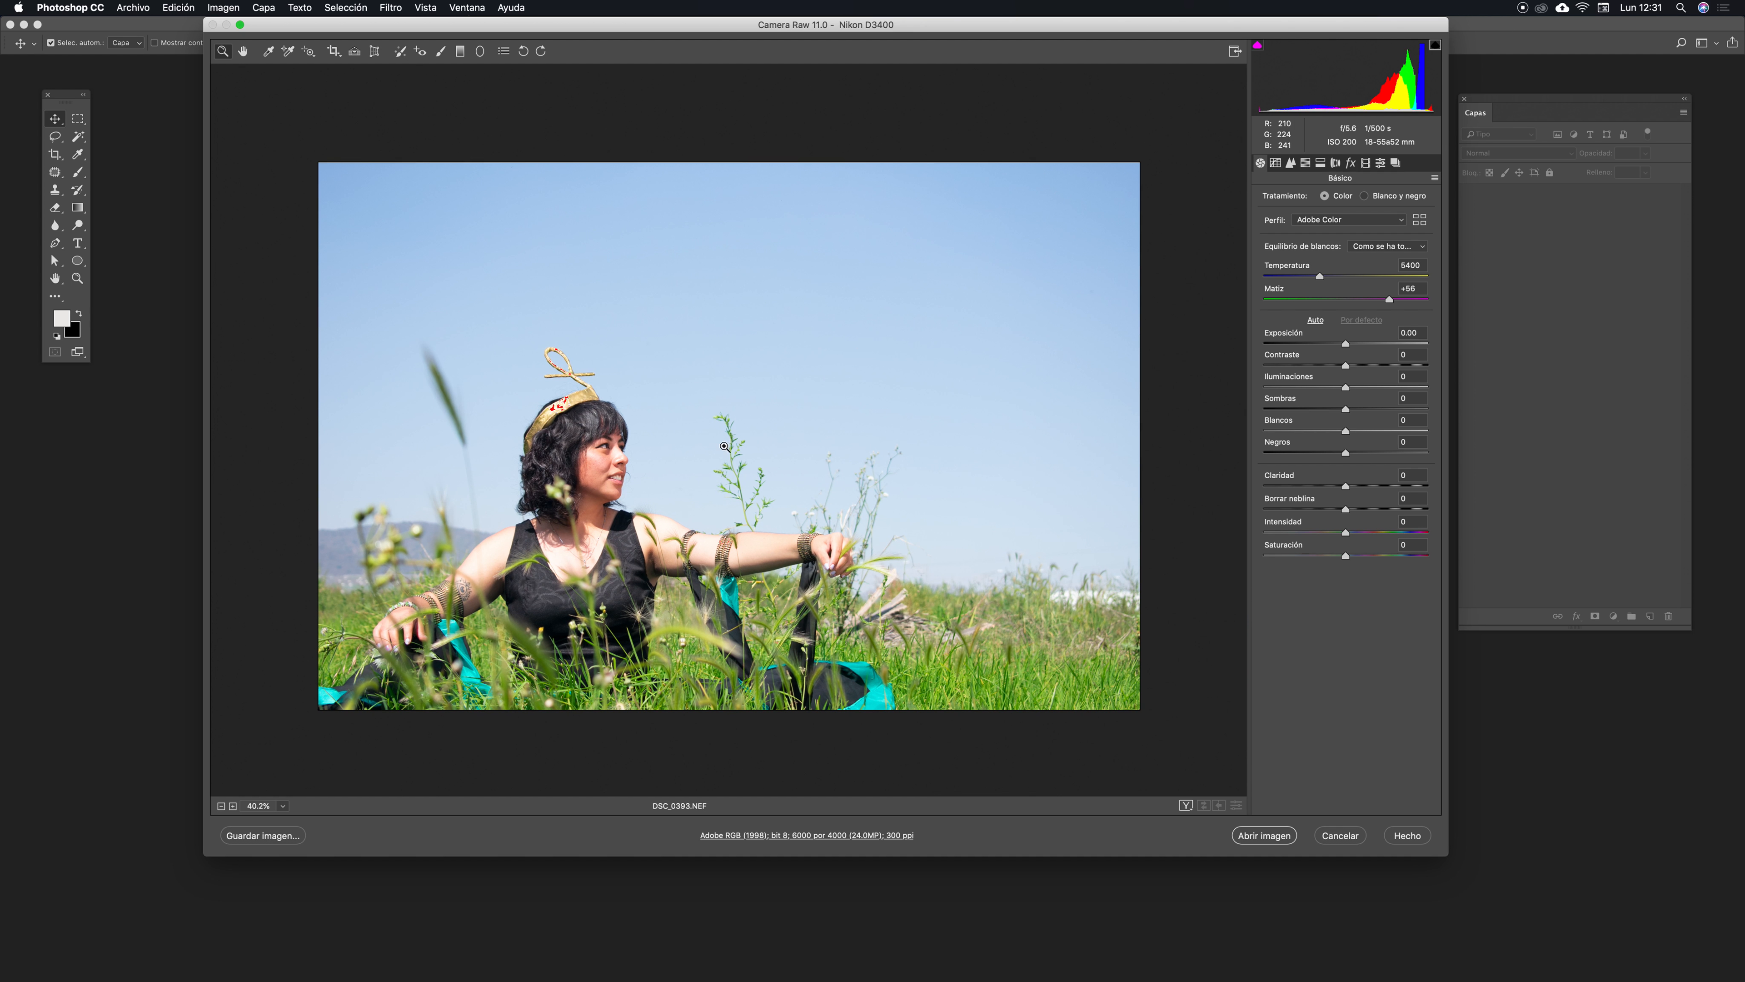
click(746, 407)
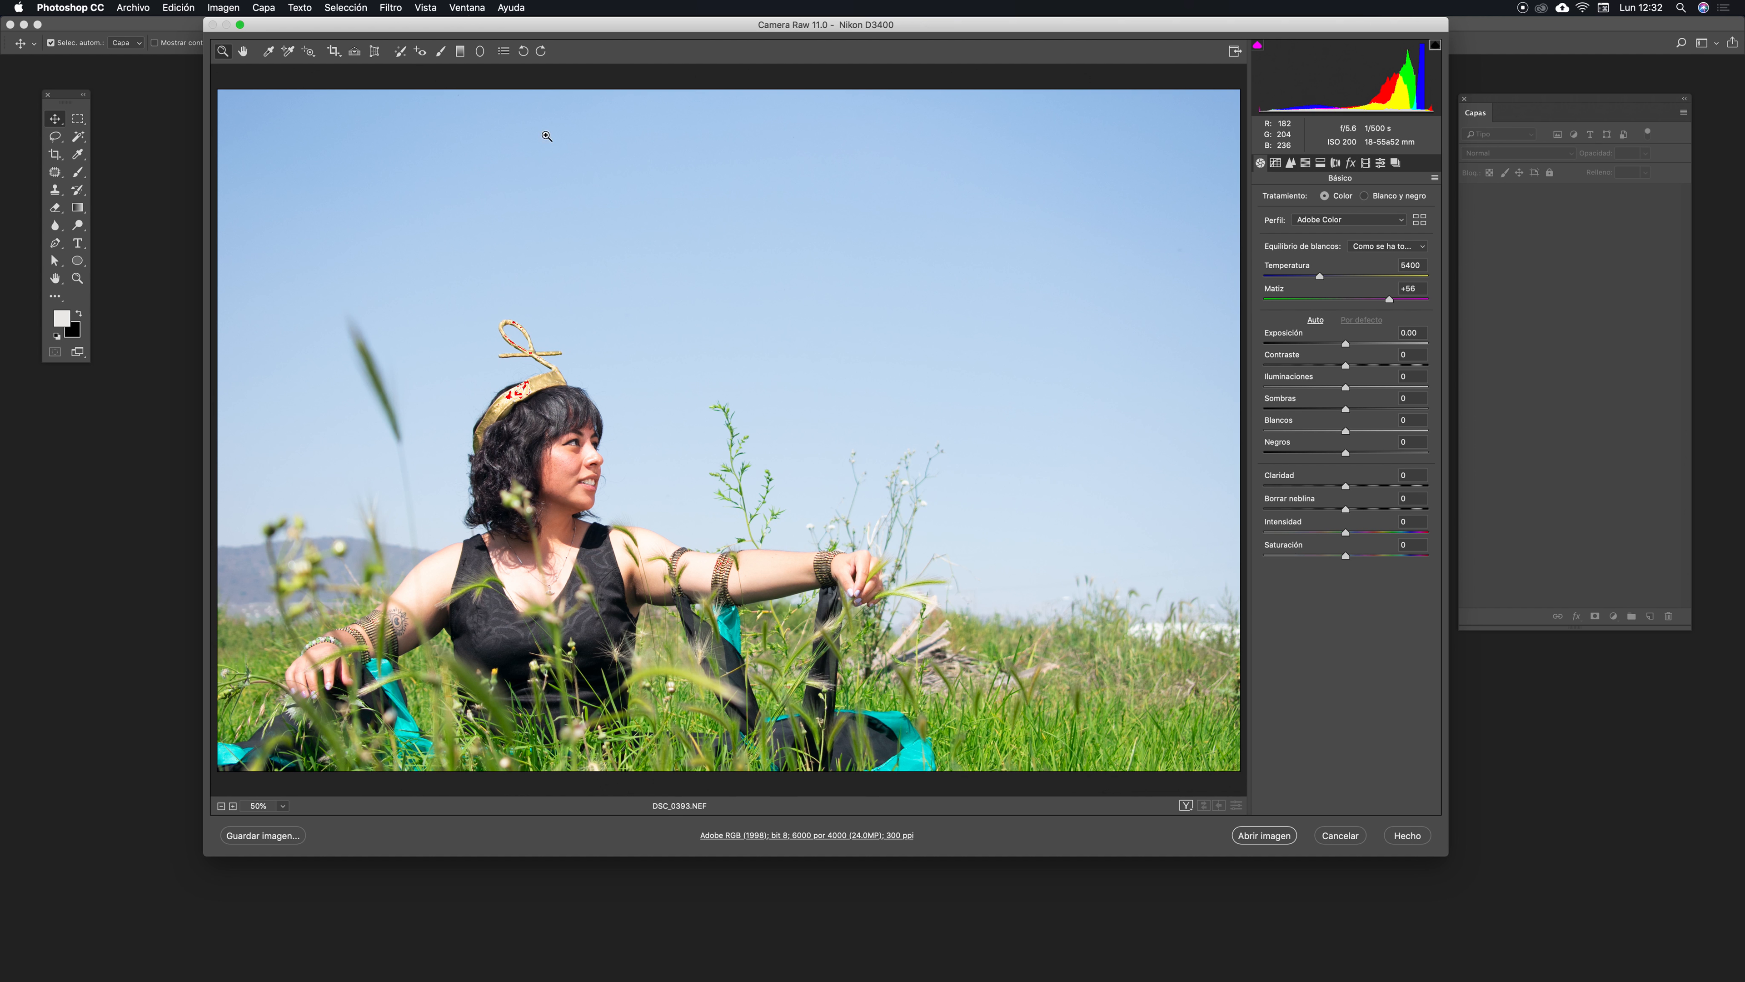
drag(850, 25, 850, 23)
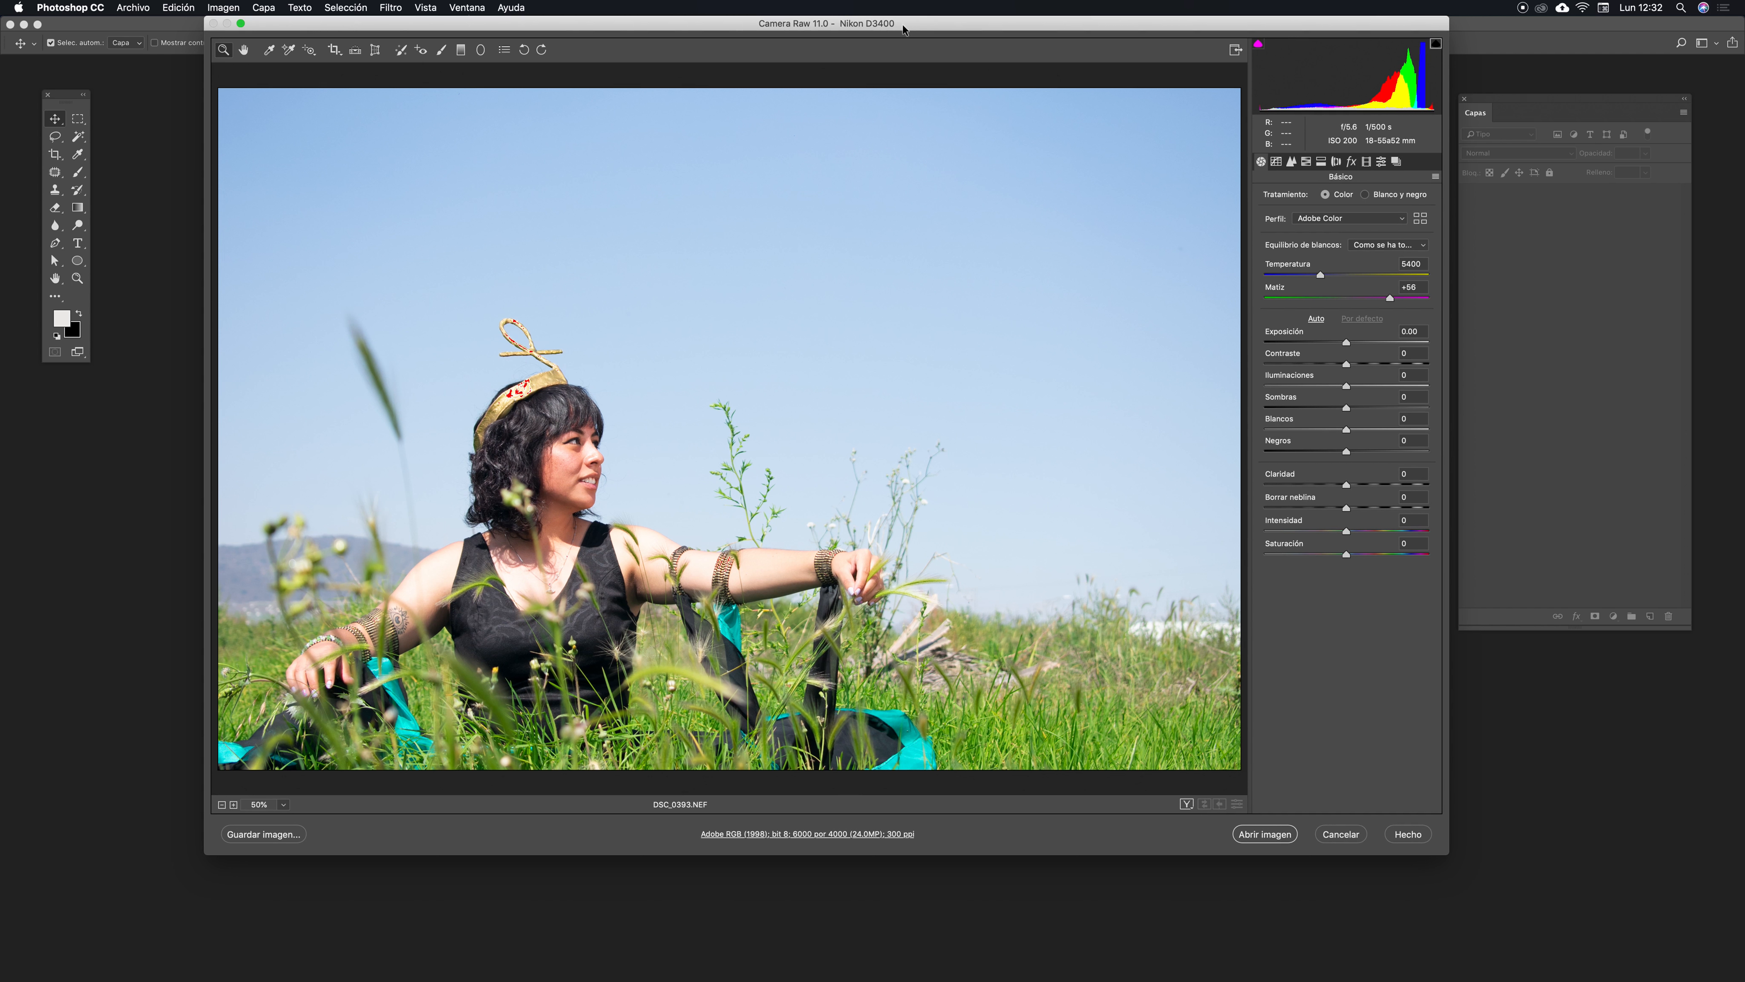
drag(903, 29, 899, 29)
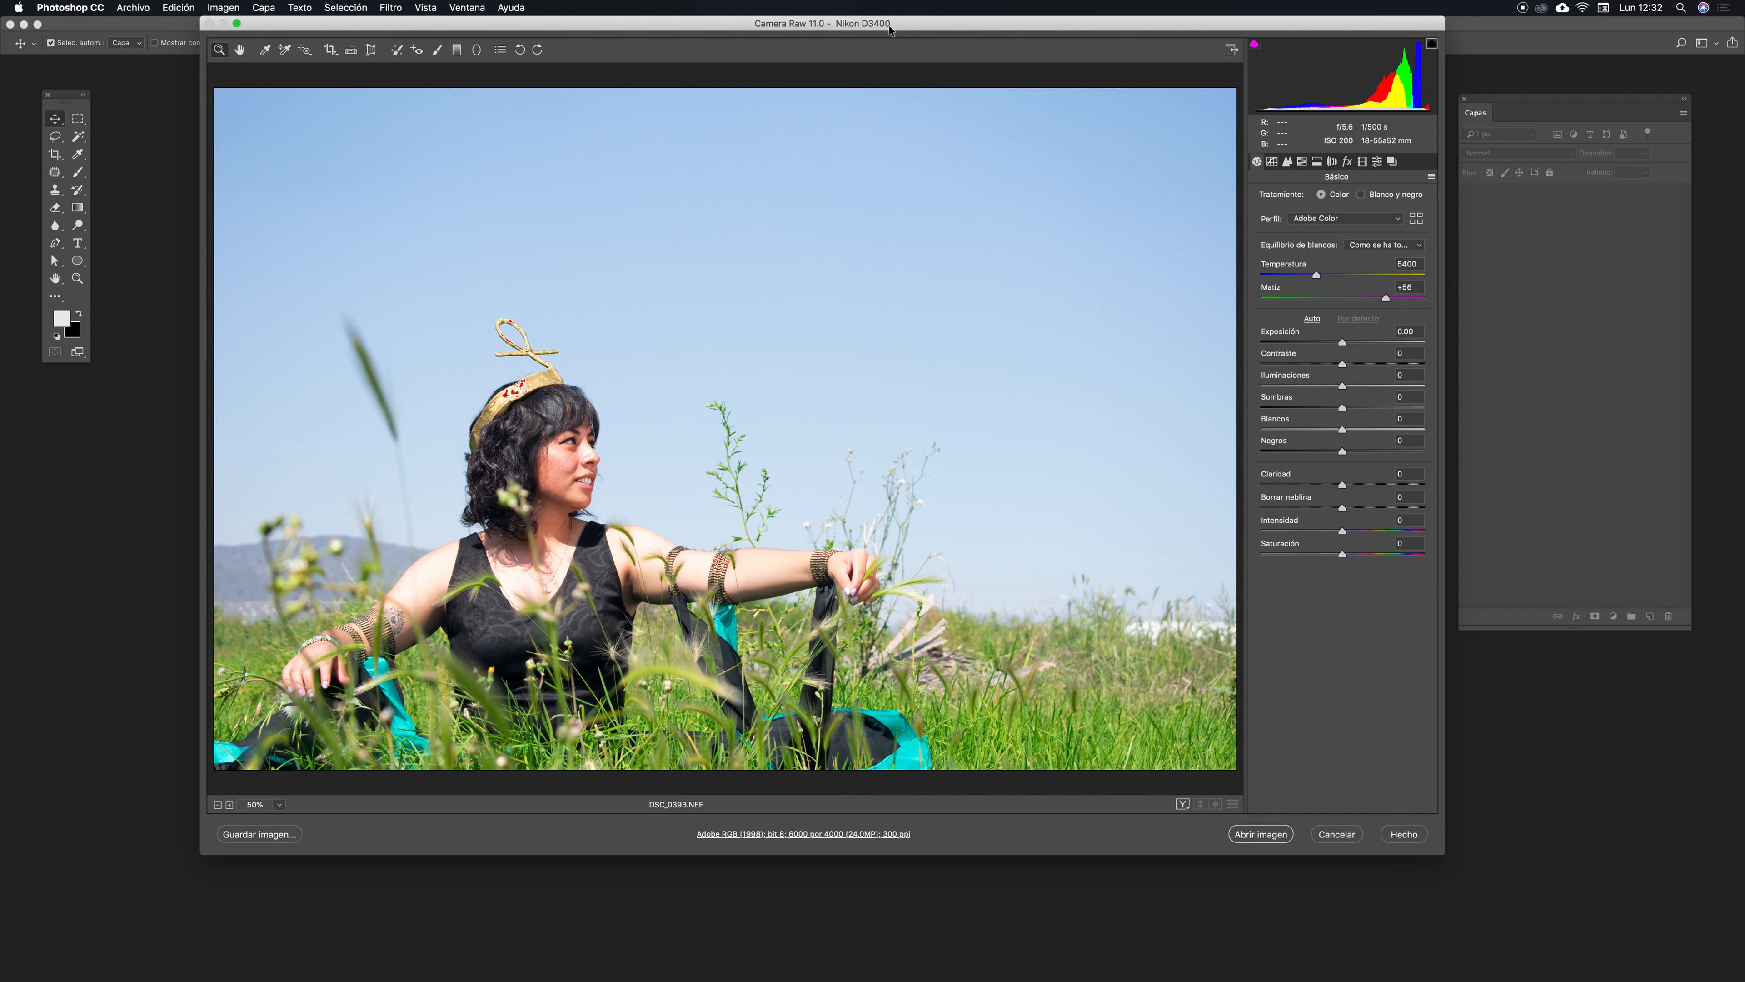
mouse_move(527, 388)
mouse_down()
mouse_move(562, 381)
mouse_move(533, 377)
mouse_up()
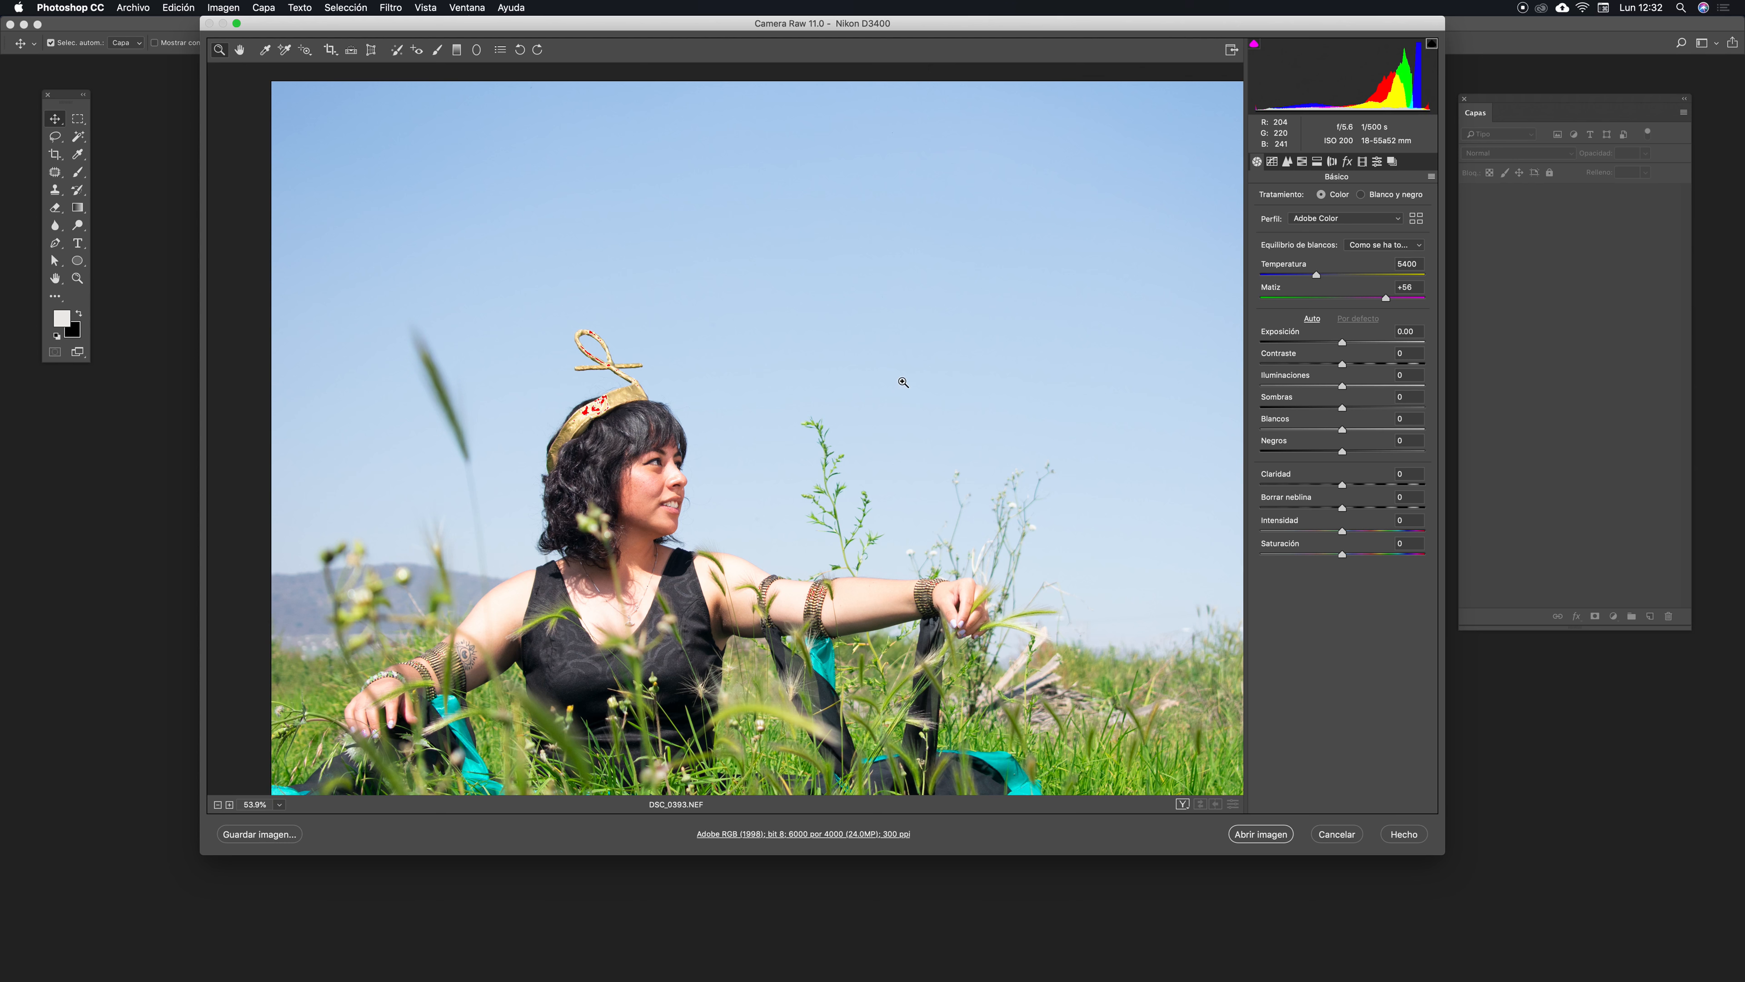
key(space)
drag(908, 449, 859, 431)
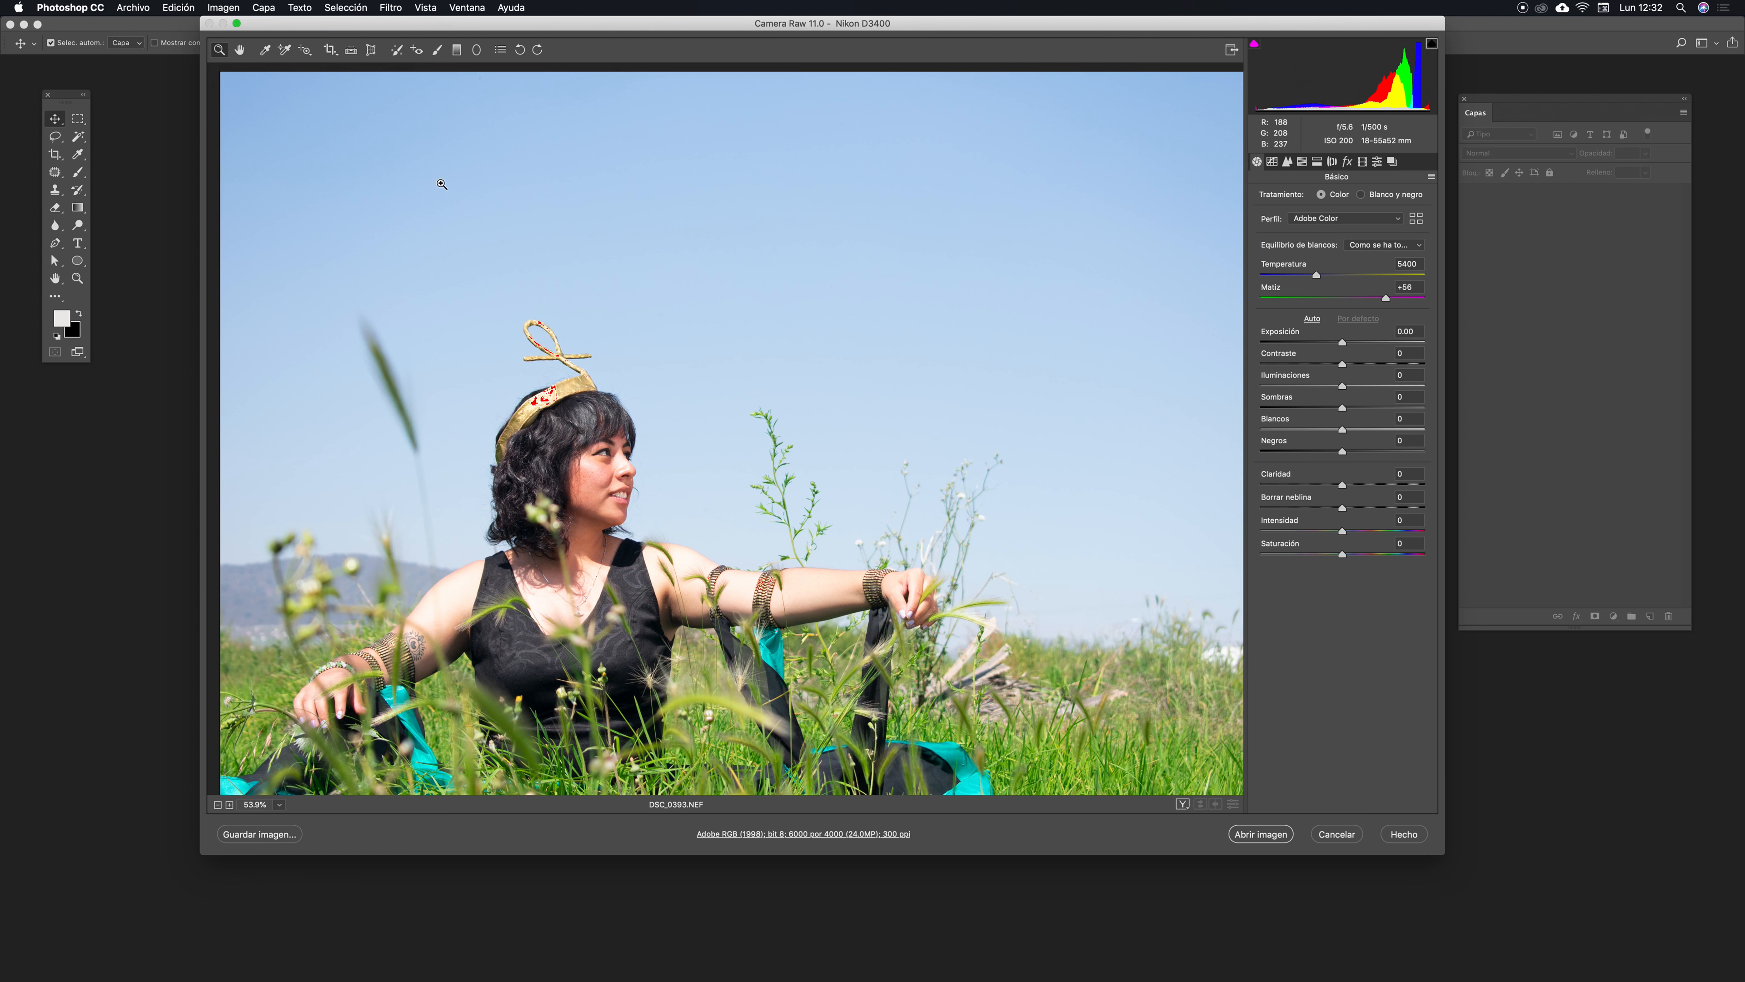
click(312, 56)
click(307, 55)
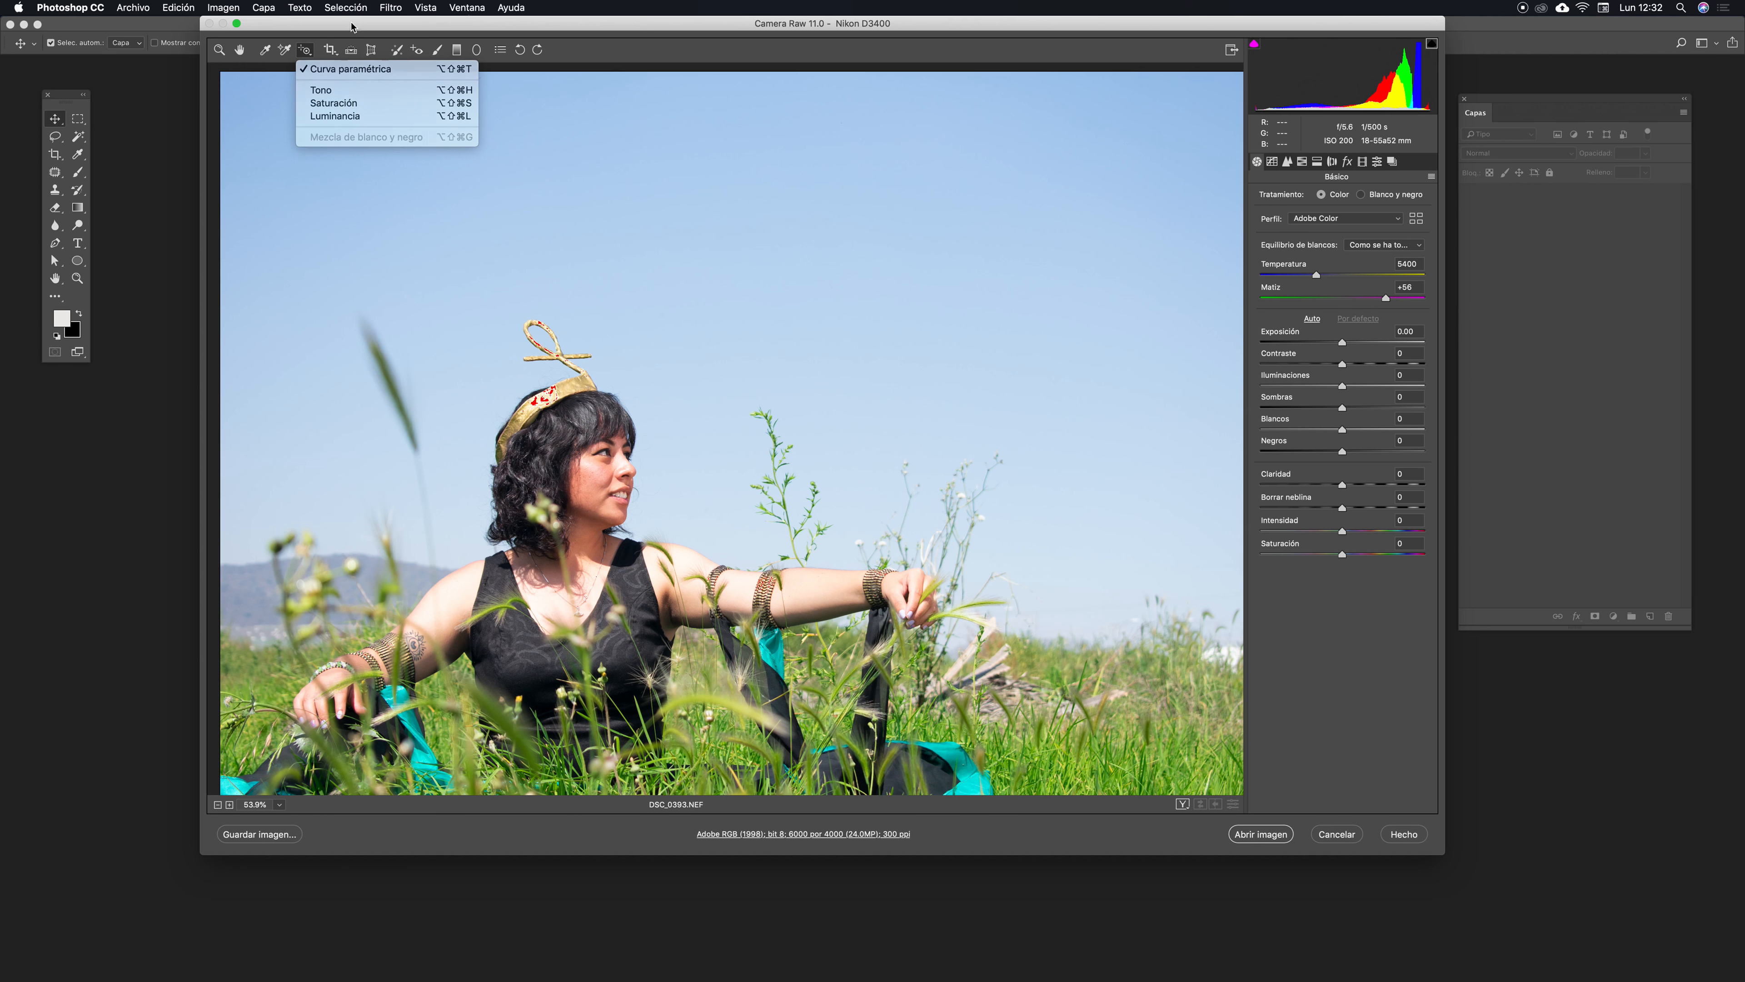
click(340, 58)
click(336, 56)
click(337, 56)
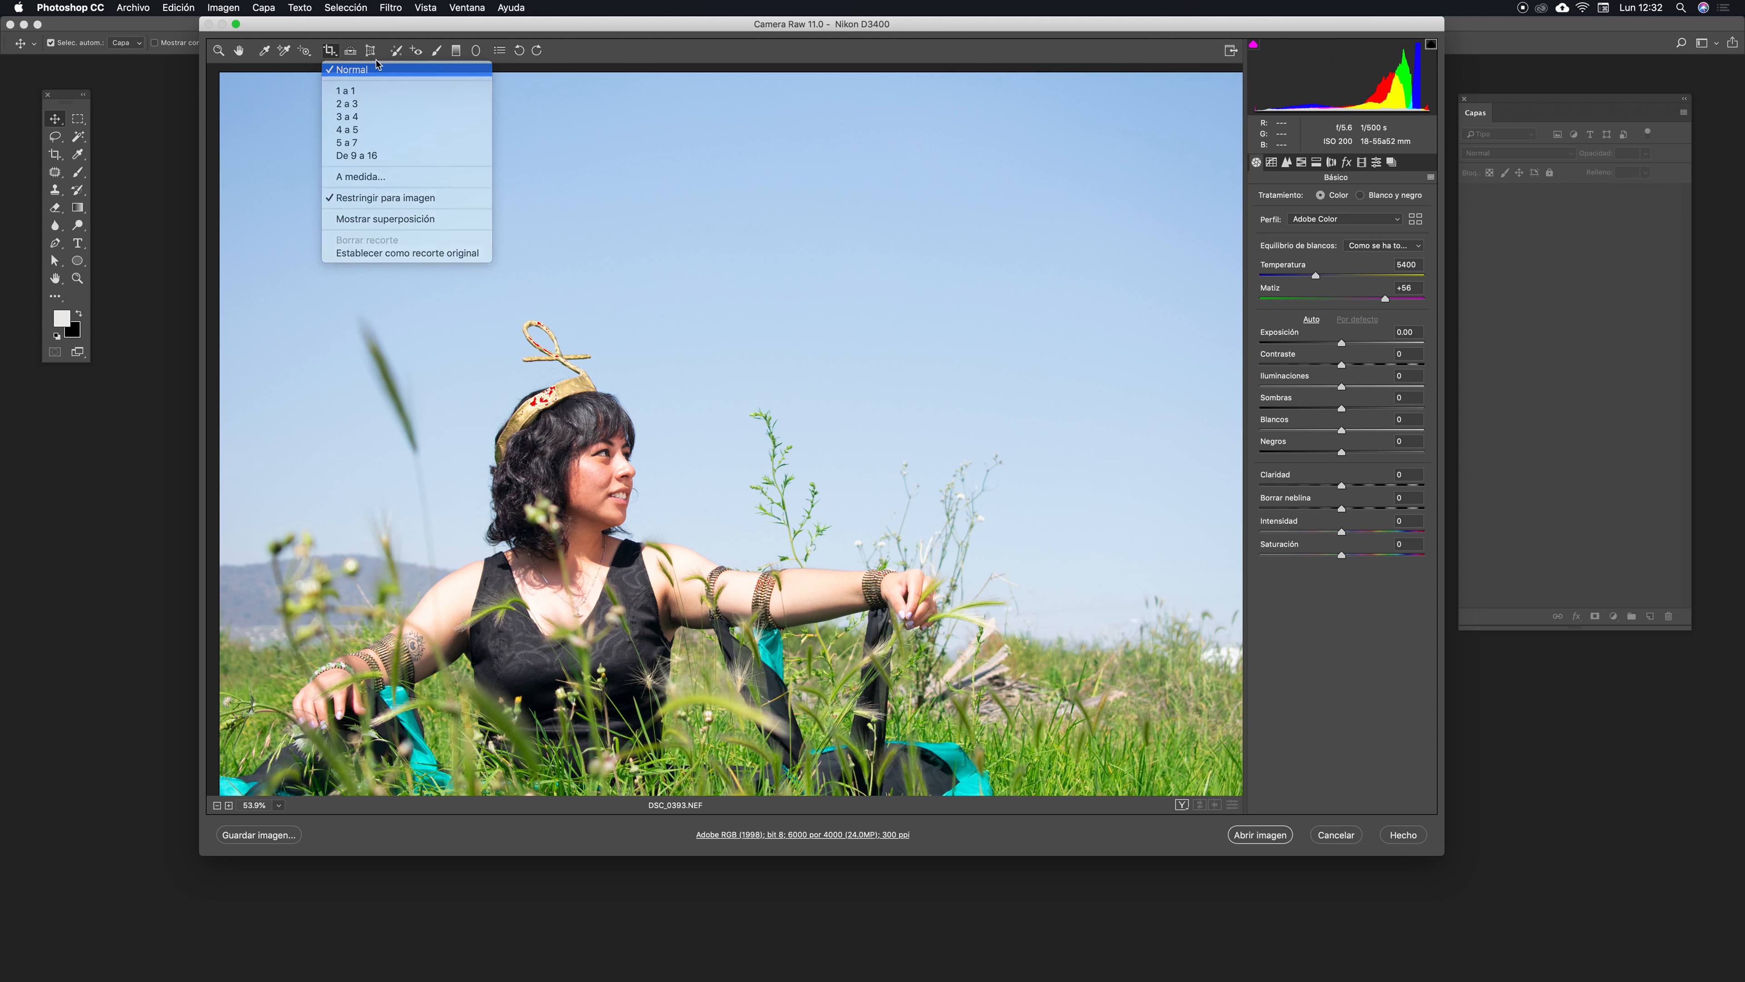
click(365, 71)
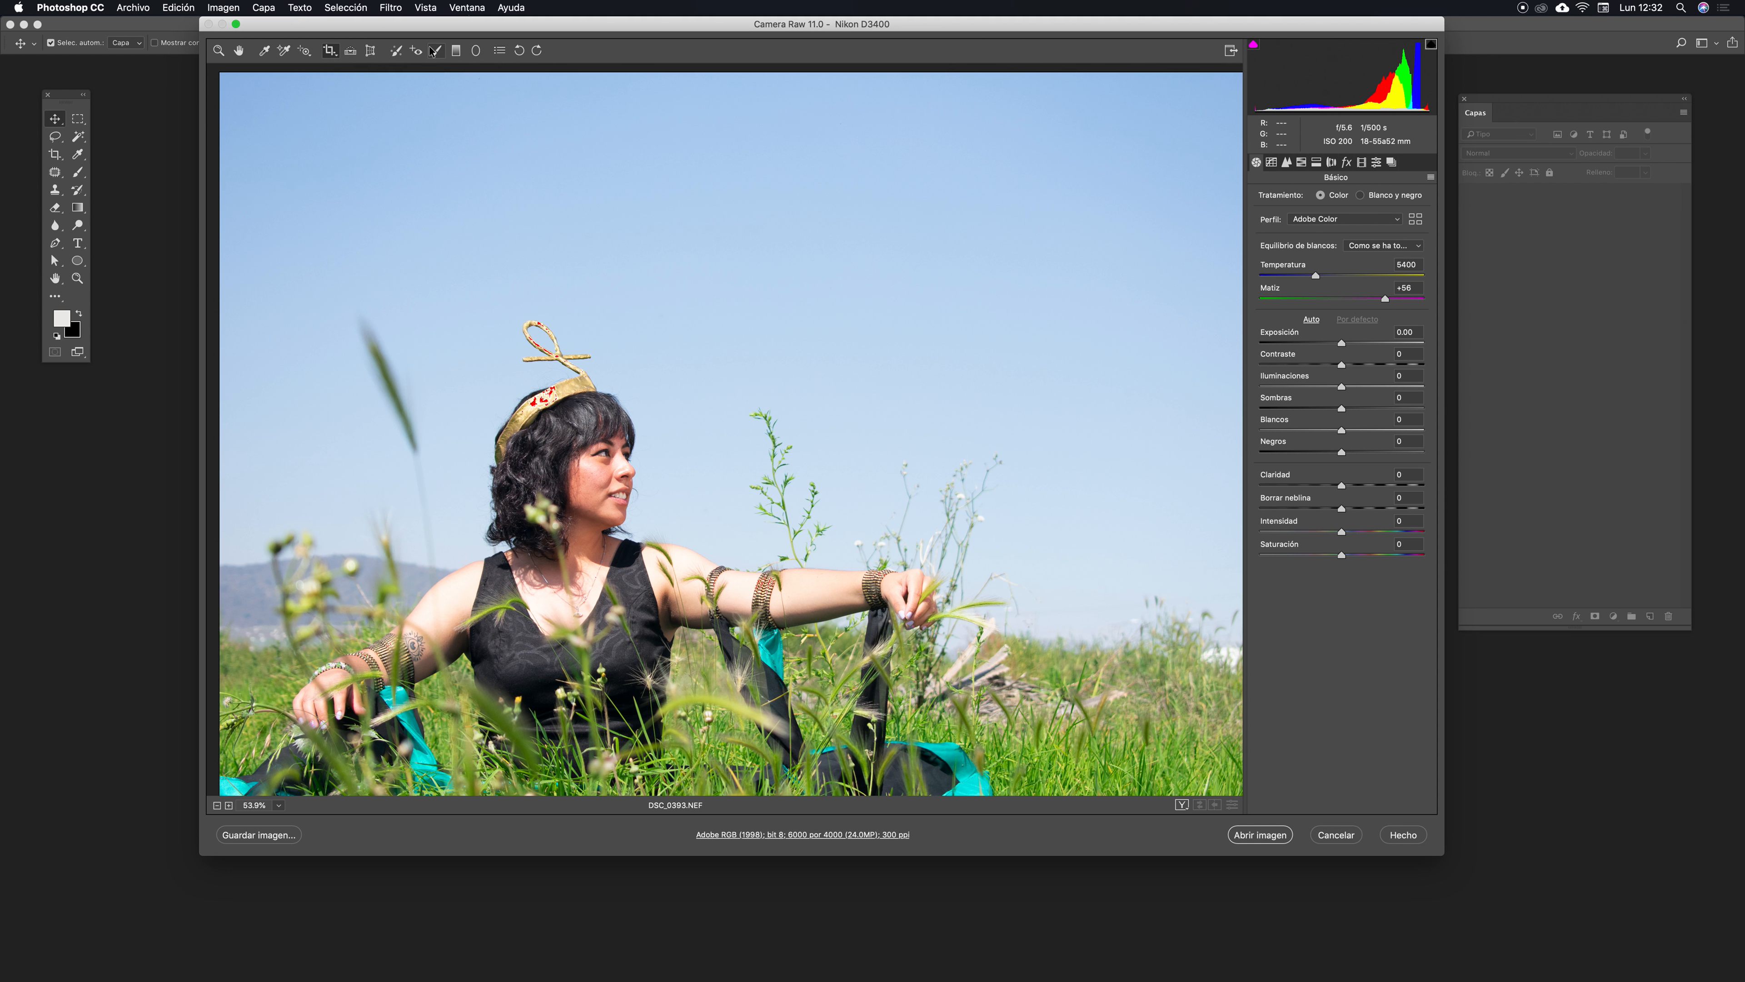
drag(816, 23, 818, 22)
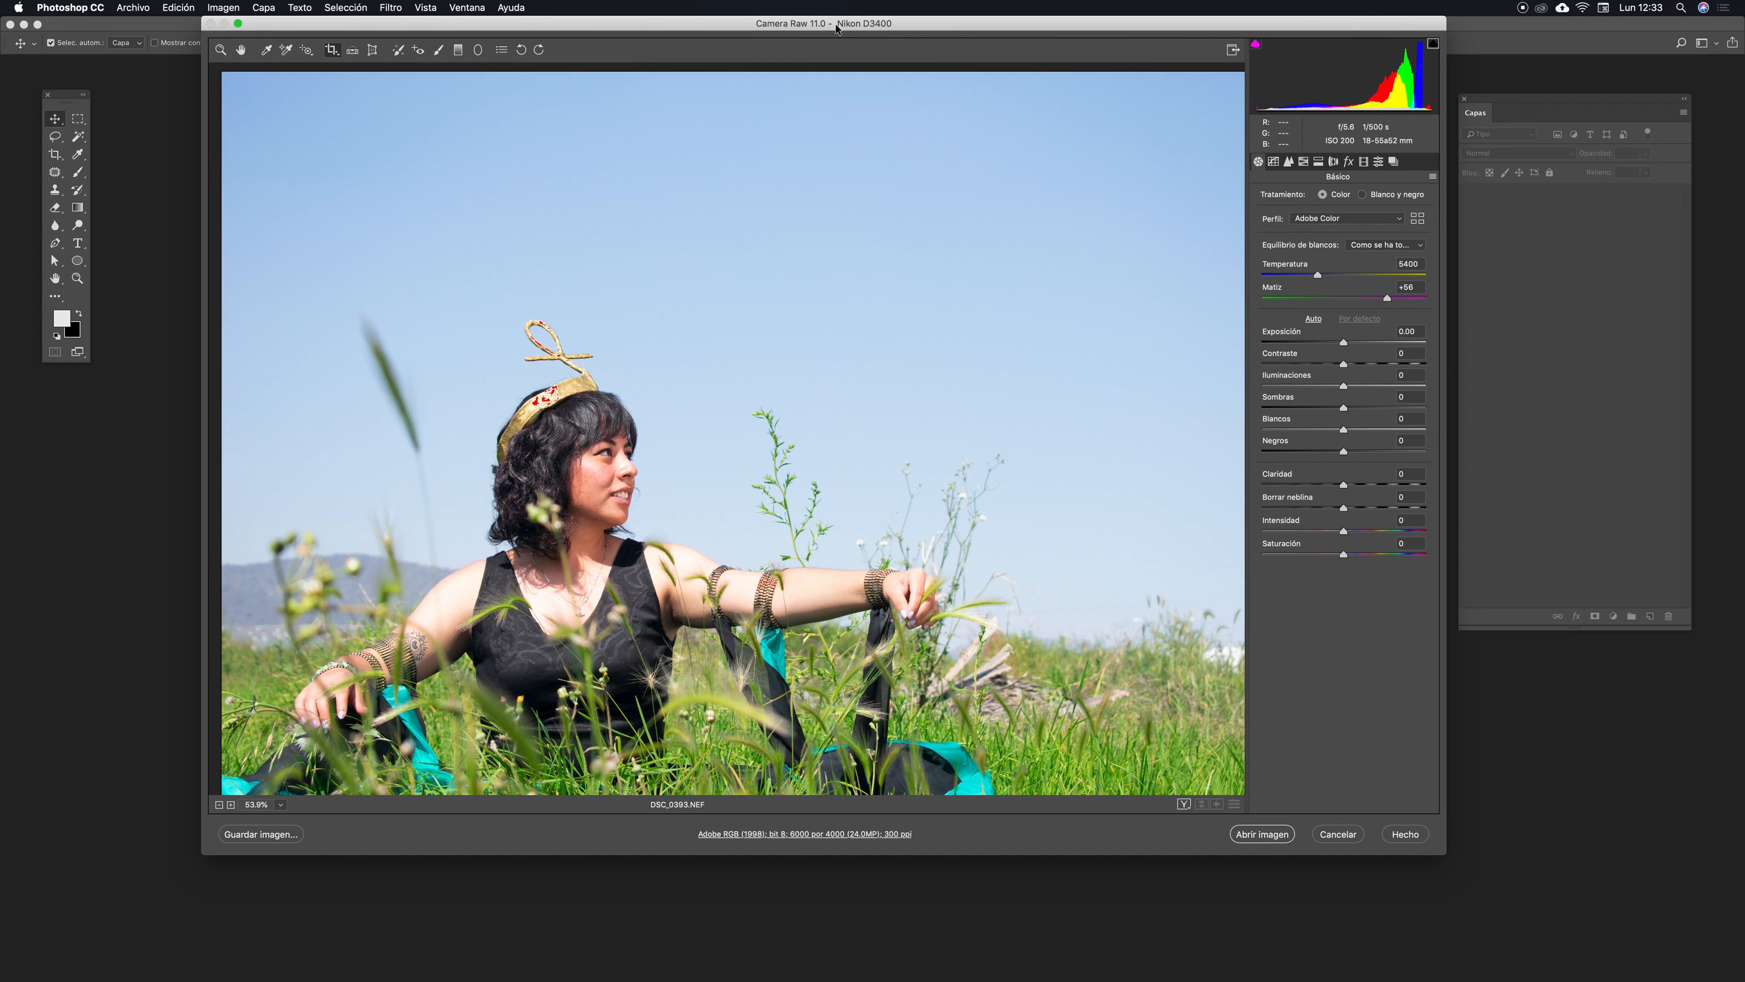
drag(836, 25, 831, 26)
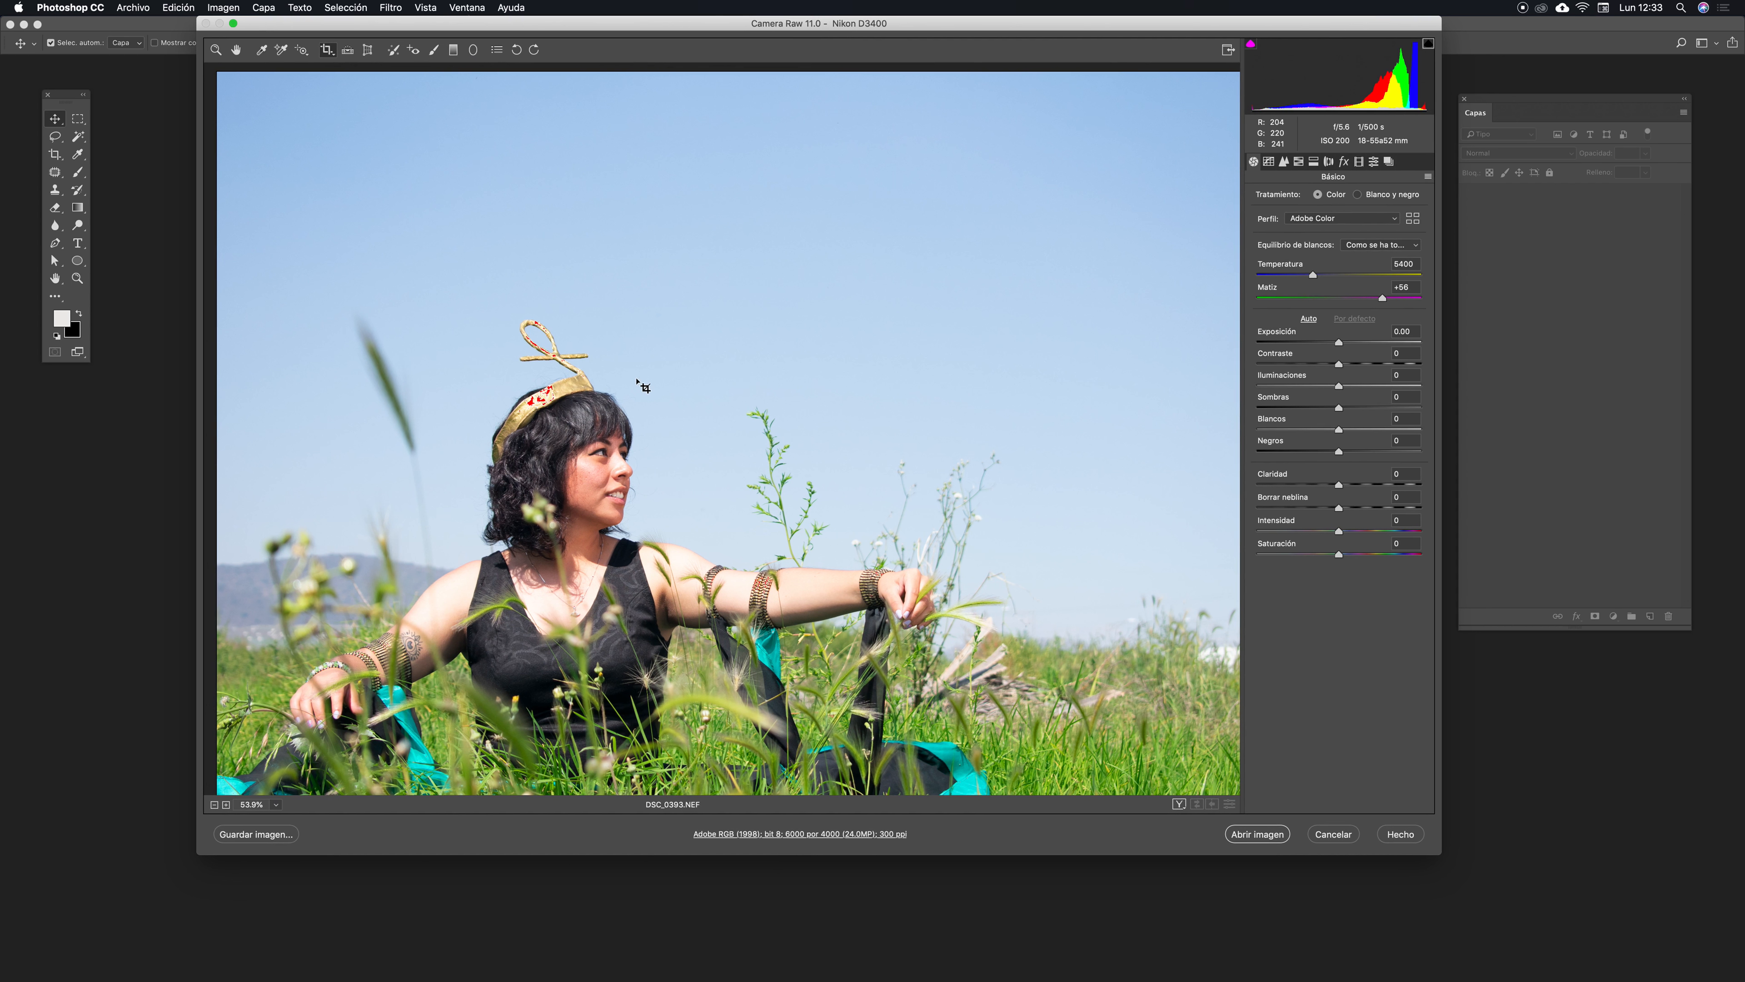
drag(733, 23, 704, 23)
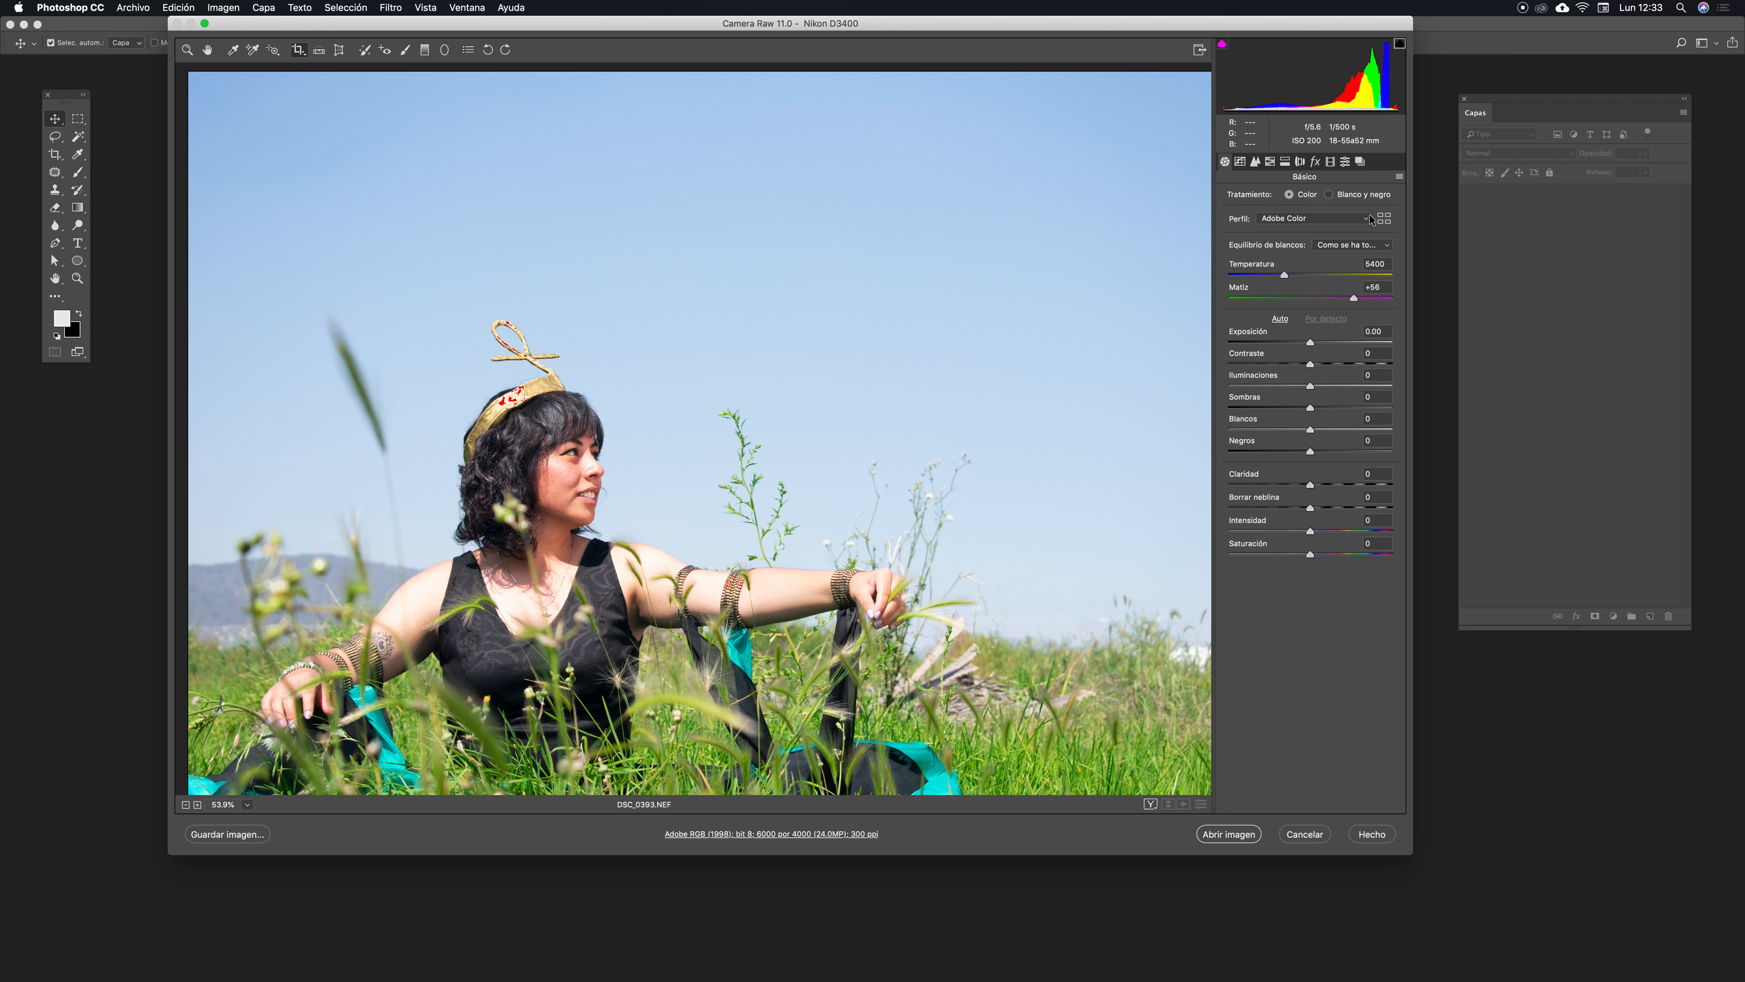
- Try the Automático, Luz del día and Tungsteno white balance presets, then return to Como se ha tomado
click(1386, 246)
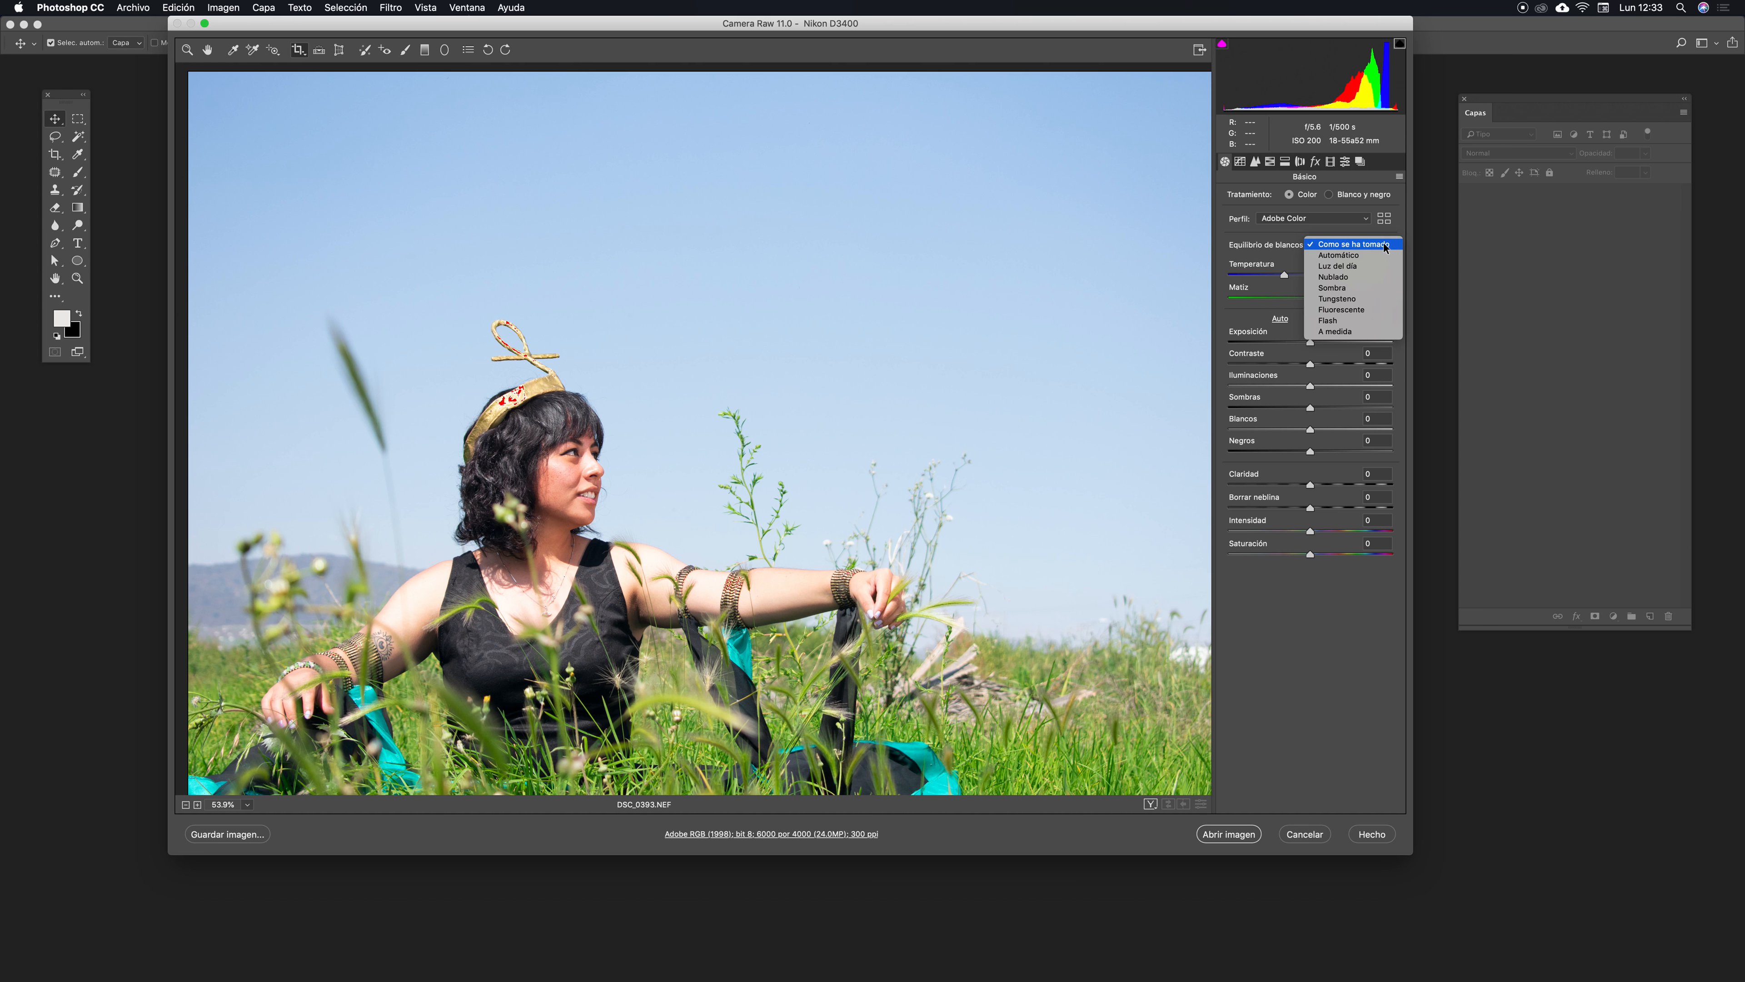
click(1355, 259)
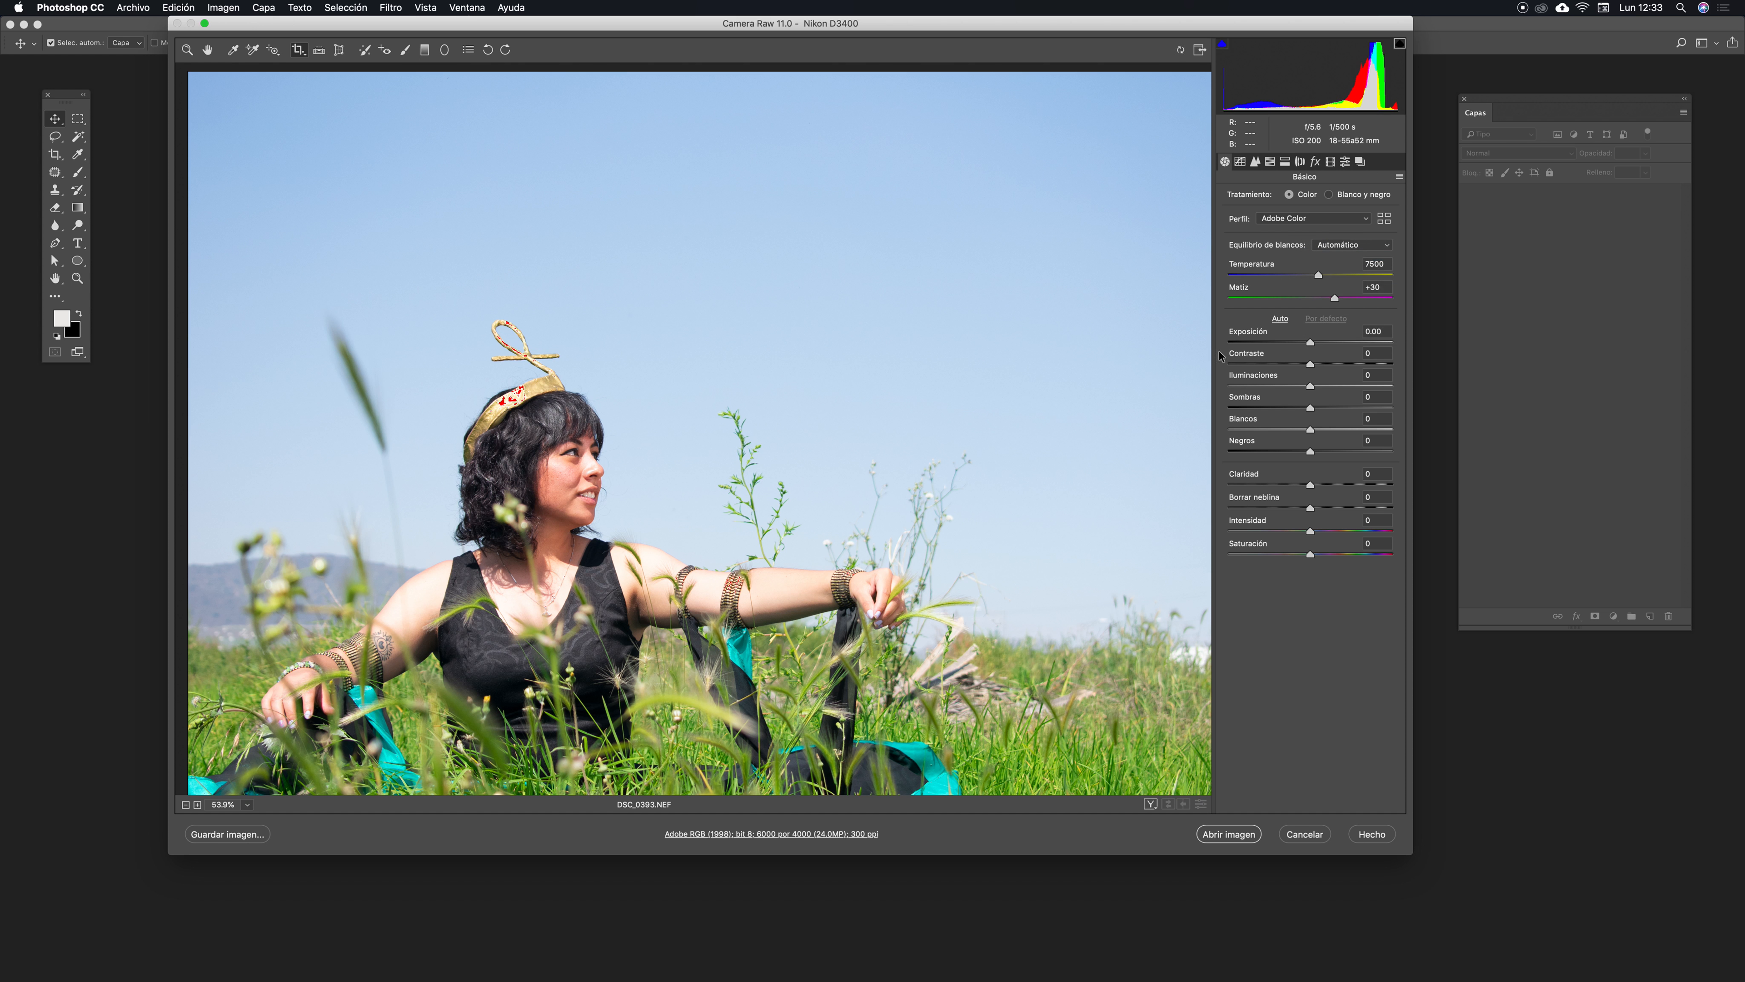
click(1389, 249)
click(1336, 257)
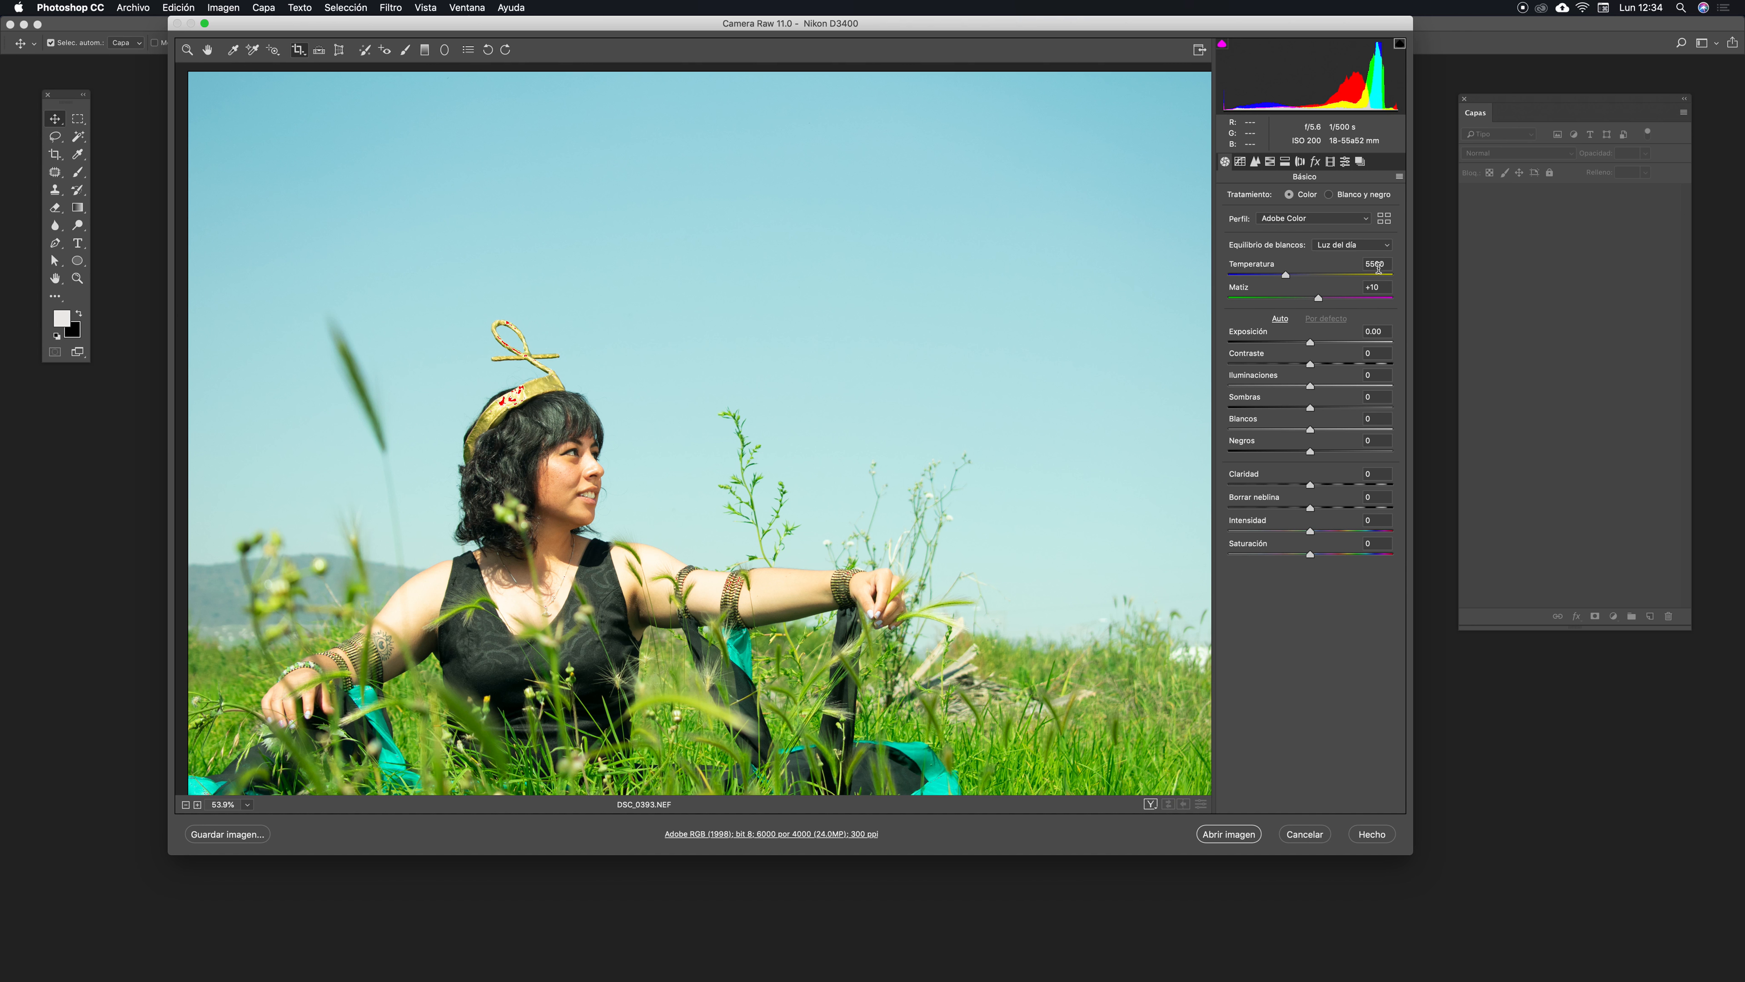
click(1388, 245)
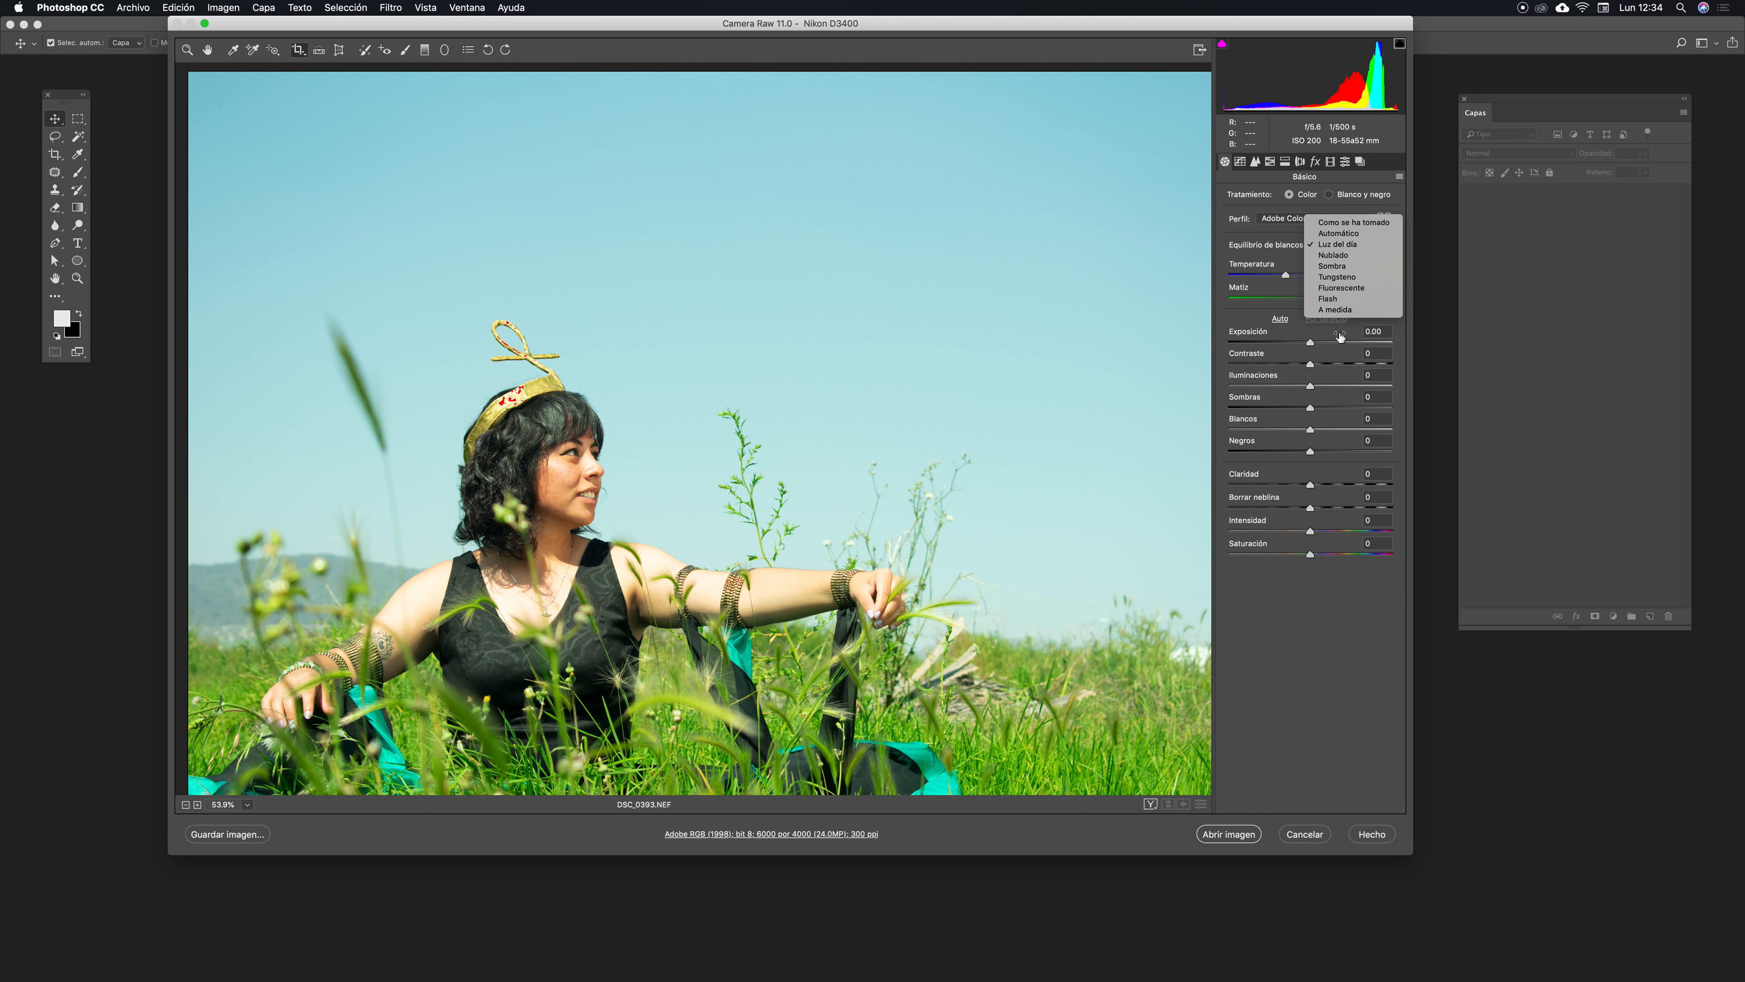
click(1349, 278)
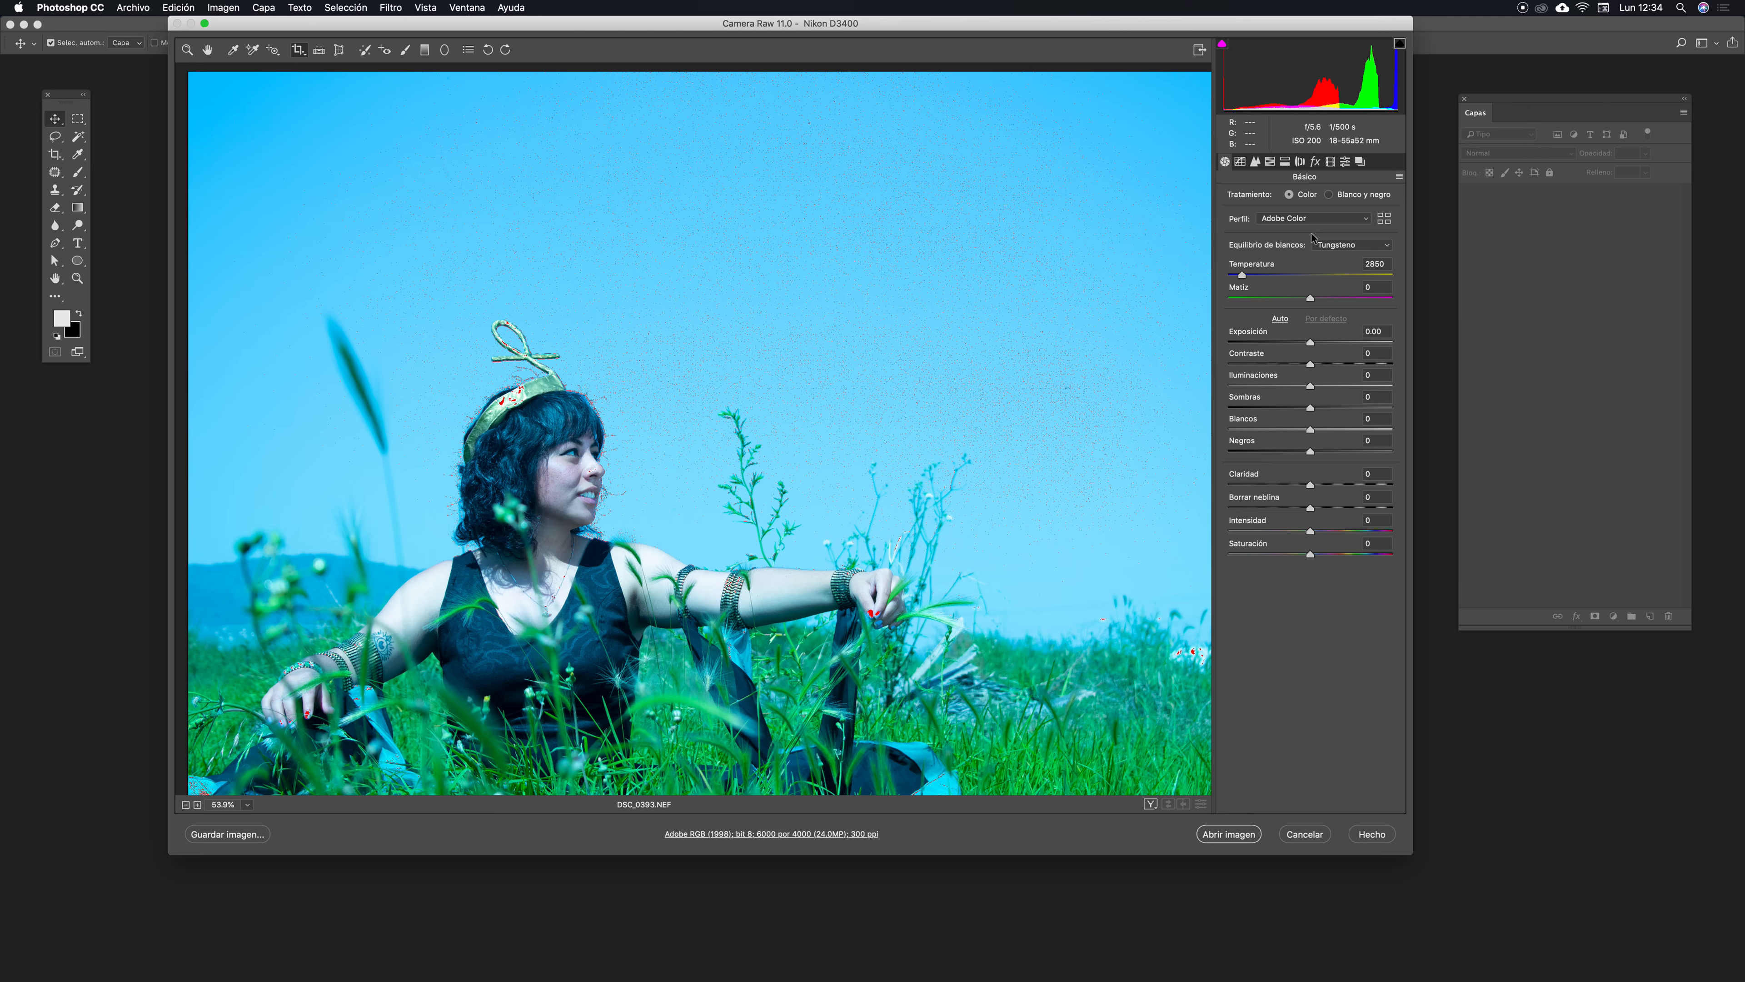
click(1387, 245)
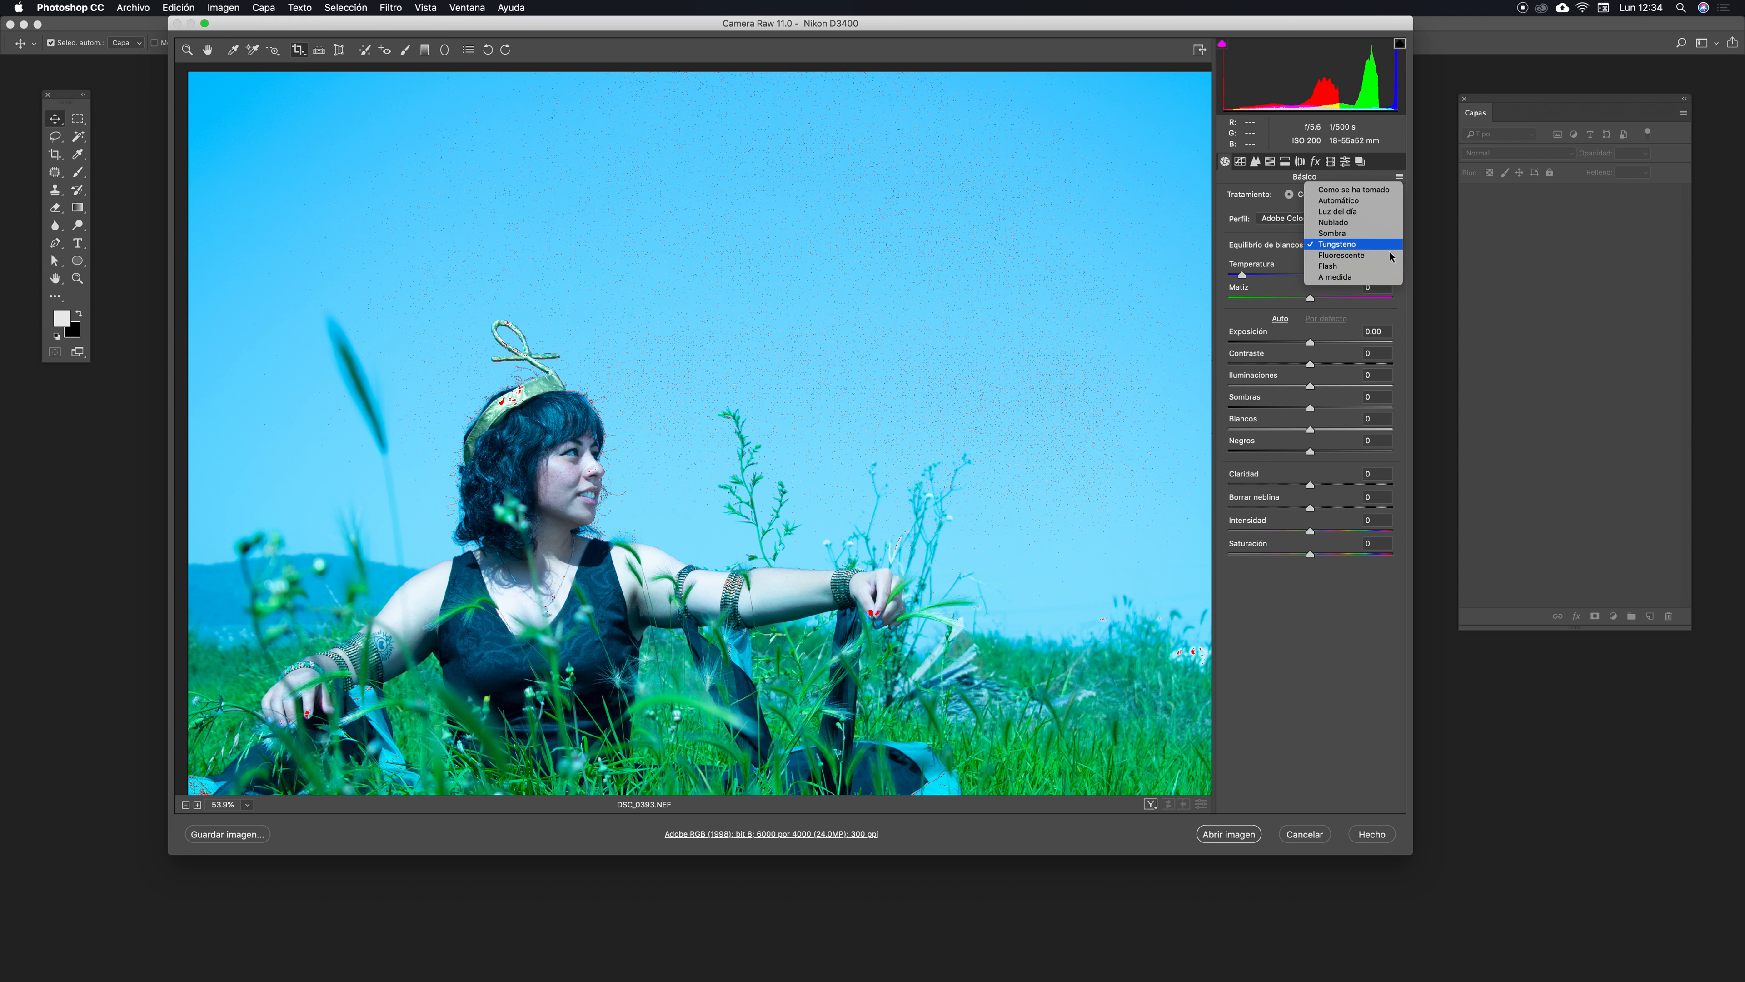
click(1364, 196)
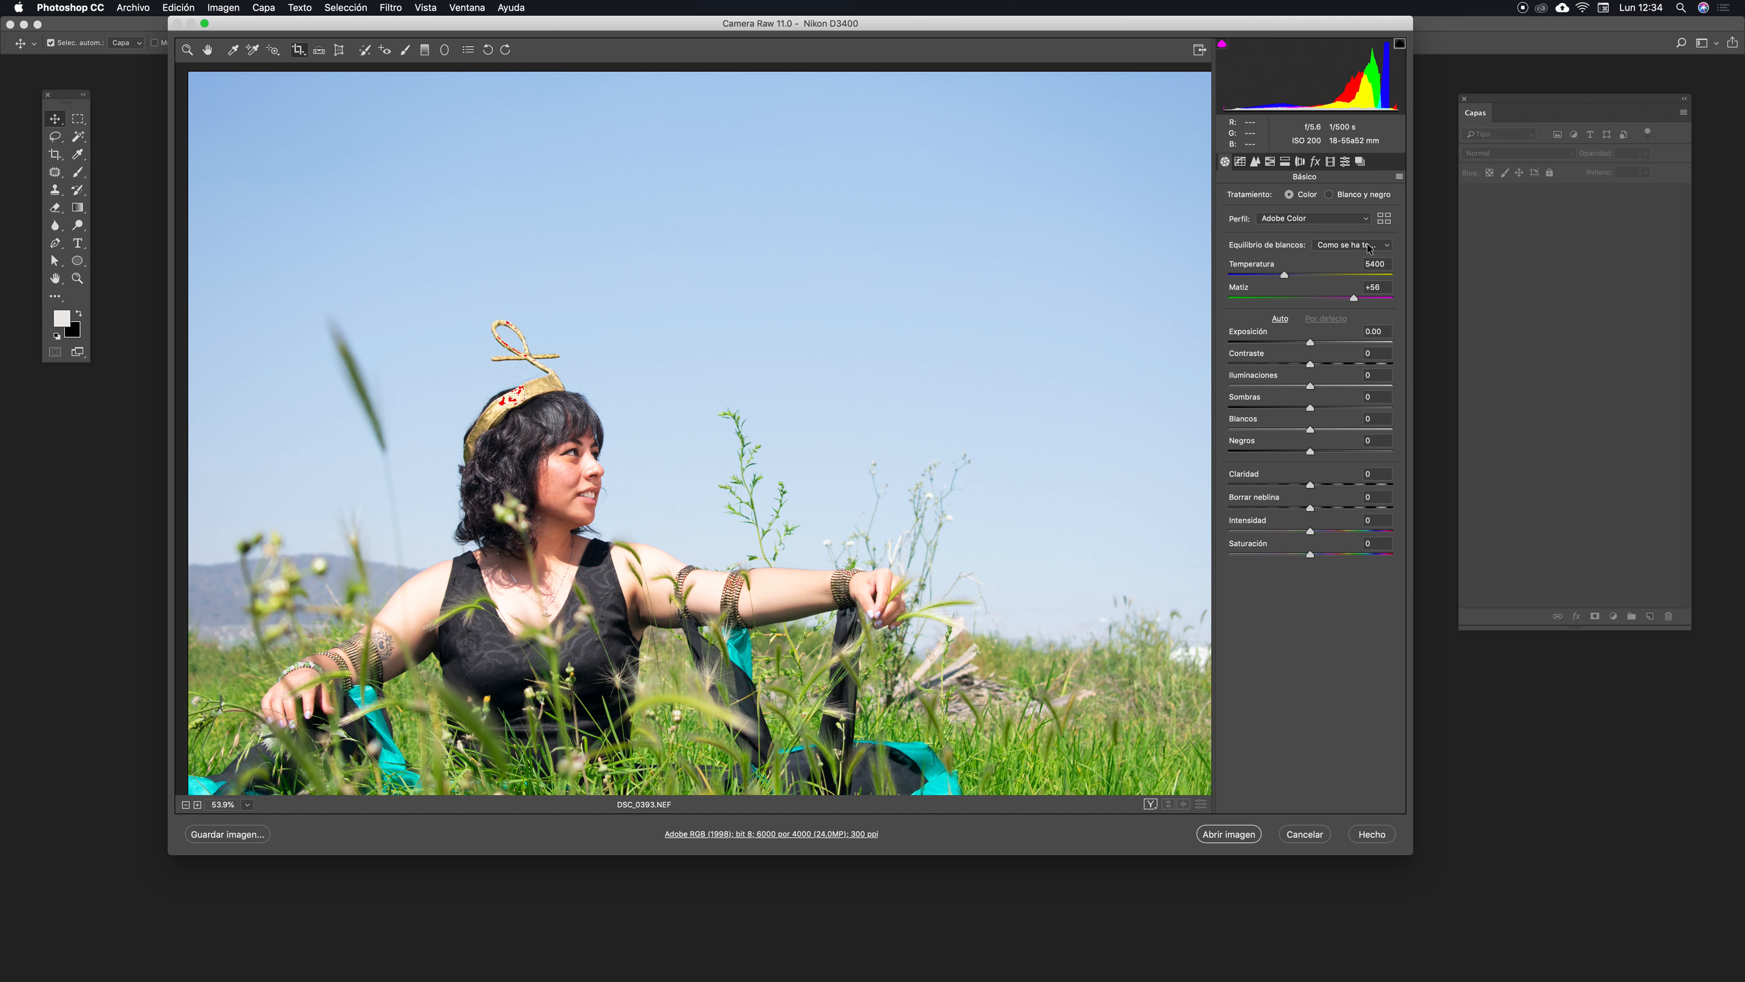
click(1383, 248)
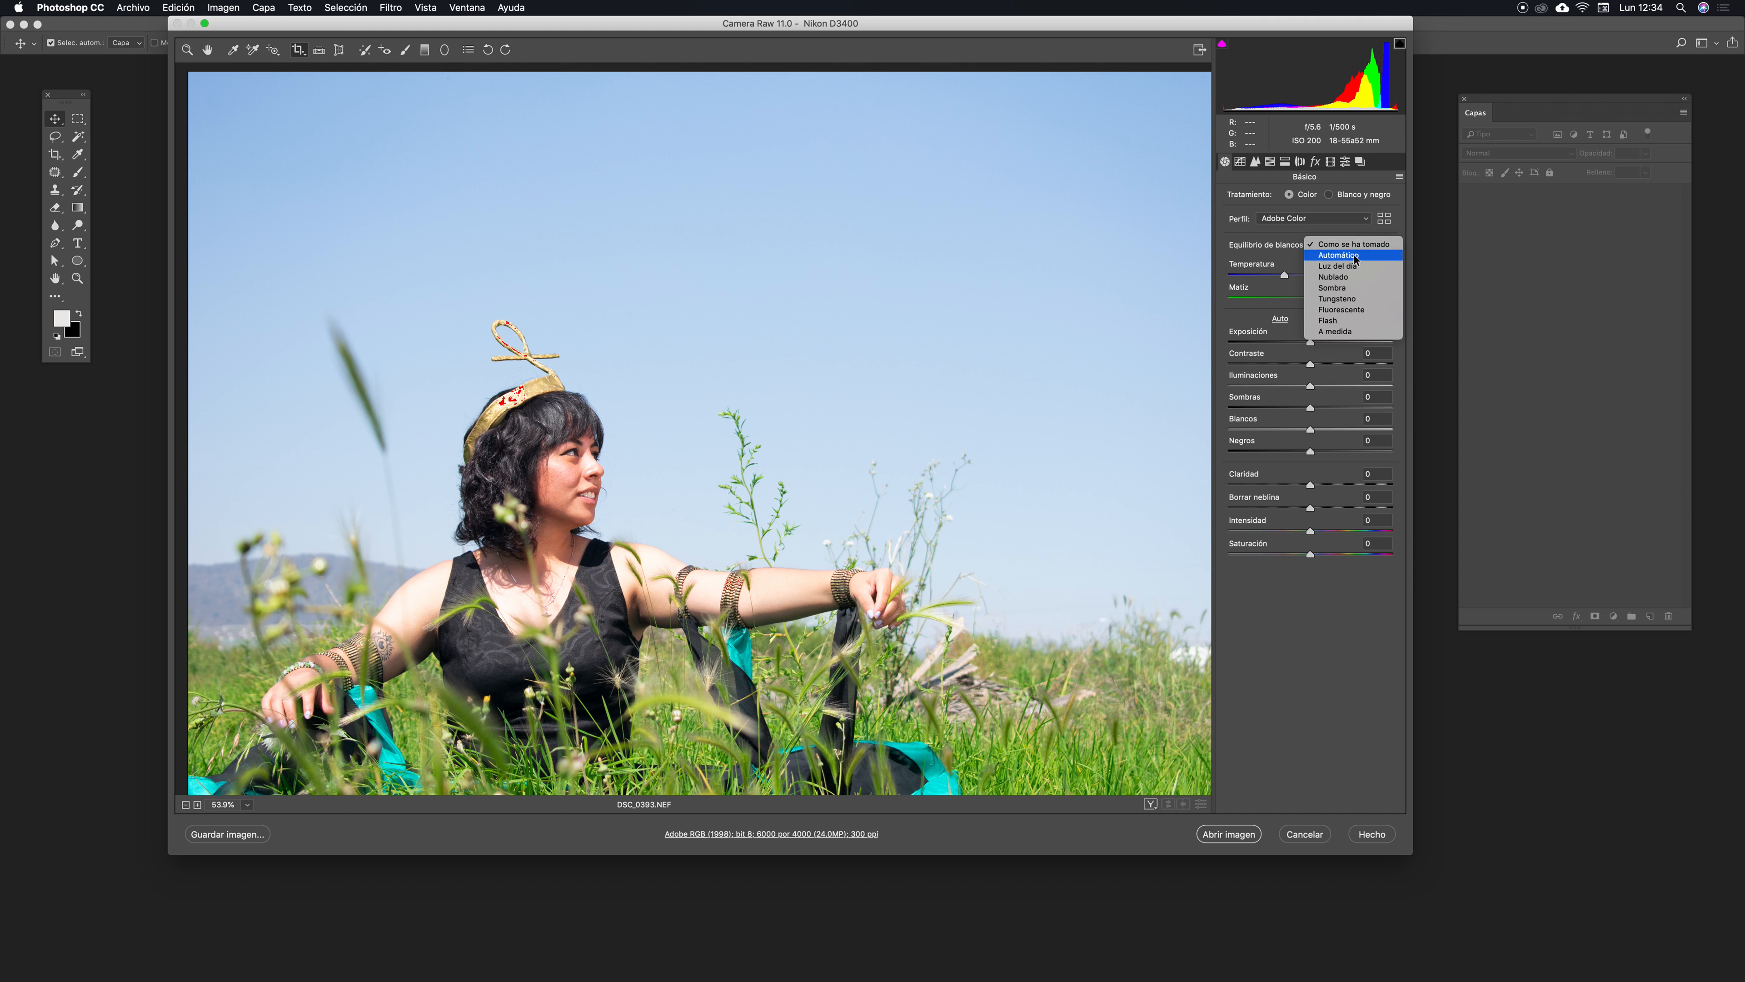
click(1352, 244)
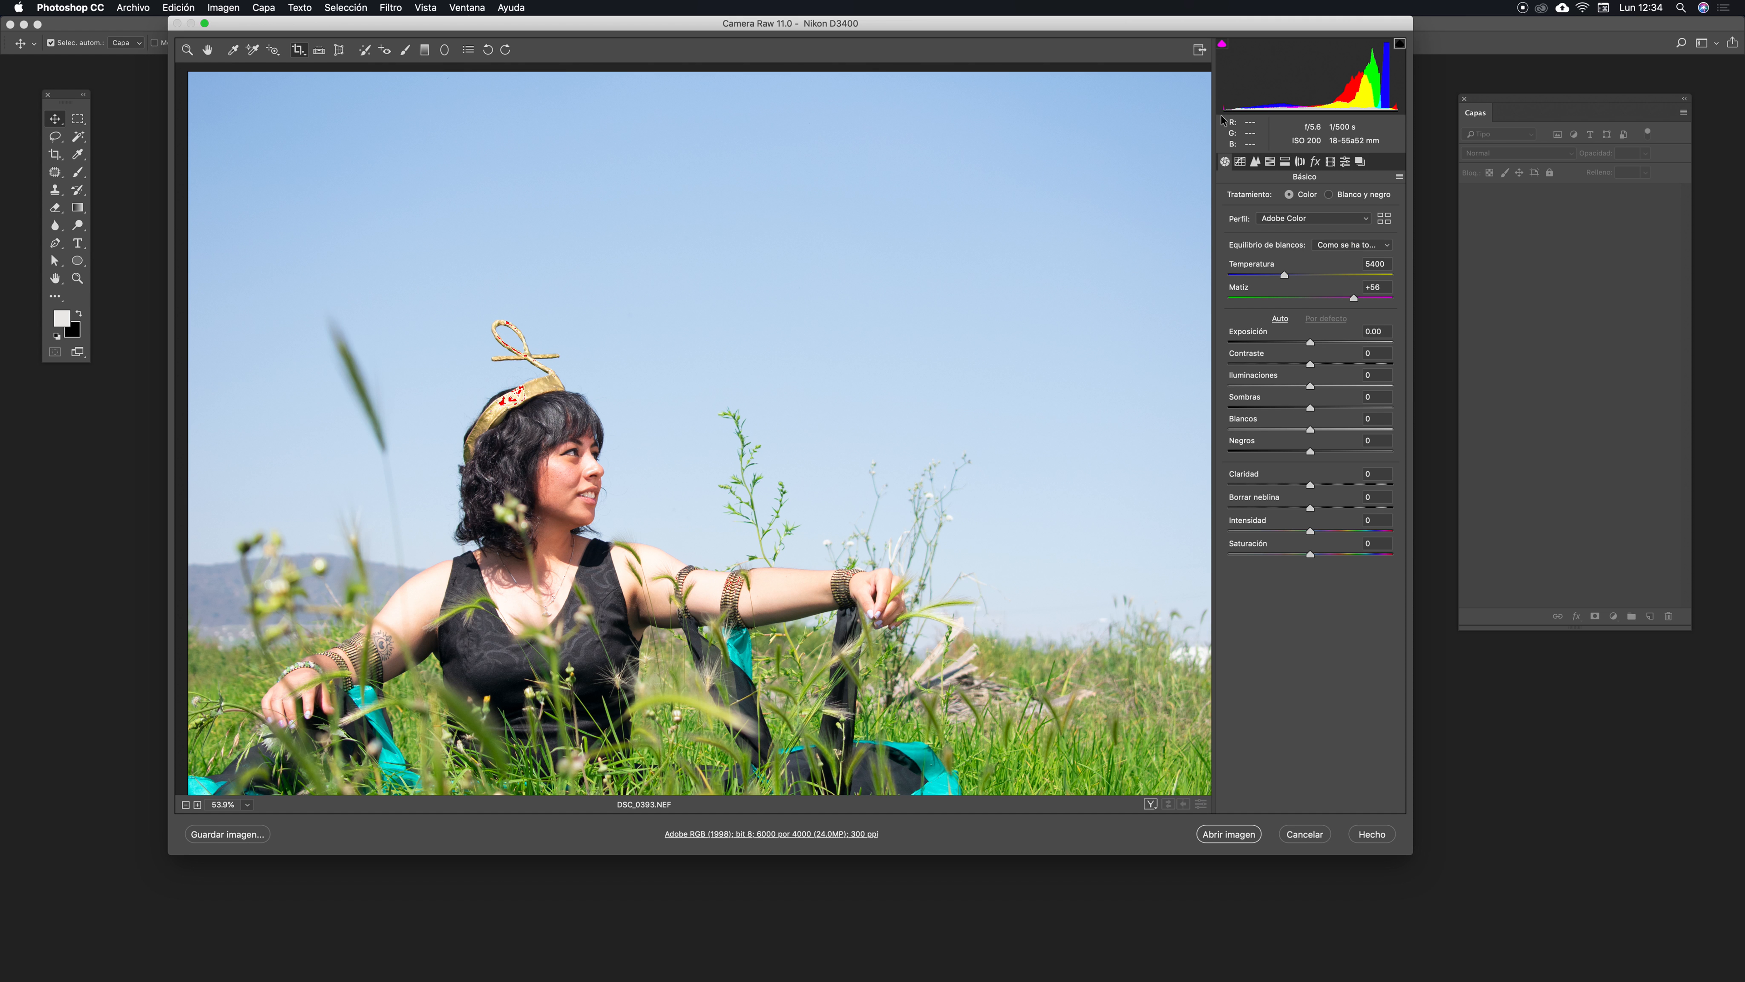
- Open the tone curve in Punto mode, add points to the RGB curve and delete the shadow point
click(1241, 163)
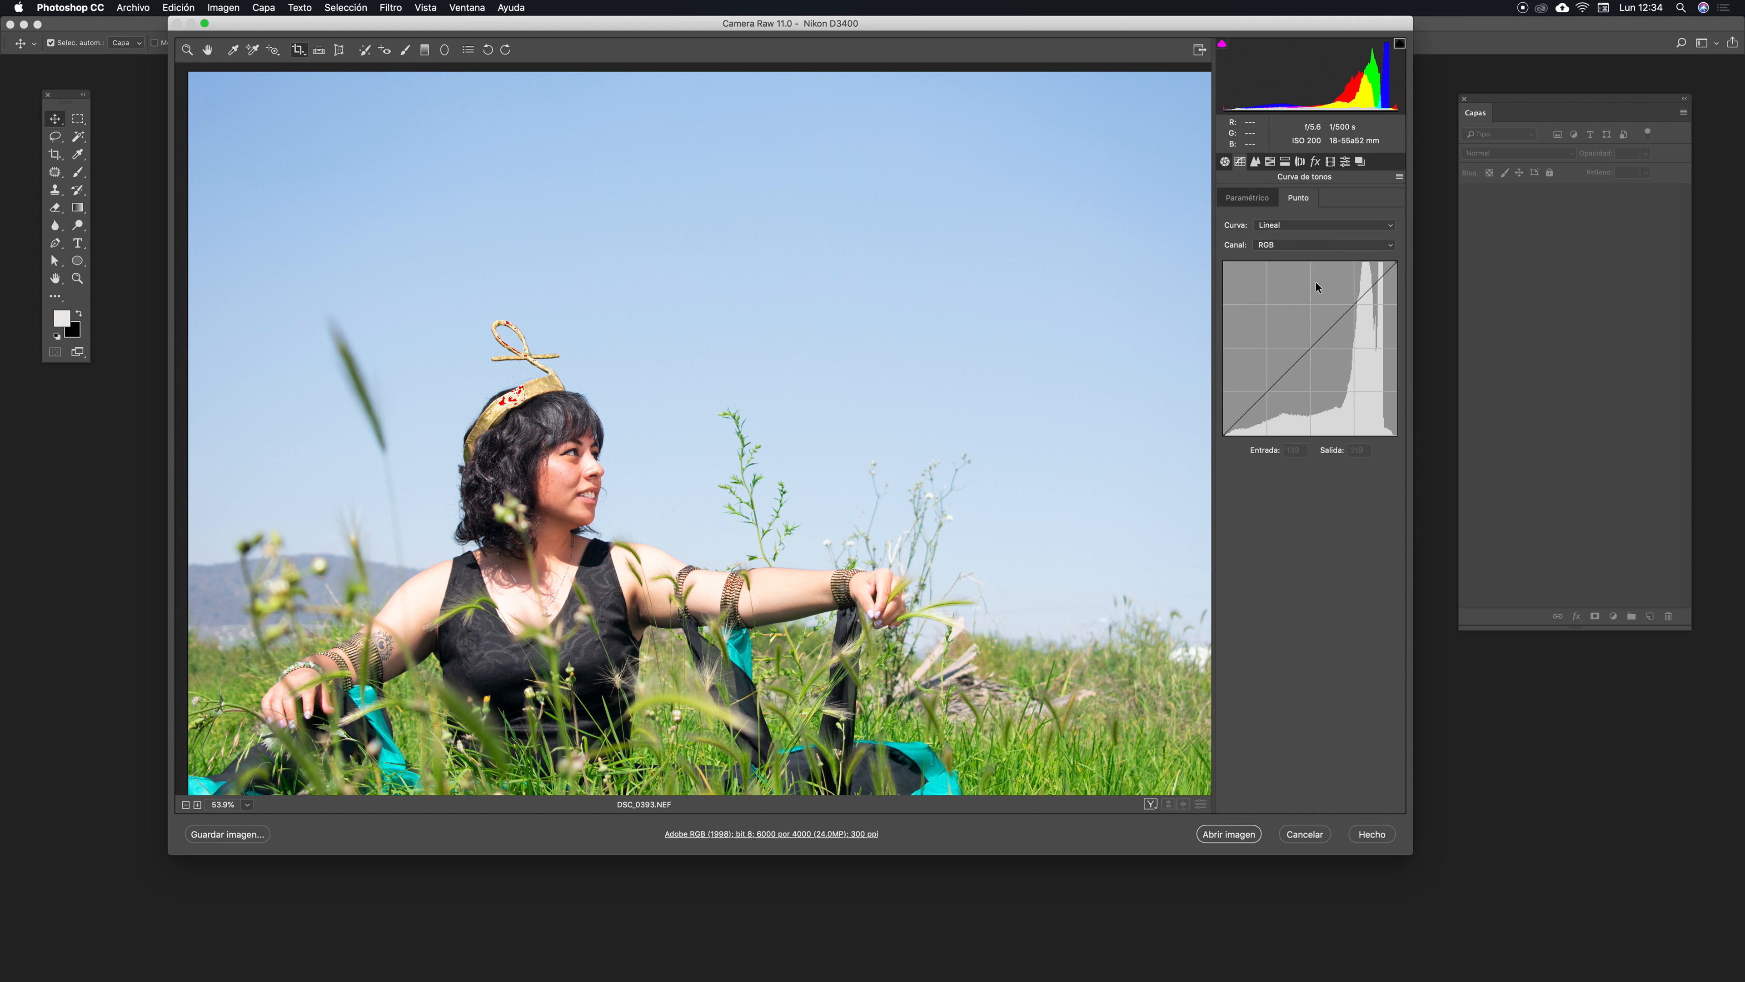
click(1245, 198)
click(1298, 199)
mouse_move(1312, 346)
mouse_down()
mouse_move(1297, 311)
mouse_move(1325, 370)
mouse_move(1304, 326)
mouse_move(1317, 363)
mouse_move(1290, 358)
mouse_move(1317, 346)
mouse_up()
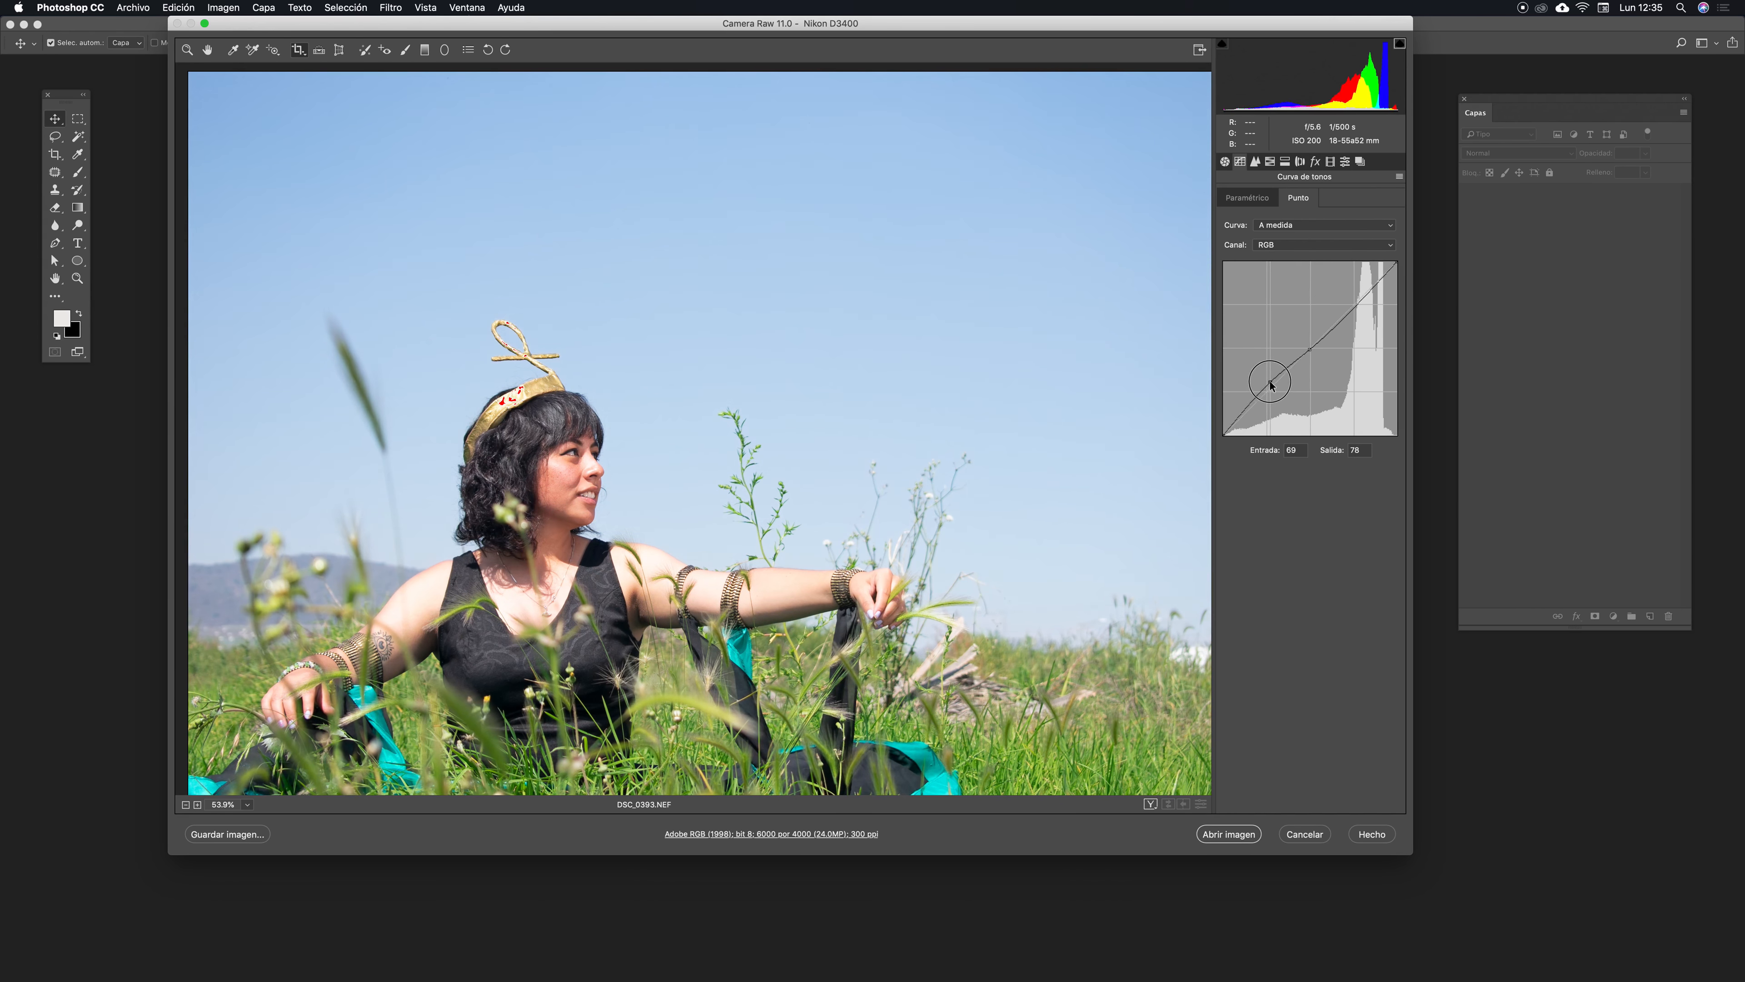
mouse_move(1267, 377)
mouse_down()
mouse_move(1271, 390)
mouse_move(1282, 372)
mouse_up()
key(Delete)
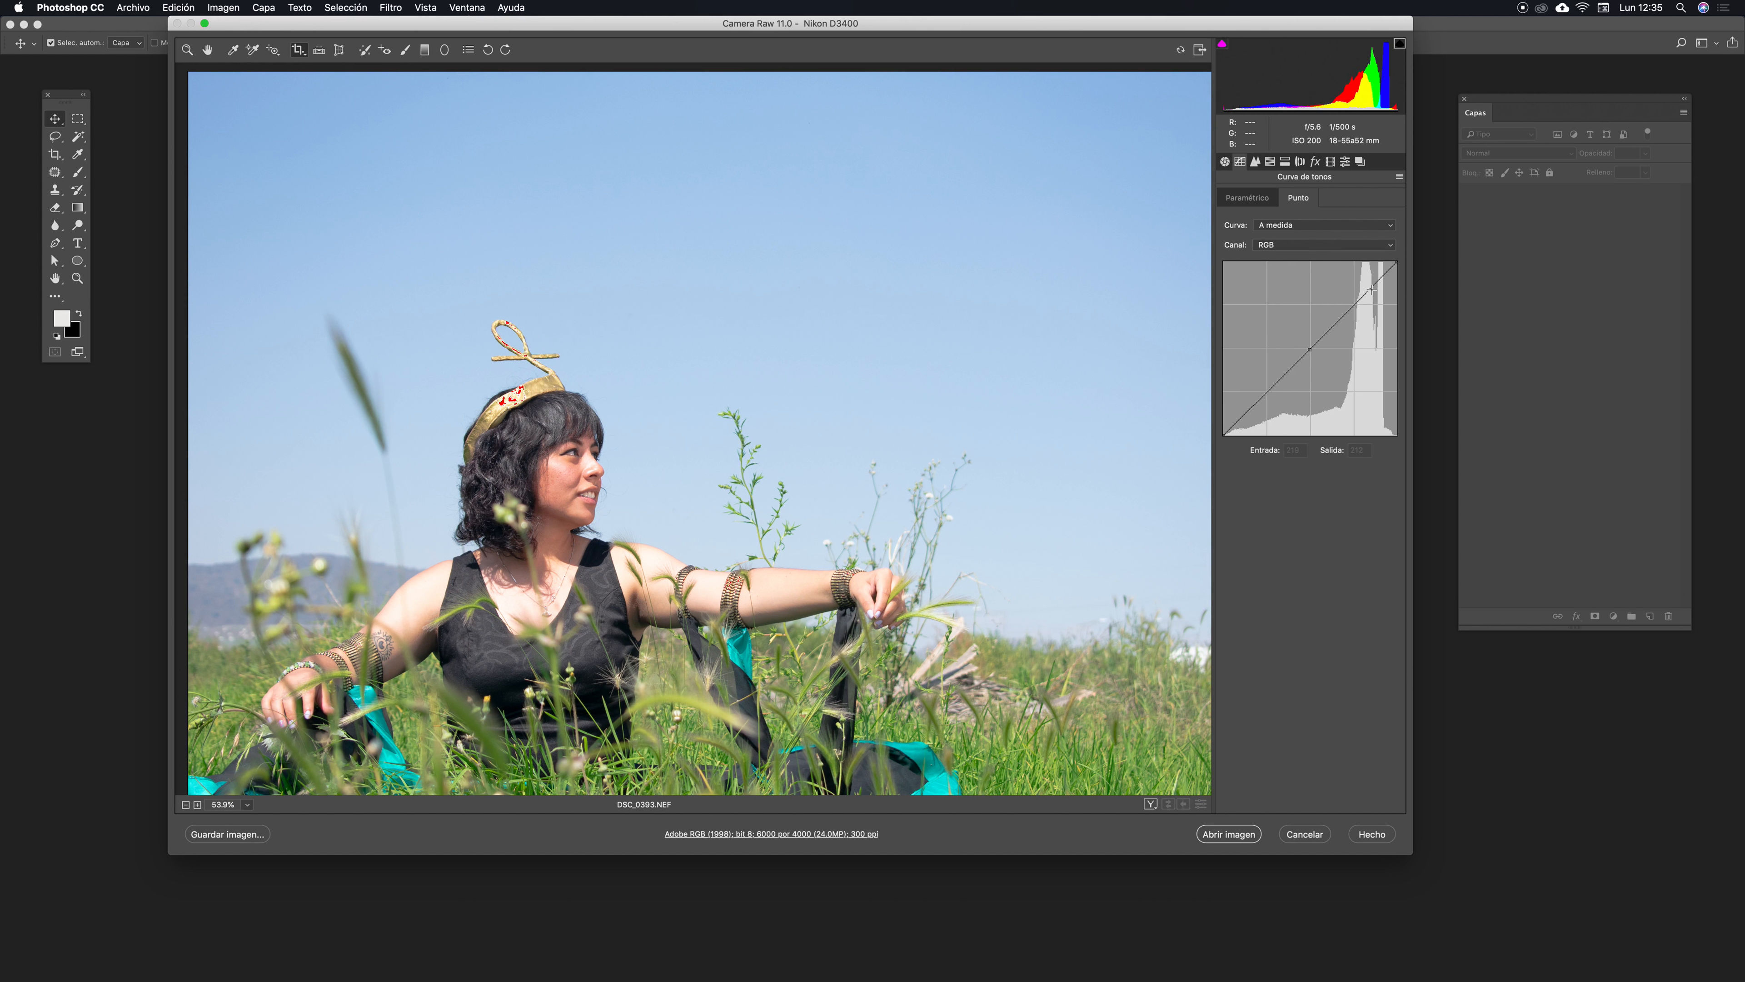
- Open the Detail panel and zoom and pan the preview over the subject
click(1256, 163)
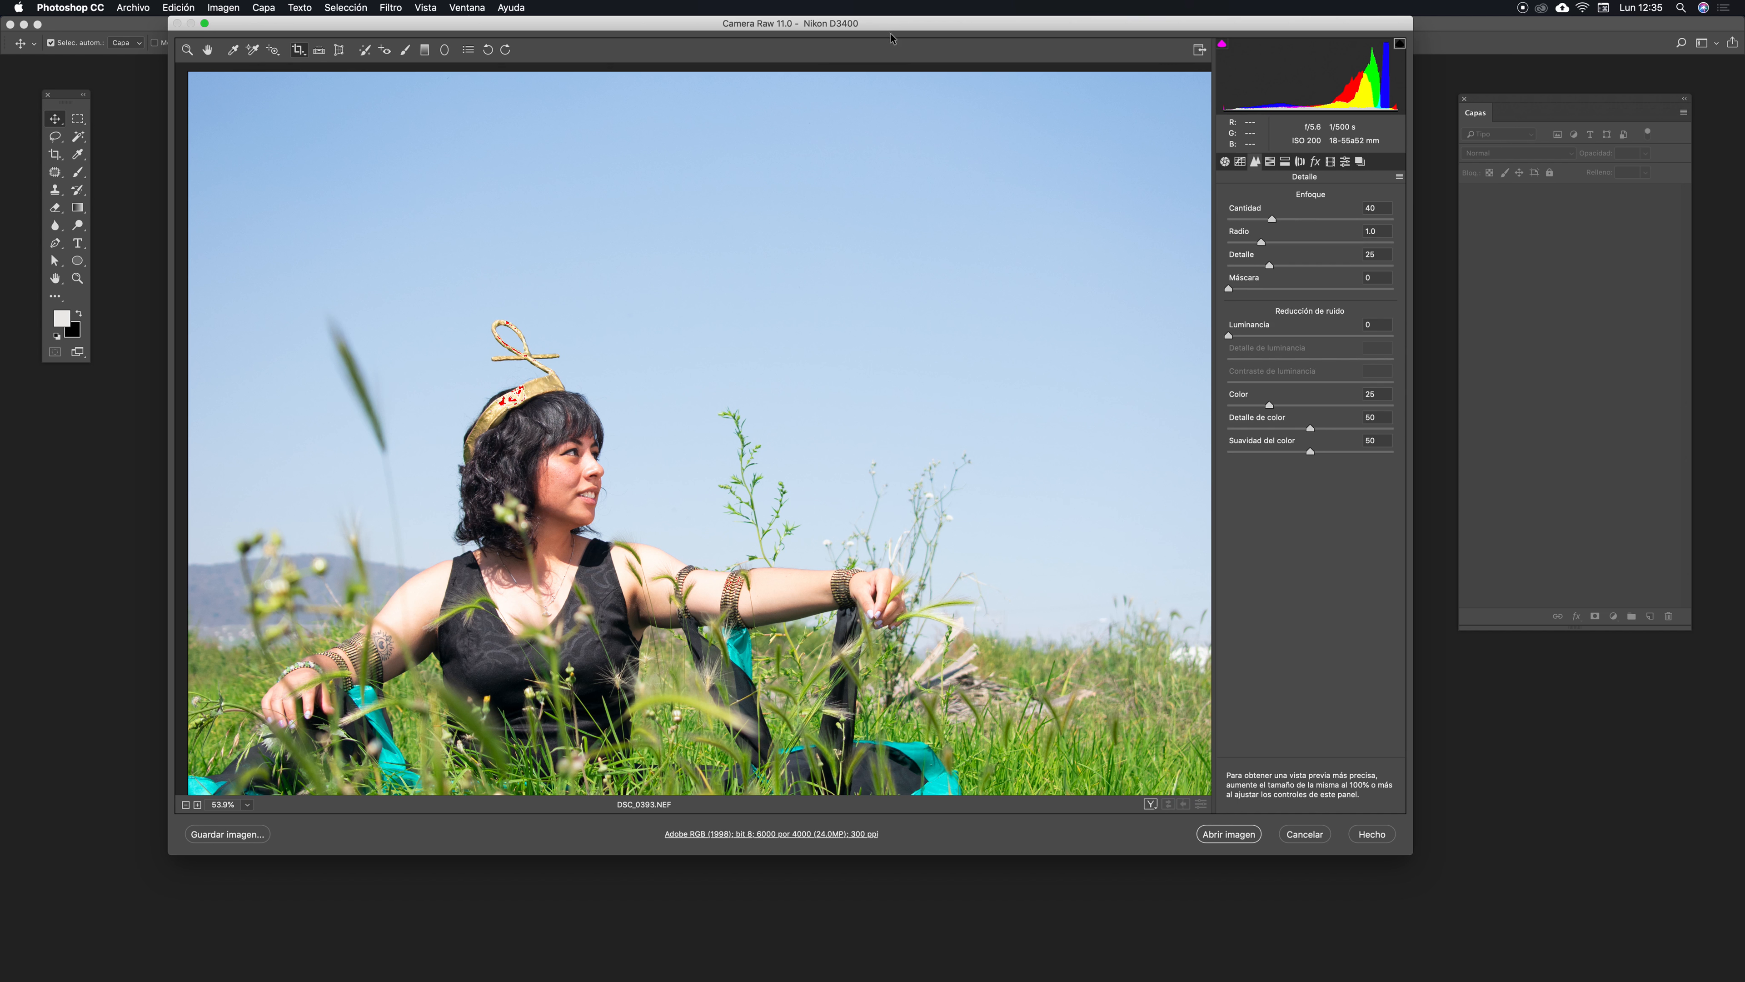
drag(877, 22, 912, 16)
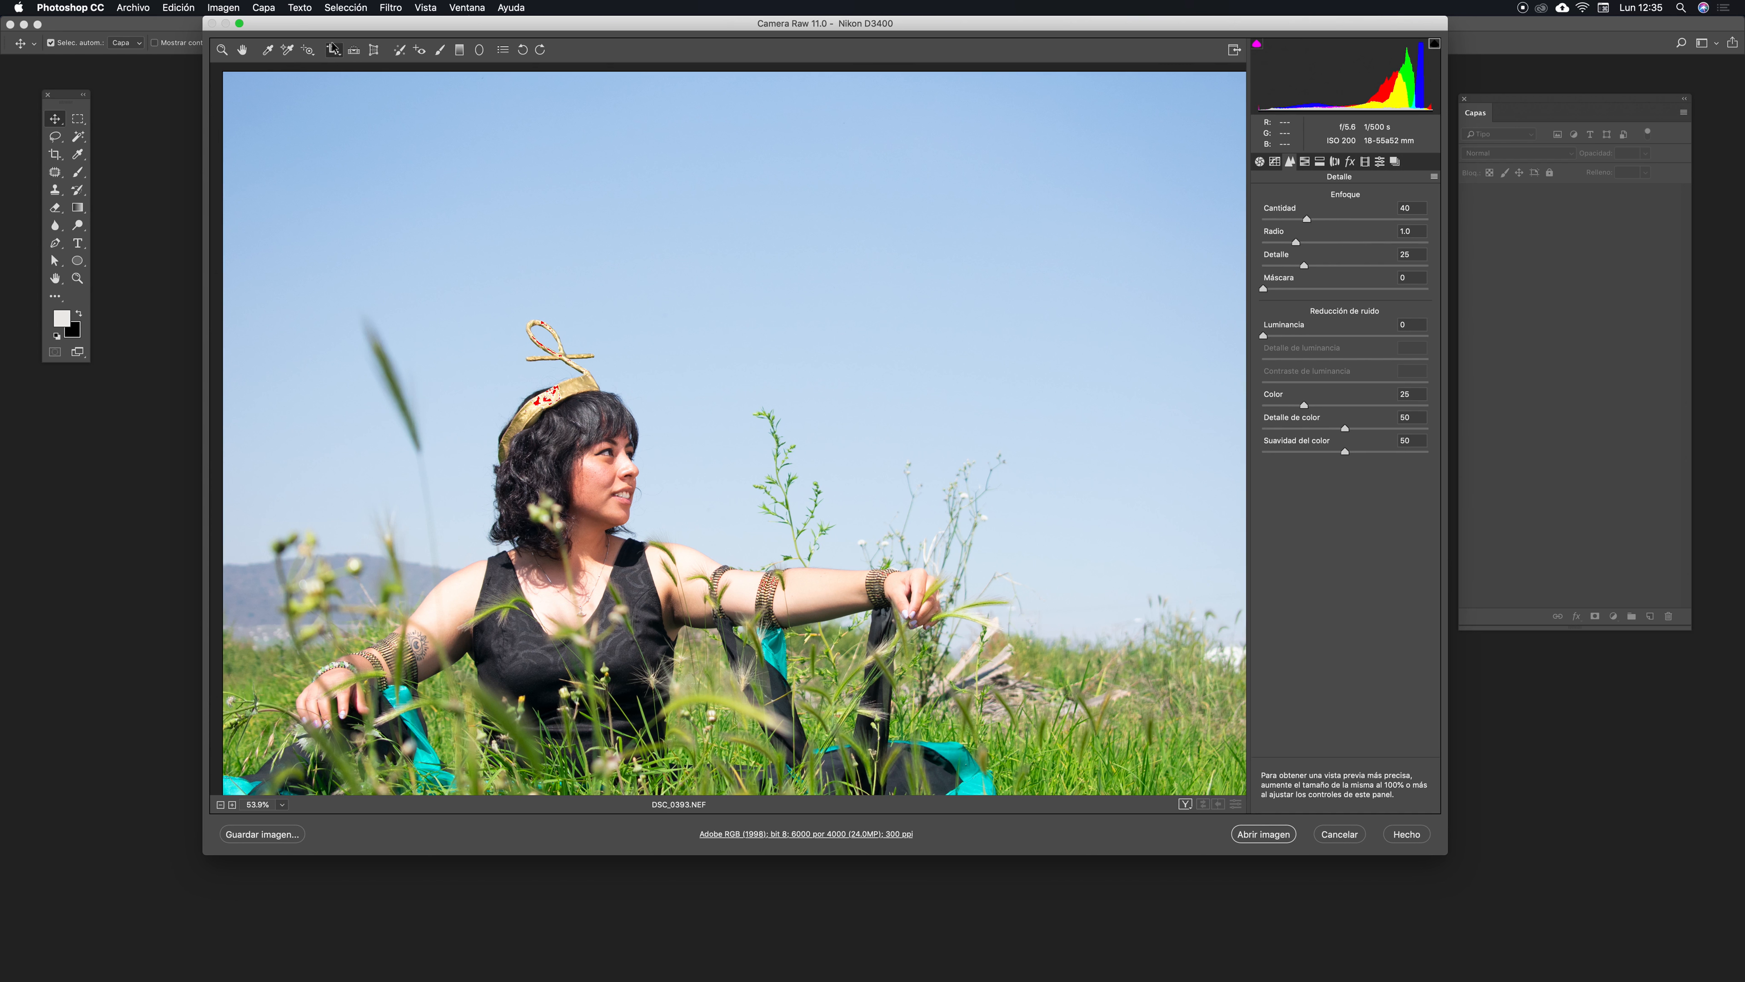
click(222, 51)
drag(579, 448, 820, 491)
drag(736, 602, 329, 485)
drag(1136, 378, 943, 393)
drag(751, 408, 883, 341)
click(243, 52)
drag(896, 487, 939, 447)
- Open the HSL panel and raise the saturation of Azules to +62 and of Aguamarinas
click(1305, 162)
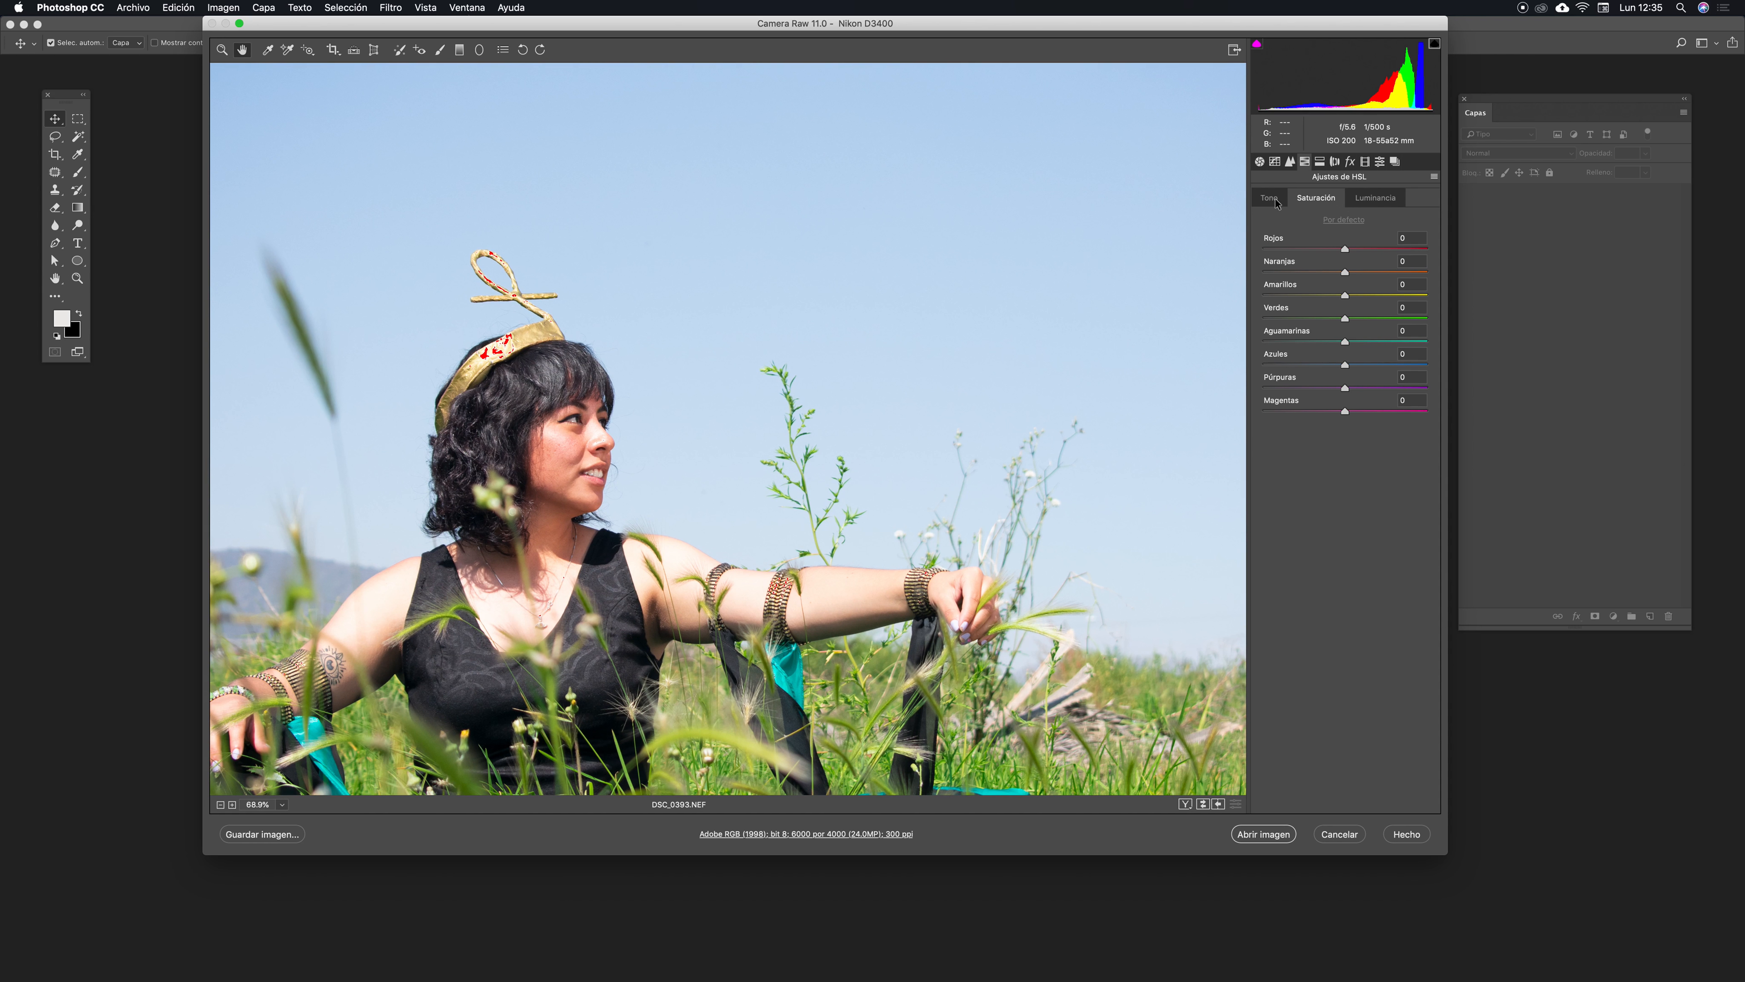
click(1368, 200)
click(1305, 199)
click(1278, 200)
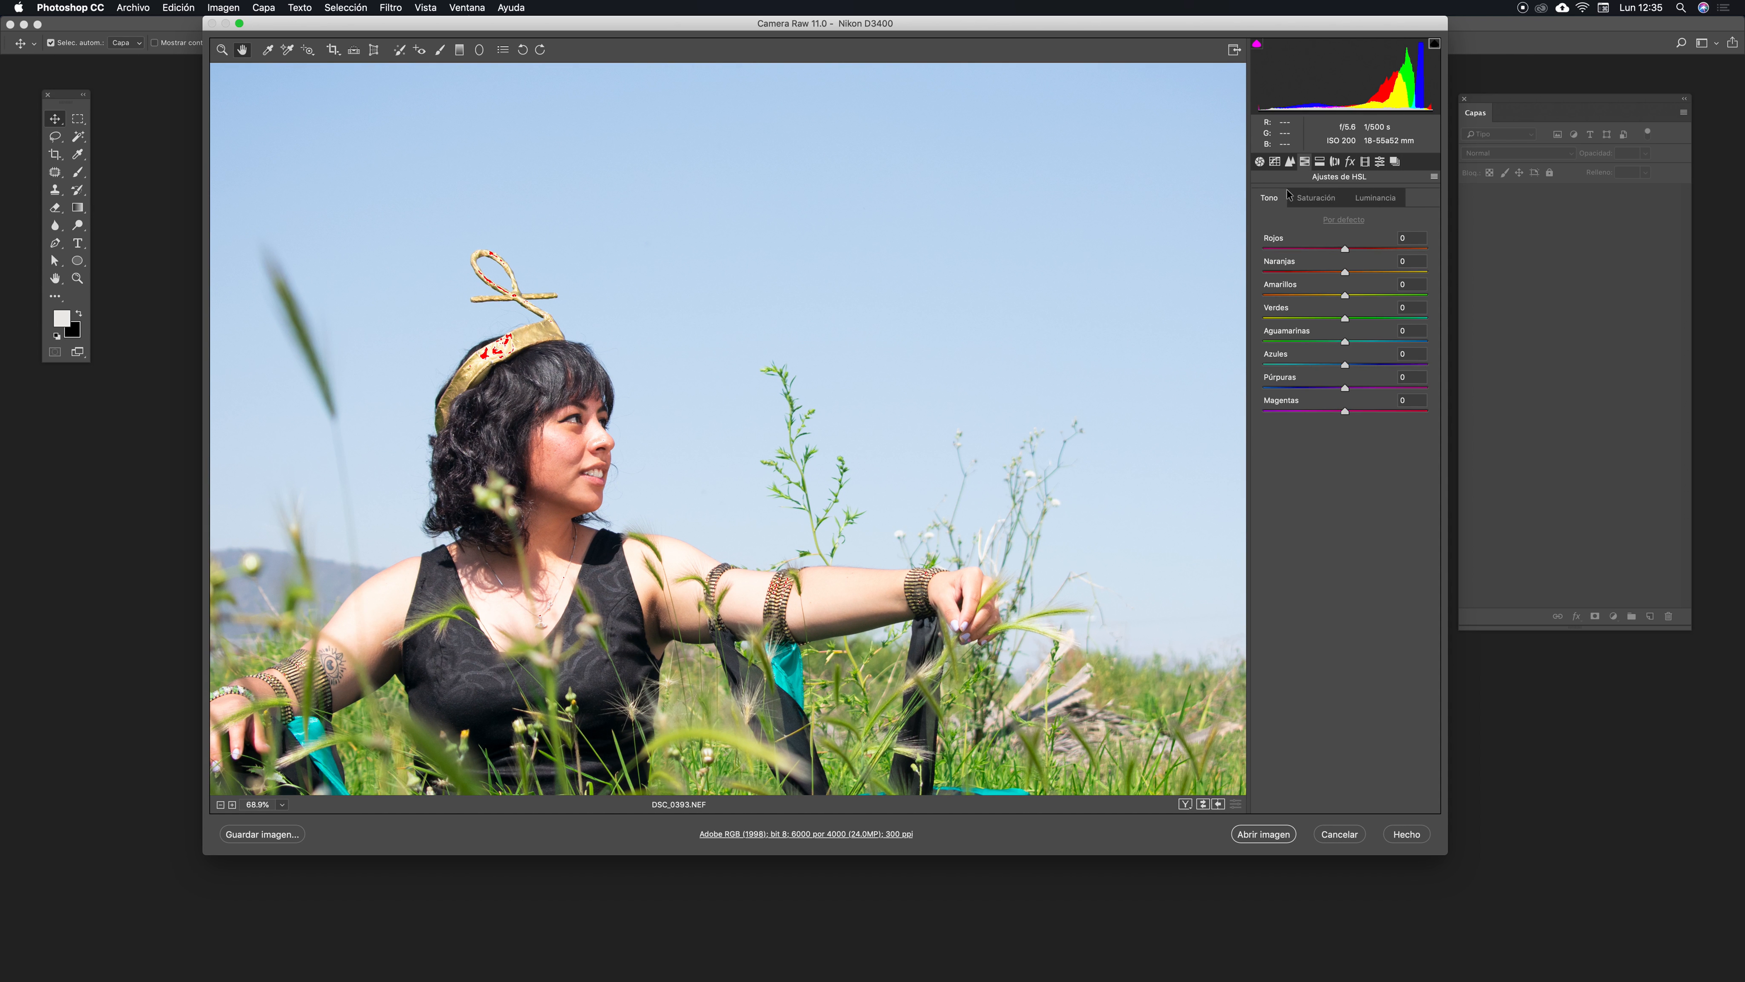
click(1313, 199)
drag(1349, 367, 1395, 366)
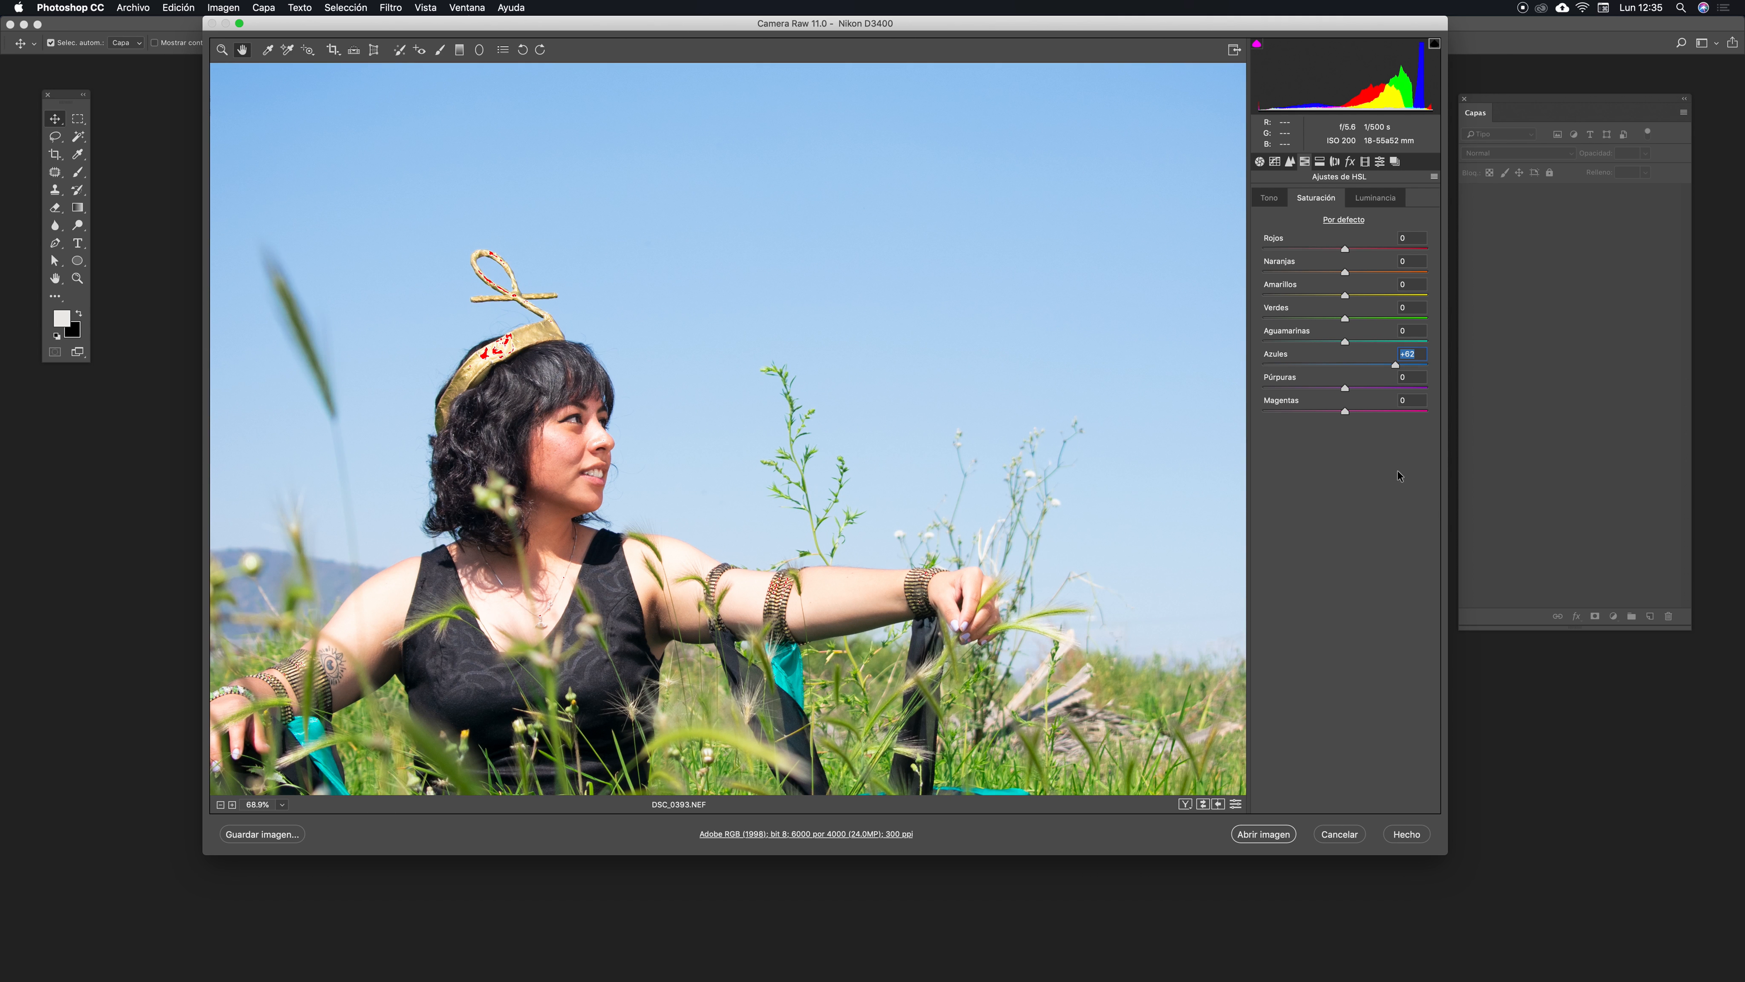
drag(1356, 339, 1411, 341)
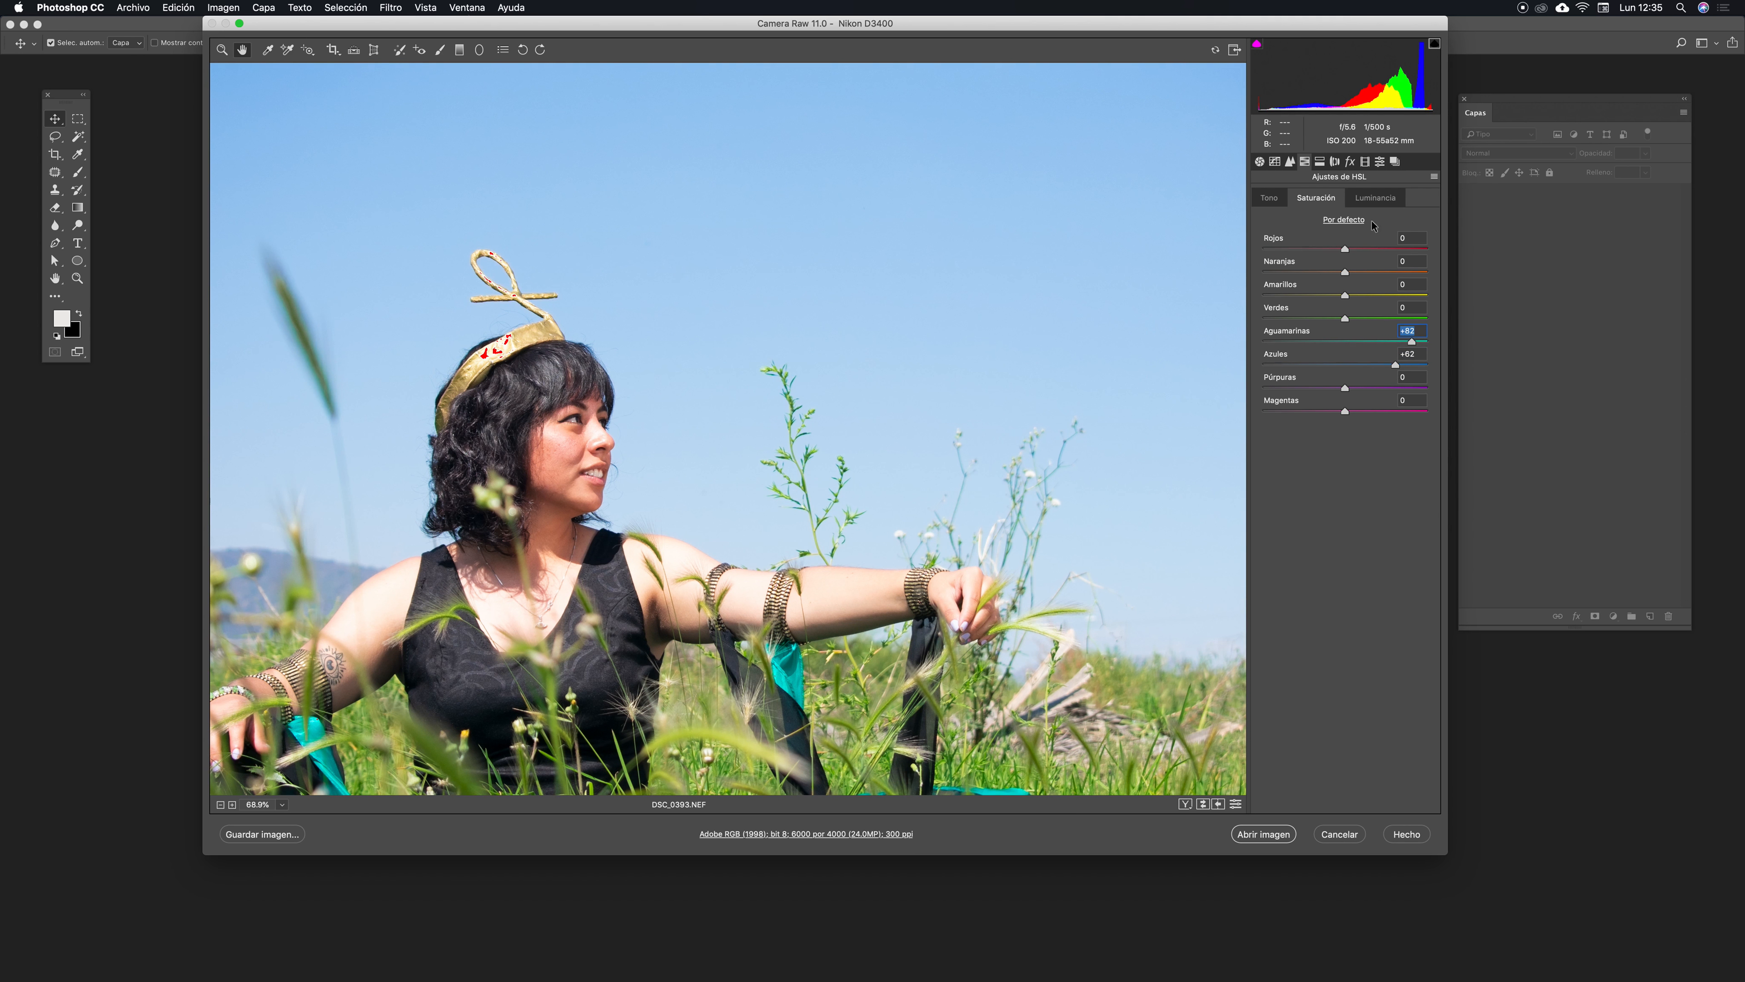
- Shift the Aguamarinas and Azules hues, then set both hue values back to 0
click(1269, 198)
drag(1353, 363, 1392, 342)
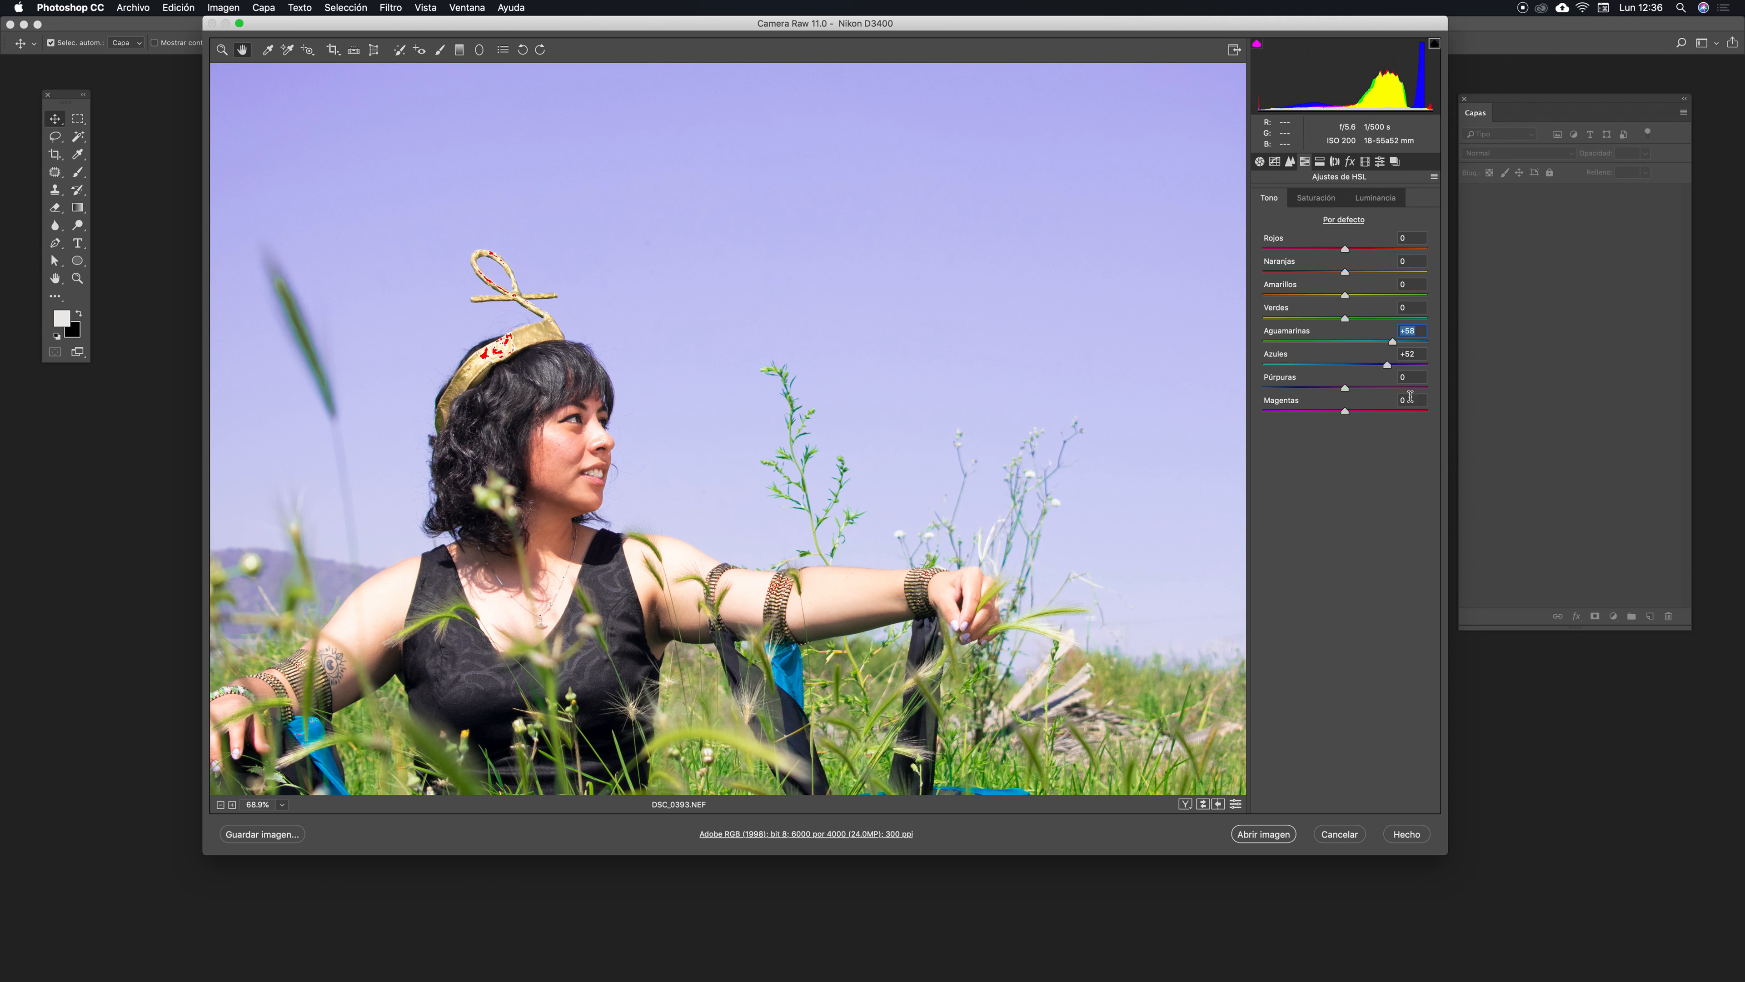
text(0)
key(Tab)
text(0)
key(Tab)
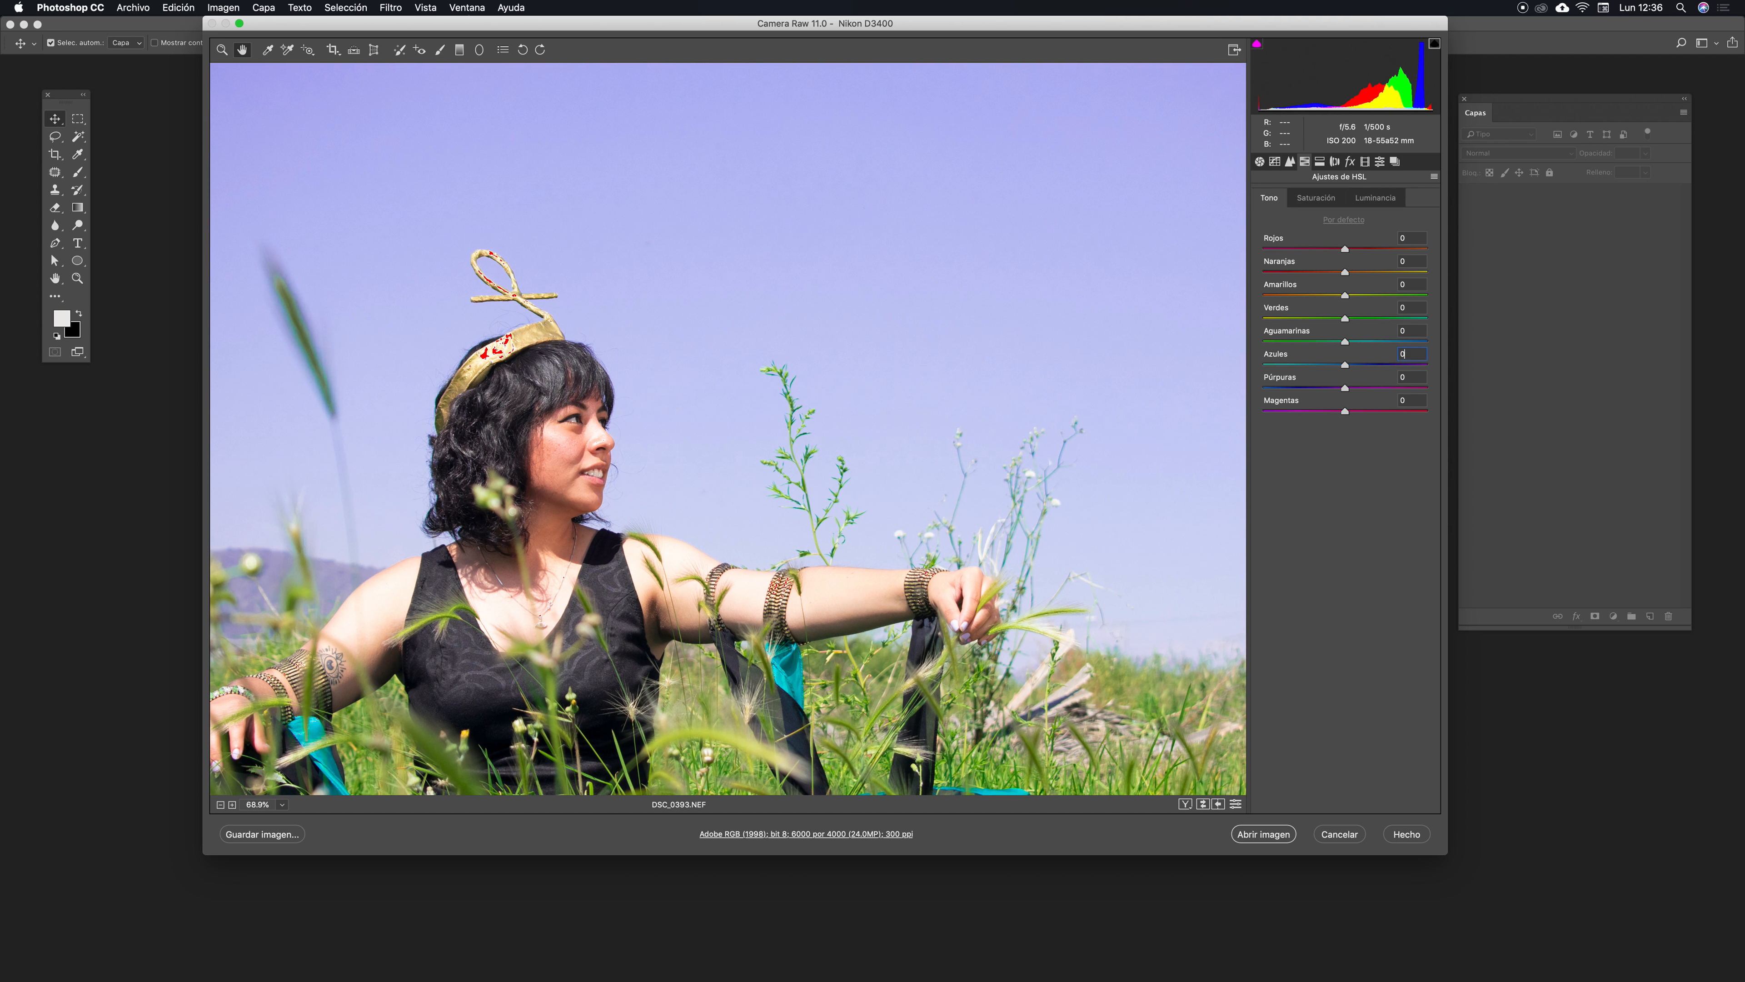
- Set the Aguamarinas and Azules saturation back to 0 and switch to the Luminancia settings
click(1320, 203)
drag(1417, 331, 1359, 331)
text(0)
key(Tab)
text(0)
click(1371, 199)
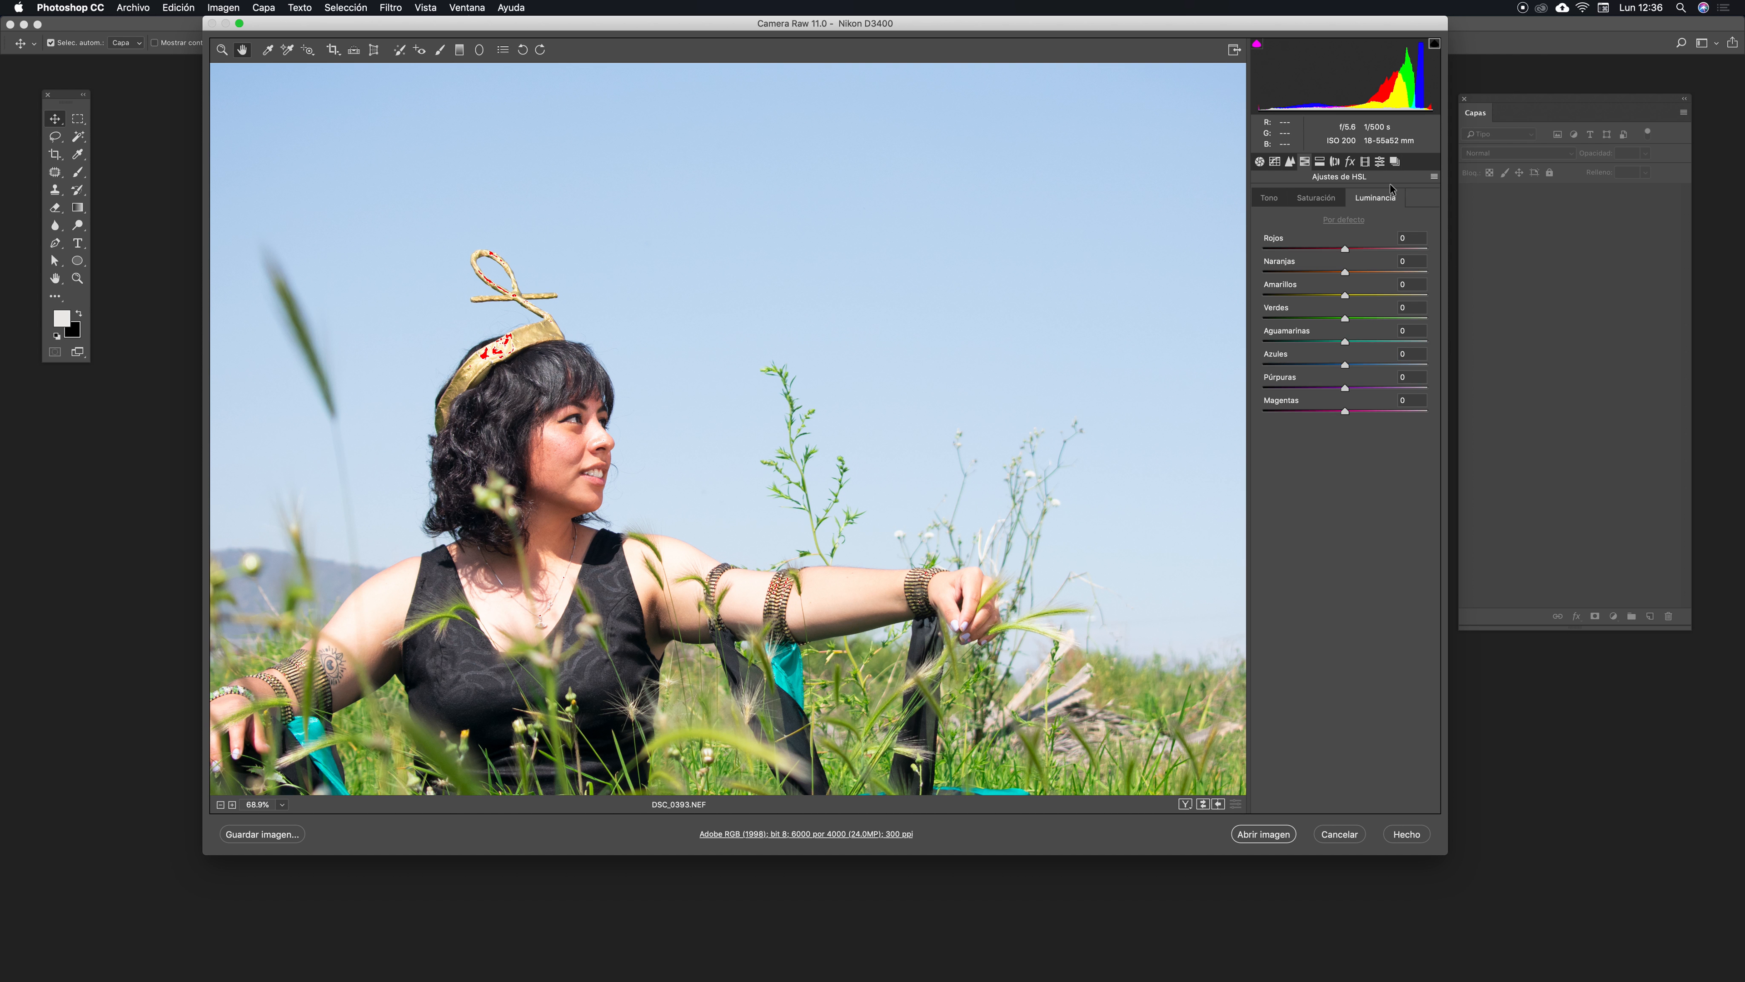
- Open the Split Toning panel, then the Lens Corrections panel, and browse its Manual and Profile tabs
click(1319, 162)
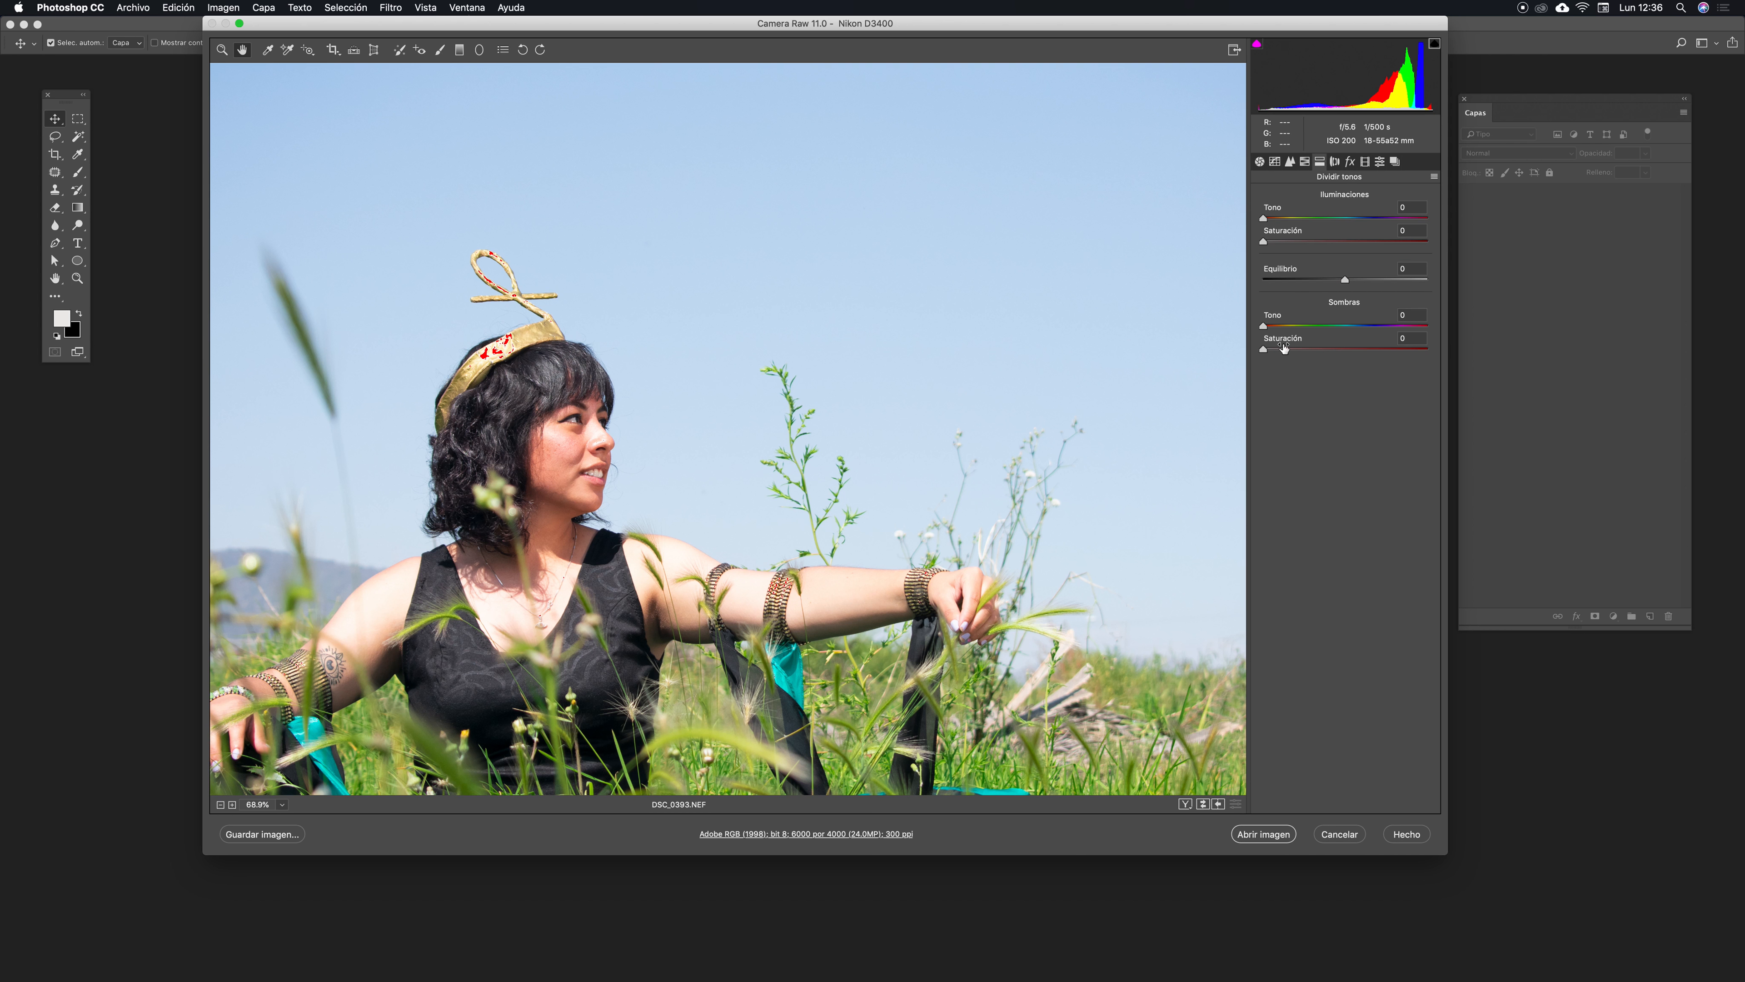
click(1336, 162)
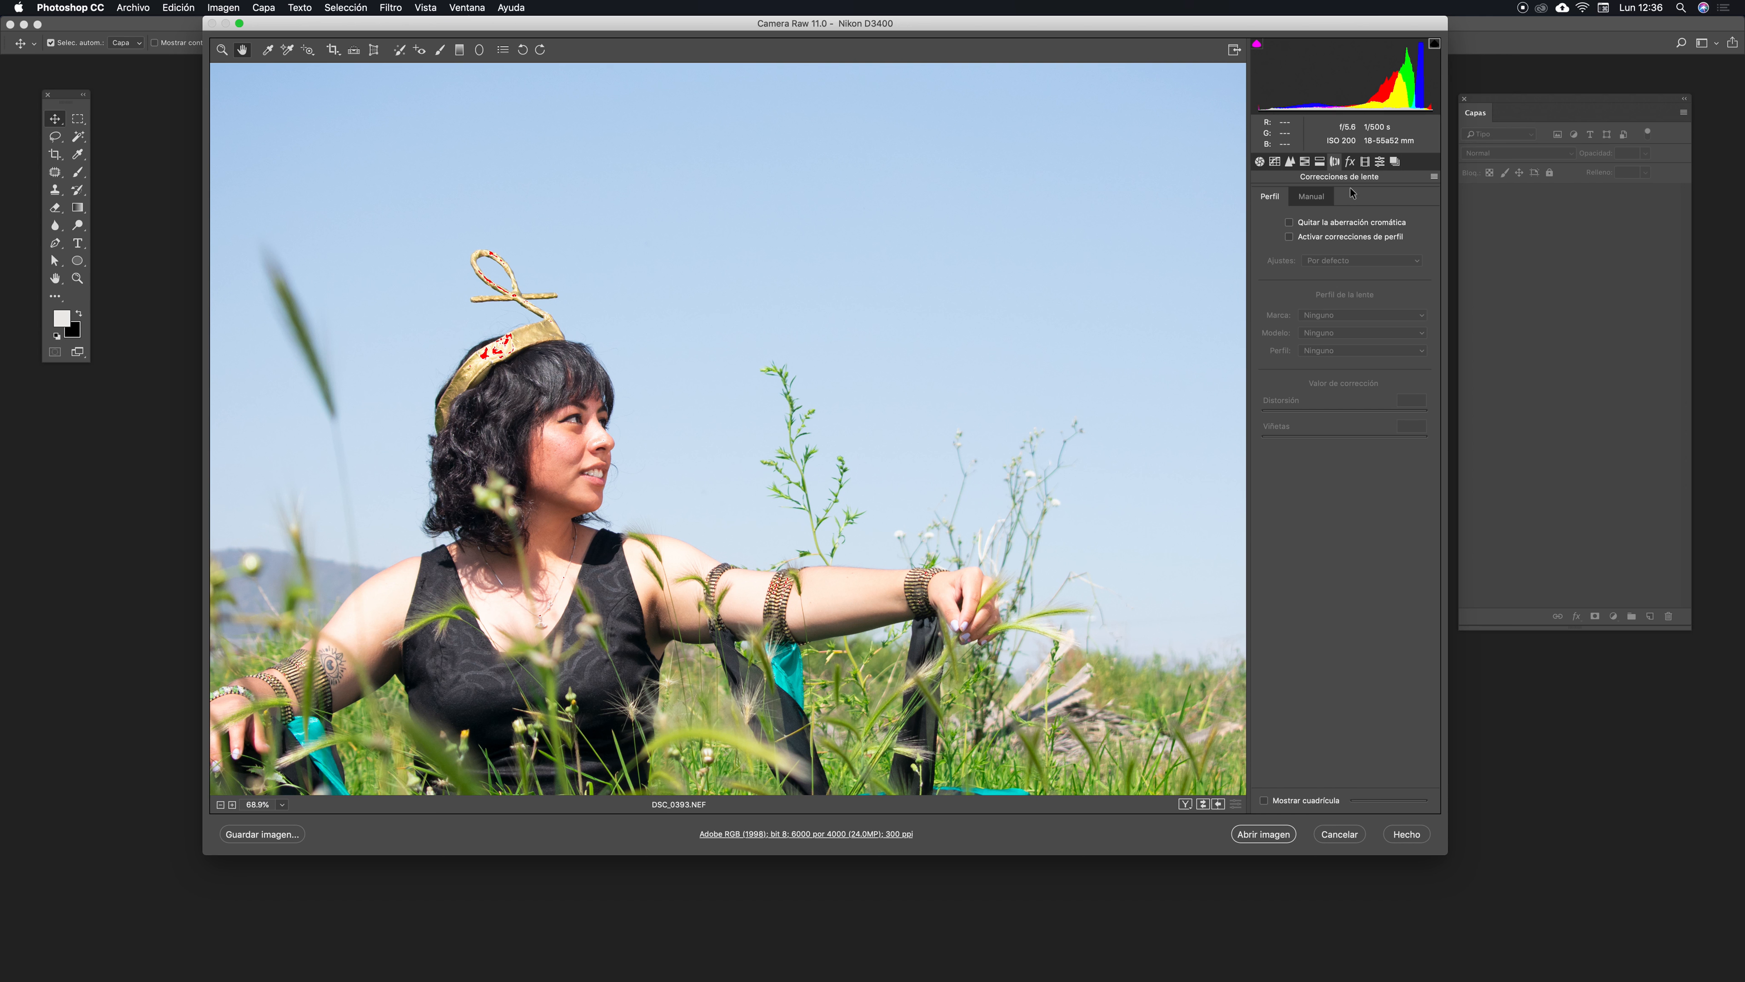
drag(1174, 17, 1162, 18)
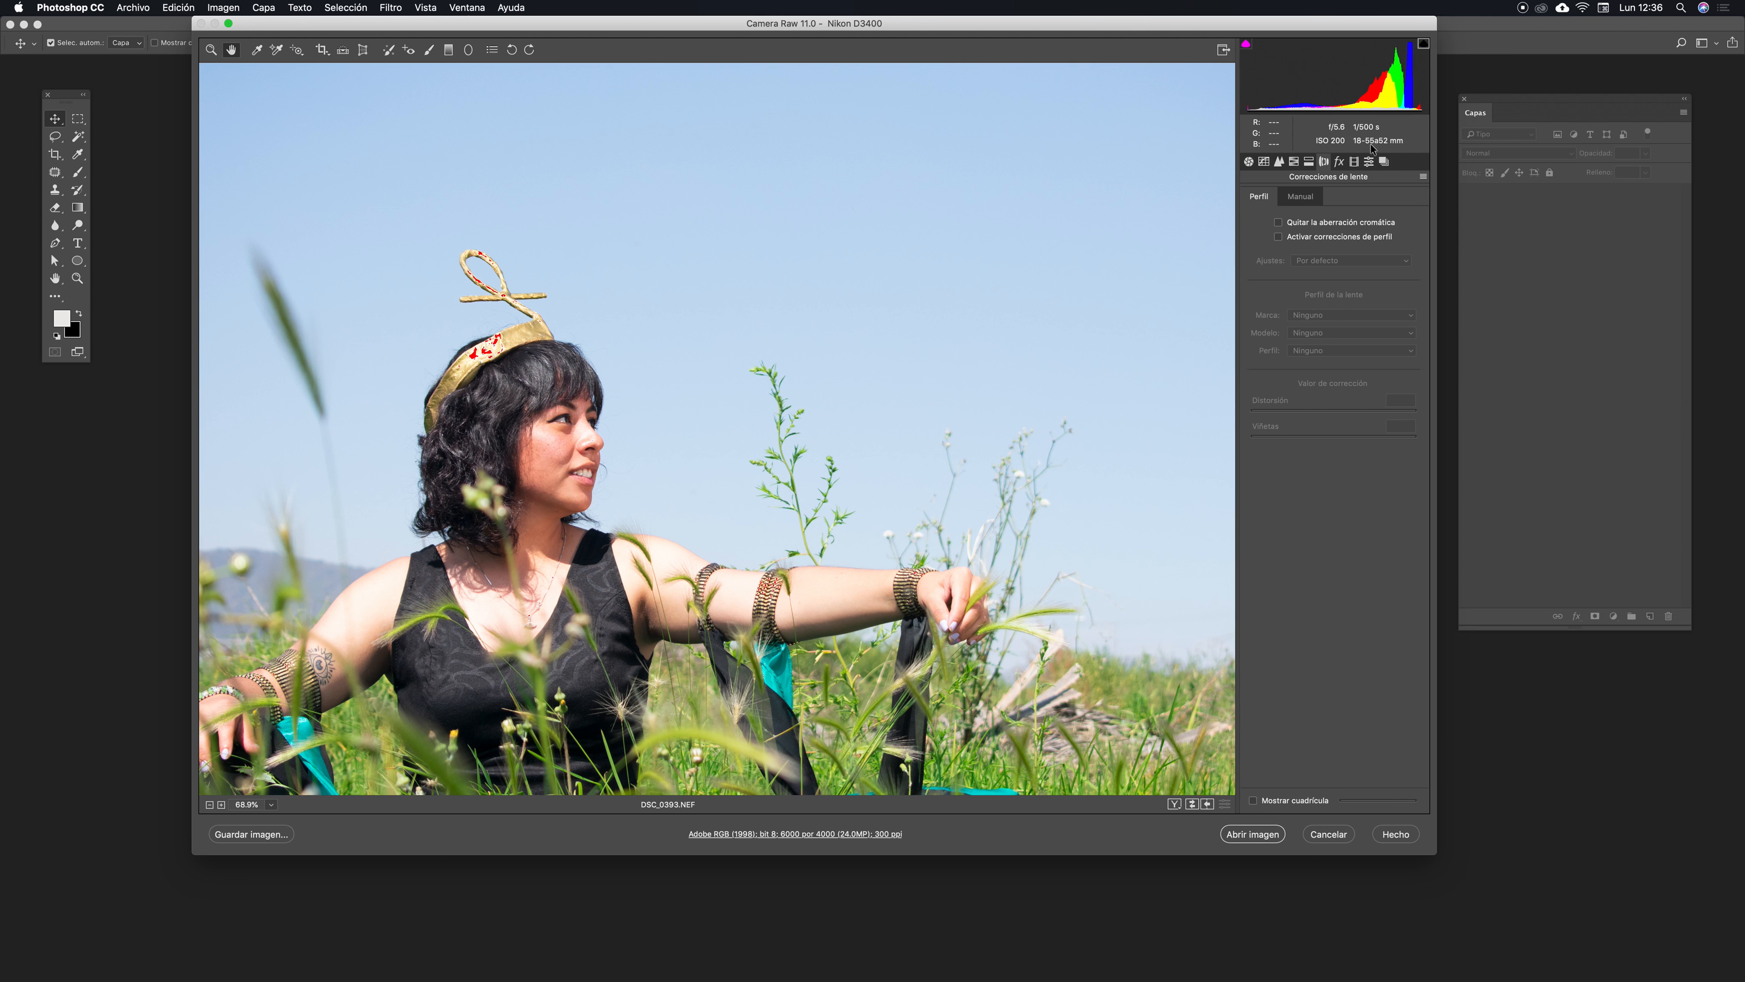
click(1300, 198)
click(1259, 196)
click(1300, 199)
click(1259, 197)
- Zoom deep into the hair edges against the sky to examine the colour fringing
drag(737, 23, 760, 22)
click(235, 50)
click(495, 484)
drag(495, 485, 735, 331)
drag(833, 371, 933, 510)
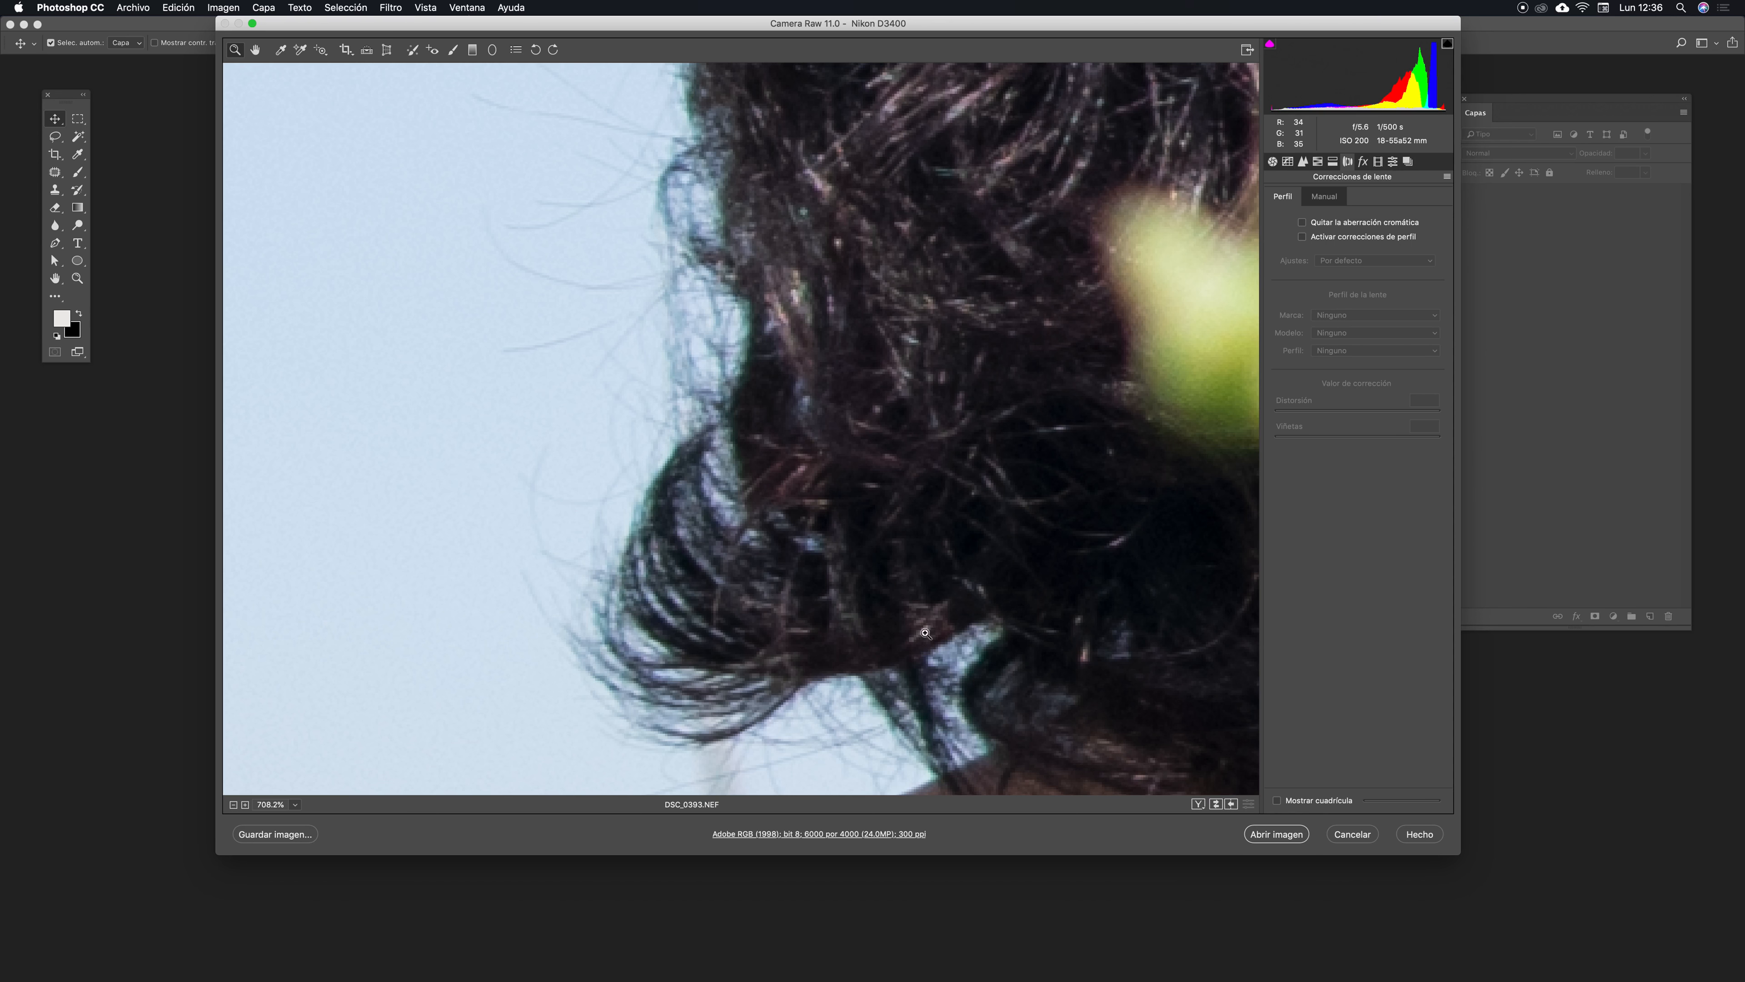
drag(876, 540, 942, 585)
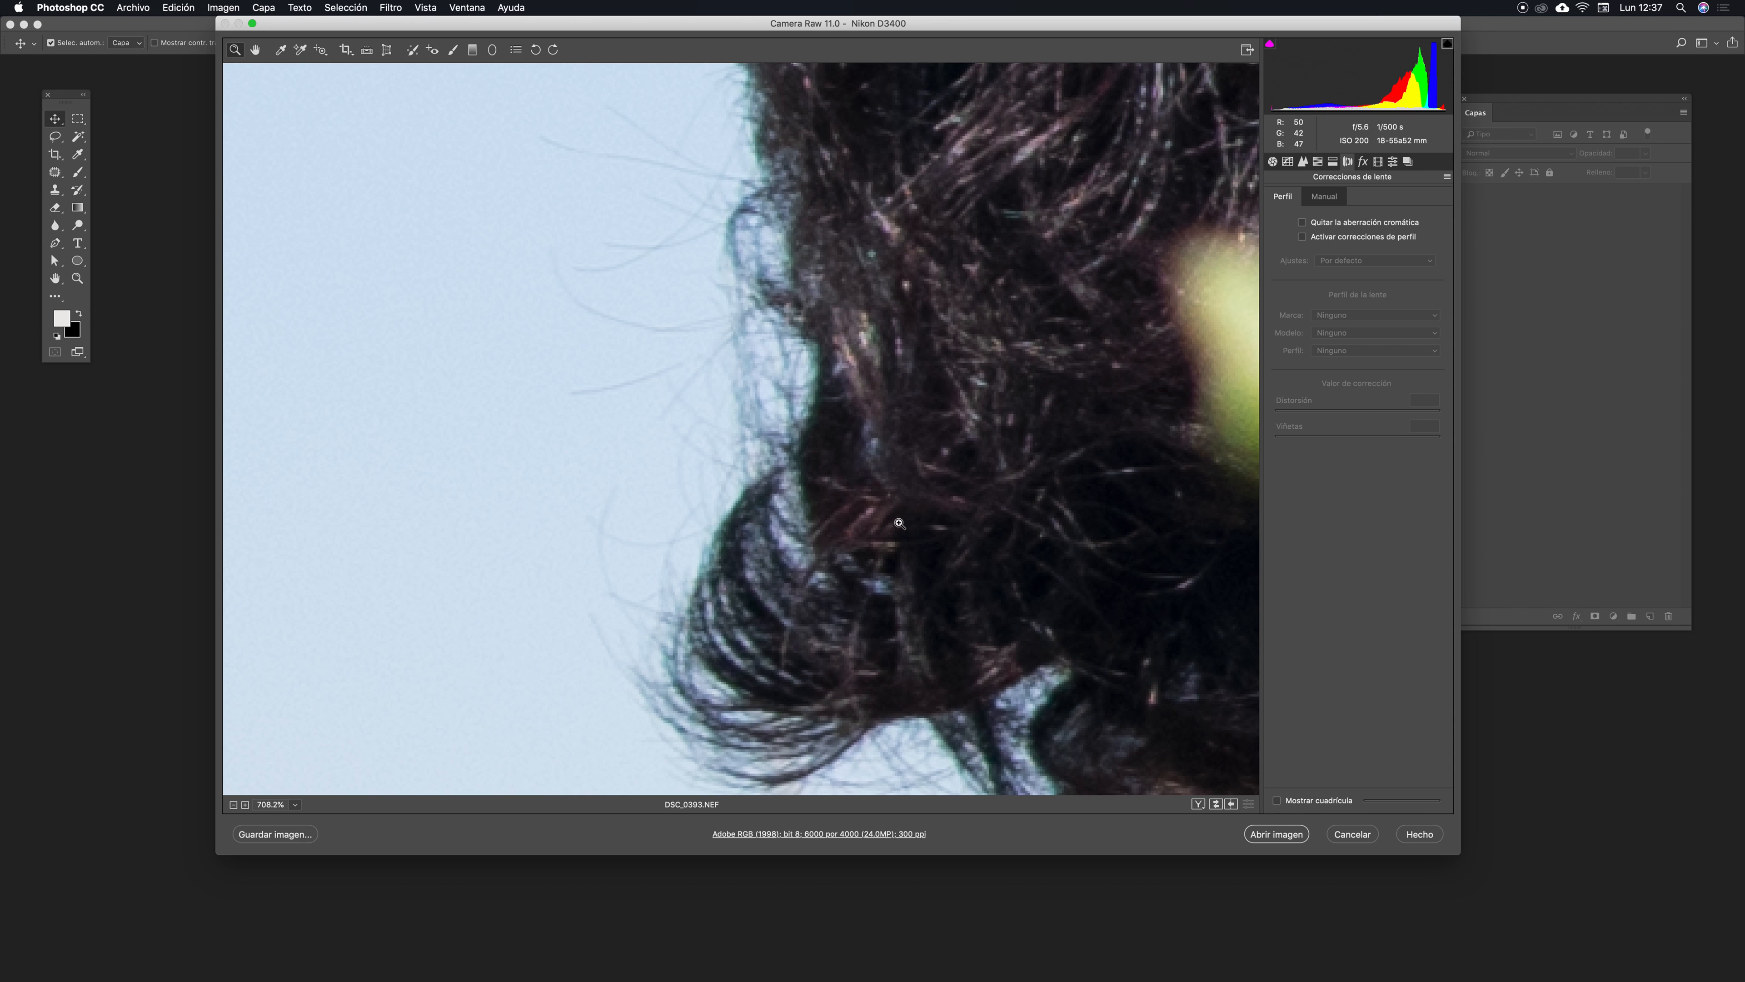
drag(1010, 386, 1062, 391)
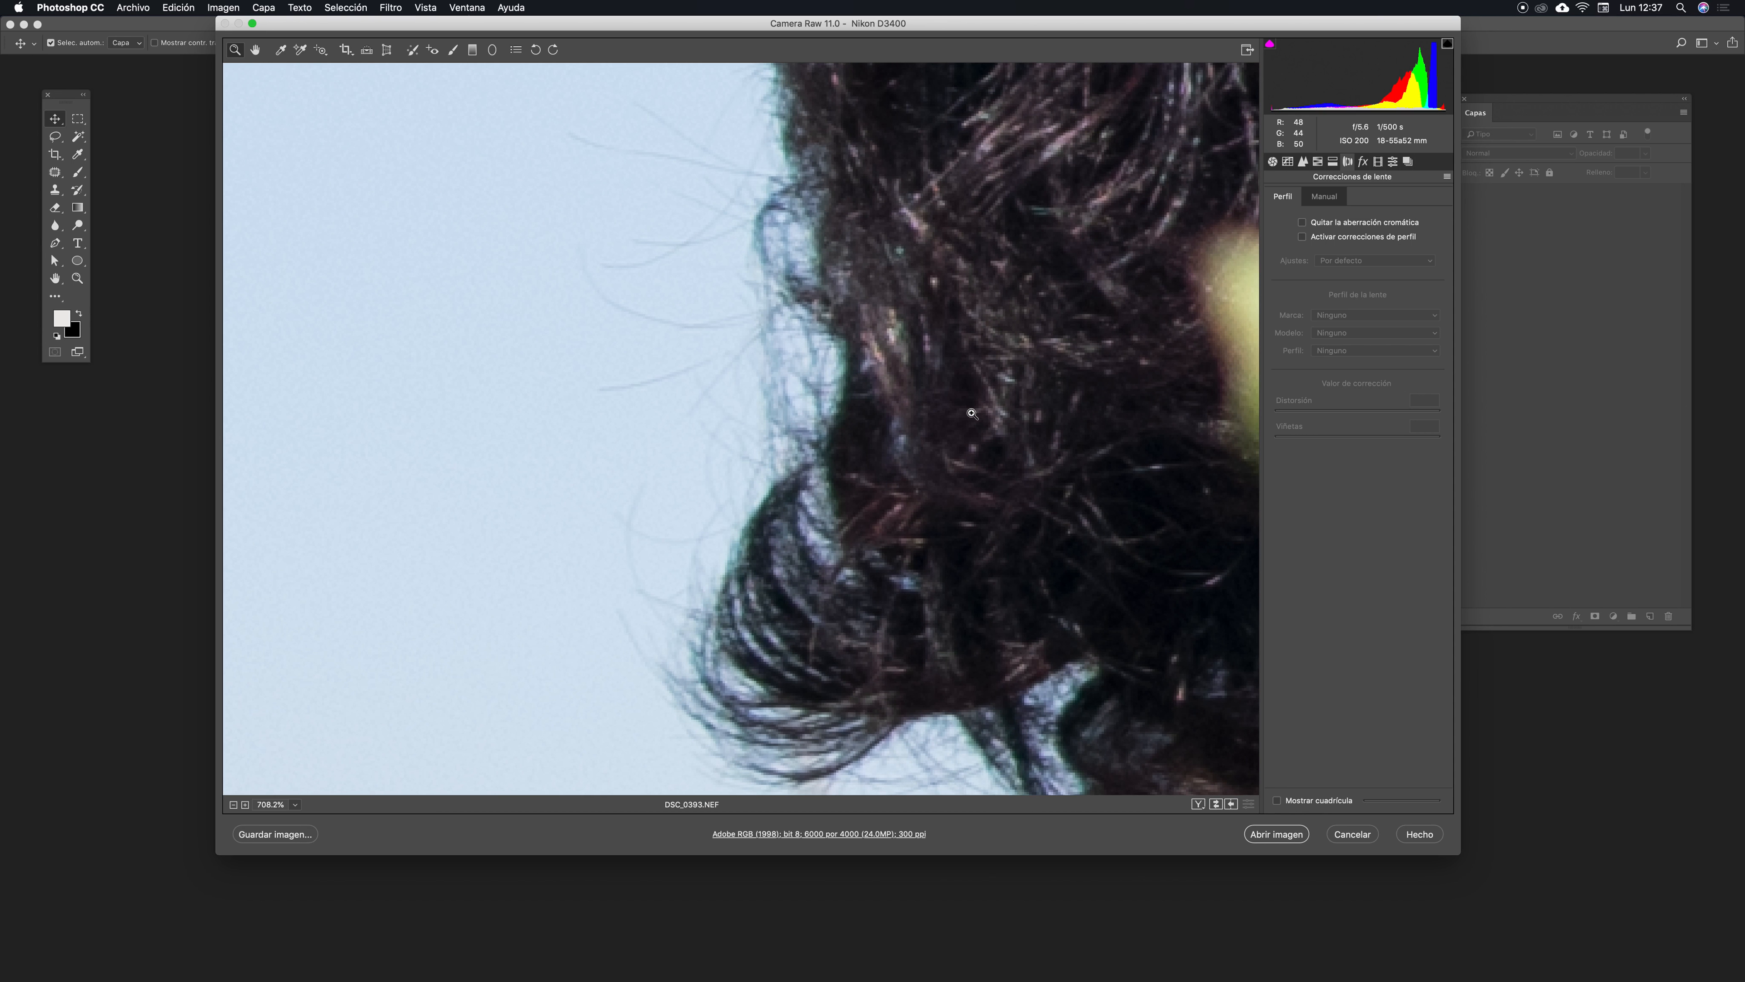
drag(949, 436, 905, 654)
drag(944, 284, 936, 541)
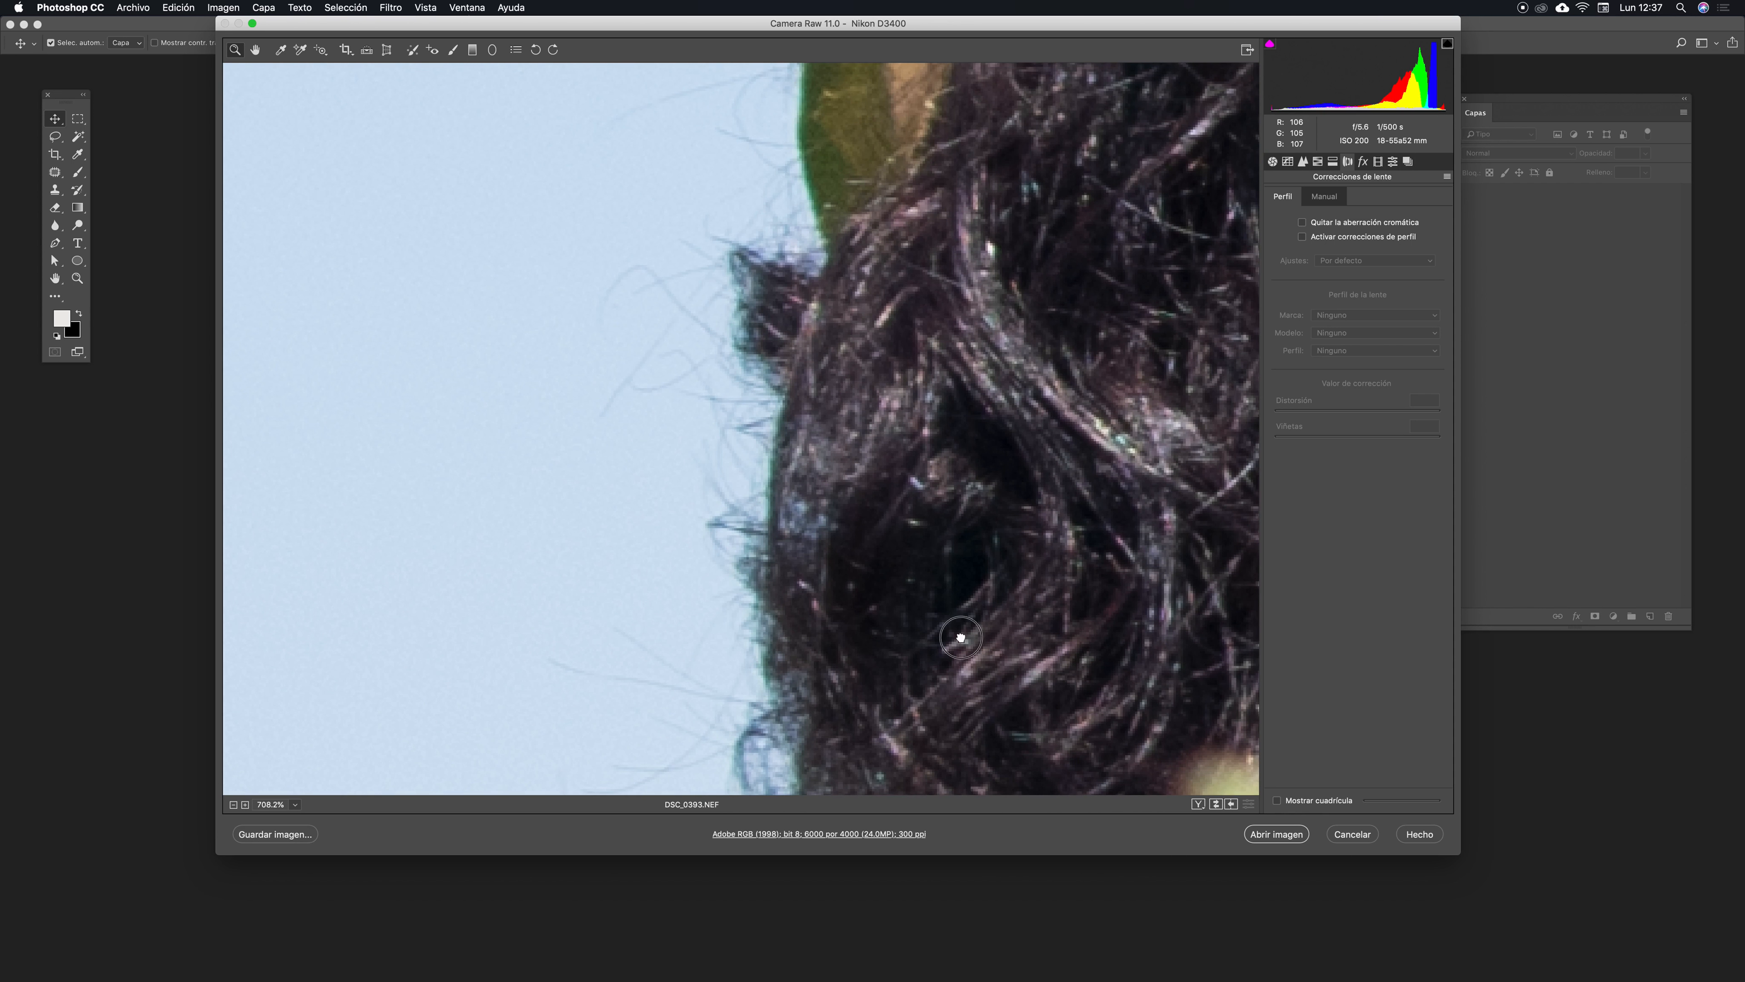
drag(962, 636, 906, 341)
drag(971, 417, 885, 280)
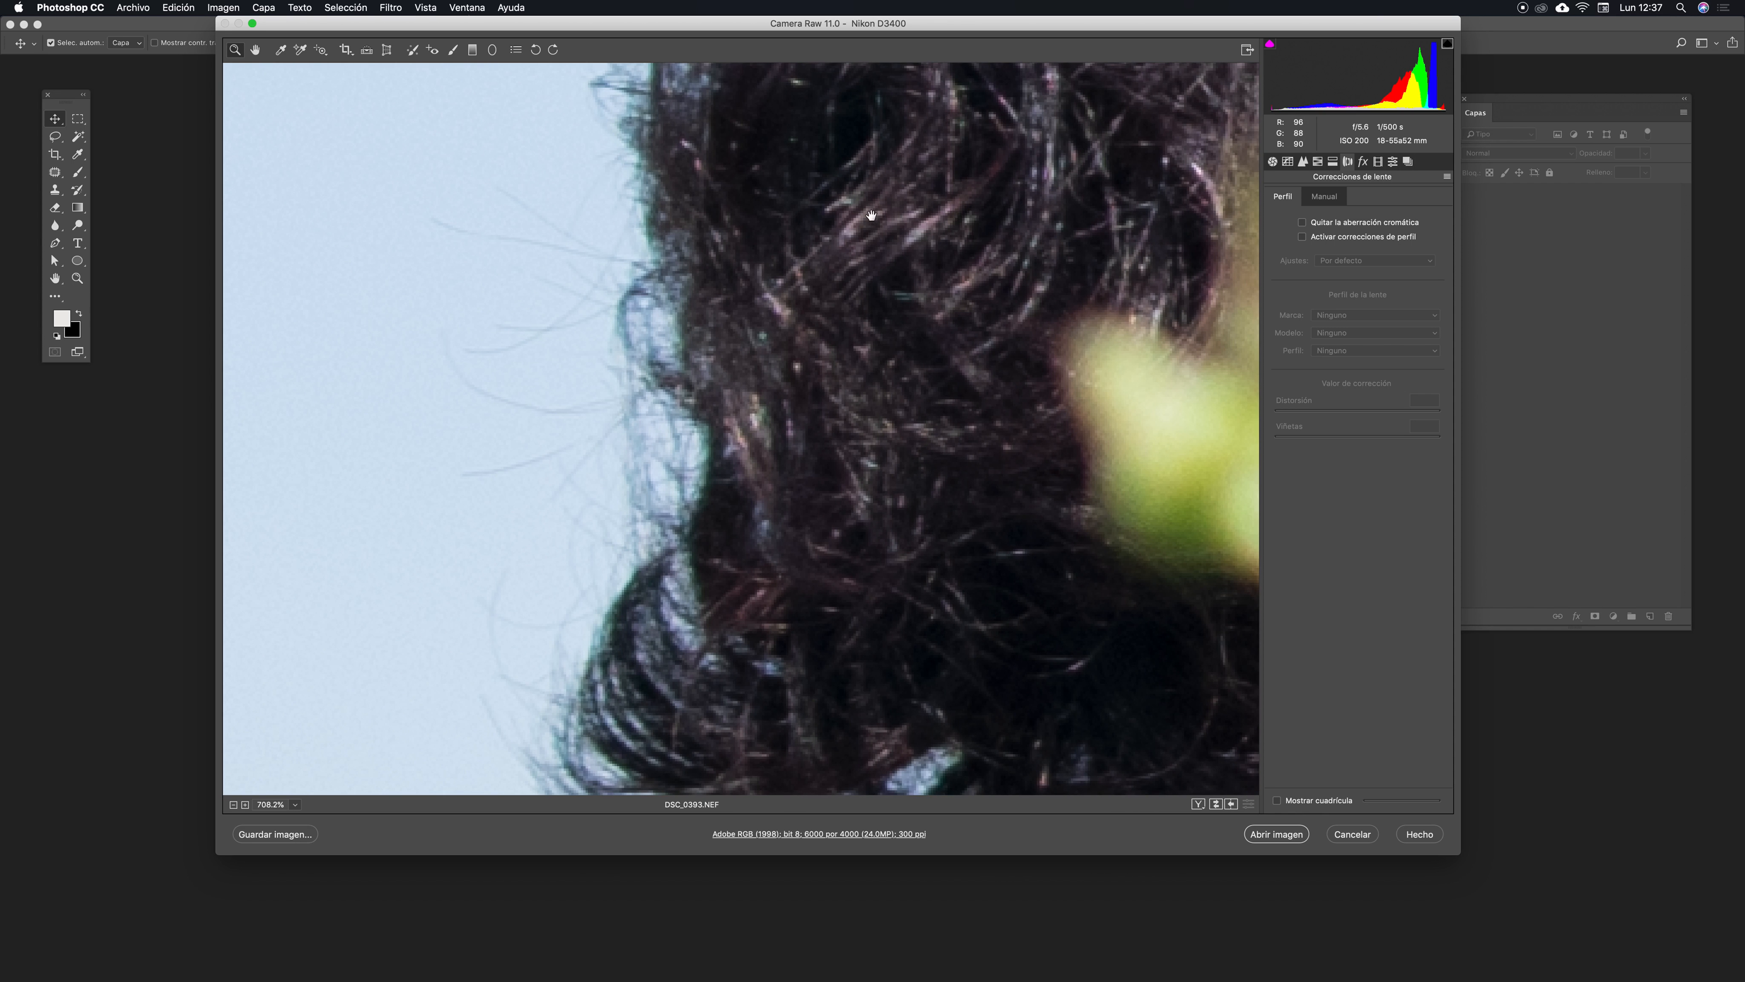
drag(787, 542, 877, 367)
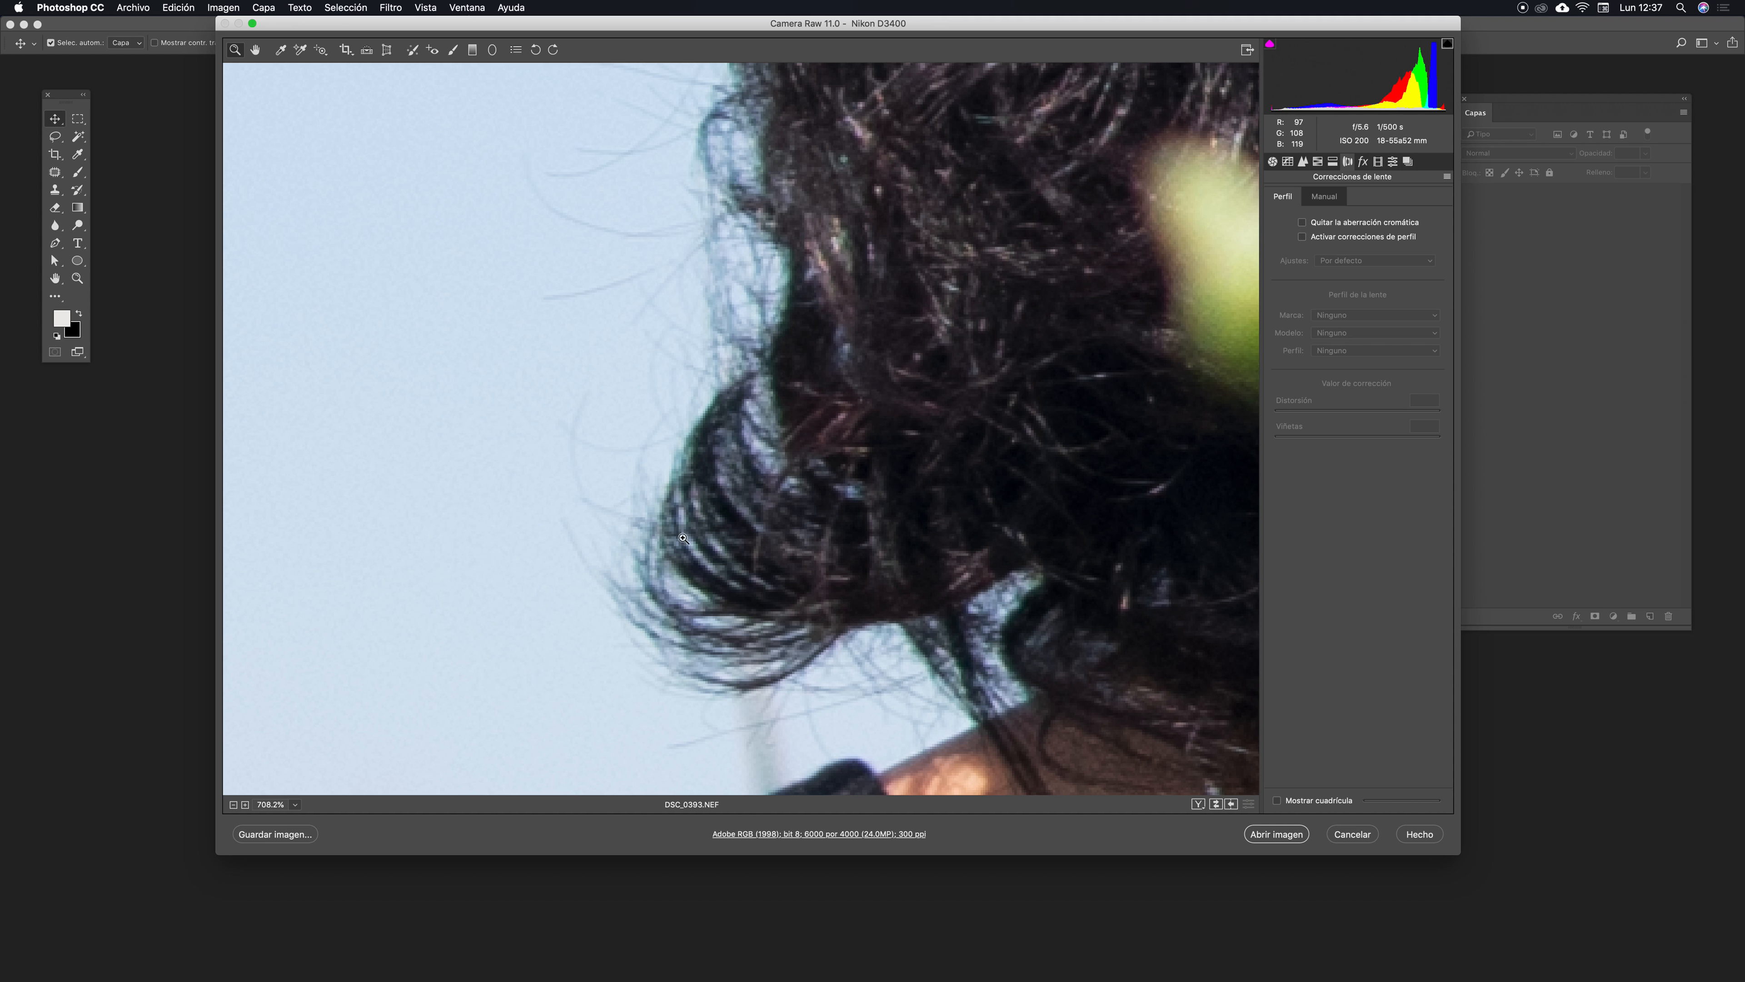
key(super+minus)
key(super+minus)
key(super+minus)
key(super+minus)
key(super+minus)
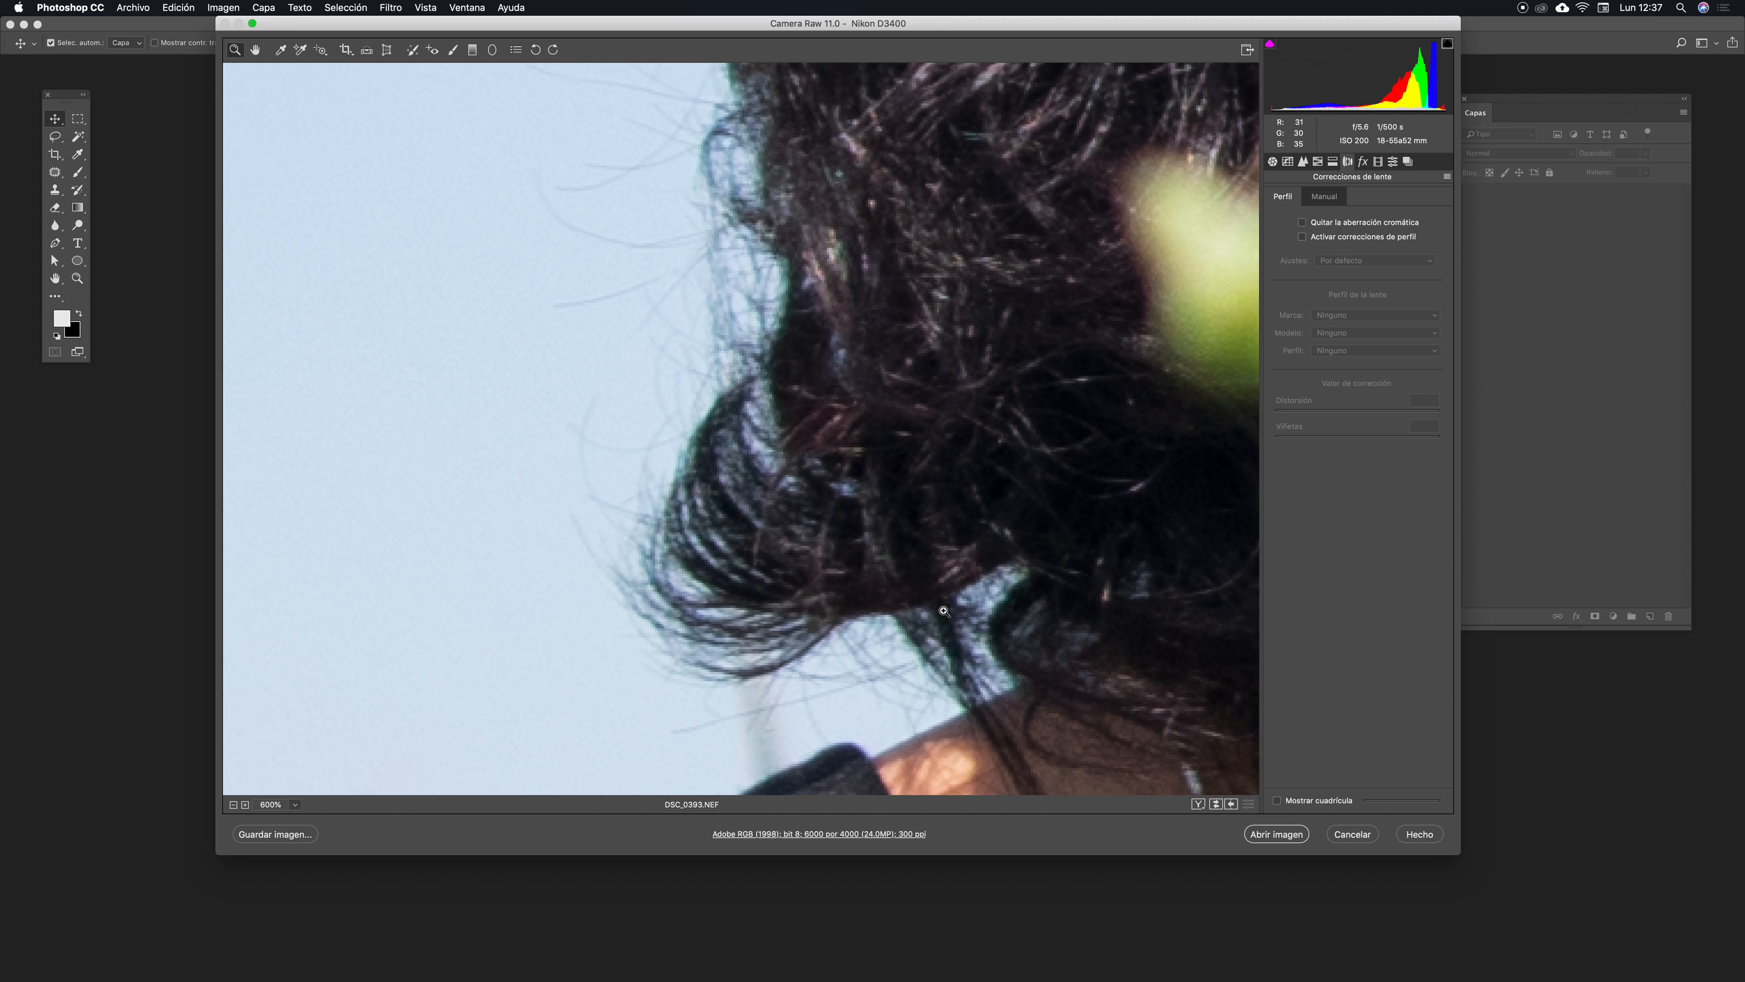
key(super+minus)
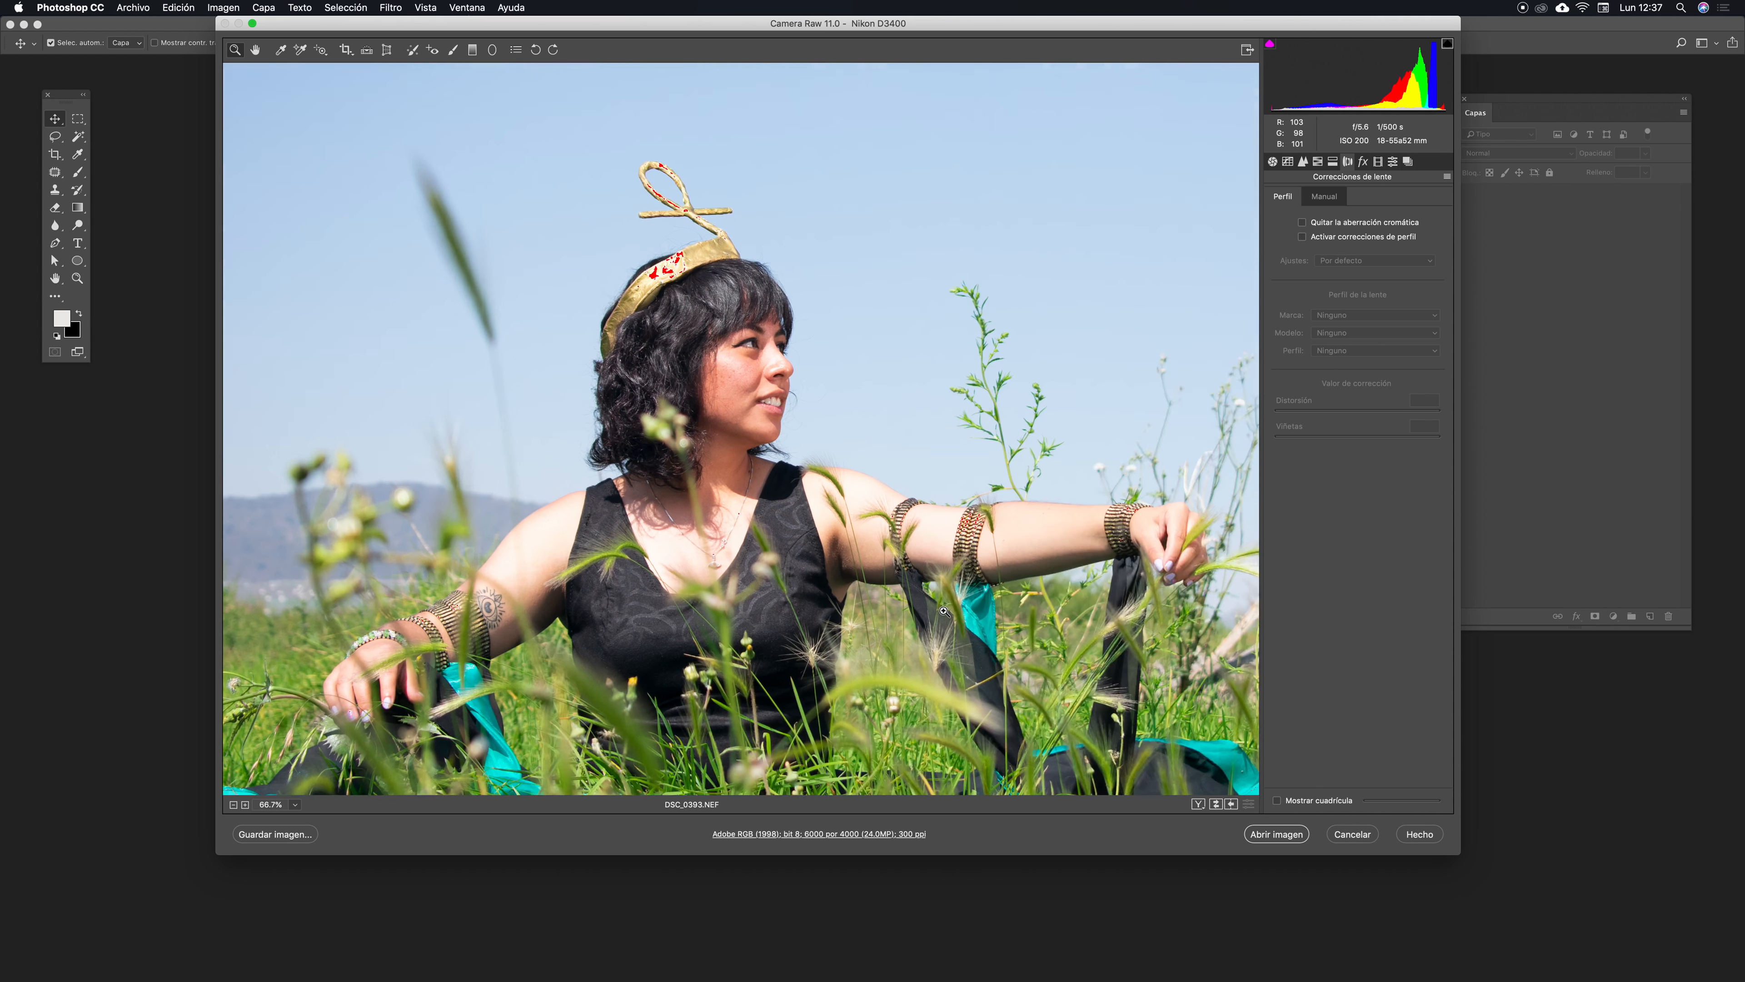
key(super+plus)
key(super+plus)
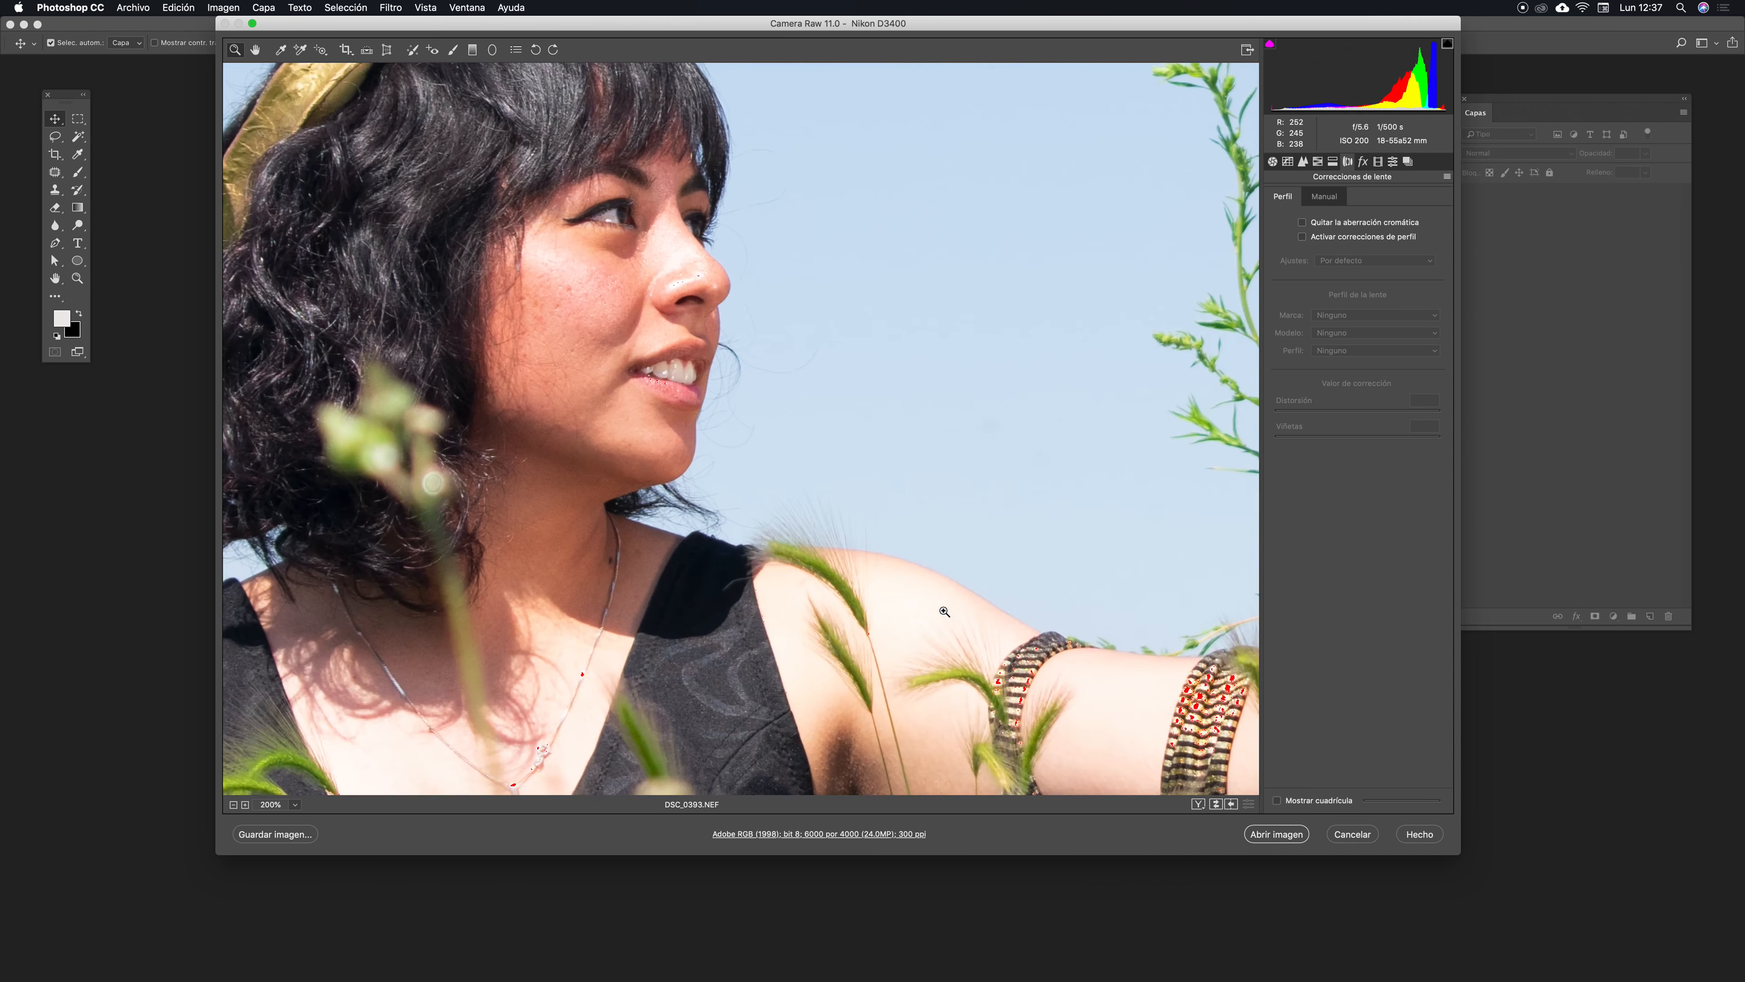
drag(530, 496, 1101, 545)
drag(727, 449, 909, 427)
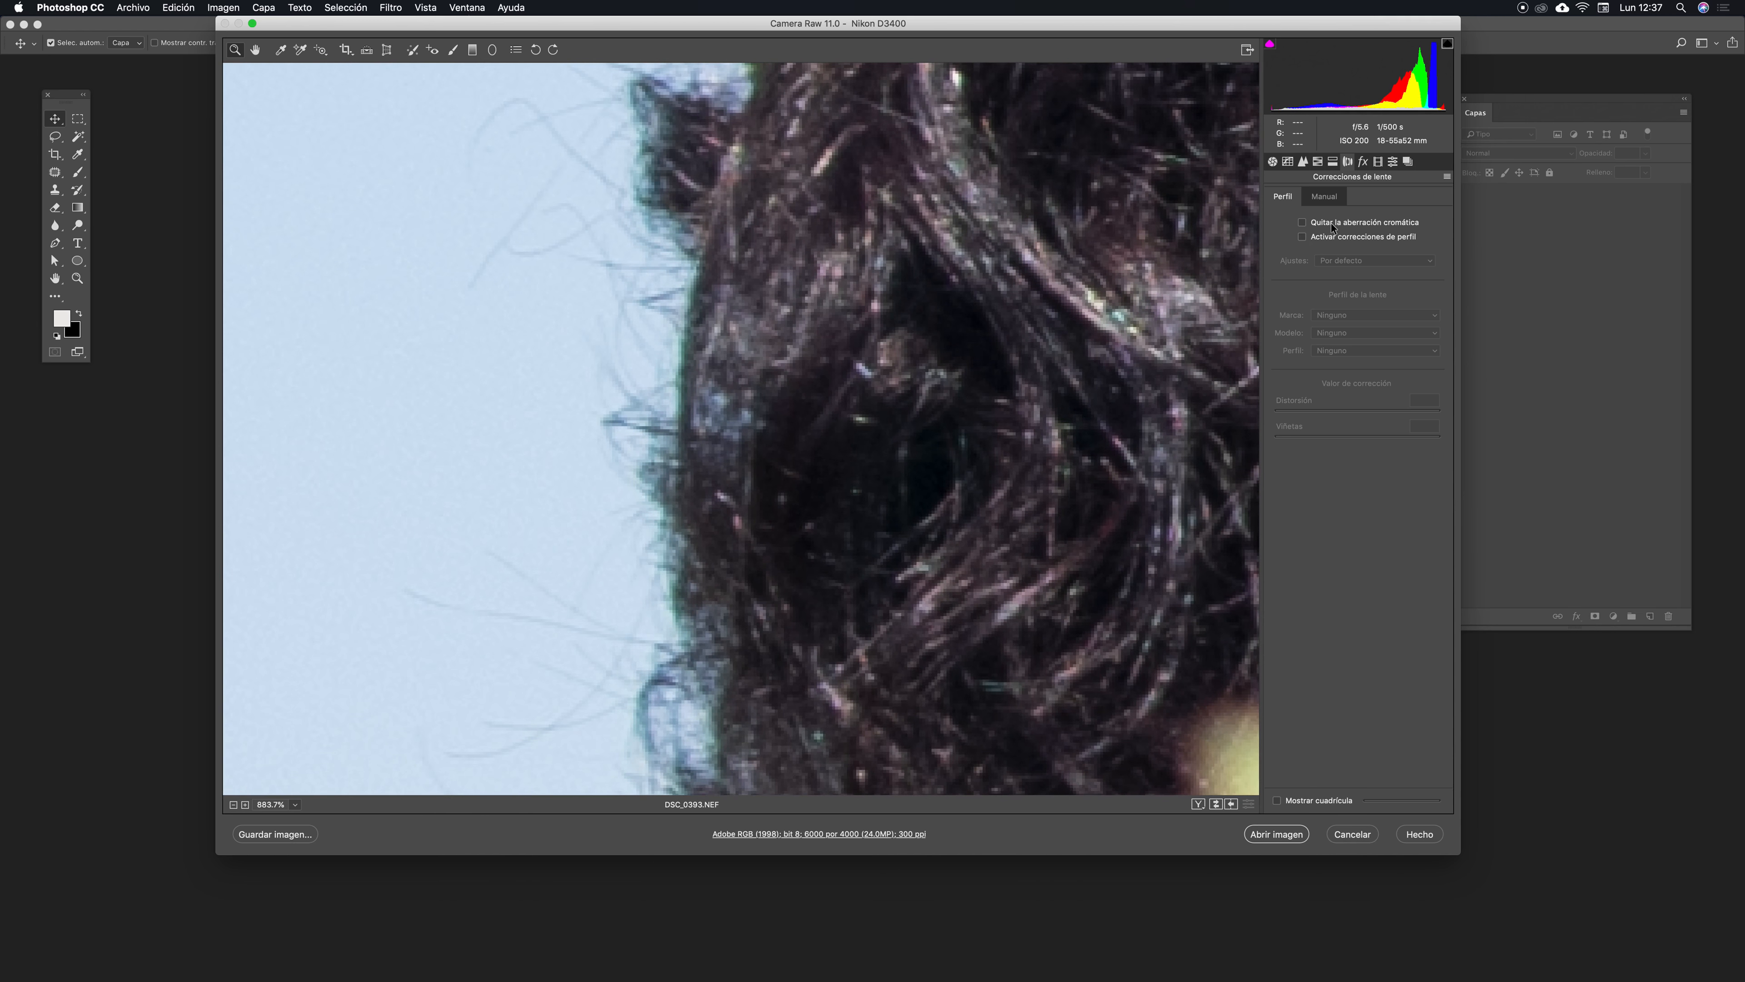
drag(733, 378, 778, 354)
drag(891, 425, 1100, 407)
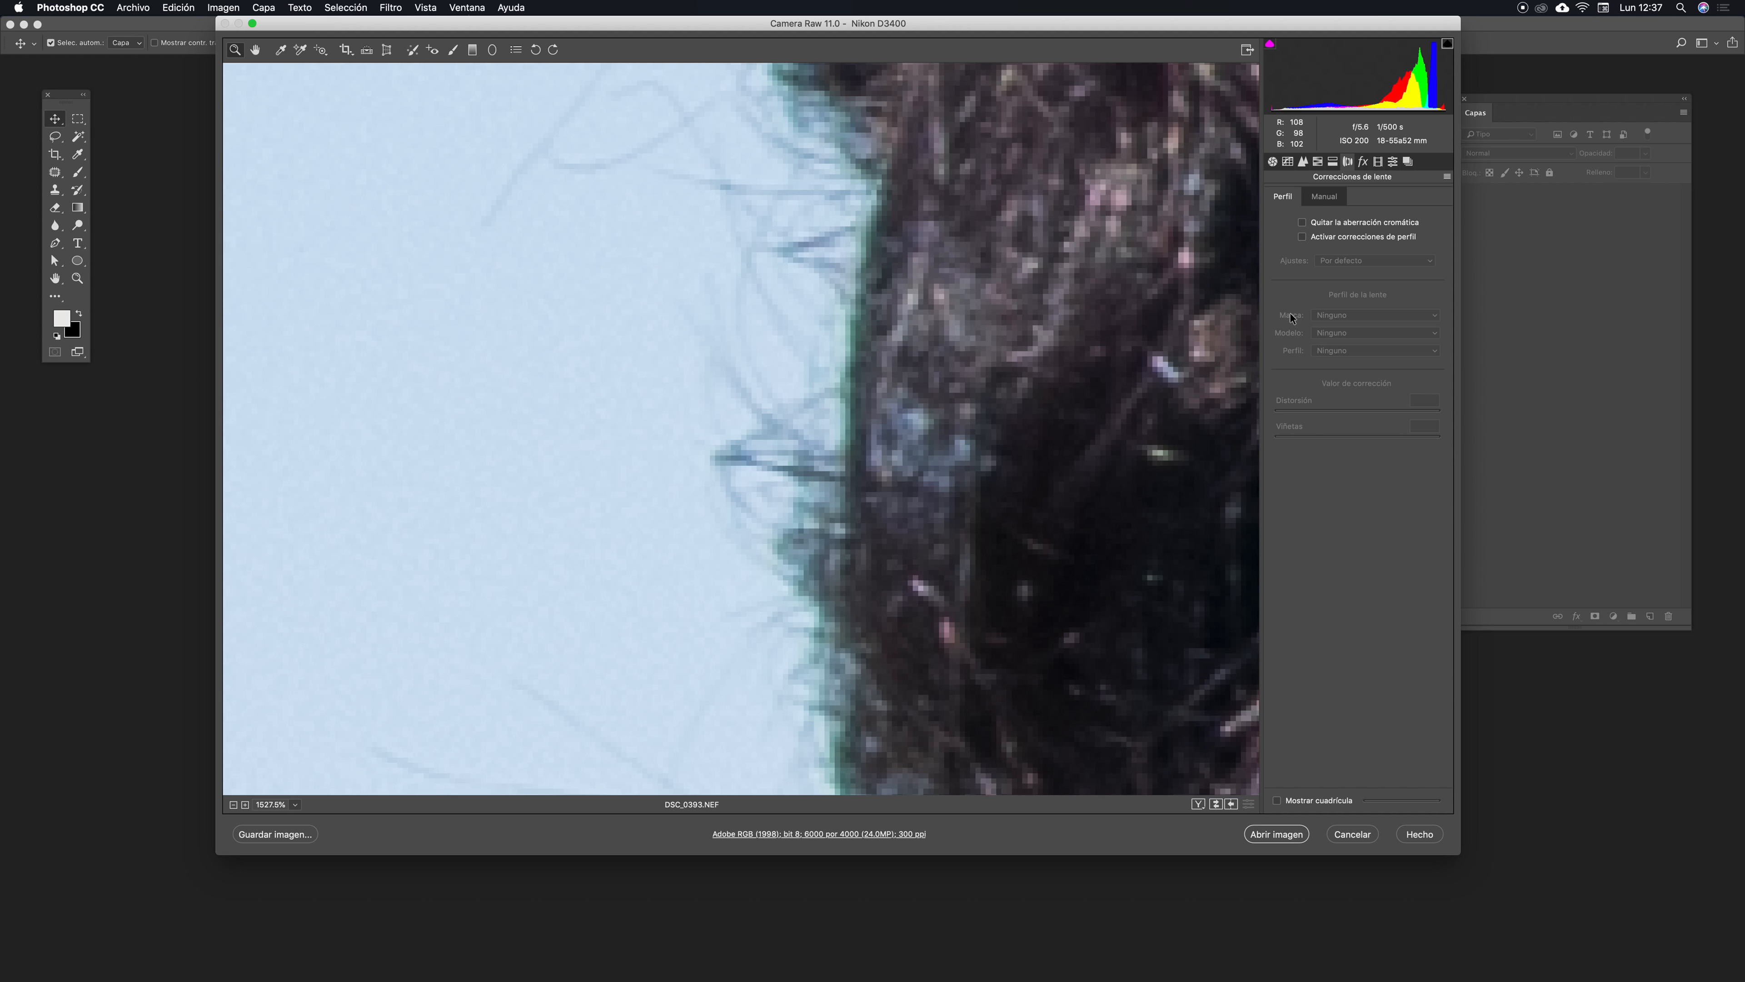
- Enable Remove Chromatic Aberration, inspect the hair edges up close, and fit the photo back in view
click(1302, 223)
drag(950, 614, 820, 296)
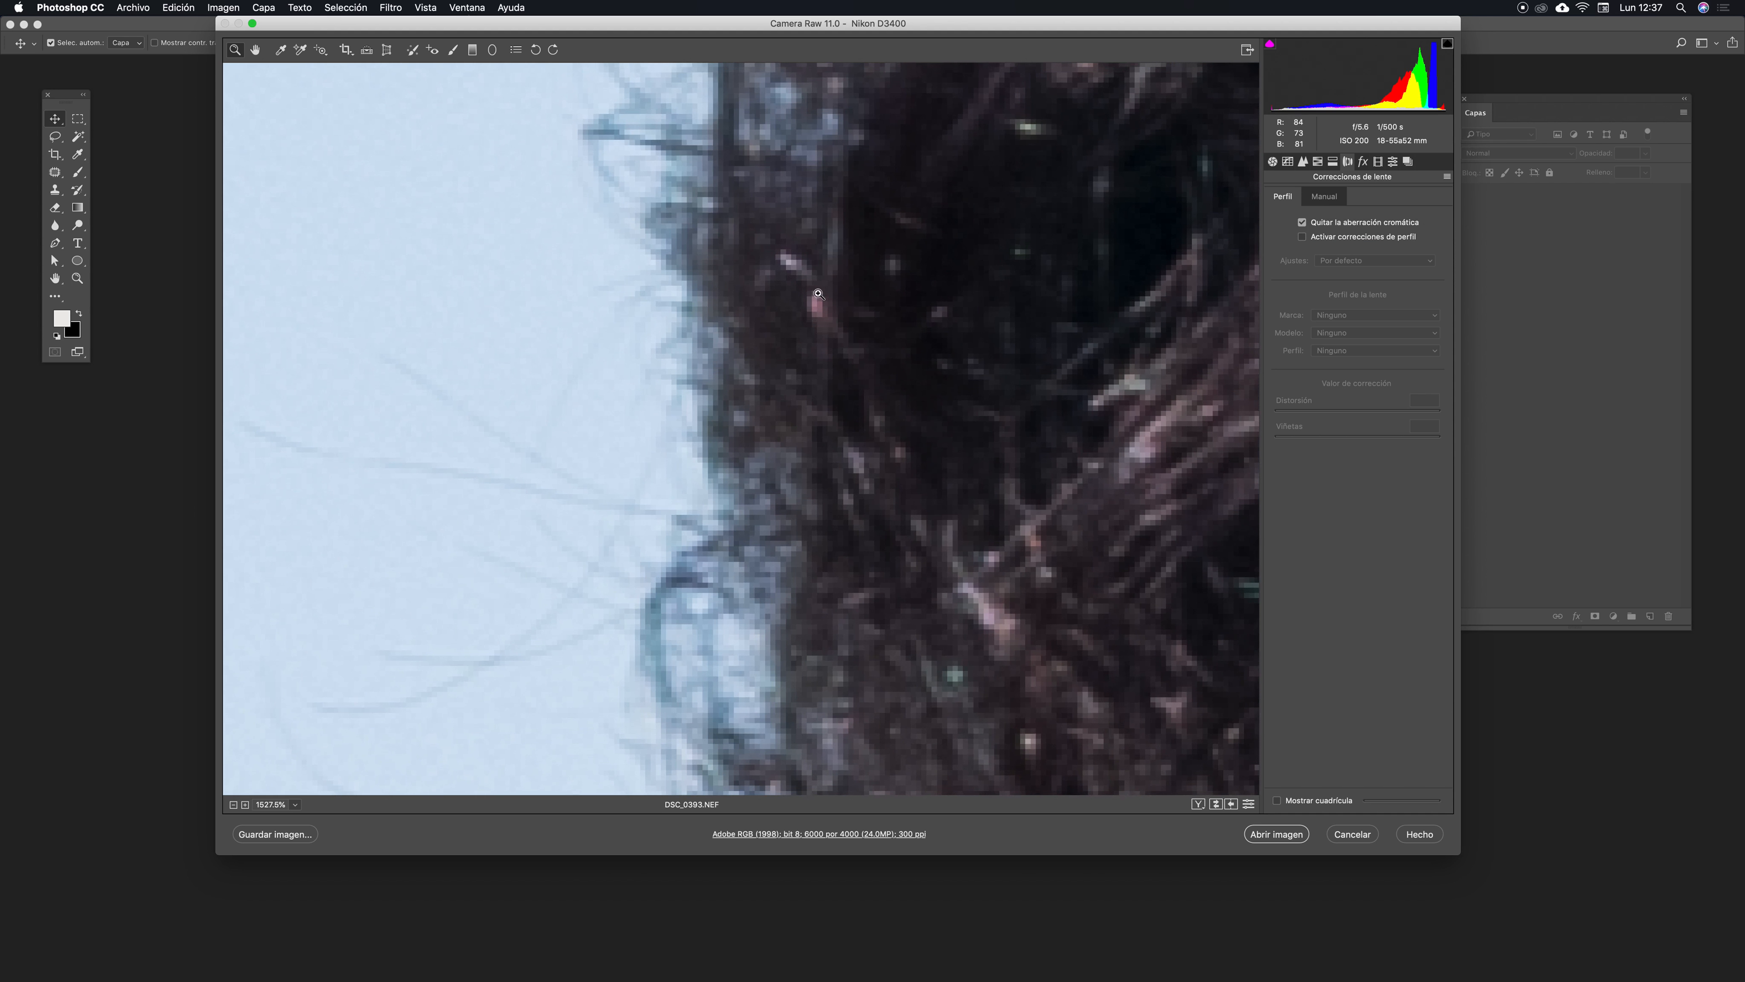
drag(816, 454, 711, 276)
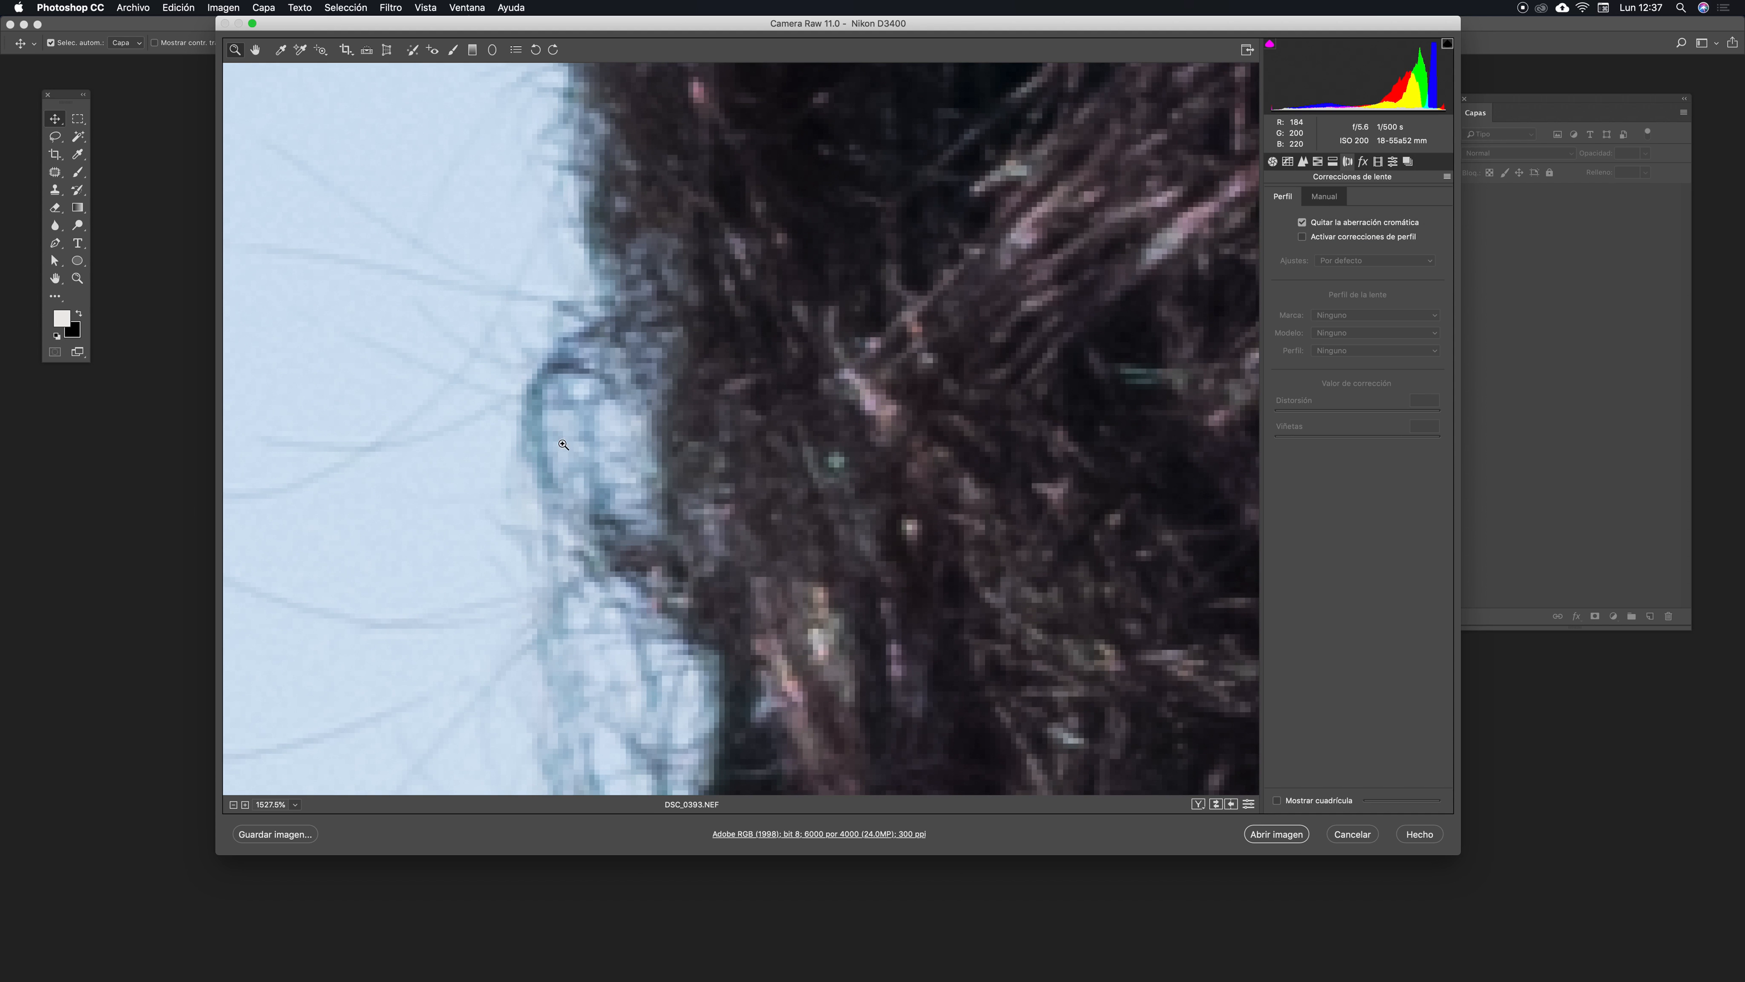
drag(681, 558, 701, 362)
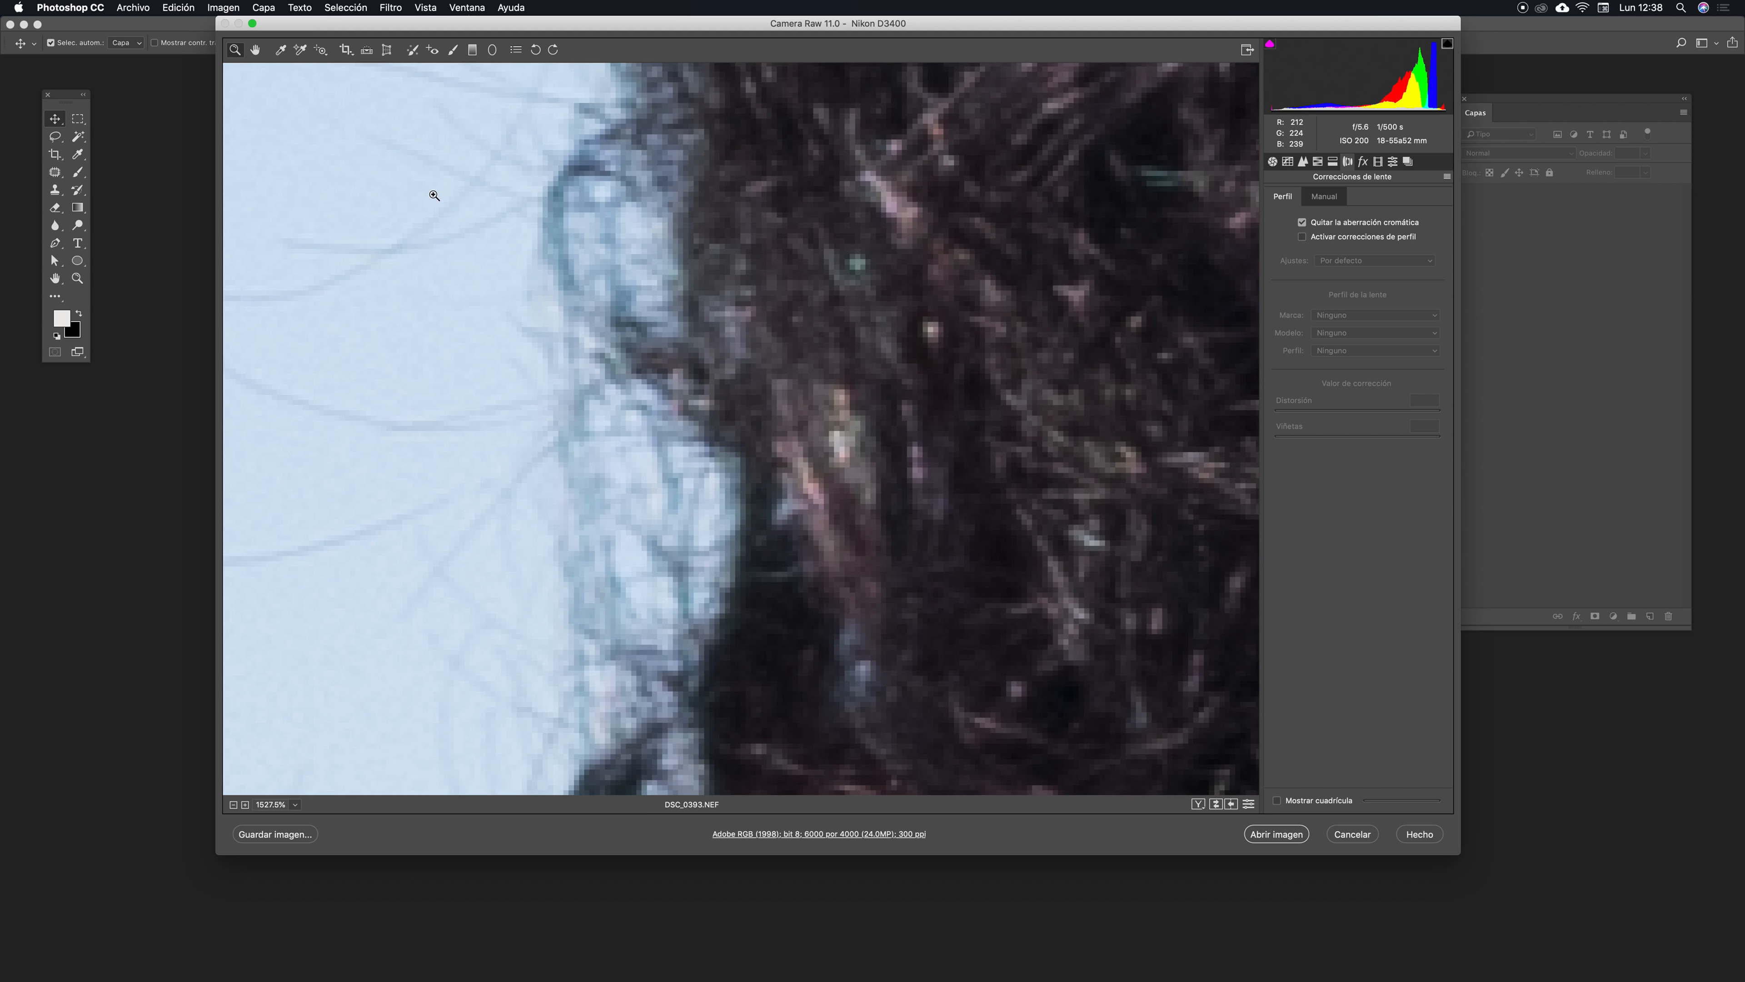
drag(921, 389, 766, 379)
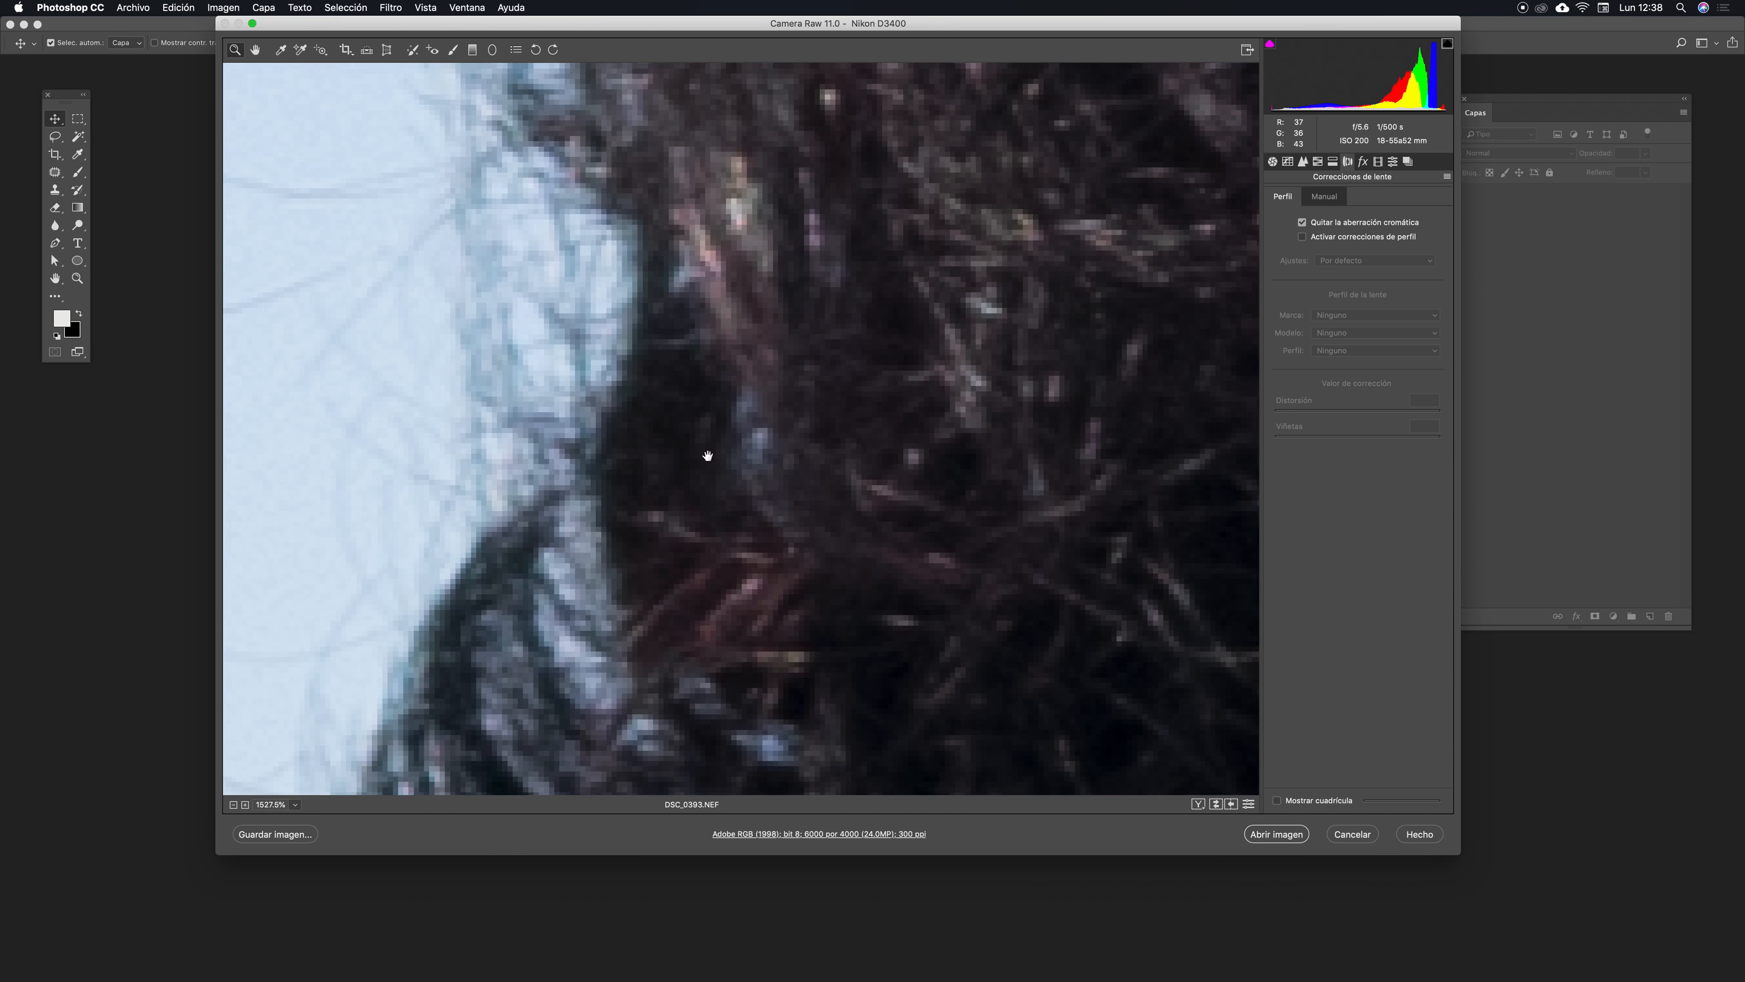
drag(846, 261, 998, 614)
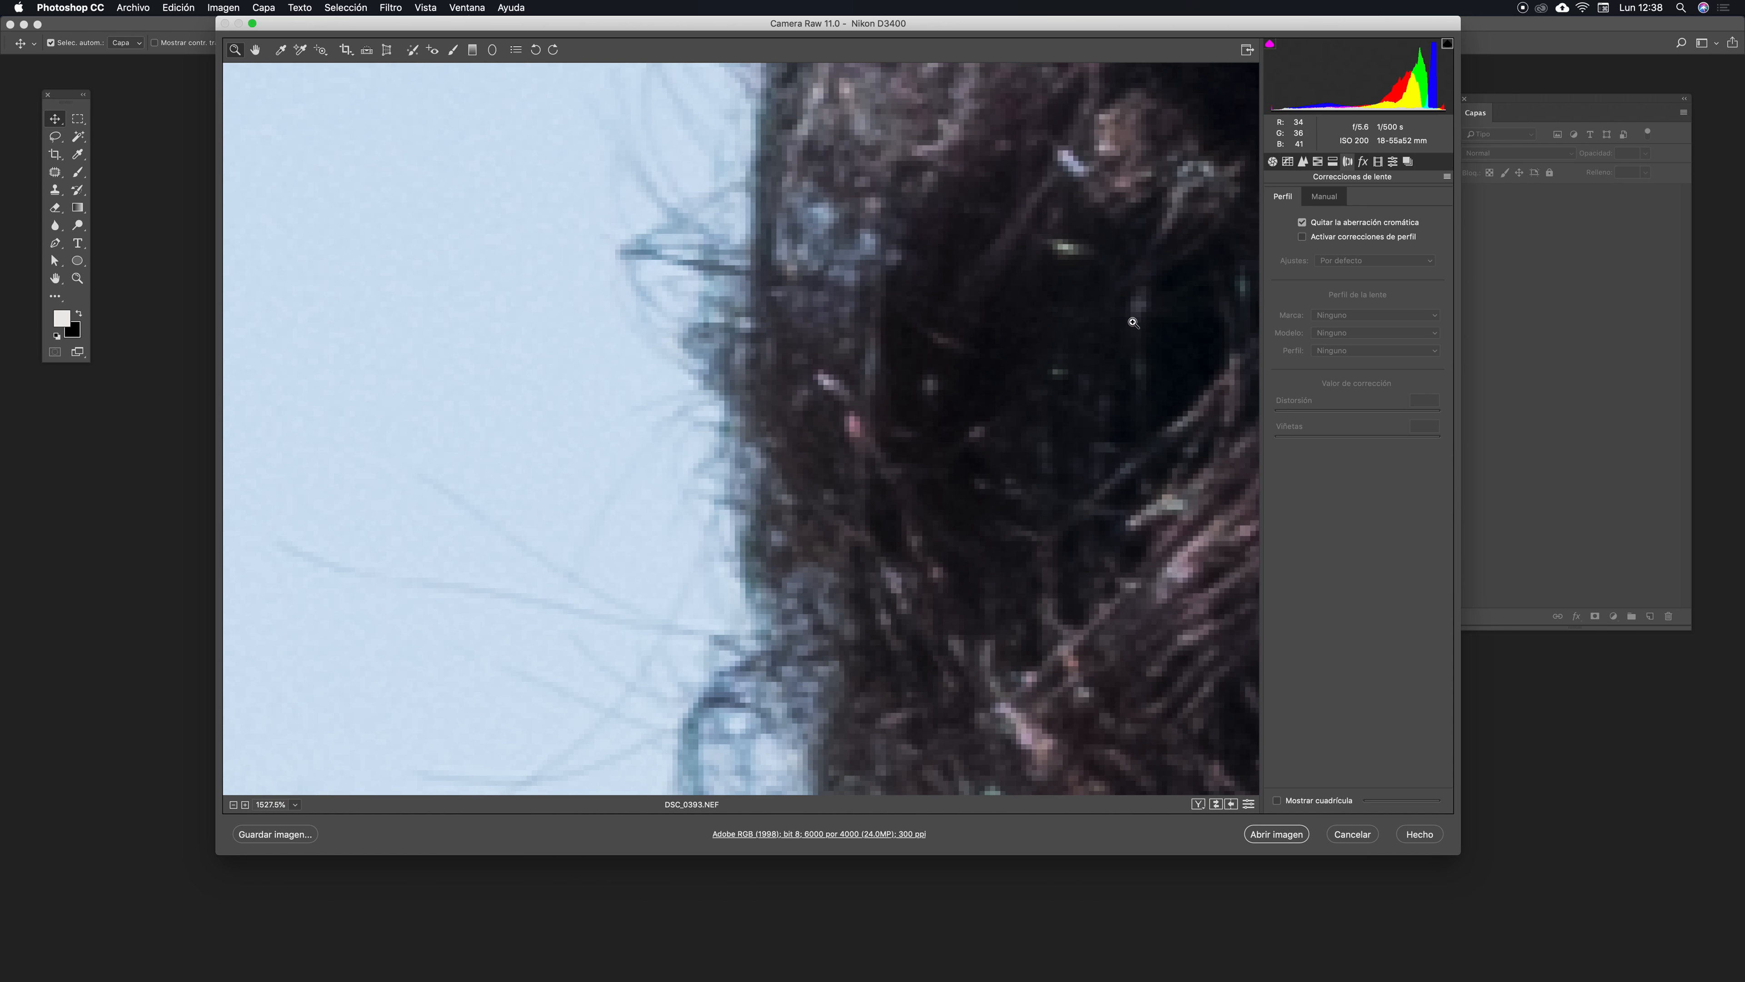
key(super+minus)
key(super+minus)
key(super+minus)
key(super+minus)
key(super+minus)
drag(854, 444, 604, 445)
key(super+0)
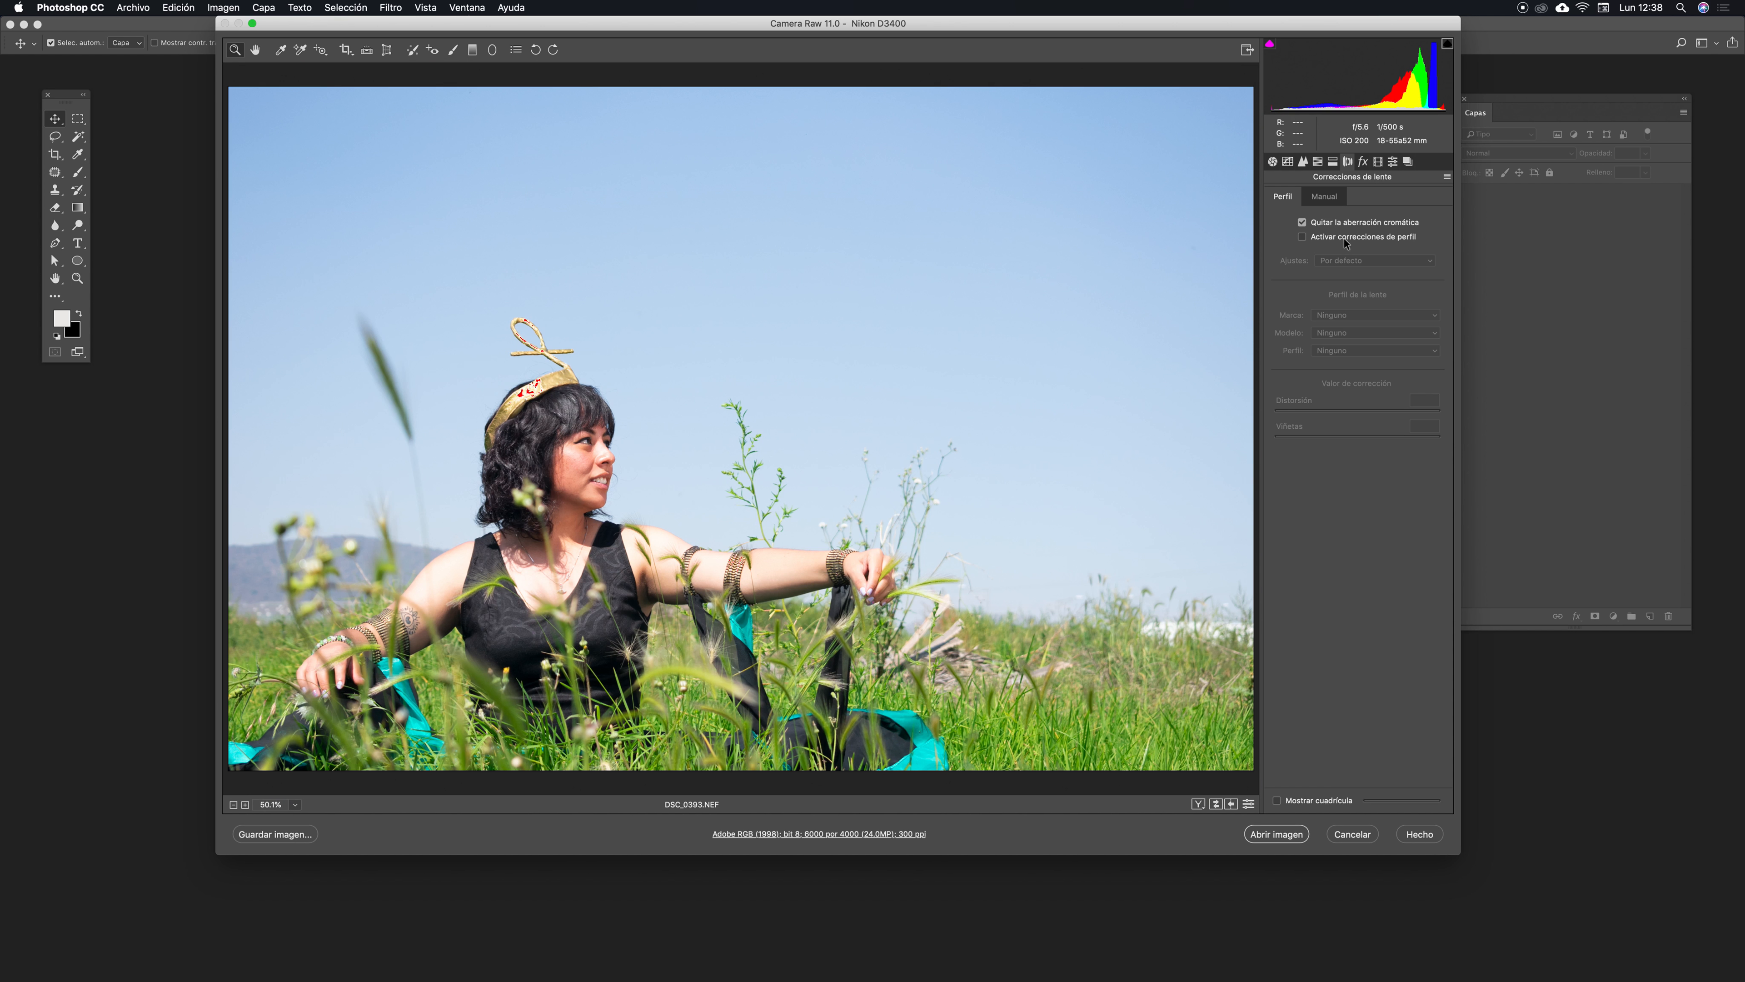
- Enable lens profile corrections and open the lens model list without changing it
click(1302, 238)
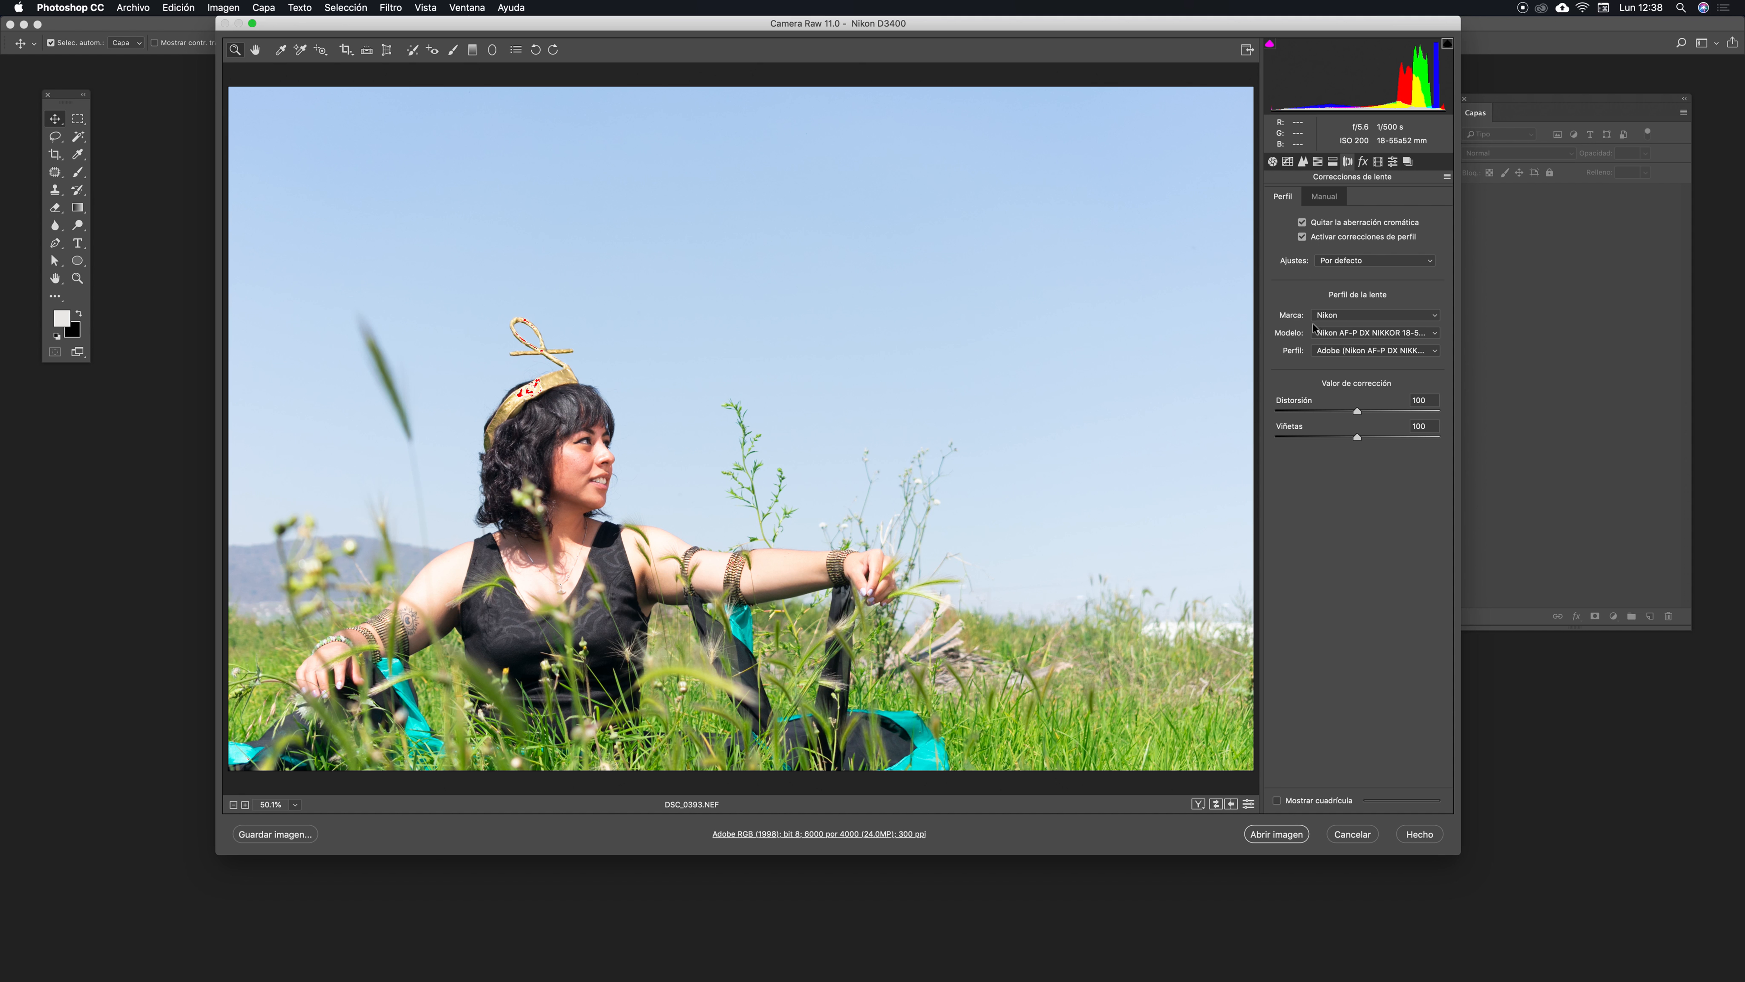
click(1435, 332)
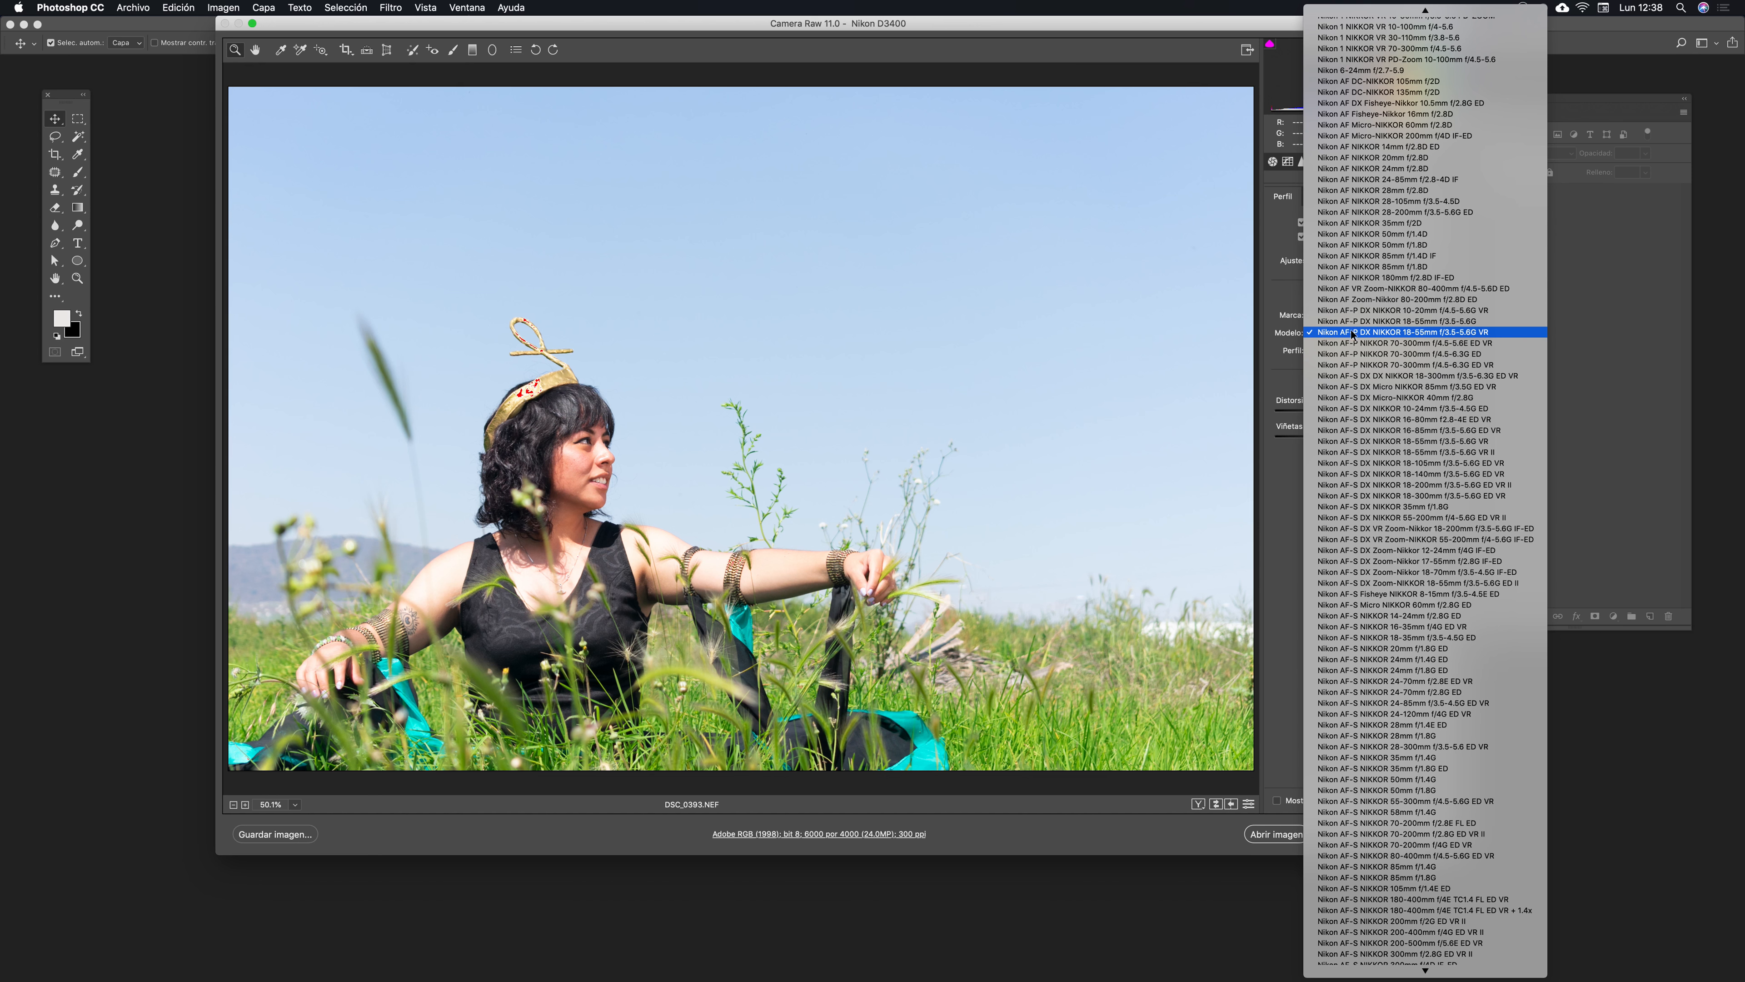
click(1284, 290)
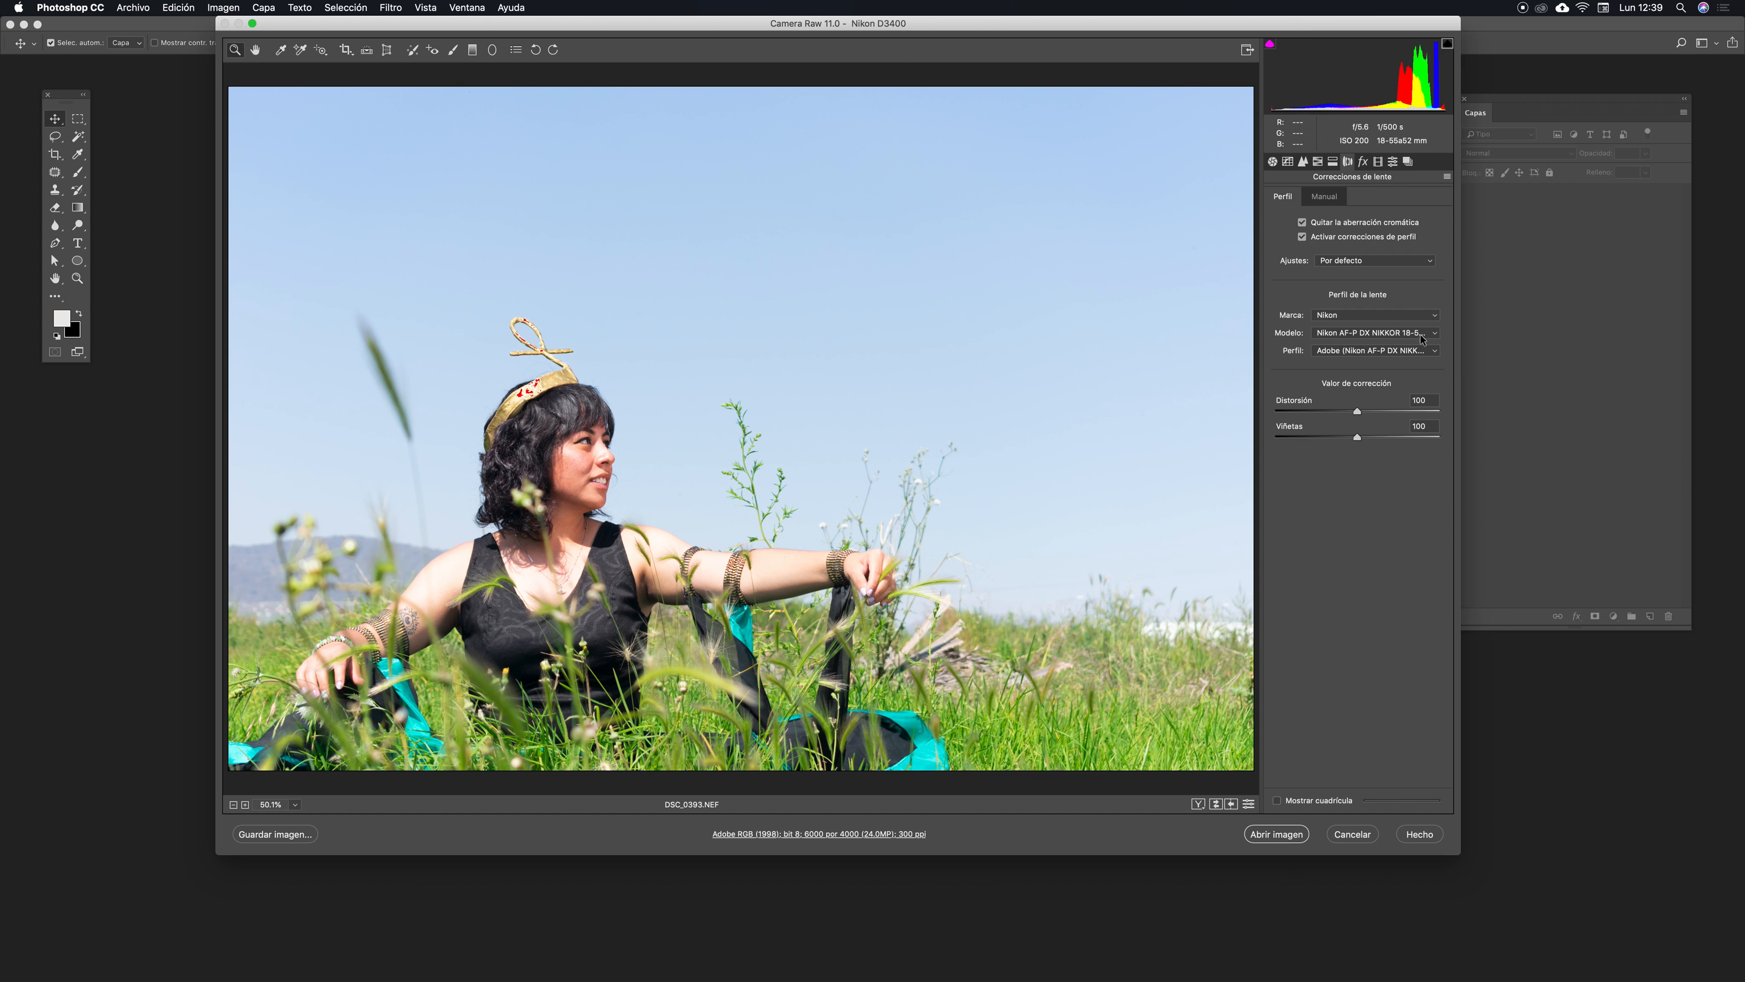
- Try the Nikon AF NIKKOR 14mm and Nikon AF-S NIKKOR 28mm lens models, undoing each choice
click(1423, 338)
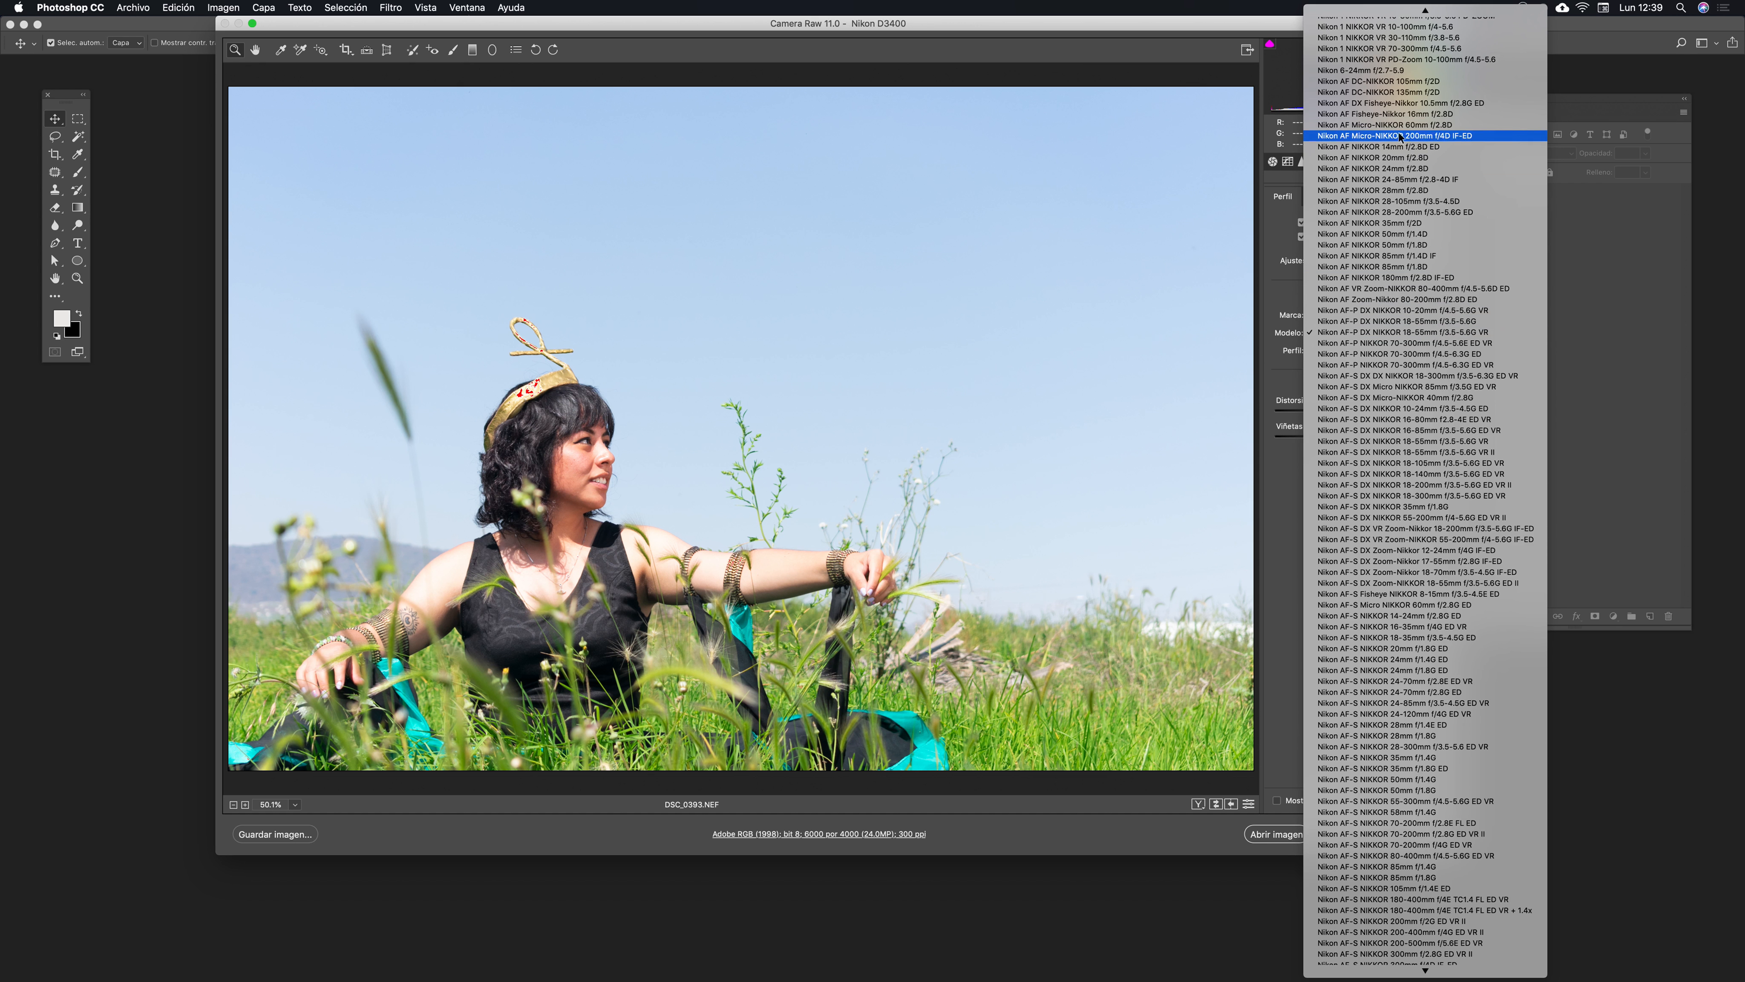
click(1389, 147)
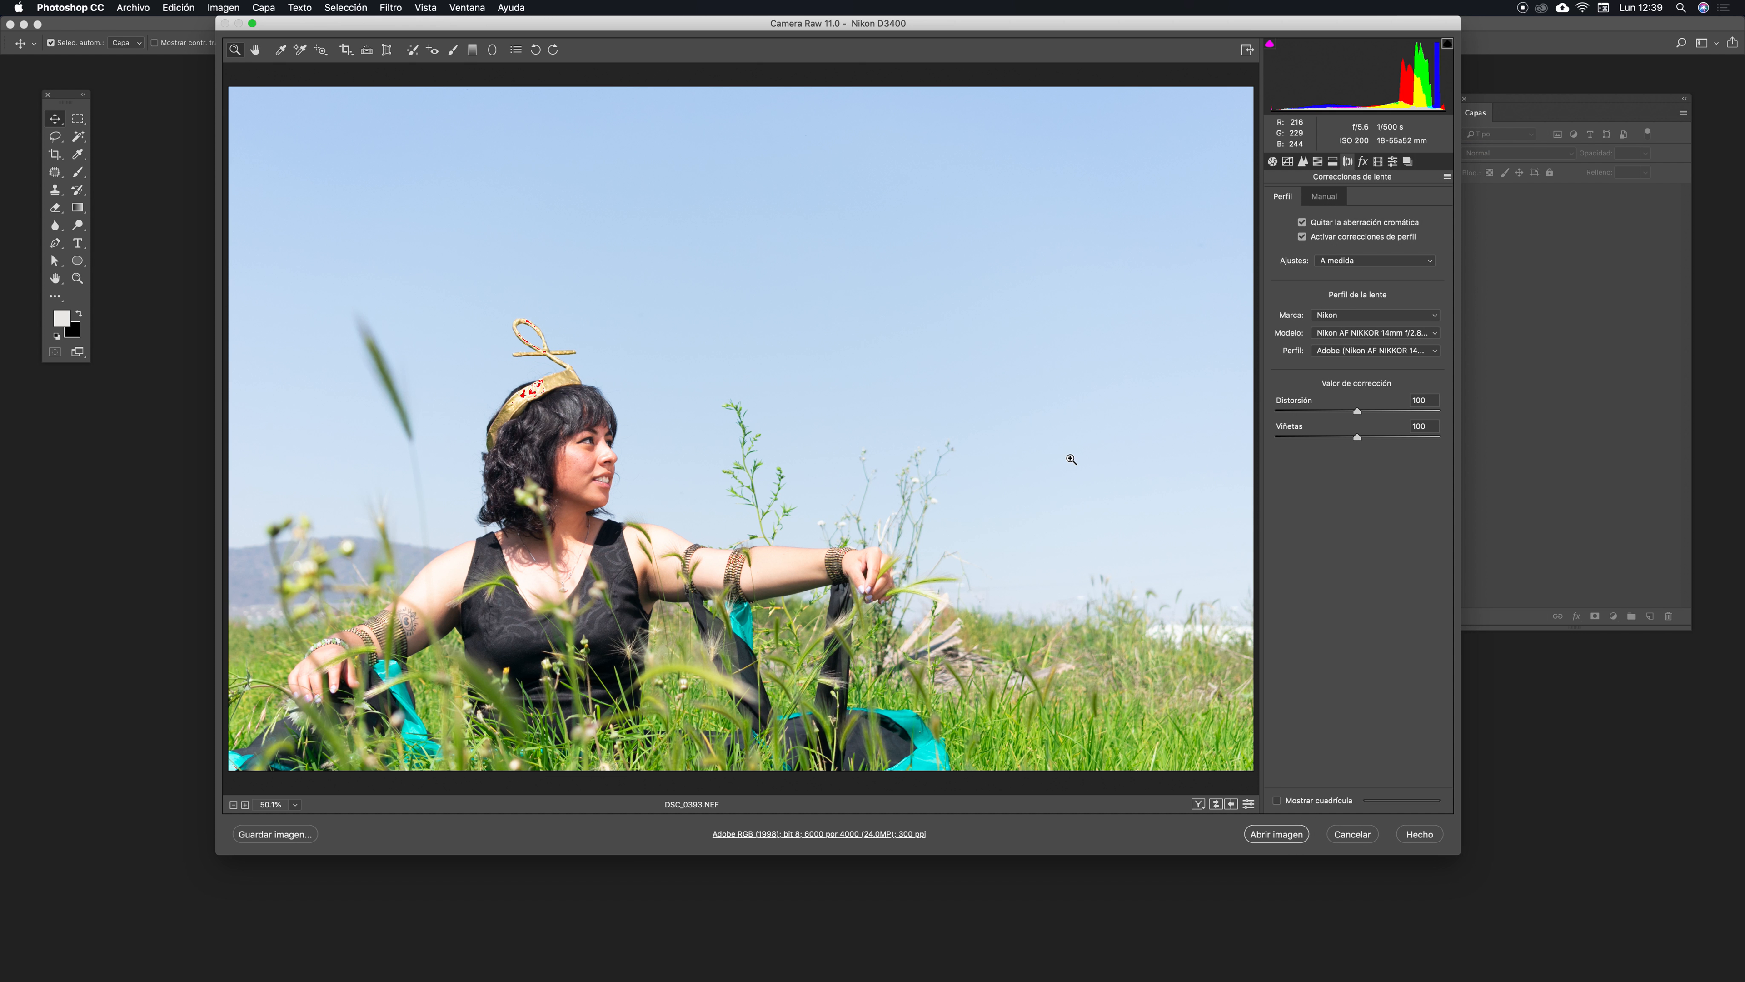
key(super+z)
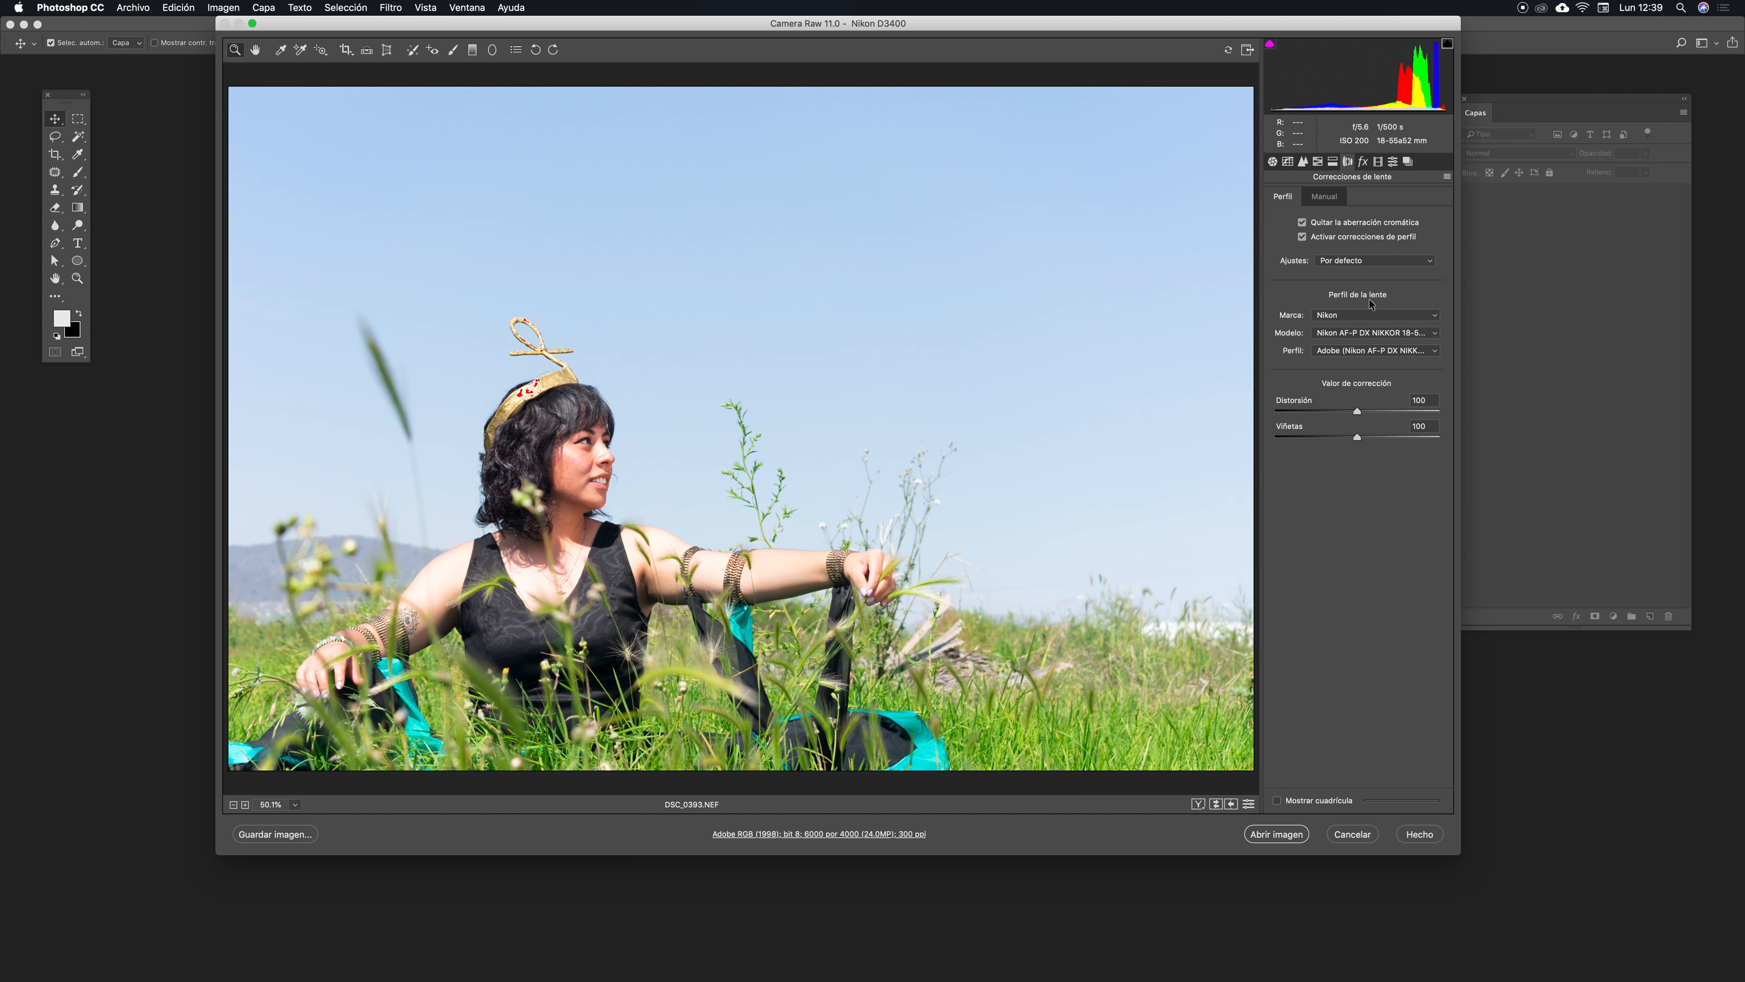
click(1434, 335)
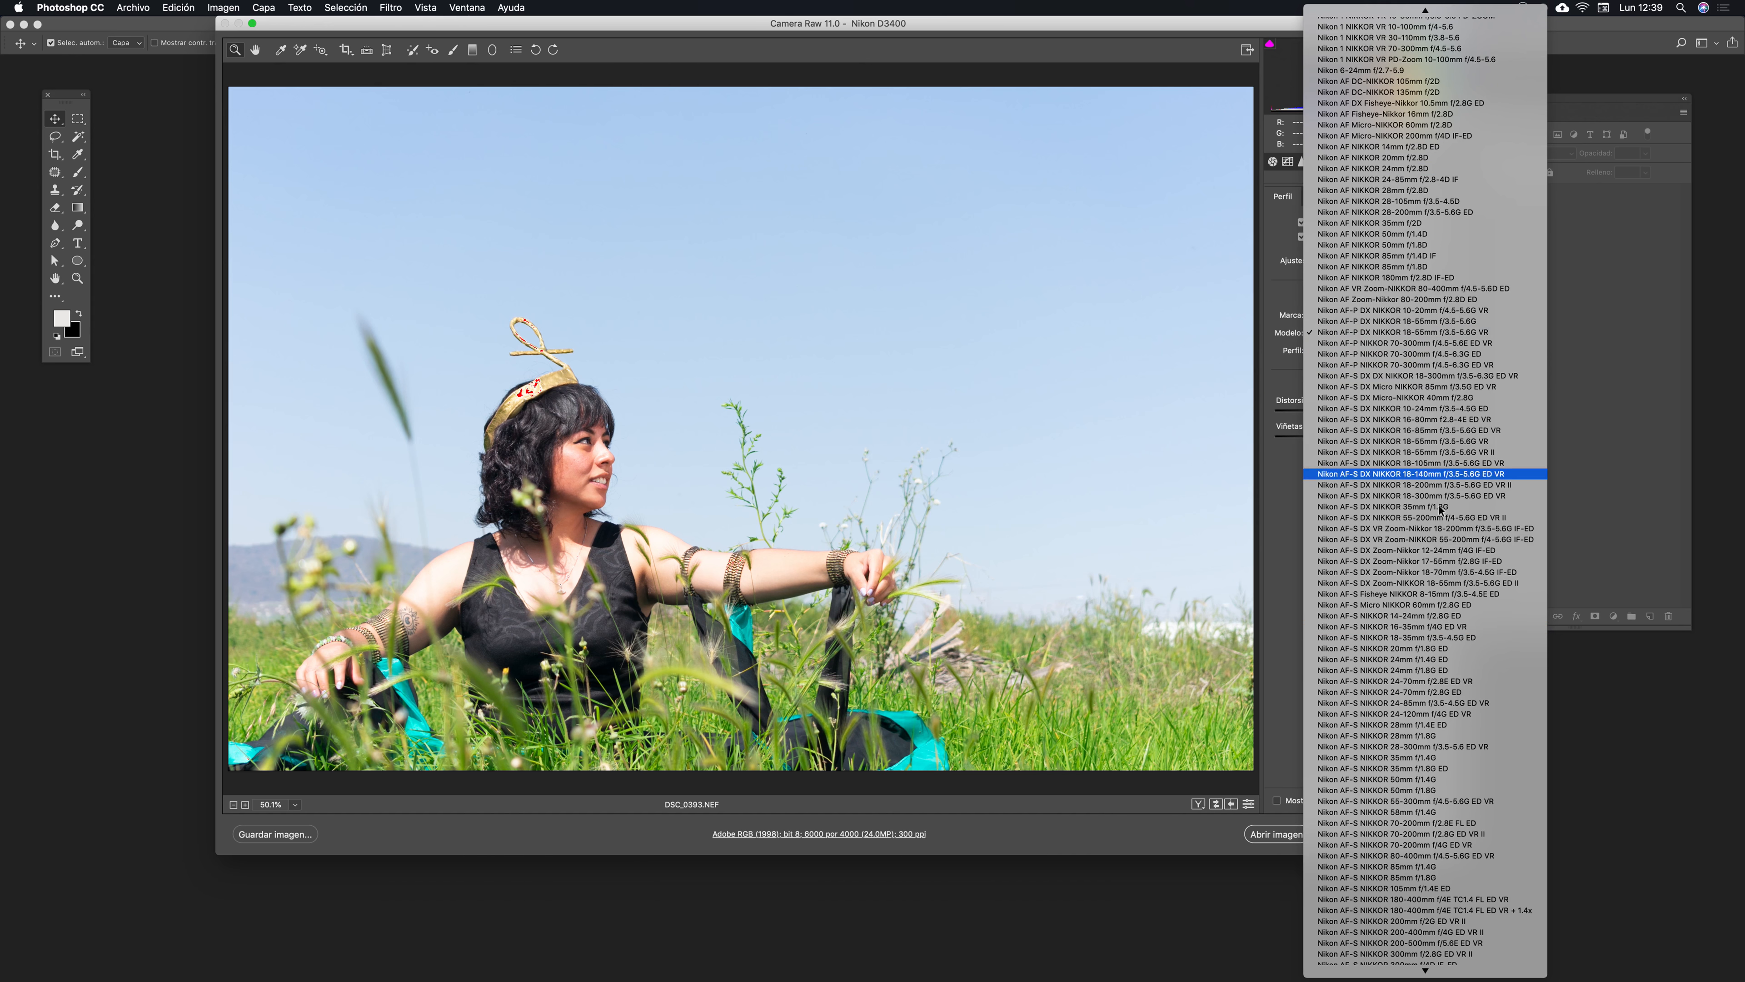
click(1377, 735)
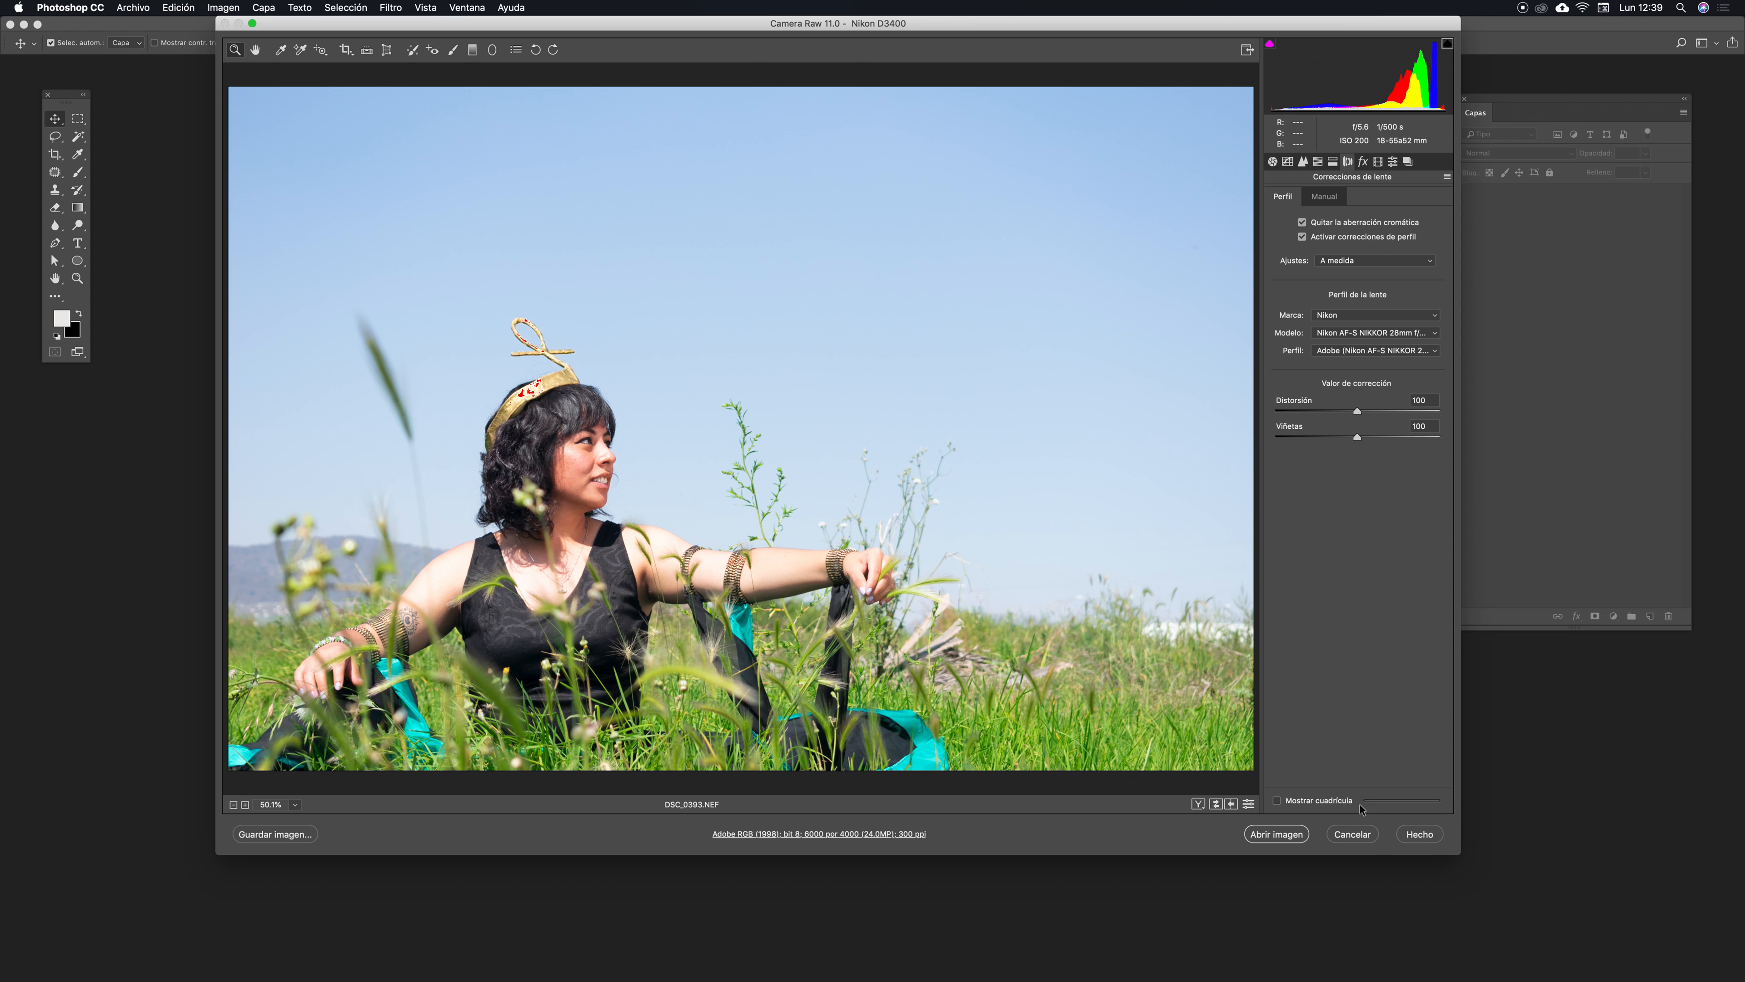
key(super+z)
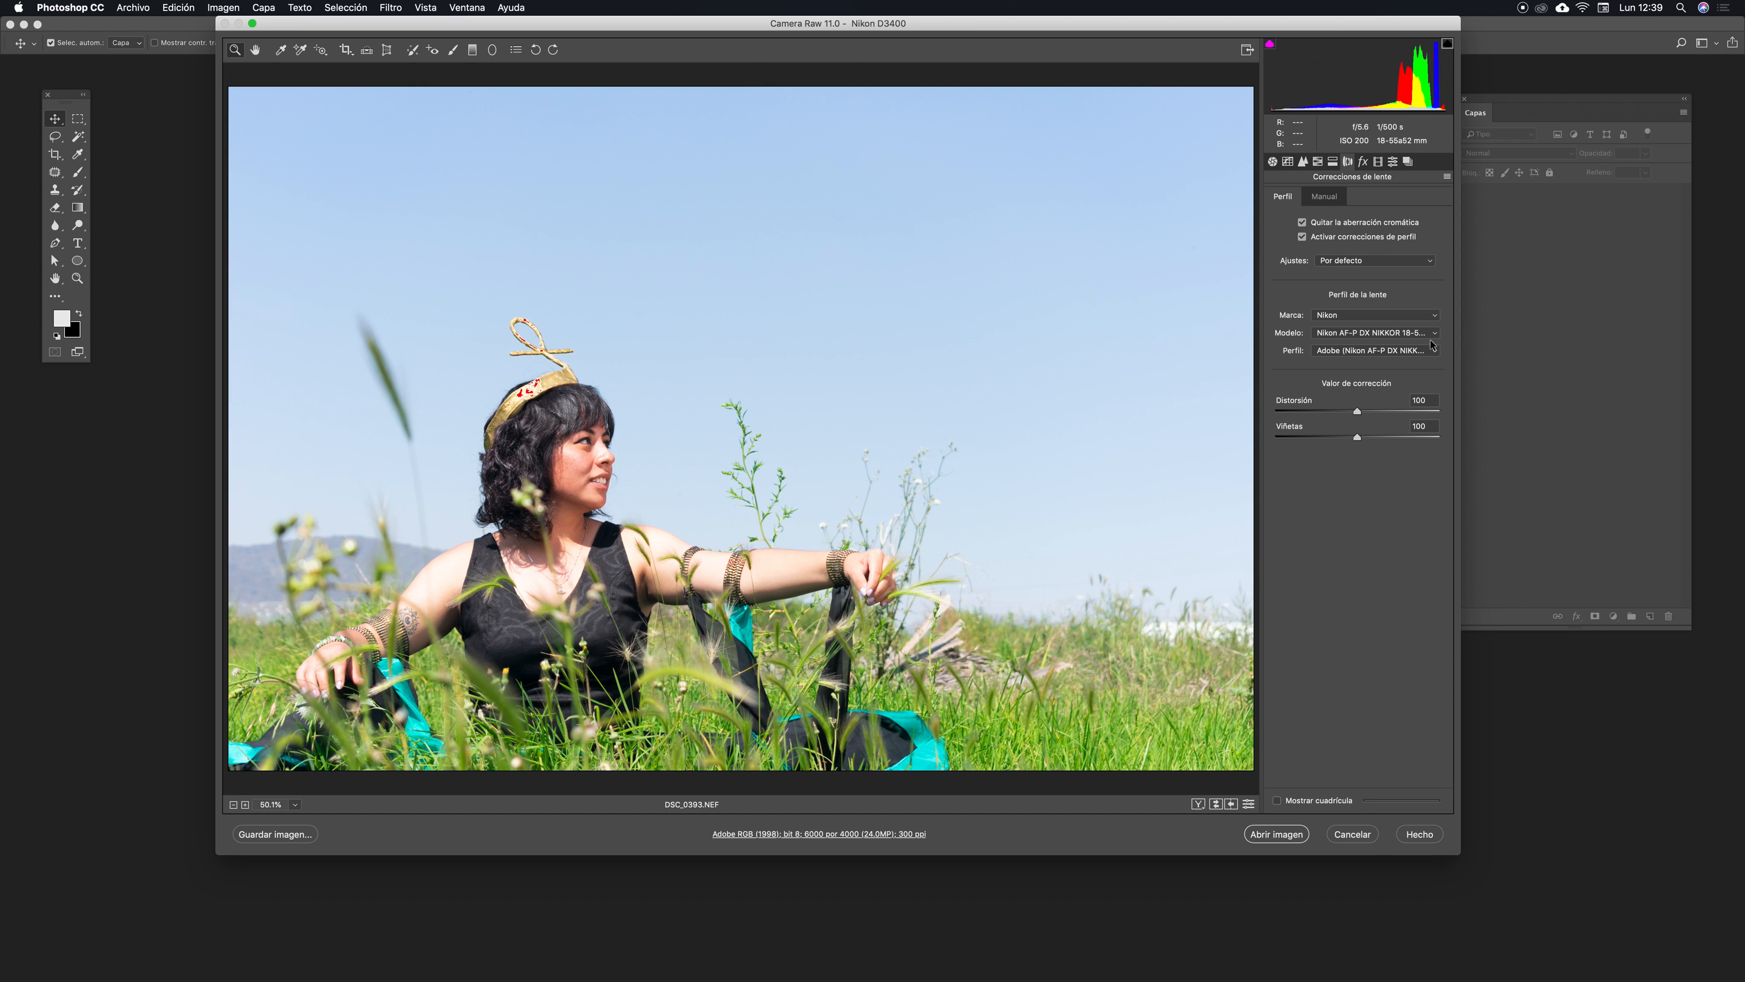
- Reselect the Adobe lens profile and push the Distortion correction to 200, then bring it back to about 100
click(1438, 351)
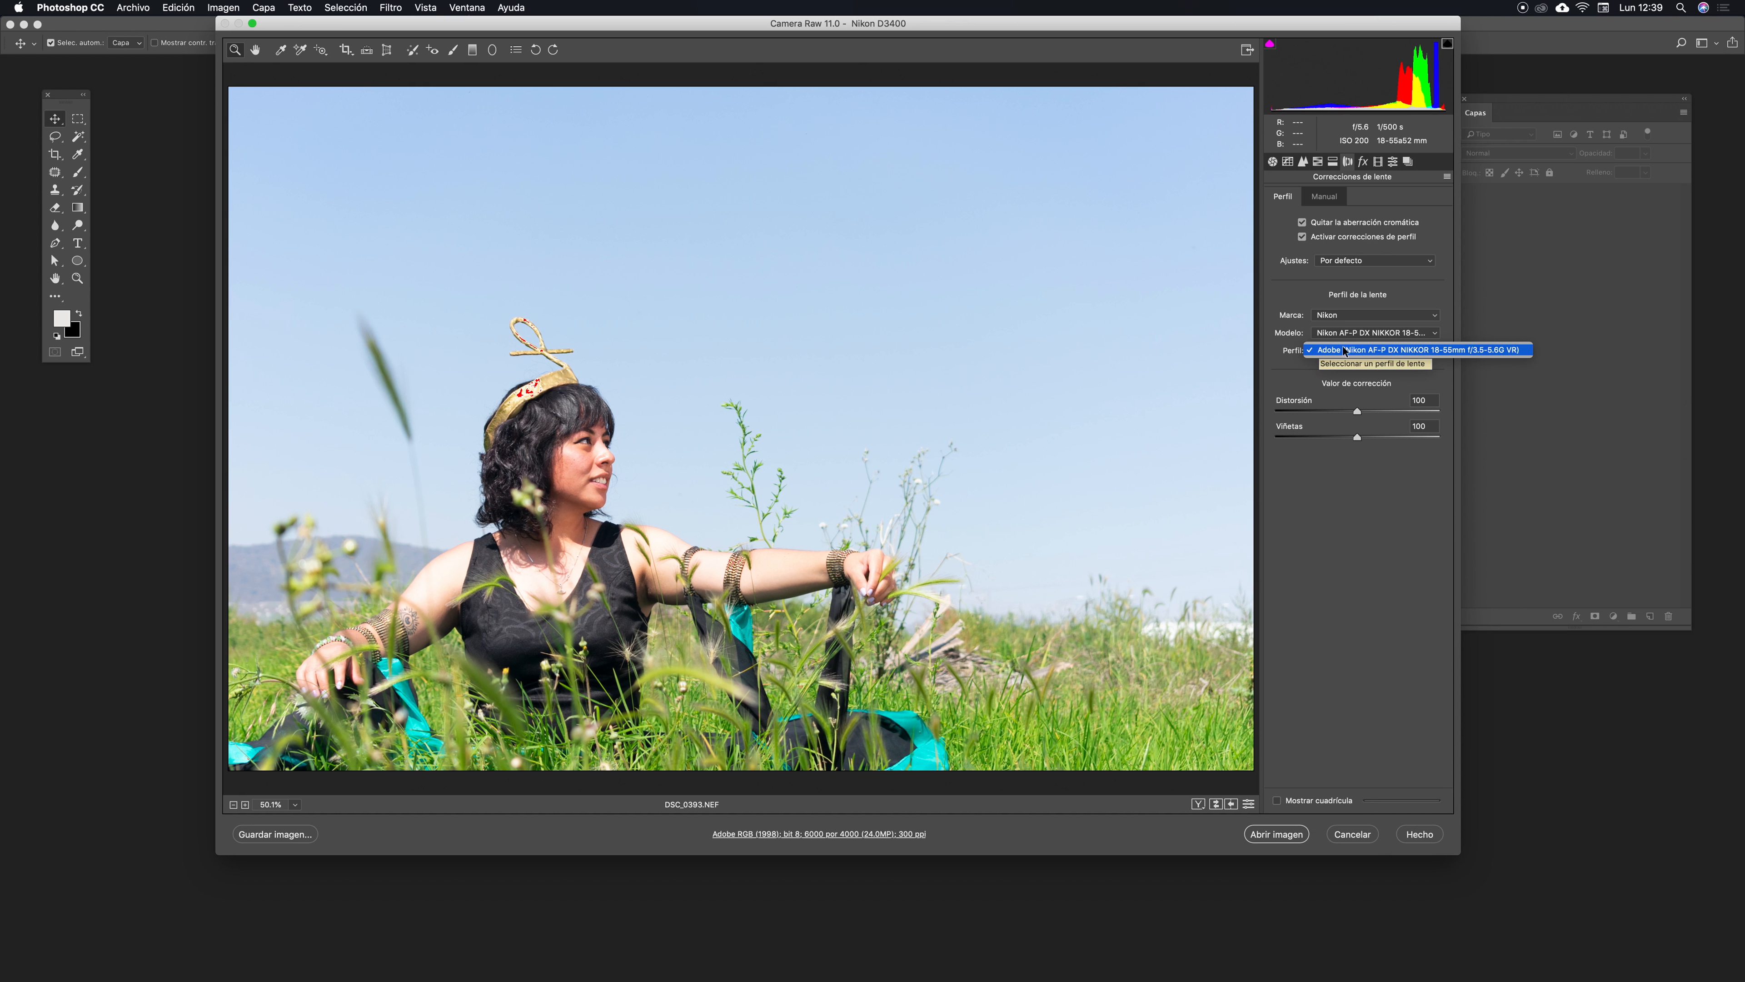
click(1357, 350)
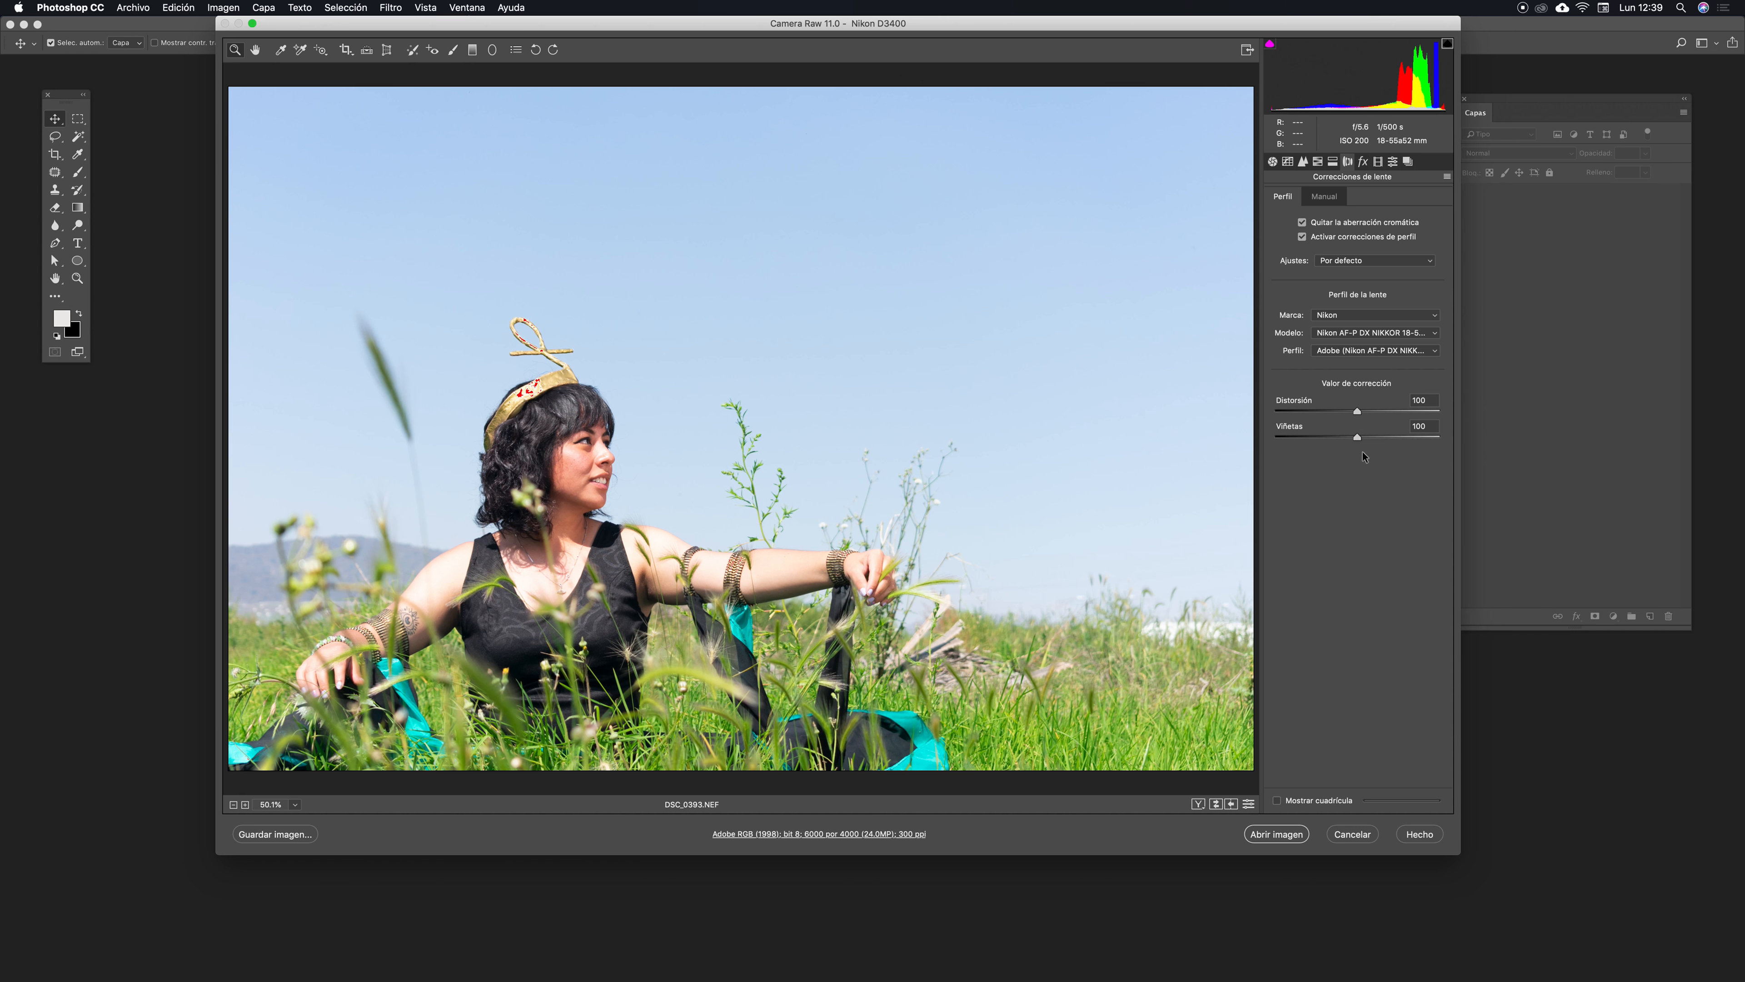
drag(1360, 412, 1443, 411)
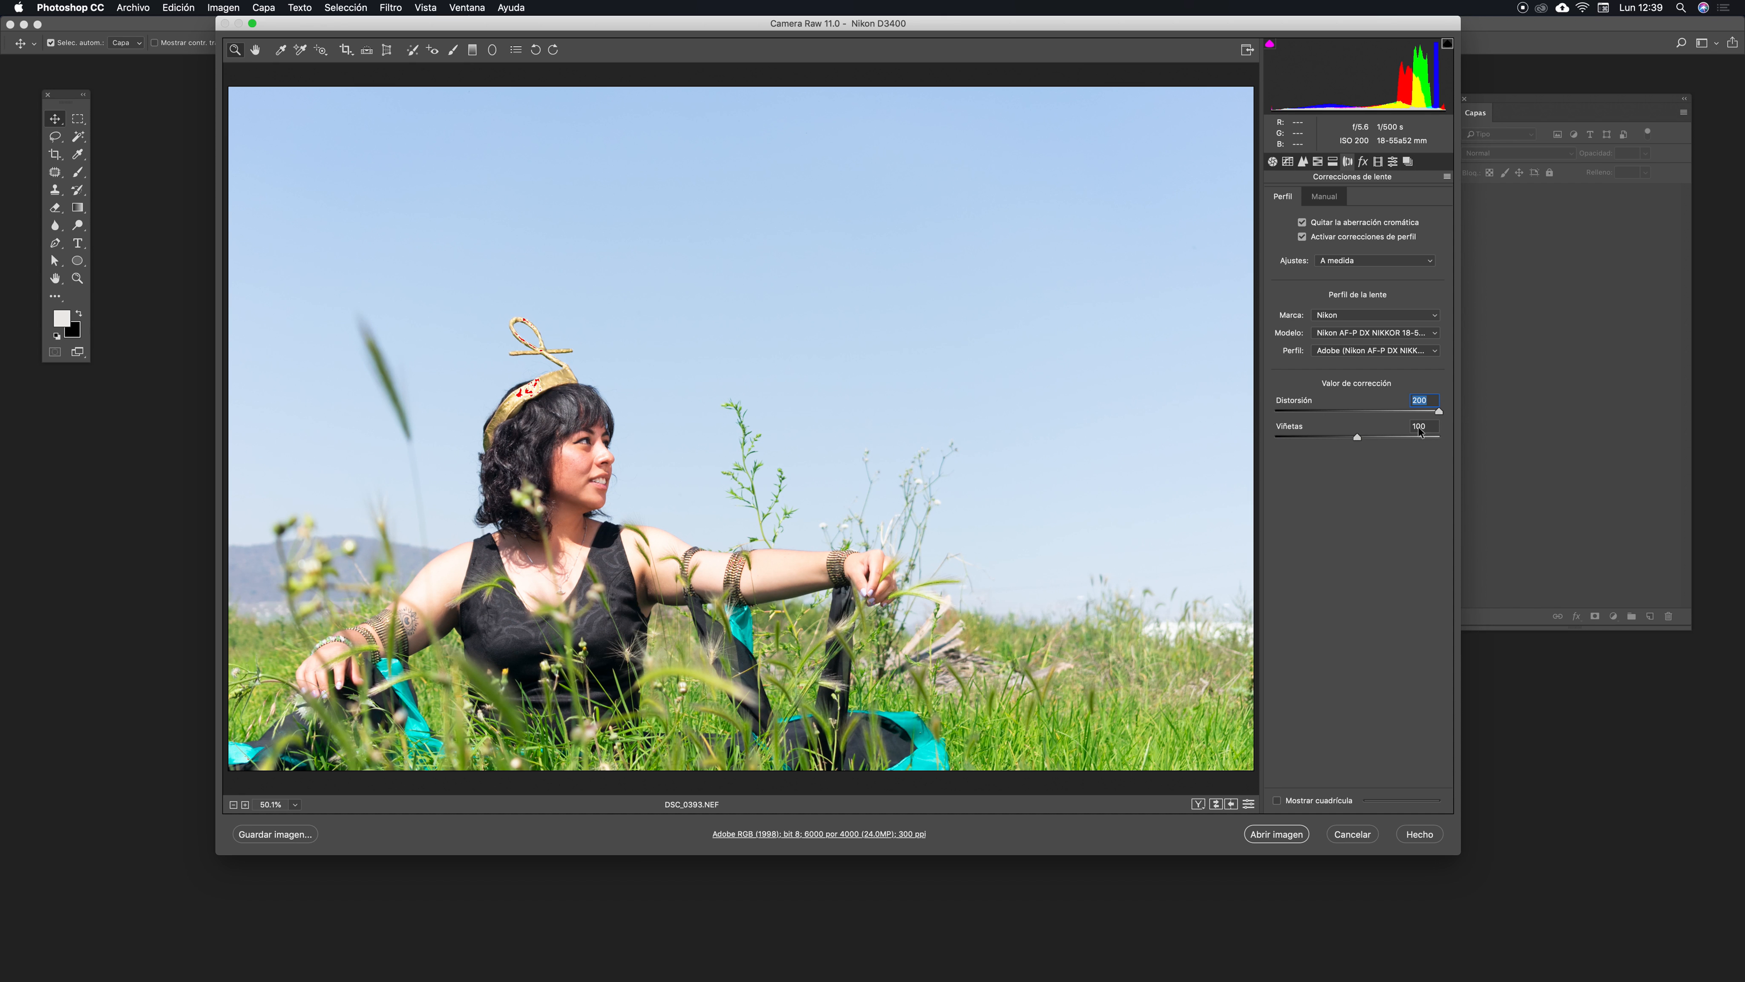
drag(1439, 412, 1357, 416)
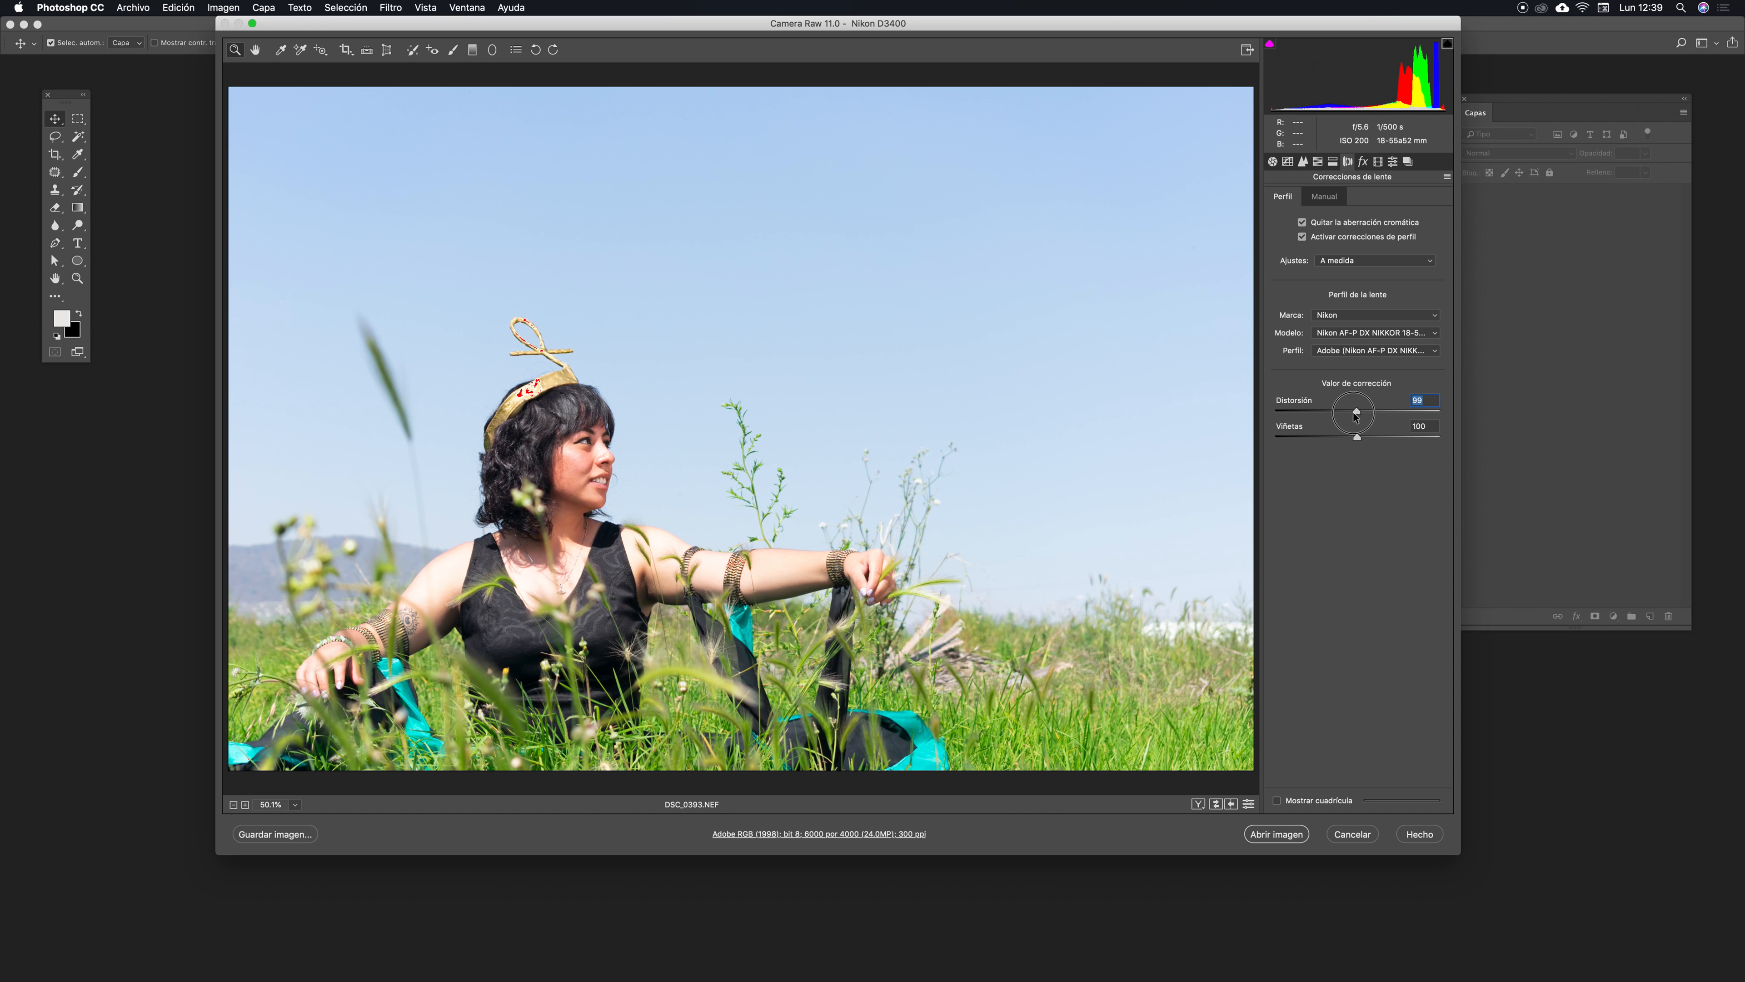
- Drop the Distortion correction to about 22, then restore it to 100
drag(1356, 416, 1357, 416)
click(1295, 412)
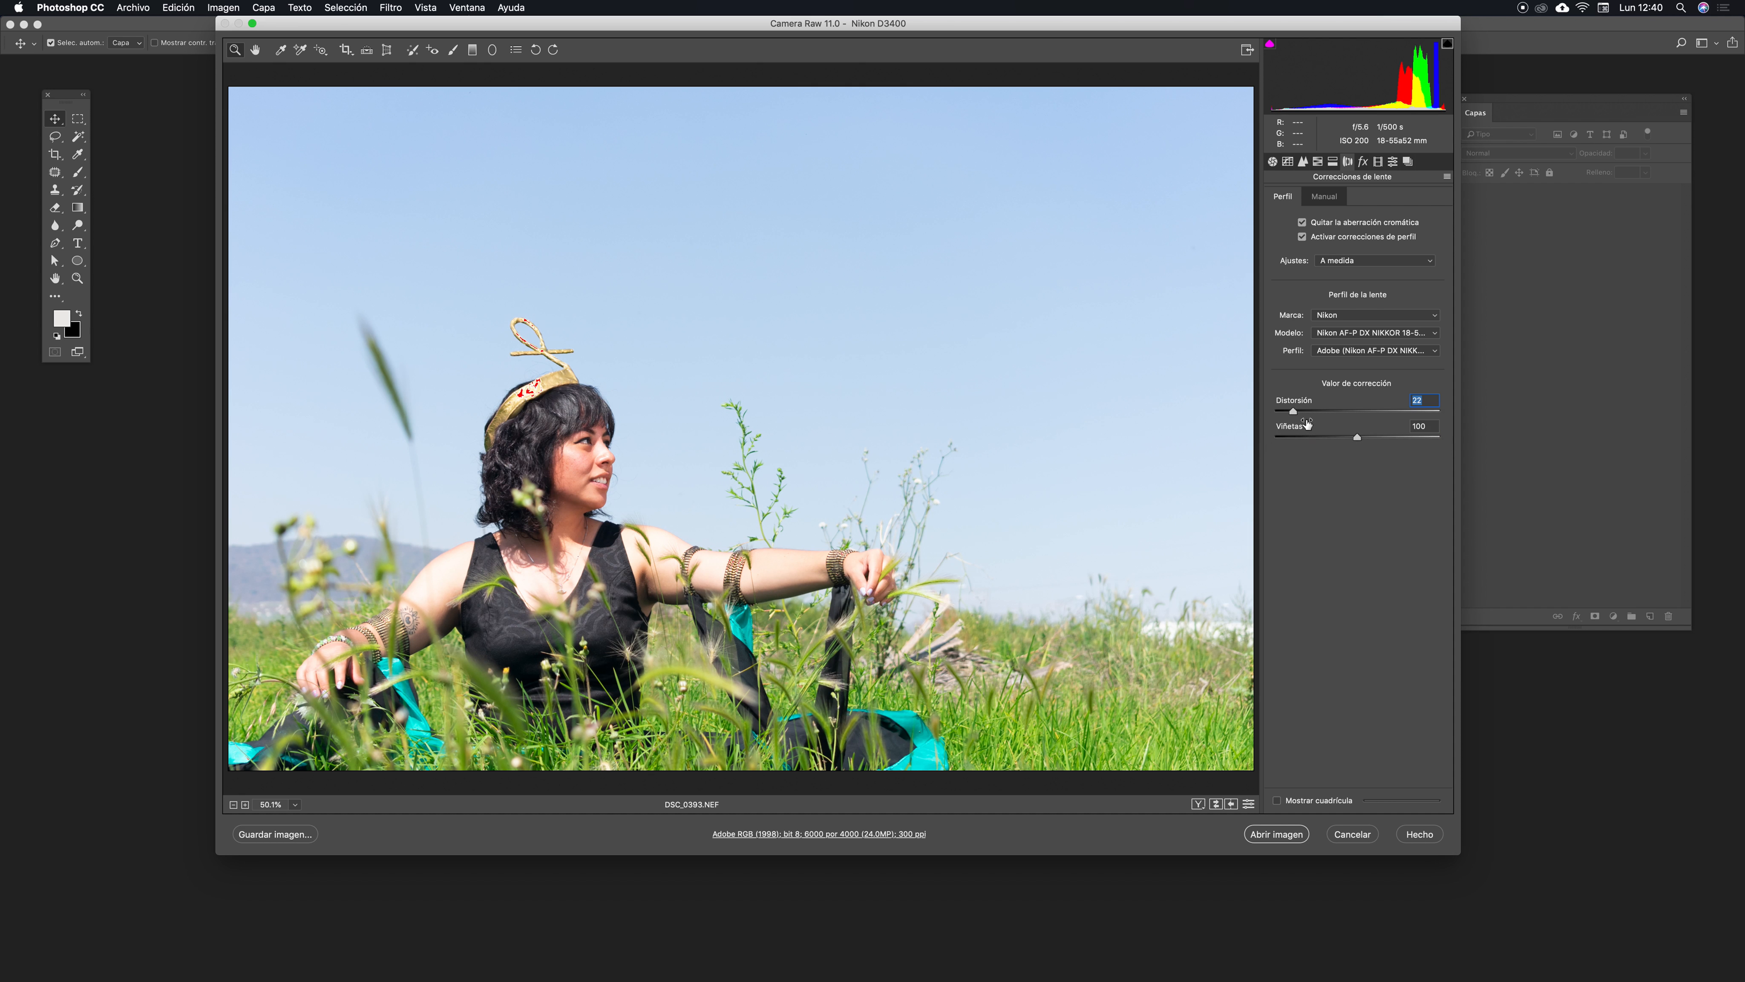
click(1296, 411)
drag(1299, 413, 1362, 413)
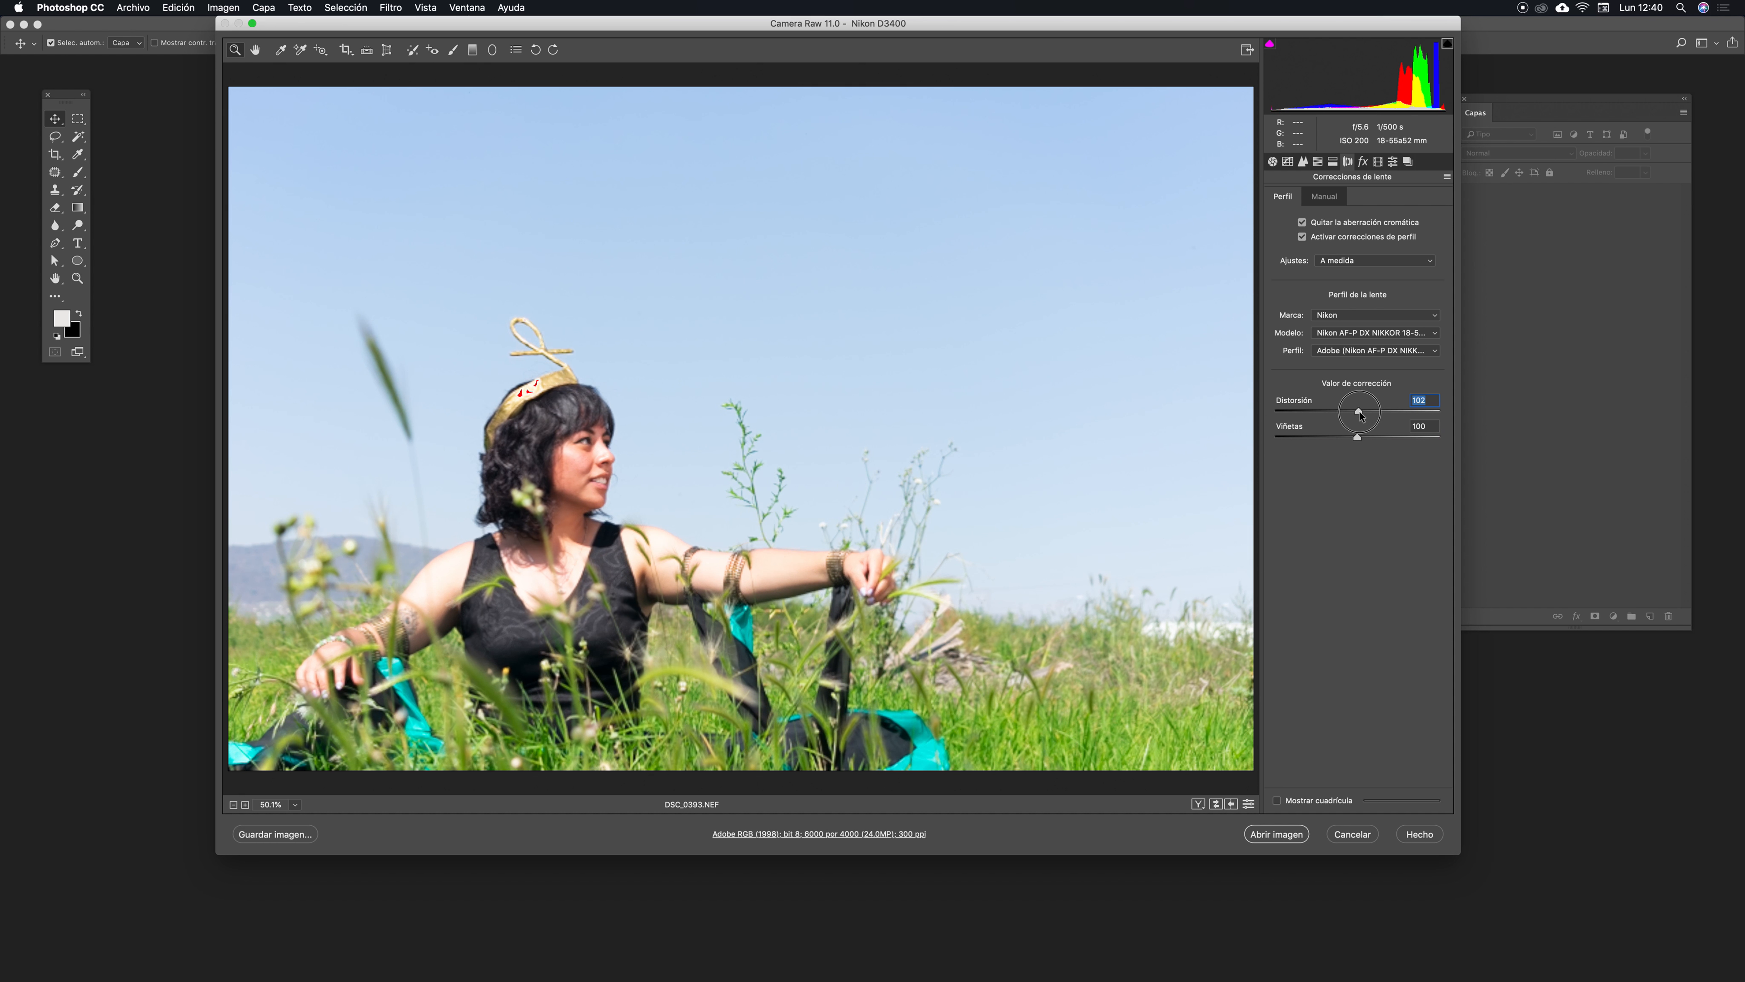
double_click(1359, 413)
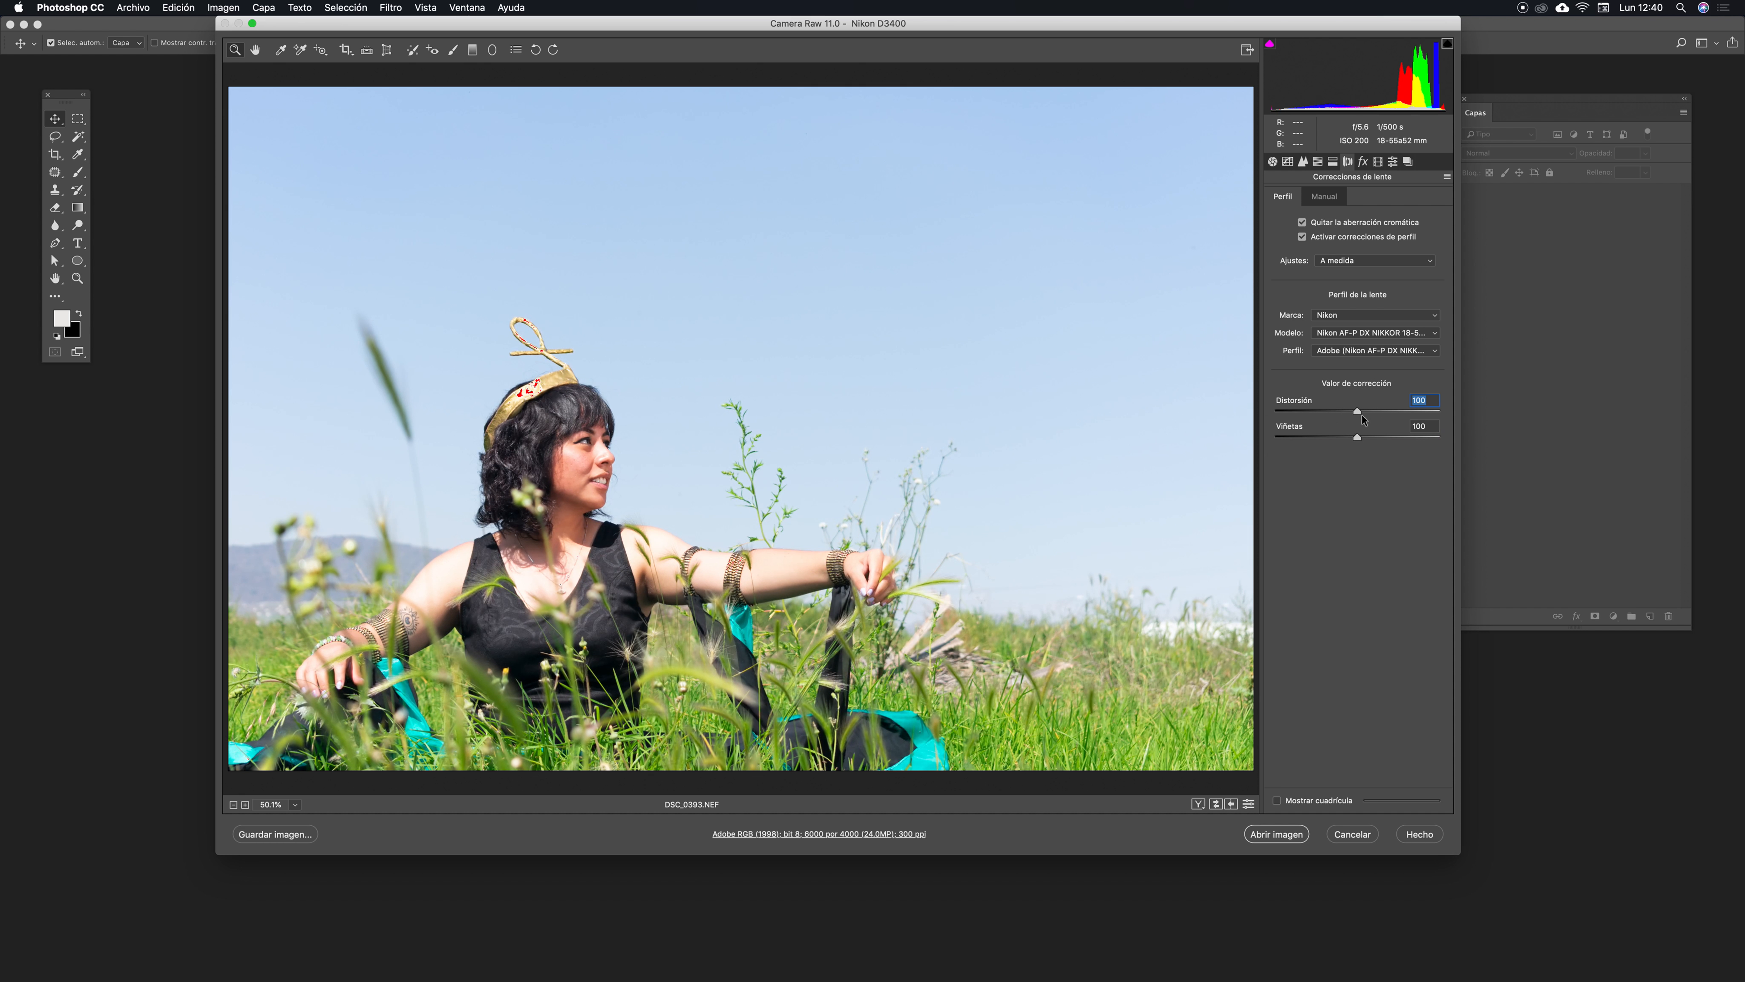
- Compare Vignetting correction at 0 and 100 while zoomed in near the shoulder, leaving it at 100, and fit the photo in view
mouse_move(1357, 437)
mouse_down()
mouse_move(1277, 439)
mouse_move(1381, 439)
mouse_up()
text(100)
drag(426, 519, 959, 356)
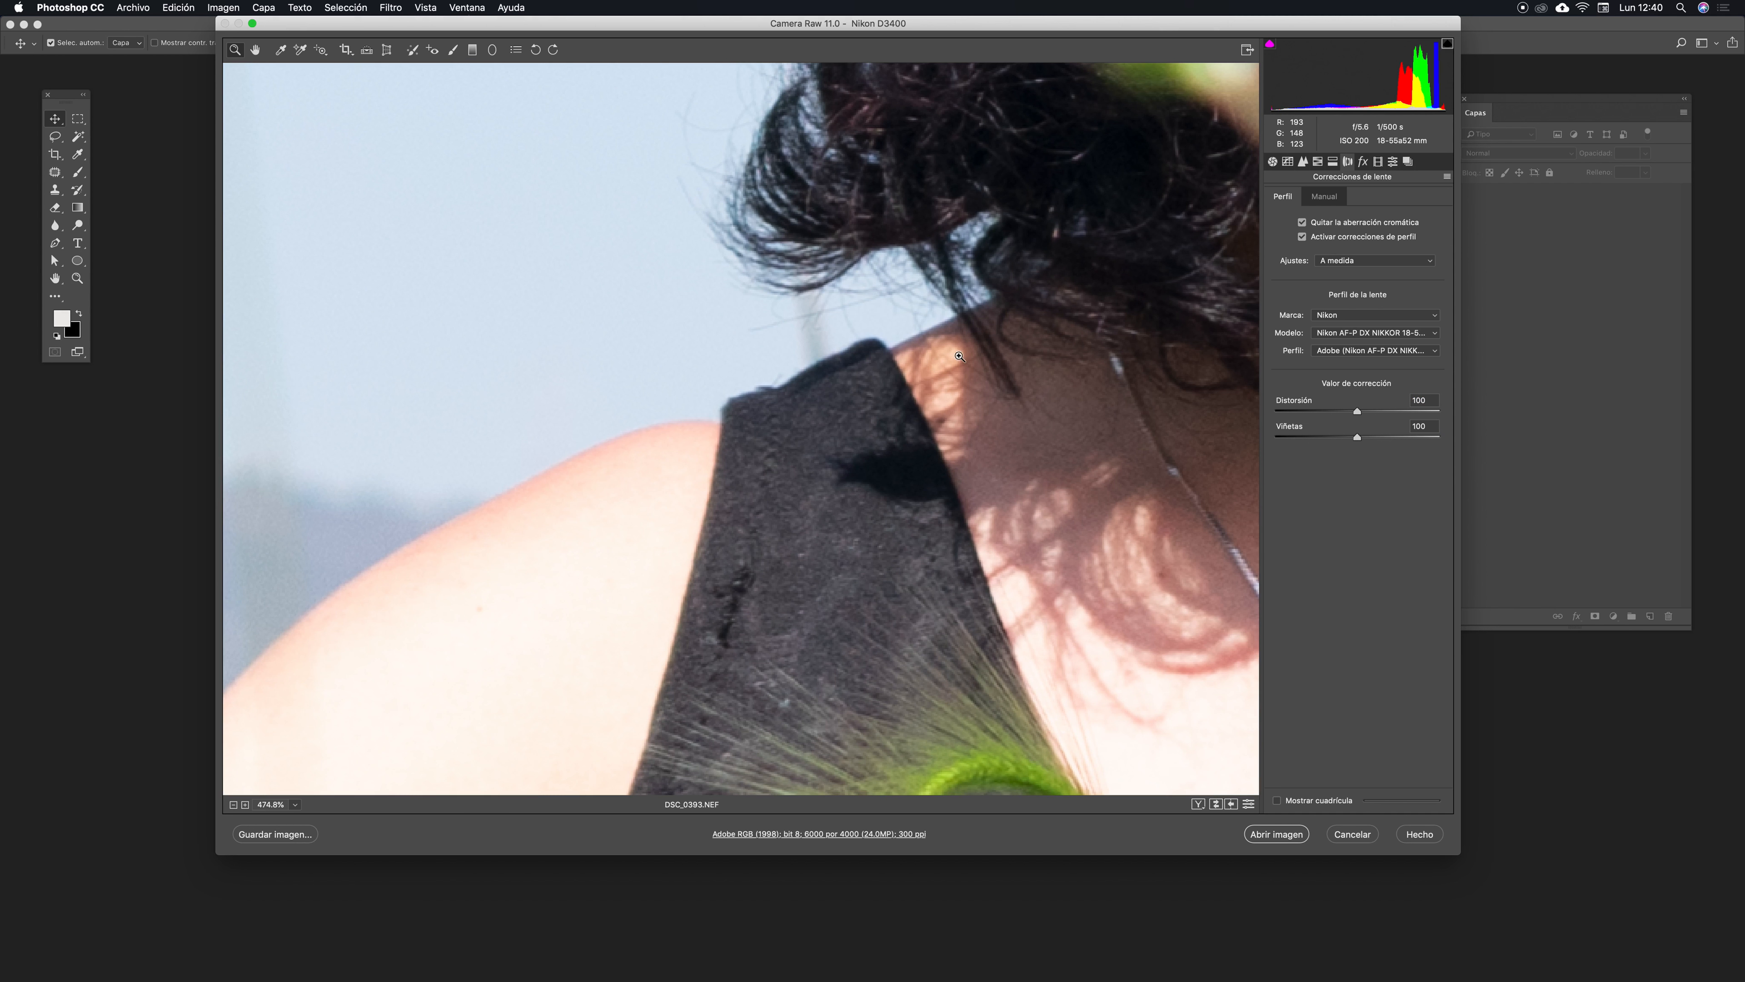
click(1280, 438)
drag(1286, 444, 1275, 444)
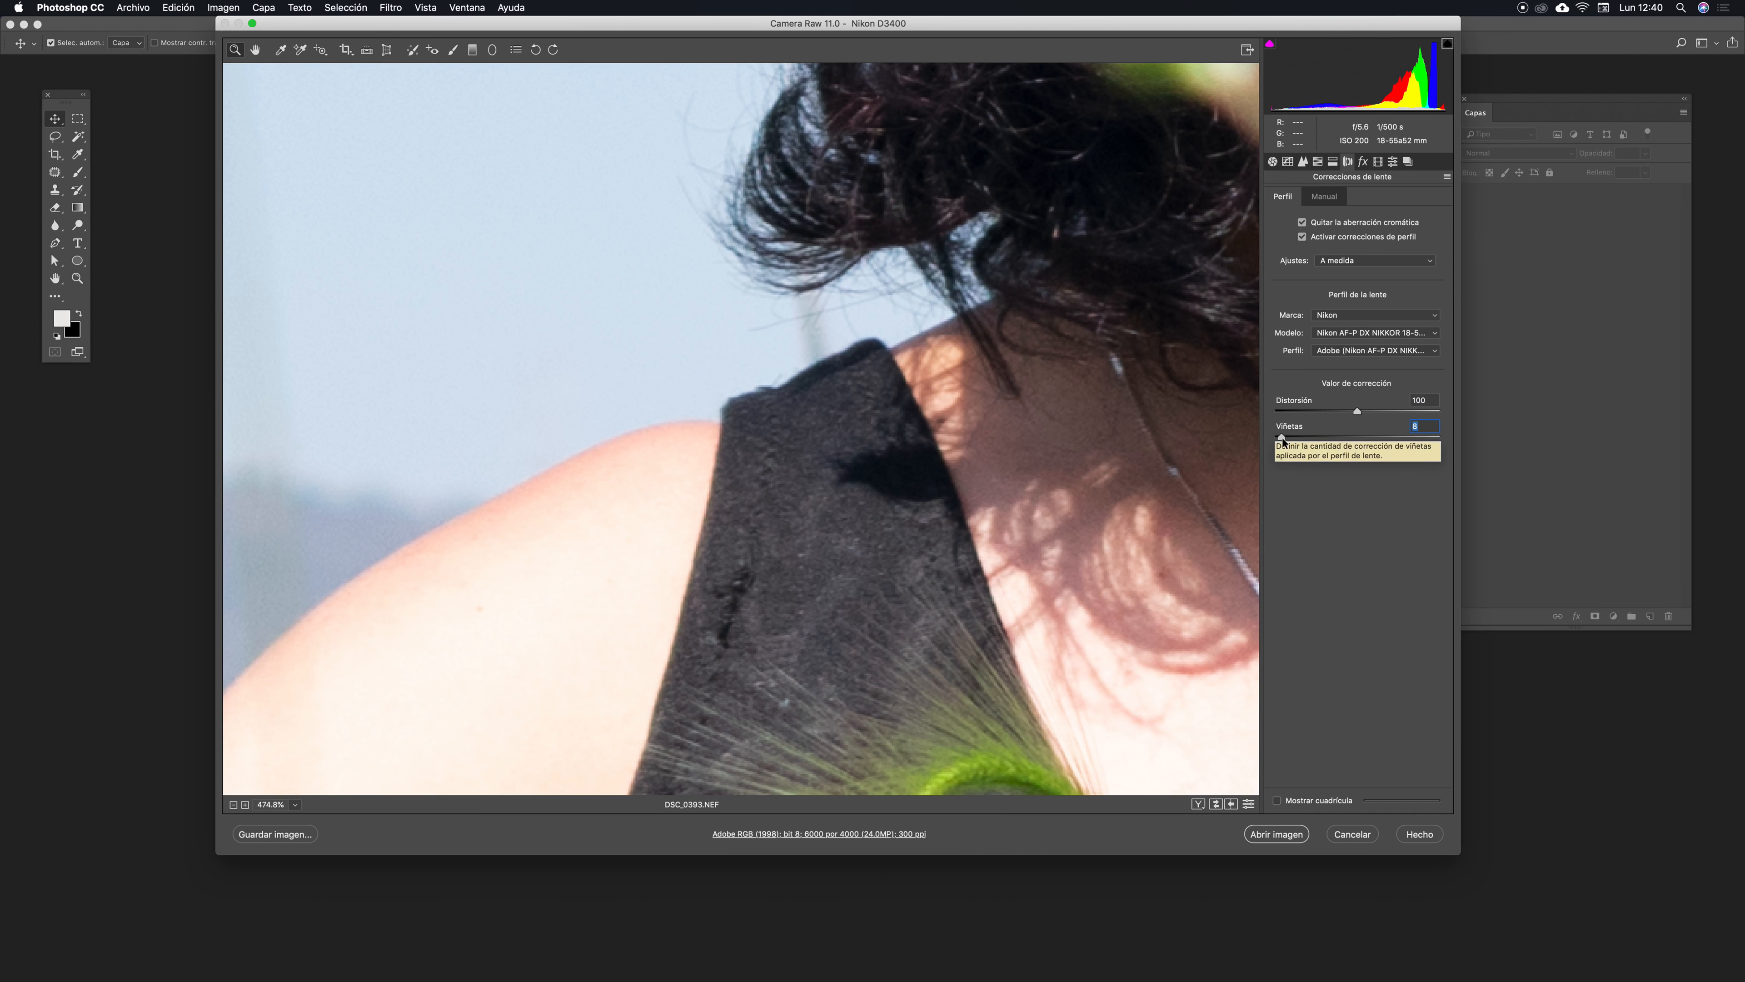
click(911, 343)
click(981, 296)
drag(1278, 438, 1357, 444)
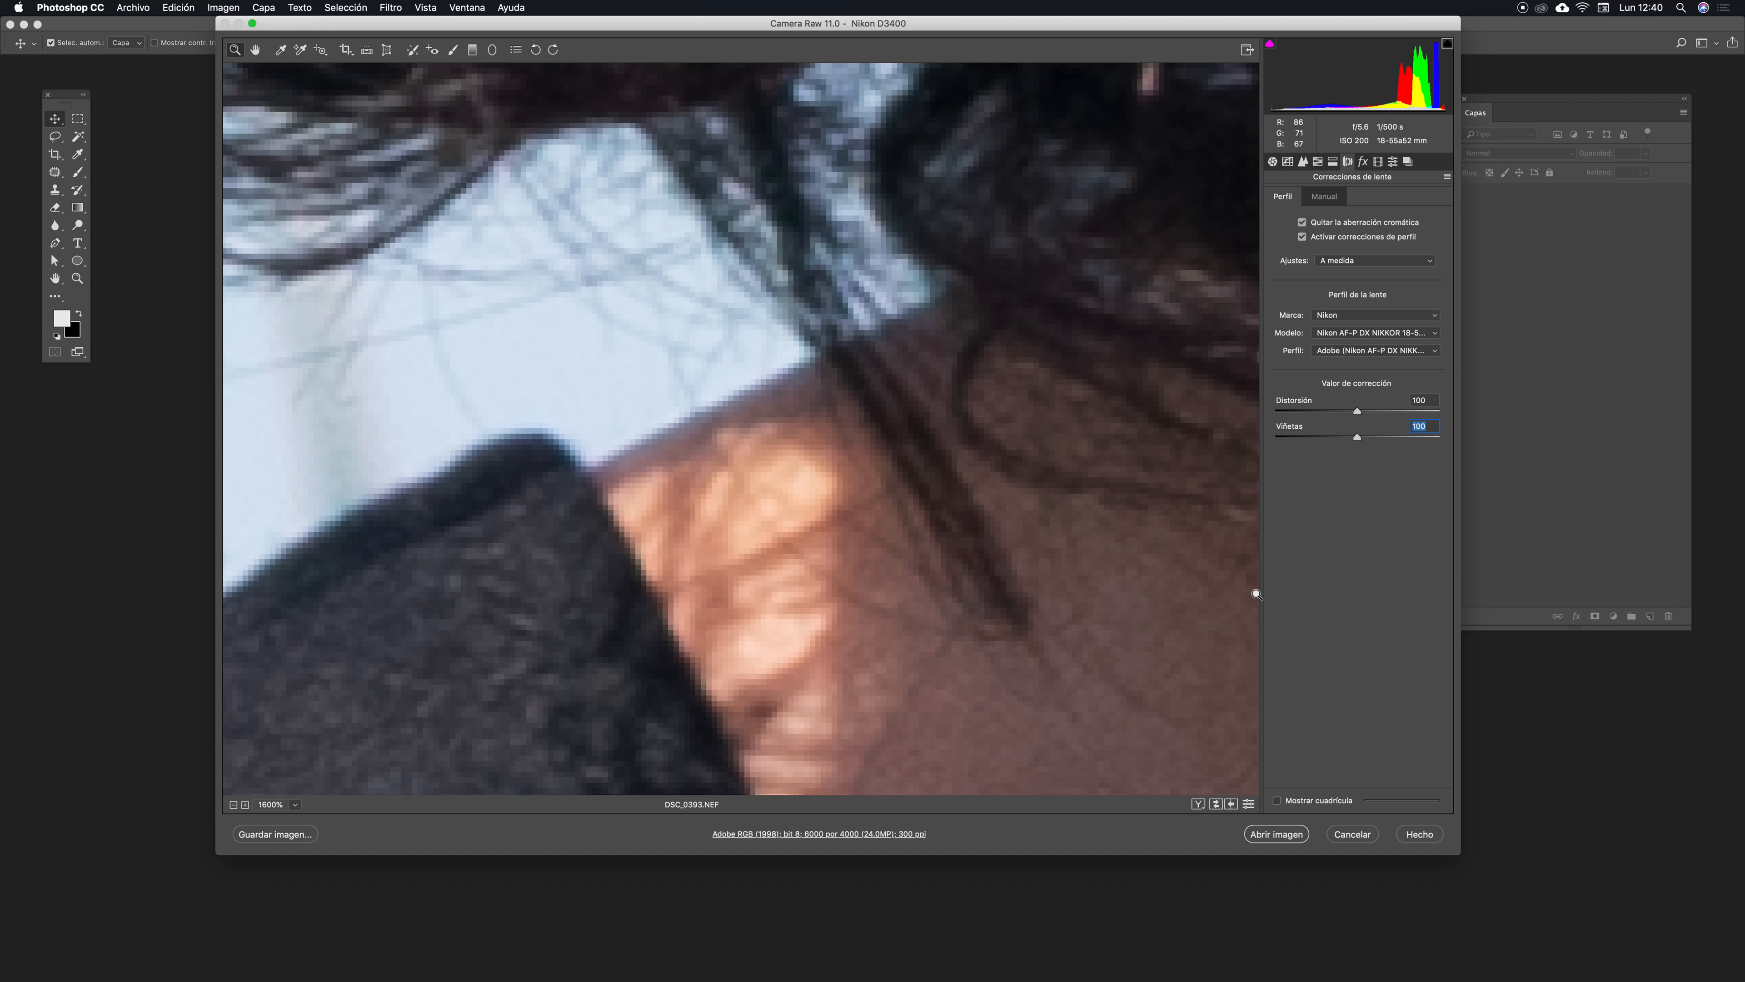
scroll(1257, 594, down, 8)
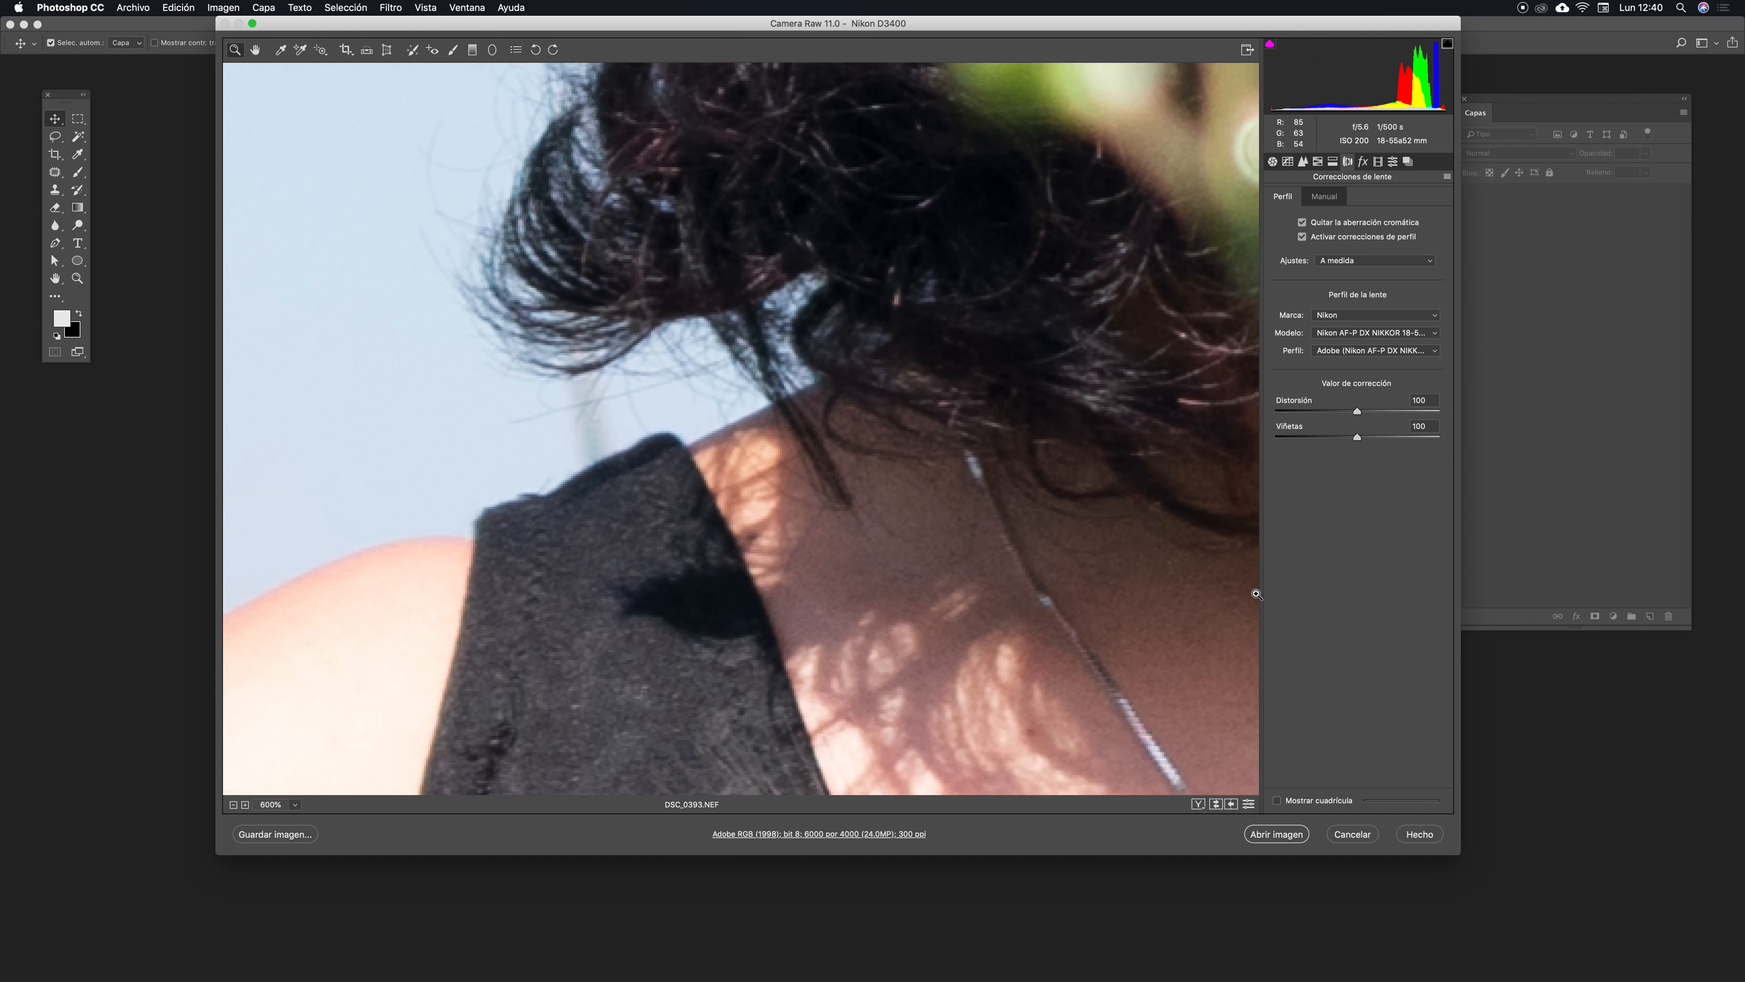
key(super+0)
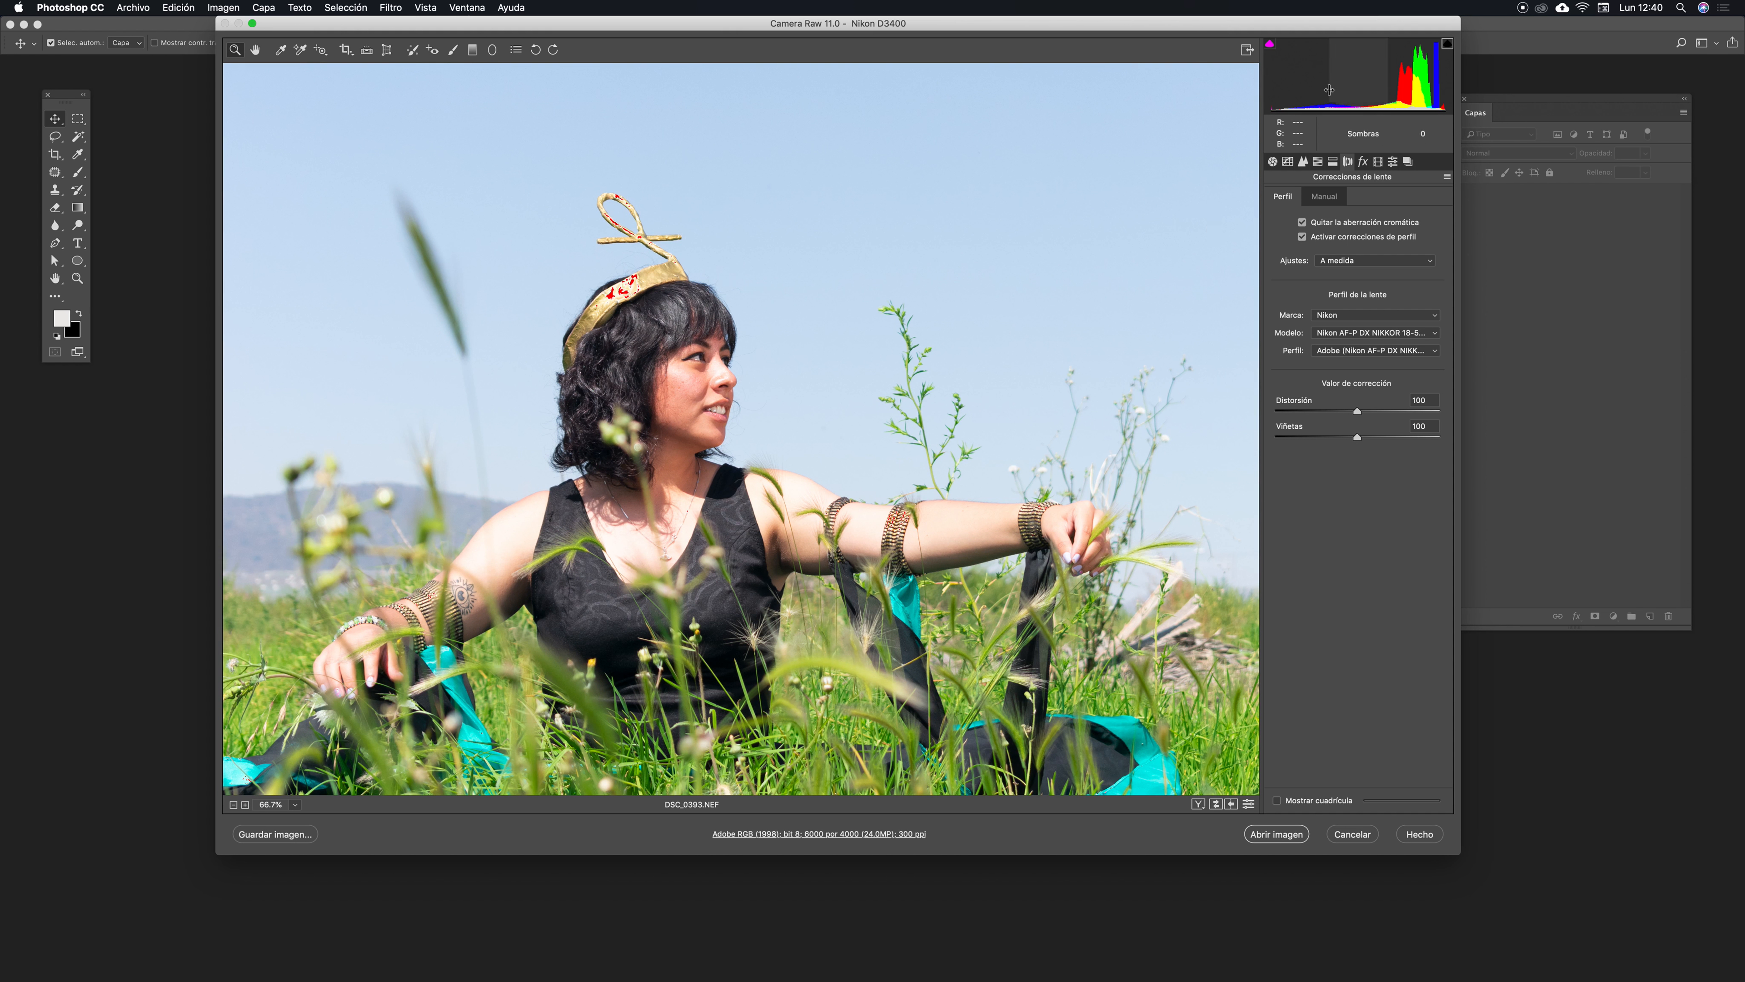
- Open the Effects panel and try a Grain amount of 93, then reset it to 0
click(1363, 161)
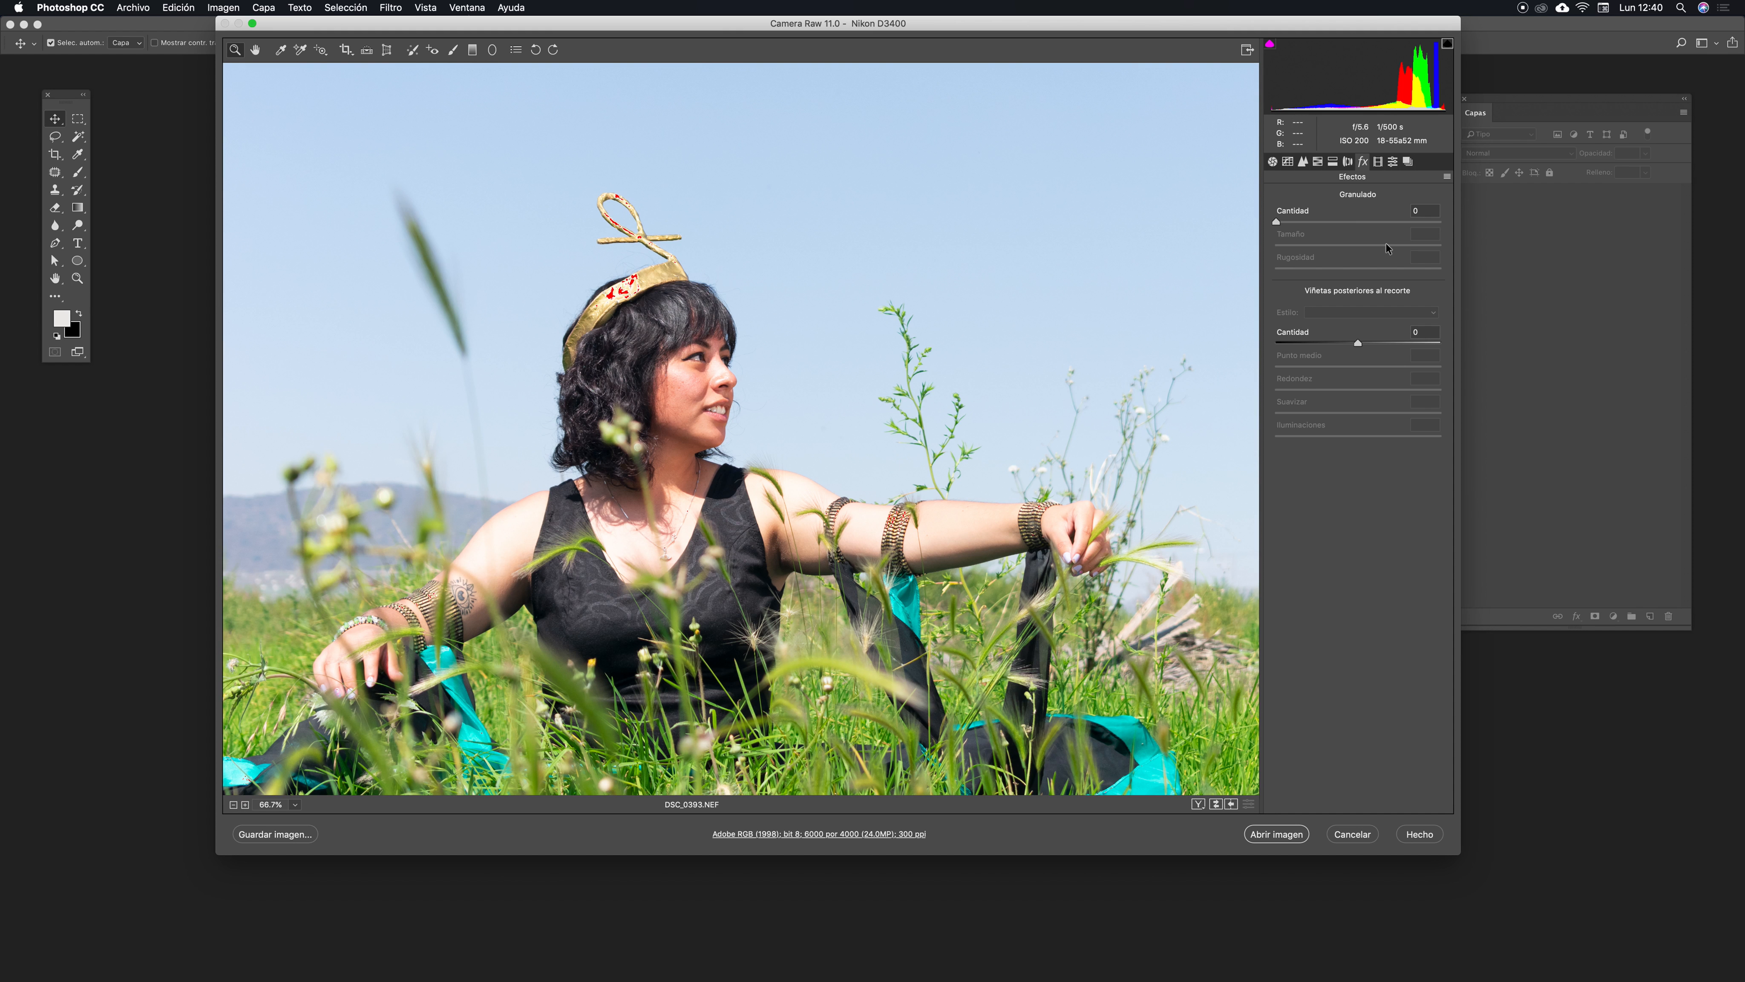
drag(1297, 223, 1428, 222)
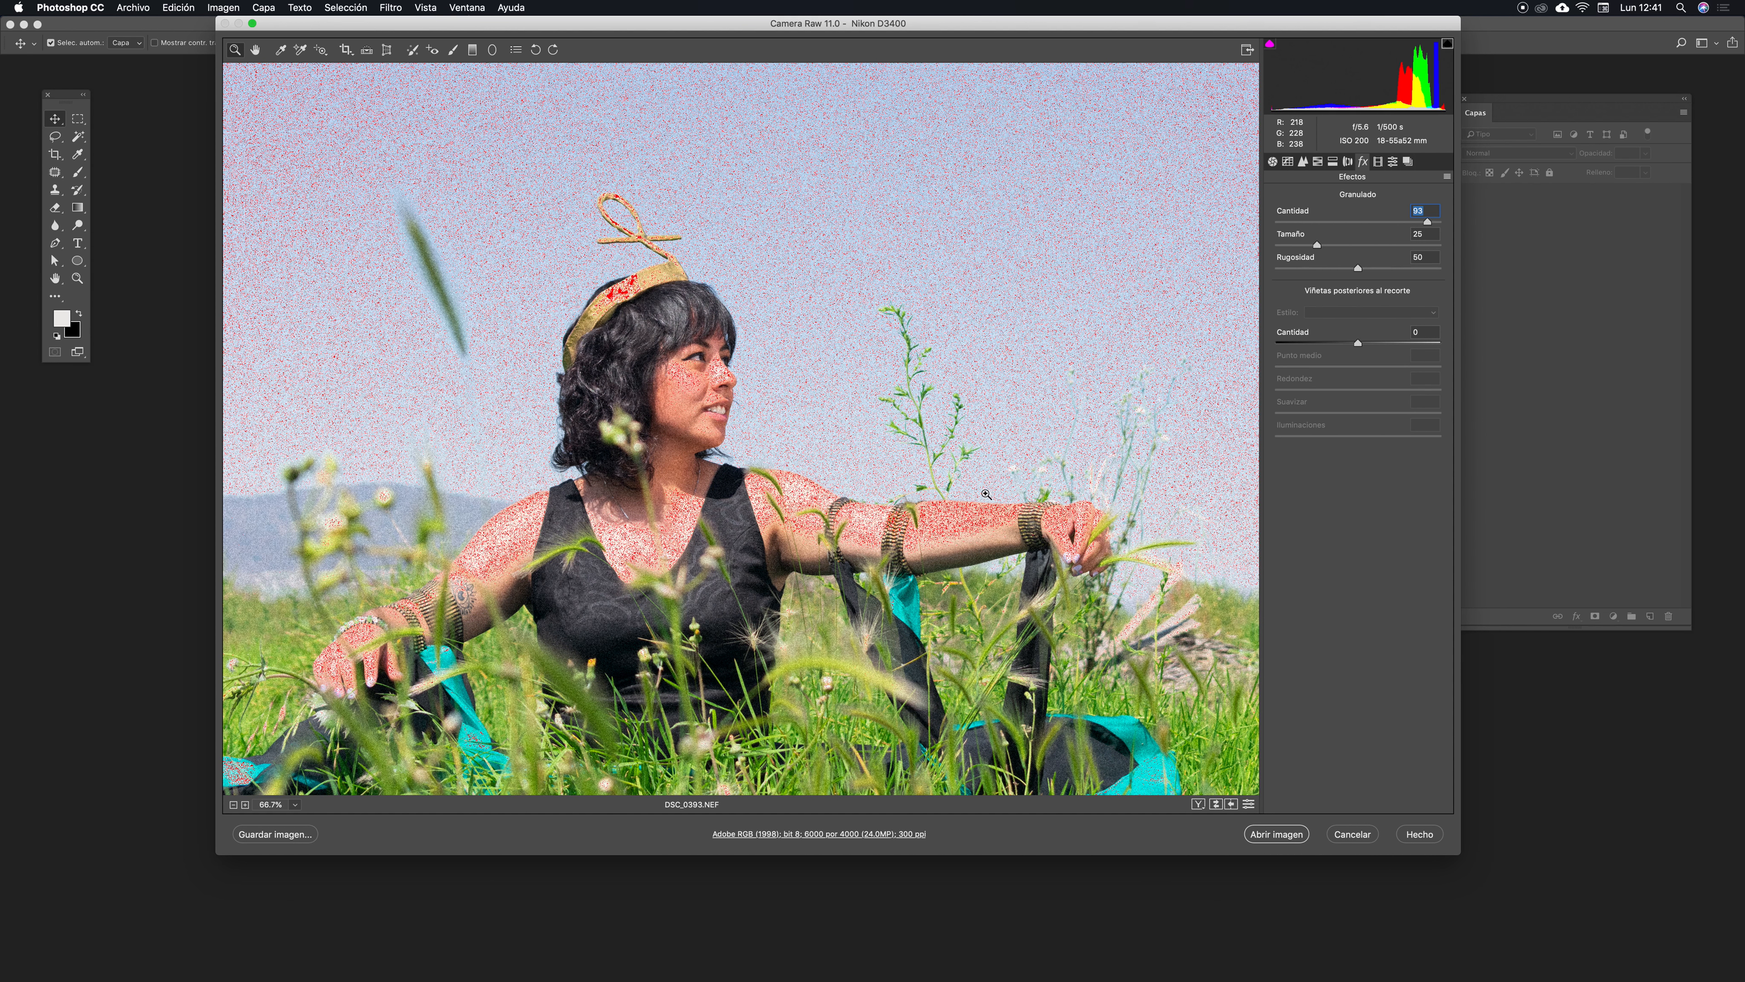
scroll(946, 345, up, 3)
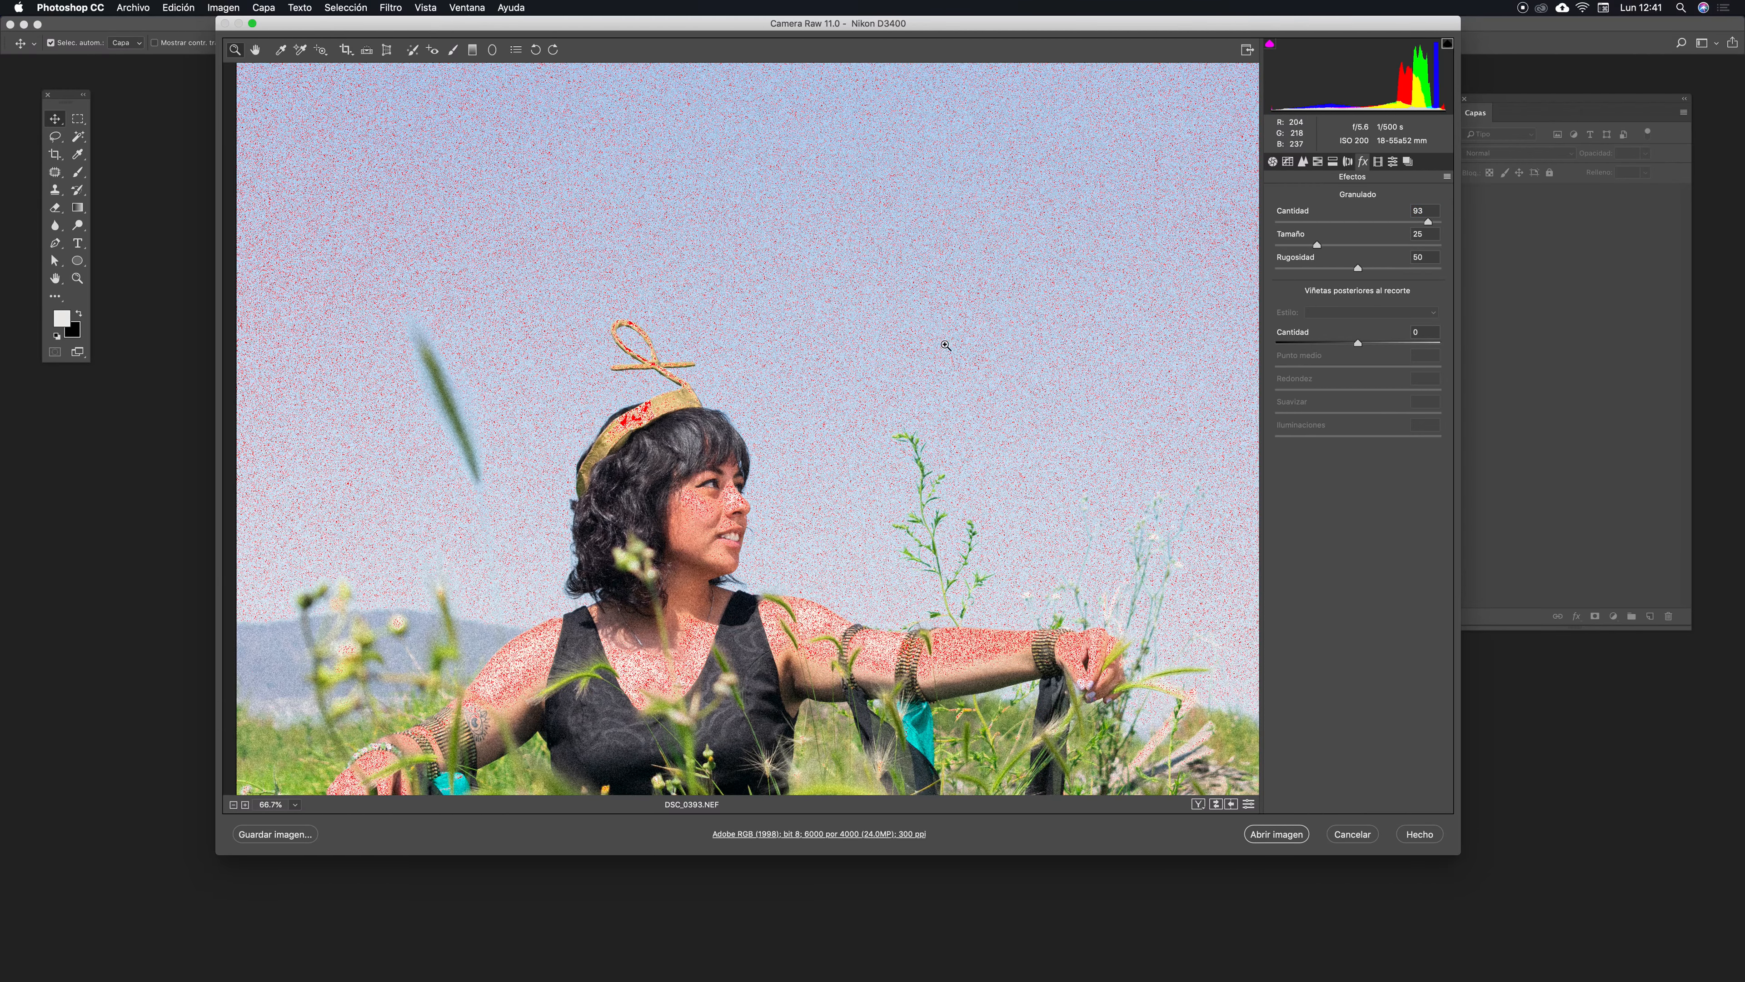
scroll(880, 273, down, 3)
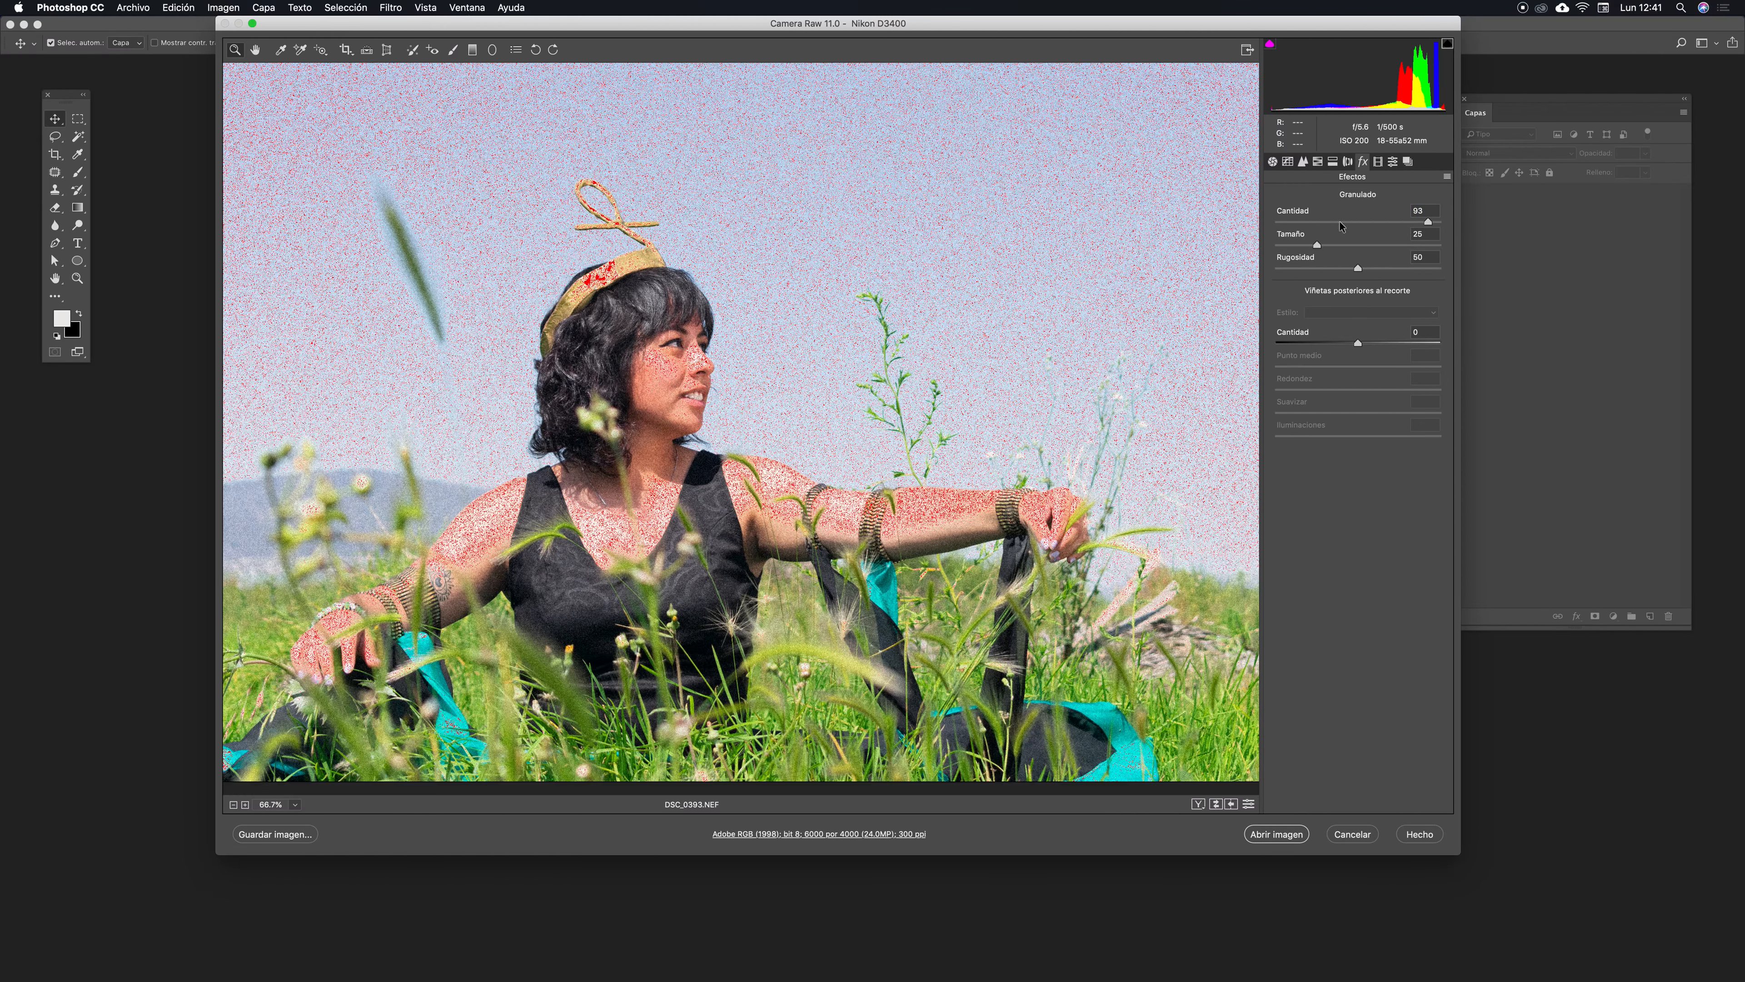
double_click(1309, 225)
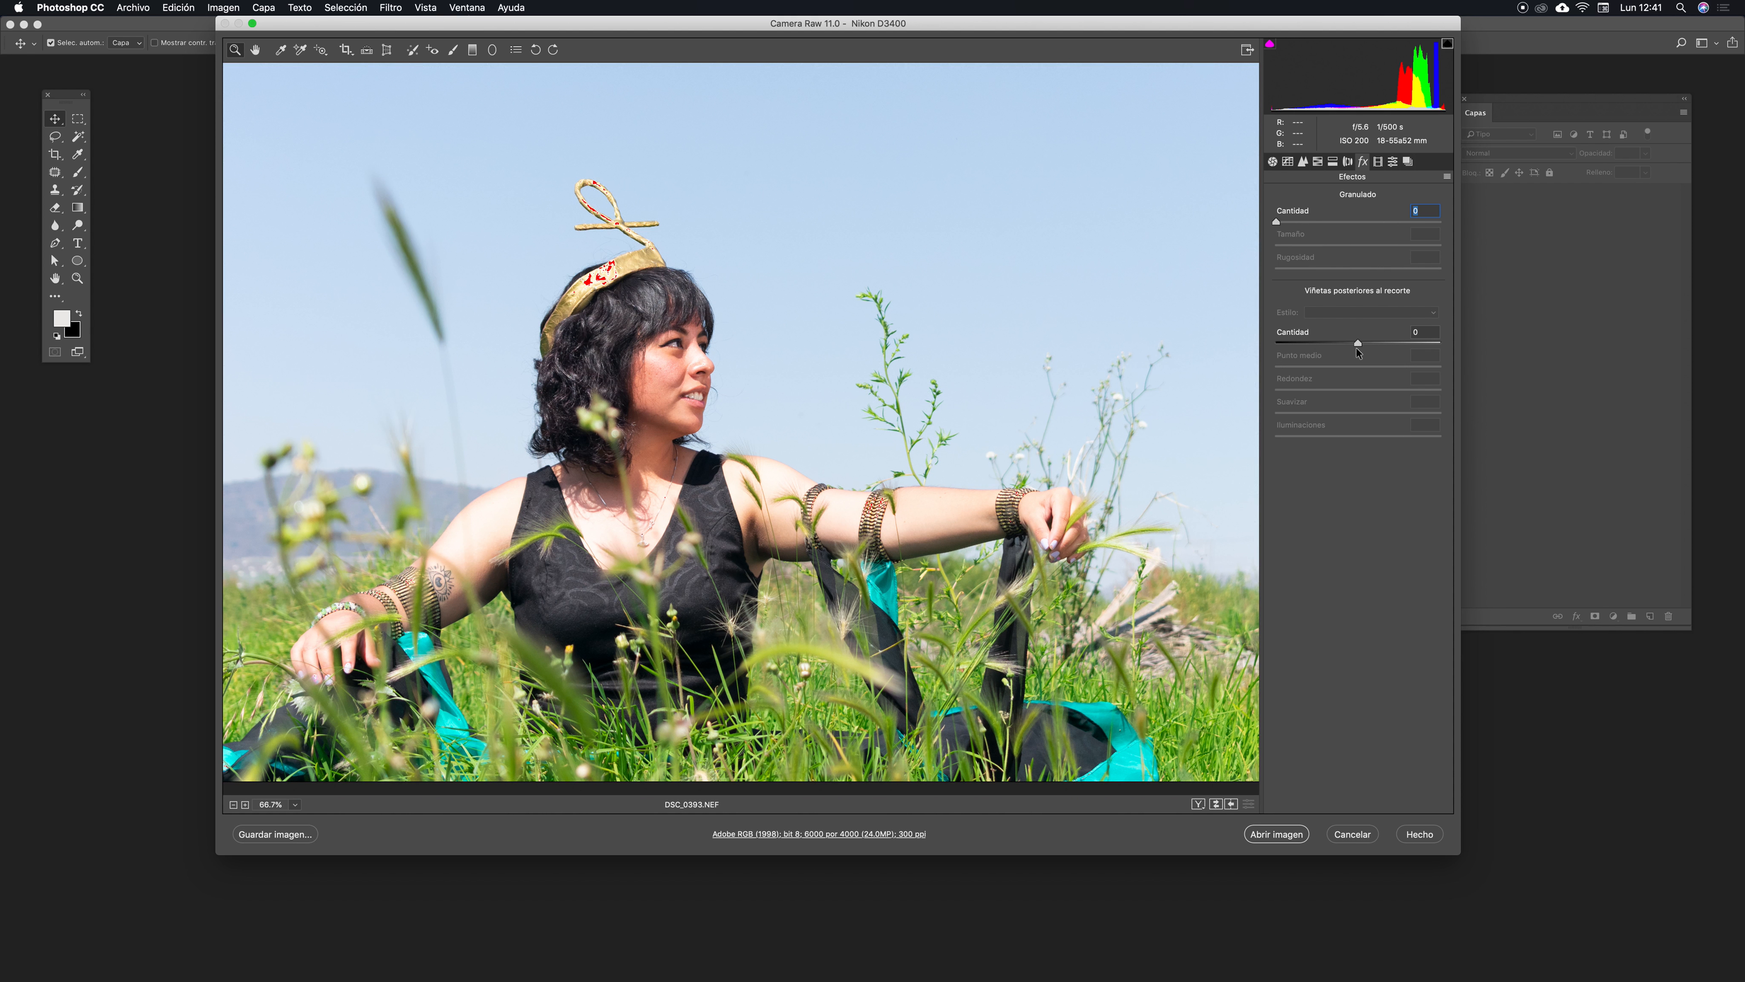
- Try post-crop vignetting amounts of about -67 and 47, then set the amount back to 0
drag(1358, 344, 1294, 340)
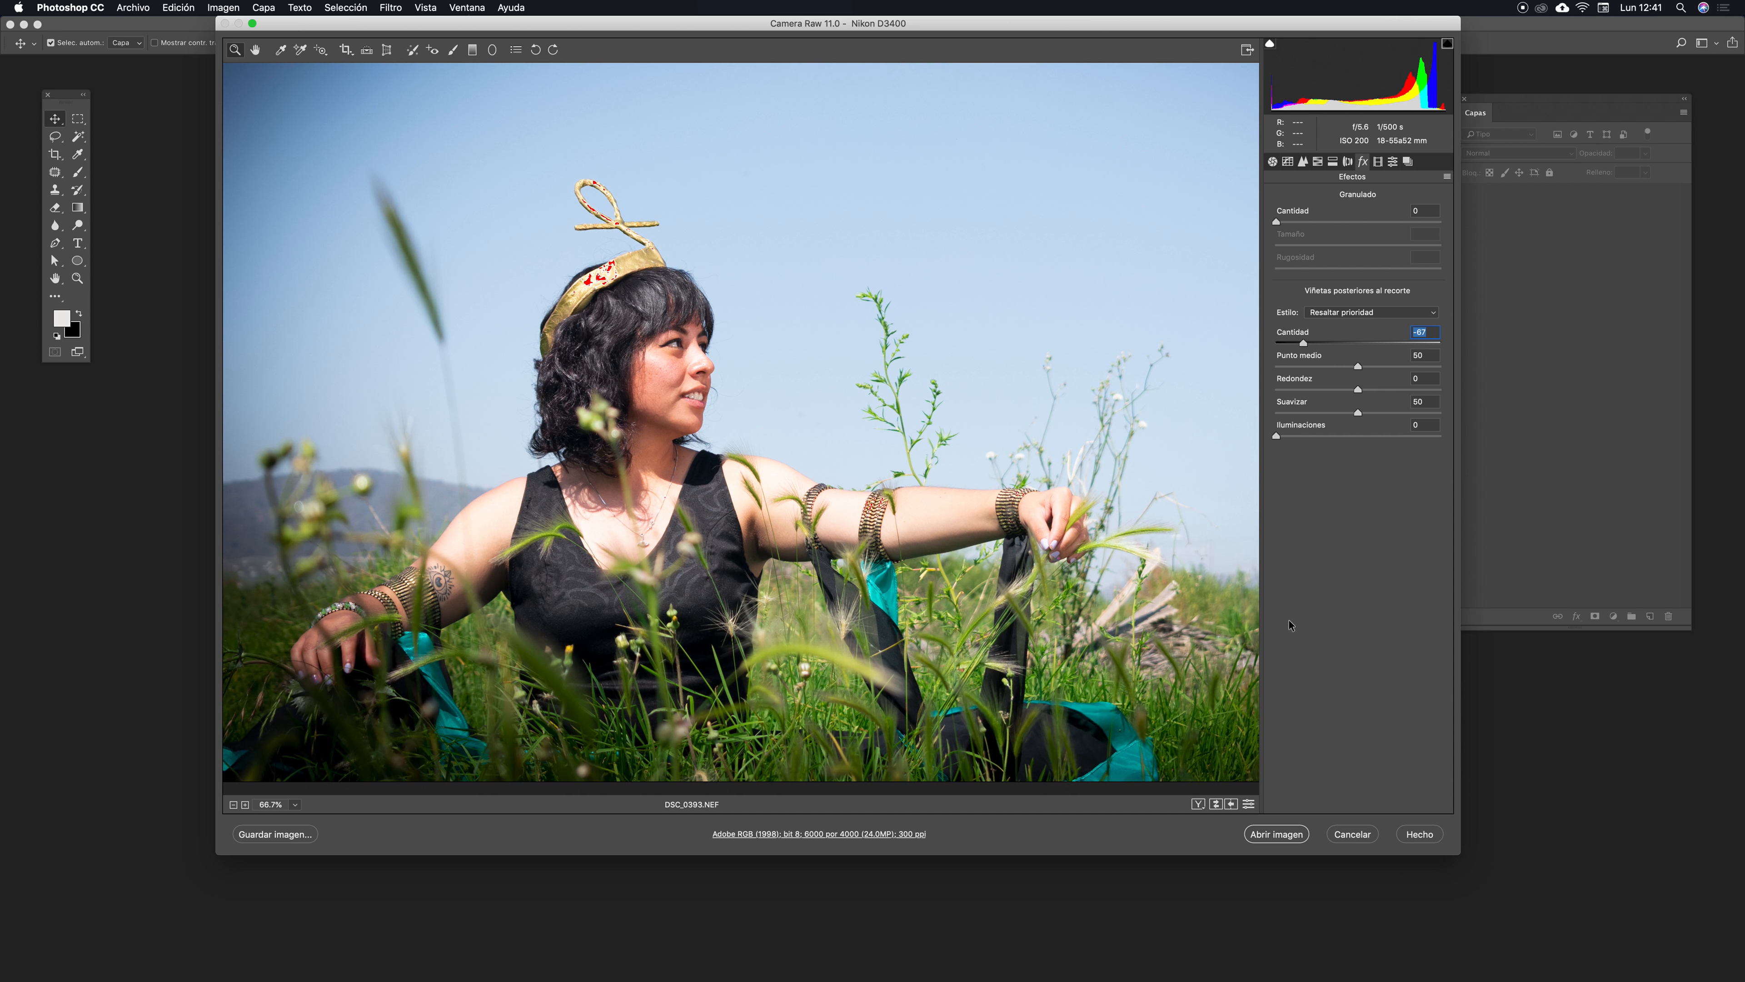
drag(1304, 345, 1367, 326)
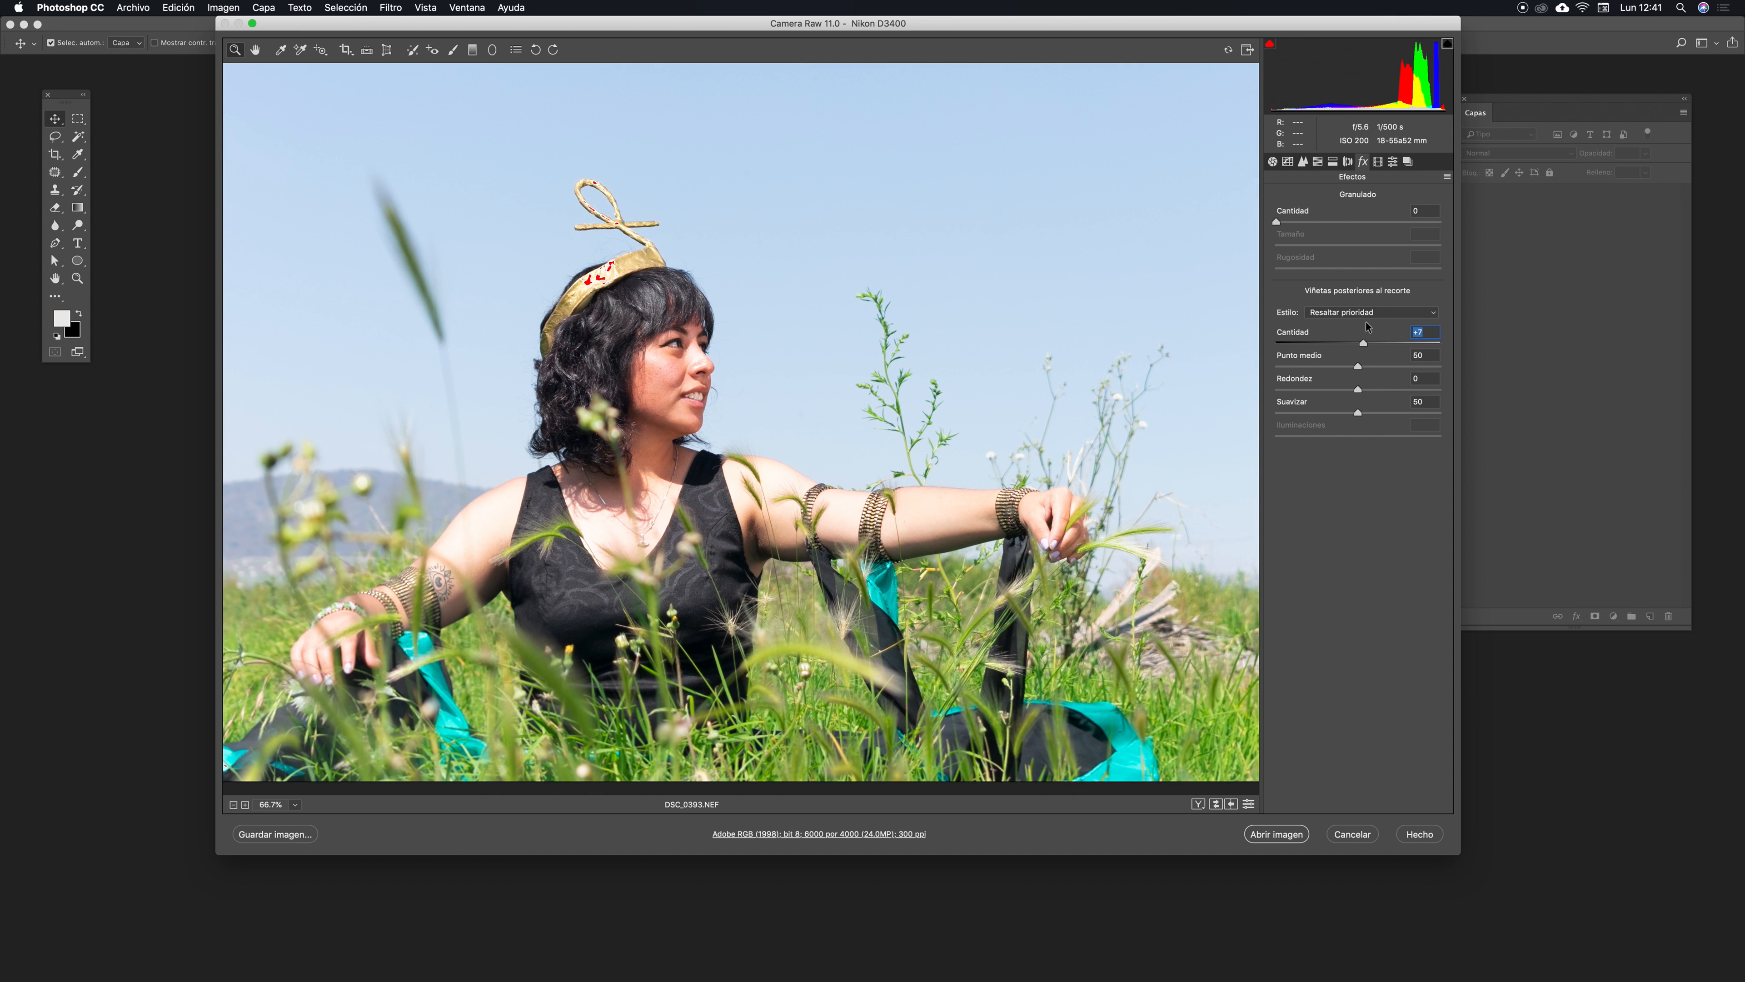
text(0)
key(Tab)
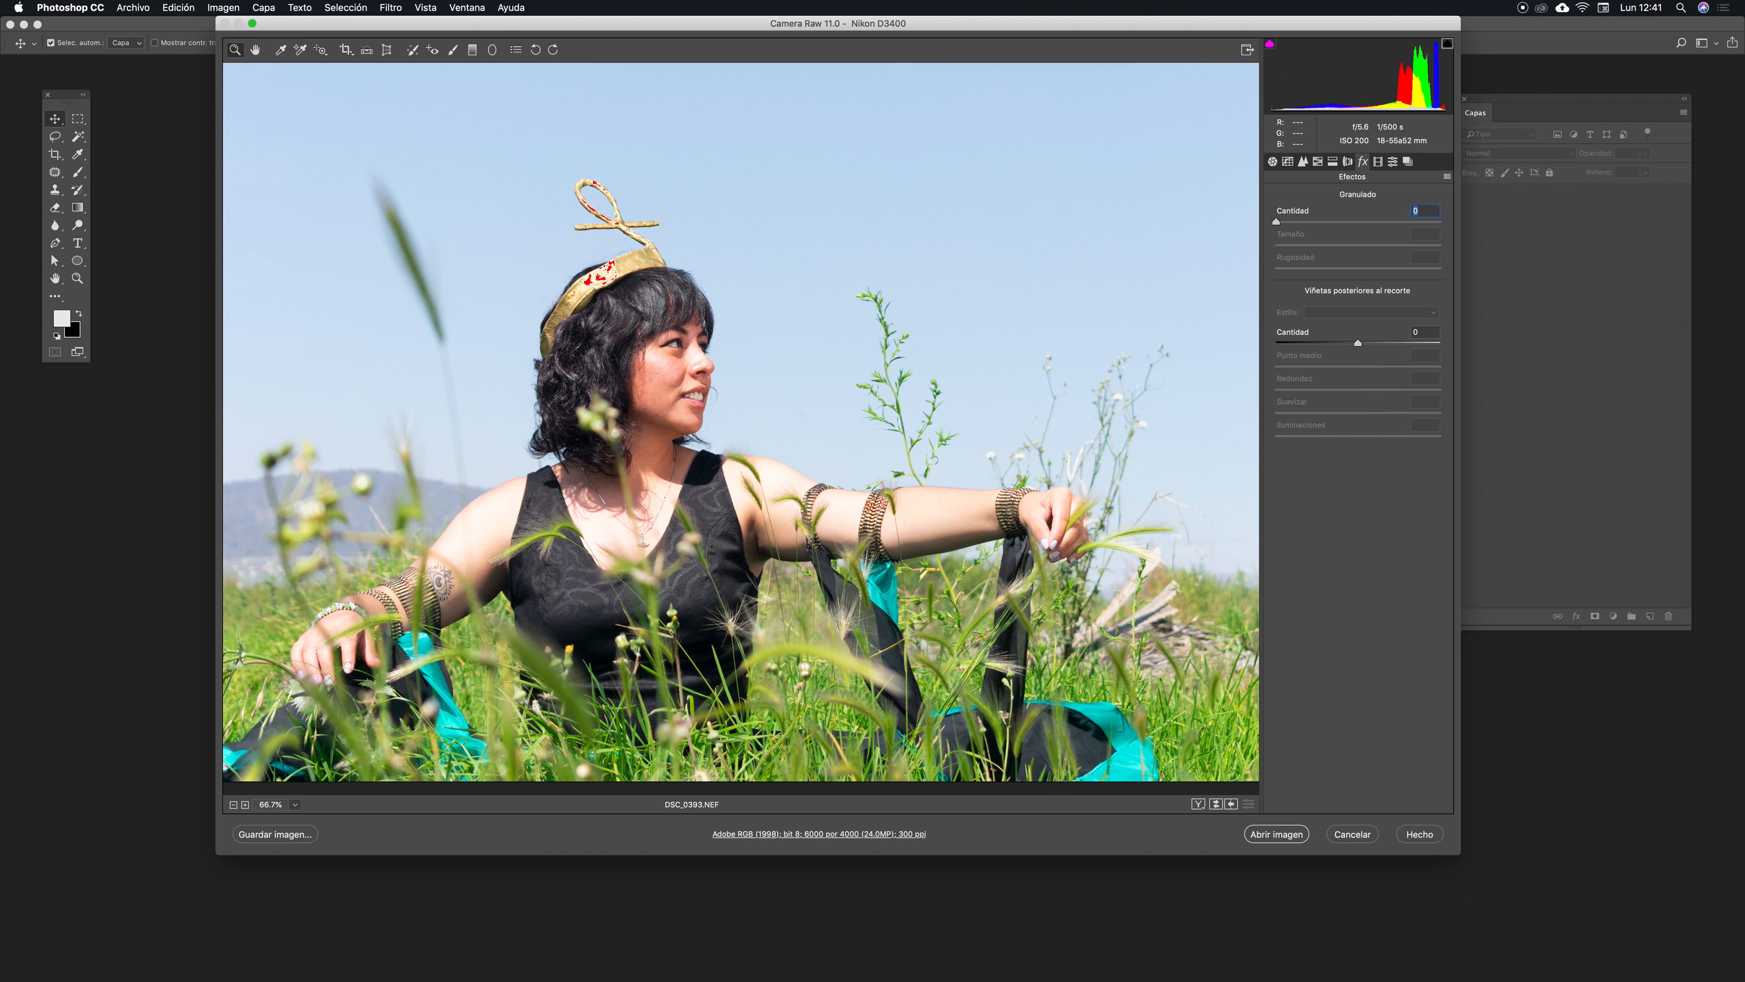
- Browse the Calibration and Presets panels
click(1392, 161)
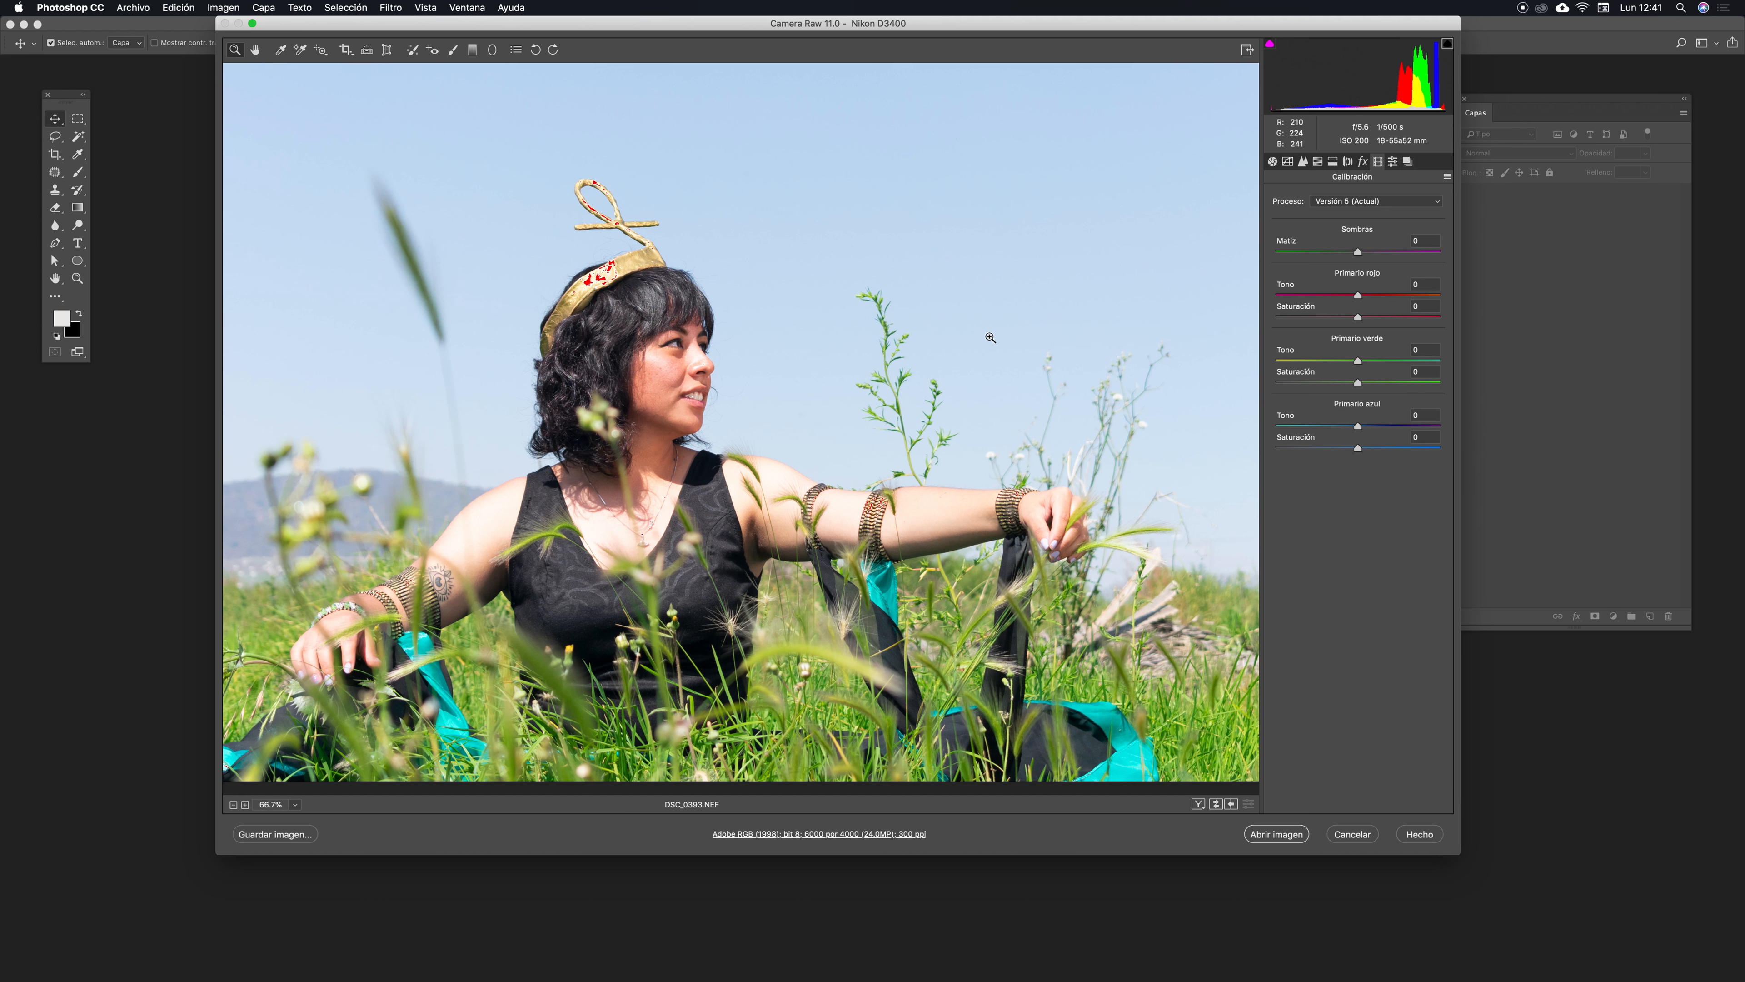
click(1393, 162)
click(1408, 162)
click(1393, 162)
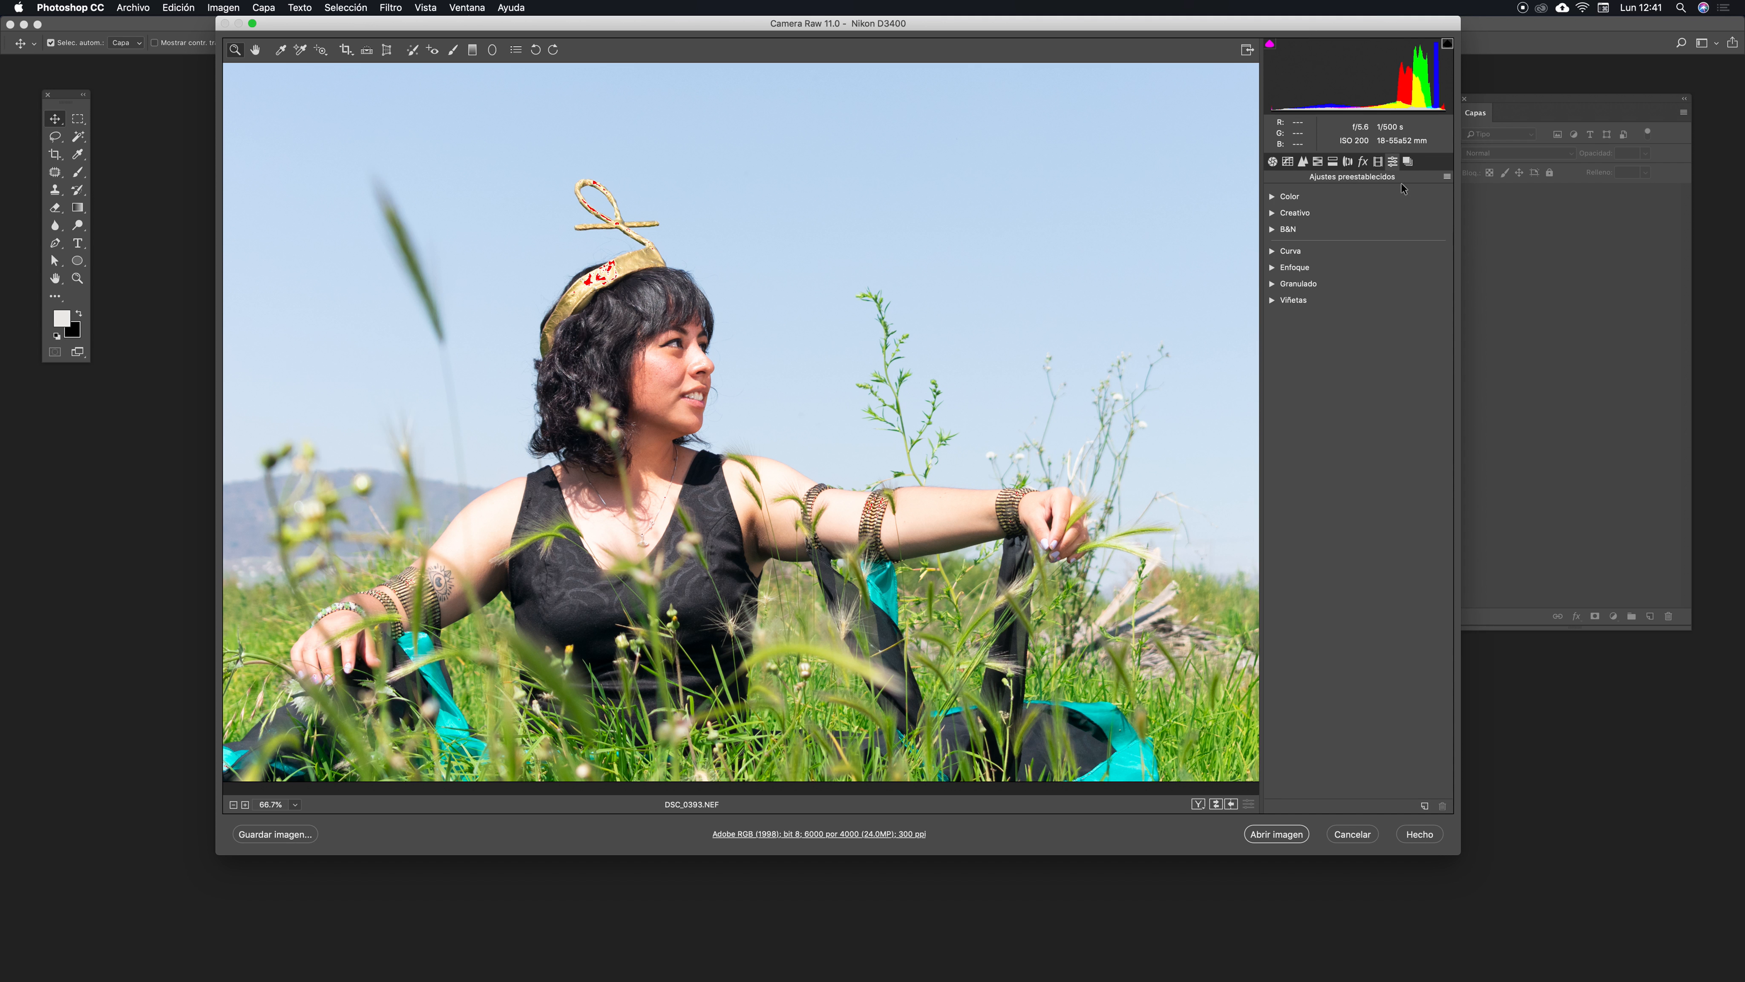
- Return to the Basic panel, lower exposure to -0.50 from the histogram, then reset it to default
click(1273, 162)
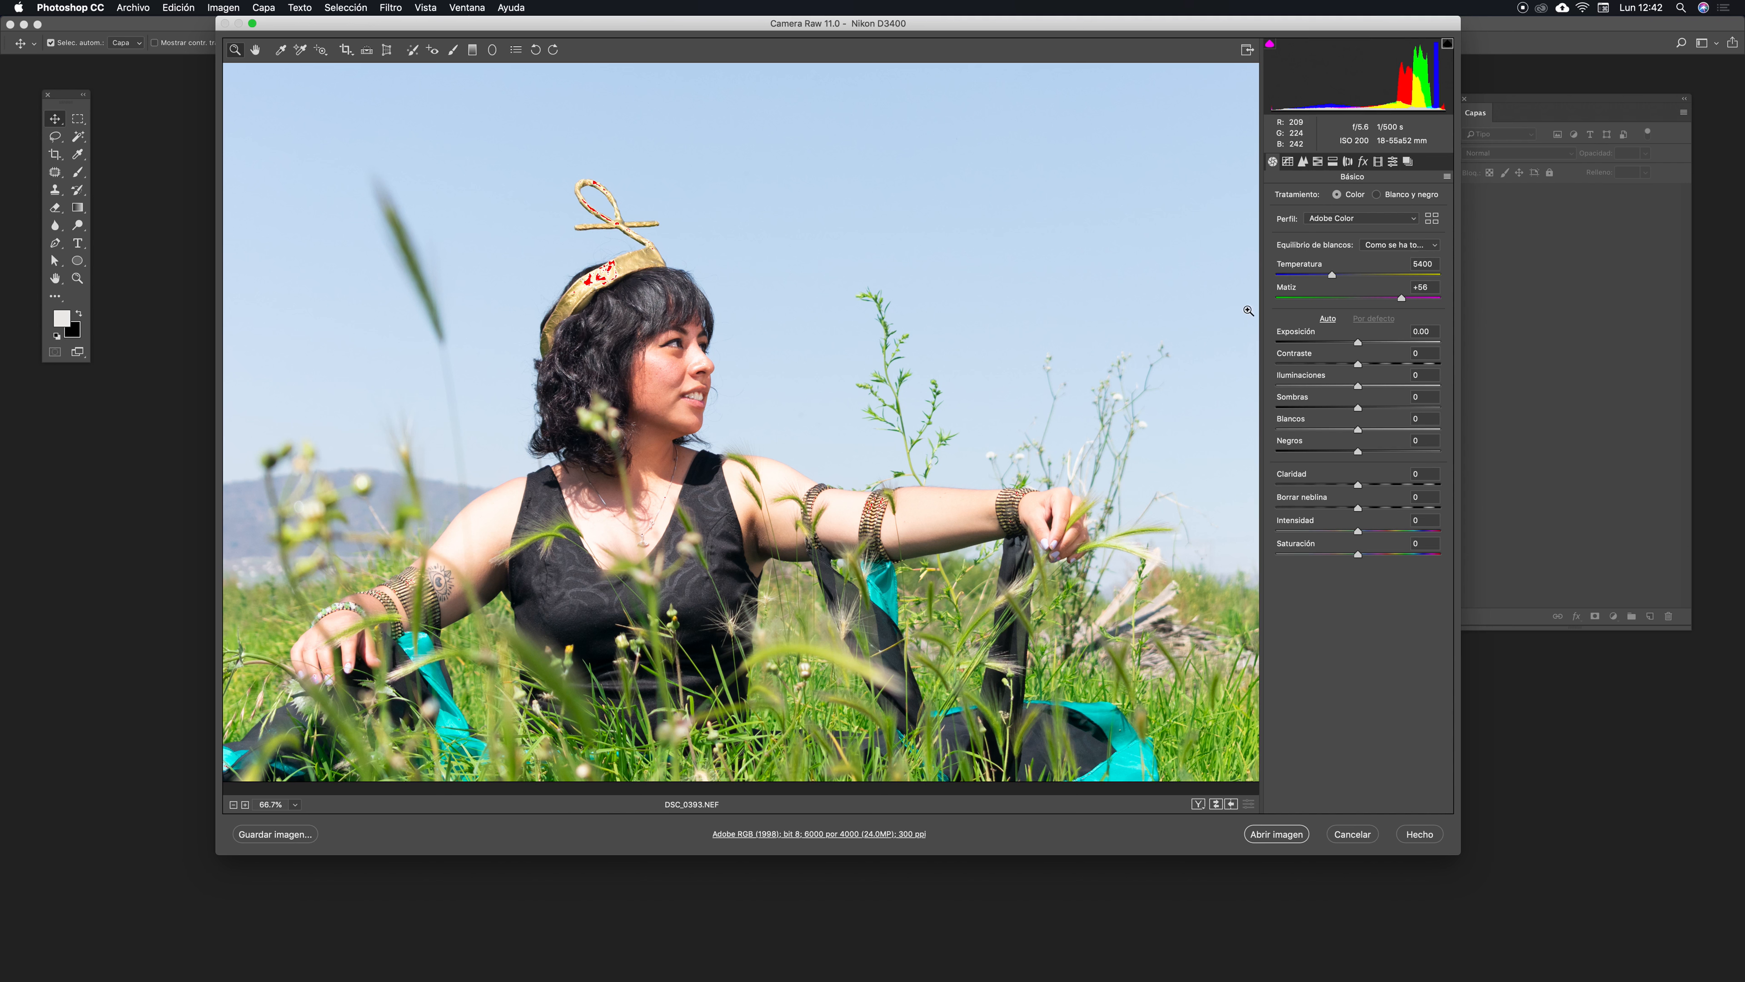
drag(1345, 99, 1333, 99)
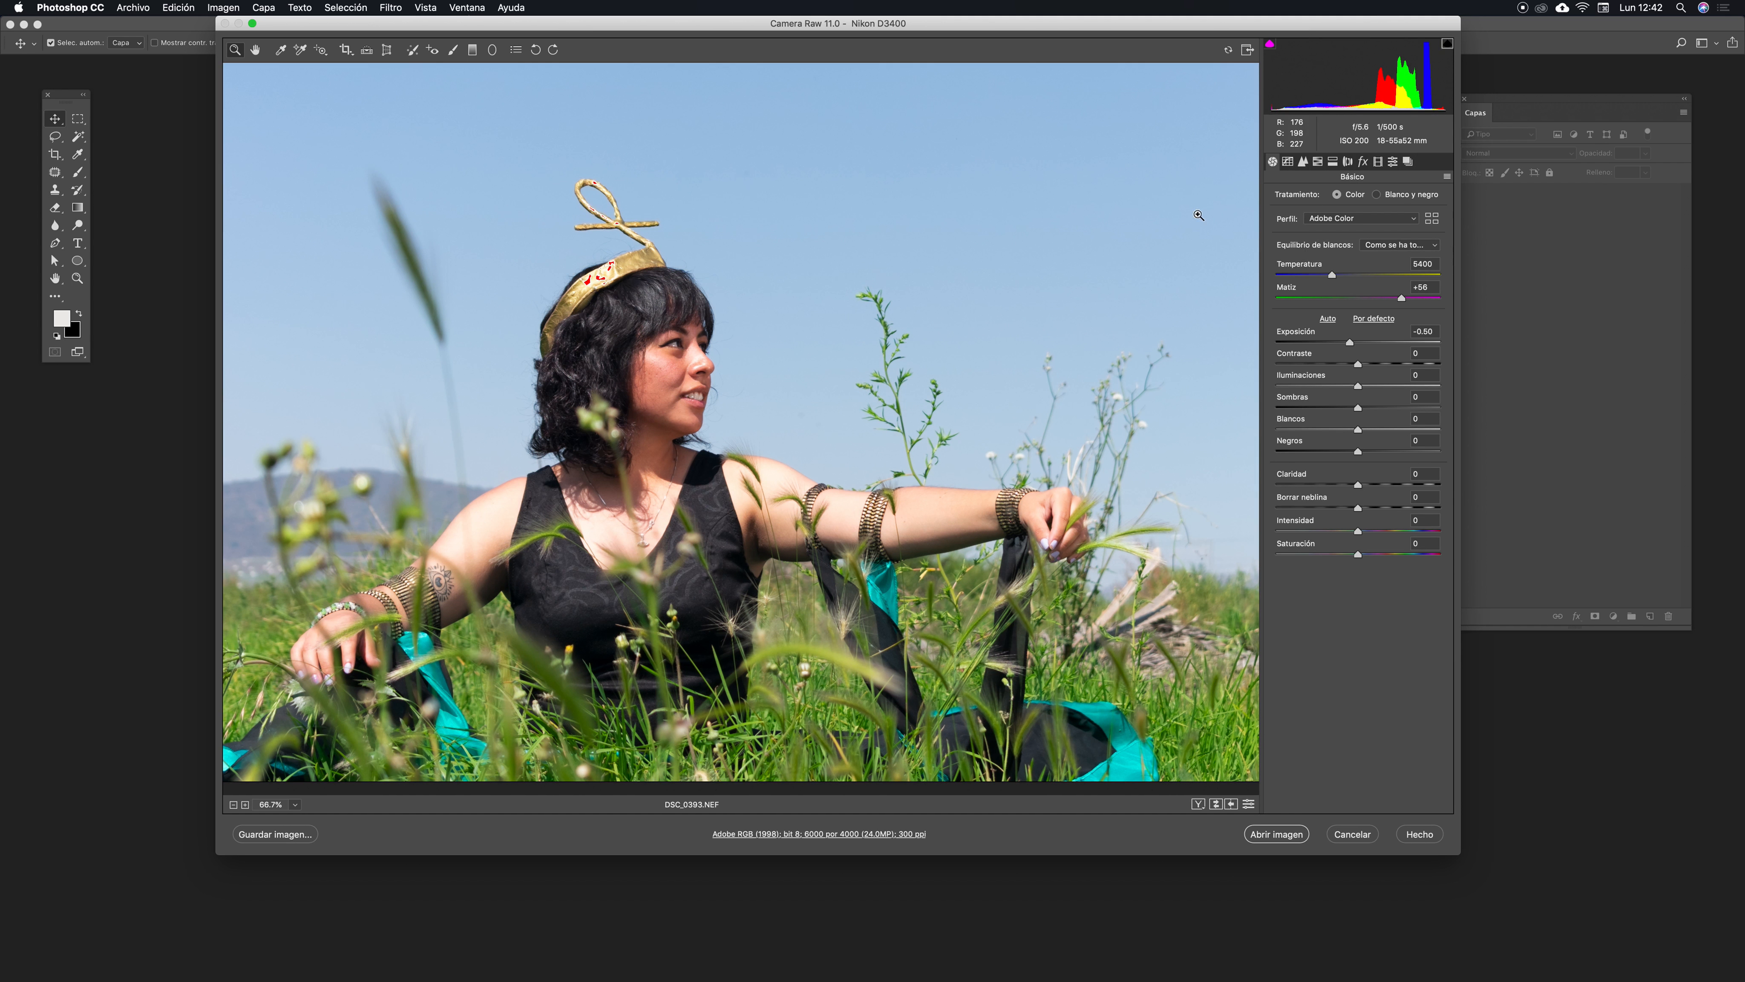
click(1374, 319)
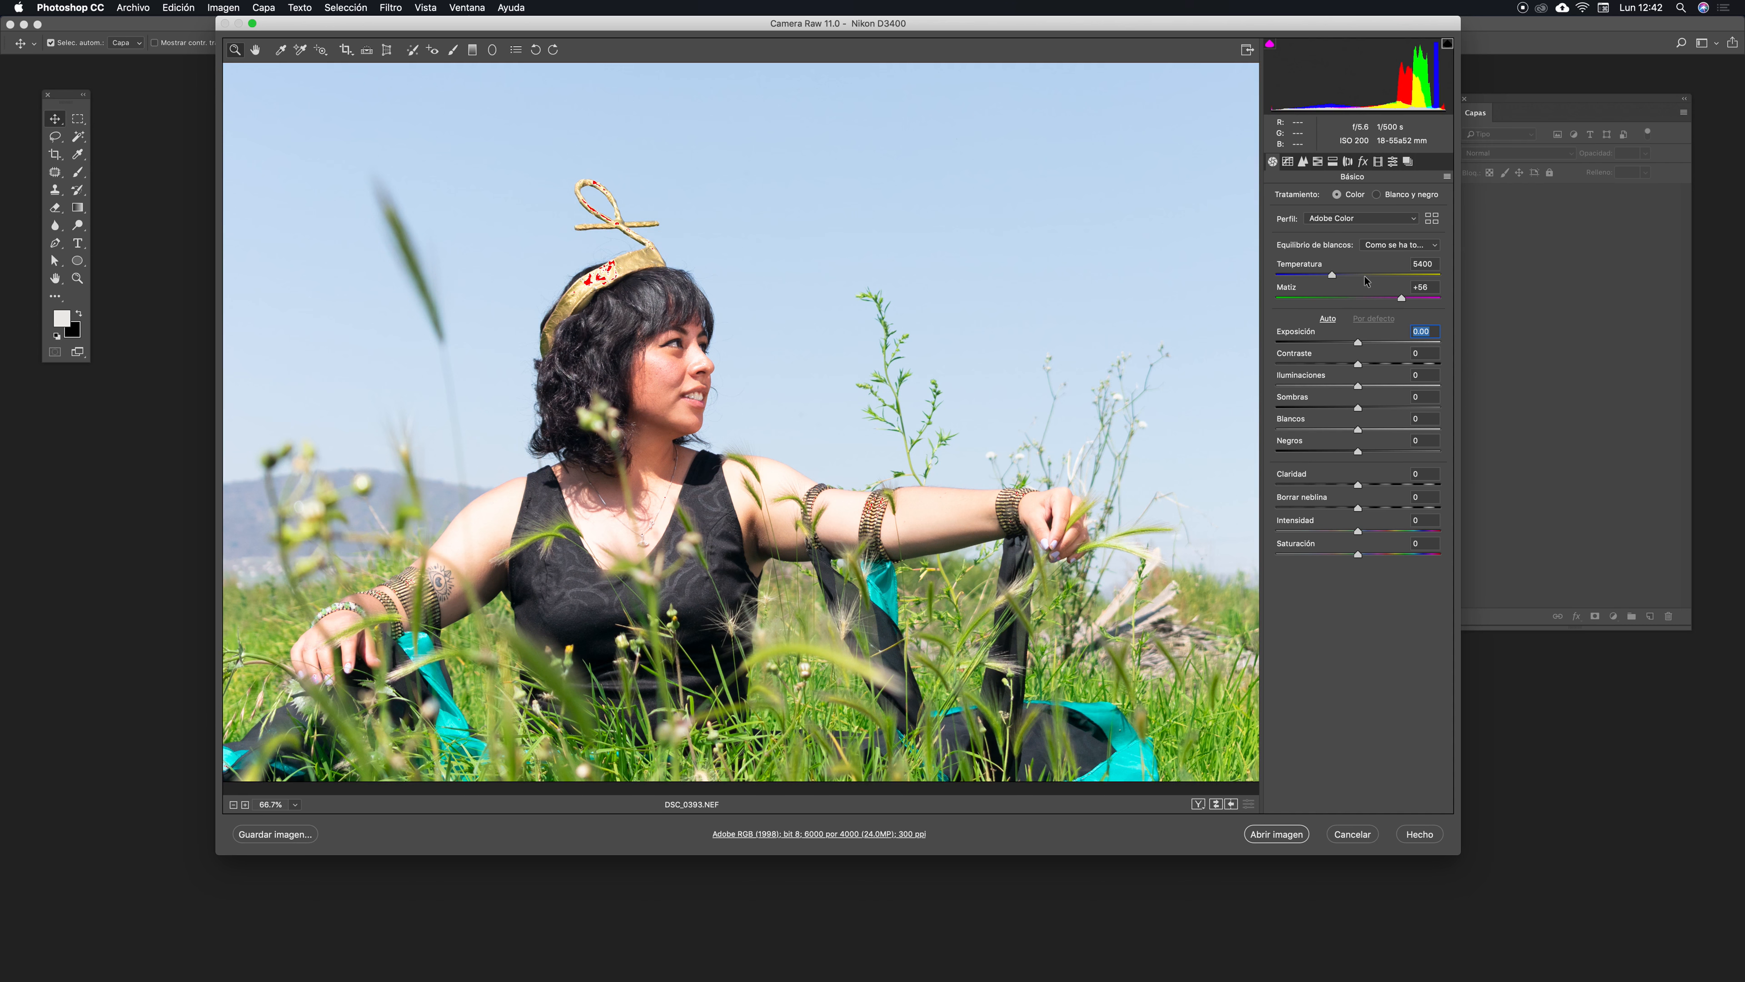
- Zoom into the crown and try an Exposure of about -2.85, then set Exposure back to 0
click(623, 298)
click(668, 260)
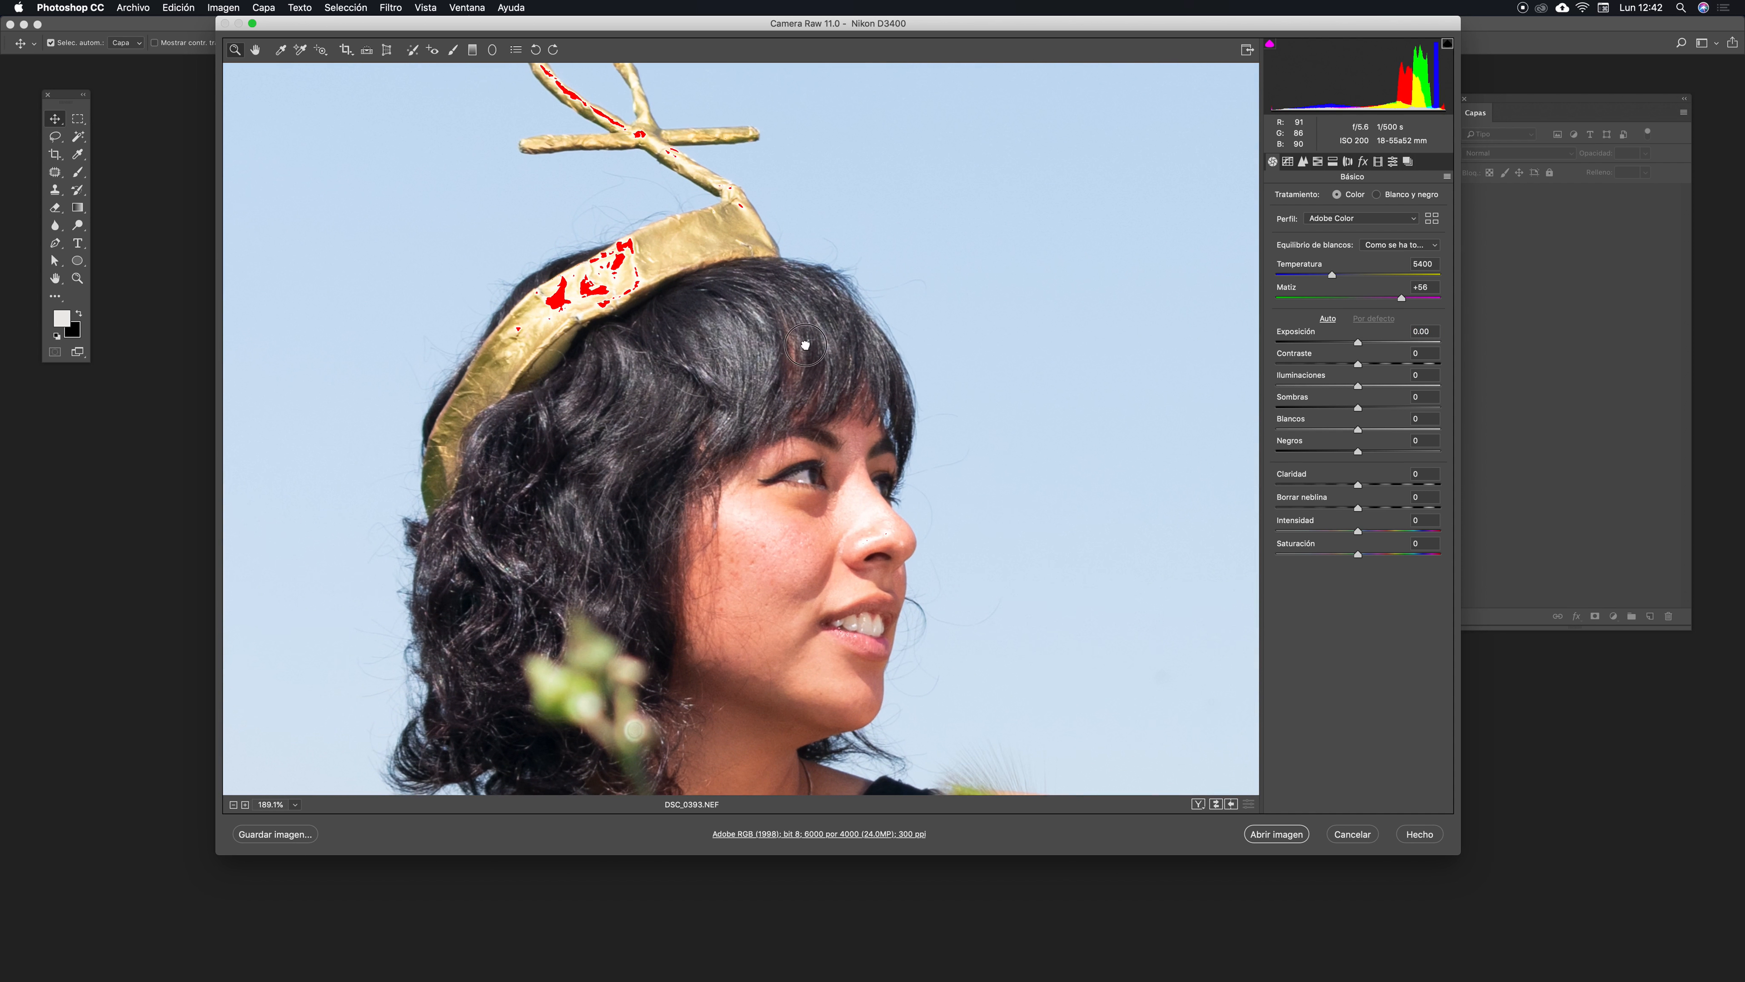
click(815, 527)
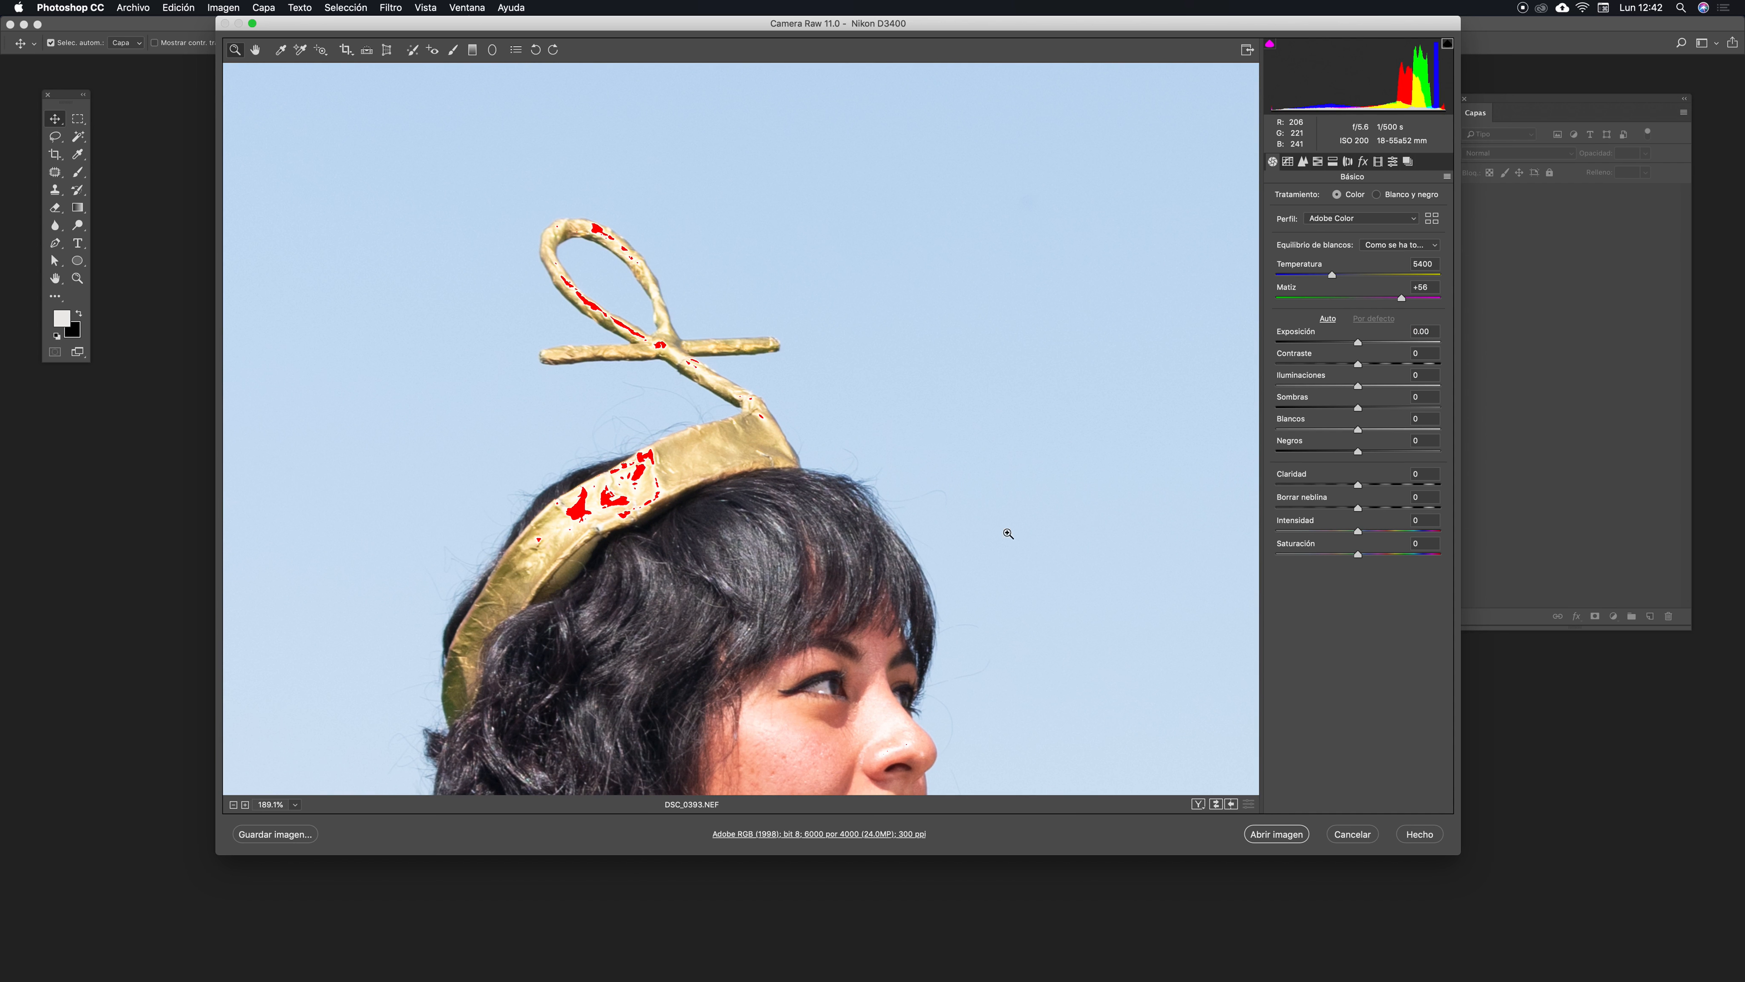
drag(983, 556, 1024, 439)
drag(1362, 347, 1310, 343)
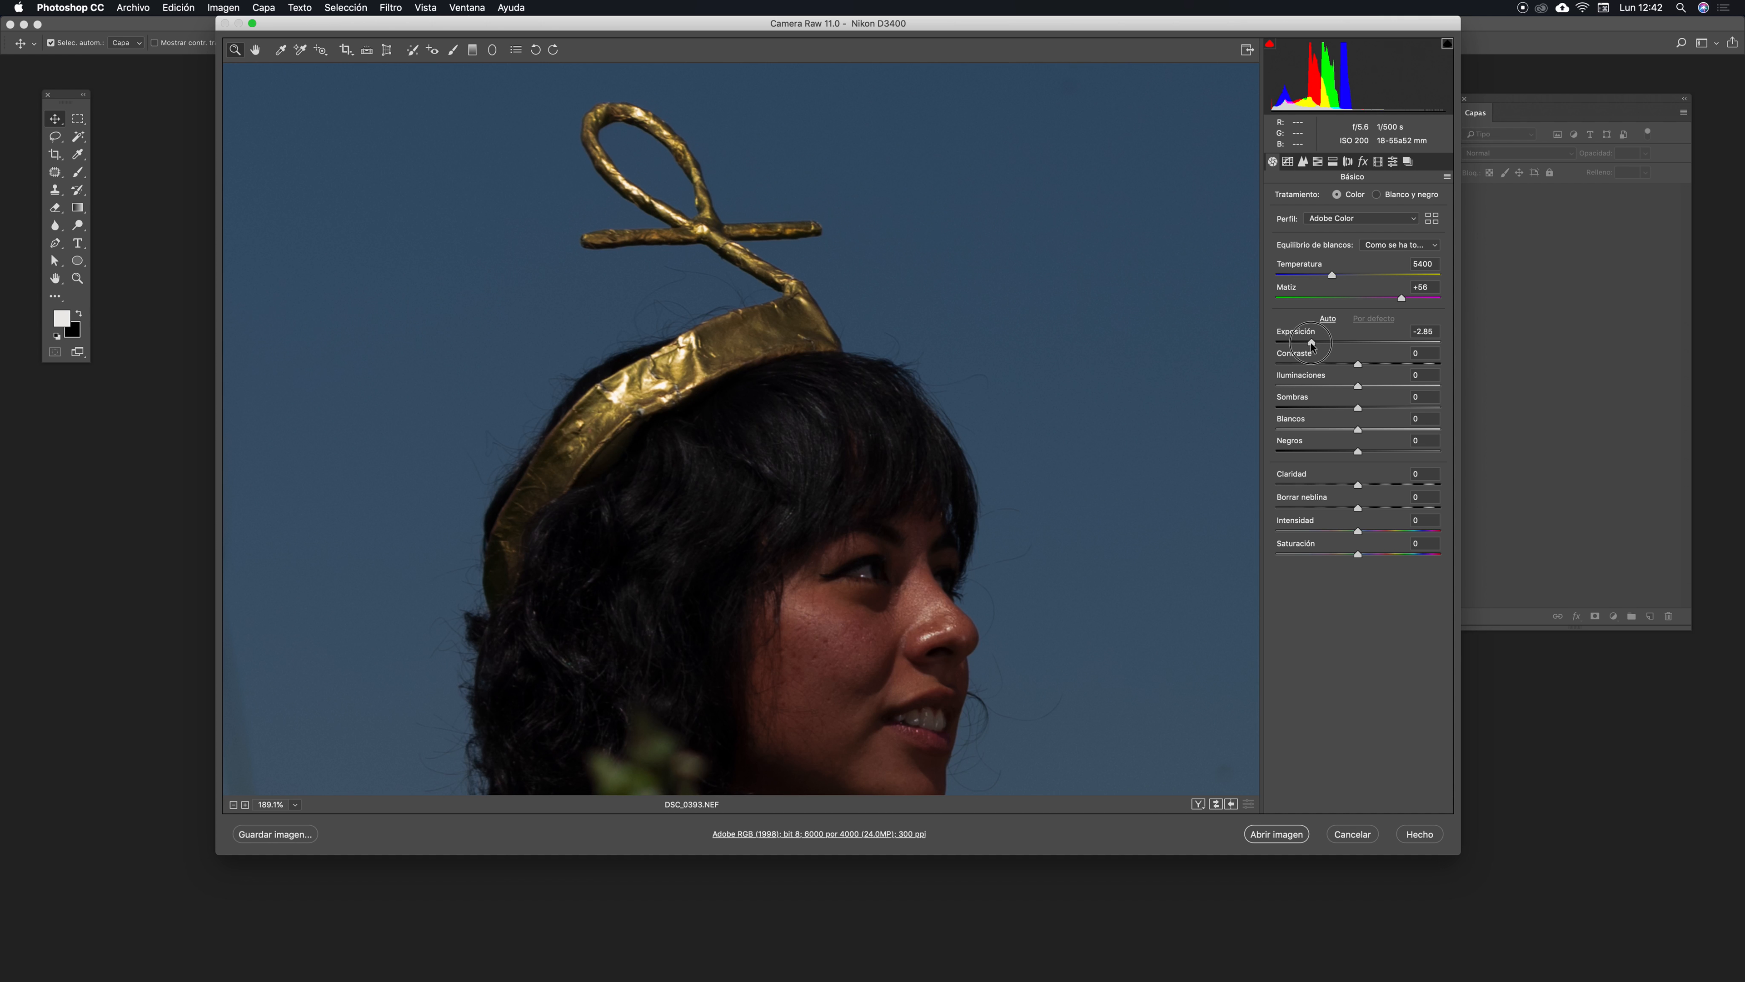
drag(1313, 342, 1361, 343)
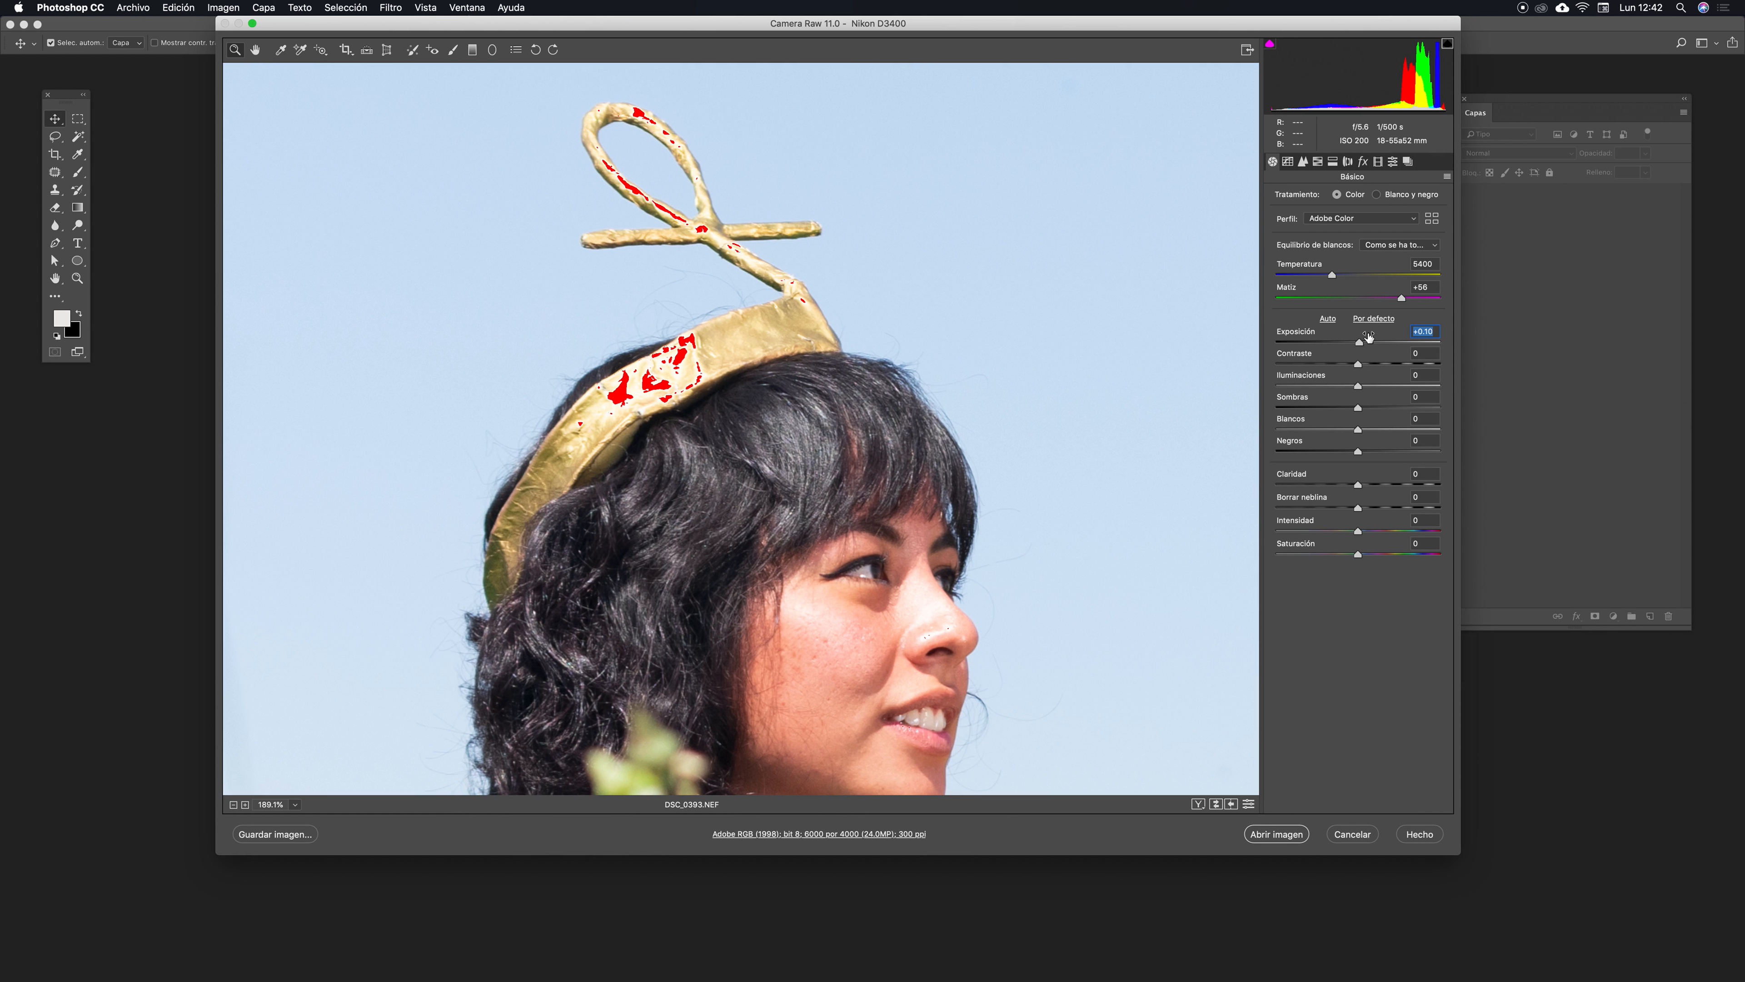
text(0)
key(Tab)
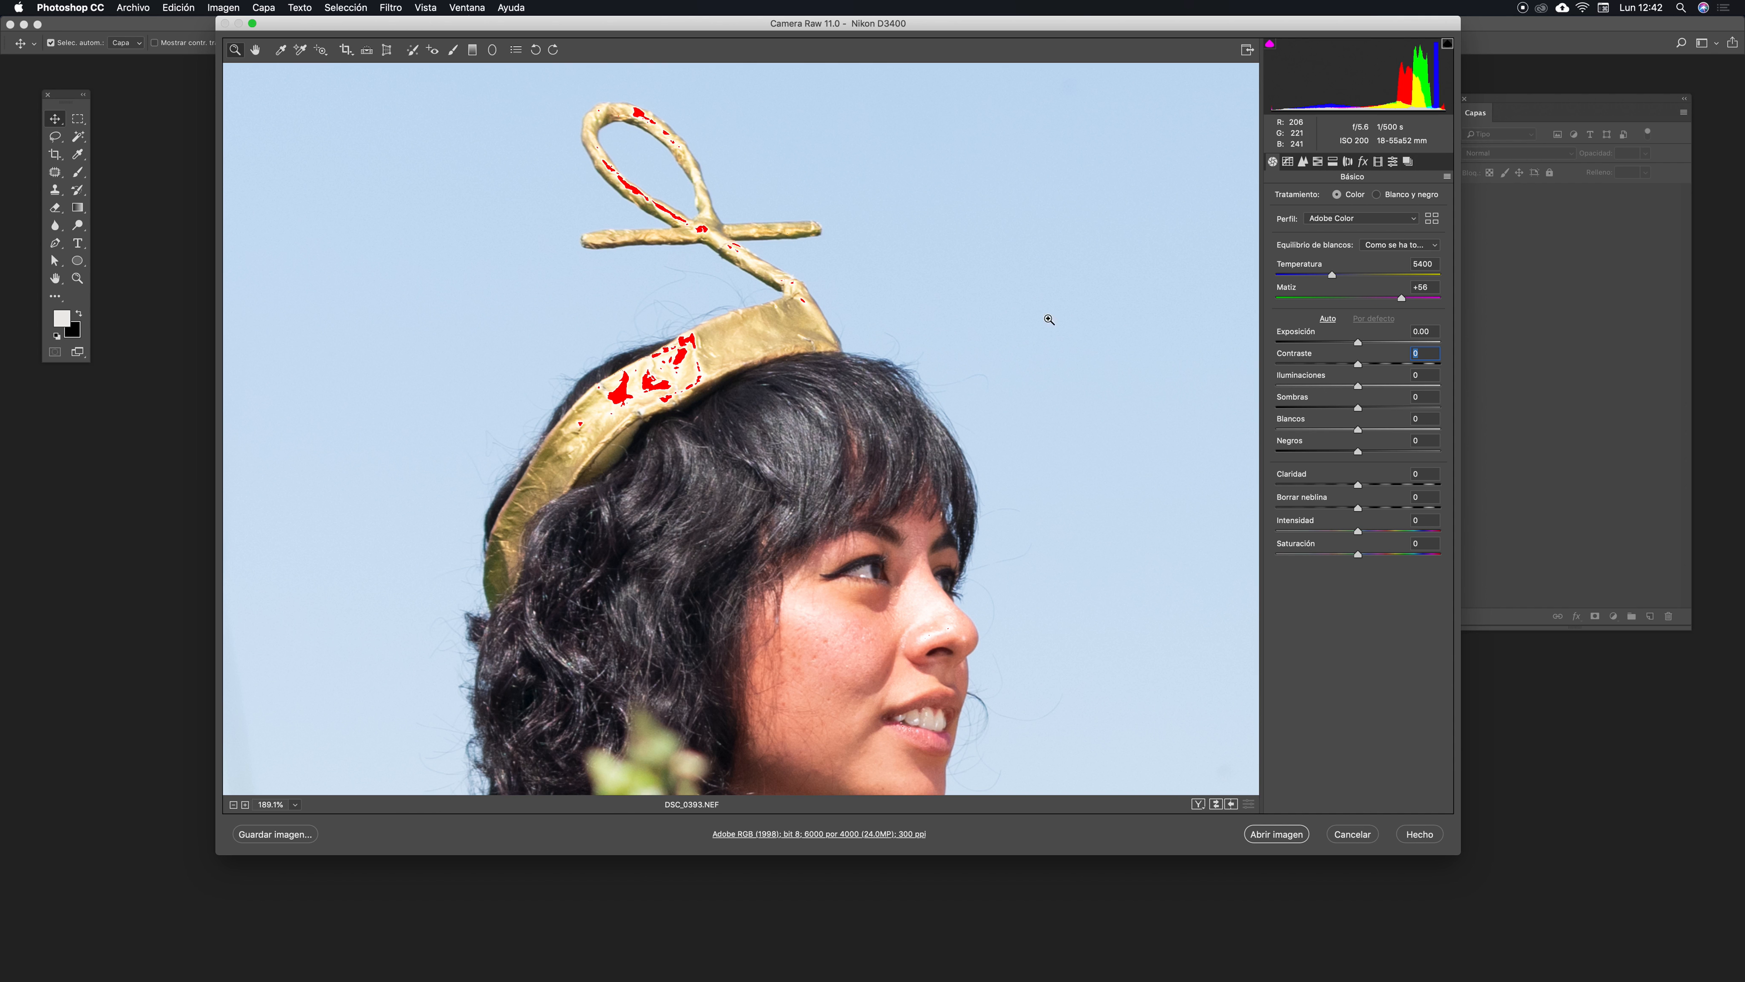
- Inspect the nose and crown highlights up close and lower Highlights to -66
drag(959, 537, 849, 509)
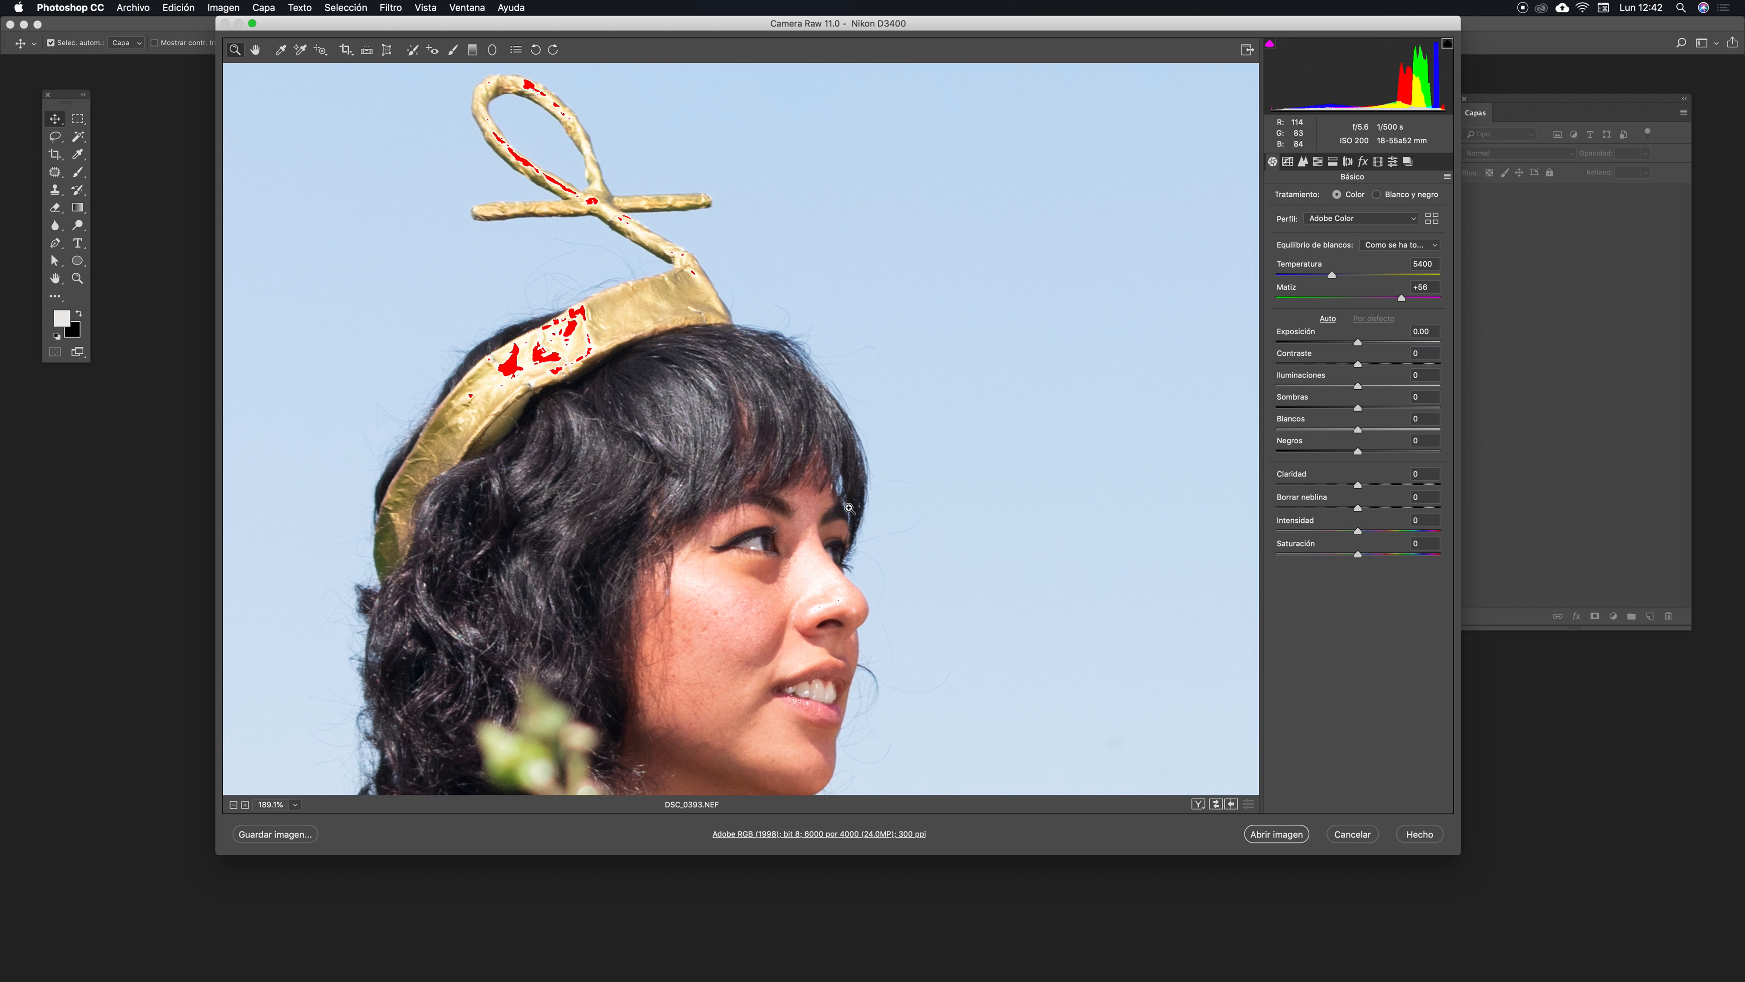
drag(788, 570, 1038, 378)
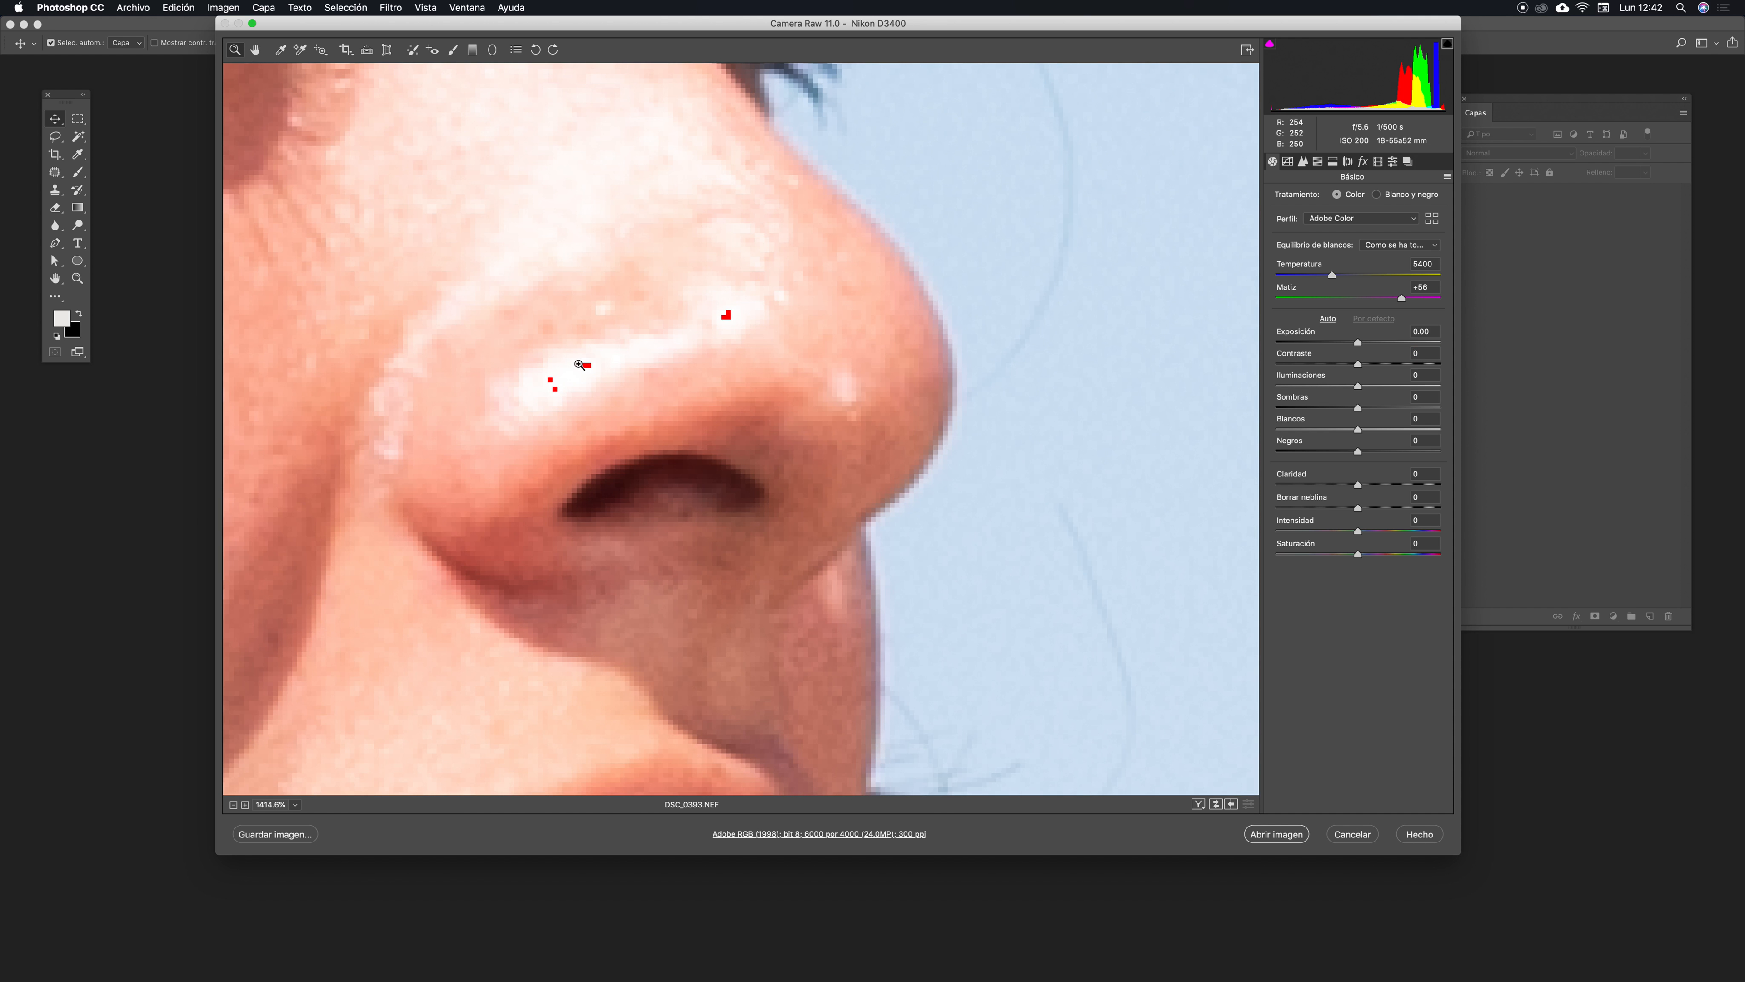
key(super+minus)
key(super+minus)
key(super+minus)
key(super+minus)
key(super+minus)
key(super+minus)
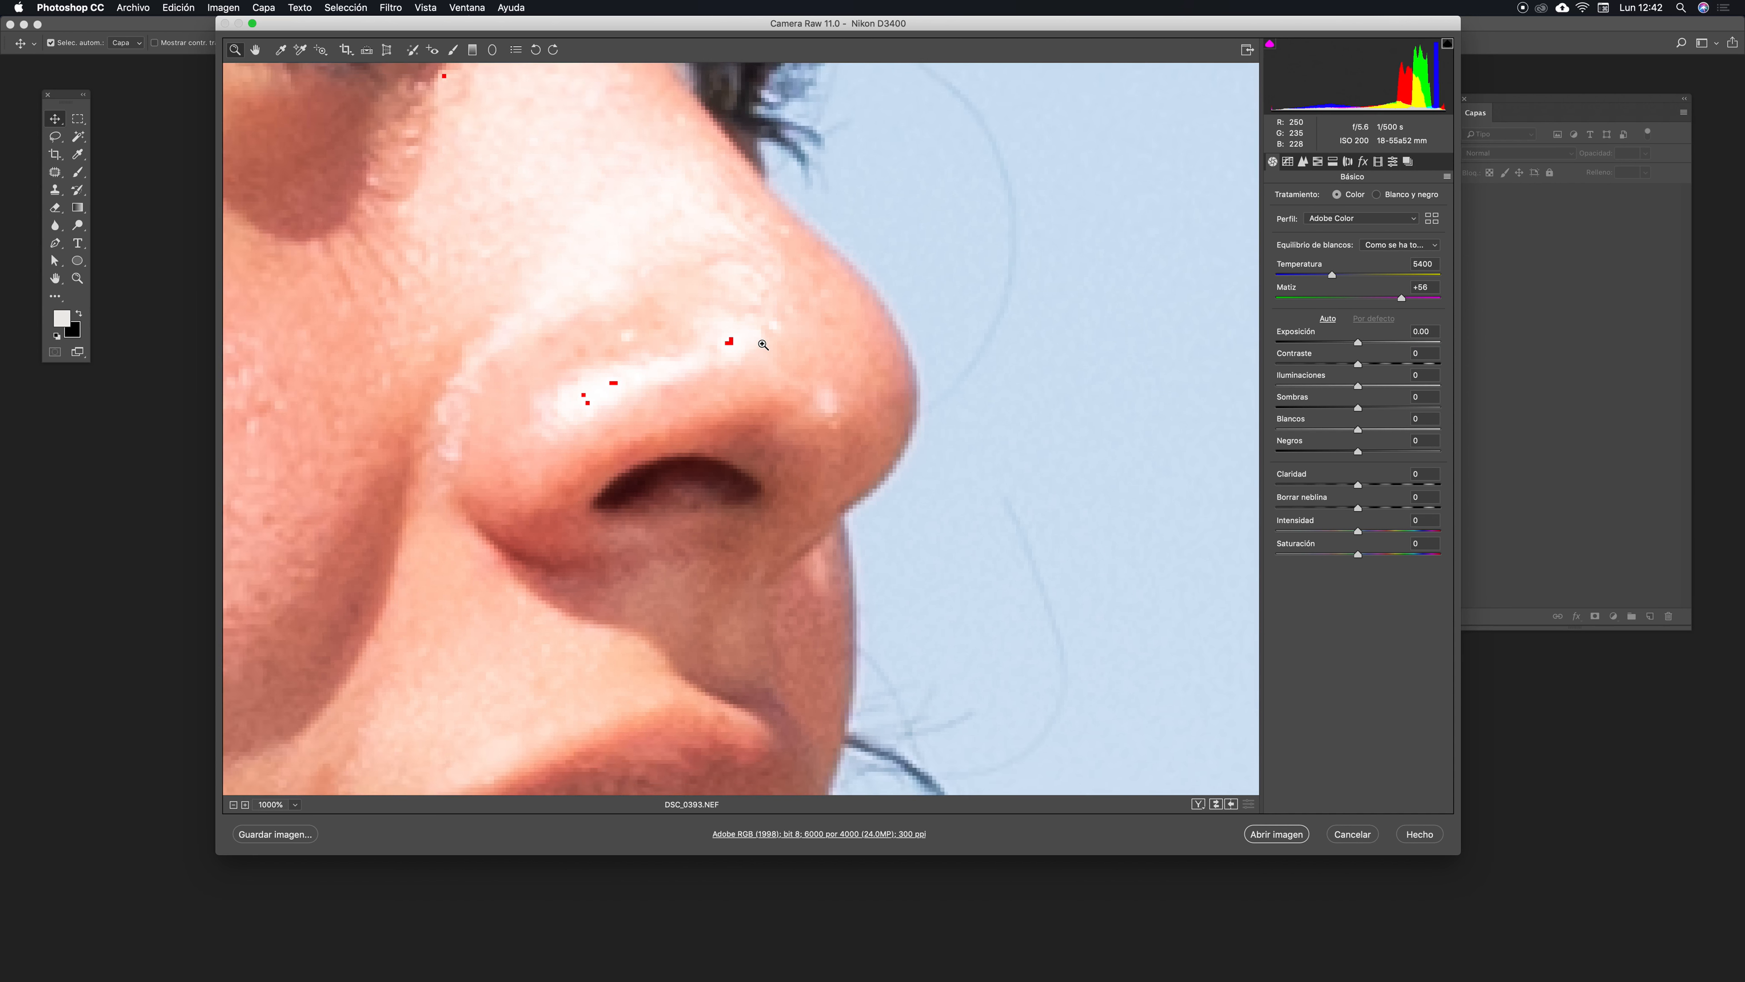
drag(770, 356, 1306, 690)
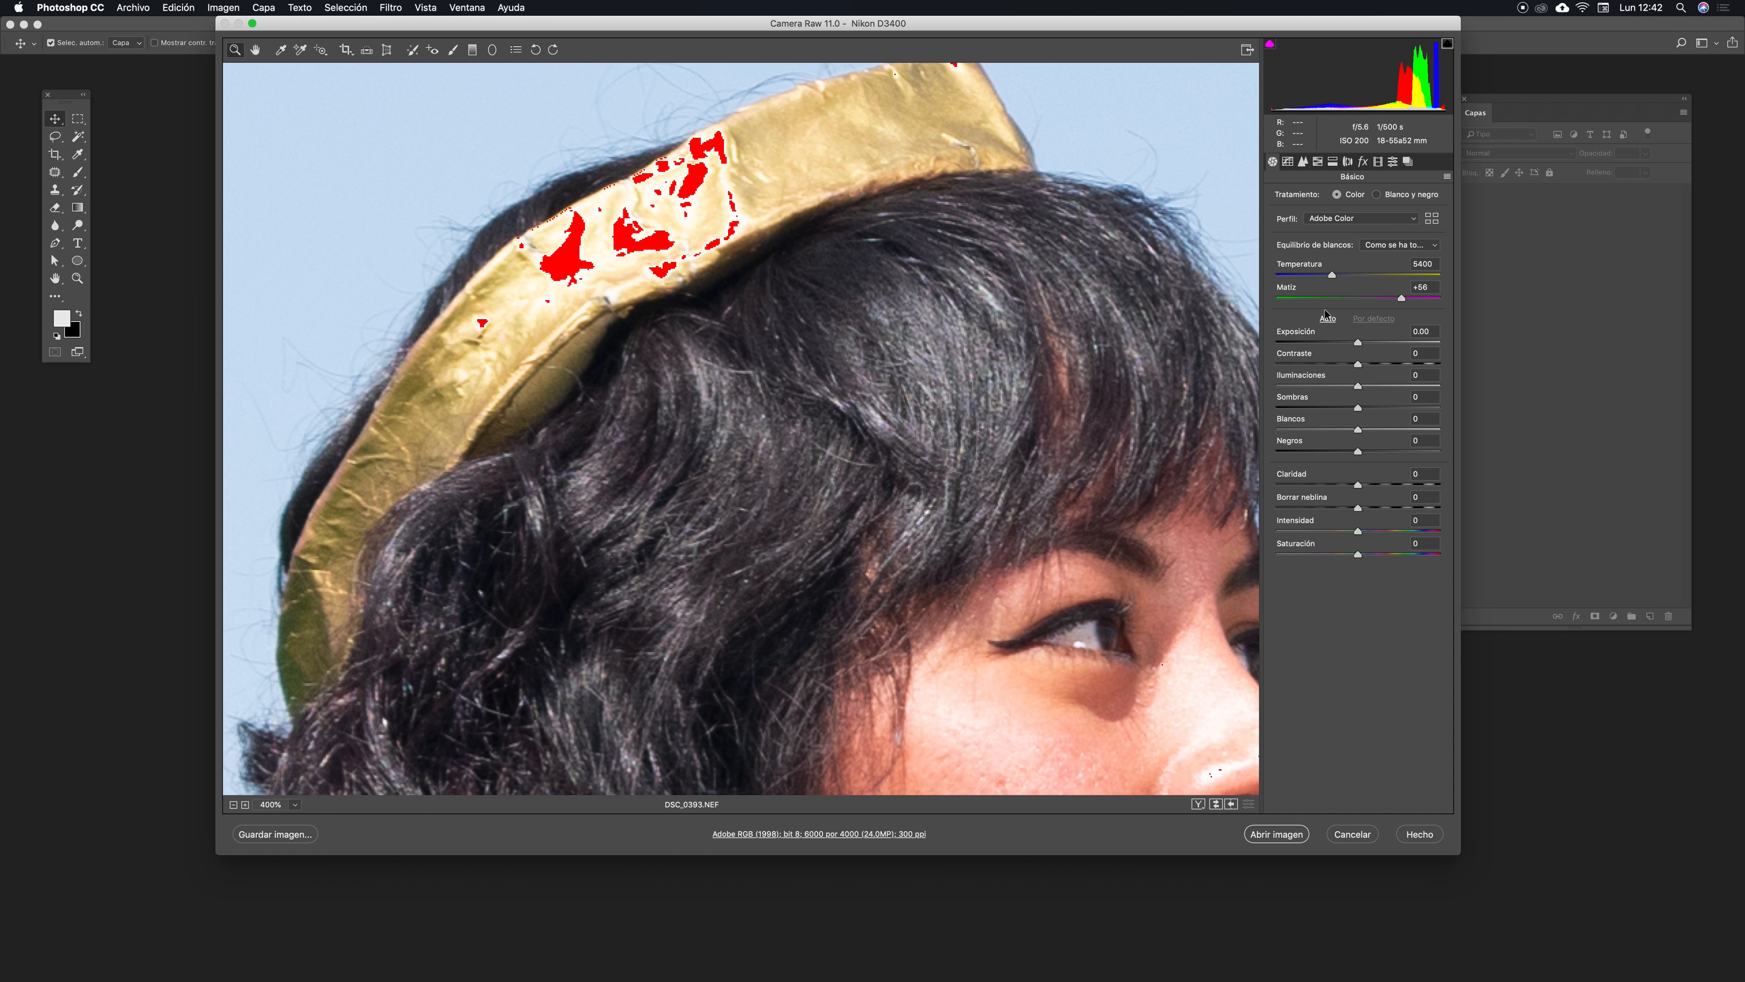
click(1305, 386)
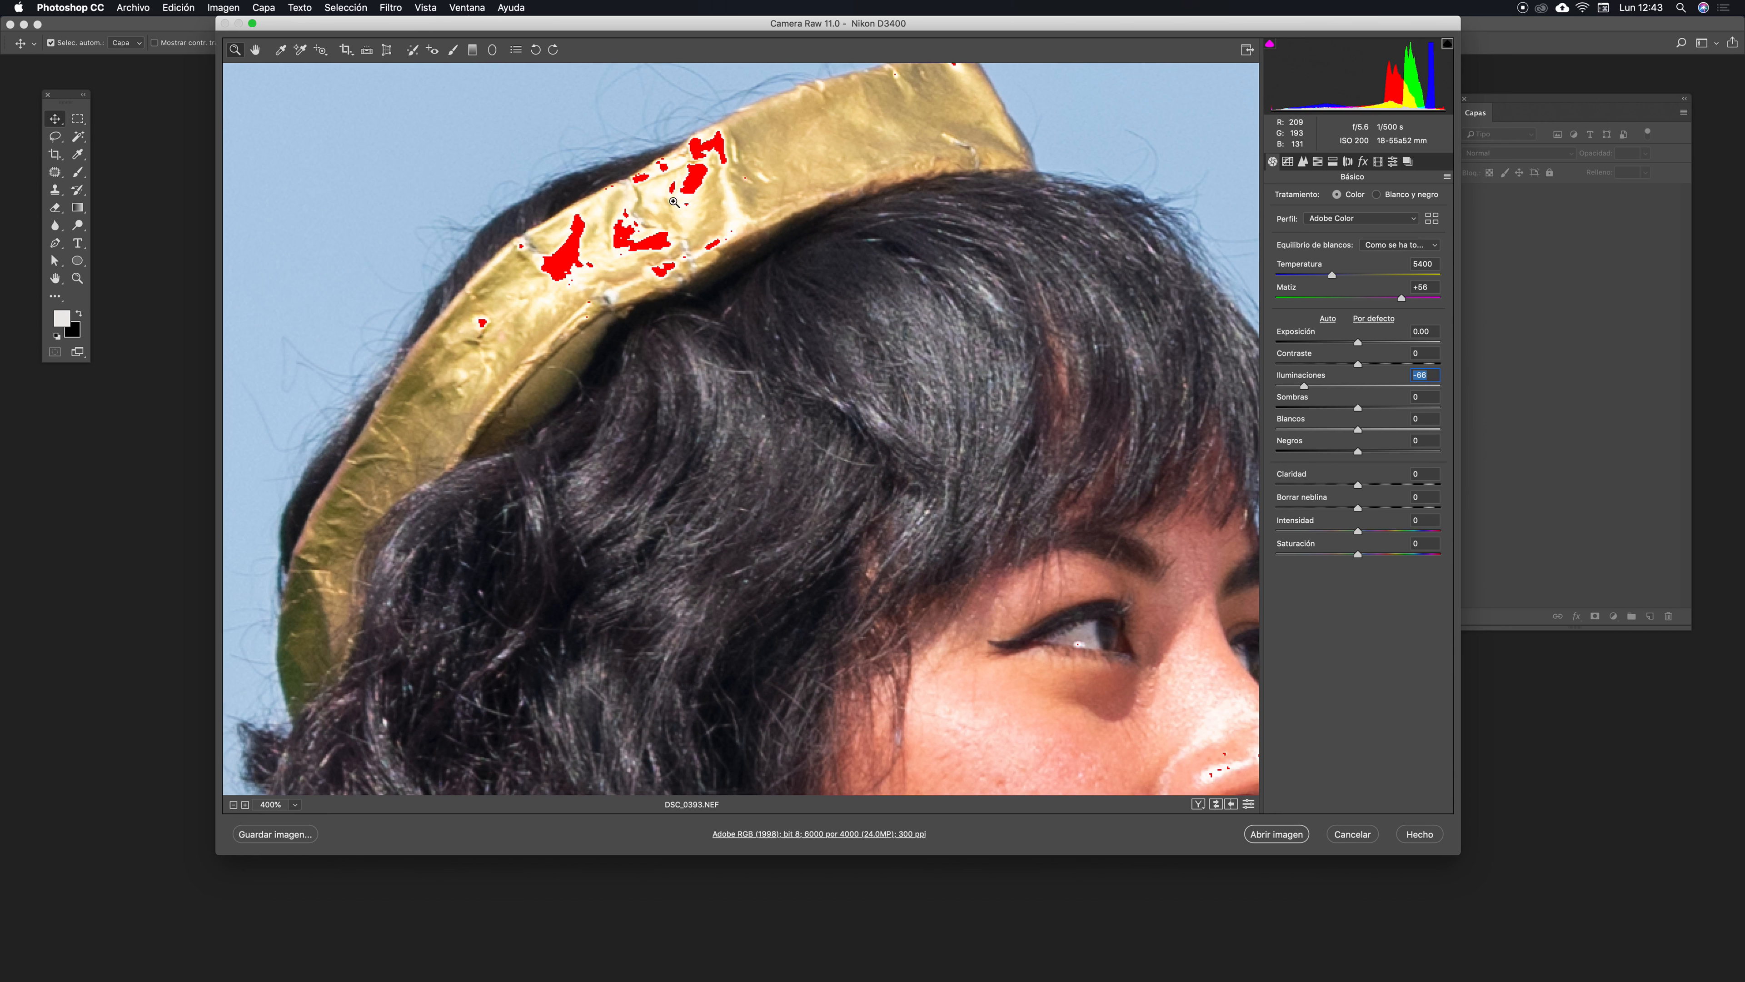
scroll(715, 214, up, 4)
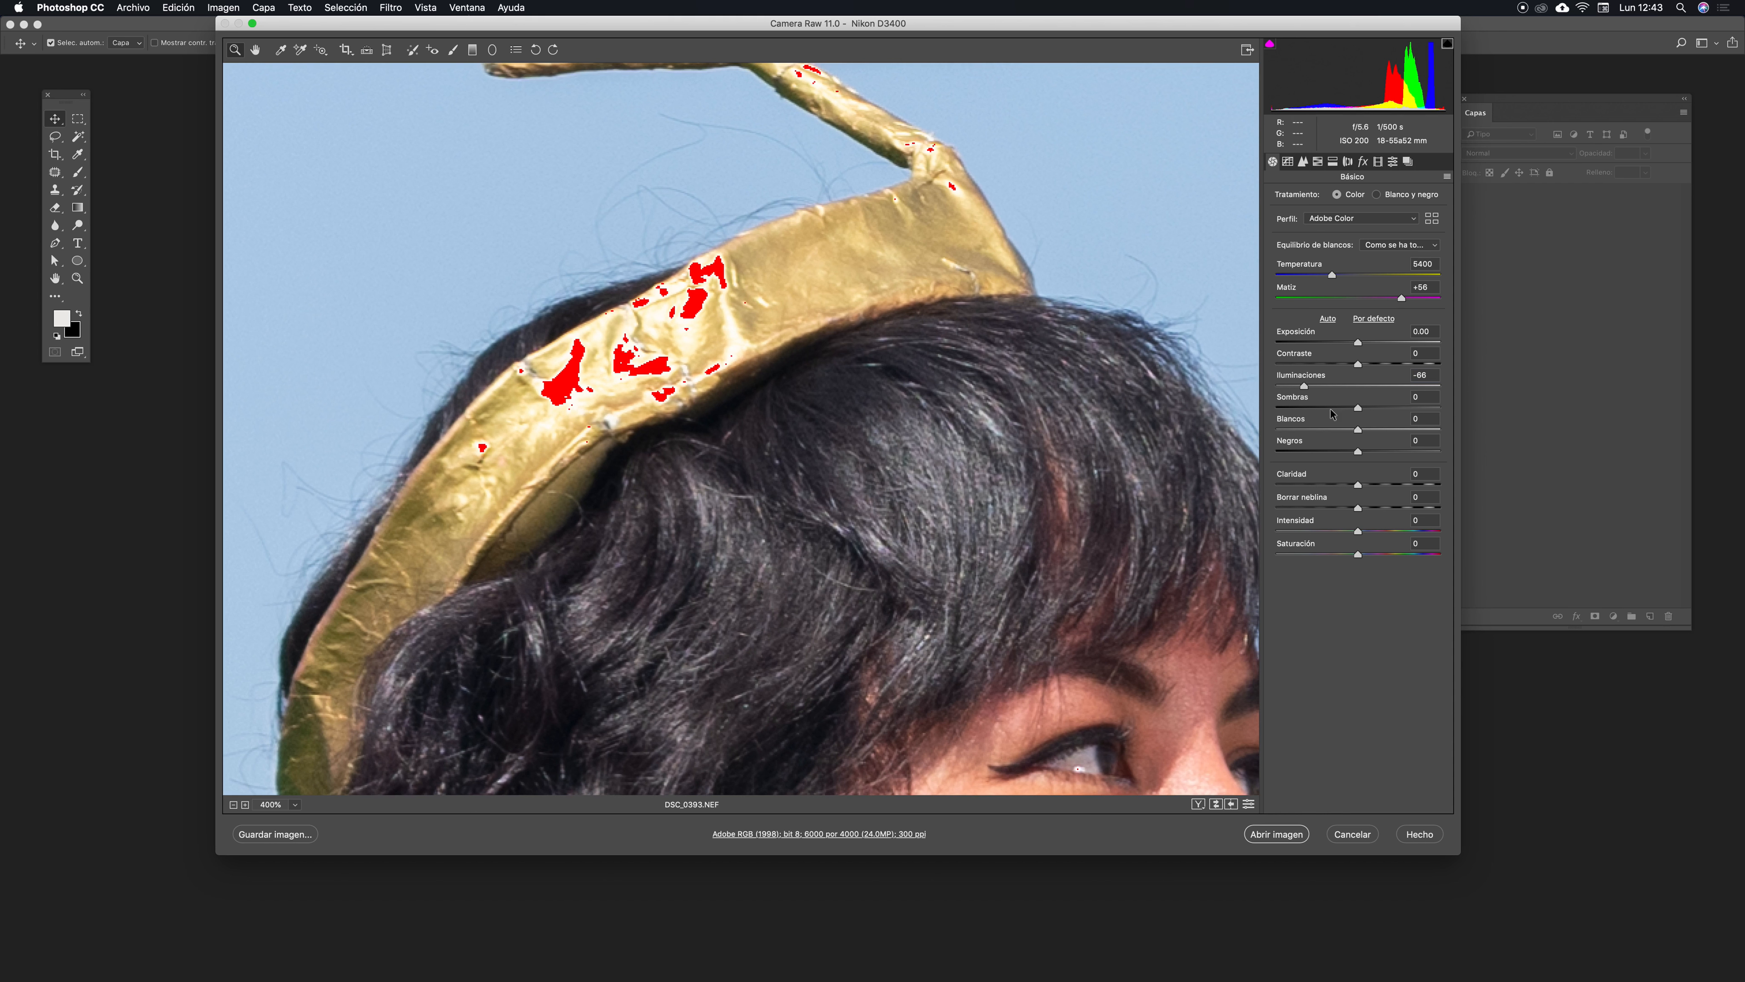
scroll(921, 392, down, 1)
scroll(921, 392, up, 3)
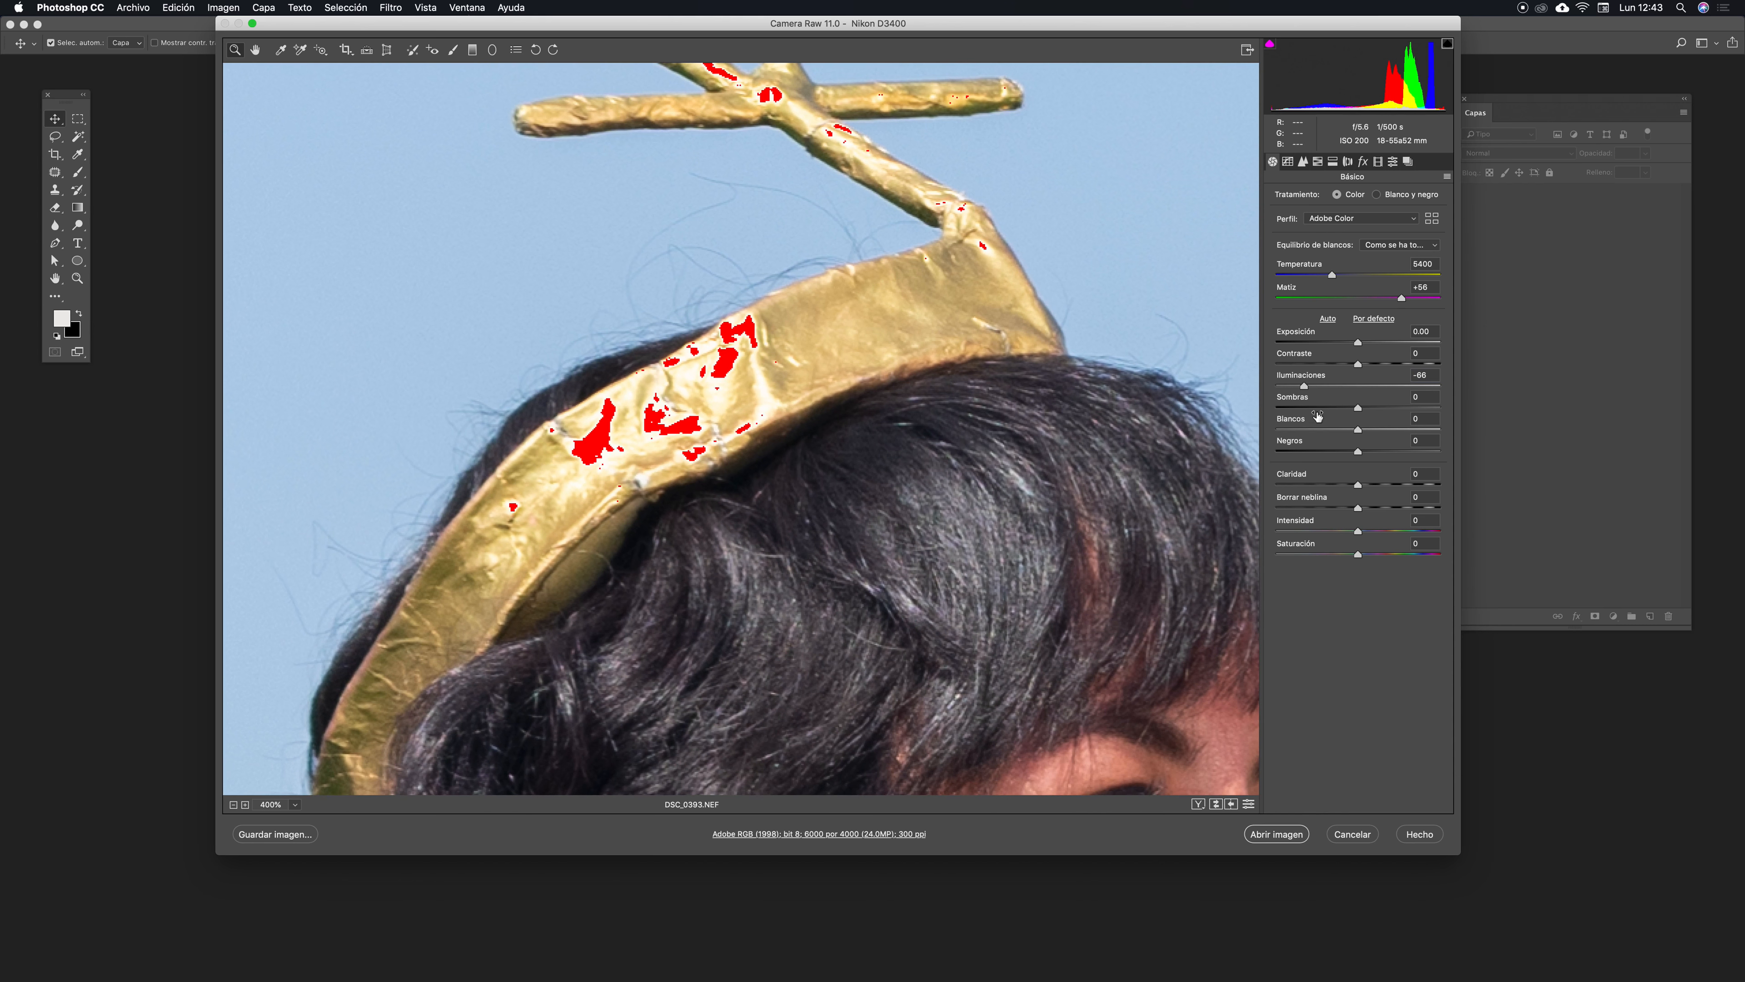
key(super+minus)
key(super+minus)
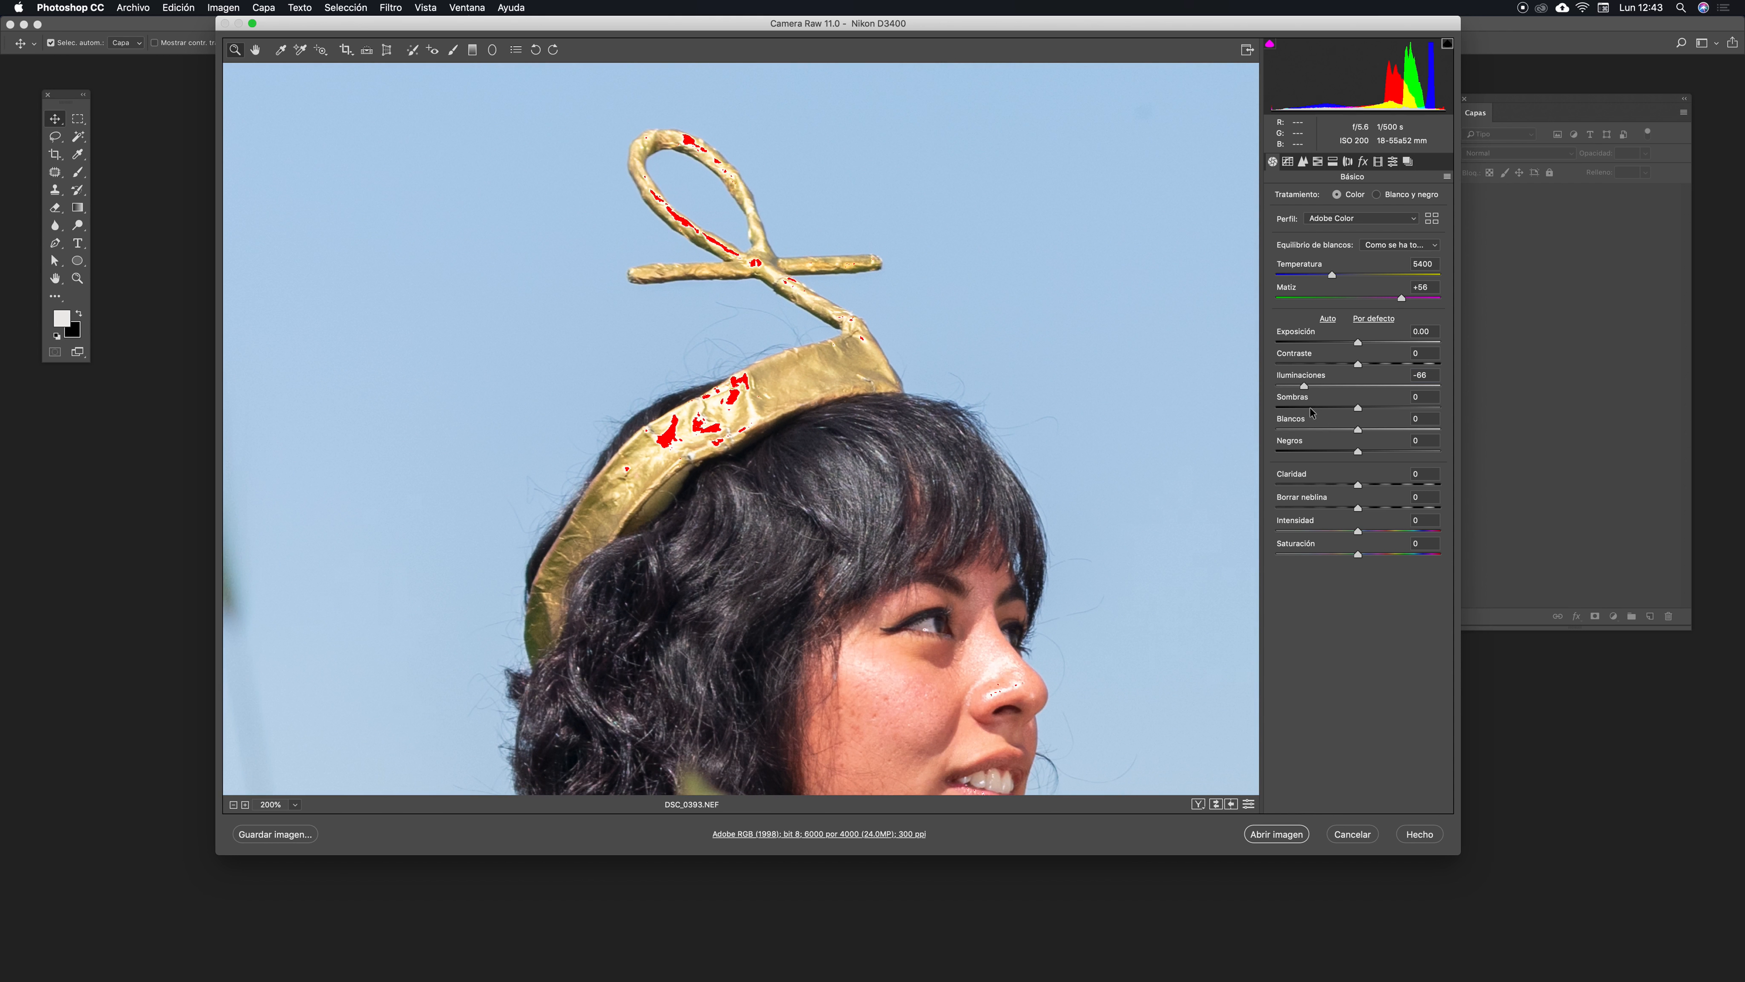
drag(895, 510, 892, 318)
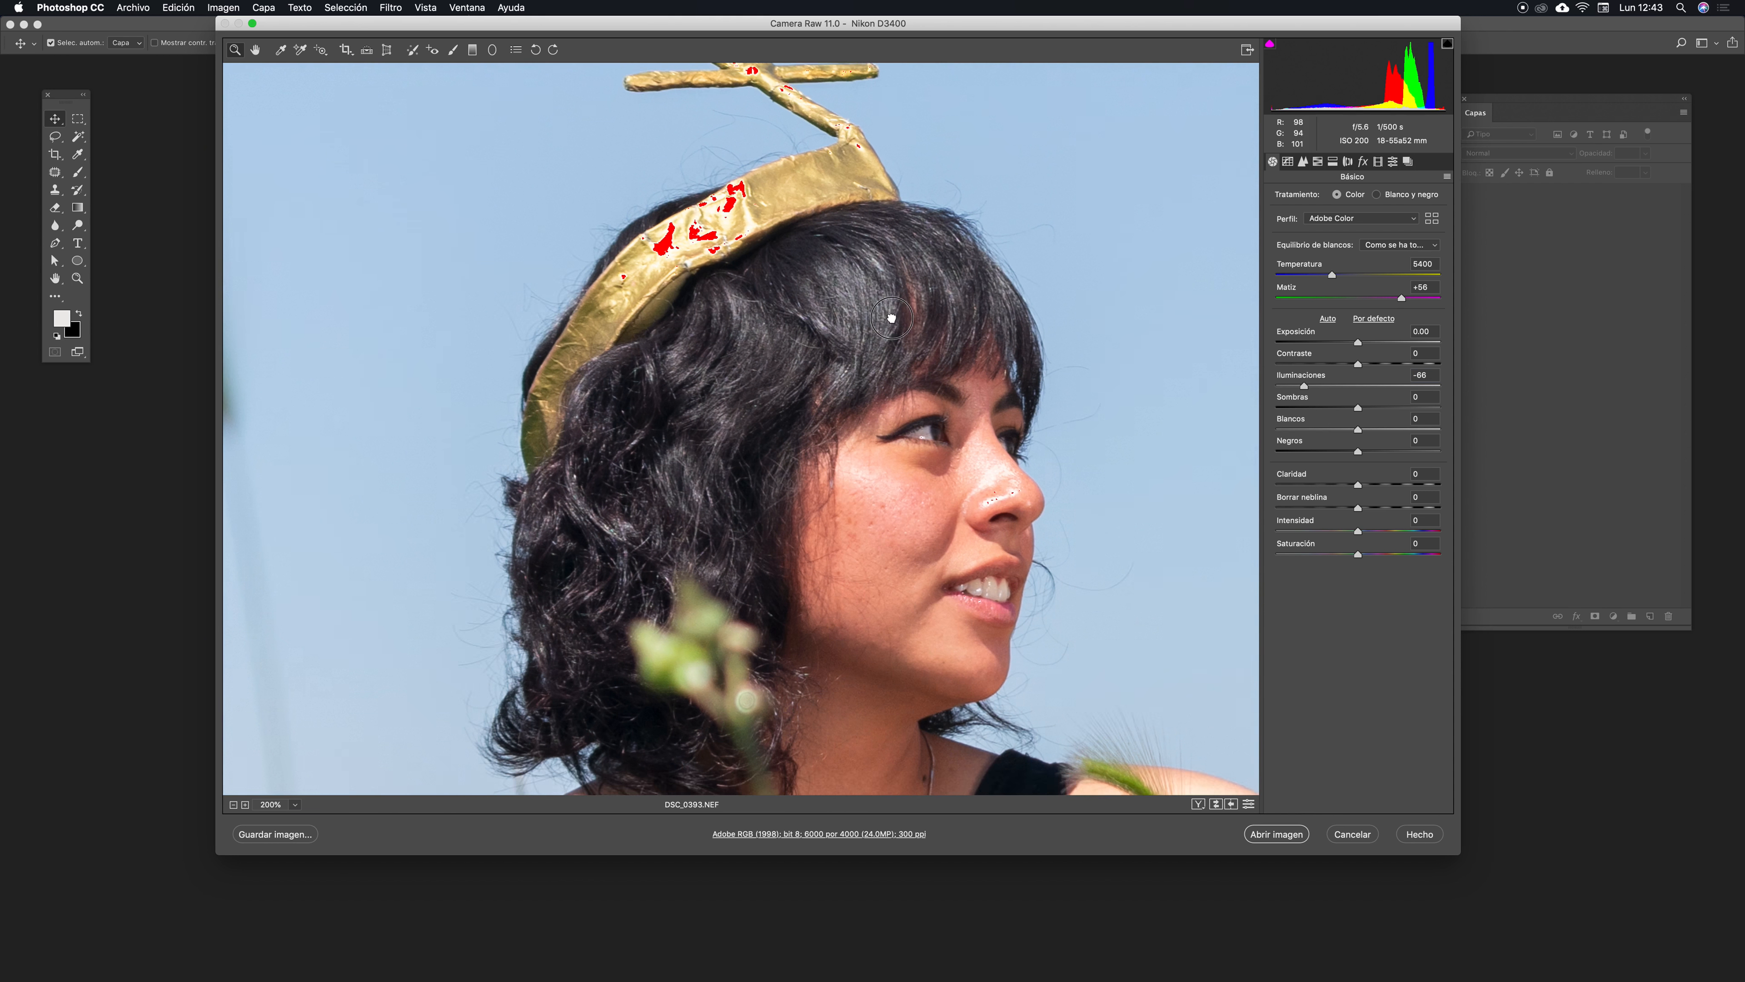
- Lower Whites to -83, reframe the portrait at 100%, and ease Highlights to -63
click(1306, 429)
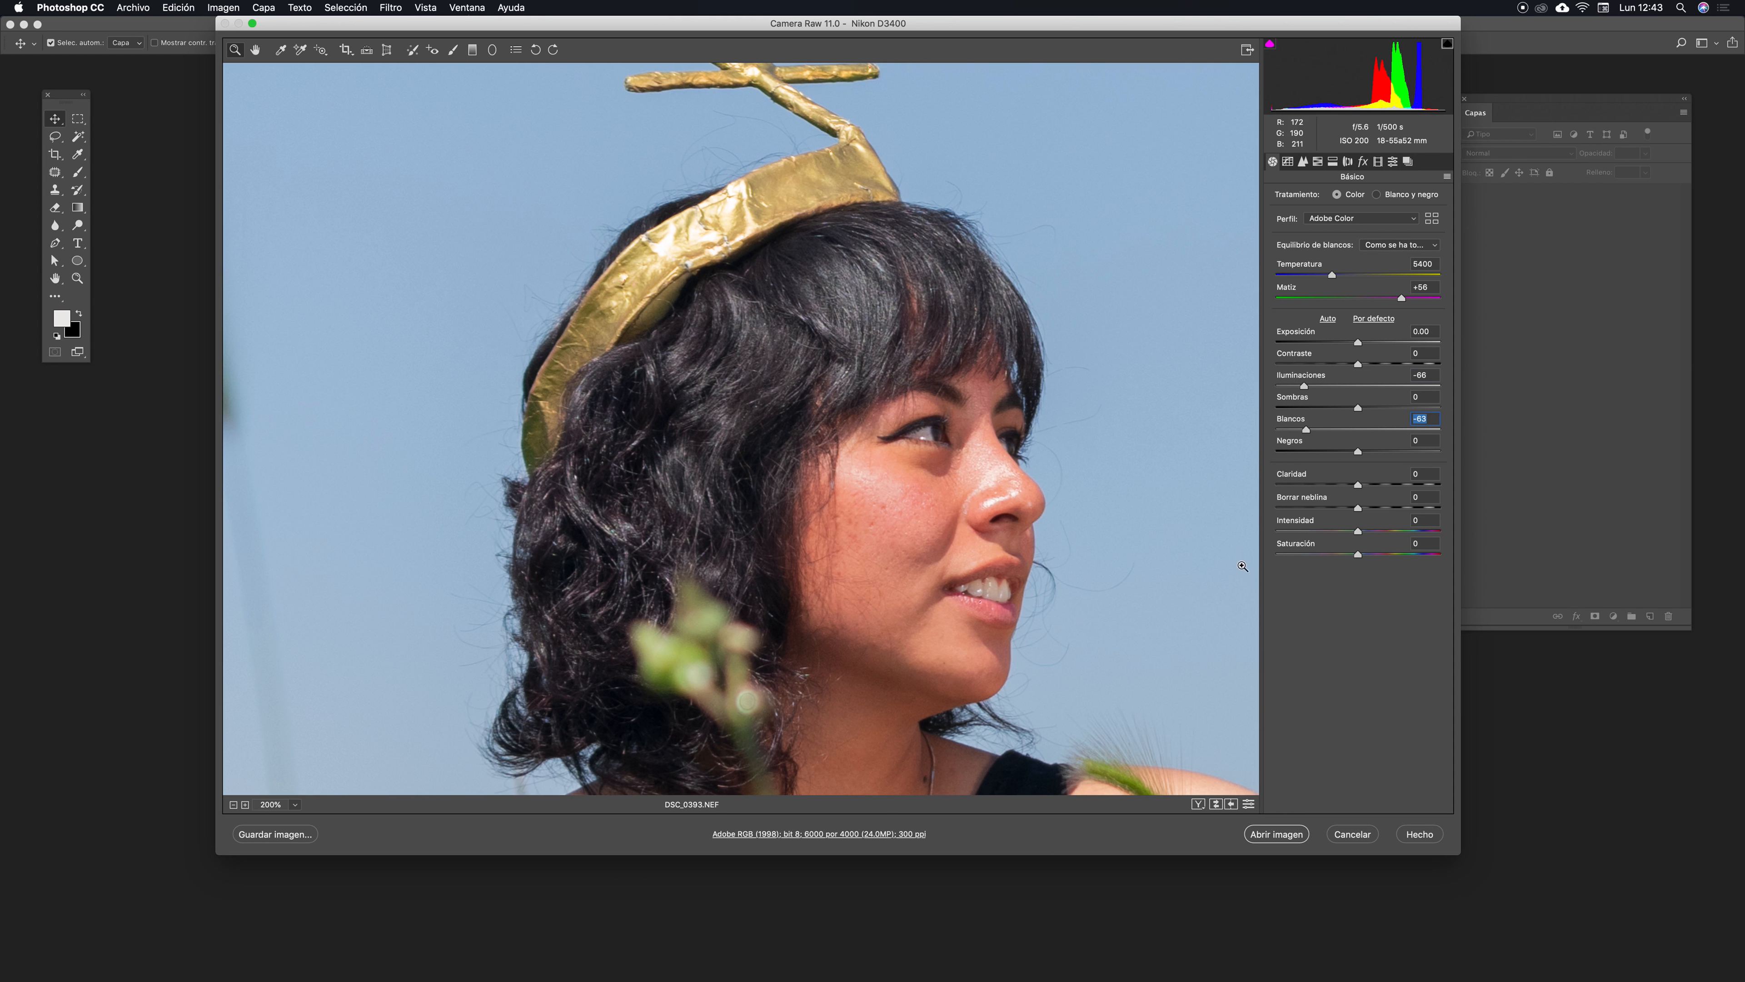
drag(879, 386, 726, 429)
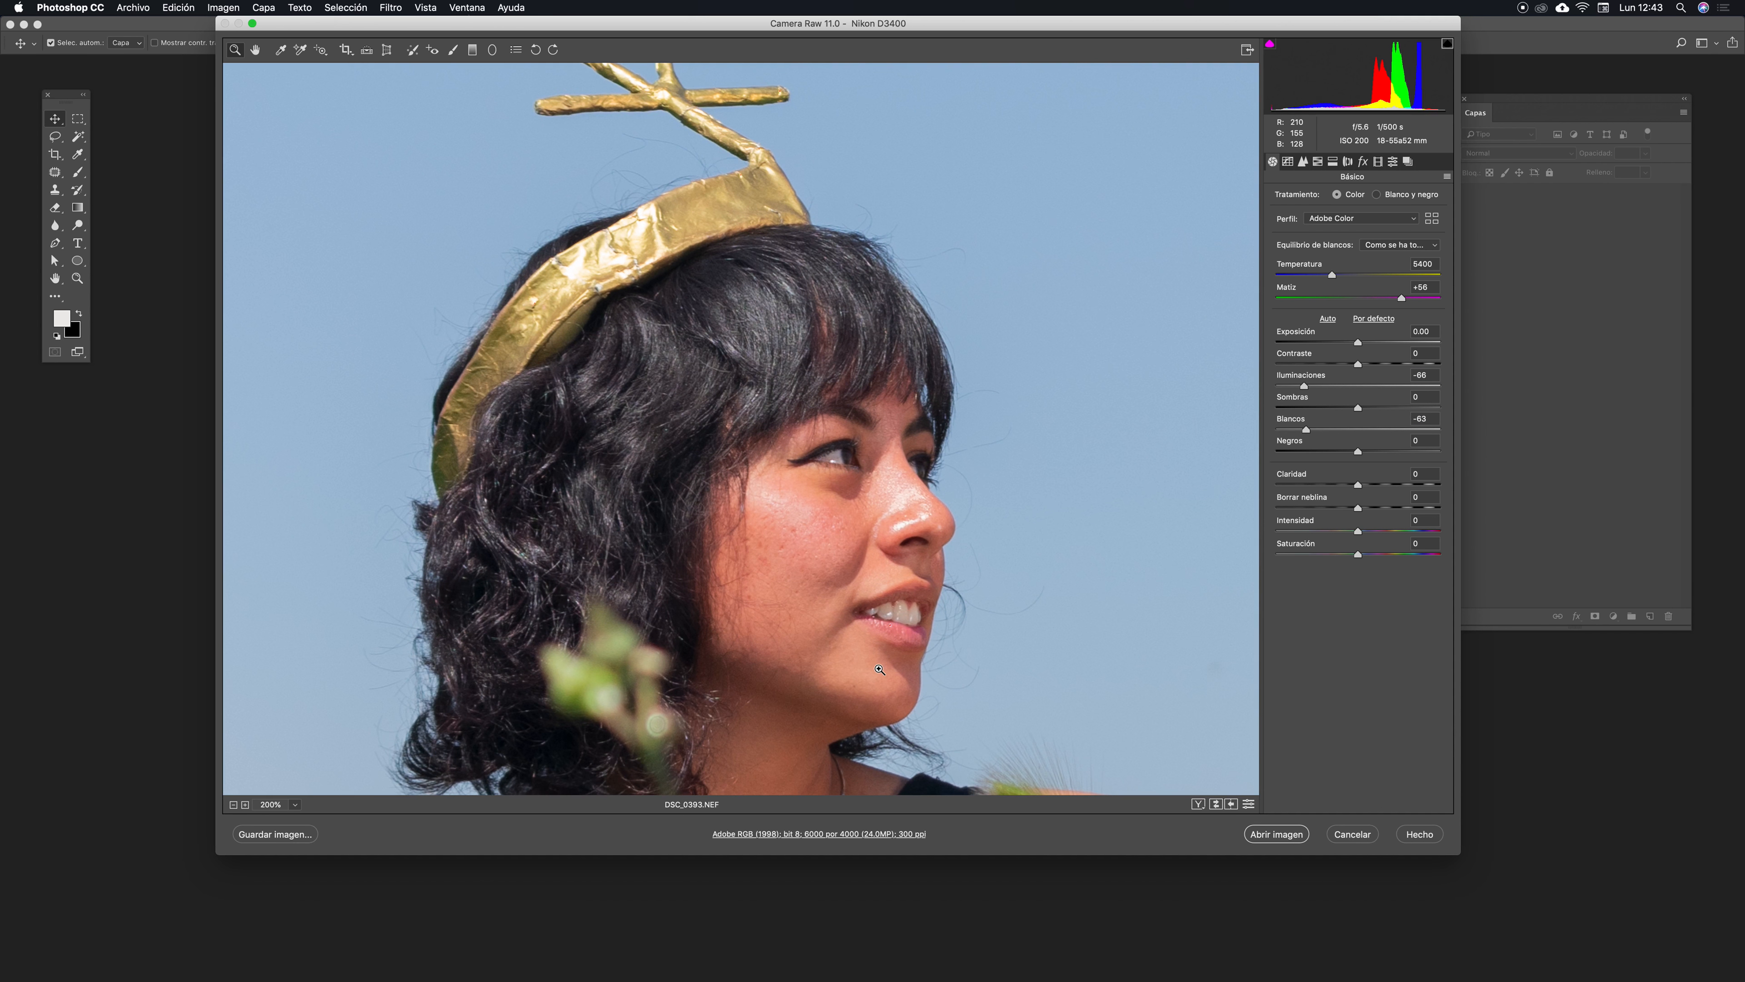
alt+click(879, 669)
mouse_move(959, 673)
mouse_down()
mouse_move(655, 329)
mouse_move(686, 327)
mouse_move(619, 385)
mouse_move(659, 440)
mouse_move(651, 484)
mouse_move(522, 471)
mouse_up()
drag(304, 354, 947, 491)
drag(775, 413, 977, 510)
mouse_move(736, 519)
mouse_down()
mouse_move(941, 596)
mouse_move(1187, 379)
mouse_up()
drag(1014, 383, 878, 535)
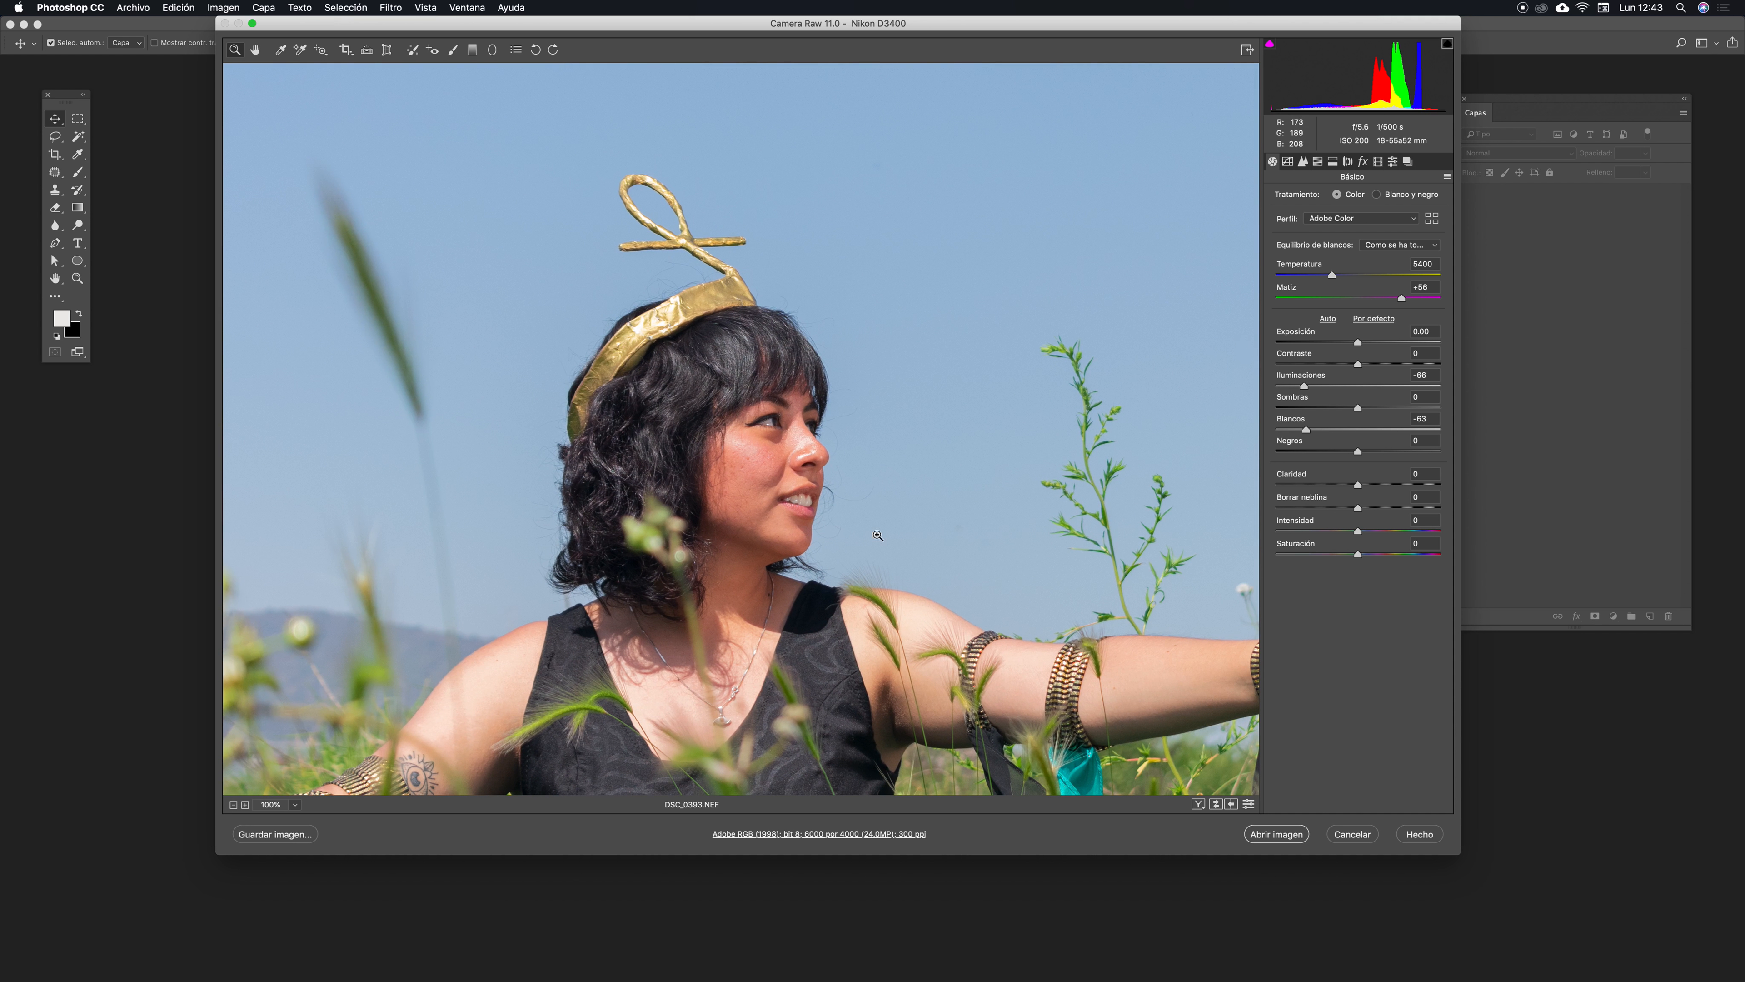
drag(1305, 387, 1314, 430)
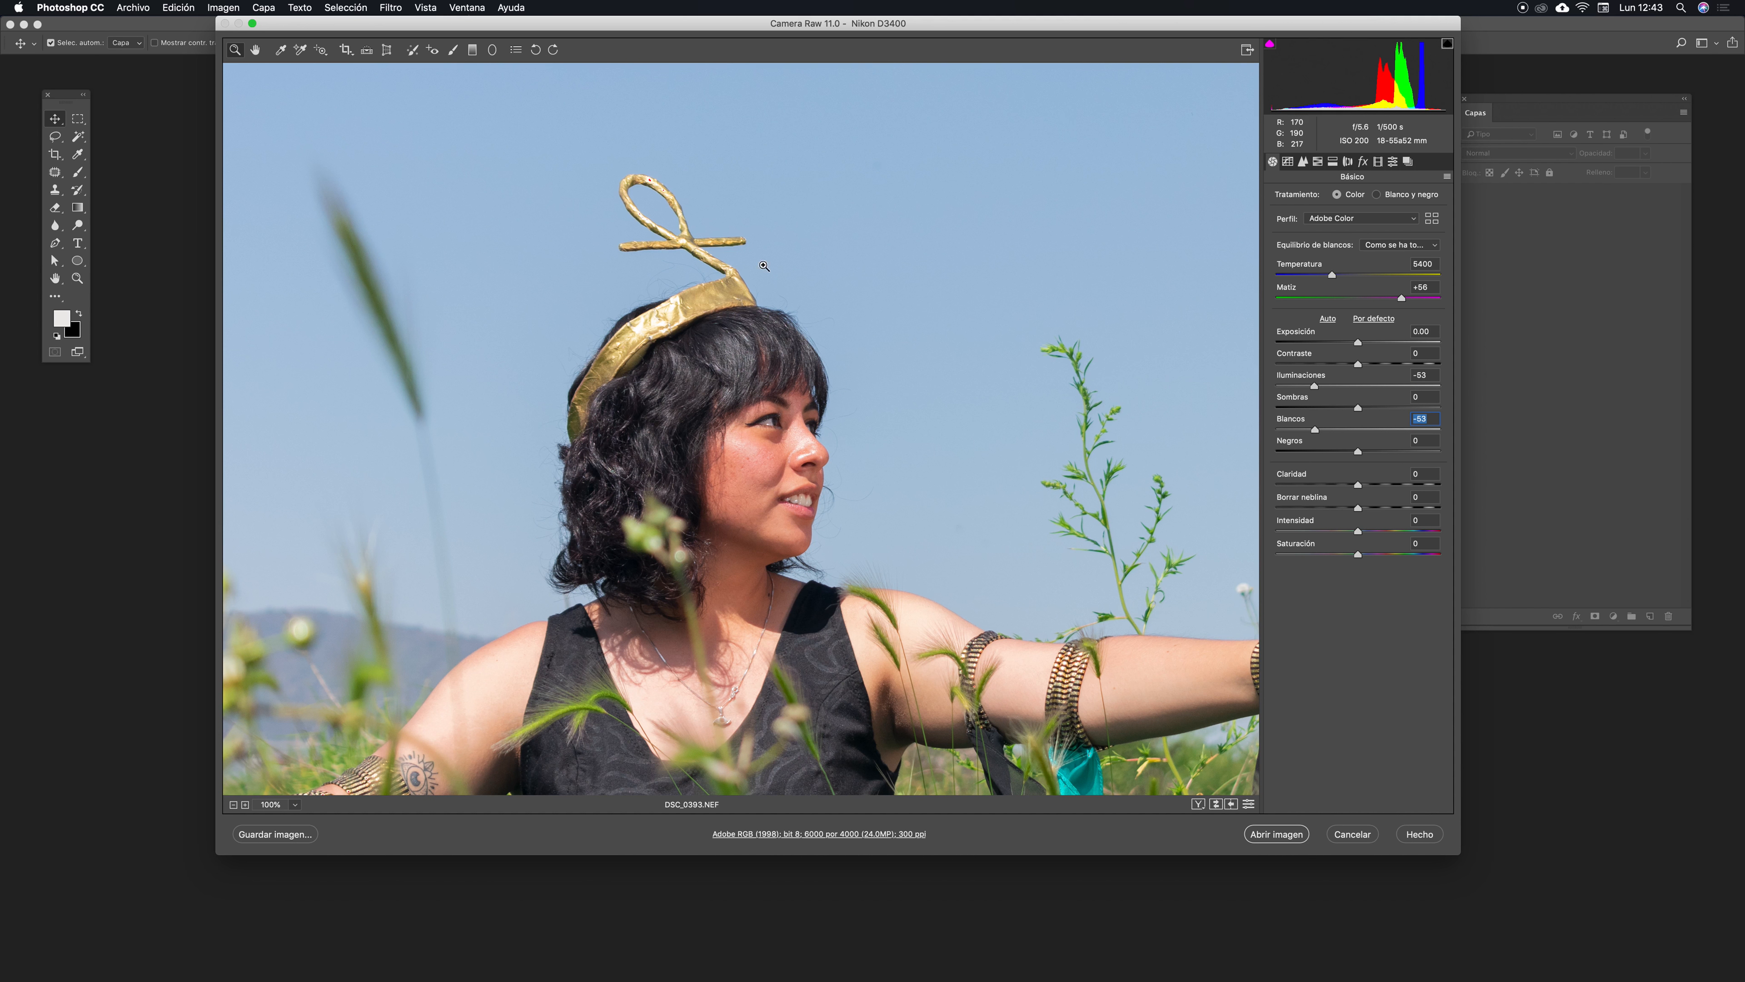
- Zoom into the crown ornament and retune Whites to -65 while checking the clipped highlights on the gold
drag(642, 180, 740, 145)
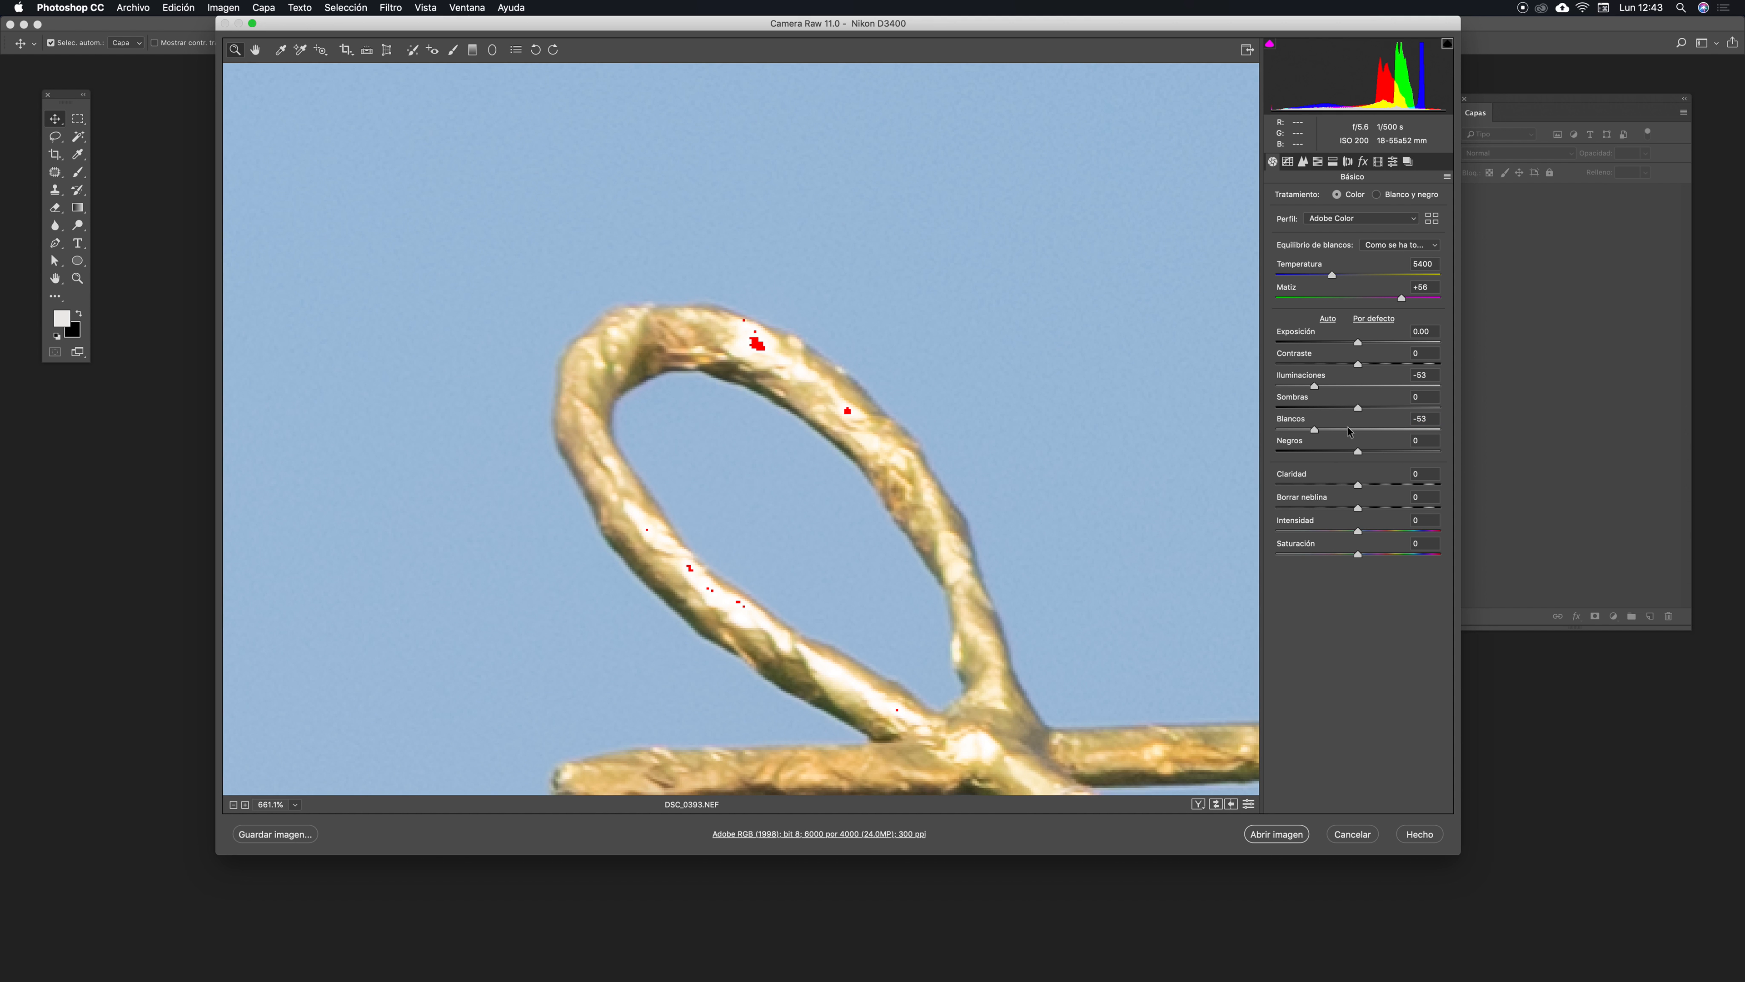
drag(1320, 389, 1328, 430)
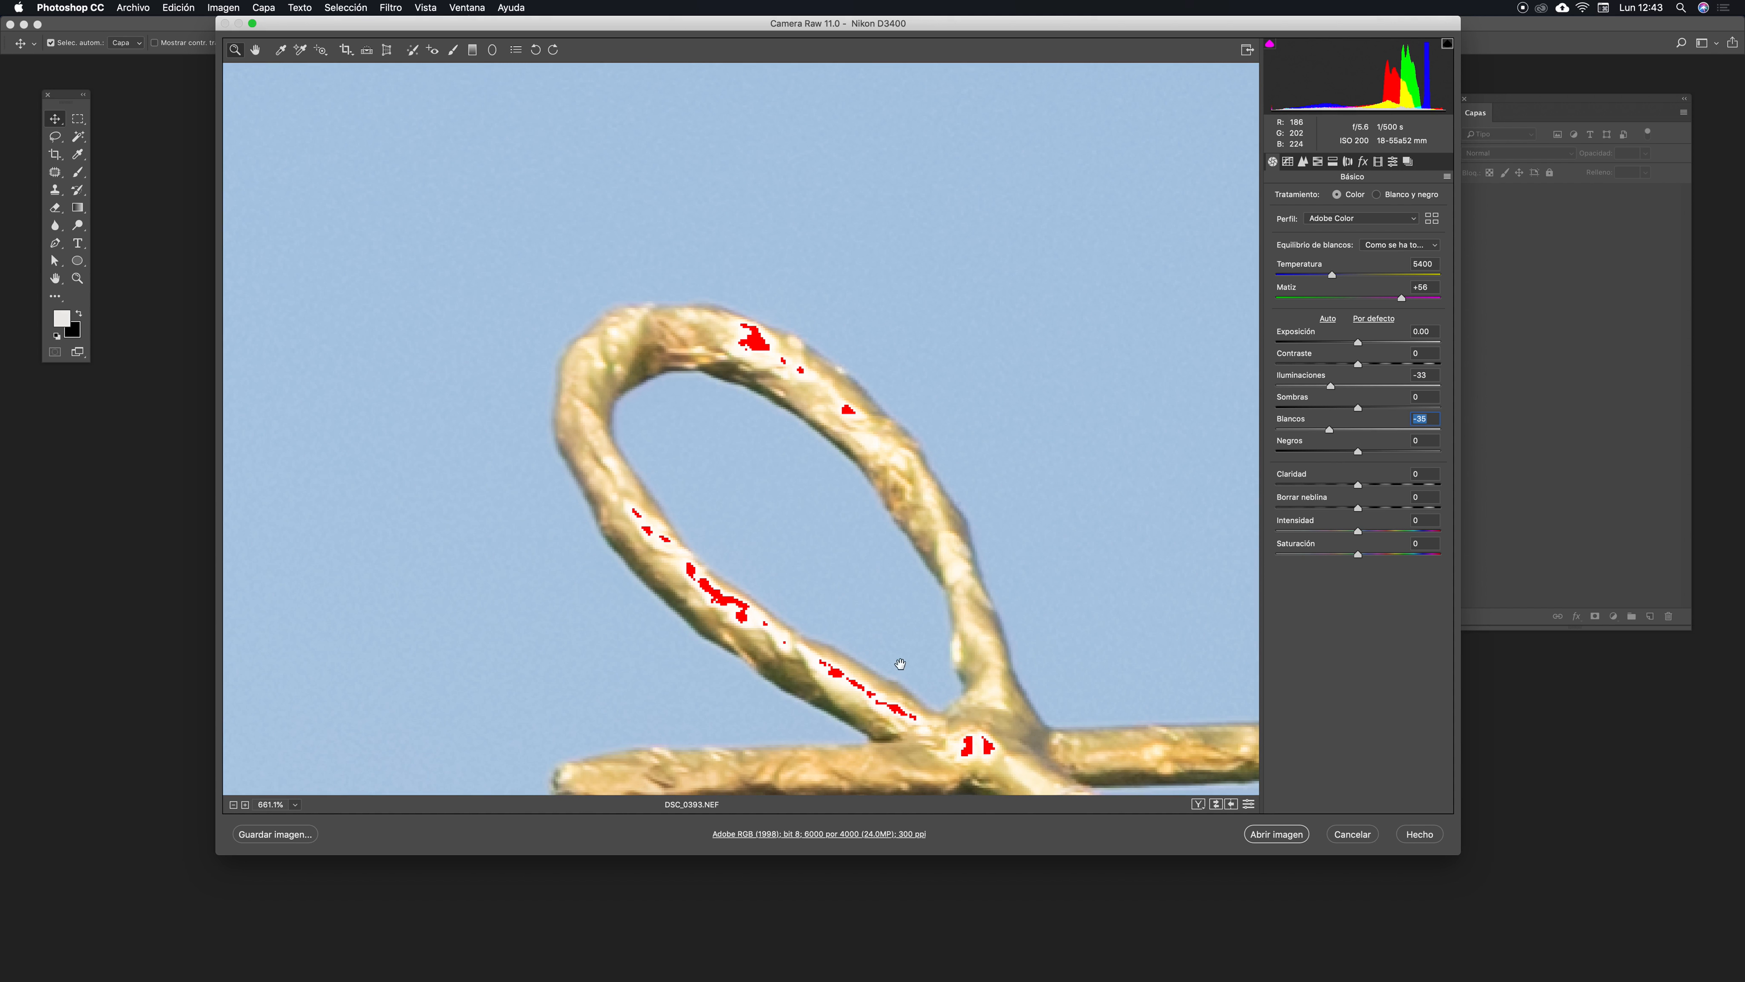
drag(901, 664, 791, 173)
drag(955, 596, 888, 301)
drag(865, 412, 1040, 519)
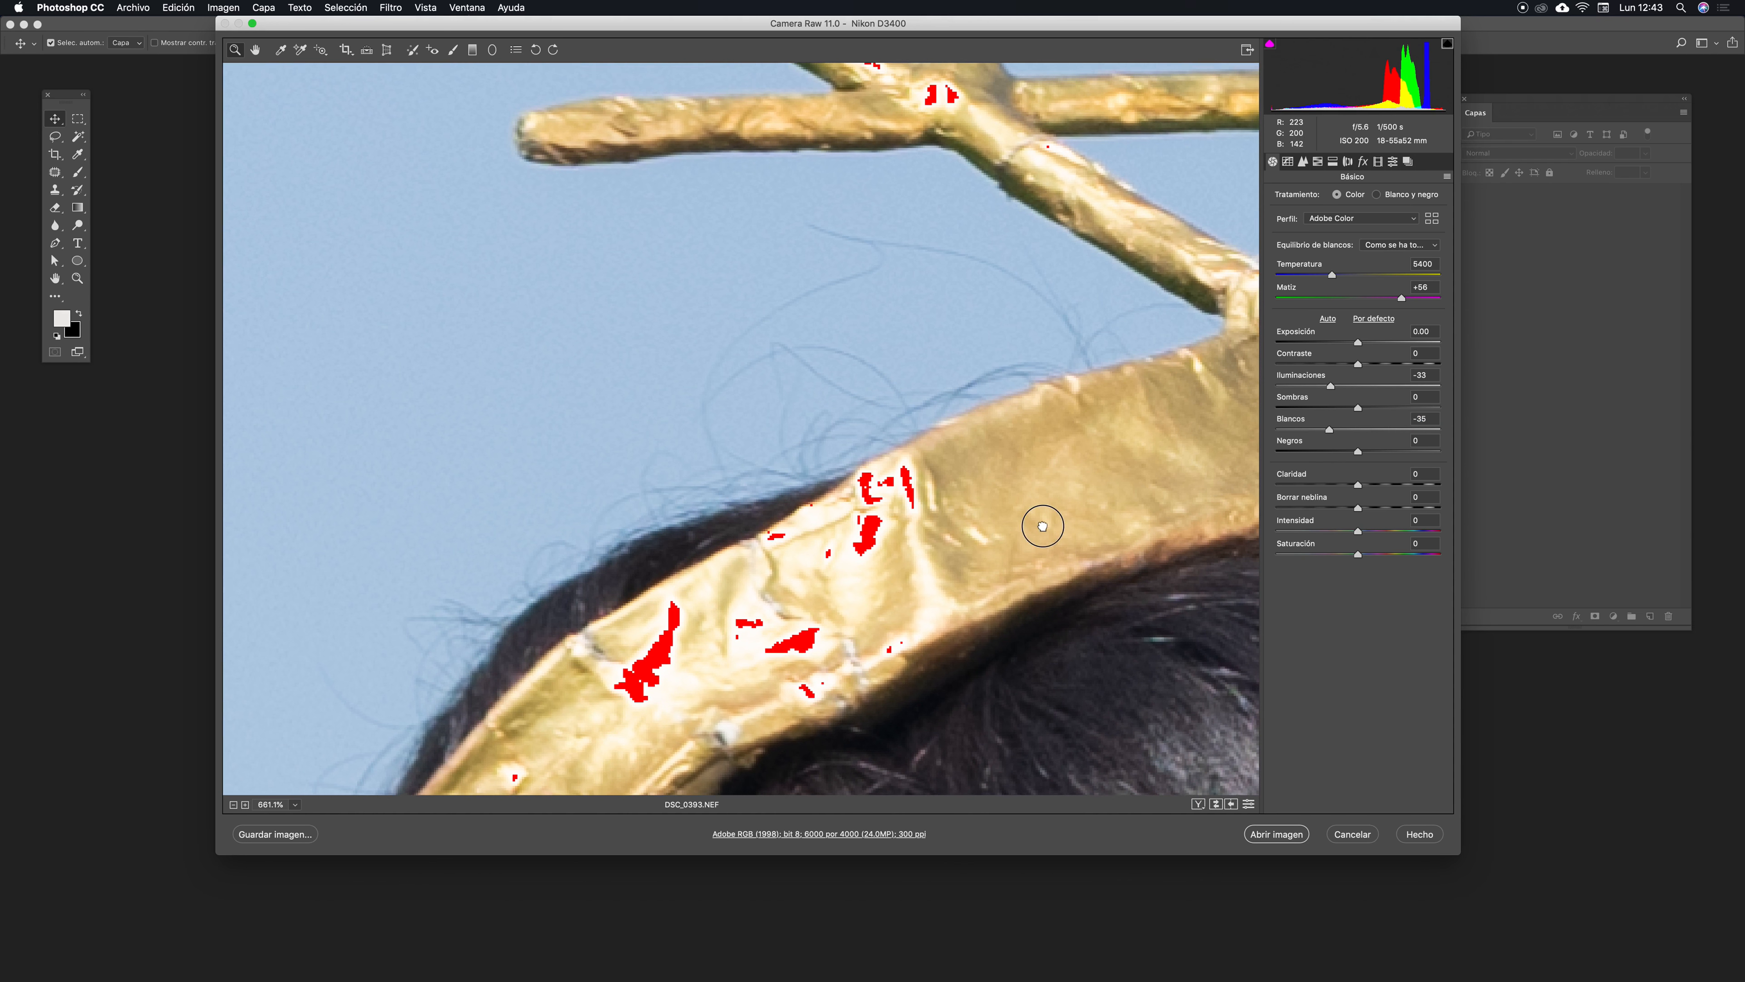
drag(1329, 429, 1323, 389)
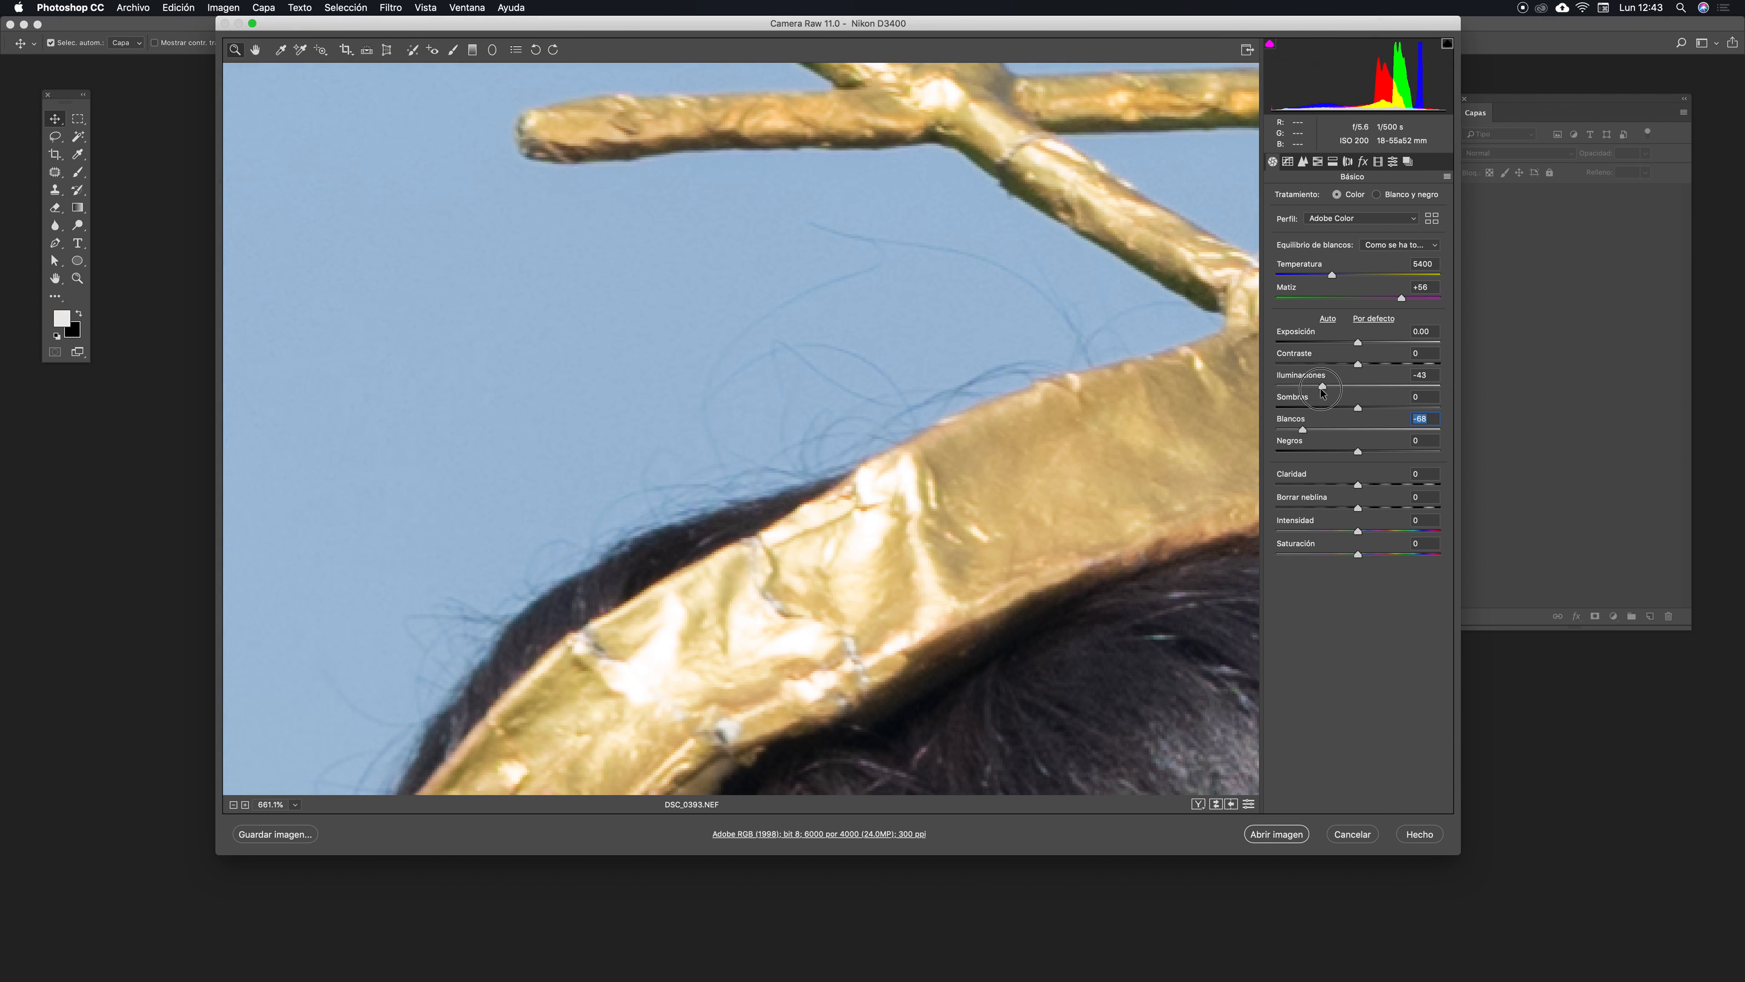
drag(1035, 440, 1005, 519)
drag(1321, 393, 1304, 430)
drag(1126, 300, 989, 556)
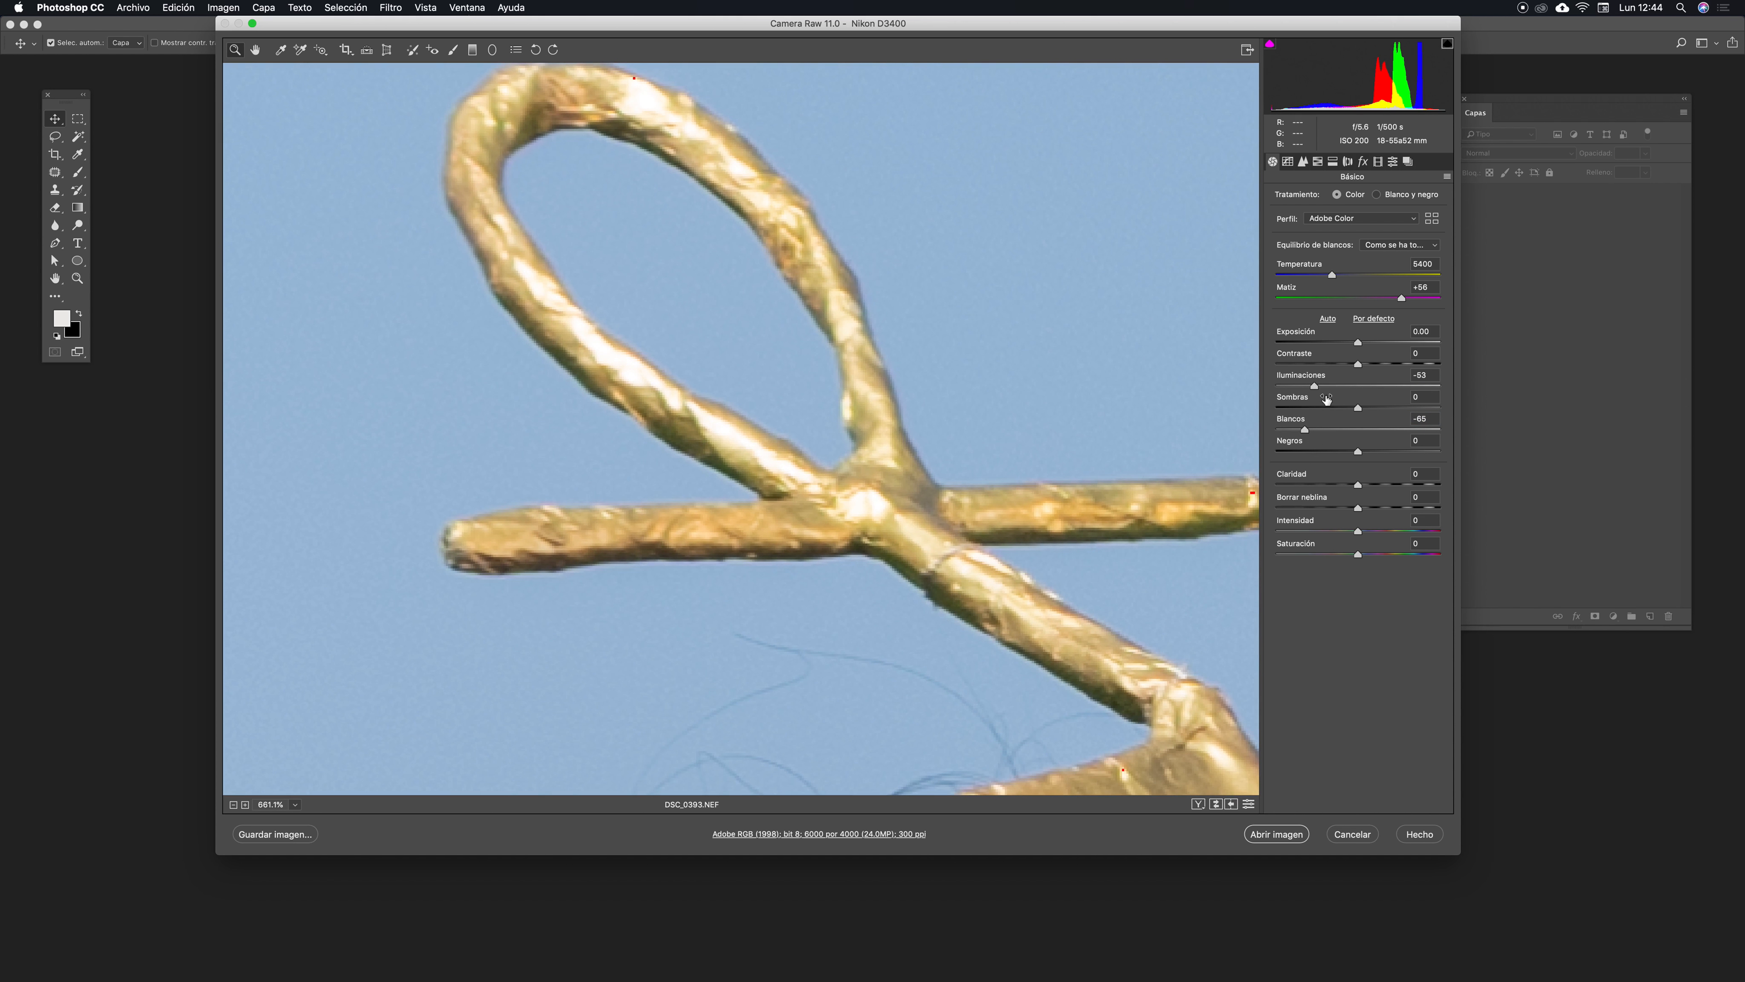
drag(1063, 433, 1118, 503)
drag(1314, 386, 1307, 387)
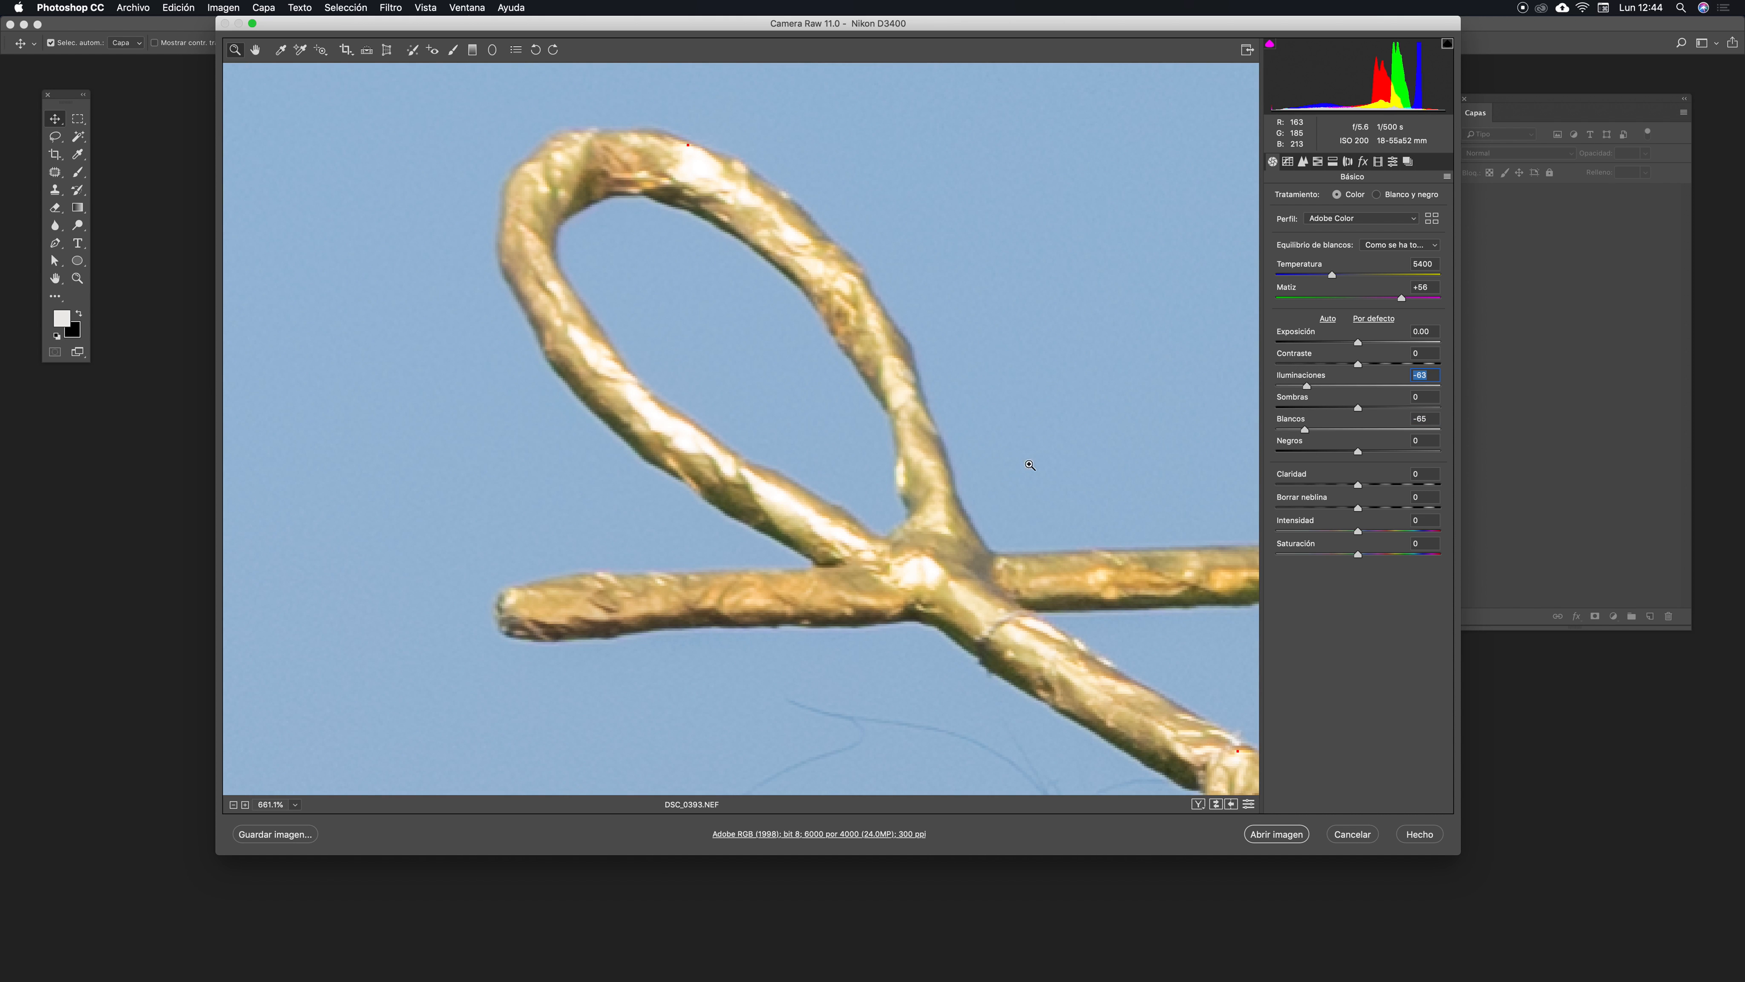
- Zoom back out to fit the photo, lowering Shadows to -7 and Blacks to -48
key(super+minus)
key(super+minus)
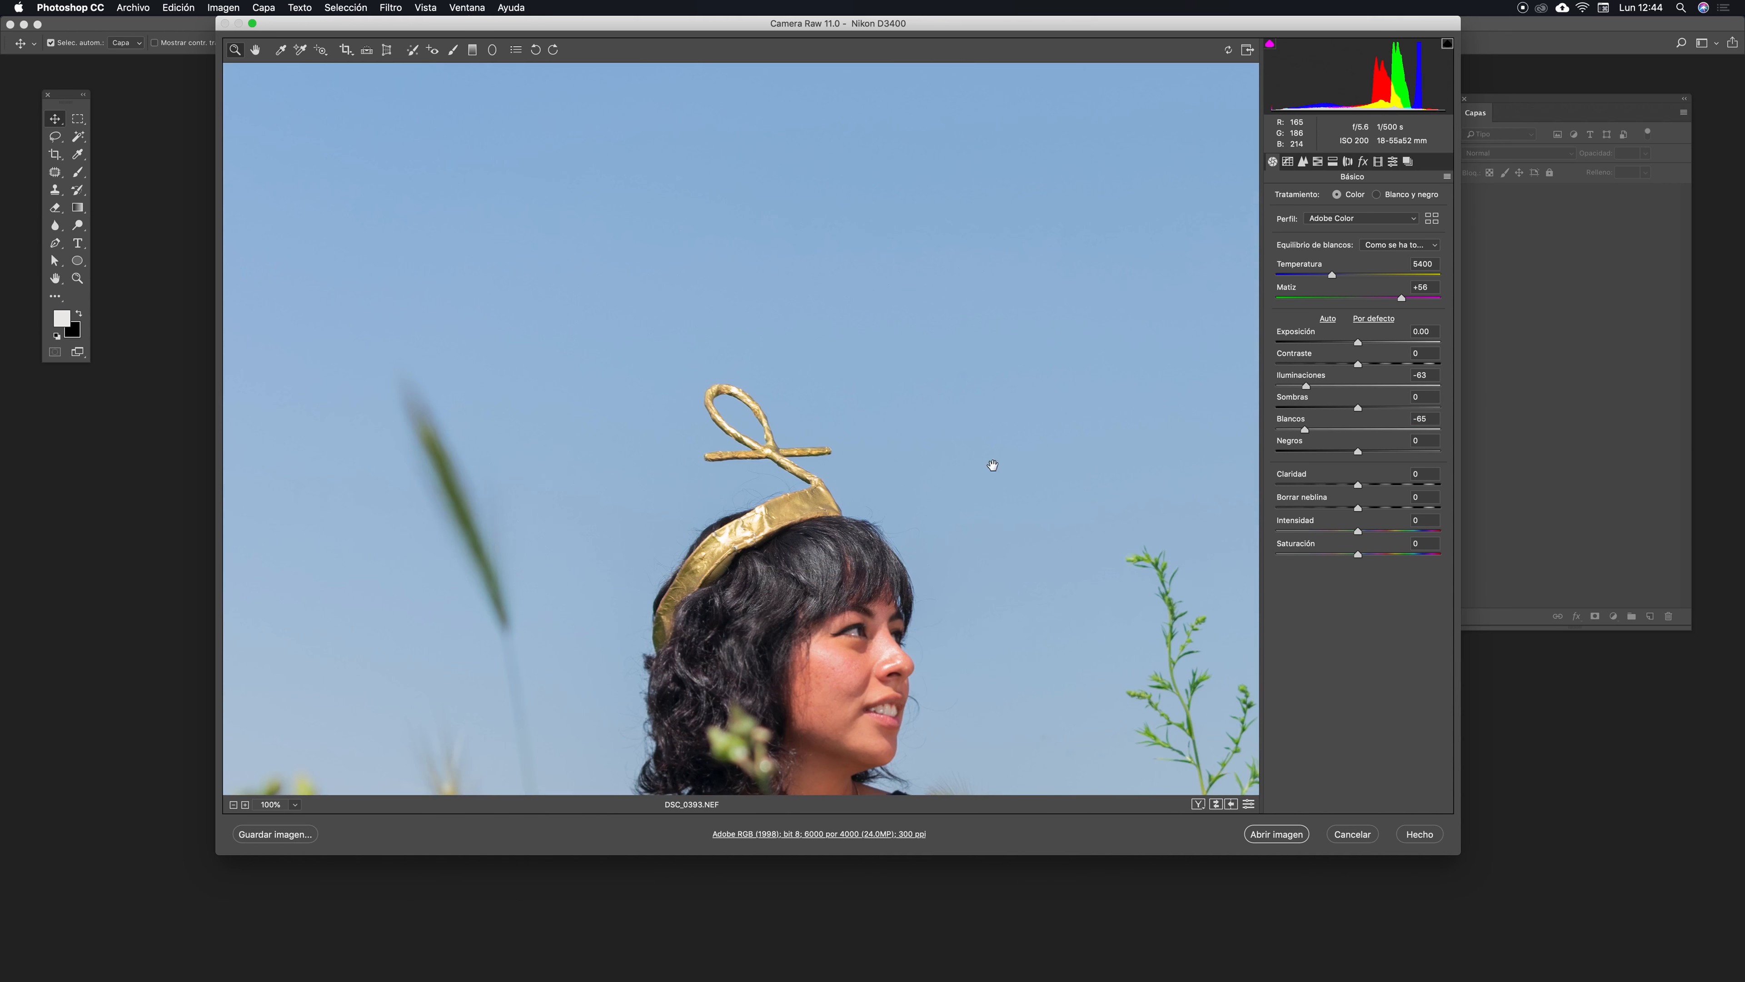
drag(749, 520, 763, 296)
drag(924, 557, 711, 381)
key(super+minus)
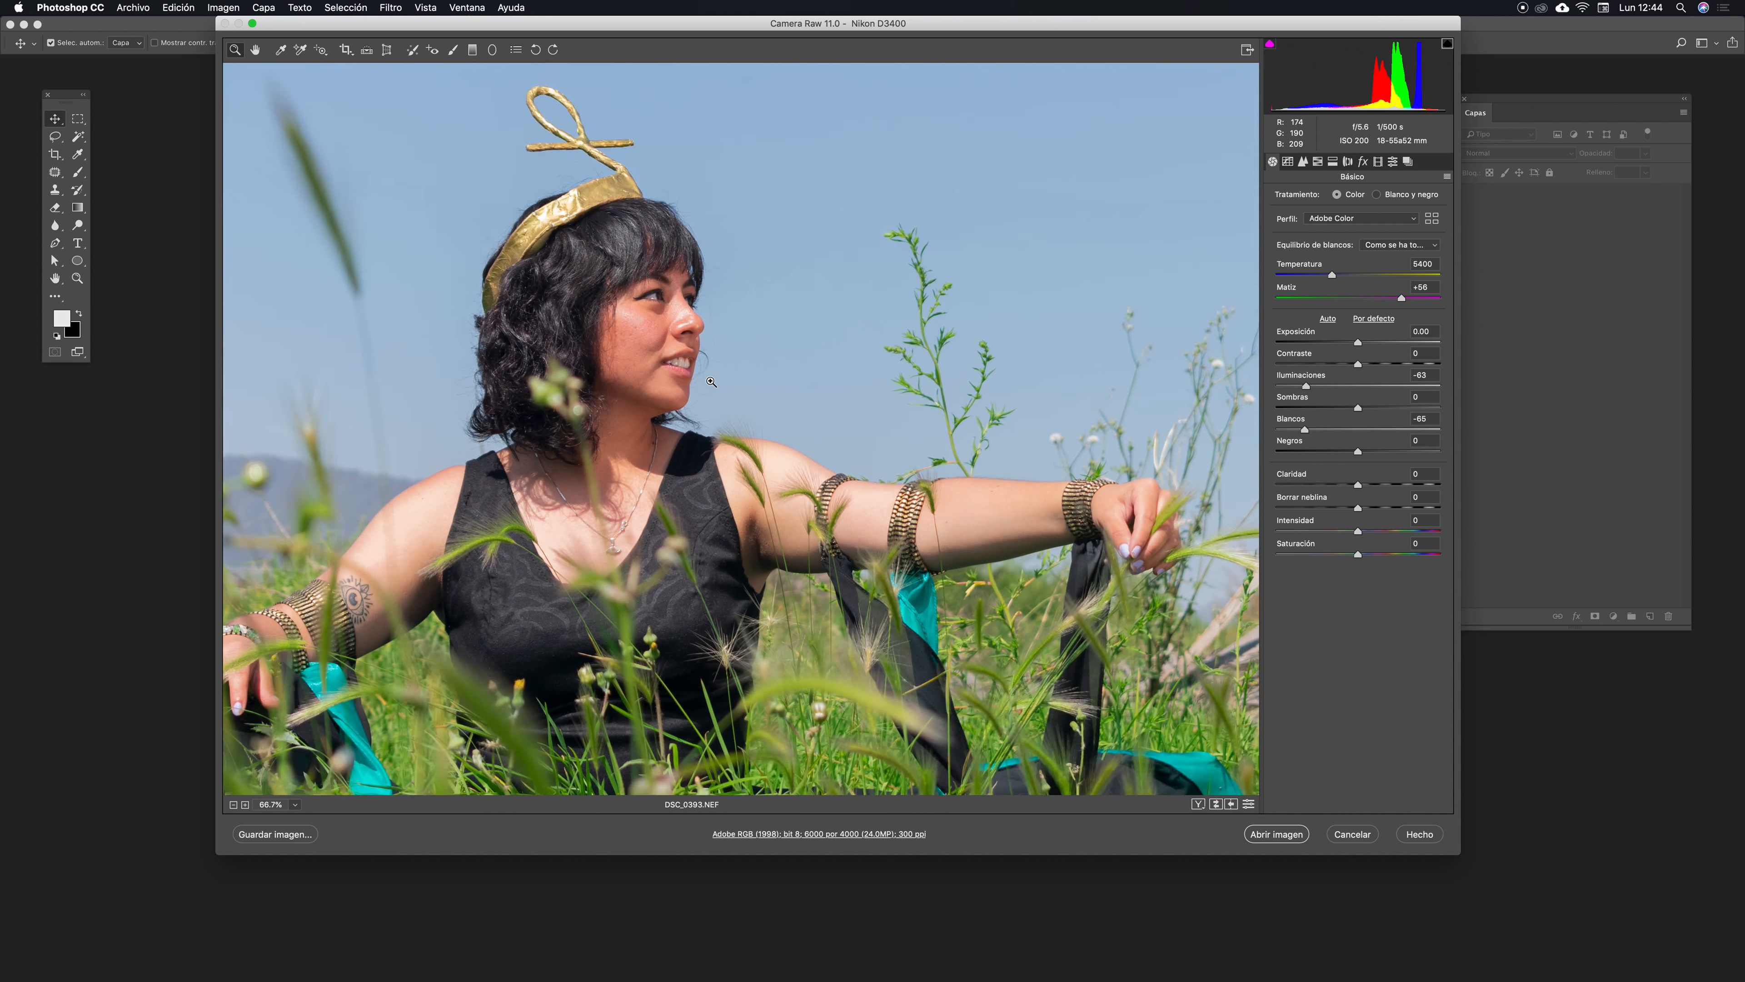
drag(652, 261, 663, 261)
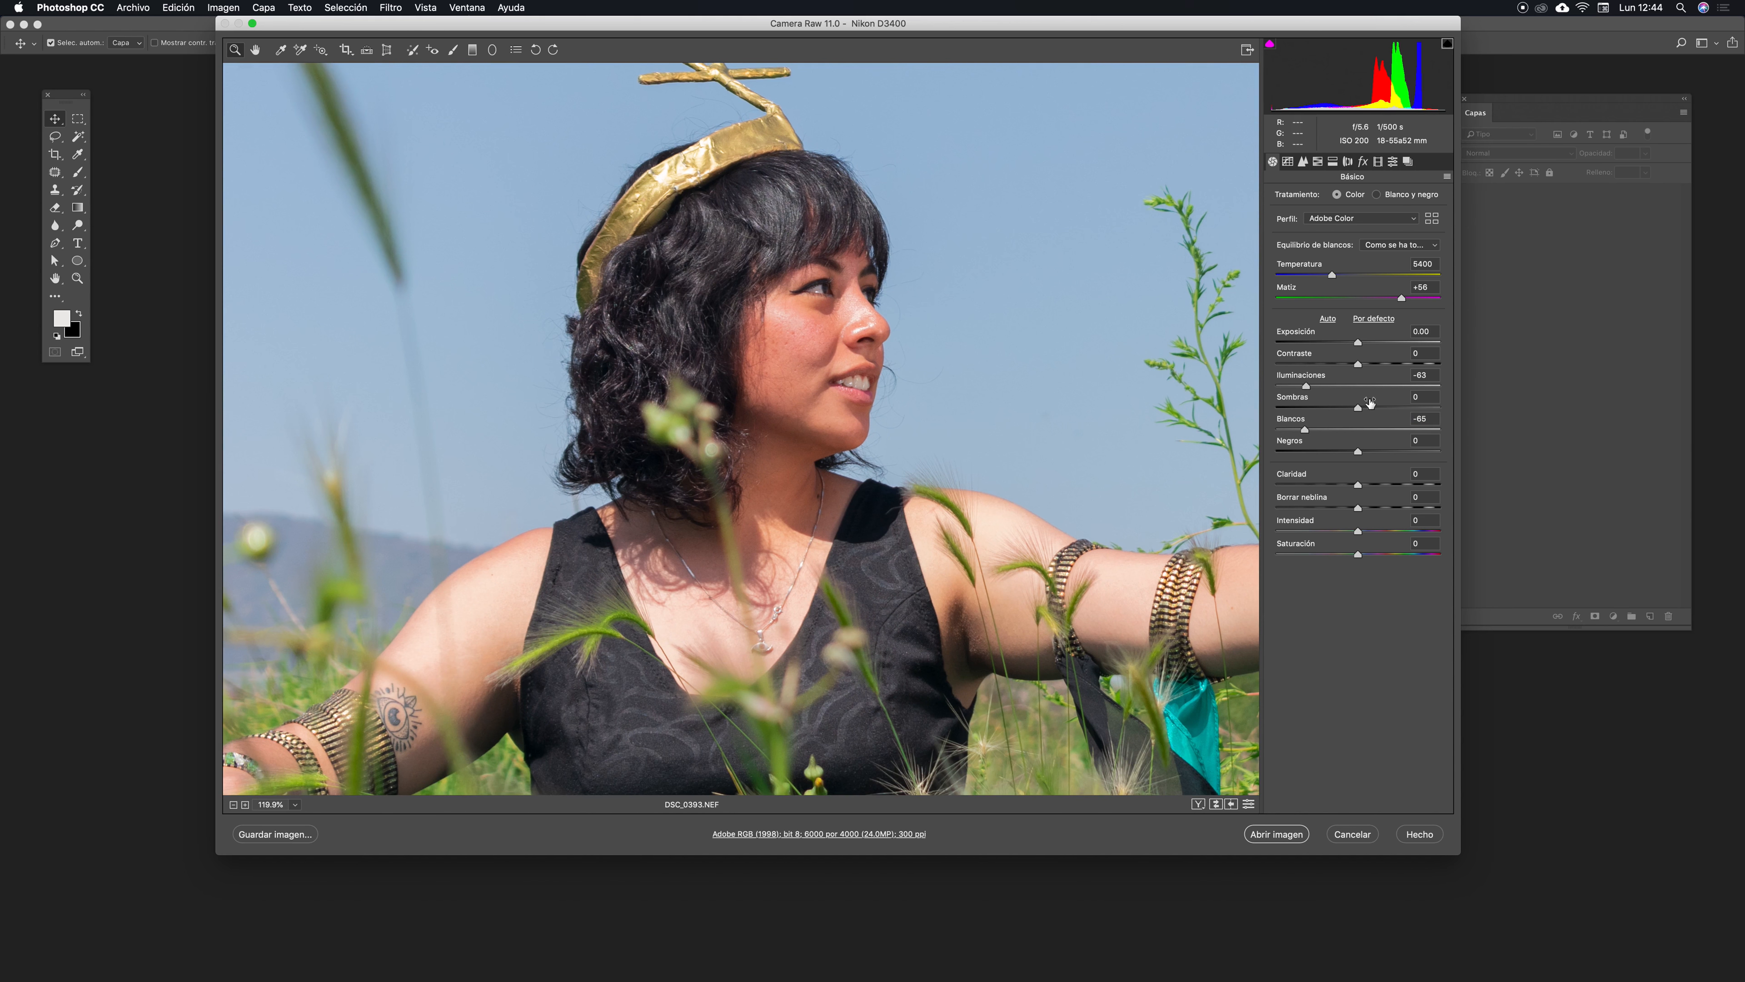
drag(993, 492, 903, 498)
drag(1029, 420, 1069, 389)
drag(827, 435, 1022, 484)
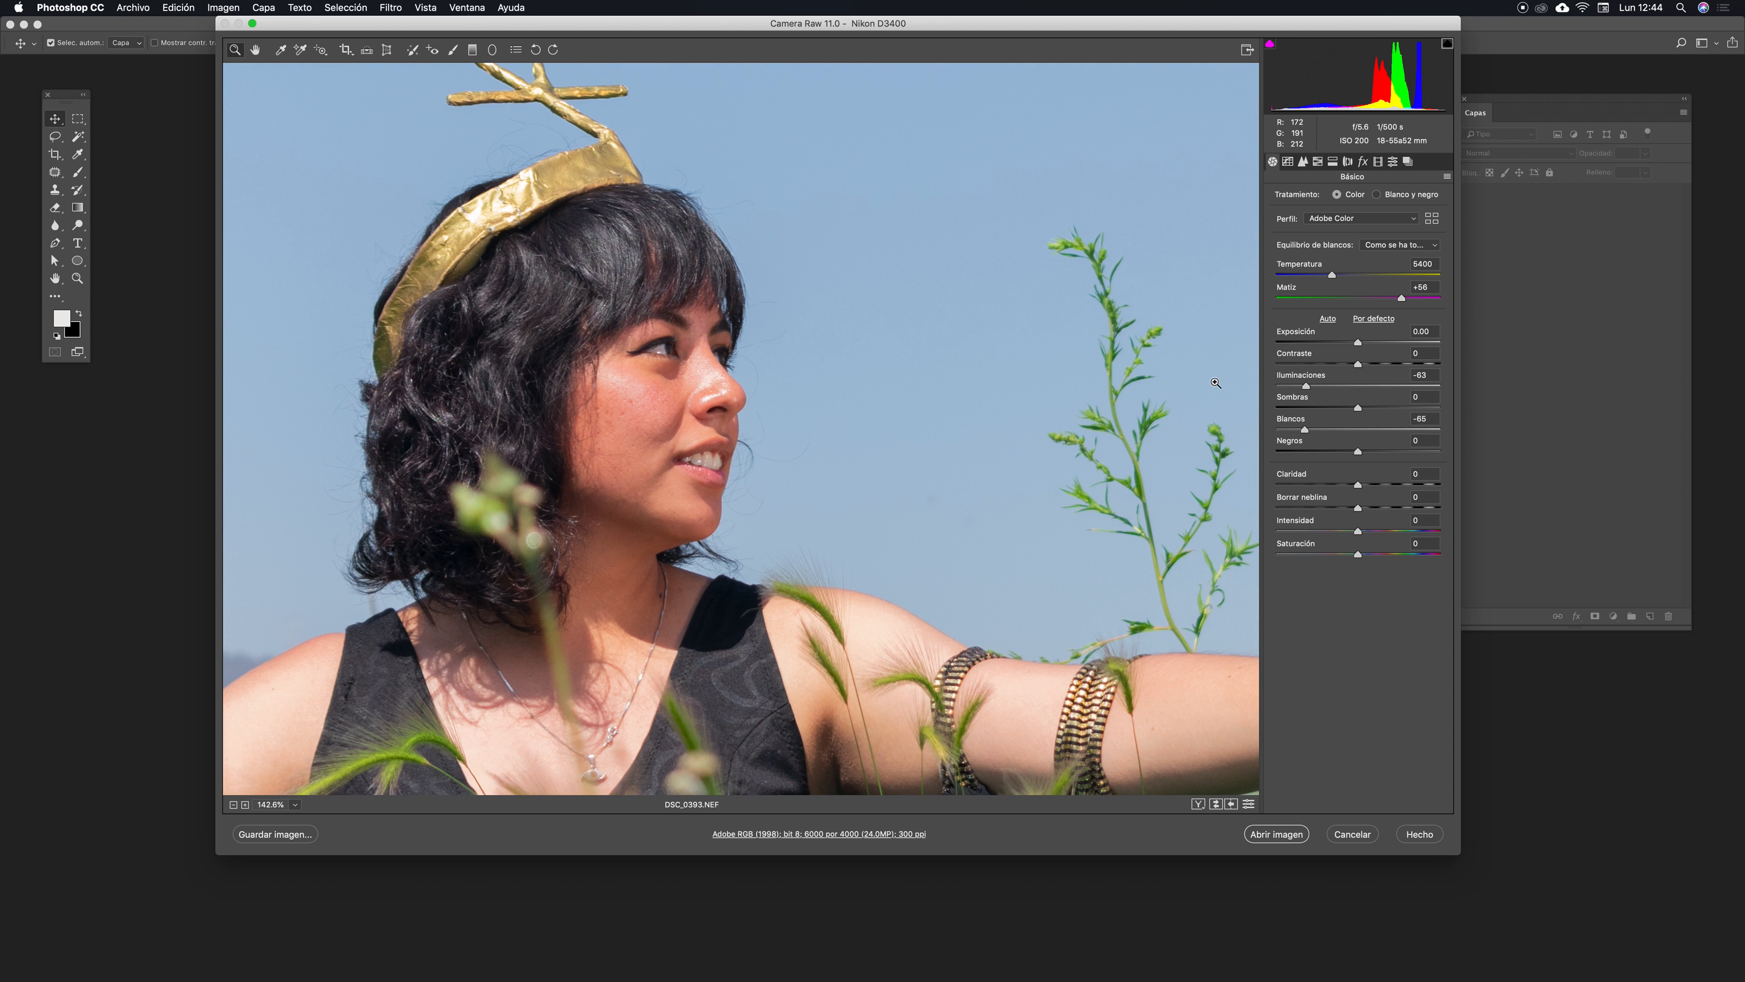
drag(1363, 408, 1320, 447)
key(super+0)
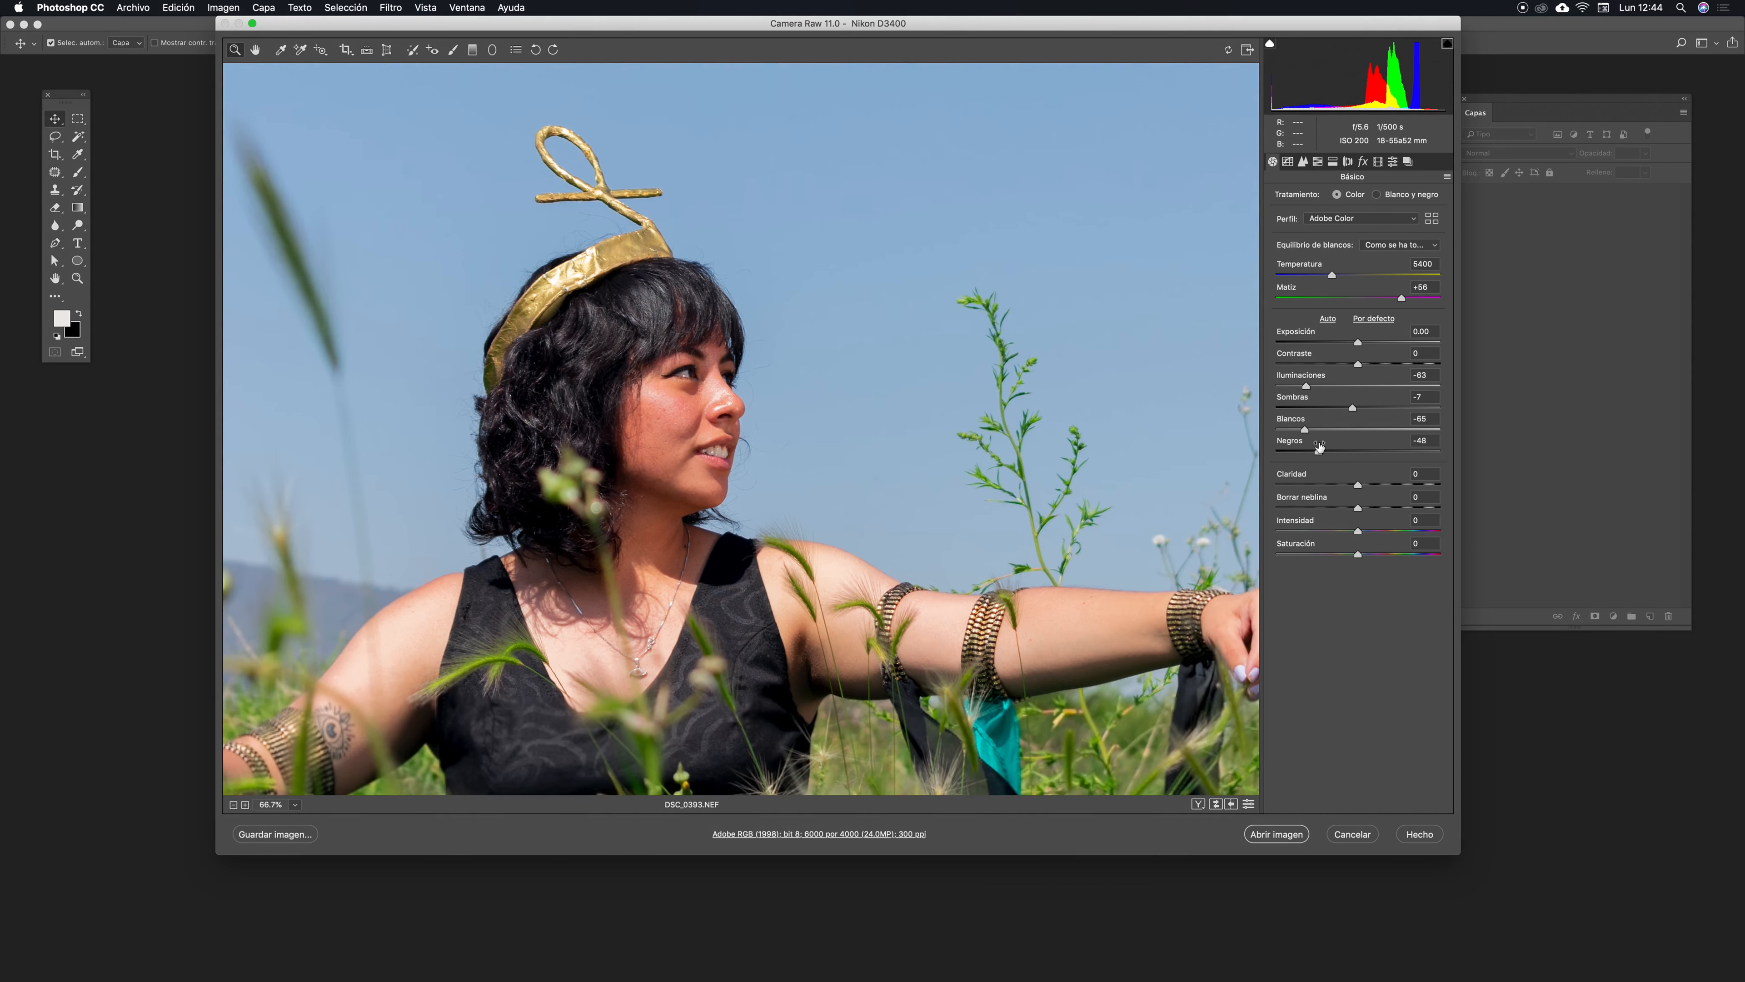
- Raise Blacks to -27 and review the whole image at a smaller zoom
drag(880, 559, 787, 348)
drag(799, 528, 880, 483)
mouse_move(1318, 451)
mouse_down()
mouse_move(1408, 453)
mouse_move(1344, 454)
mouse_up()
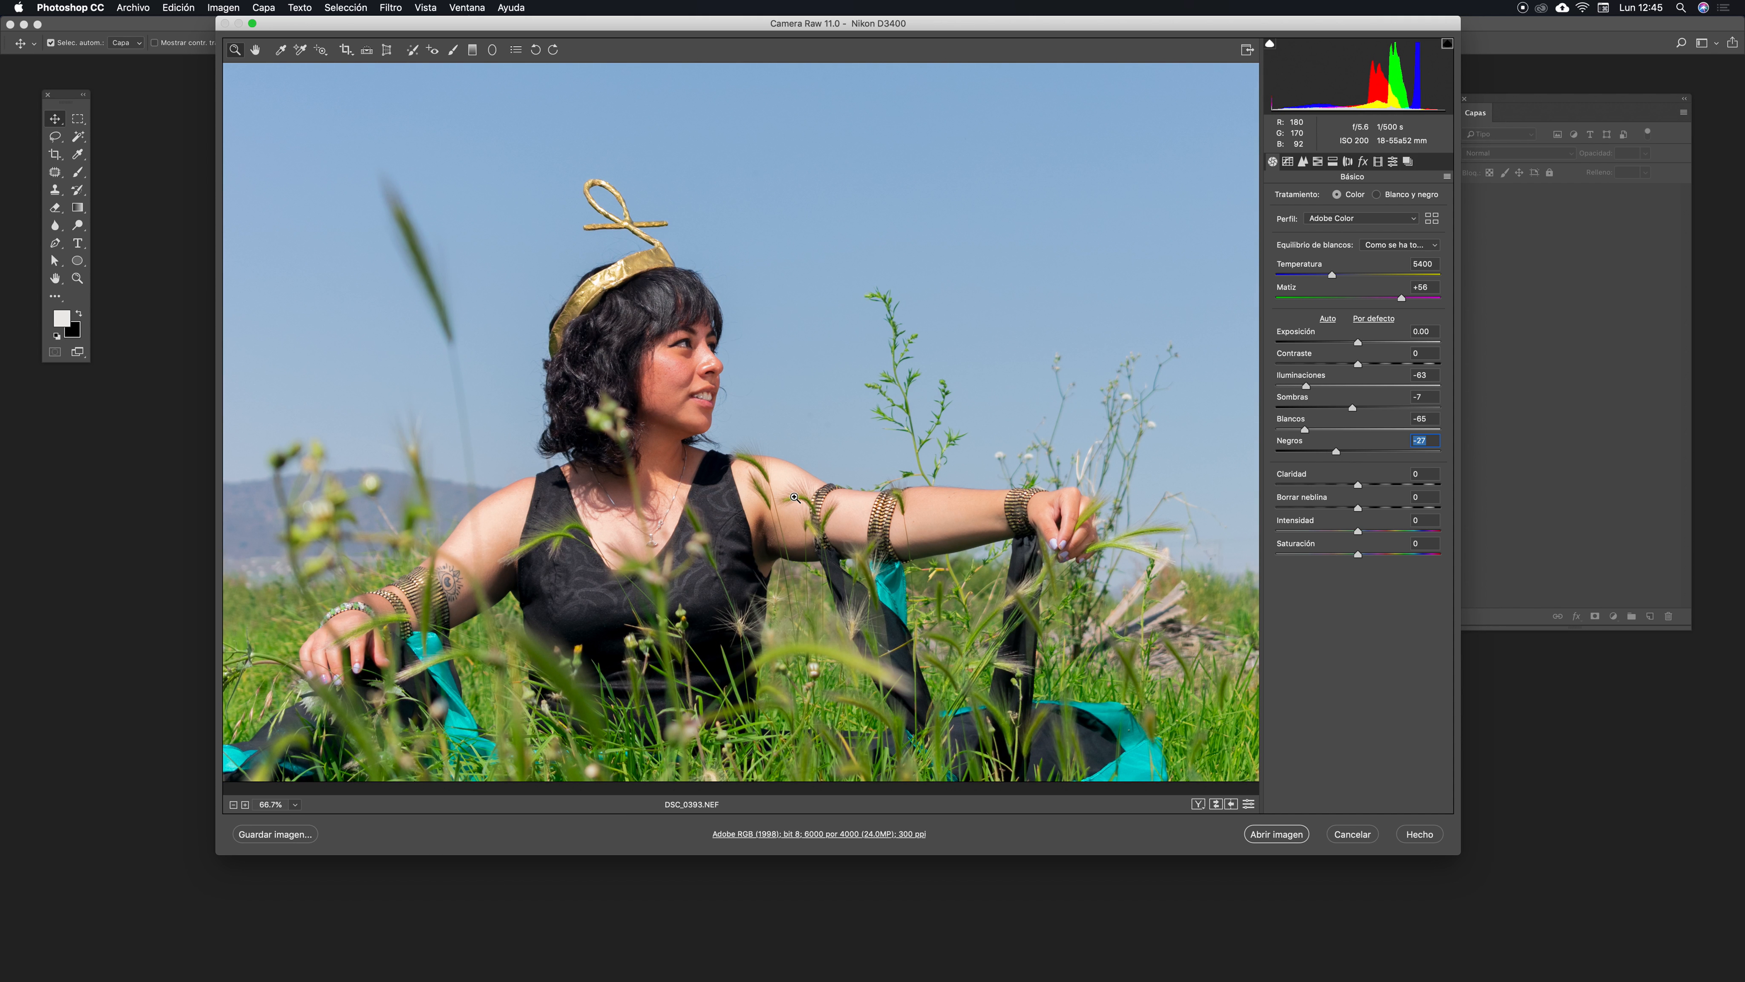
drag(1041, 454, 962, 437)
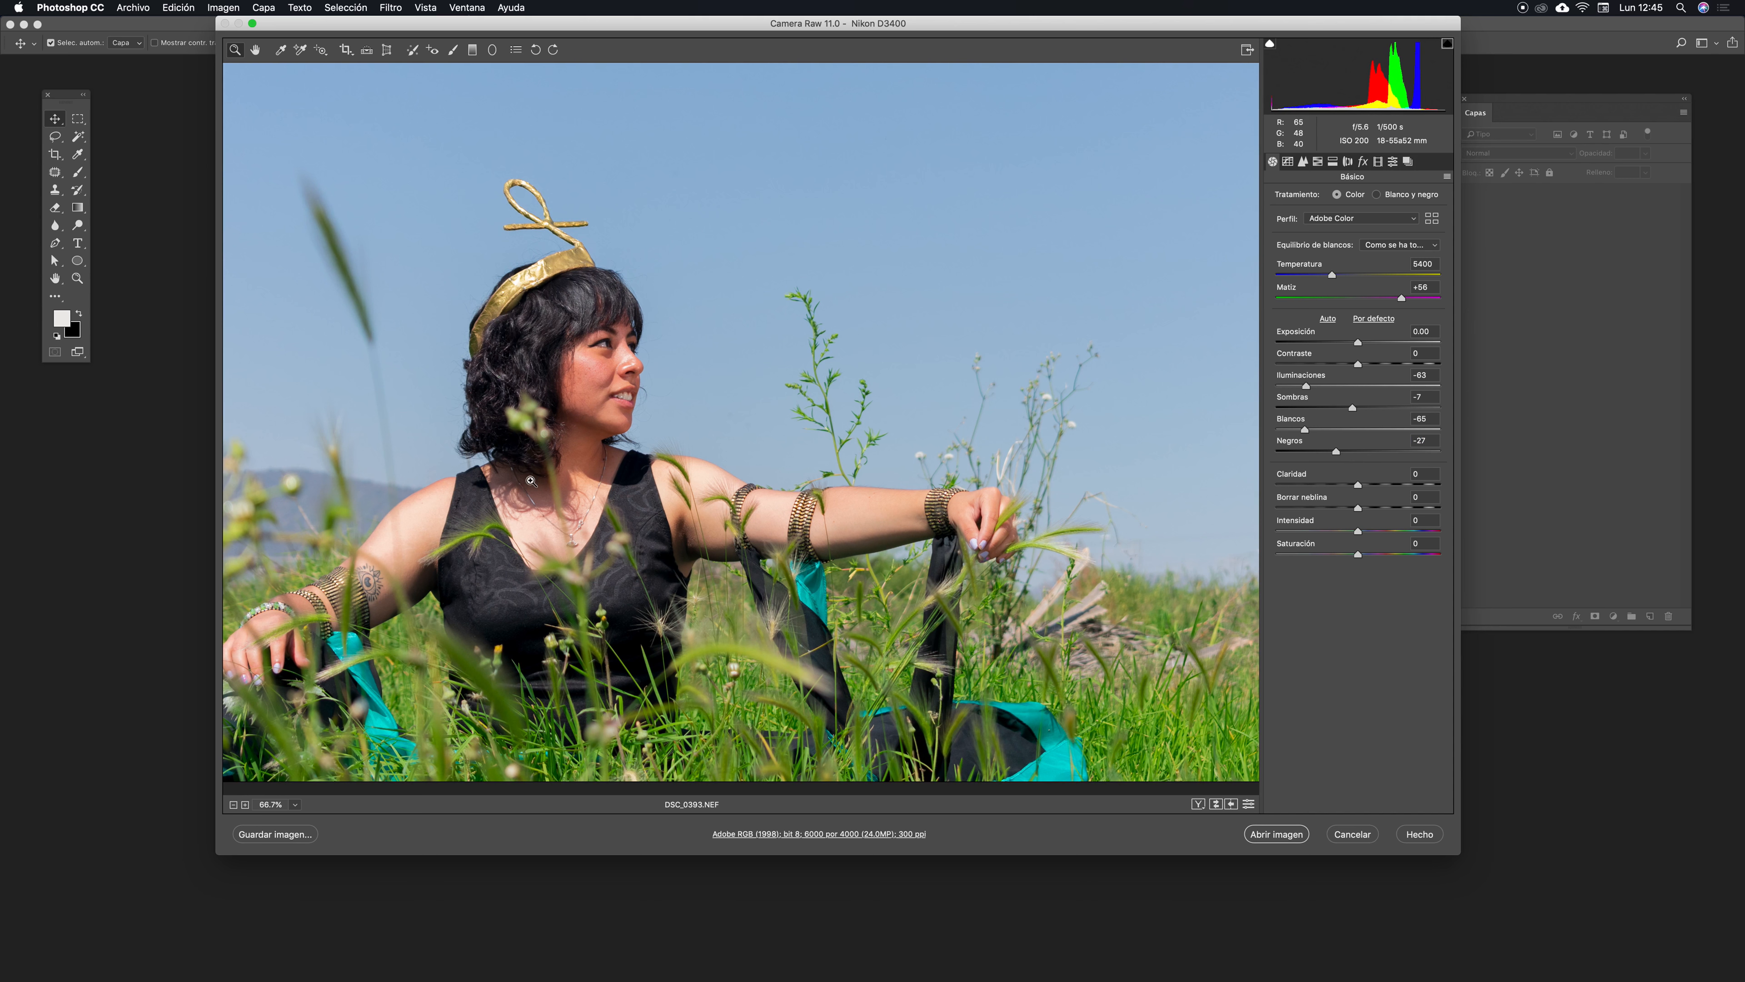
drag(826, 539, 864, 540)
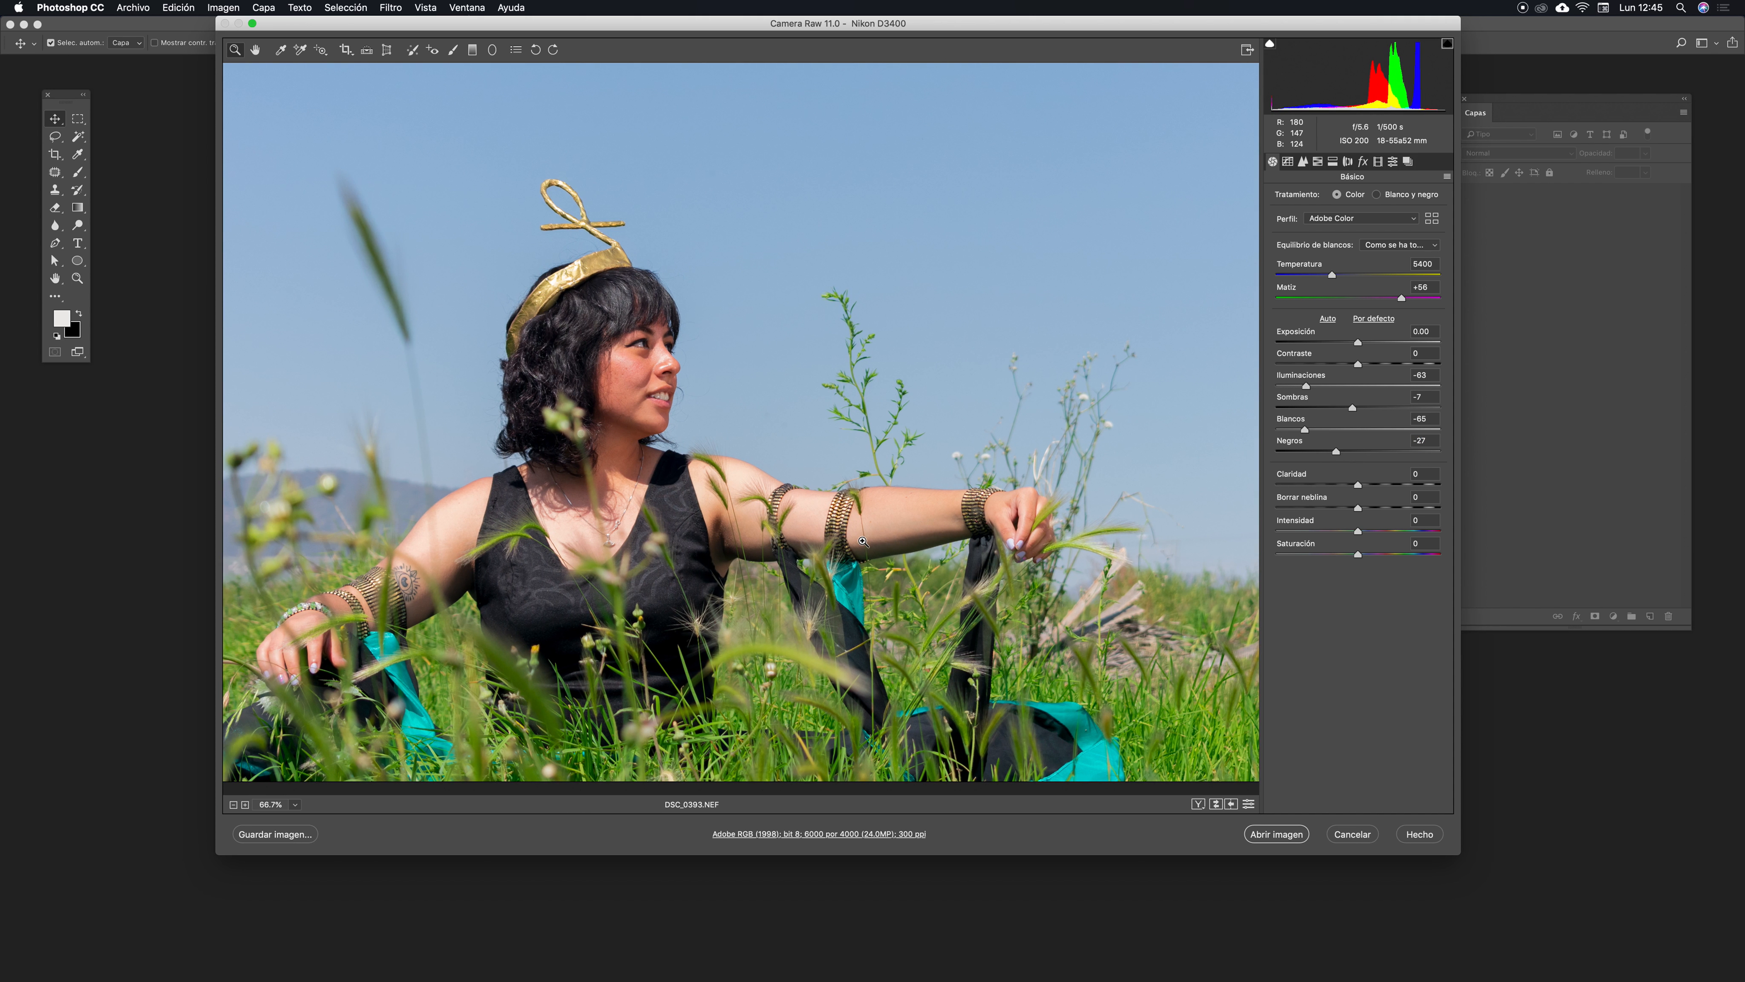
key(super+minus)
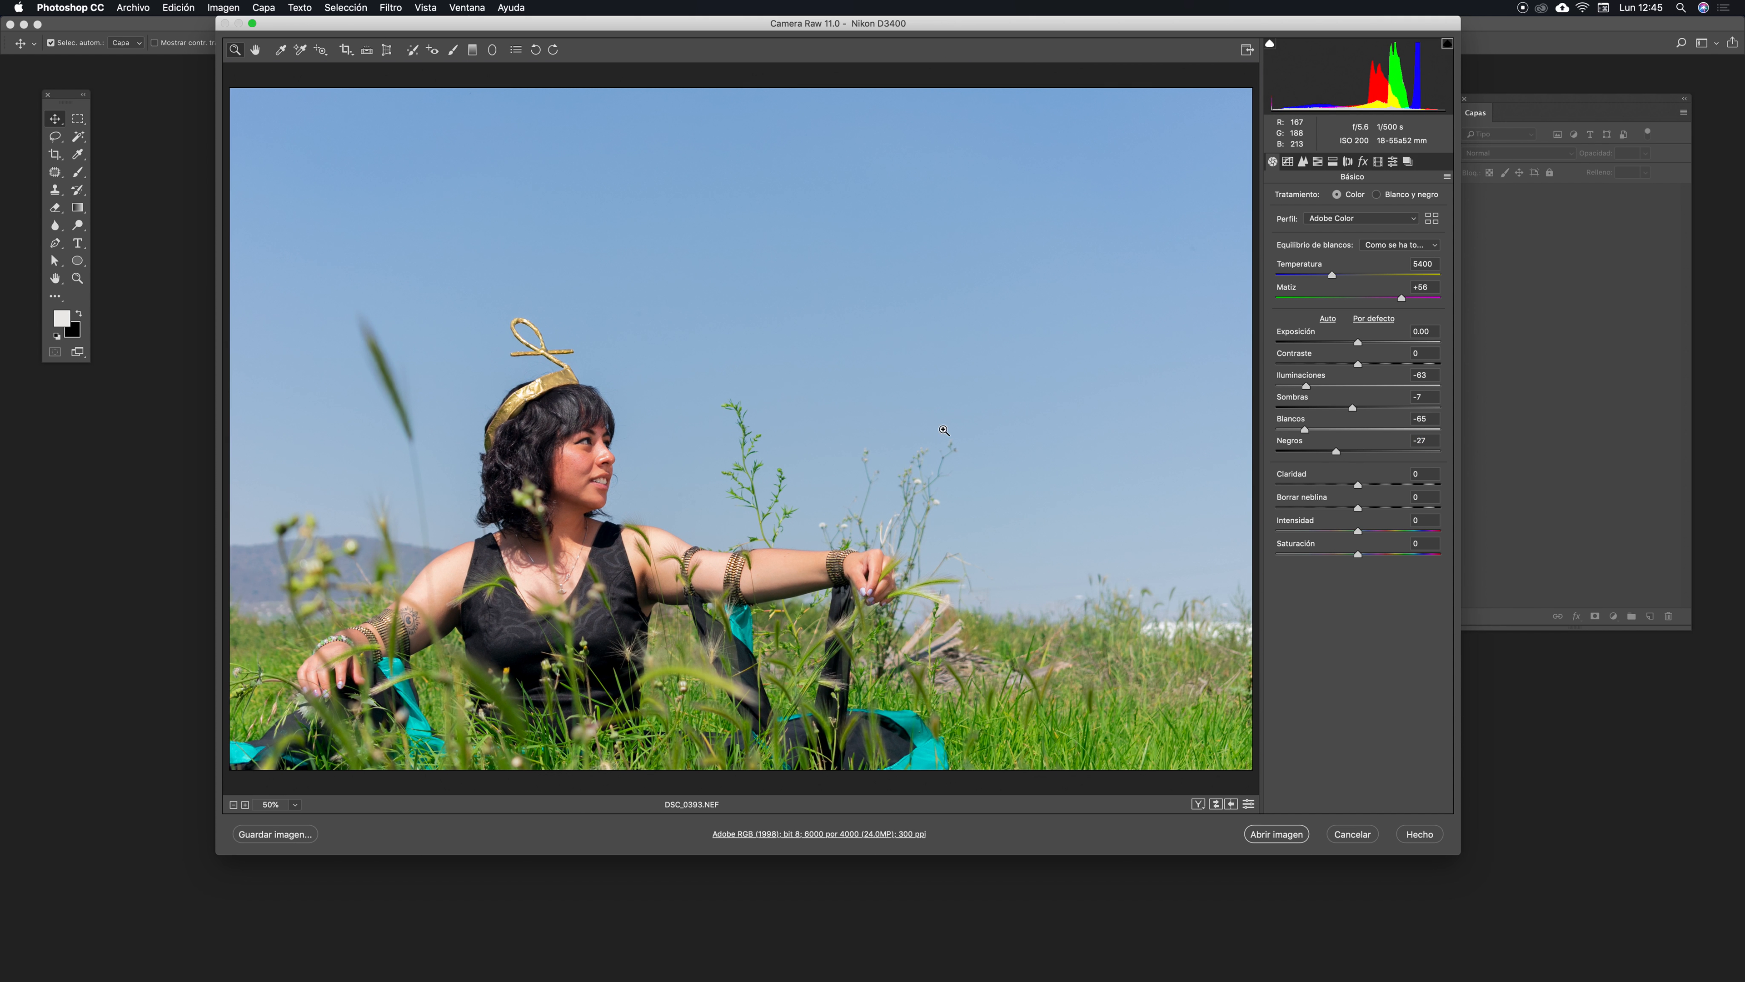
drag(664, 544, 661, 536)
drag(908, 499, 916, 492)
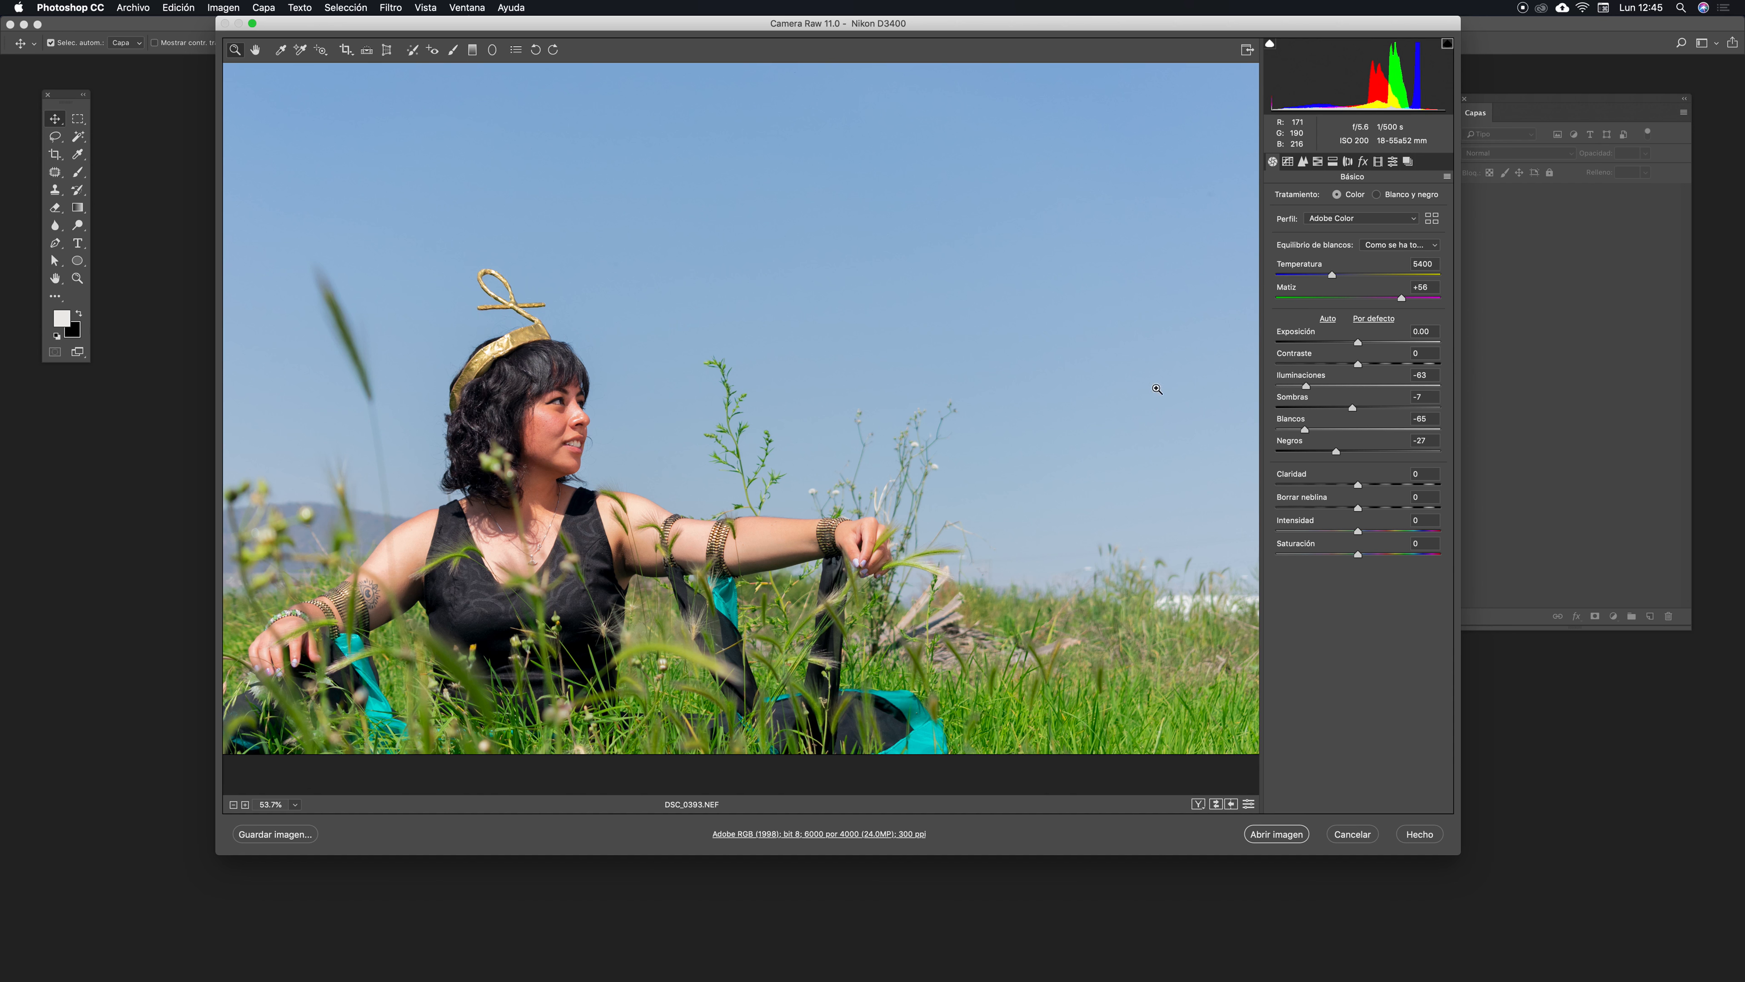
drag(942, 537, 983, 501)
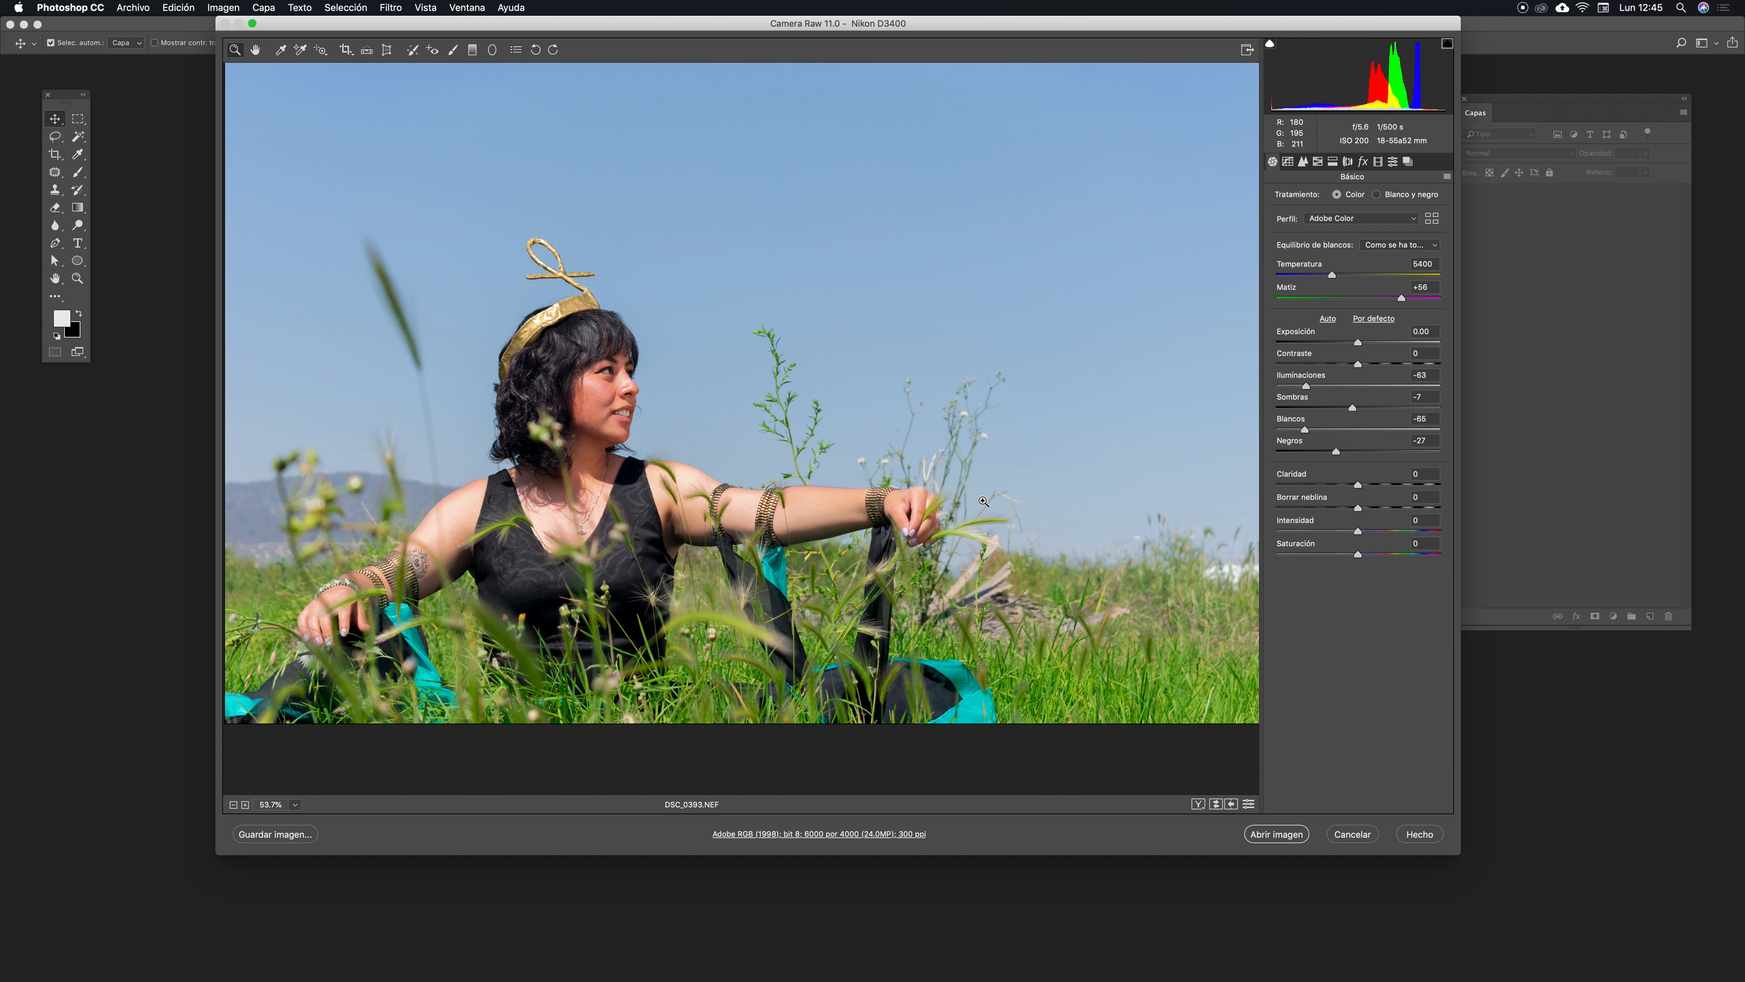
- Try raising Contrast to +77, then set it back to 0
click(1379, 365)
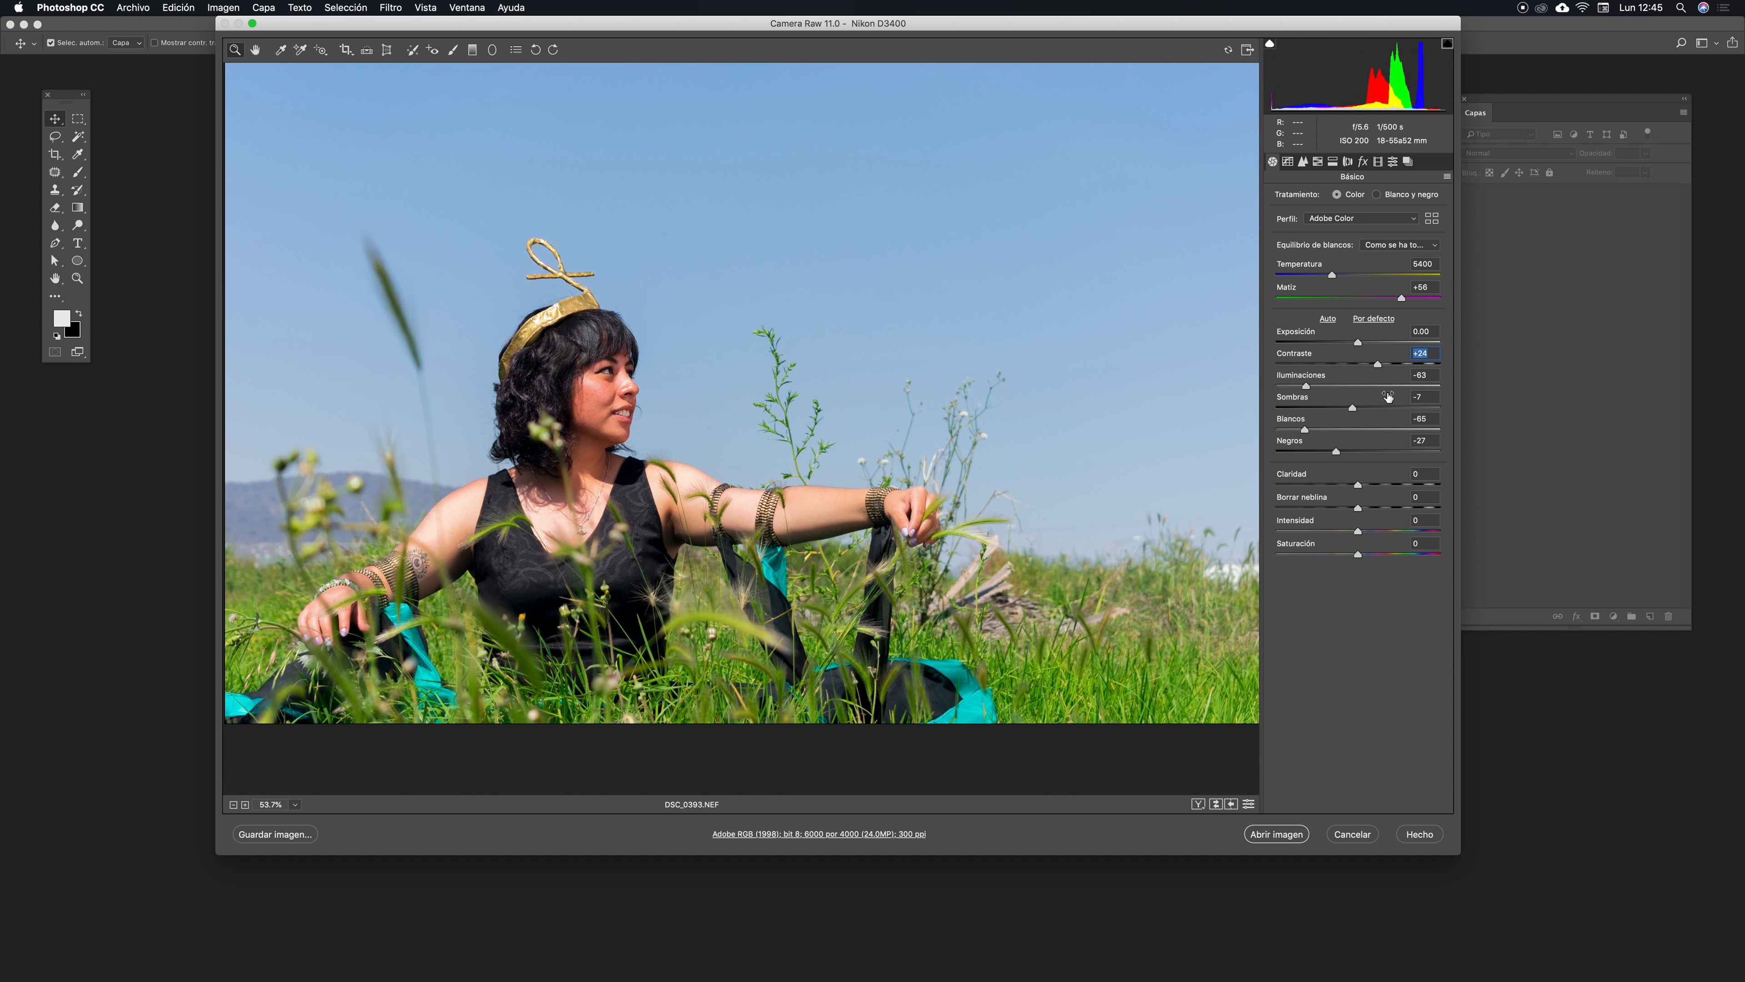
click(1402, 364)
click(1420, 365)
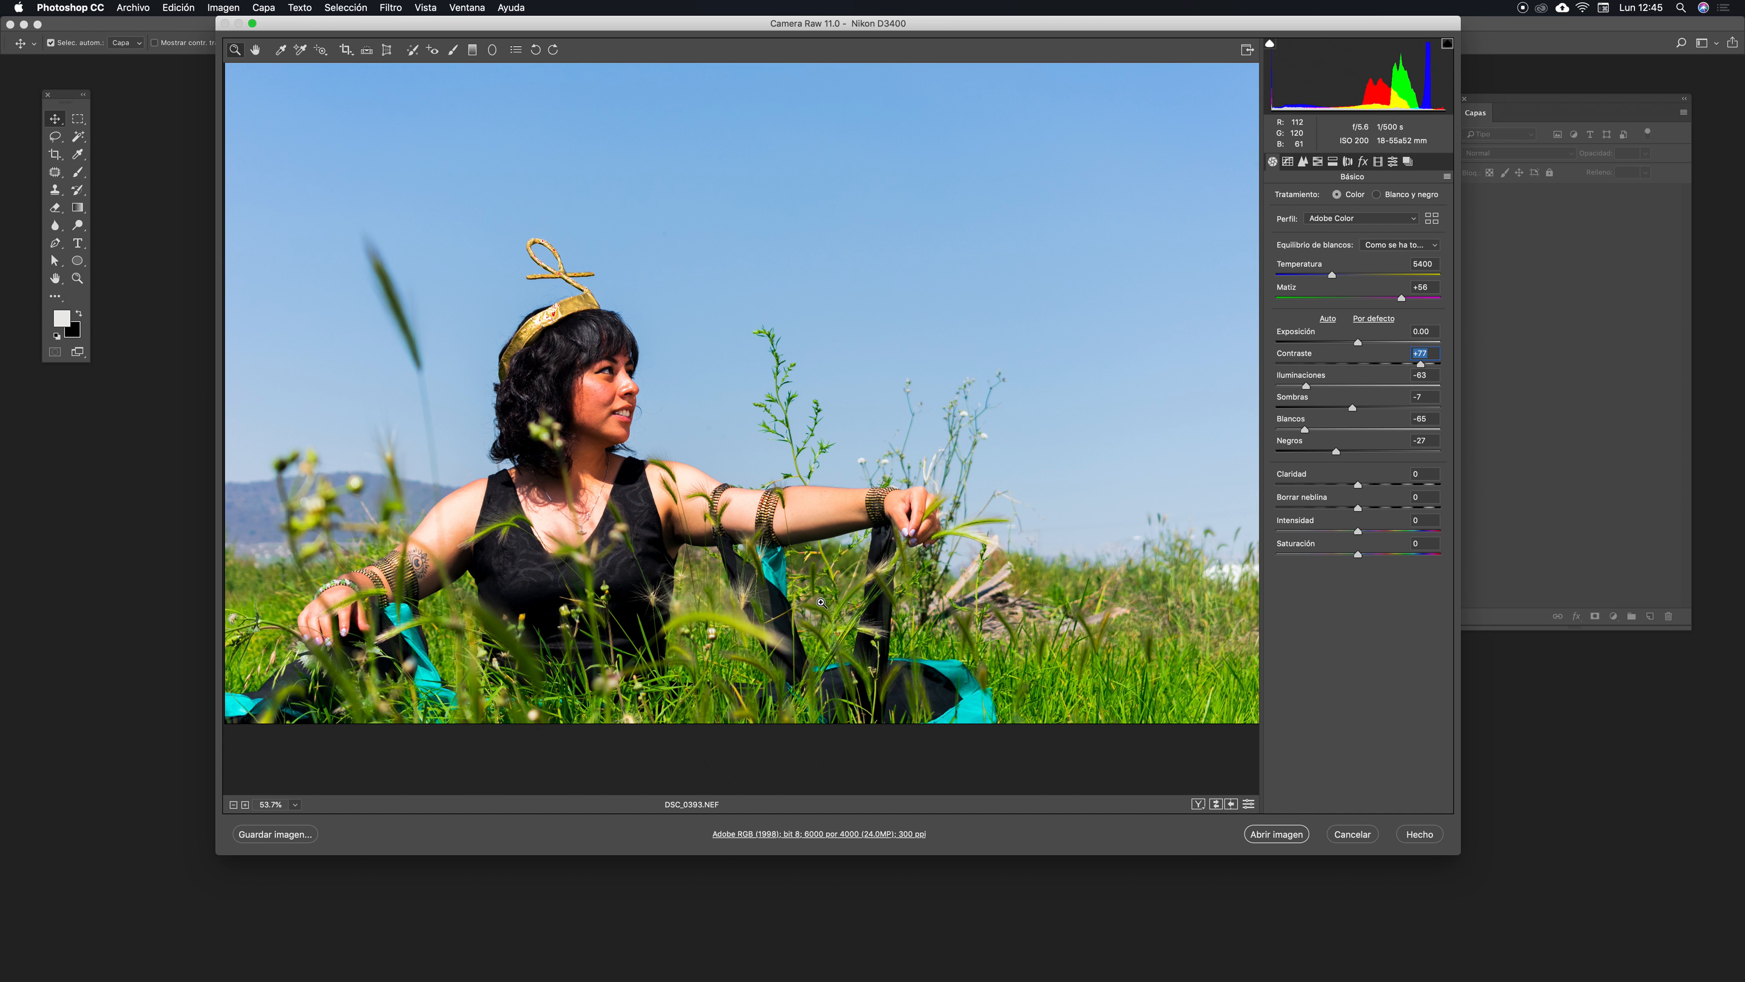
text(0)
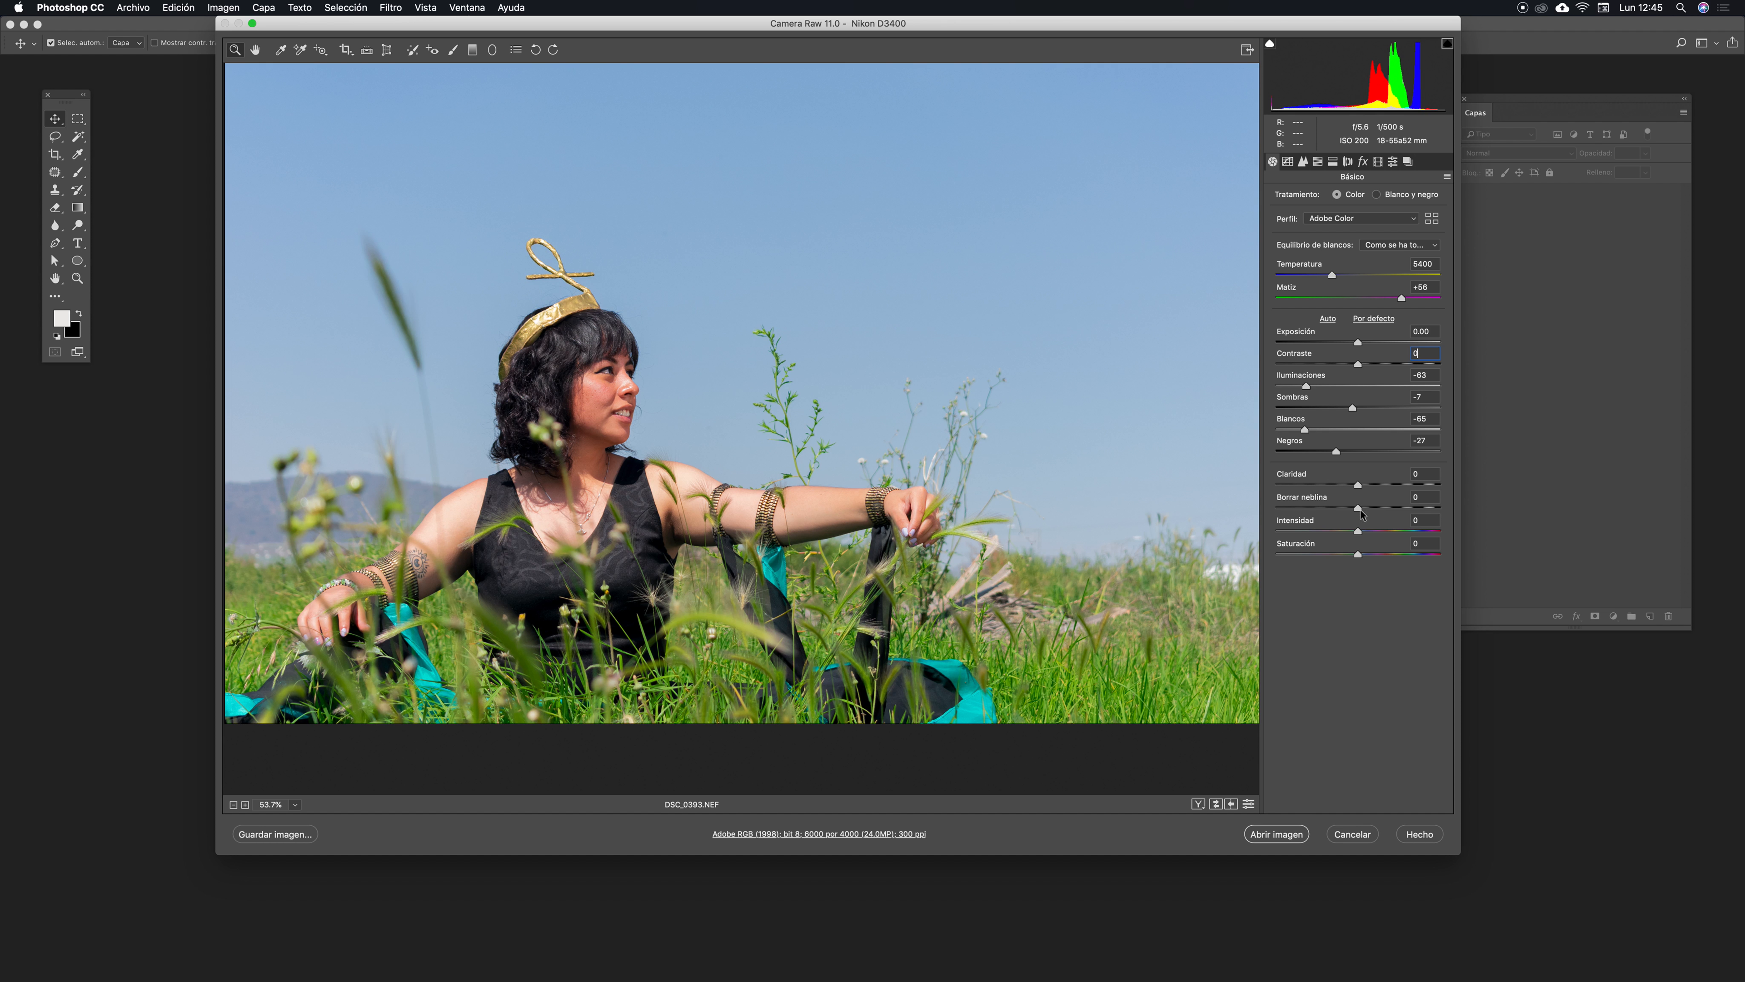
- Try Dehaze at +8 and -35, then return it to 0
drag(1362, 508, 1369, 509)
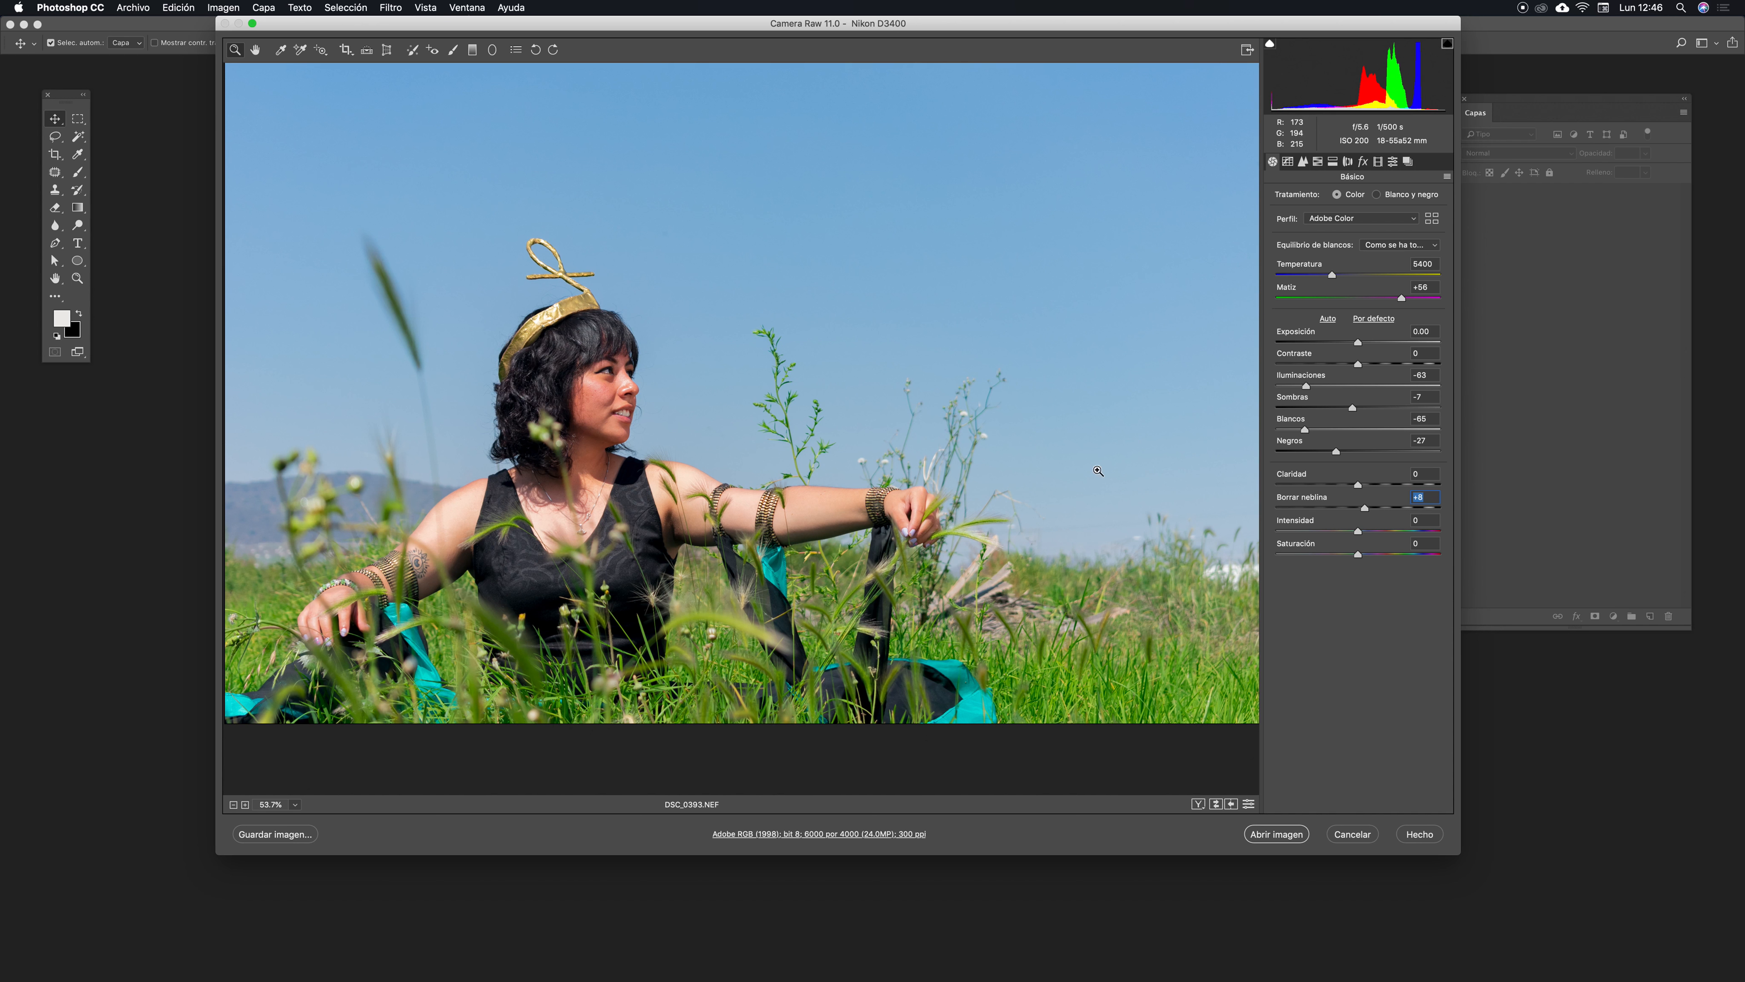
drag(1363, 509, 1331, 510)
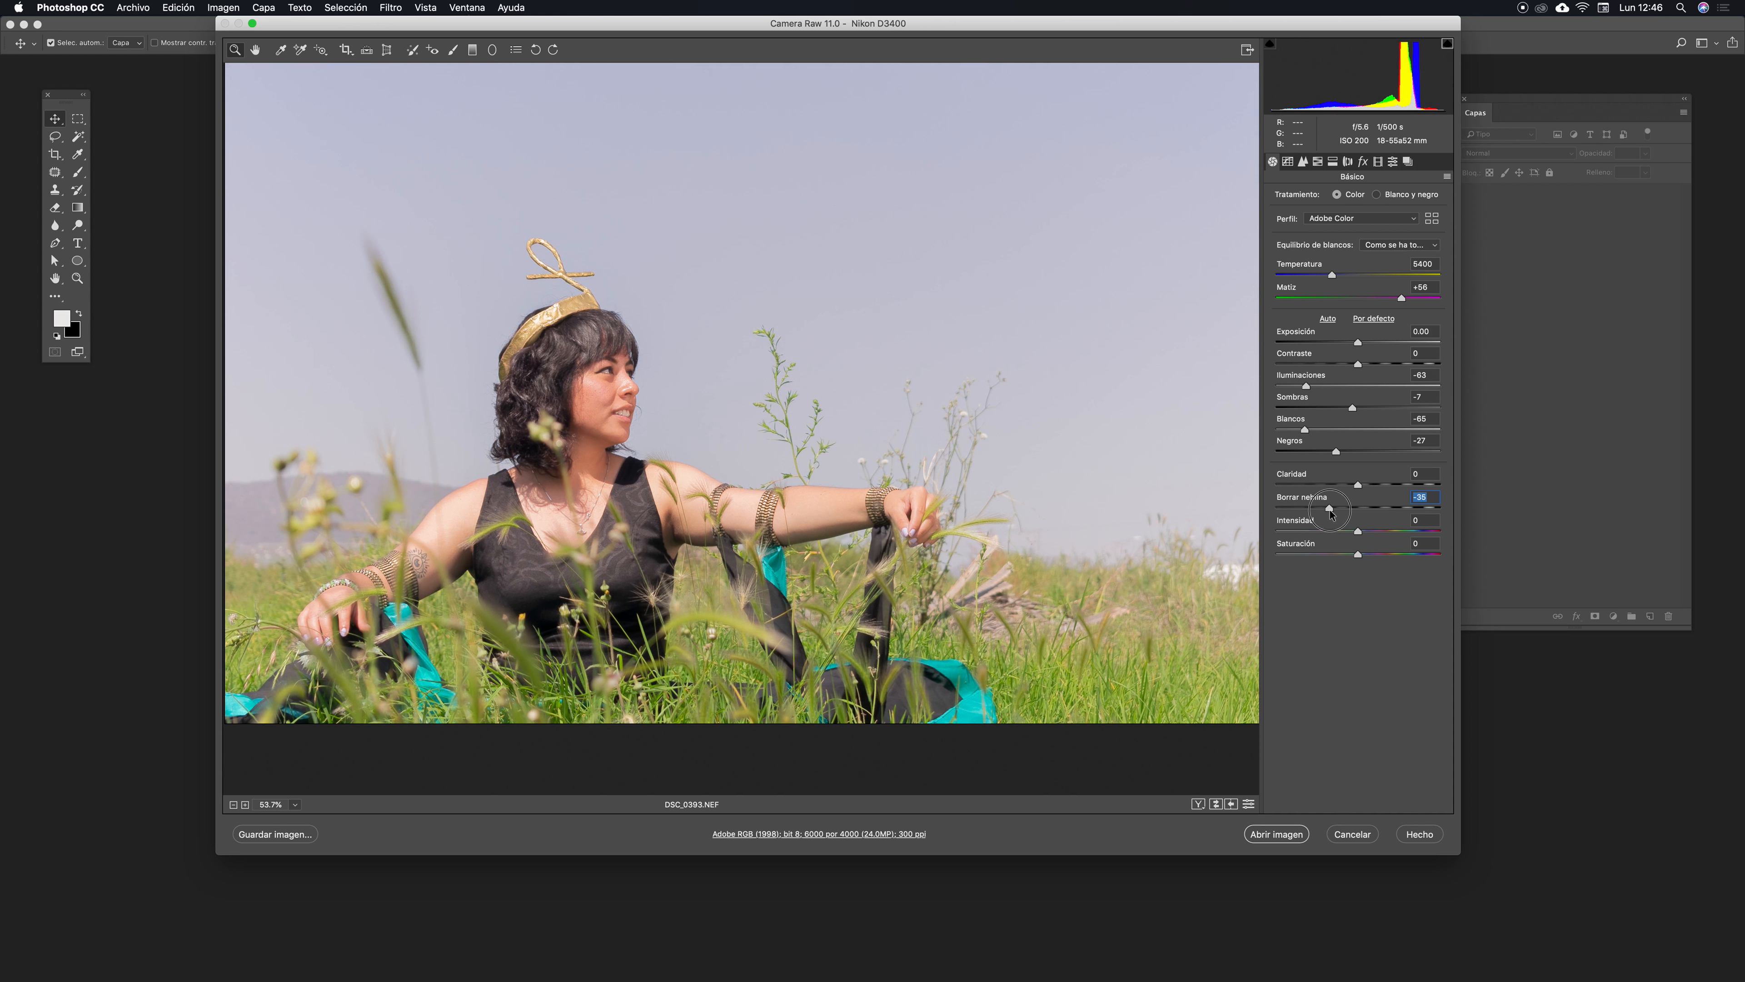
drag(1331, 510, 1359, 510)
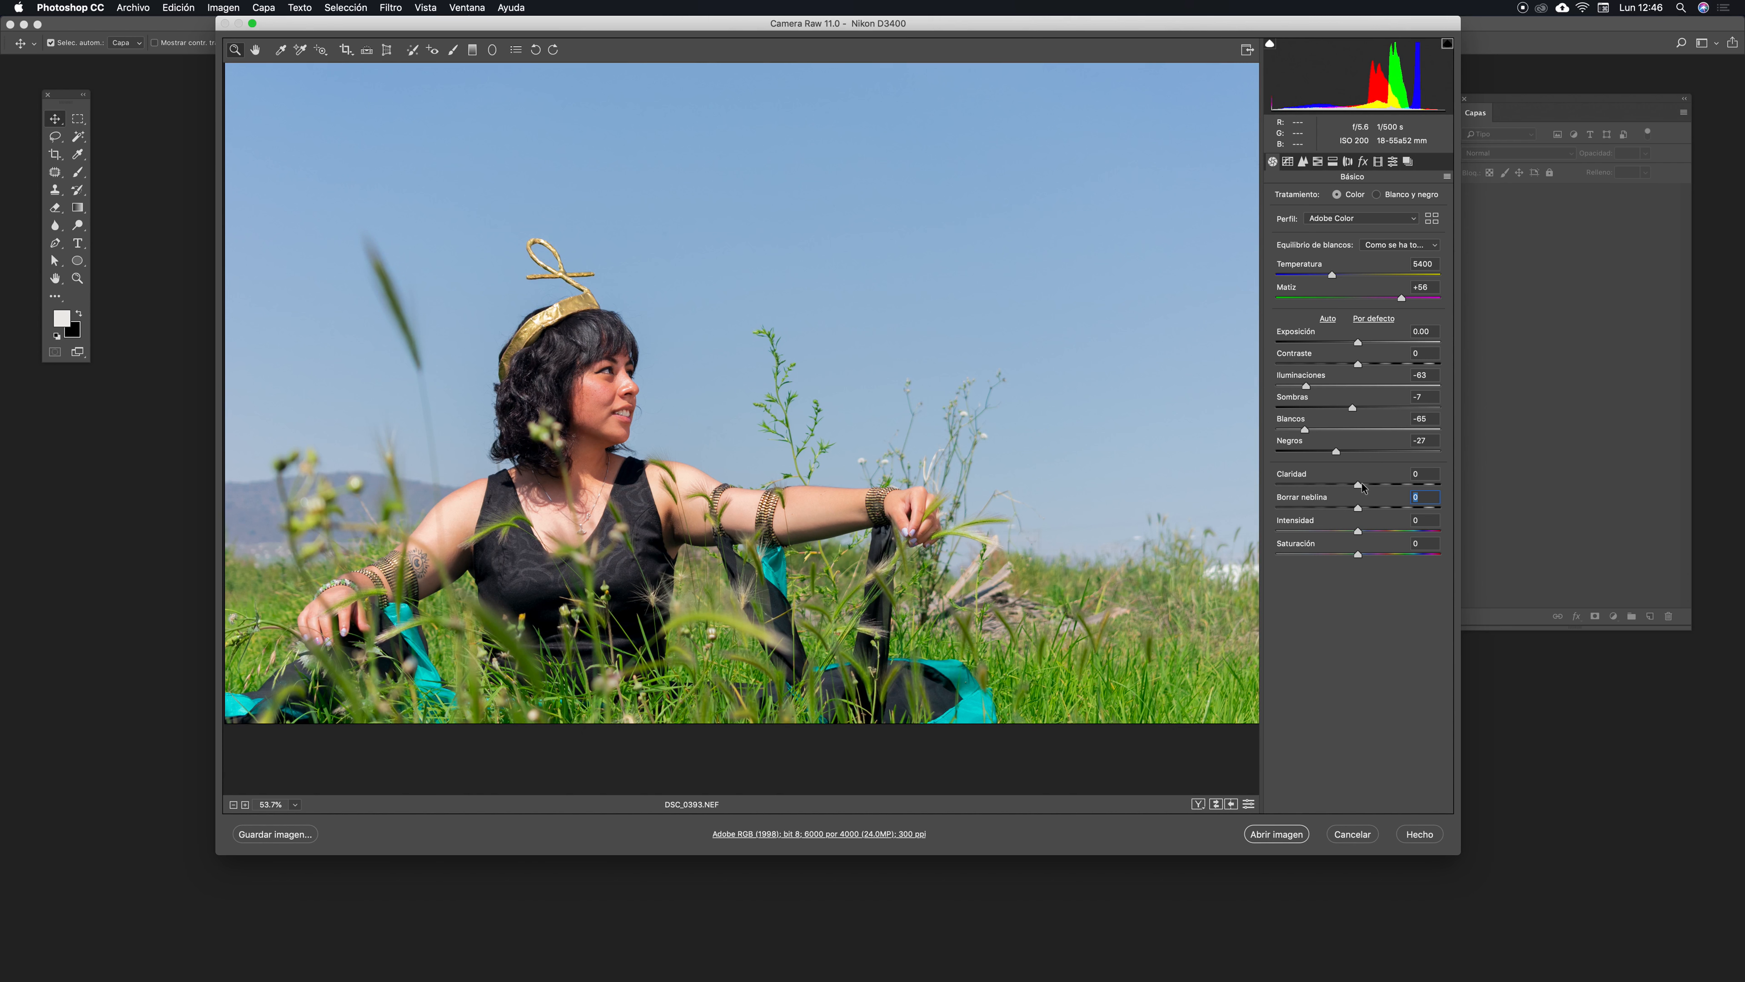
- Set Clarity to +5 and Dehaze to +5
drag(1369, 489, 1373, 486)
click(1390, 486)
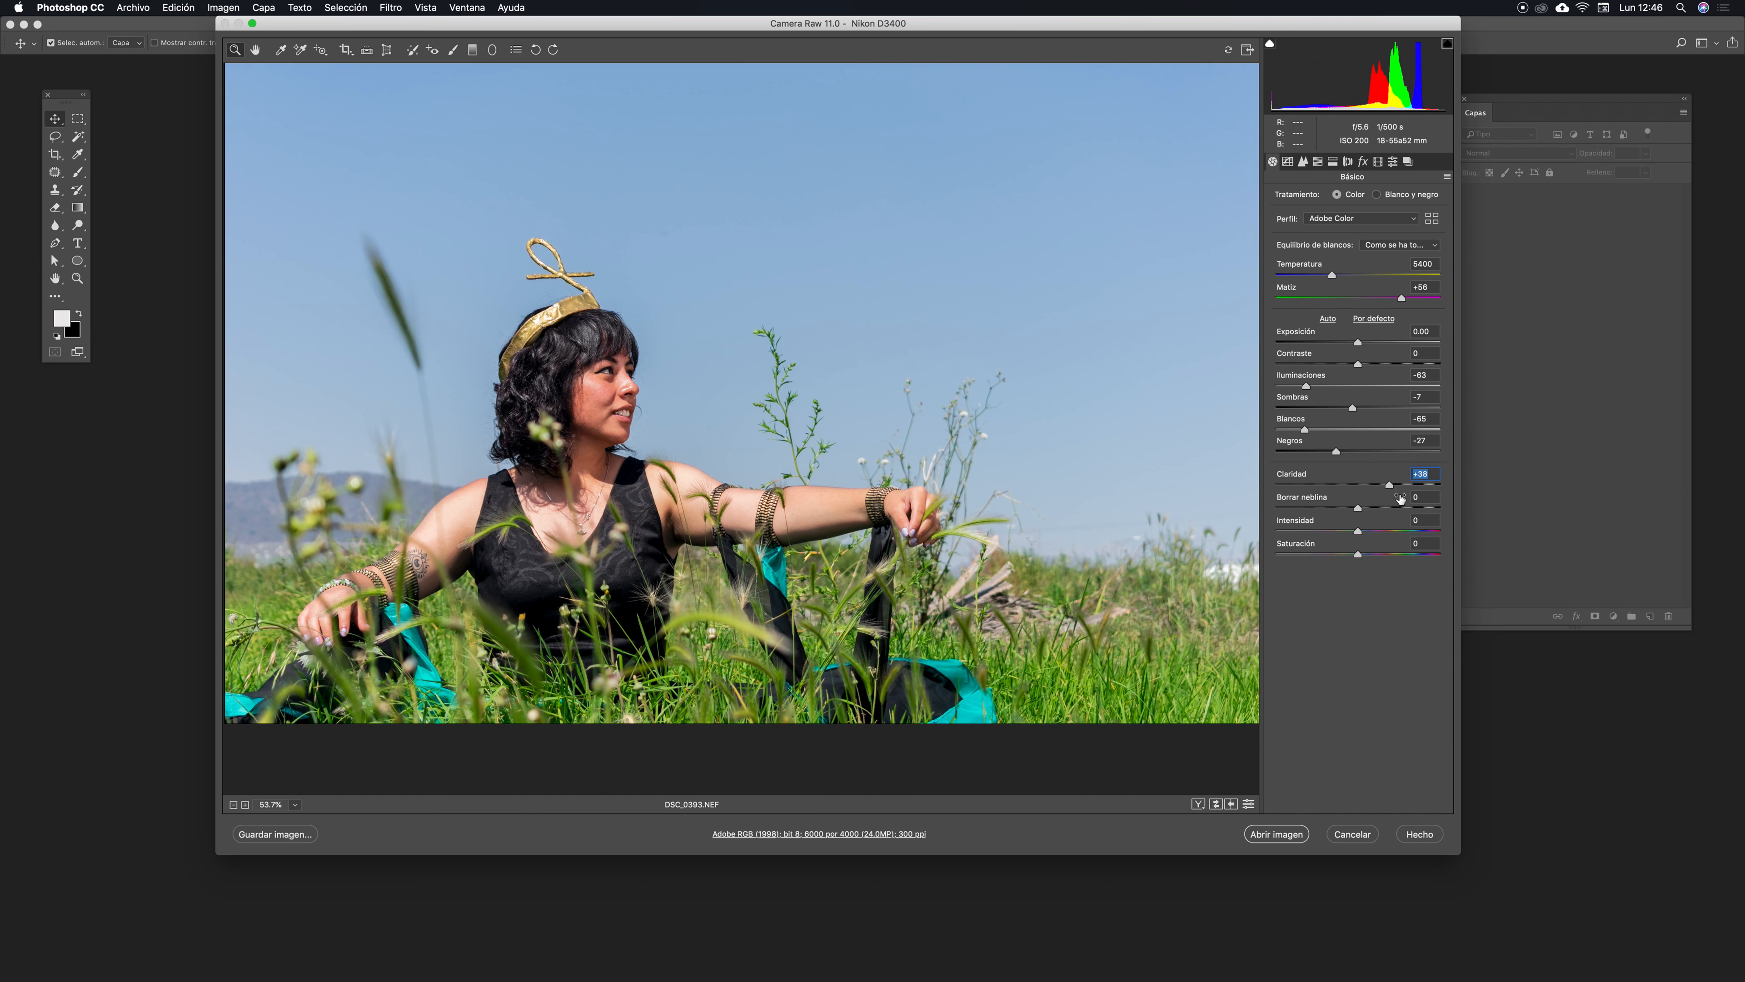
click(1407, 486)
click(1387, 485)
click(1368, 486)
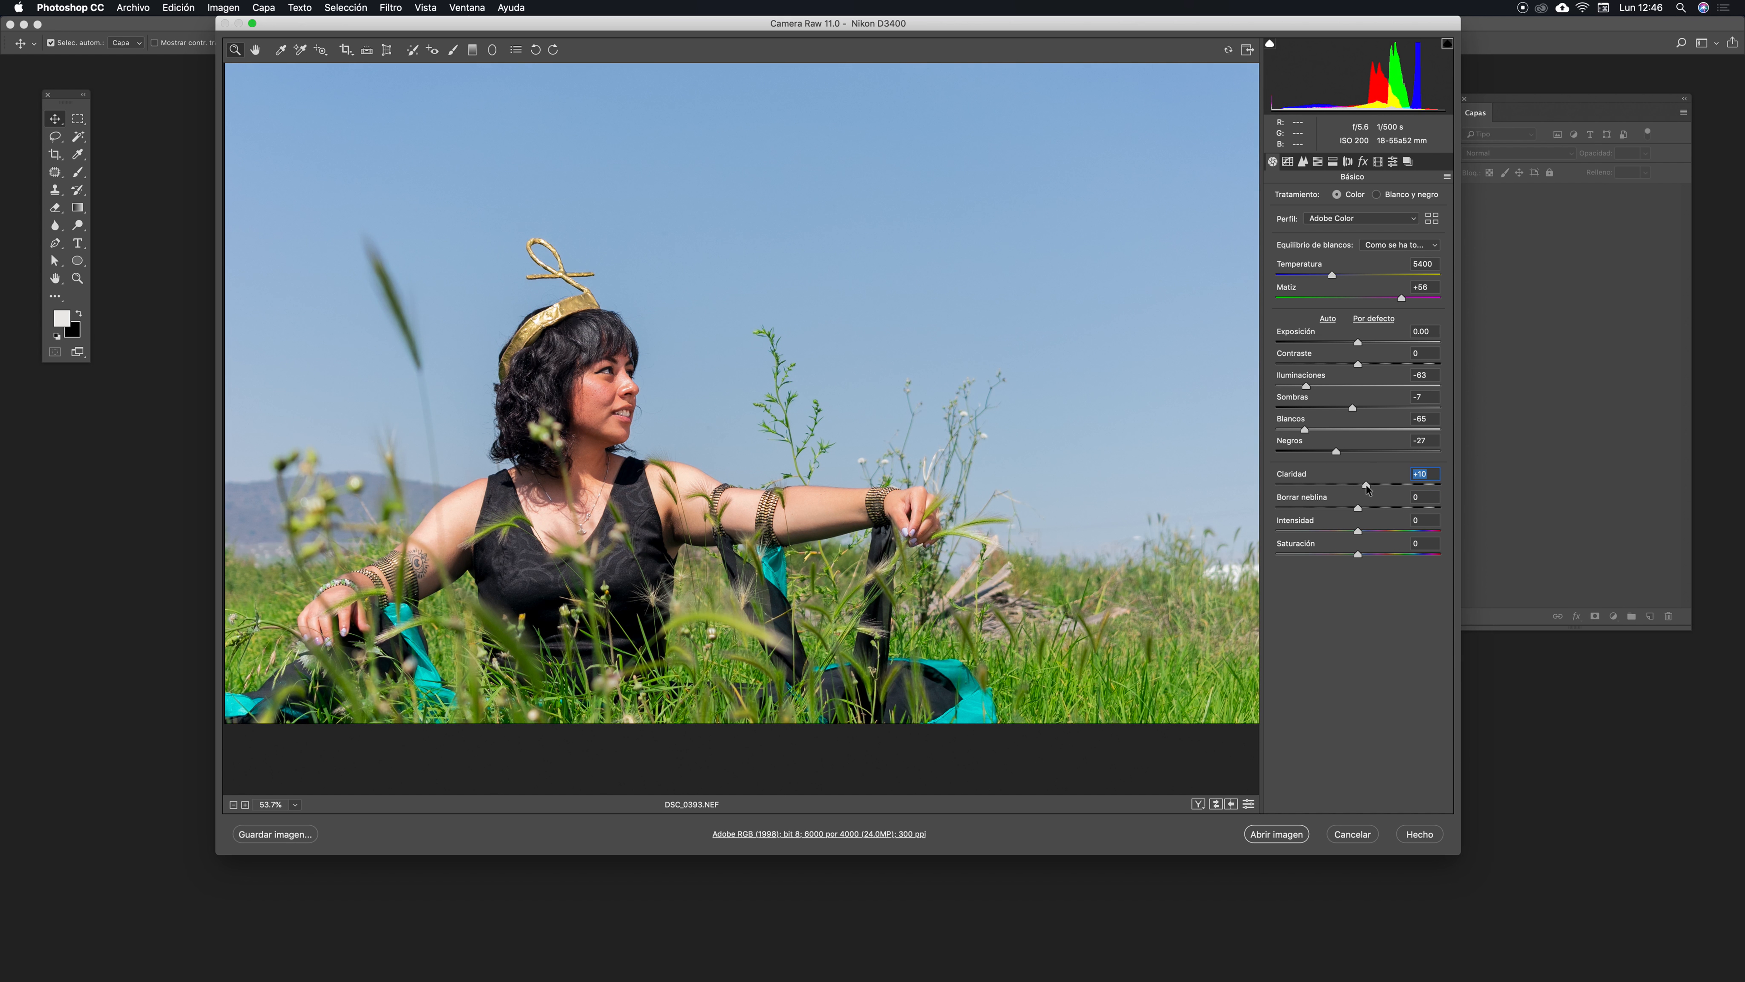
mouse_move(1366, 487)
mouse_down()
mouse_move(1333, 489)
mouse_move(1363, 487)
mouse_up()
drag(1361, 512, 1367, 513)
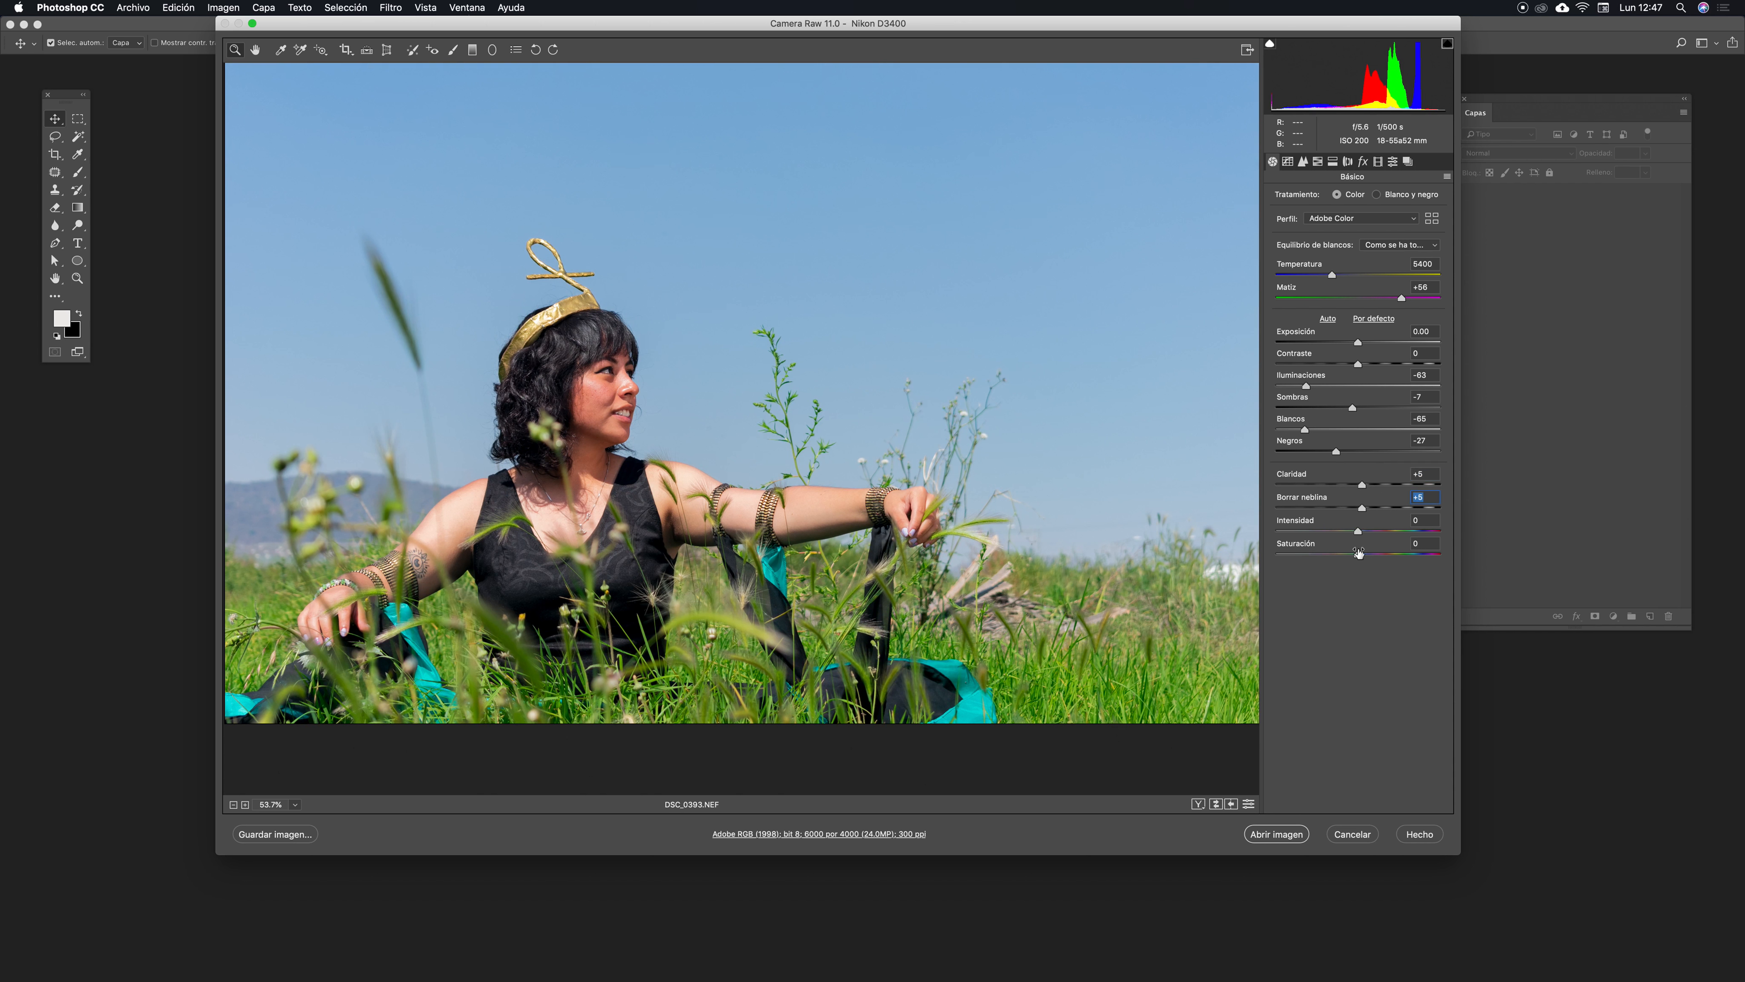
- Set Vibrance to +3 and Saturation to +4
drag(1362, 556, 1417, 531)
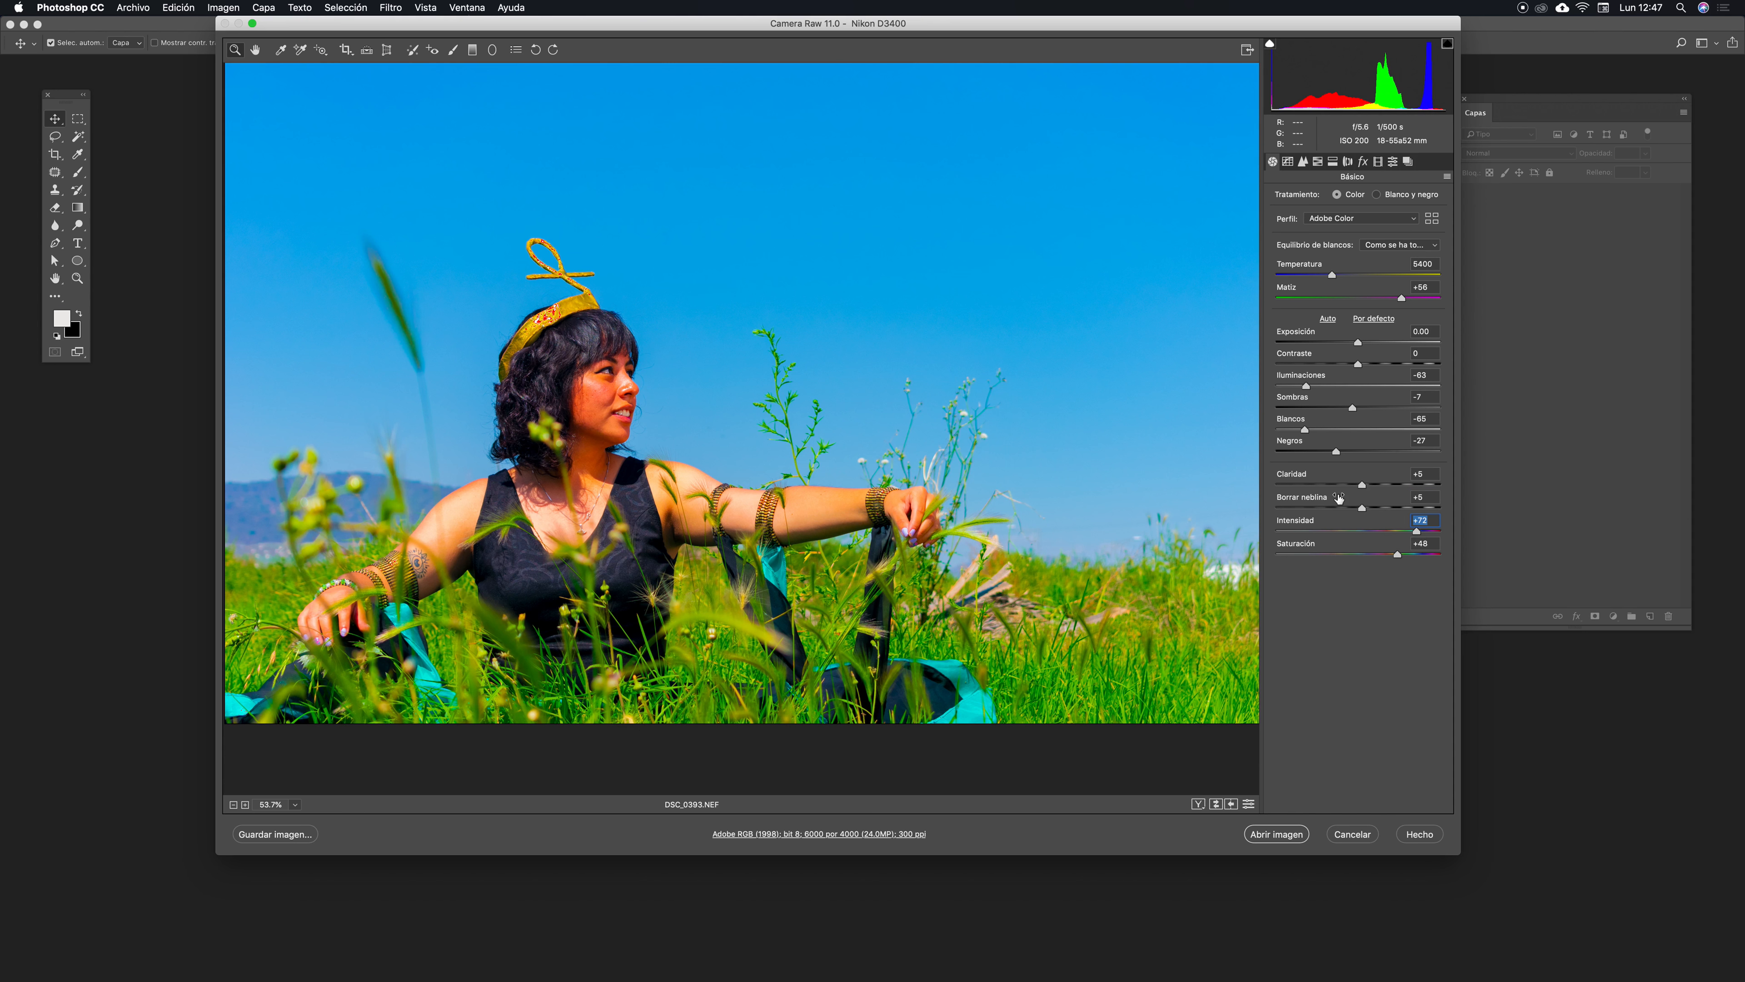
drag(1417, 531, 1362, 555)
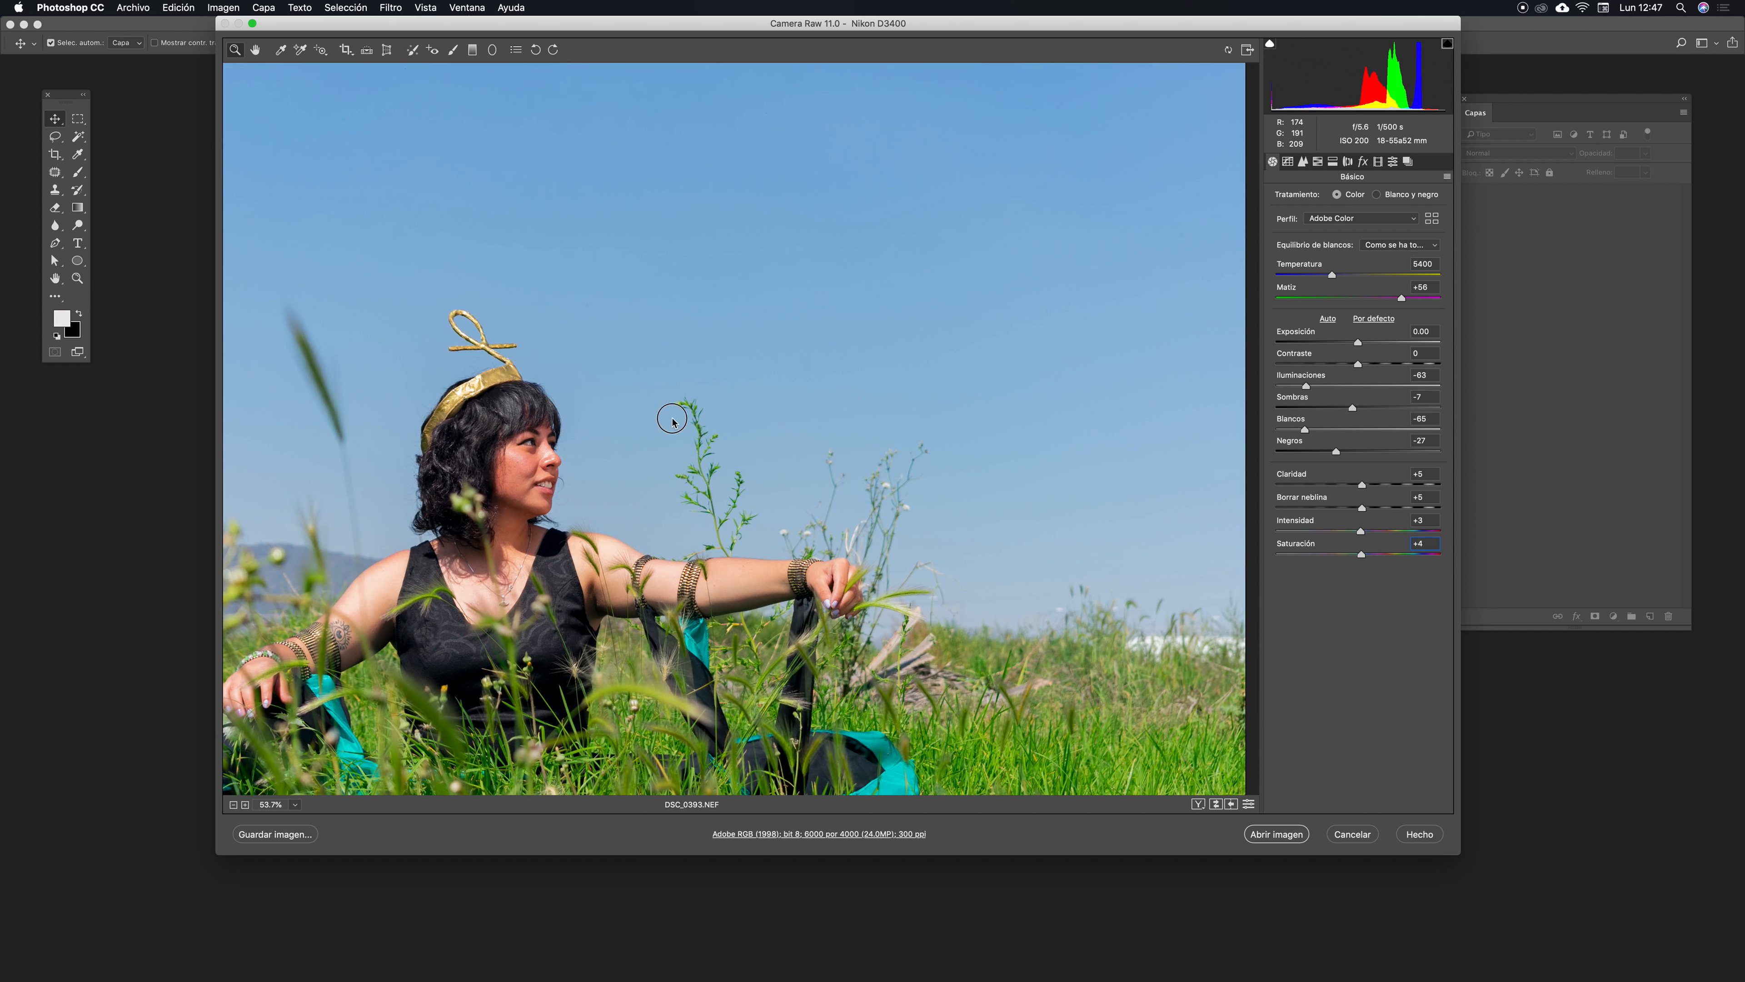
- Add points to the RGB point tone curve, shaping a gentle S-curve with a lower point near input 65, output 74
drag(711, 427, 1036, 348)
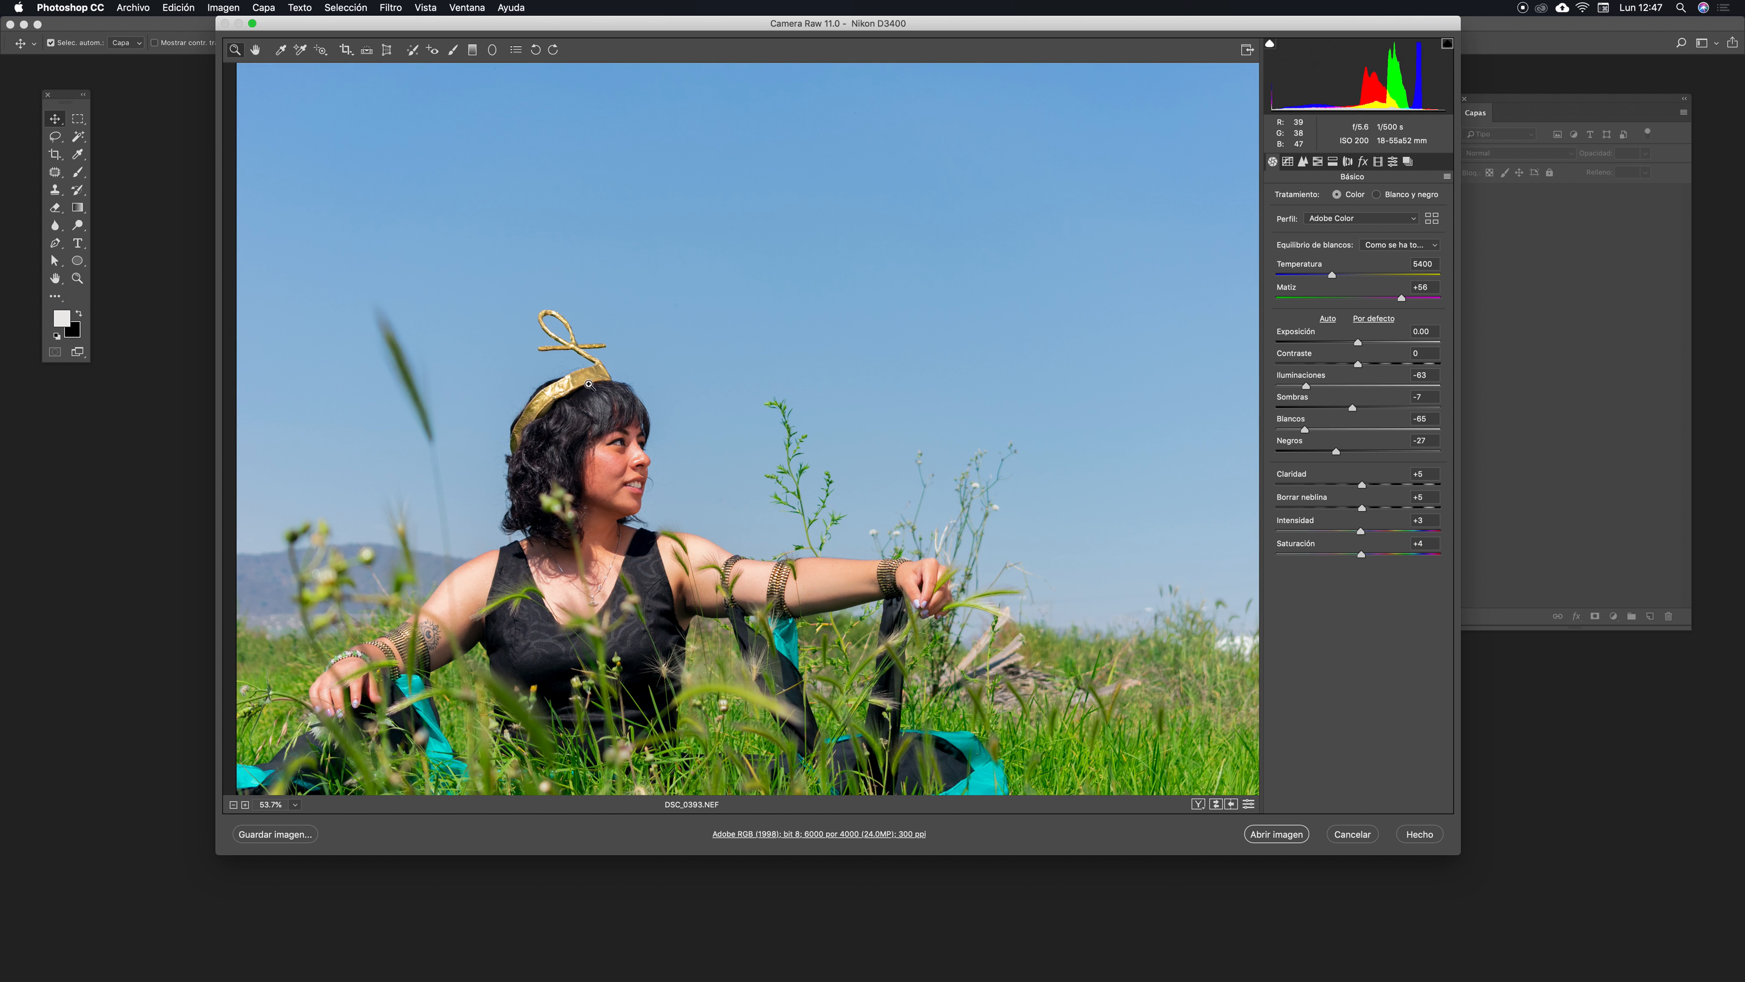
drag(595, 415, 656, 402)
drag(822, 487, 826, 307)
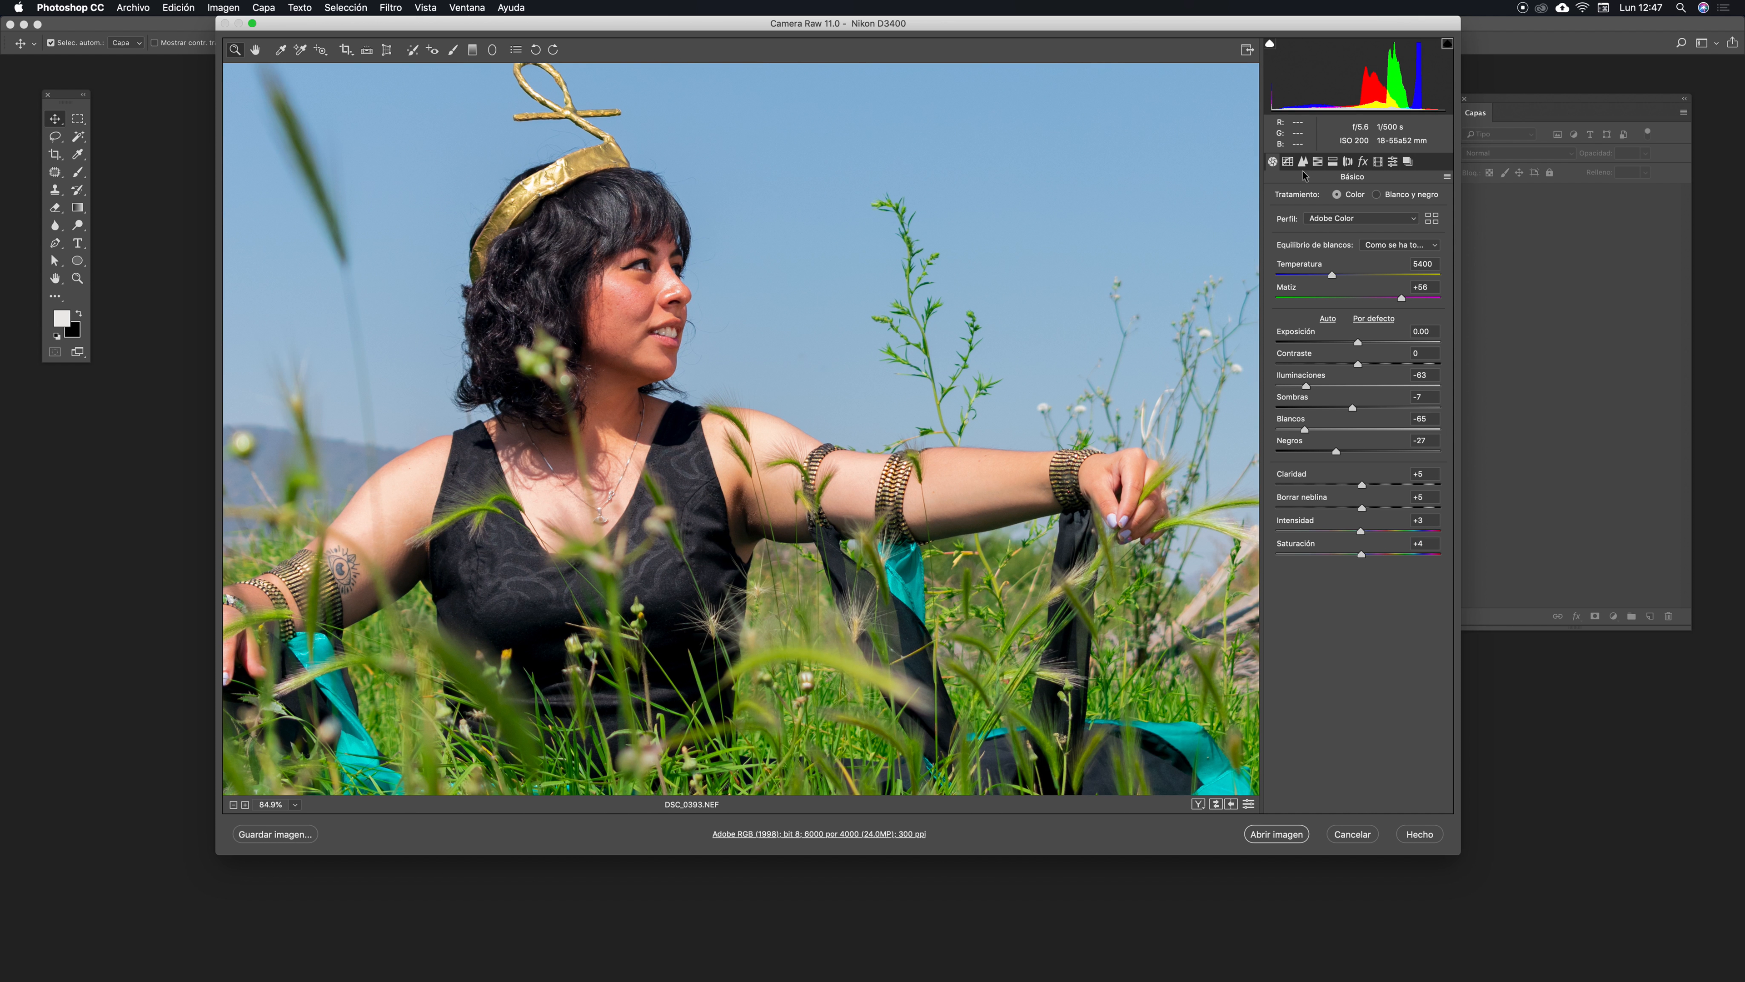
click(1287, 162)
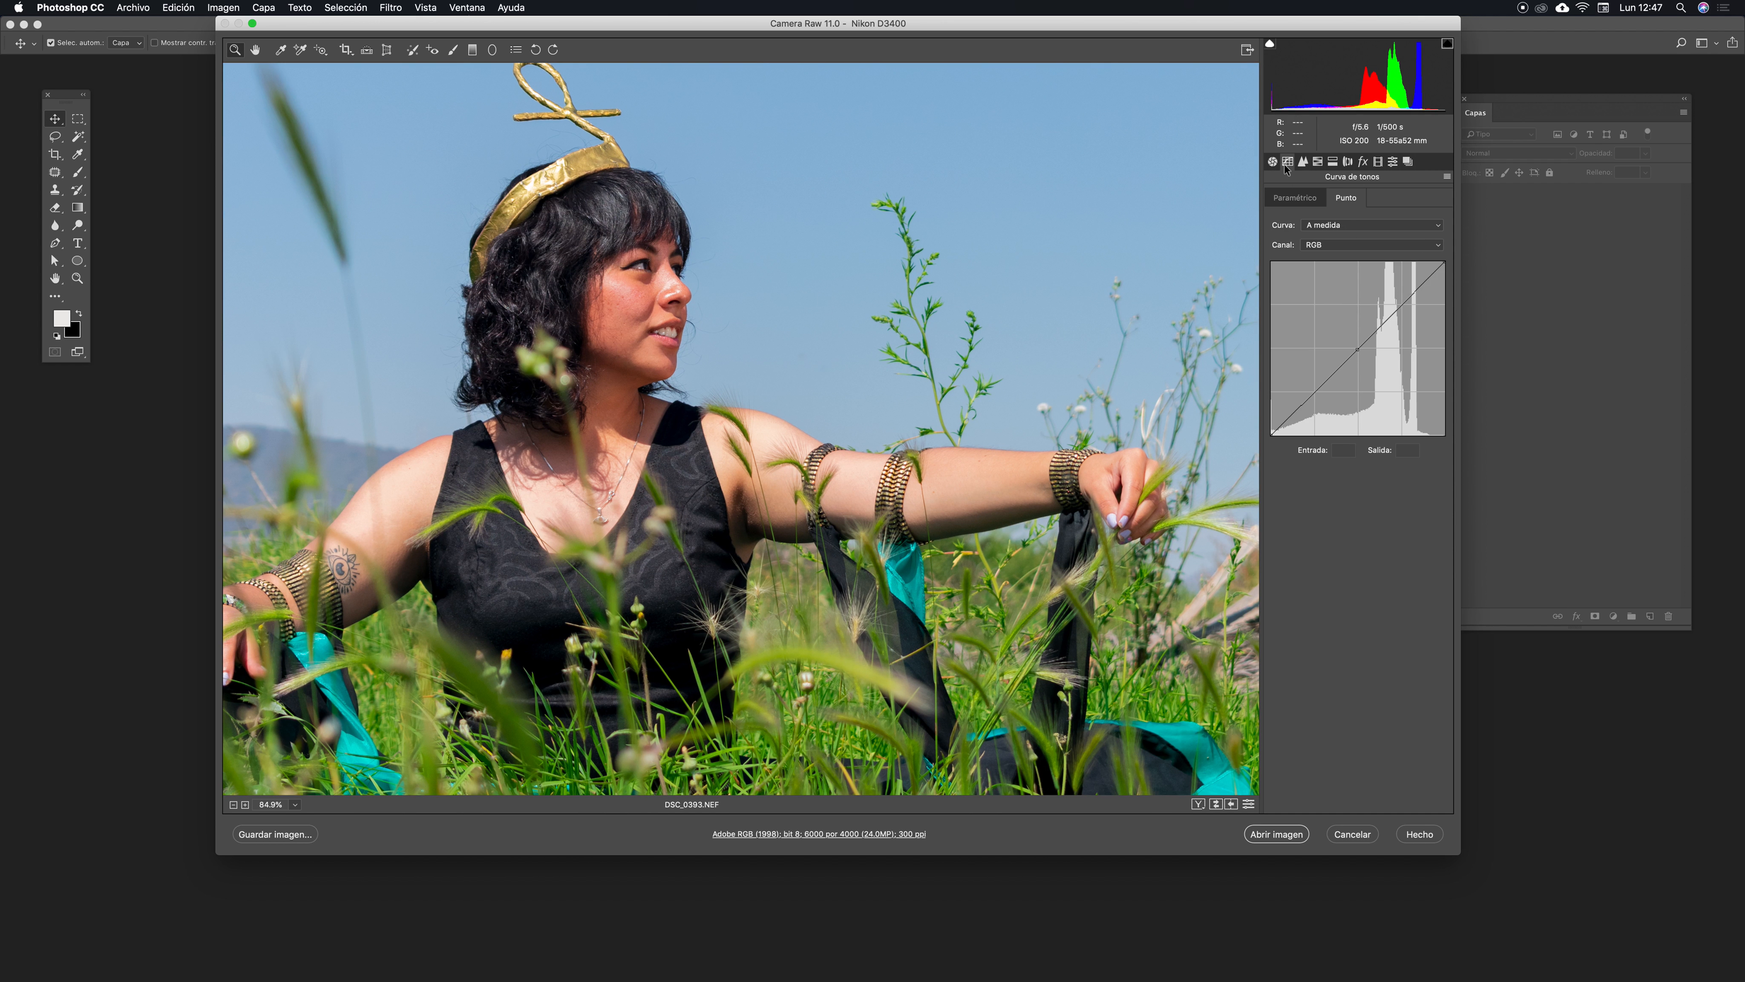
drag(972, 427, 1021, 512)
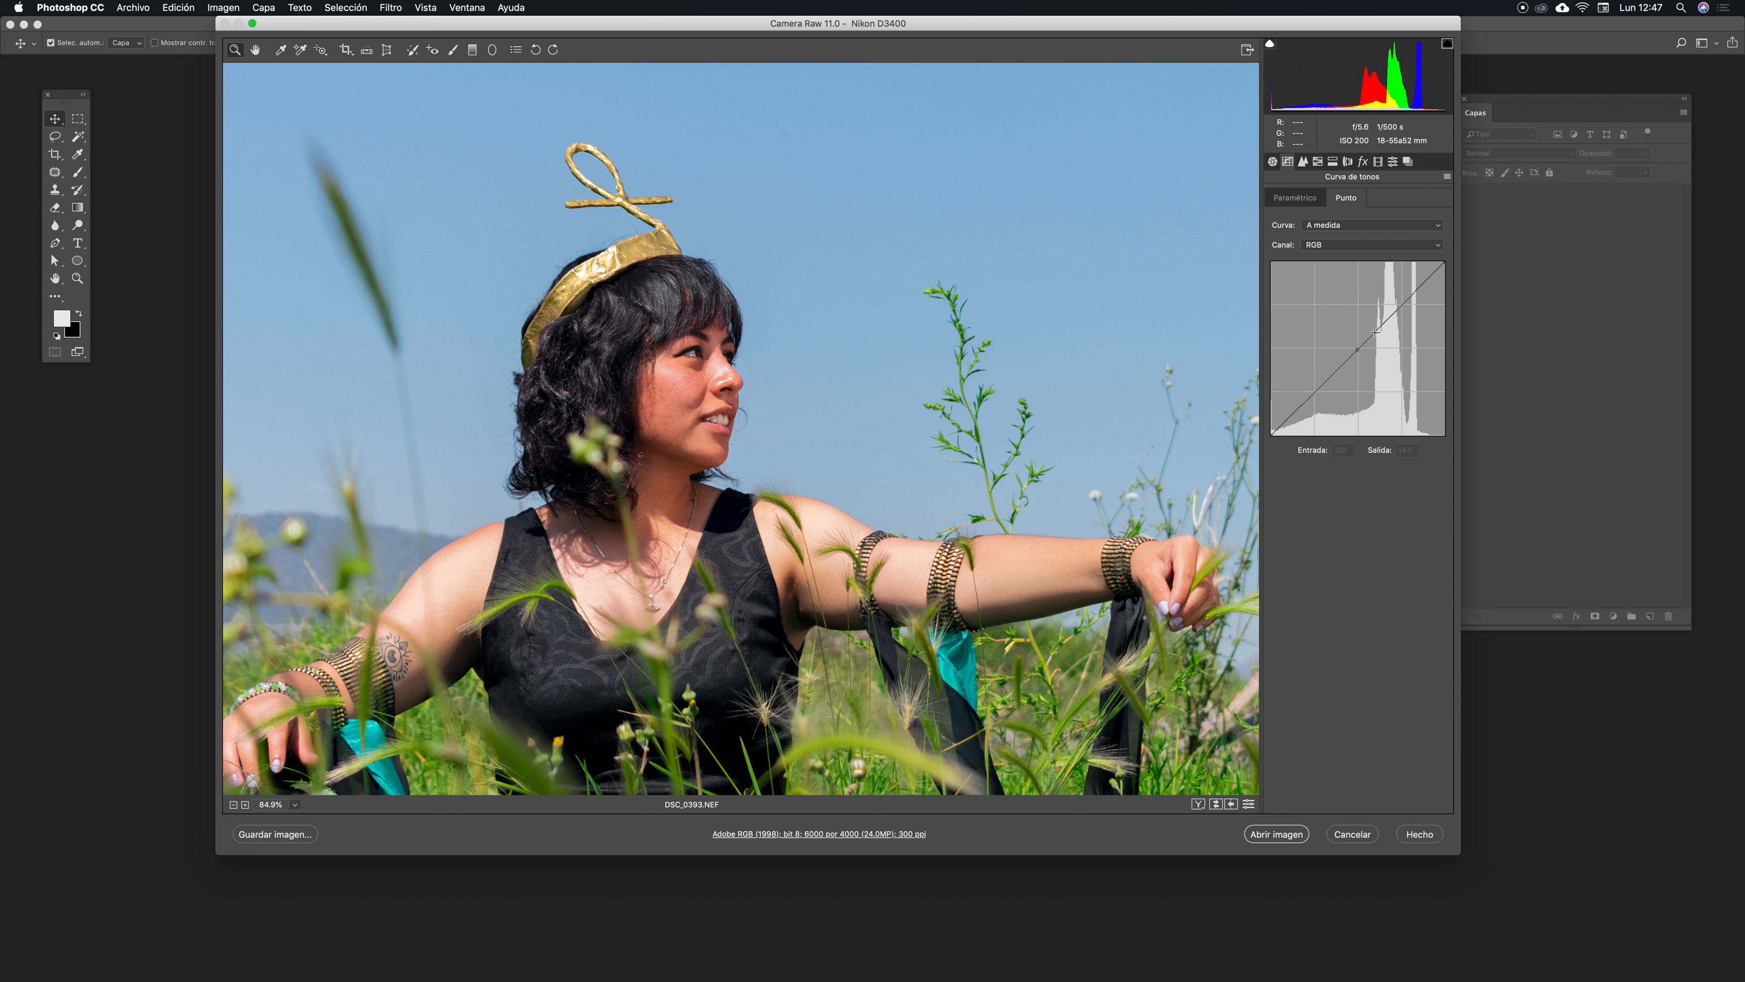
mouse_move(1383, 324)
mouse_down()
mouse_move(1368, 301)
mouse_move(1388, 349)
mouse_up()
key(super+z)
click(1357, 349)
drag(1358, 351, 1321, 390)
click(1394, 311)
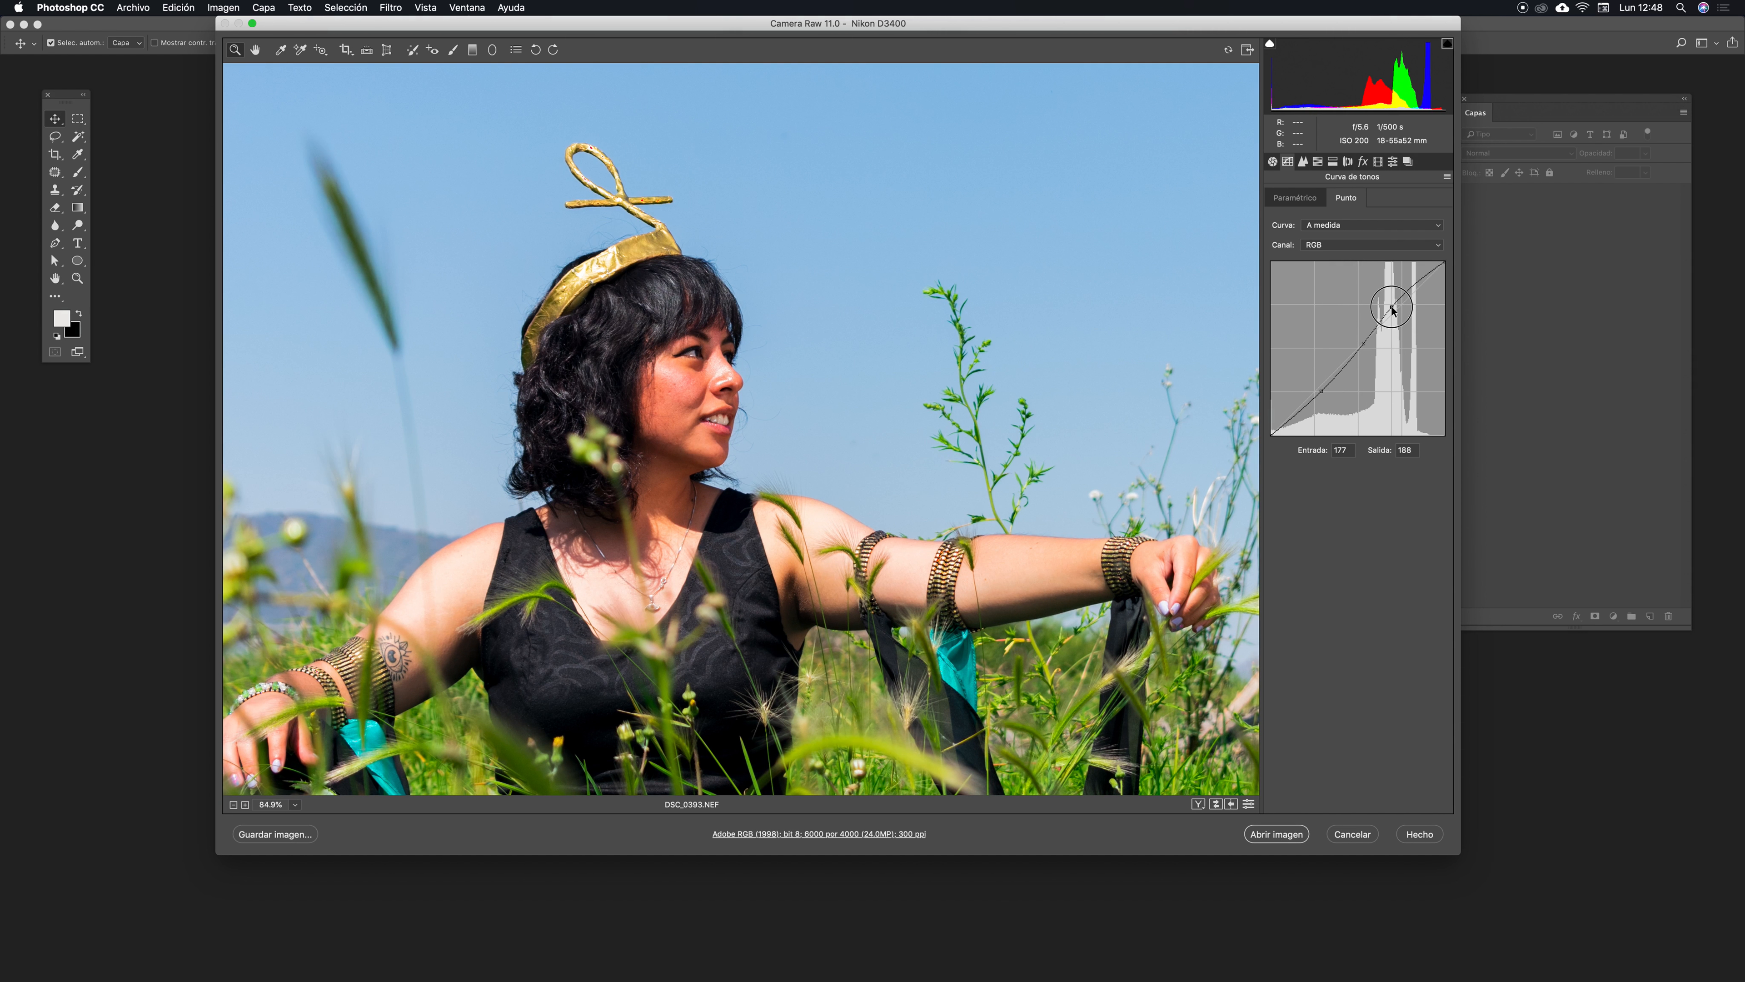
drag(1321, 390, 1316, 385)
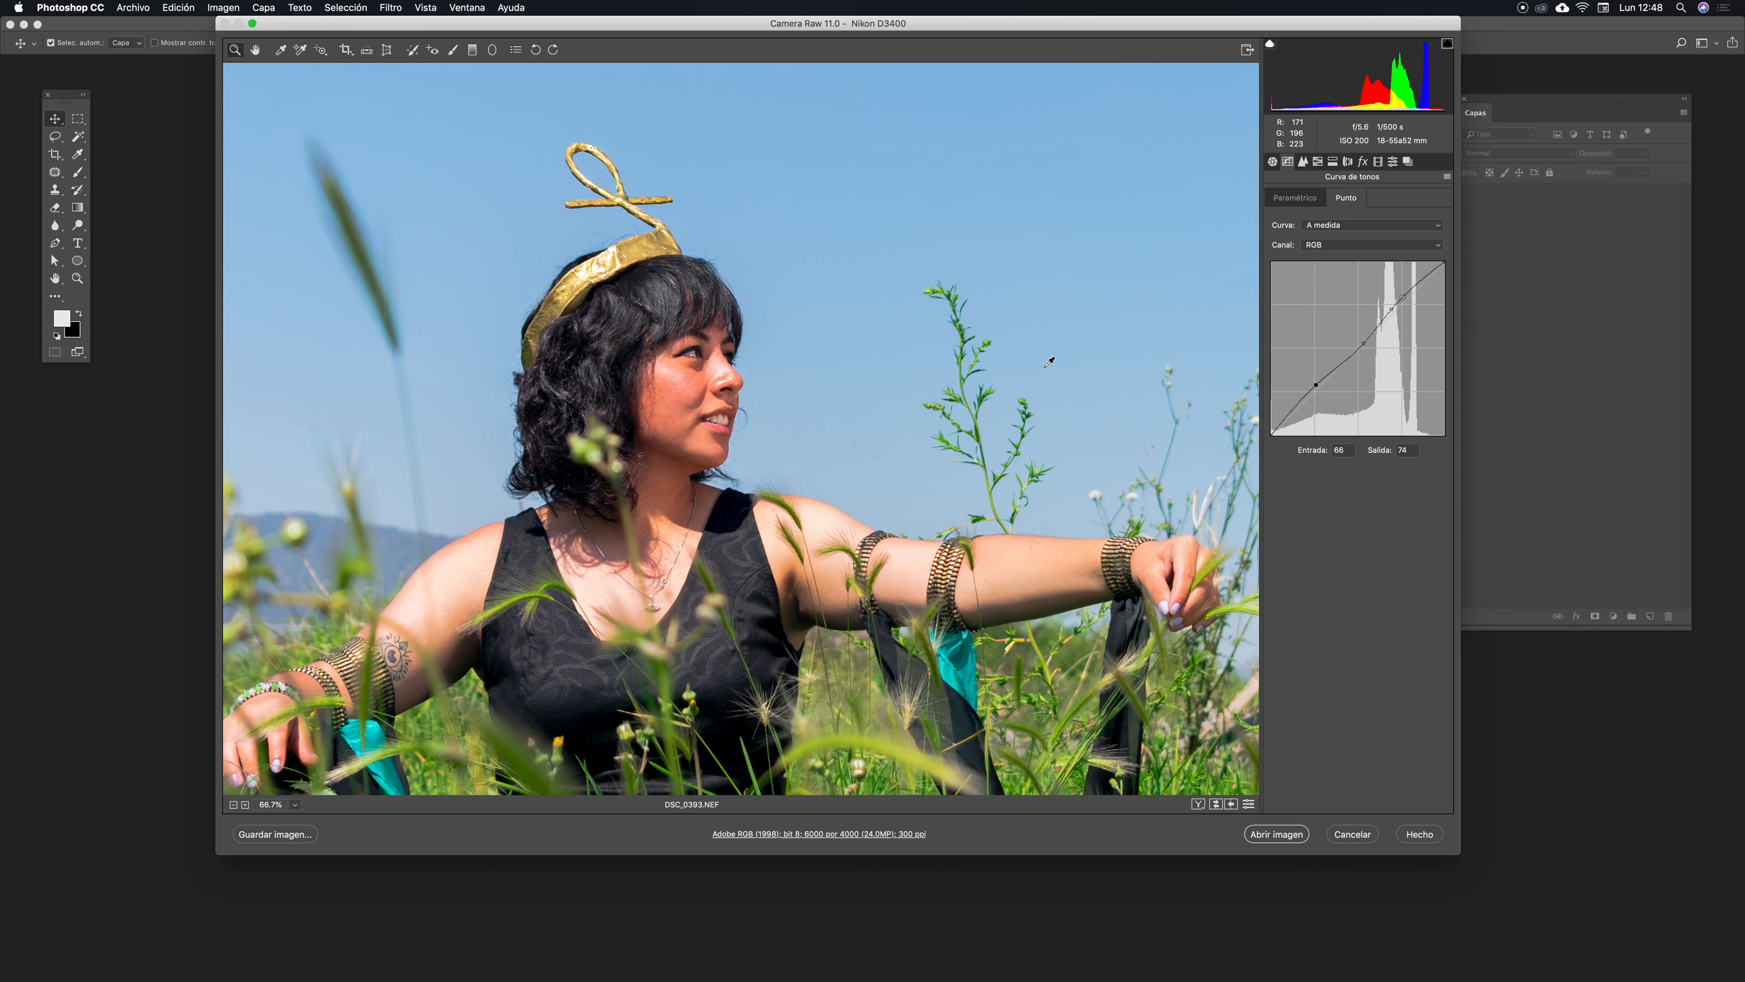
- Move the lower curve point up to input 183, output 185, flattening the tone curve
key(super+minus)
drag(899, 364, 732, 335)
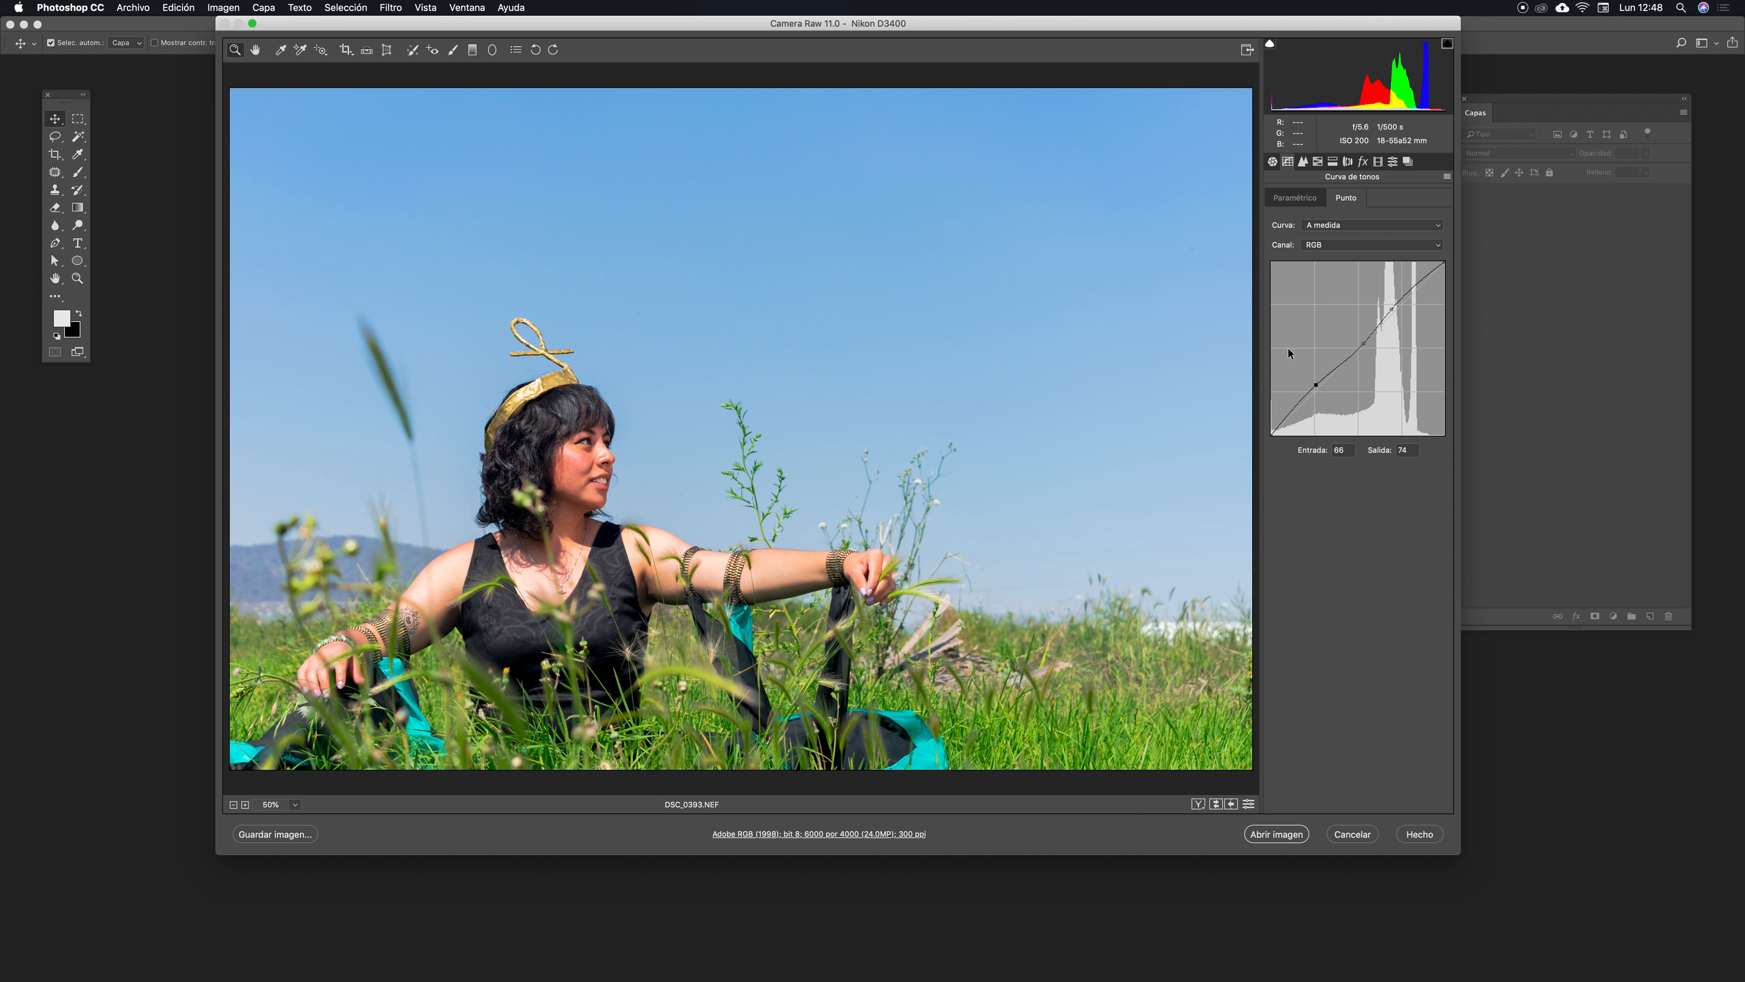
drag(1316, 385, 1396, 310)
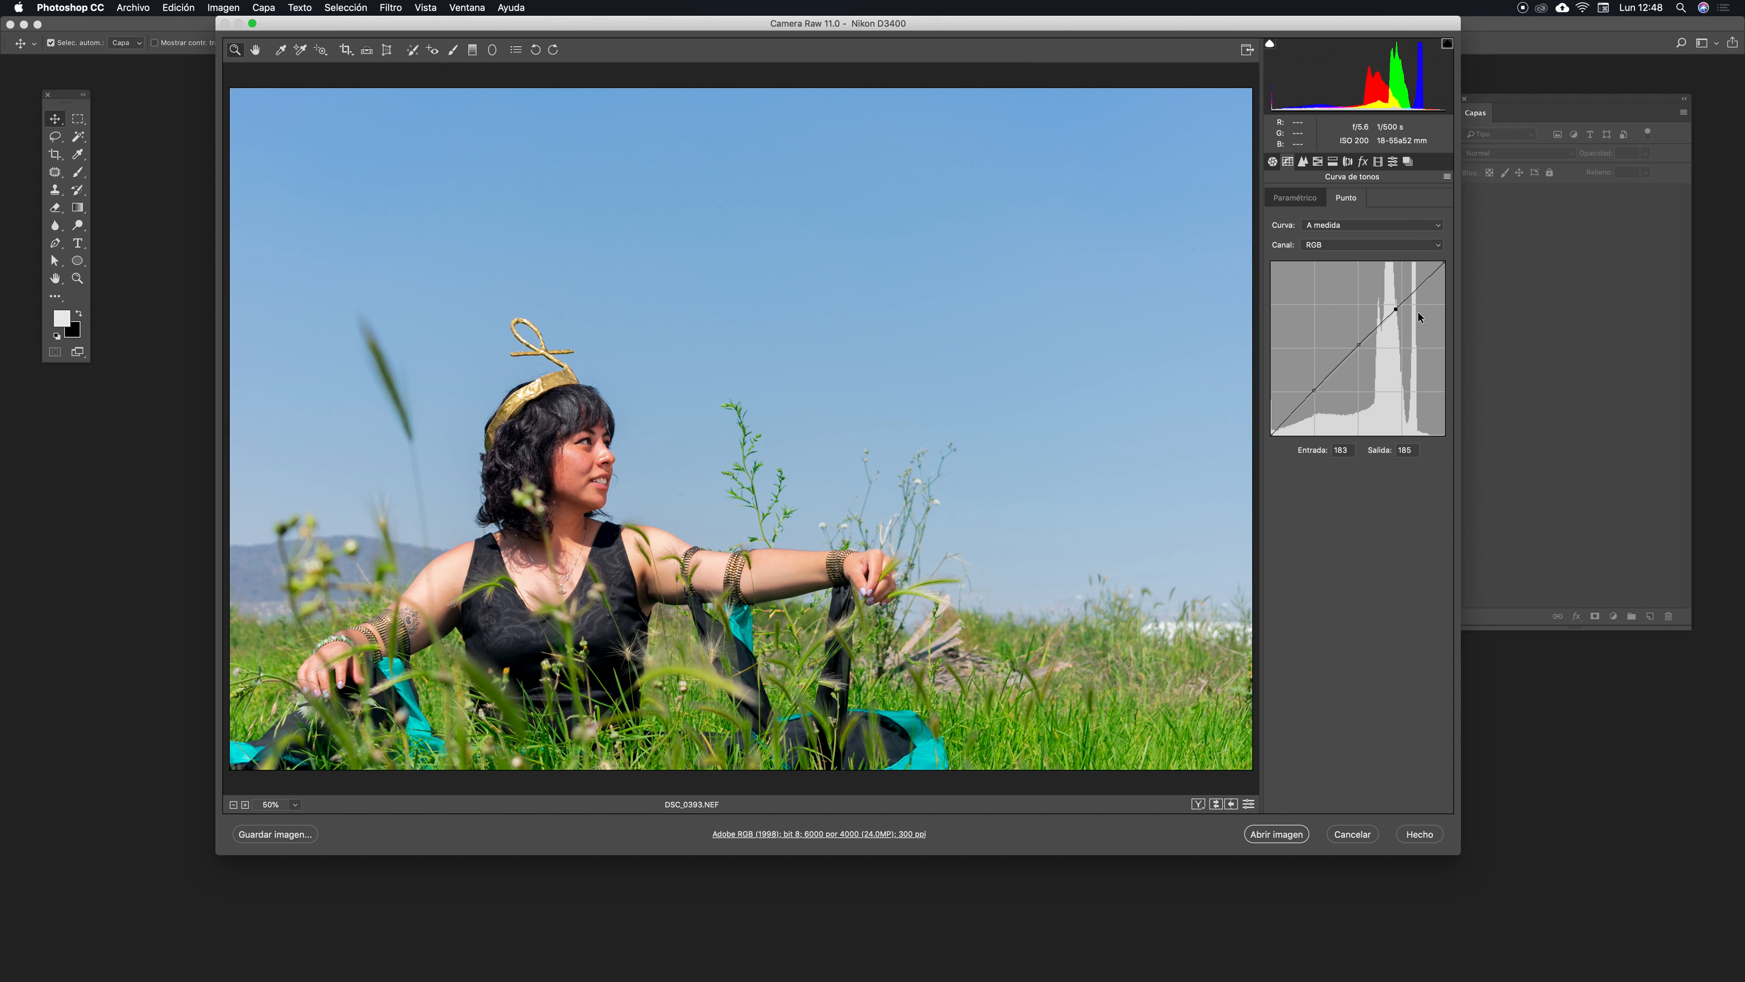
- Open the HSL adjustments and try shifting the Blues hue to extremes before returning it close to zero
alt+click(595, 627)
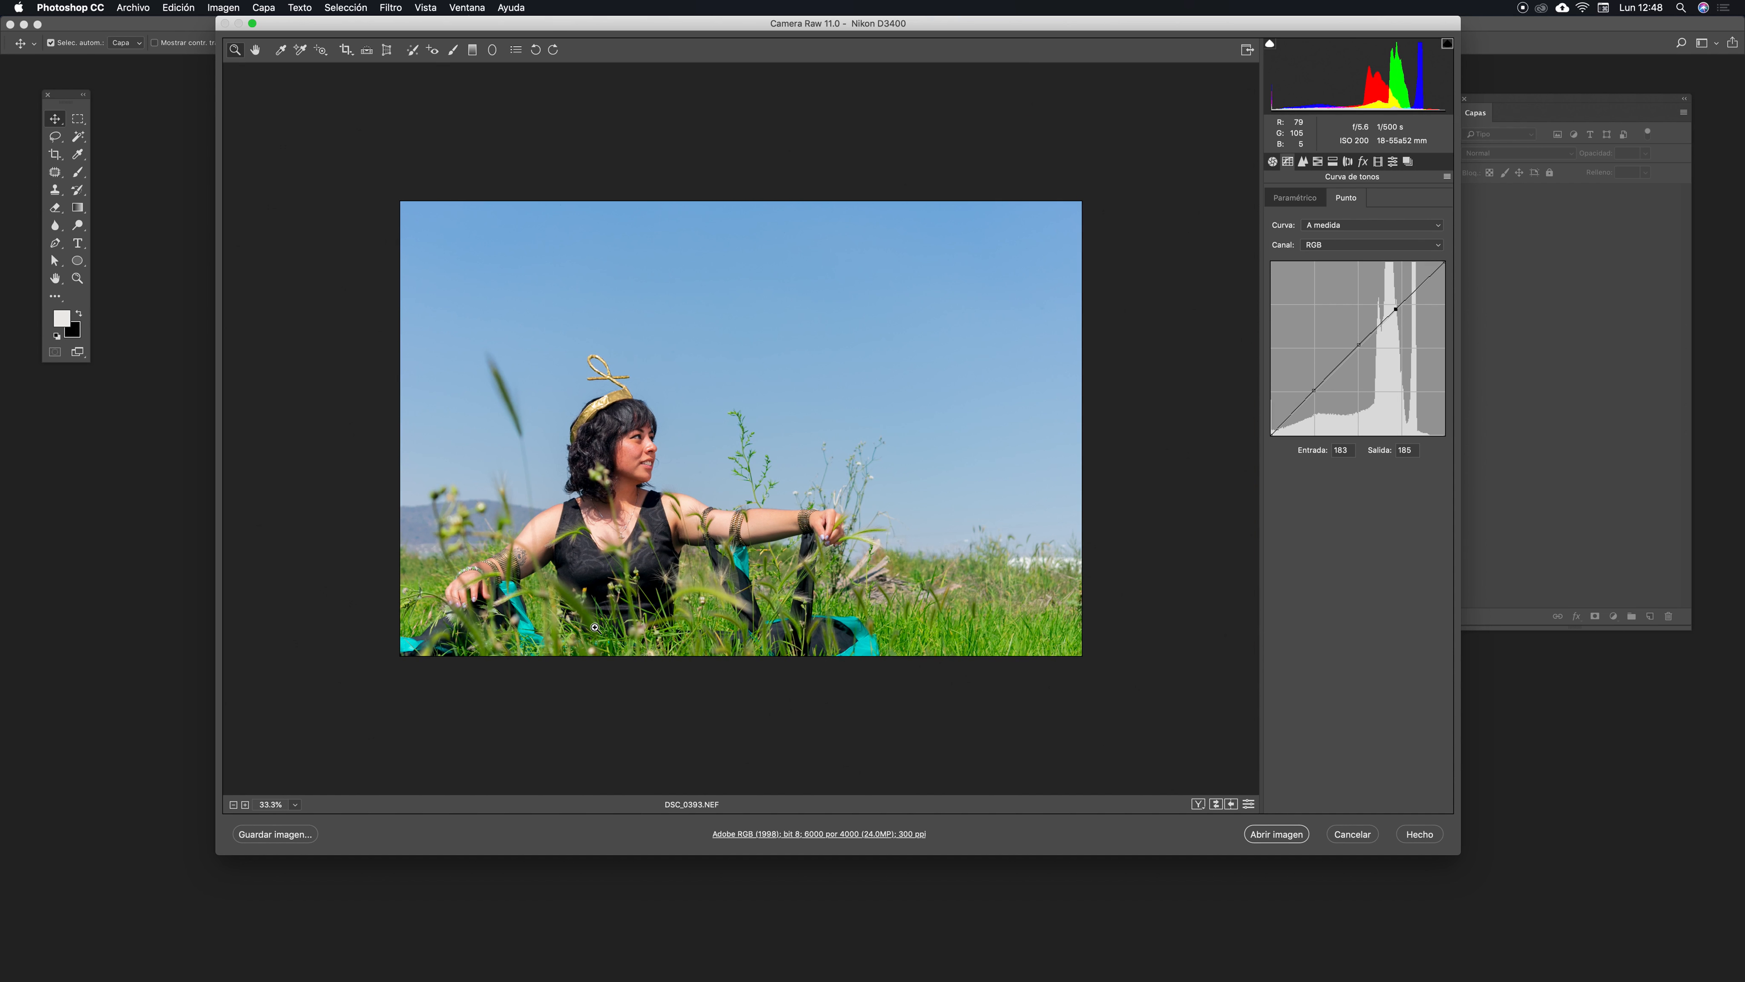
click(595, 627)
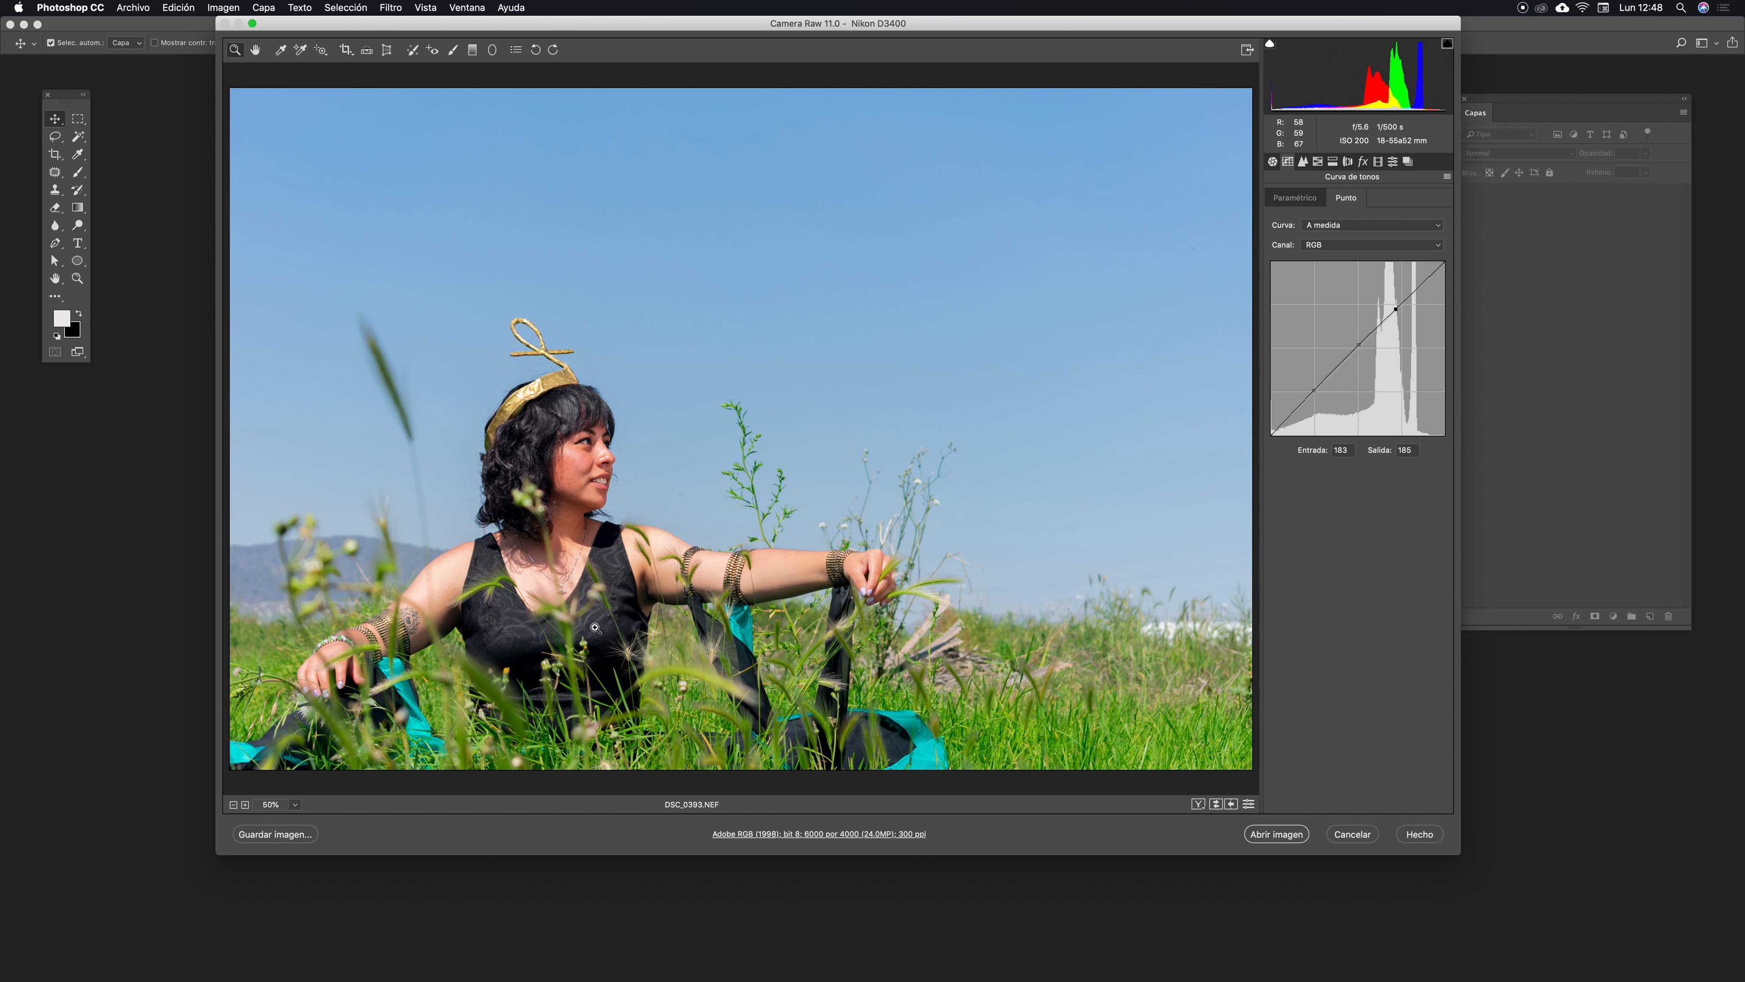
drag(941, 20, 955, 20)
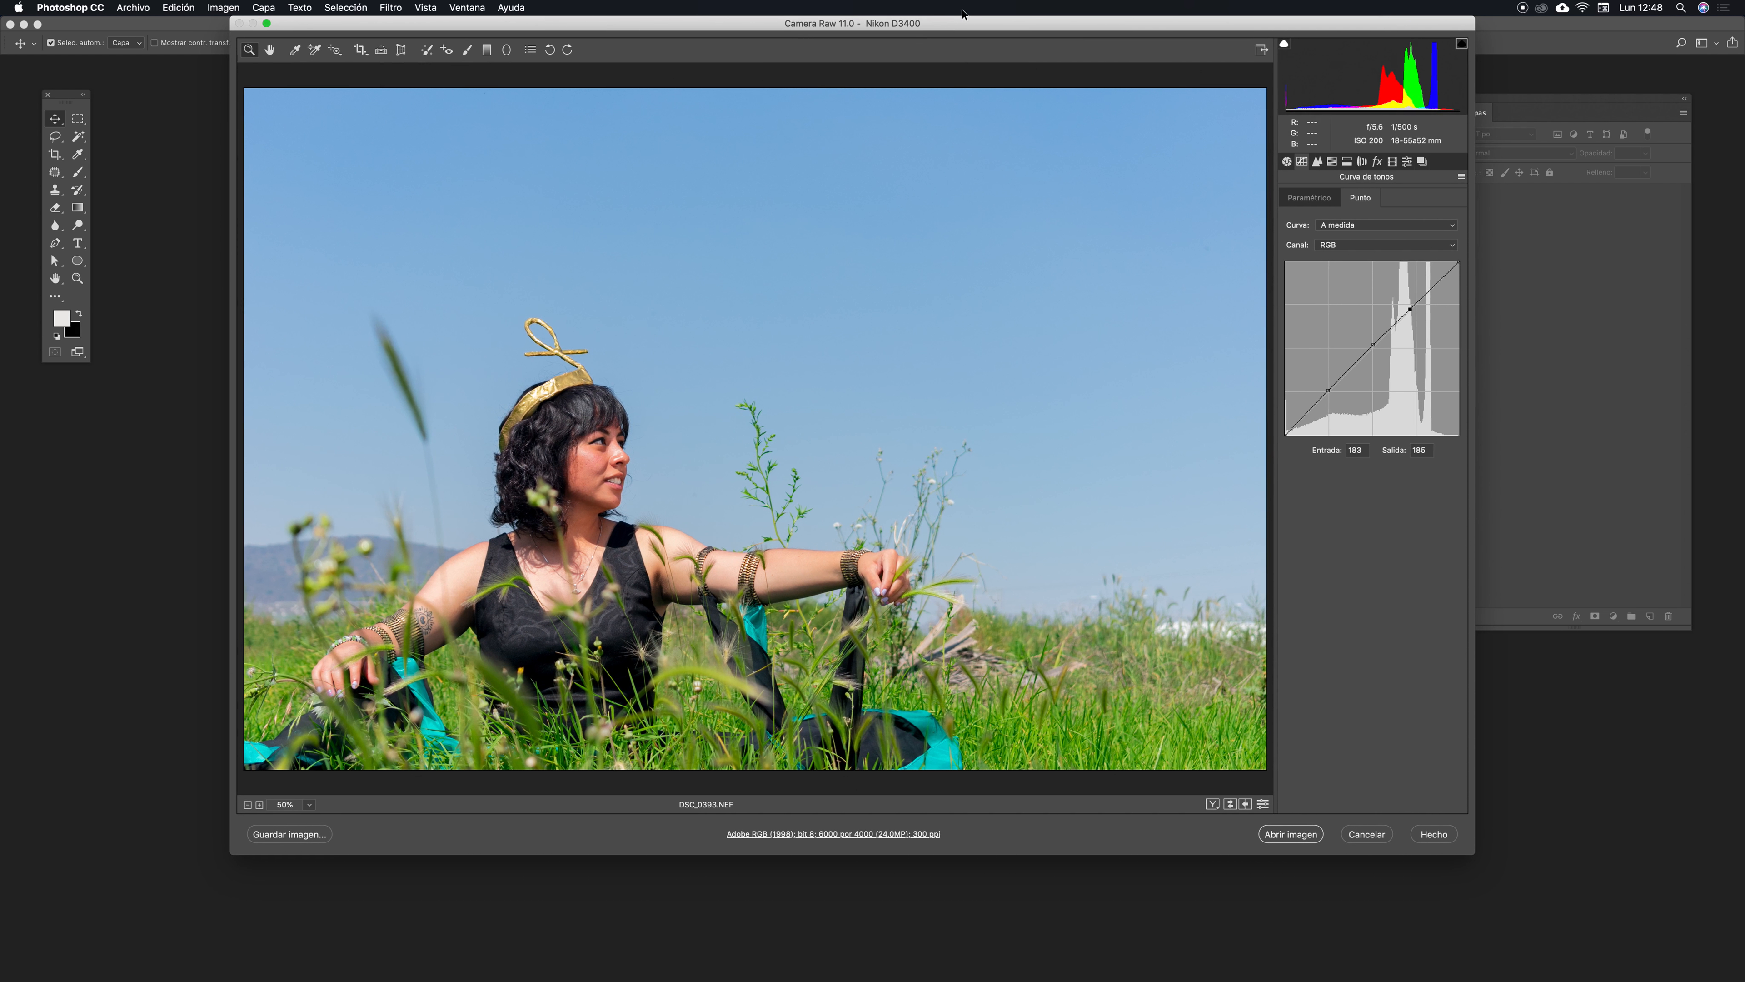
click(1318, 165)
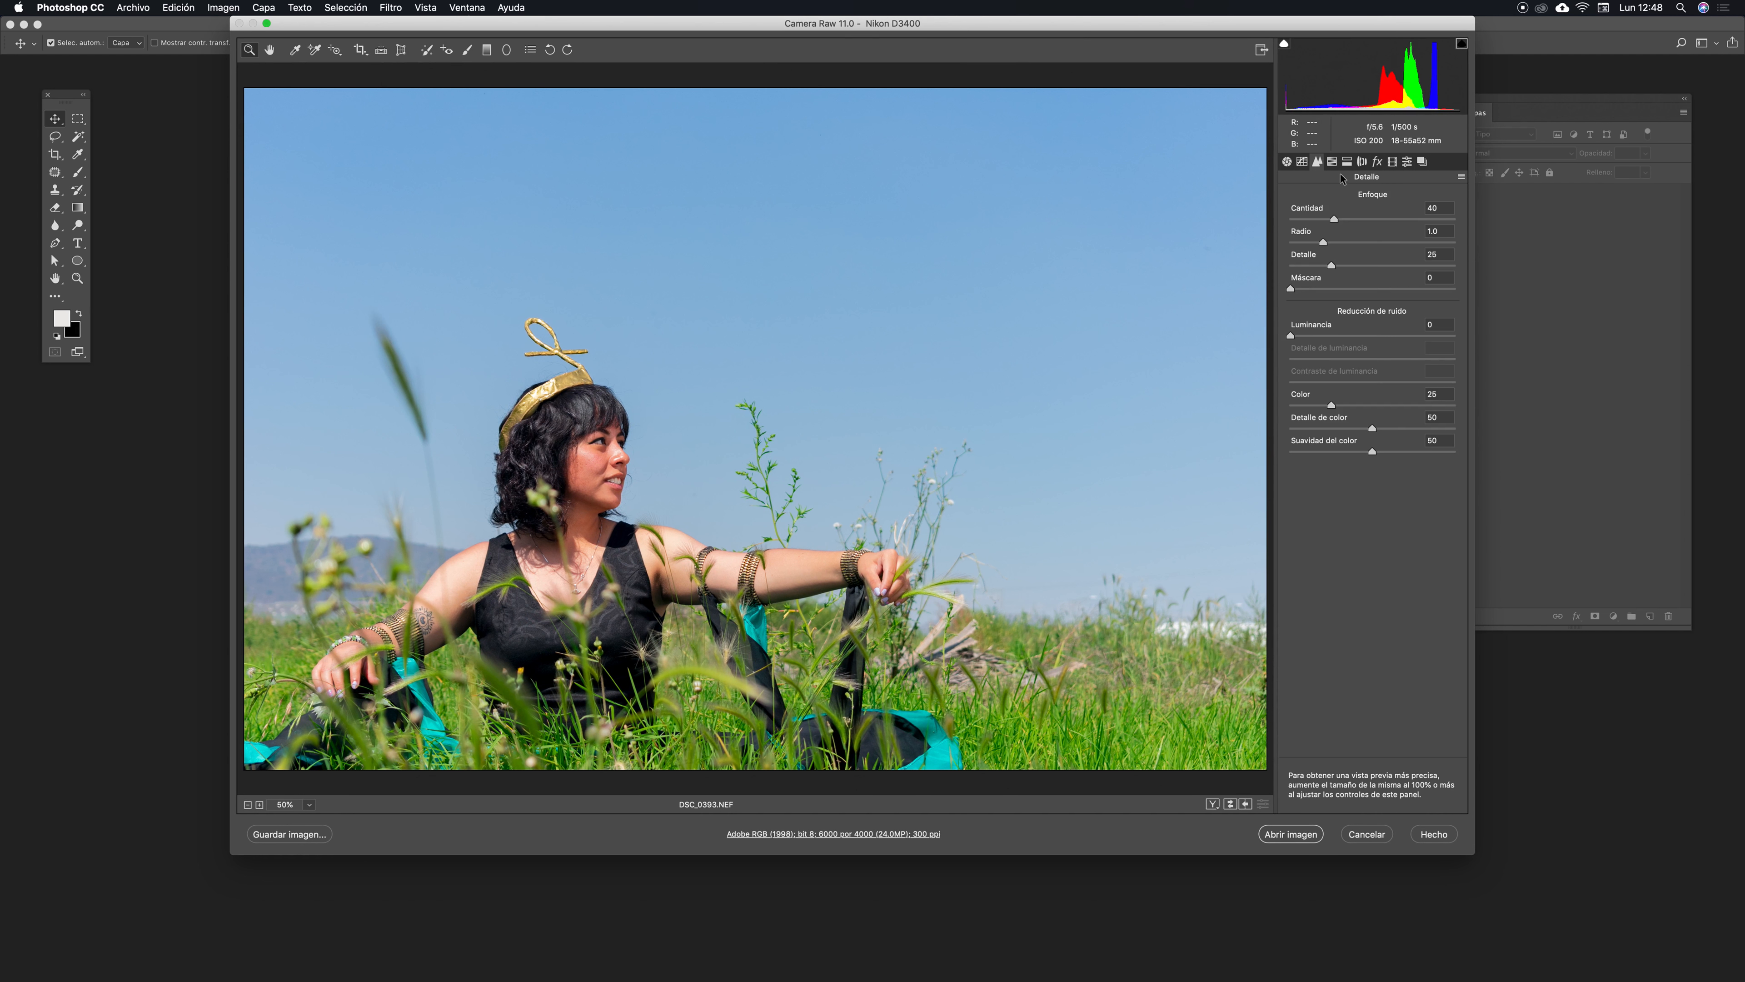
click(1331, 162)
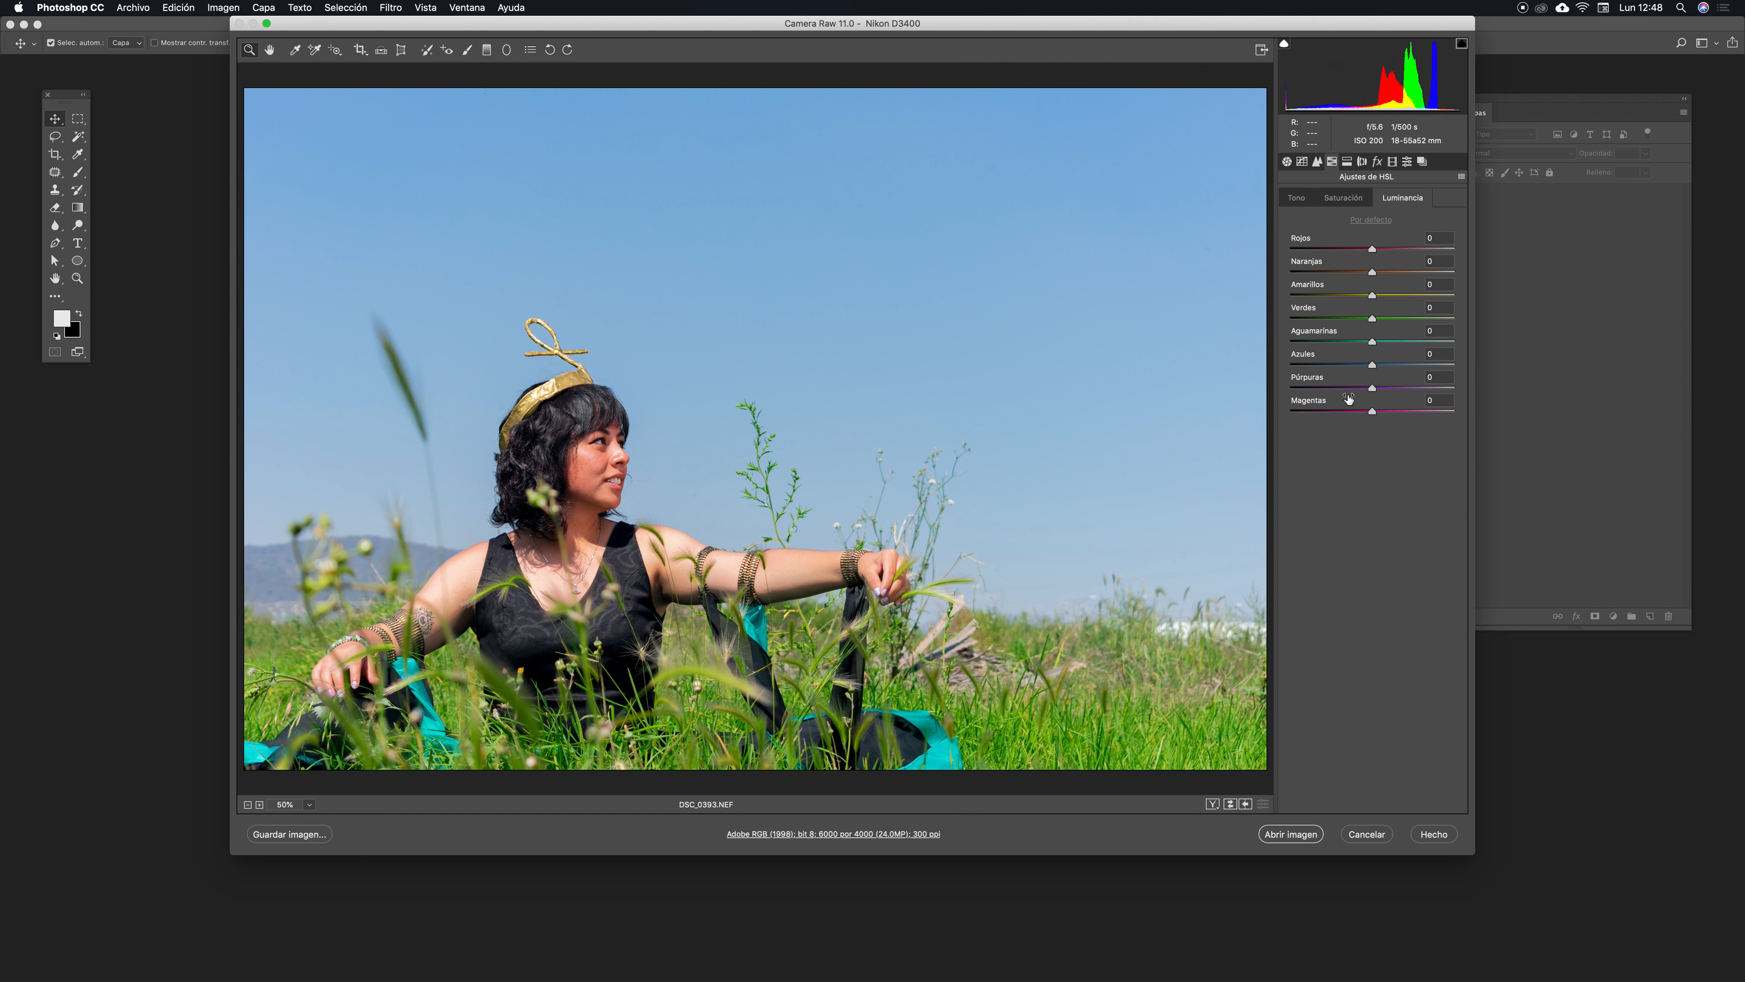
click(1296, 197)
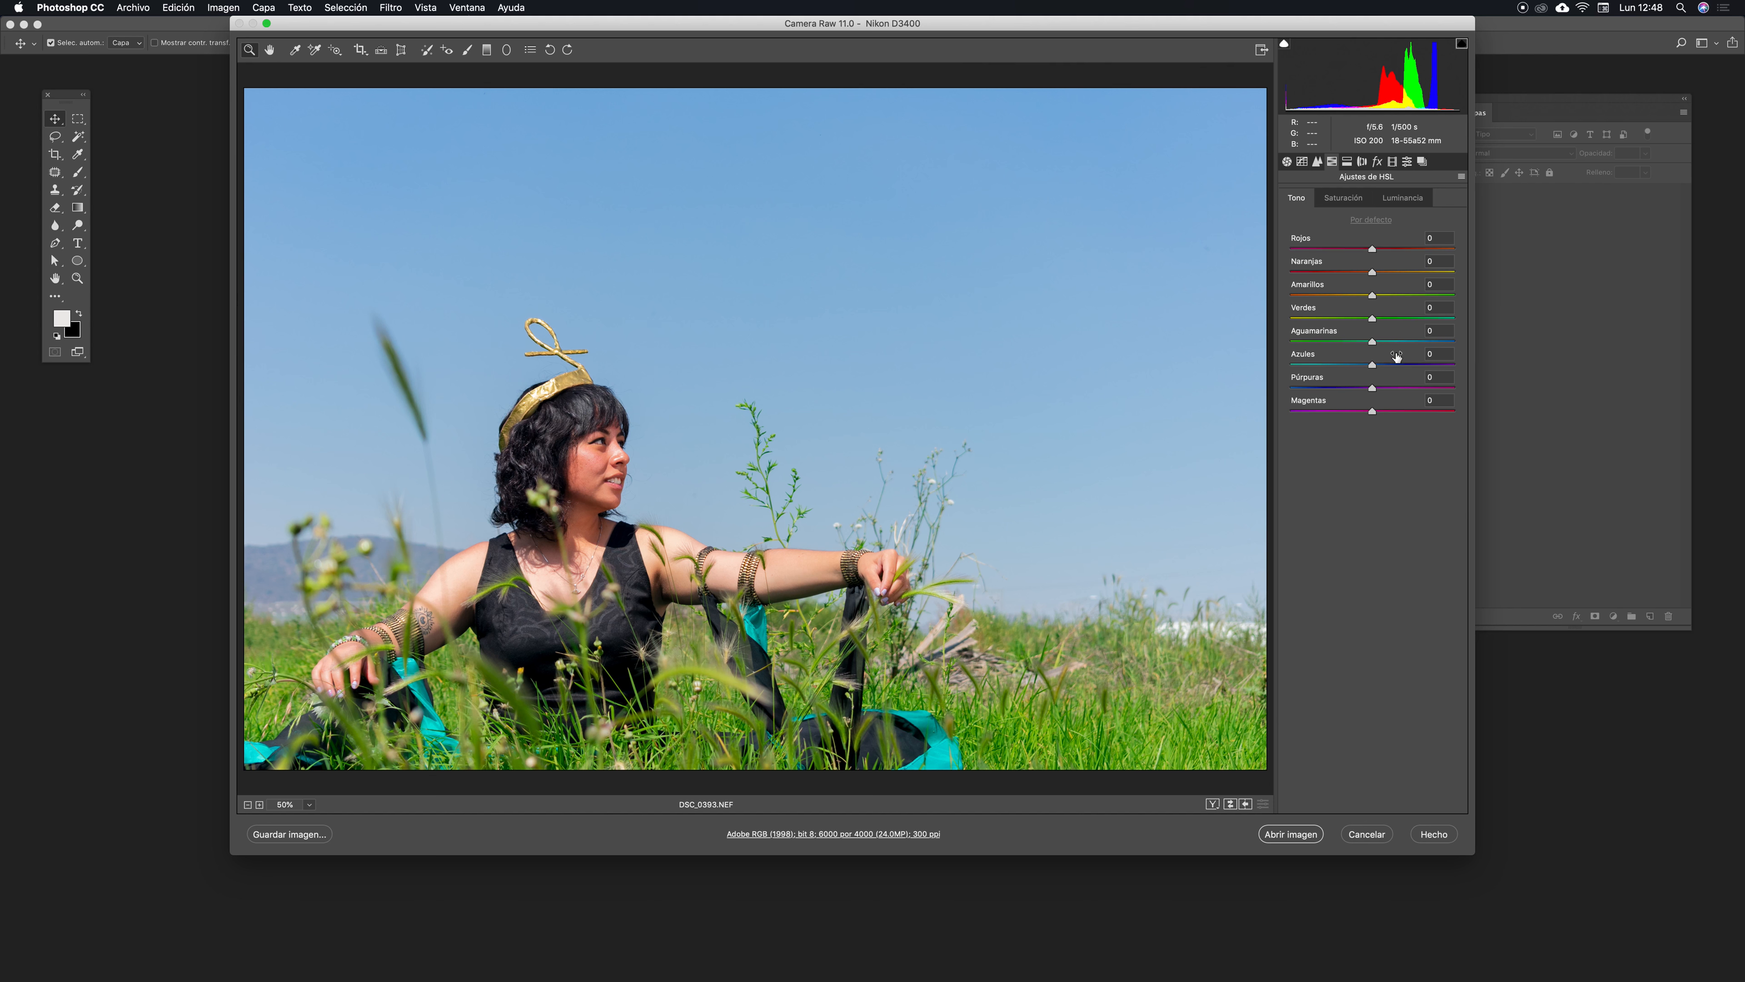
drag(1373, 366, 1419, 366)
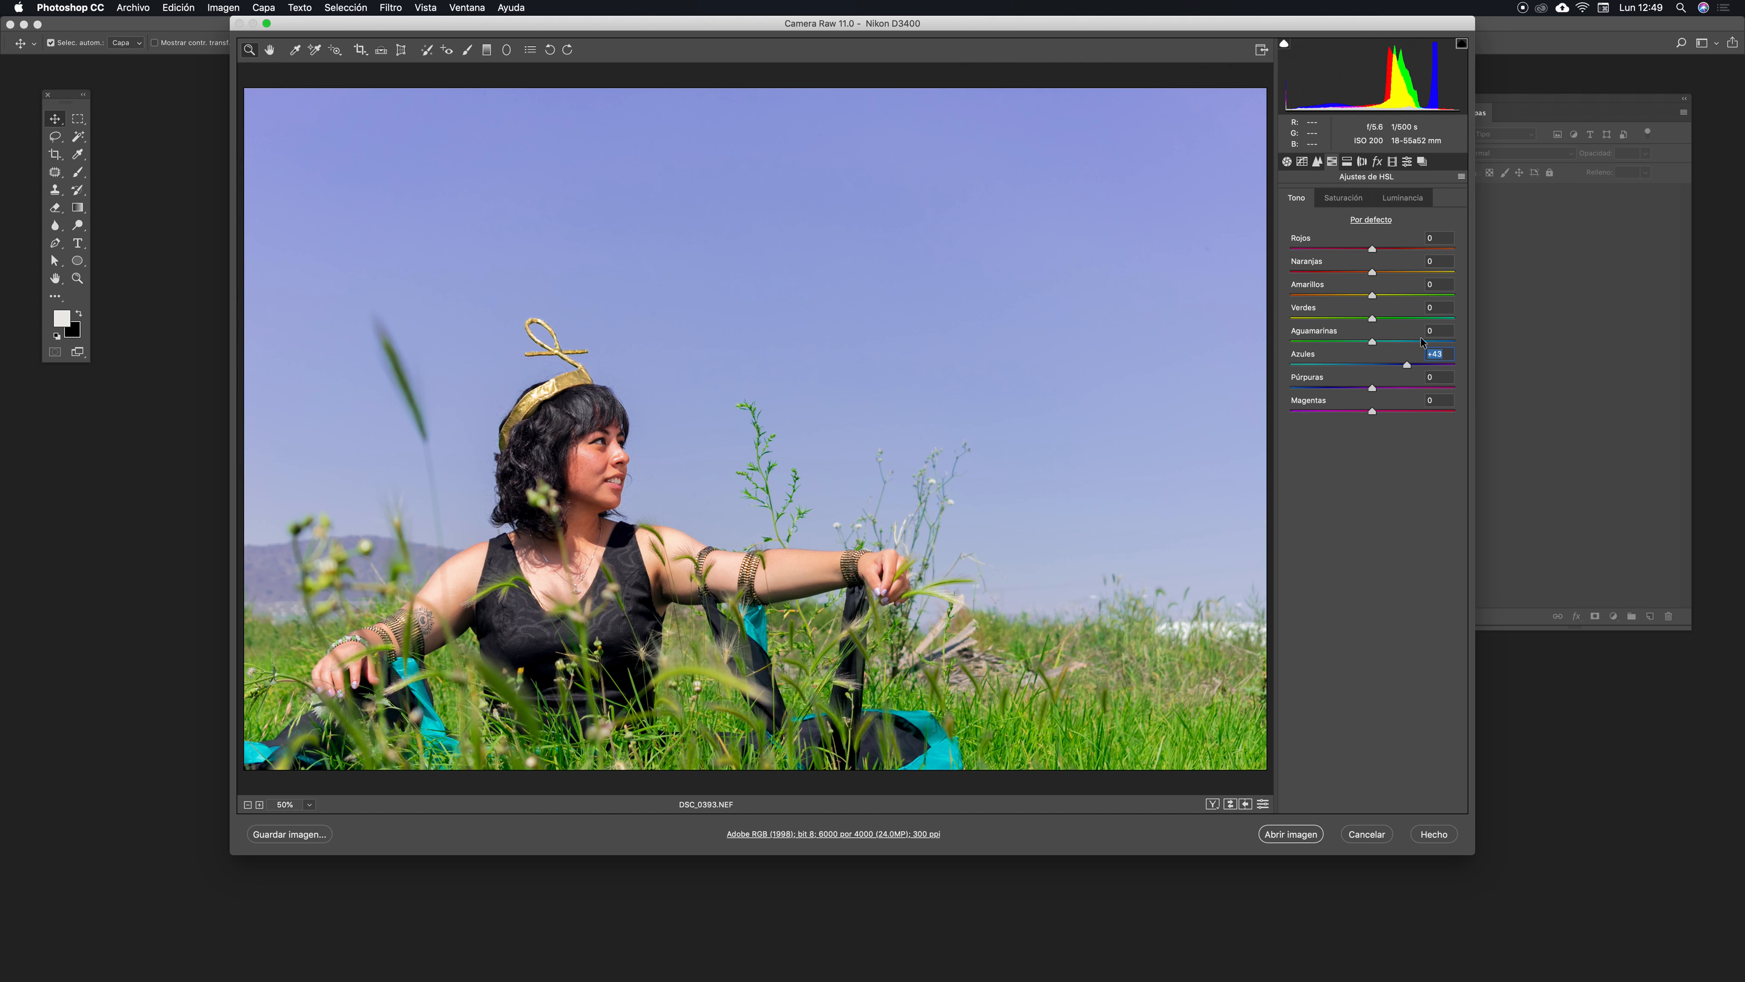
drag(1410, 366, 1376, 392)
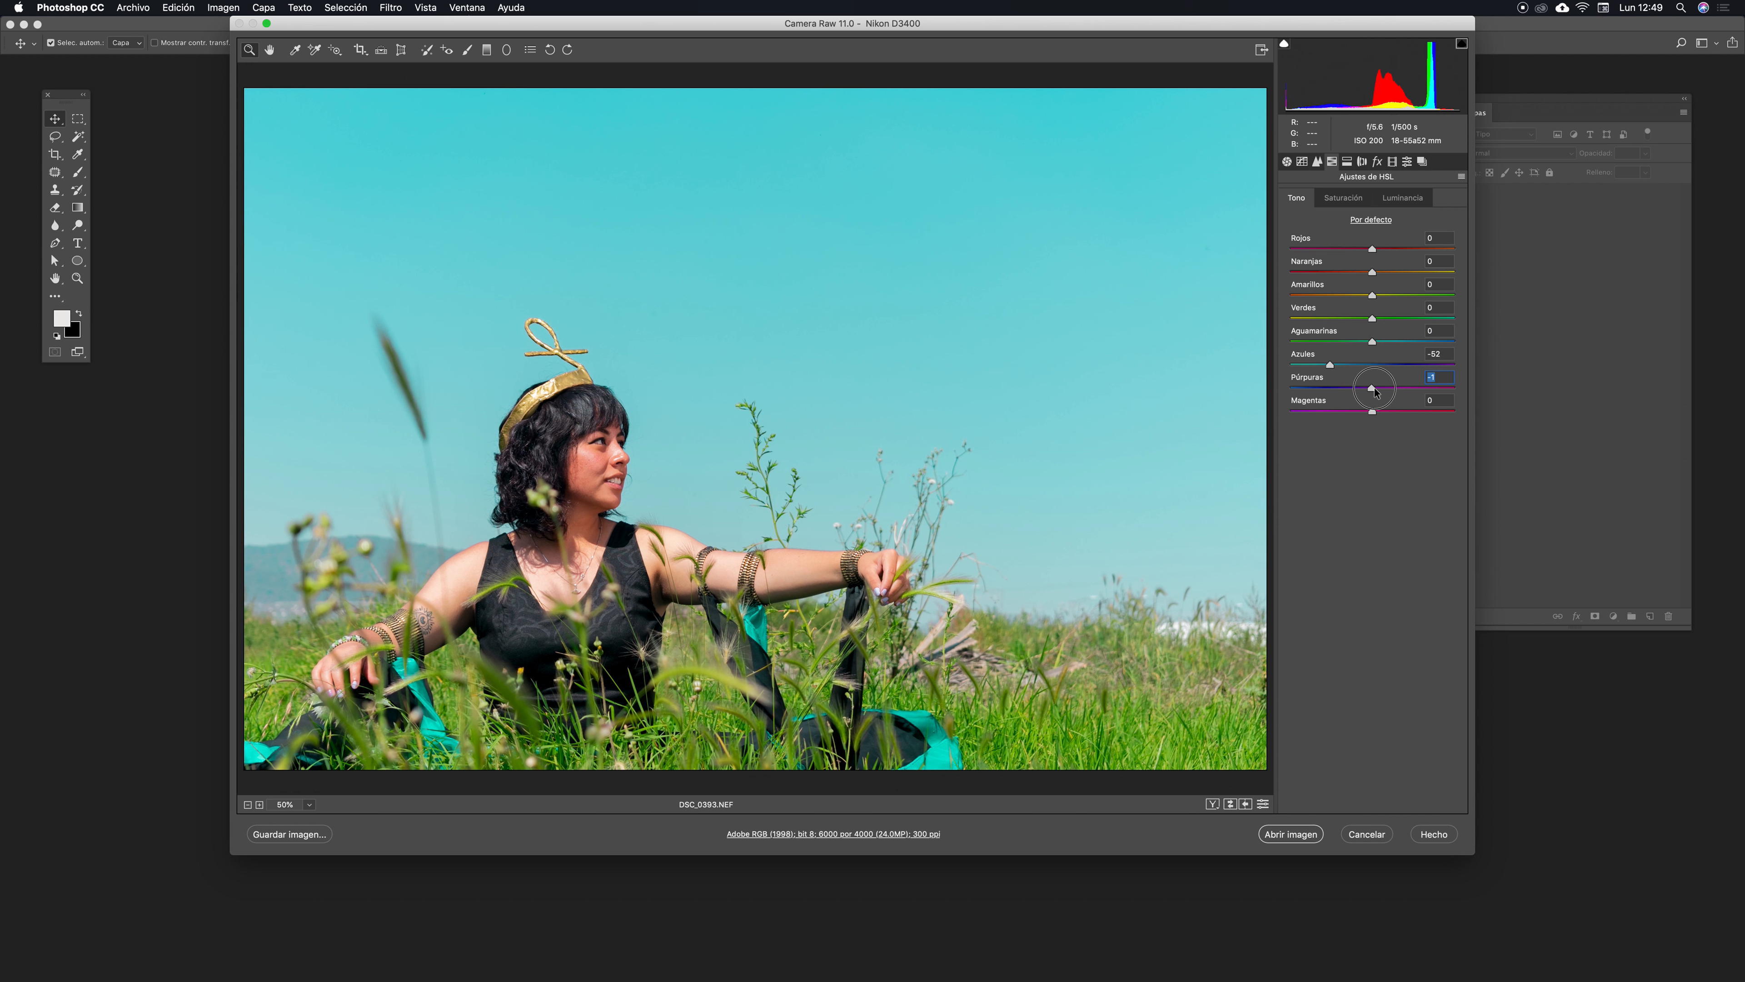
mouse_move(1333, 370)
mouse_down()
mouse_move(1408, 367)
mouse_move(1347, 367)
mouse_move(1368, 367)
mouse_up()
click(1439, 354)
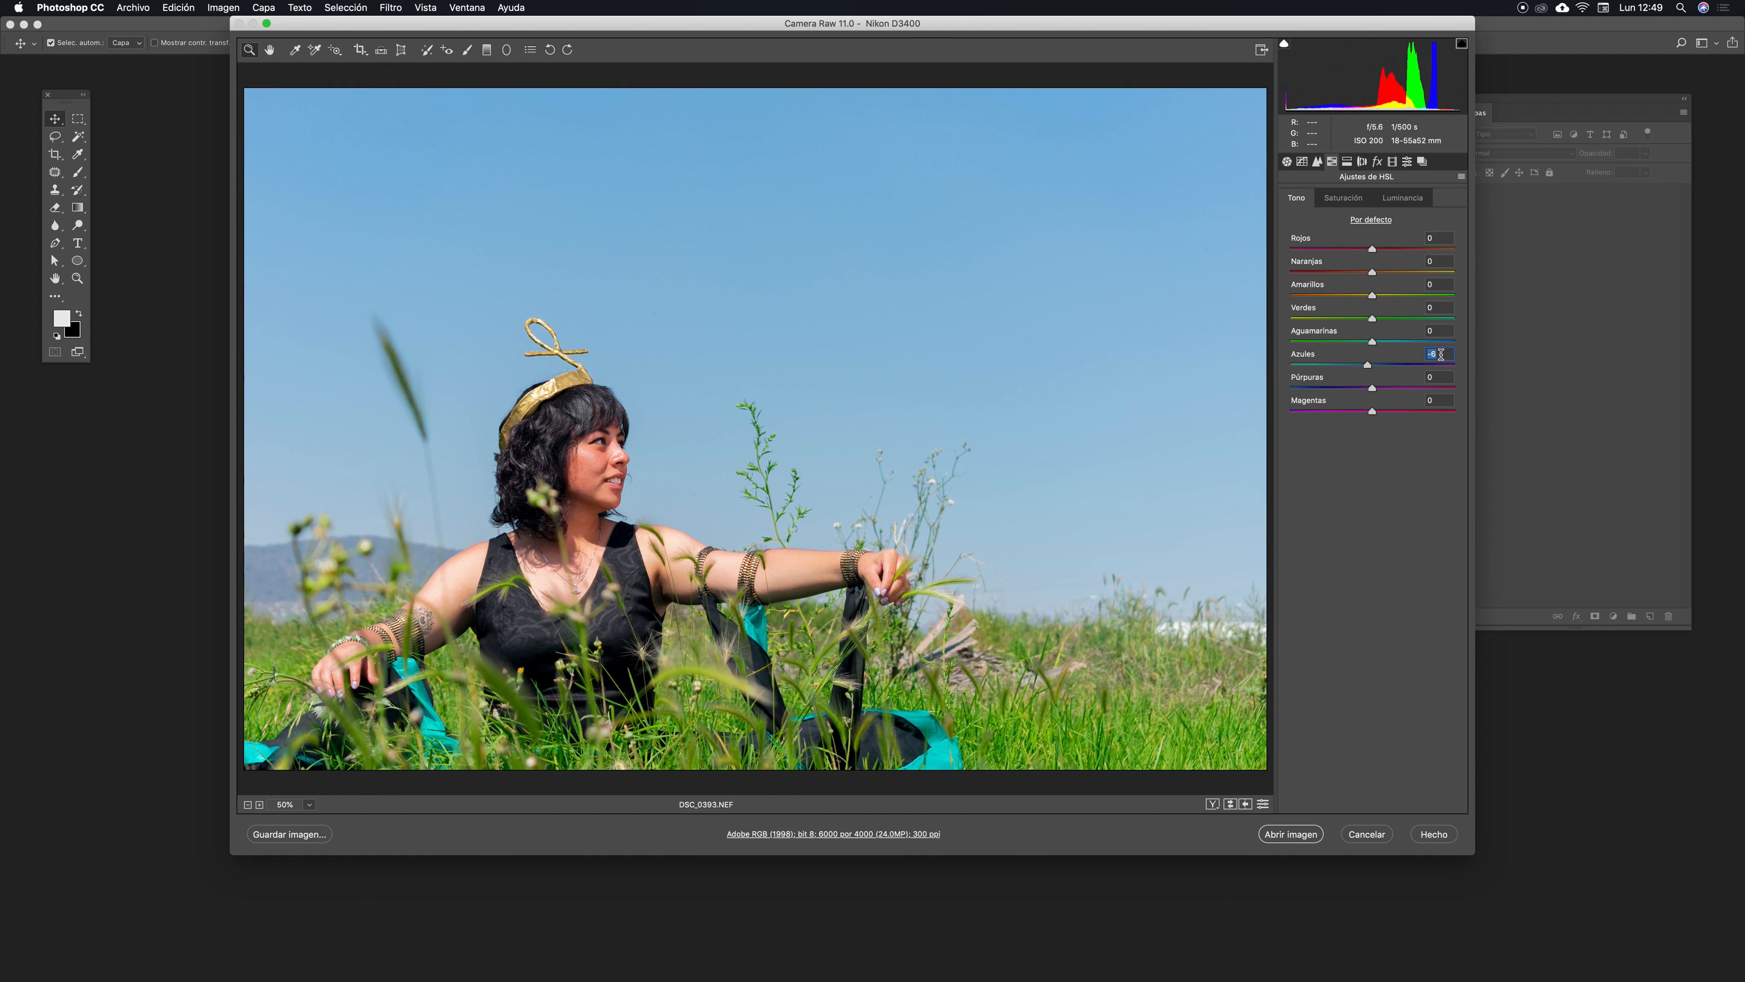
click(1367, 366)
- Set the Blues luminance to -23
click(1344, 198)
click(1405, 202)
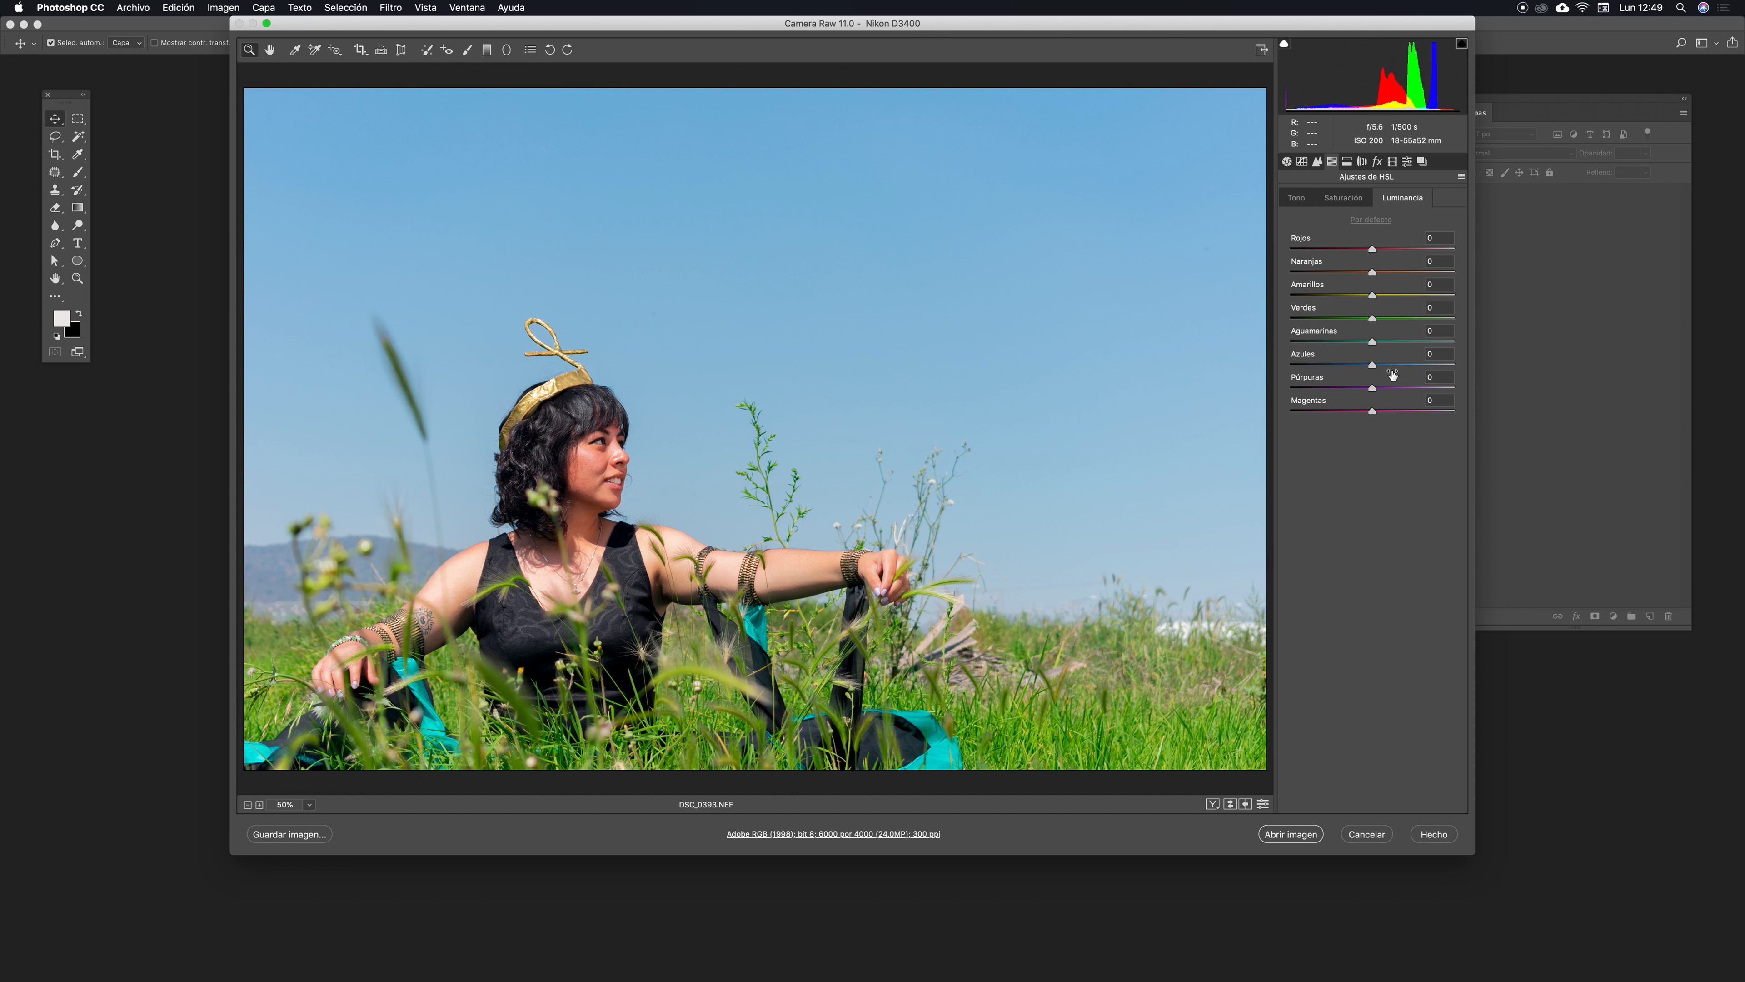
mouse_move(1375, 369)
mouse_down()
mouse_move(1405, 366)
mouse_move(1358, 358)
mouse_up()
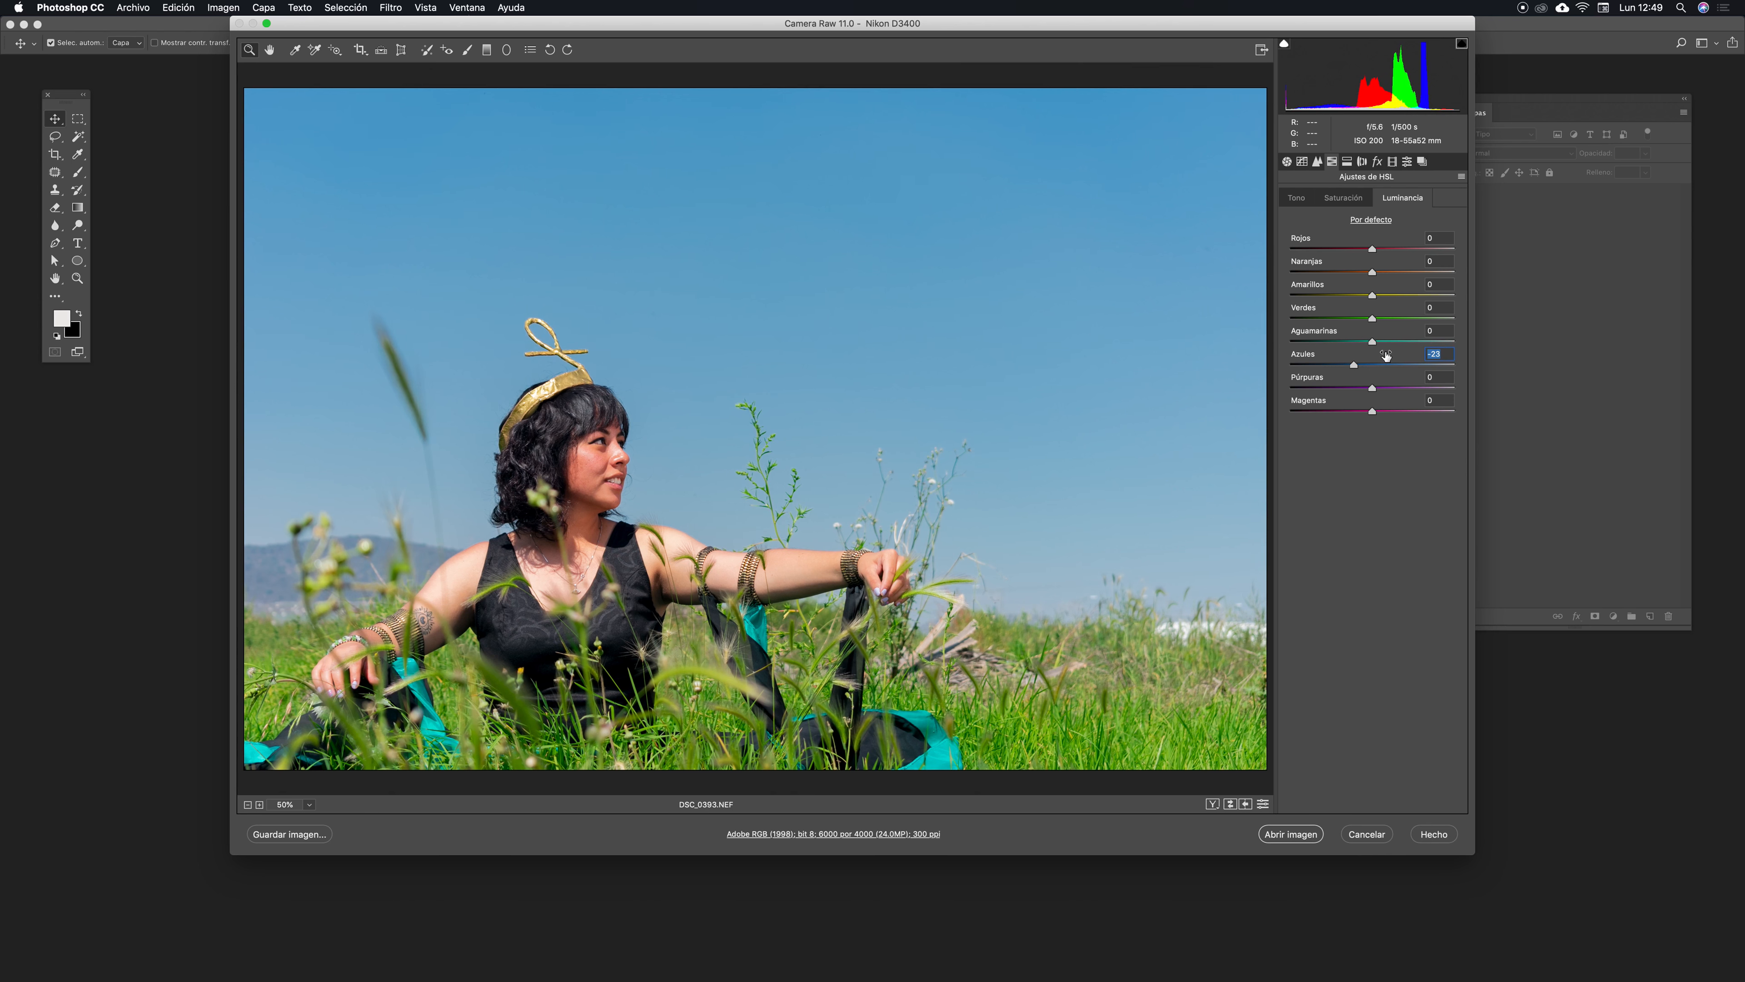
- Set the Blues saturation to -6
click(1344, 198)
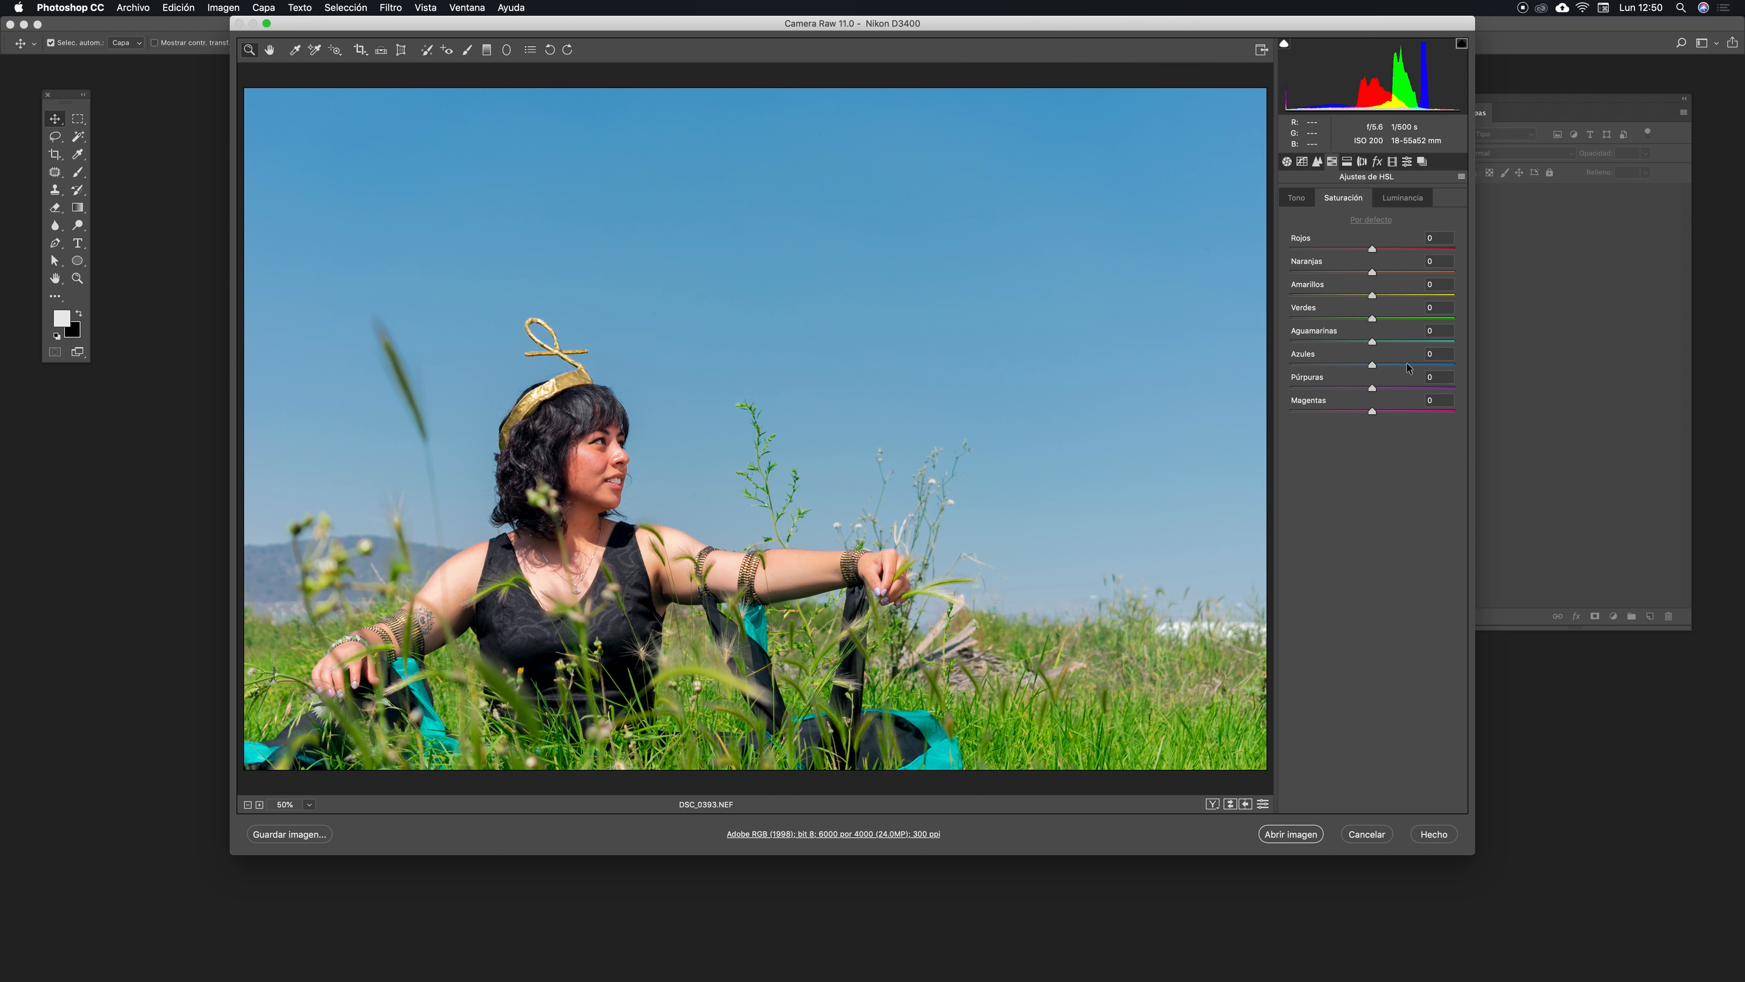
drag(1378, 366, 1368, 363)
key(super+minus)
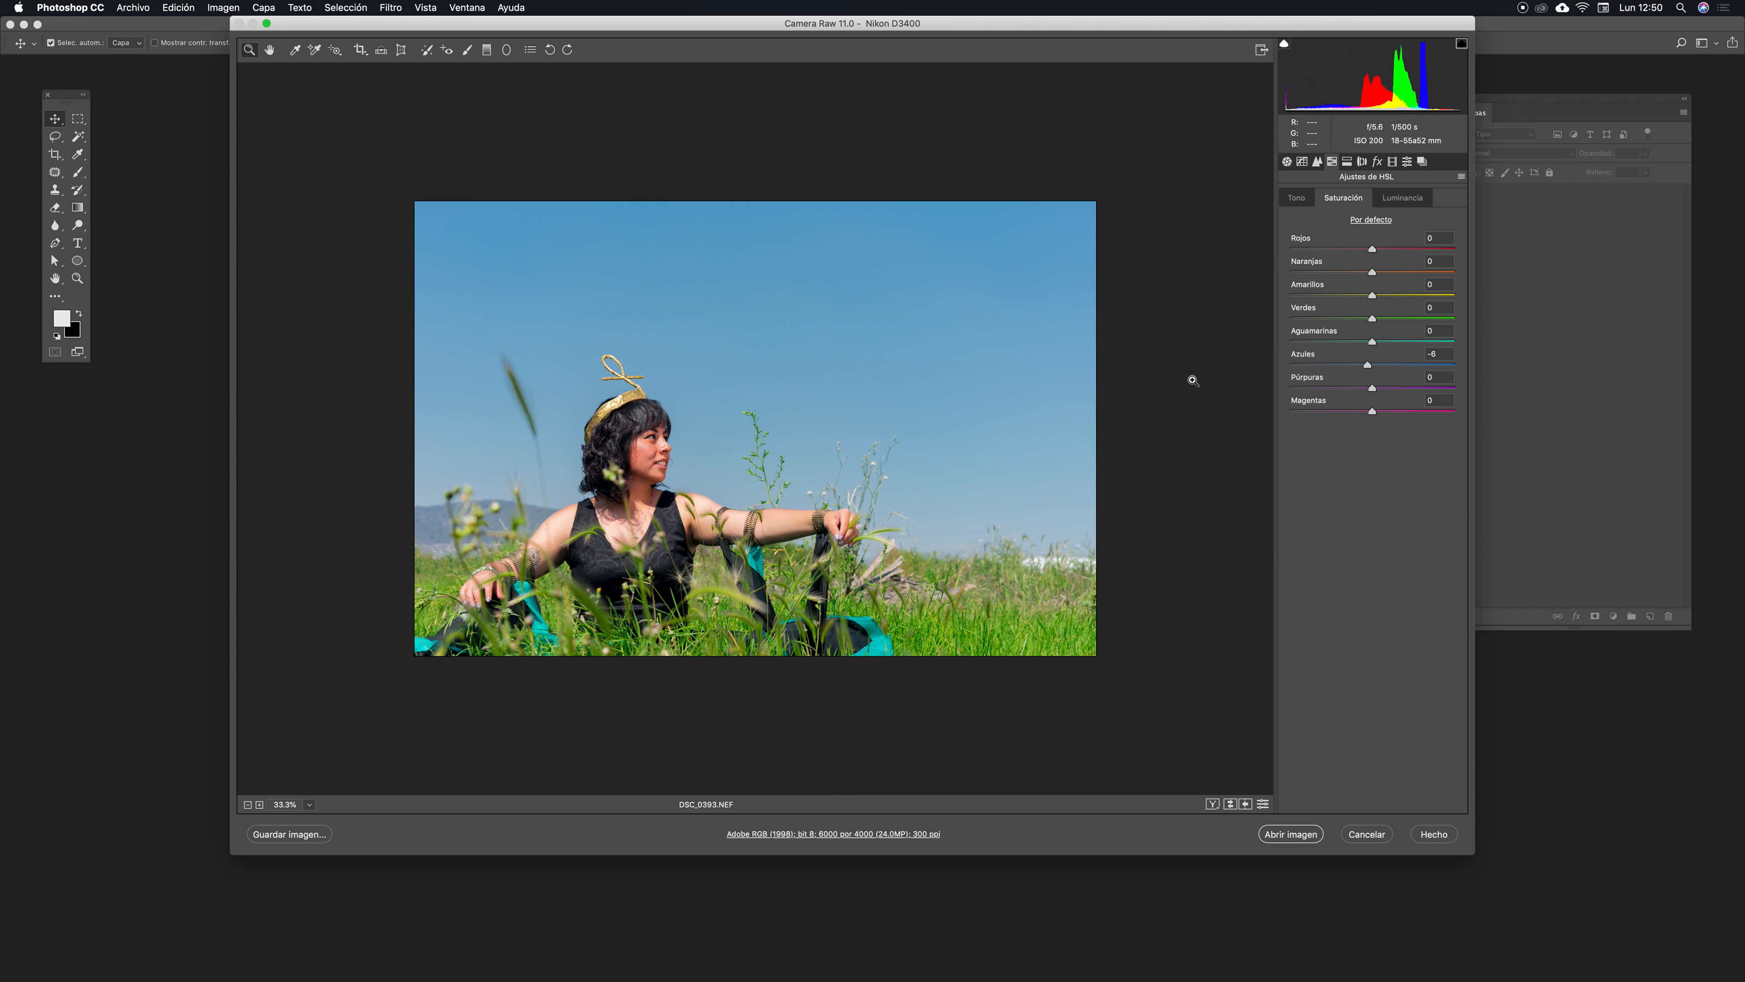
key(super+plus)
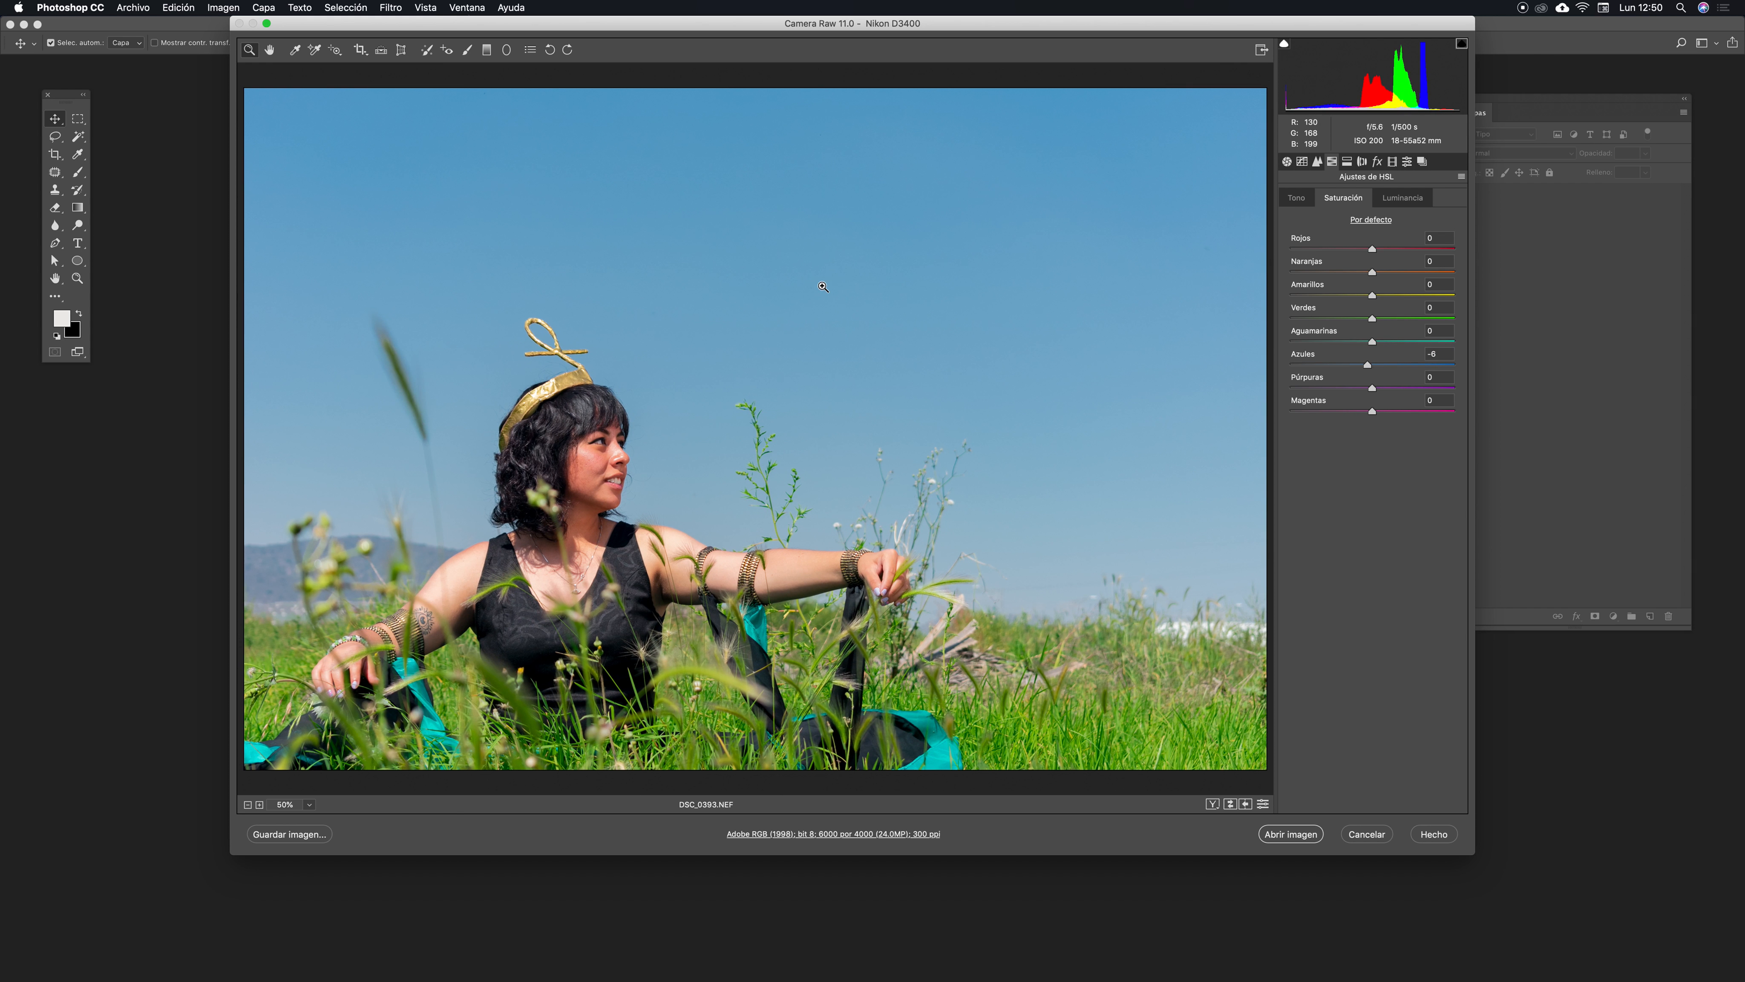
drag(865, 23, 859, 23)
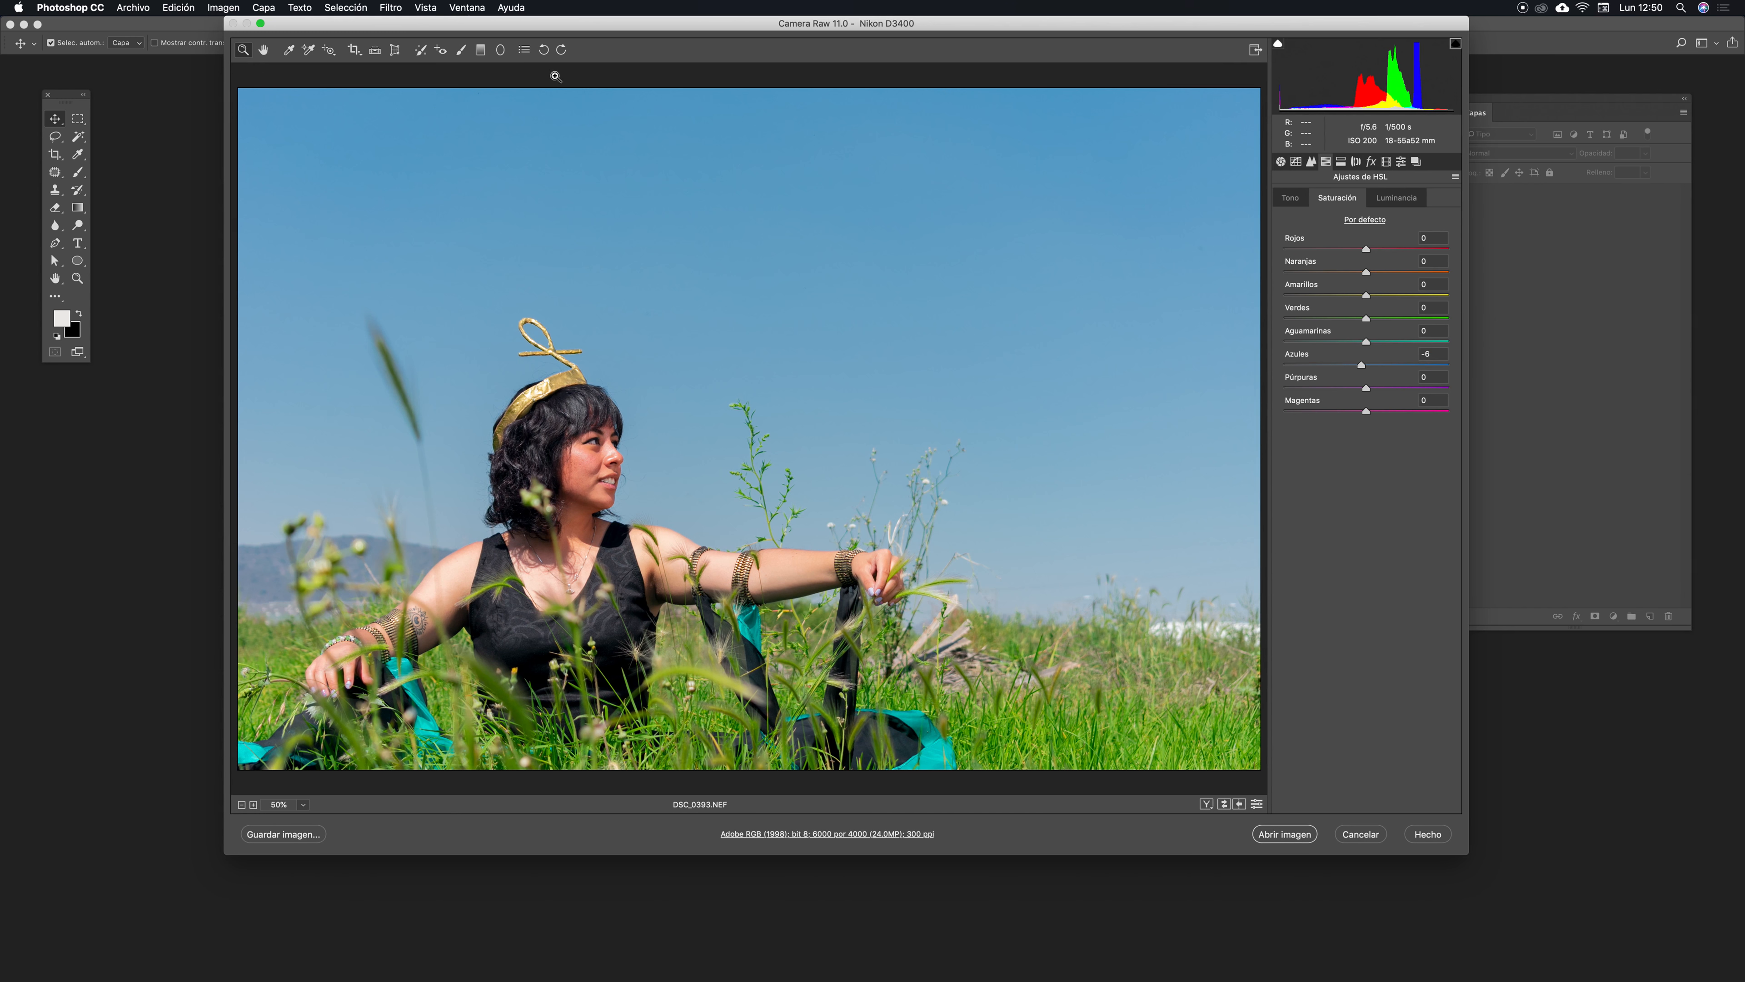
drag(890, 19, 892, 19)
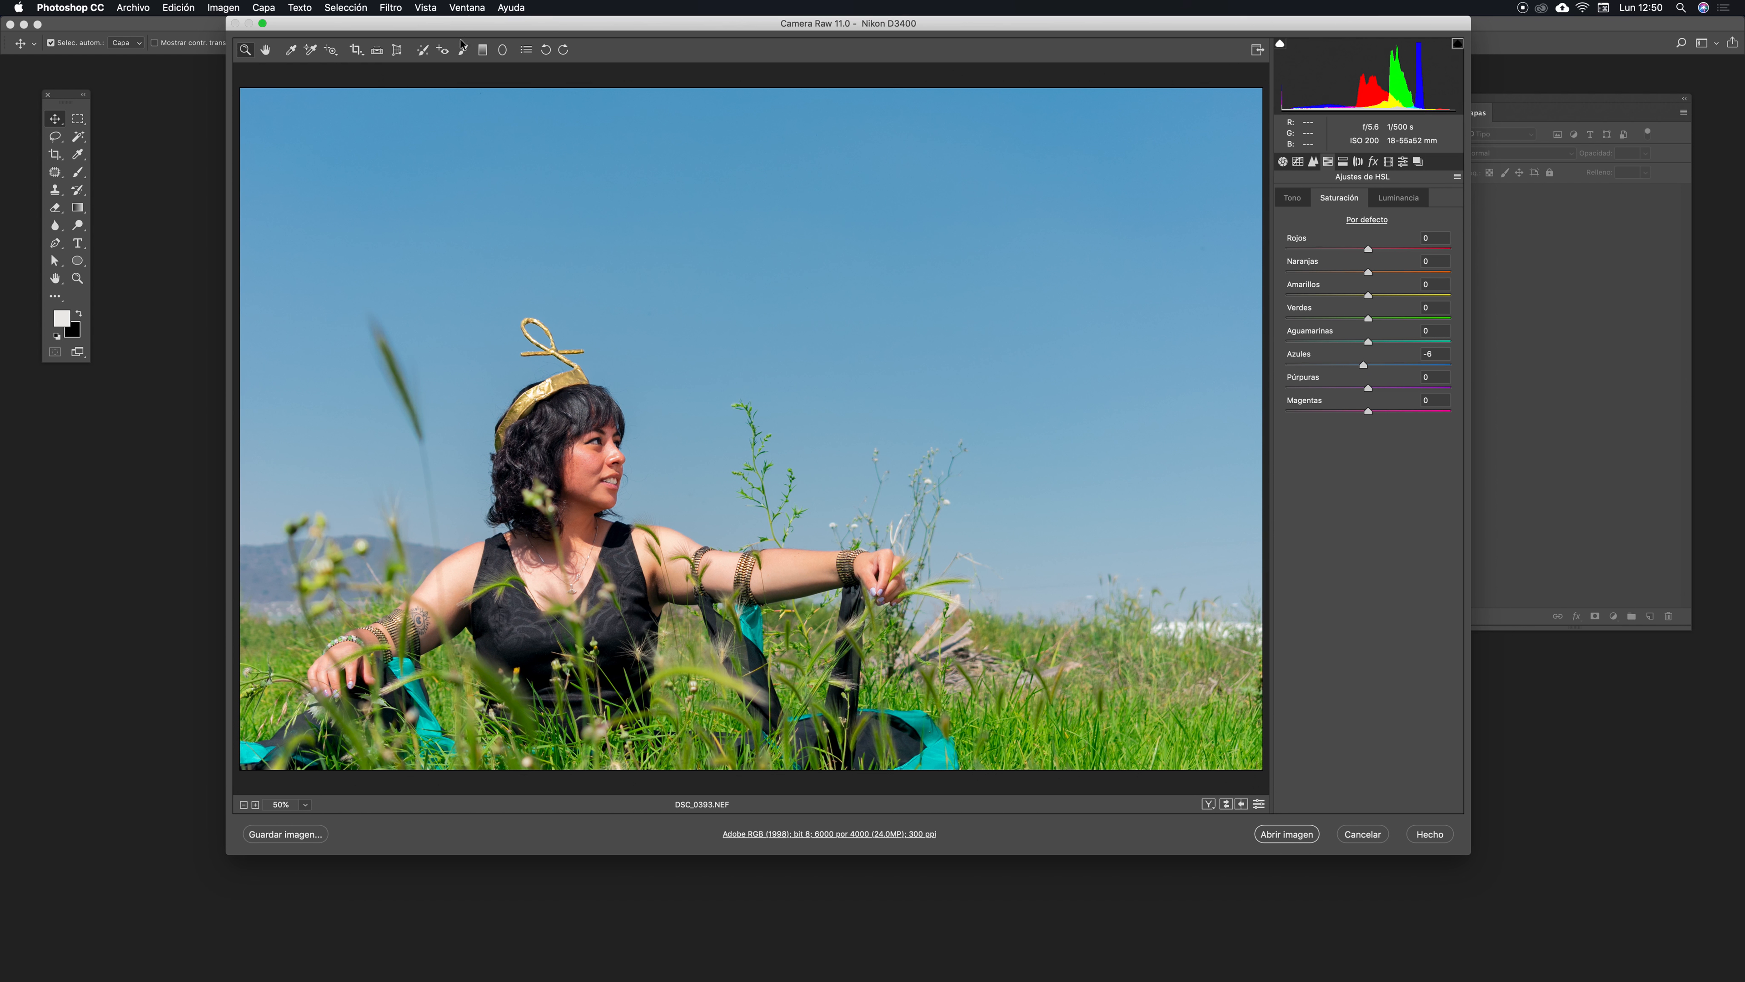
- Draw a radial filter around the woman's face and set its Exposure to +0.20 and Highlights to +5
click(505, 52)
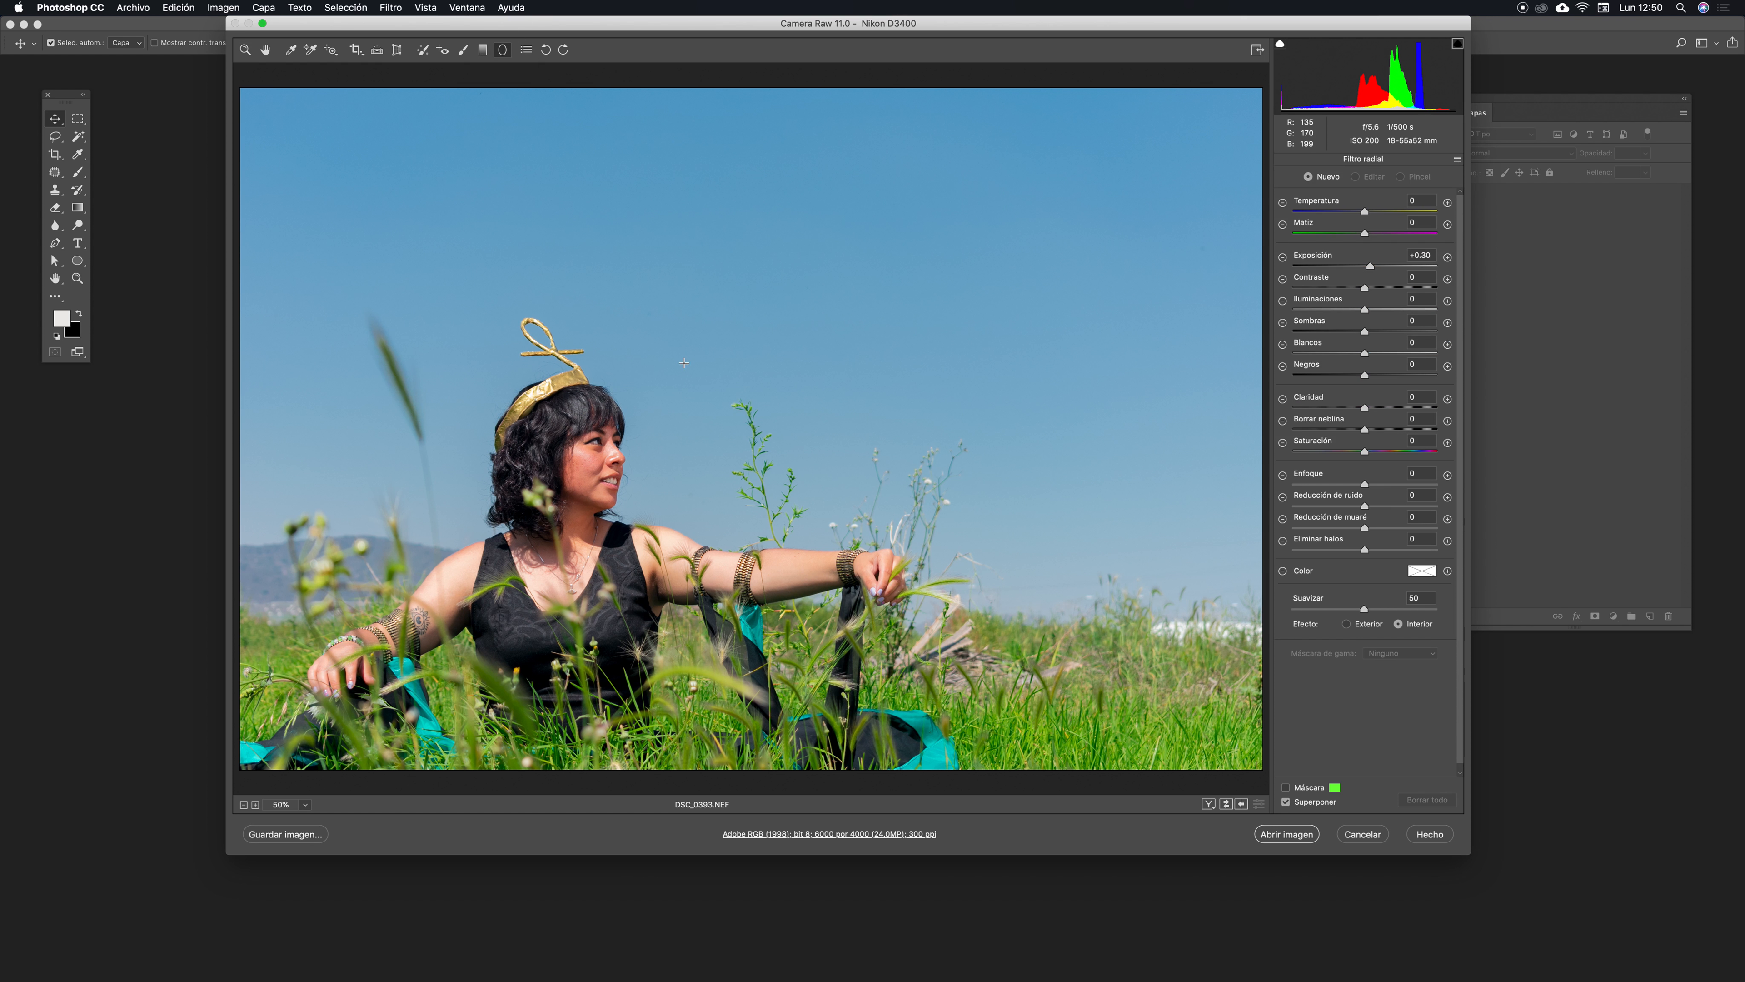
drag(528, 382, 652, 513)
key(super+z)
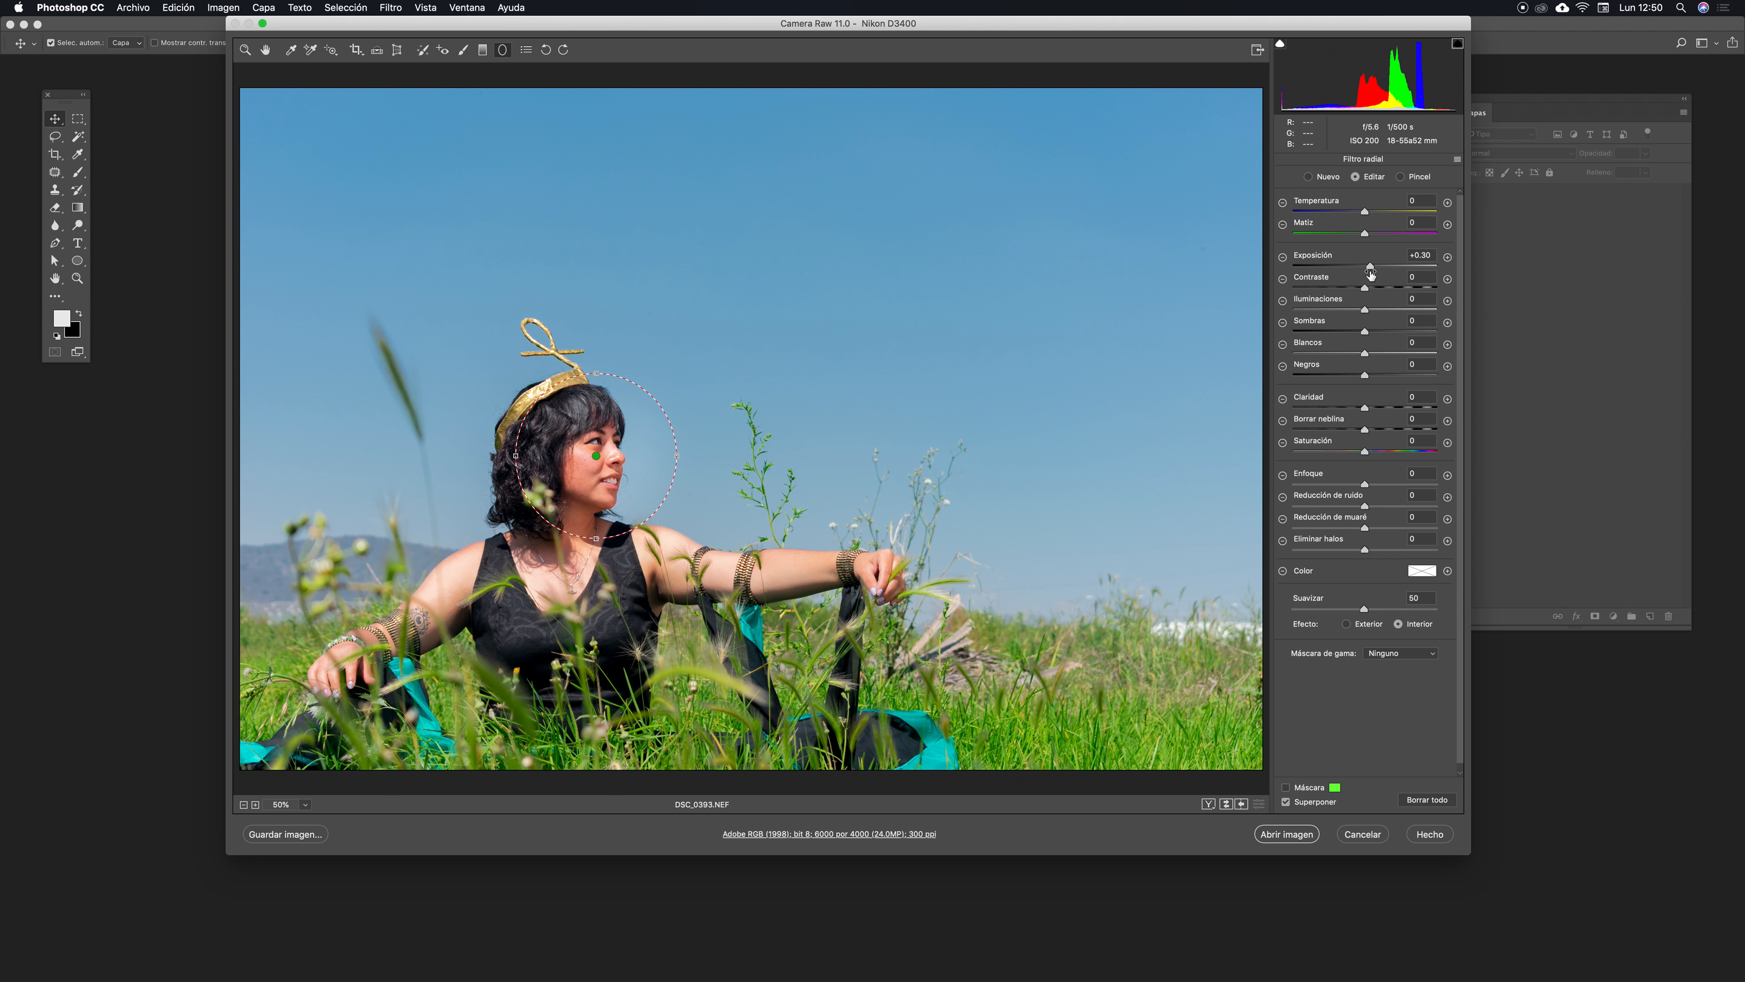
click(1417, 256)
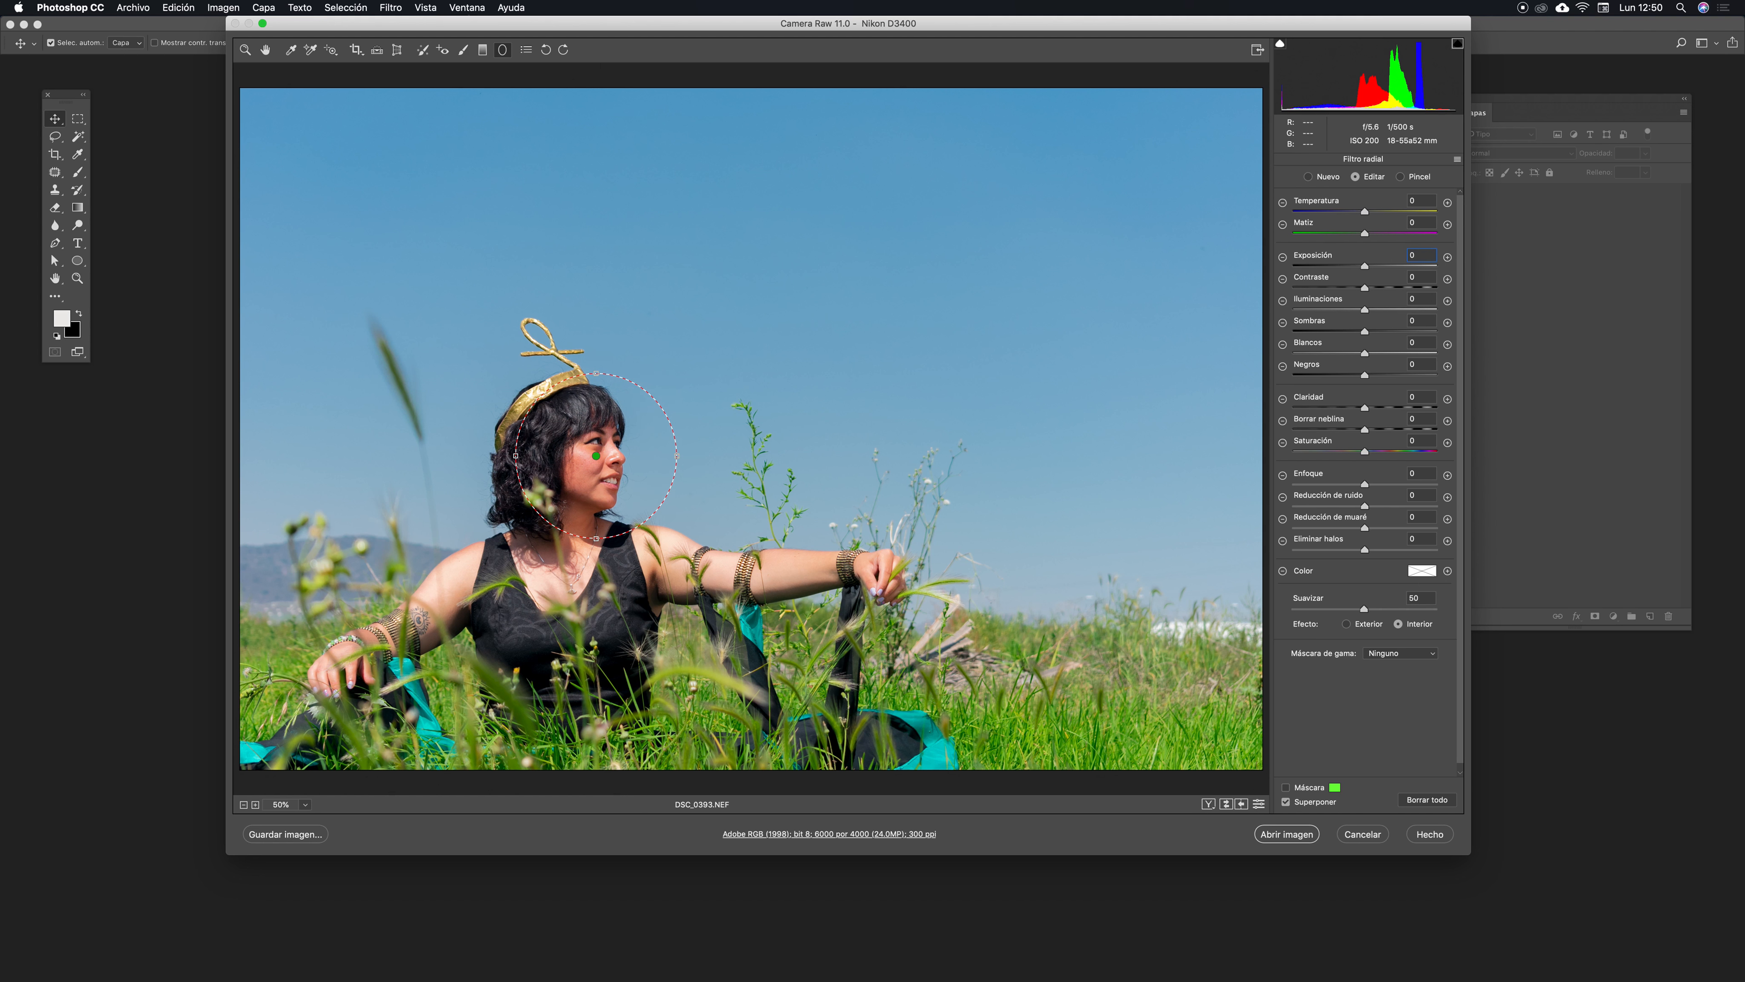
mouse_move(599, 456)
mouse_down()
mouse_move(752, 415)
mouse_move(595, 459)
mouse_up()
drag(1248, 22, 1220, 24)
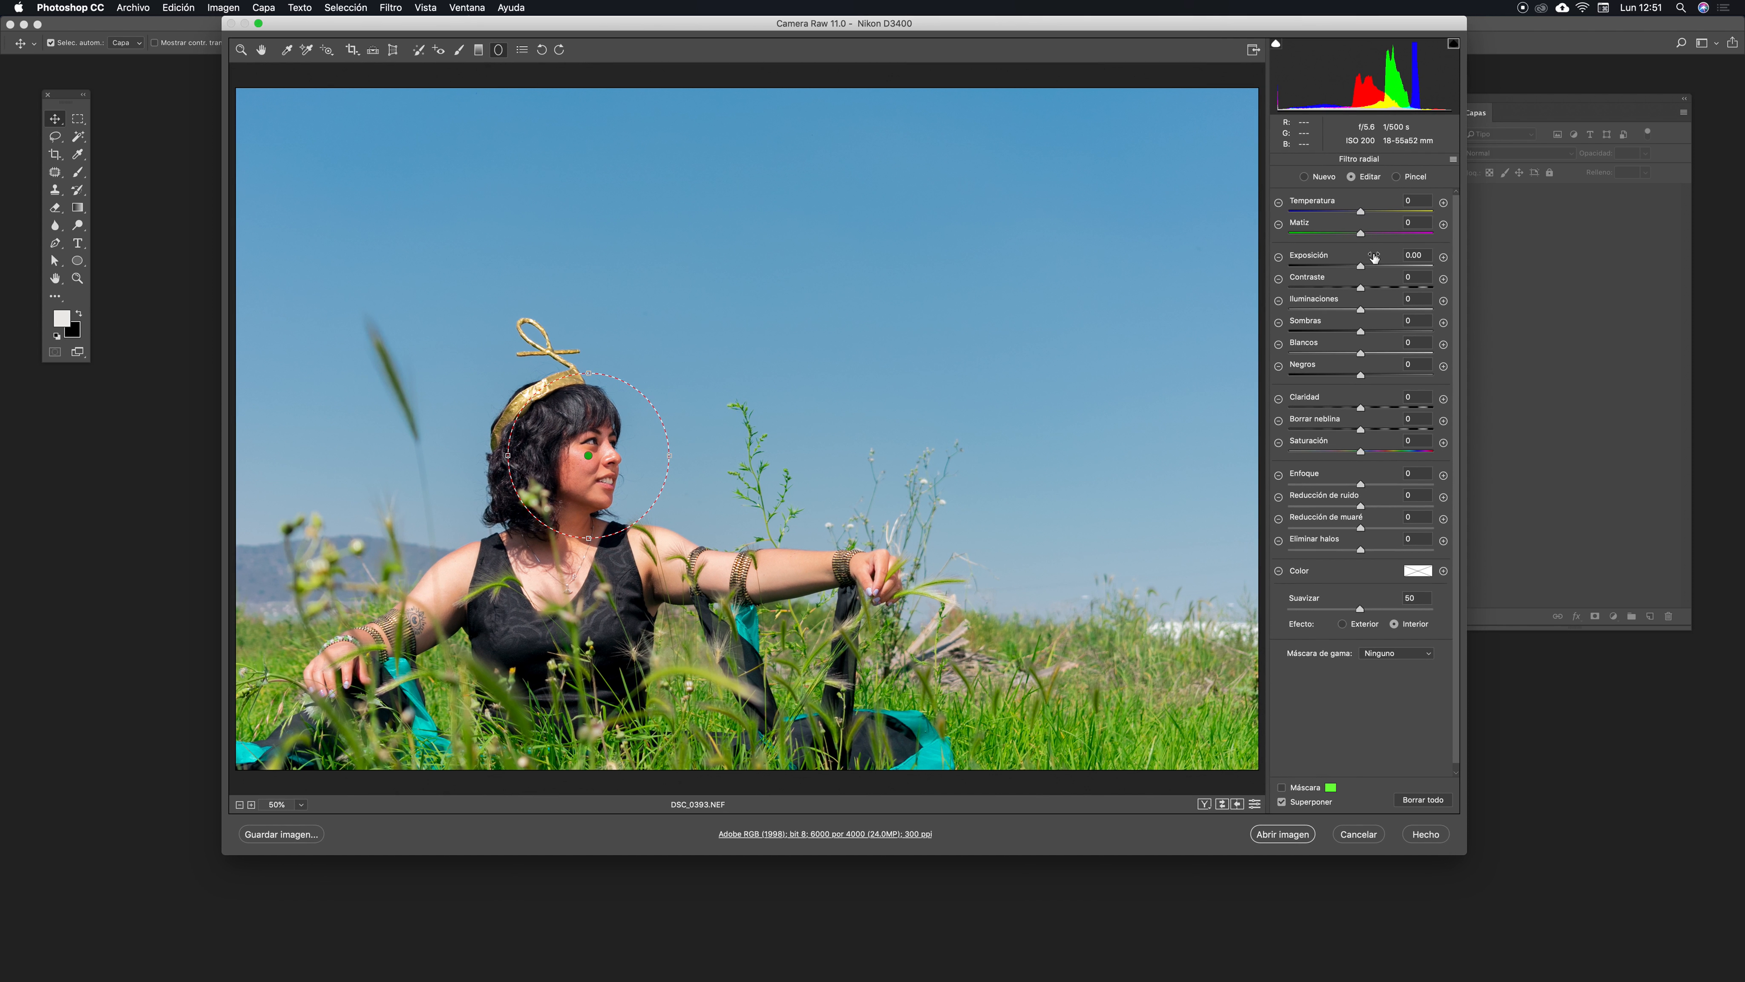
drag(1361, 265, 1368, 270)
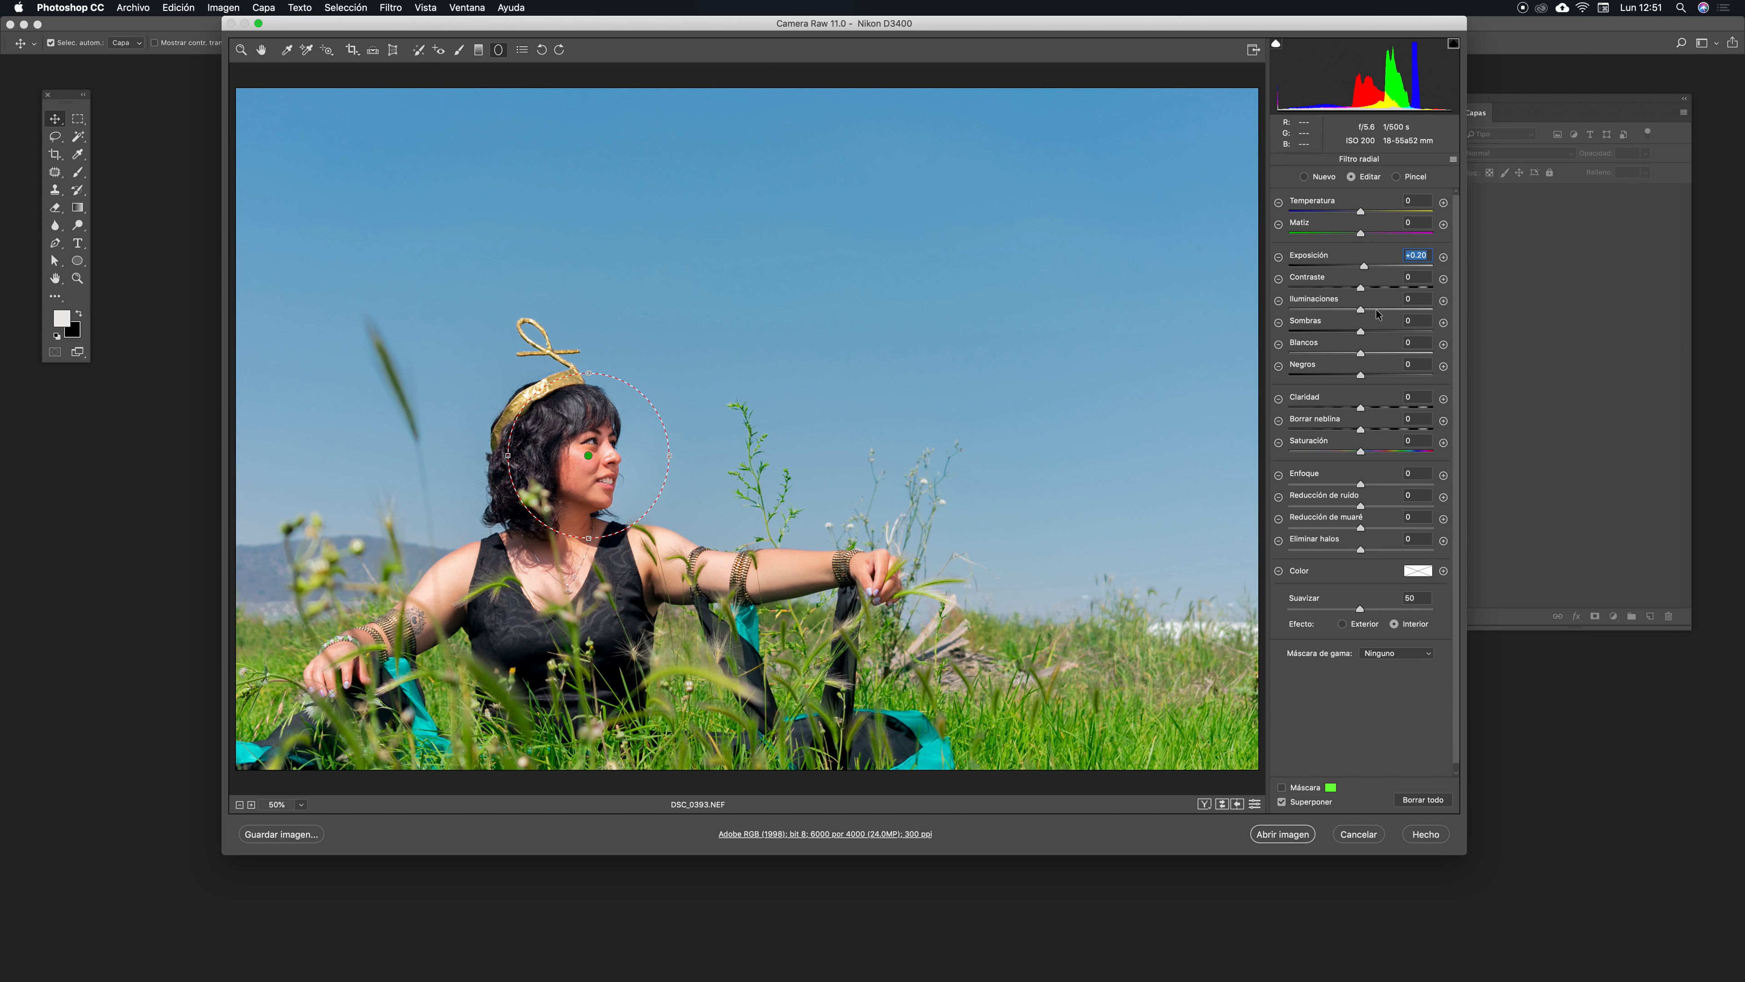
drag(1362, 314, 1365, 312)
click(509, 203)
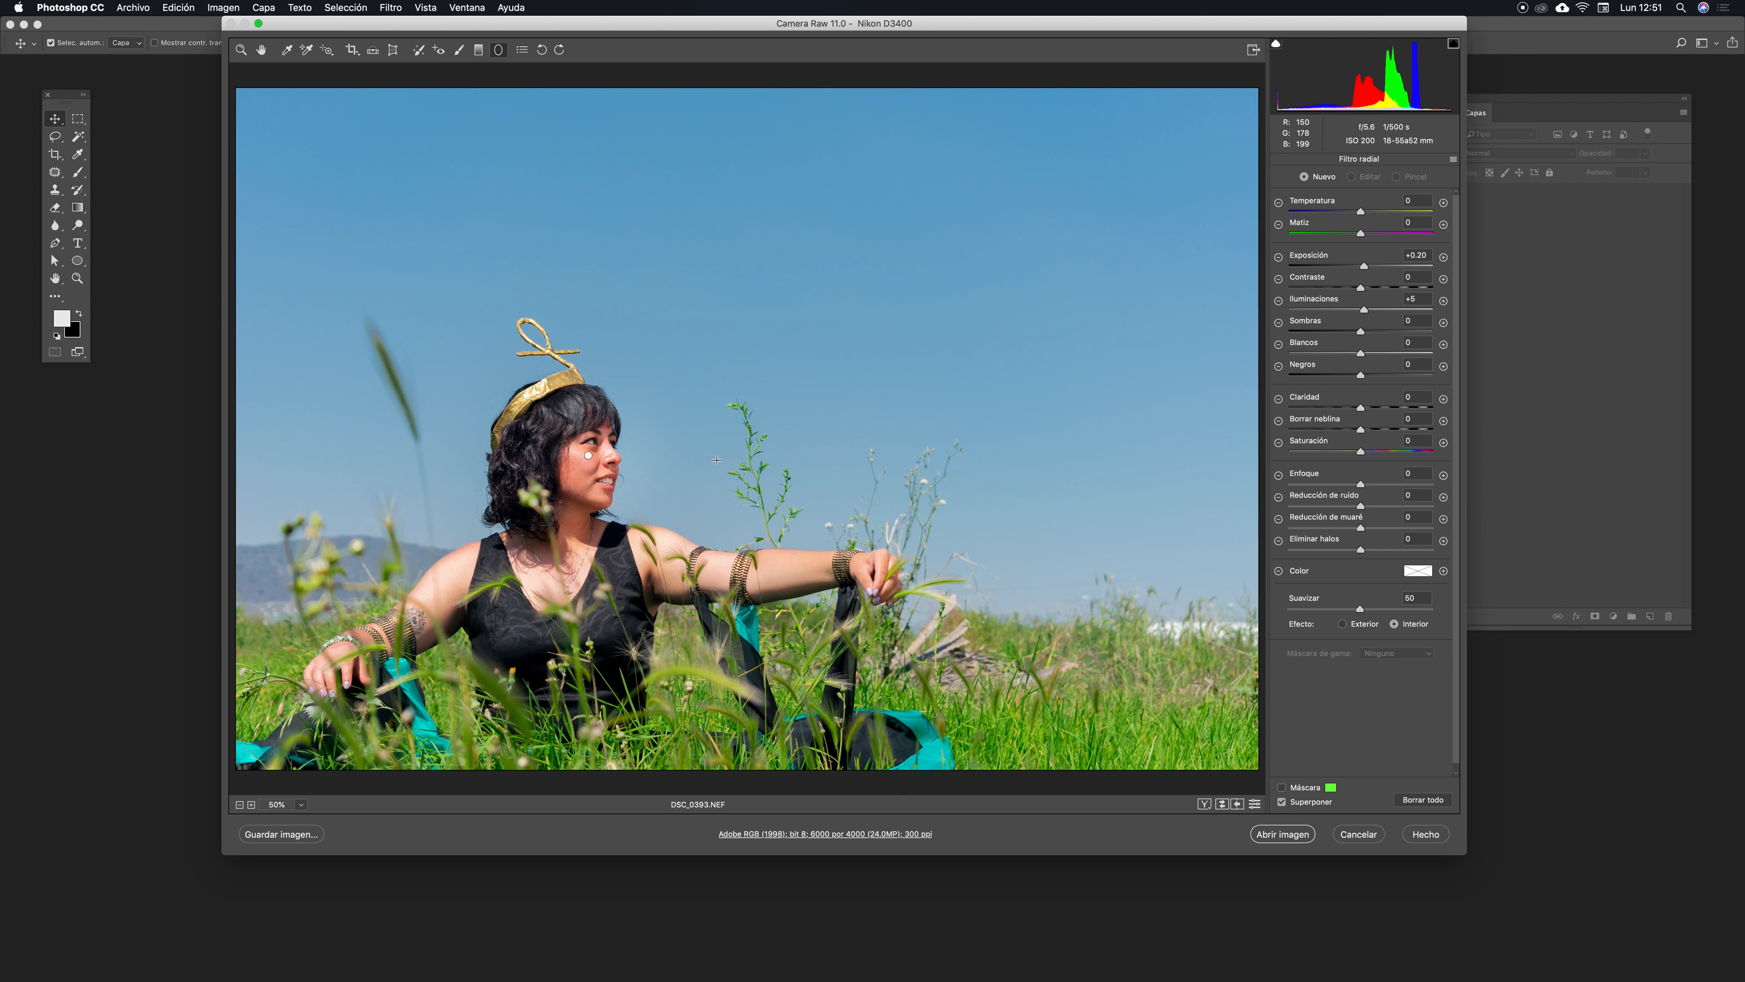
- Shift the radial filter slightly left to center it on the woman's face
key(super+plus)
key(super+plus)
drag(592, 621, 906, 527)
click(737, 389)
drag(737, 389, 687, 396)
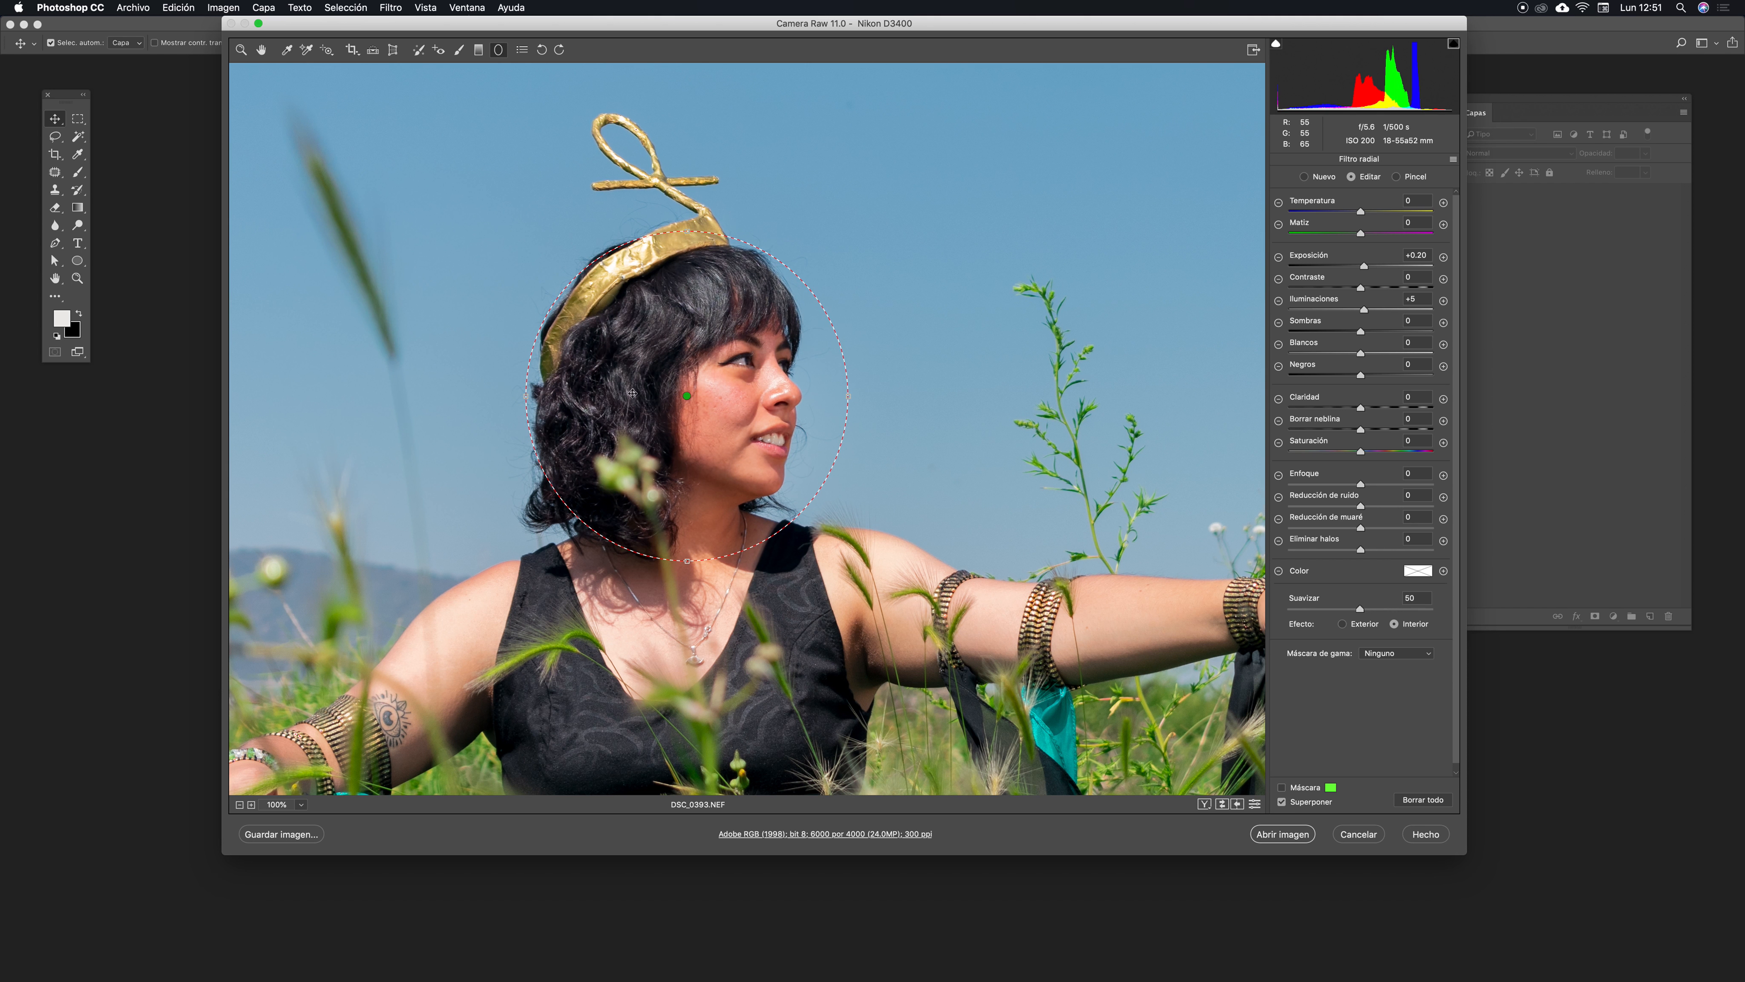
key(super+minus)
key(super+minus)
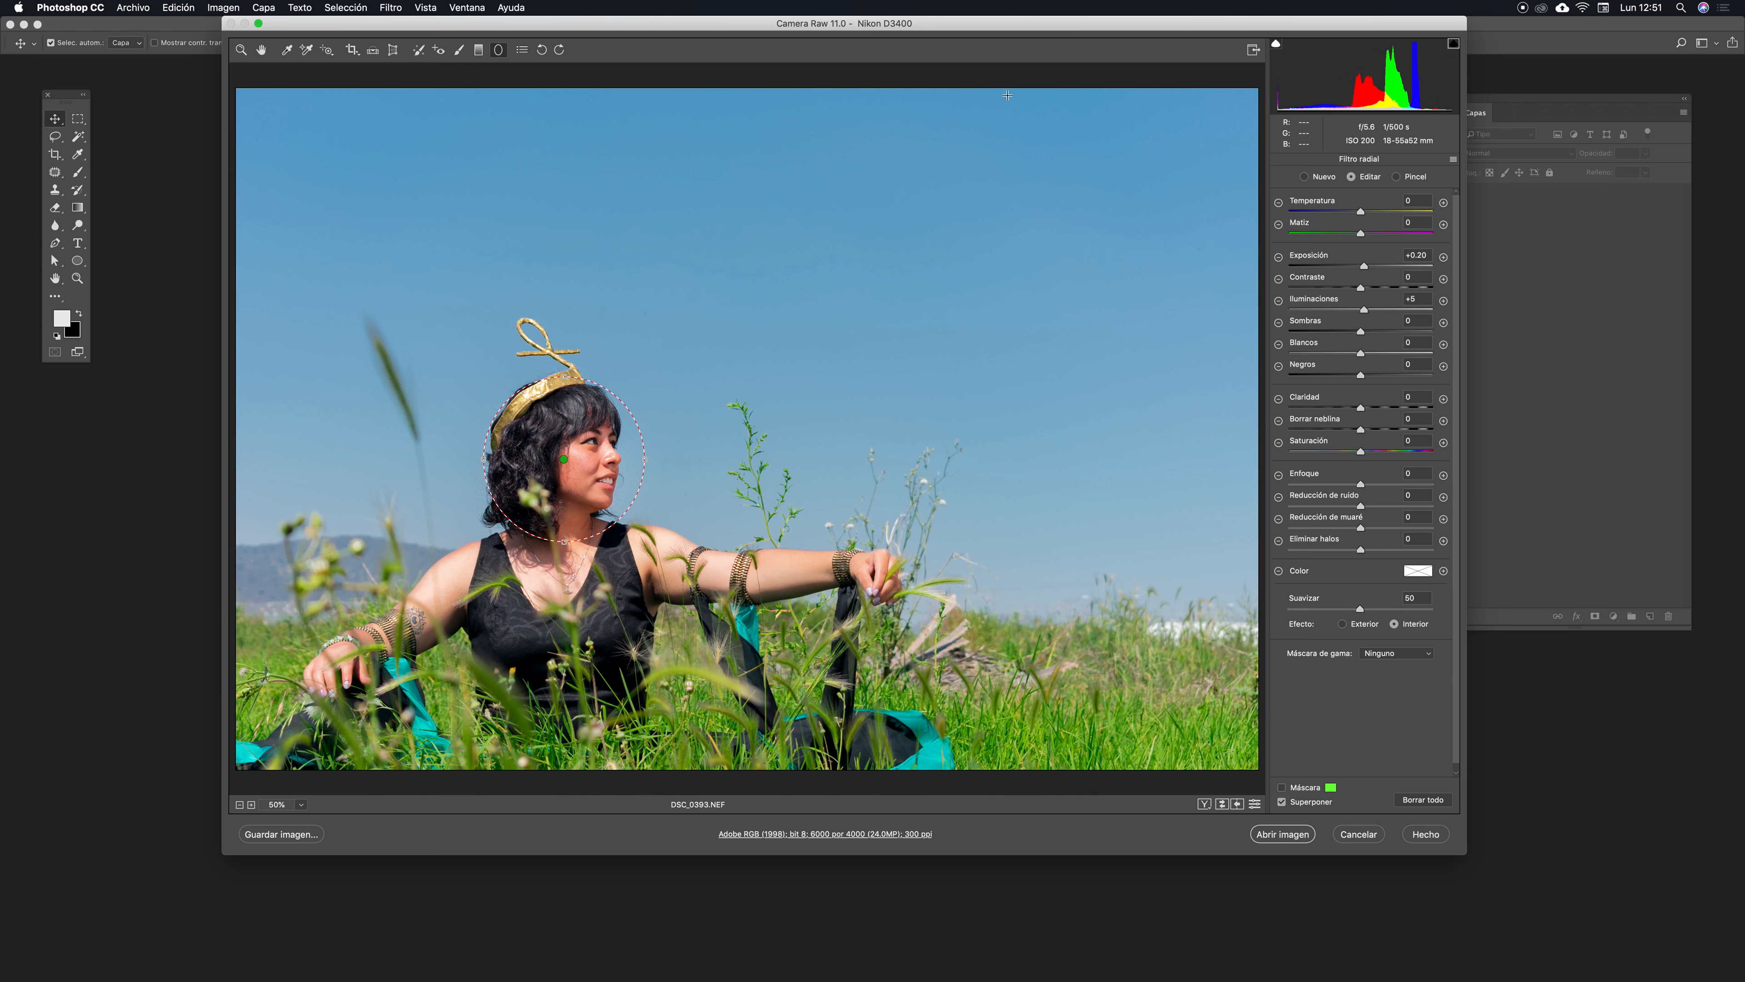
- Draw a graduated filter diagonally from the photo's top-right corner over the sky and set its Exposure to -0.55
drag(466, 31, 463, 32)
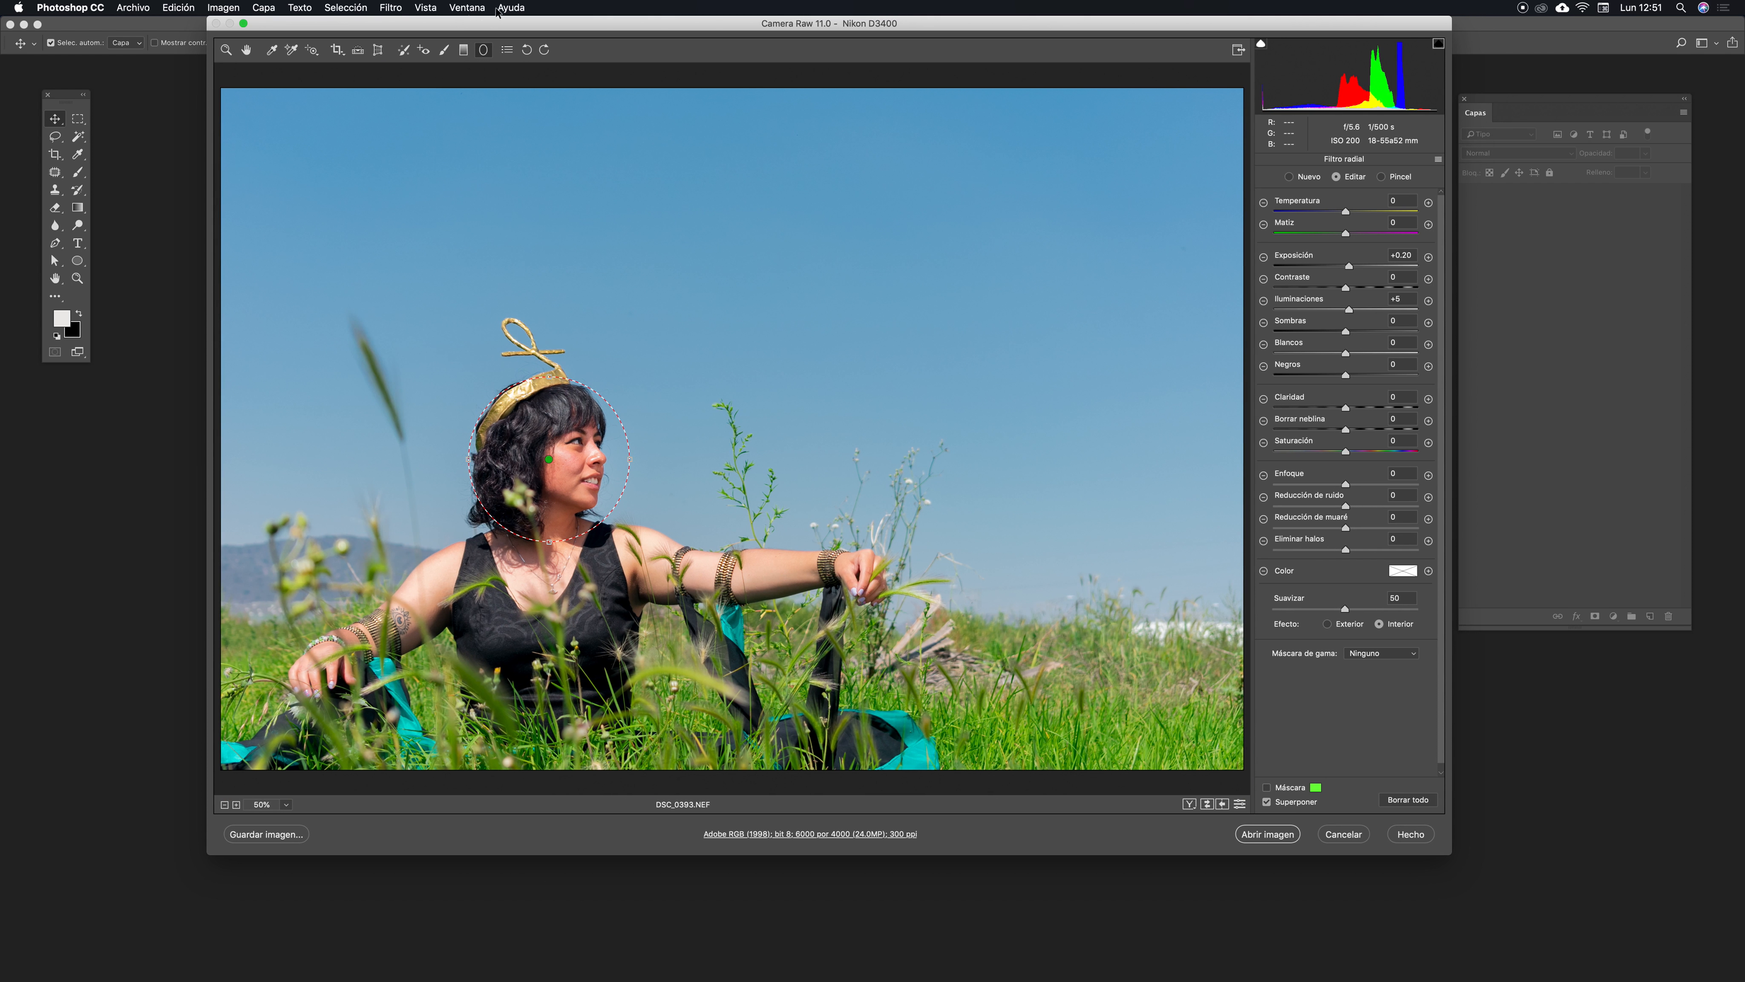
click(464, 51)
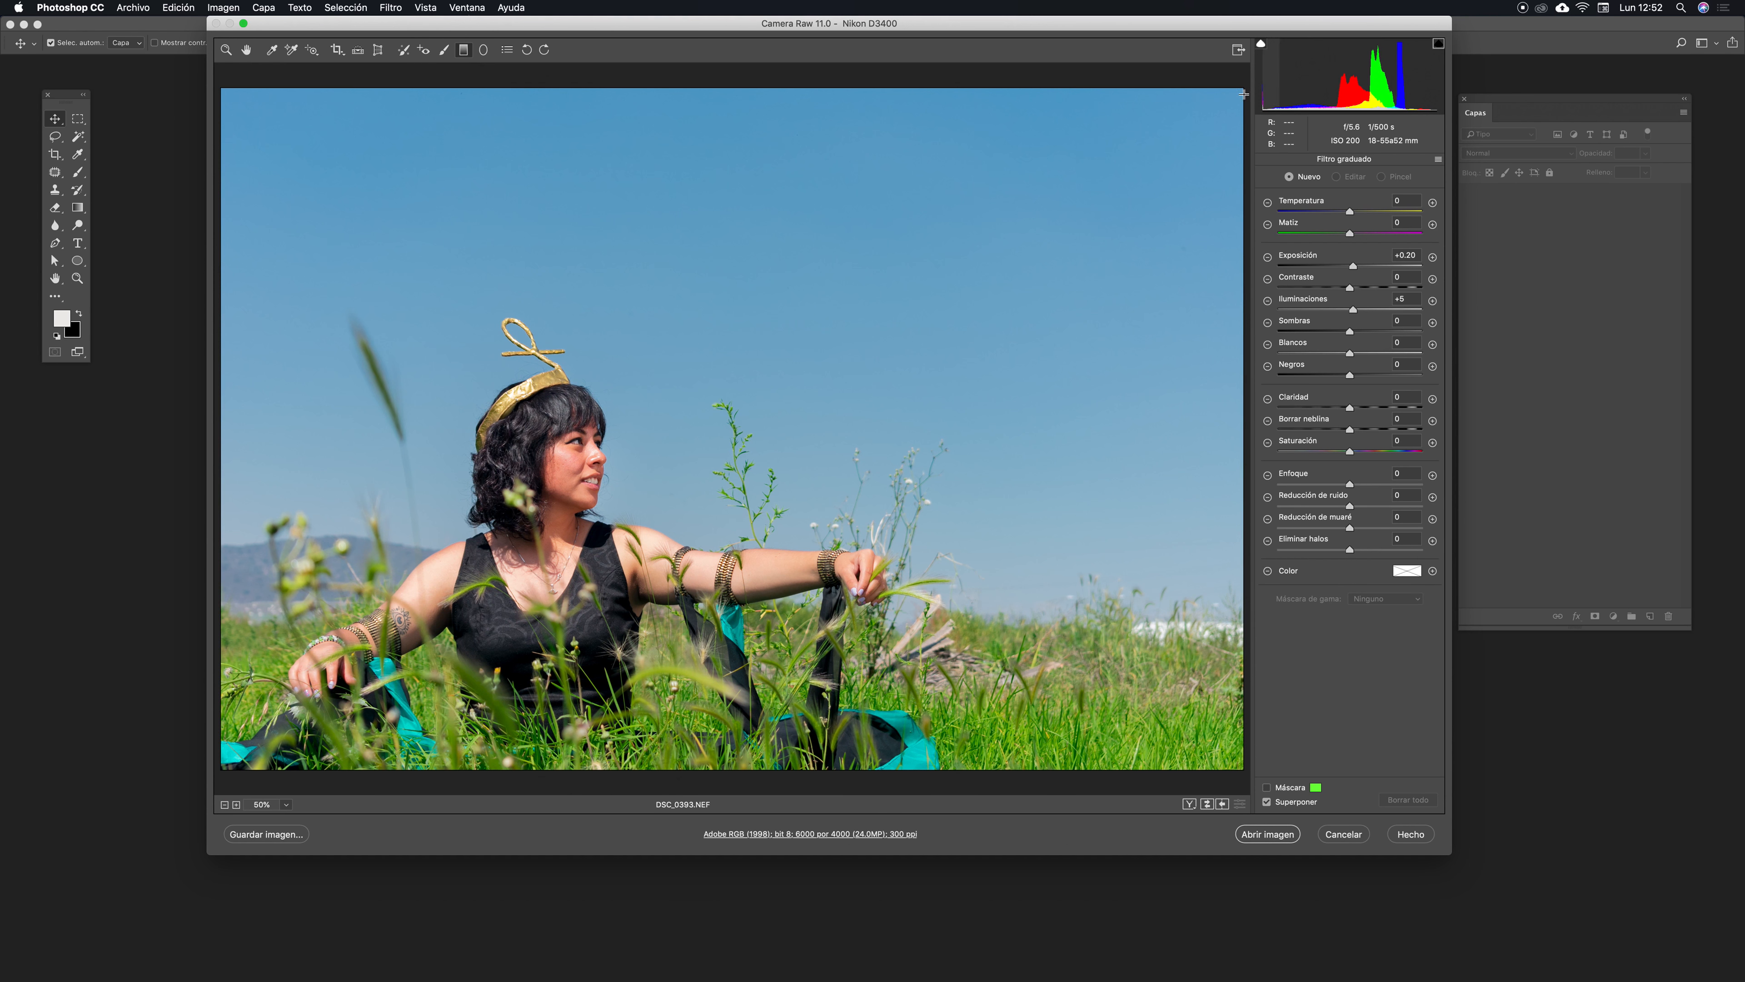
drag(1108, 33, 1096, 33)
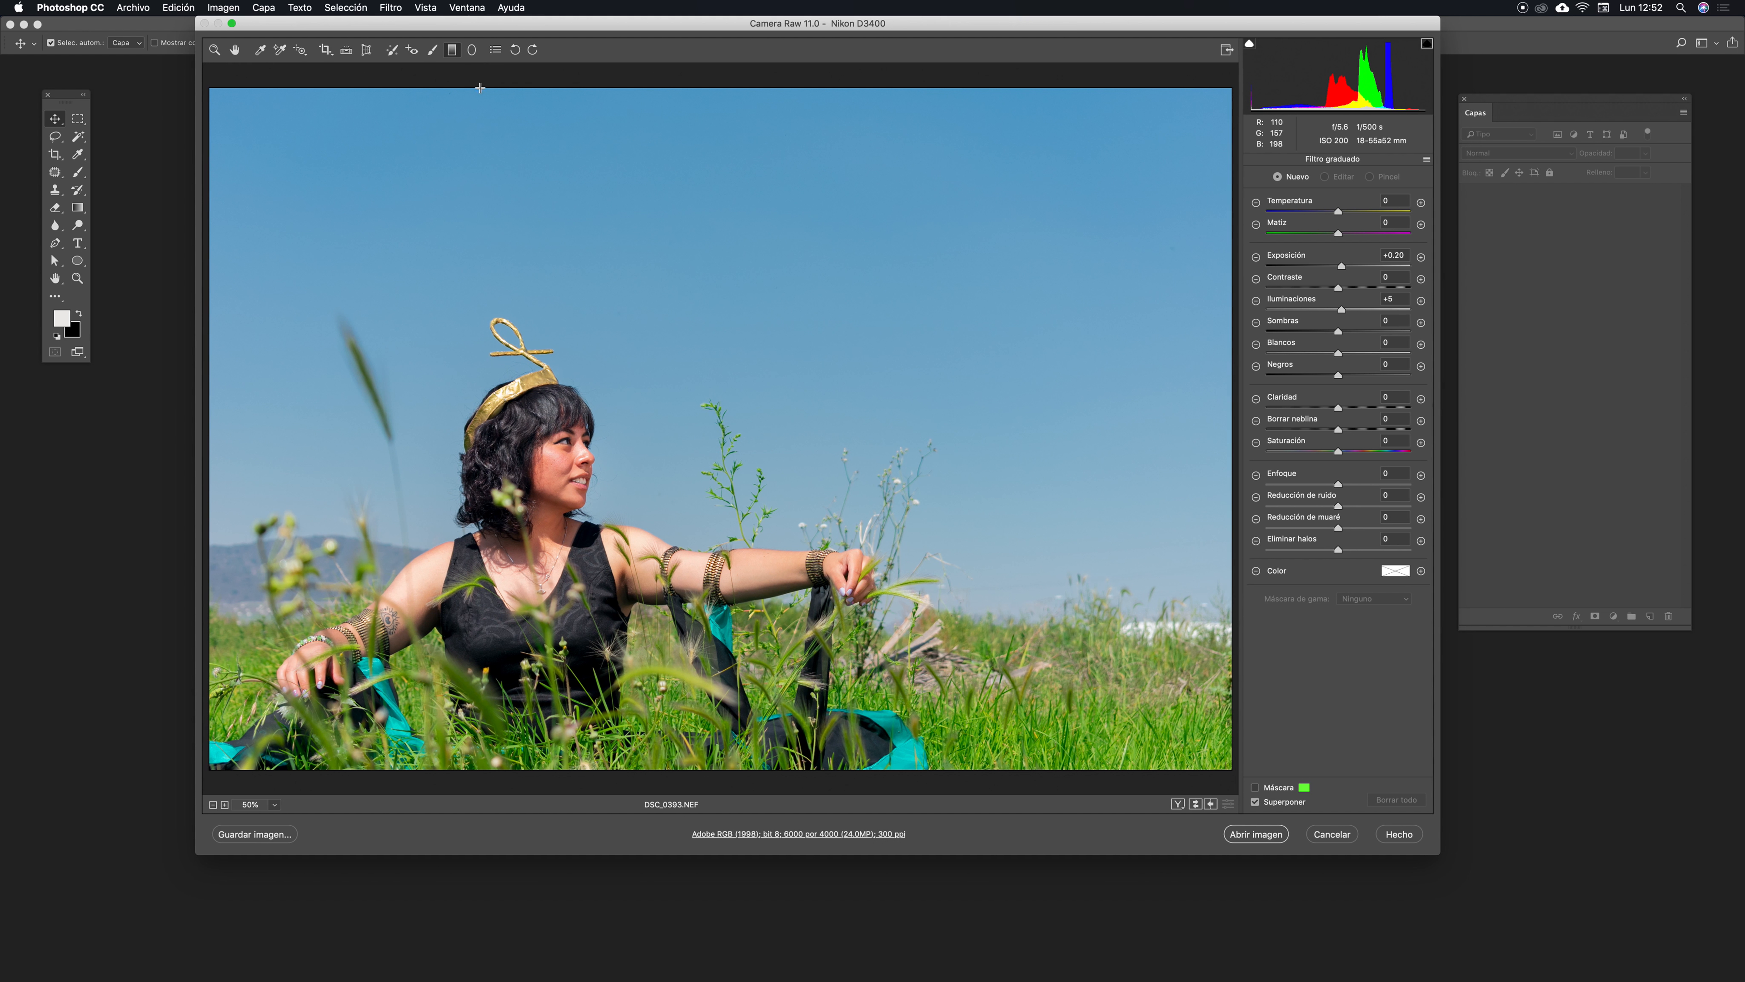
drag(1226, 96, 1040, 287)
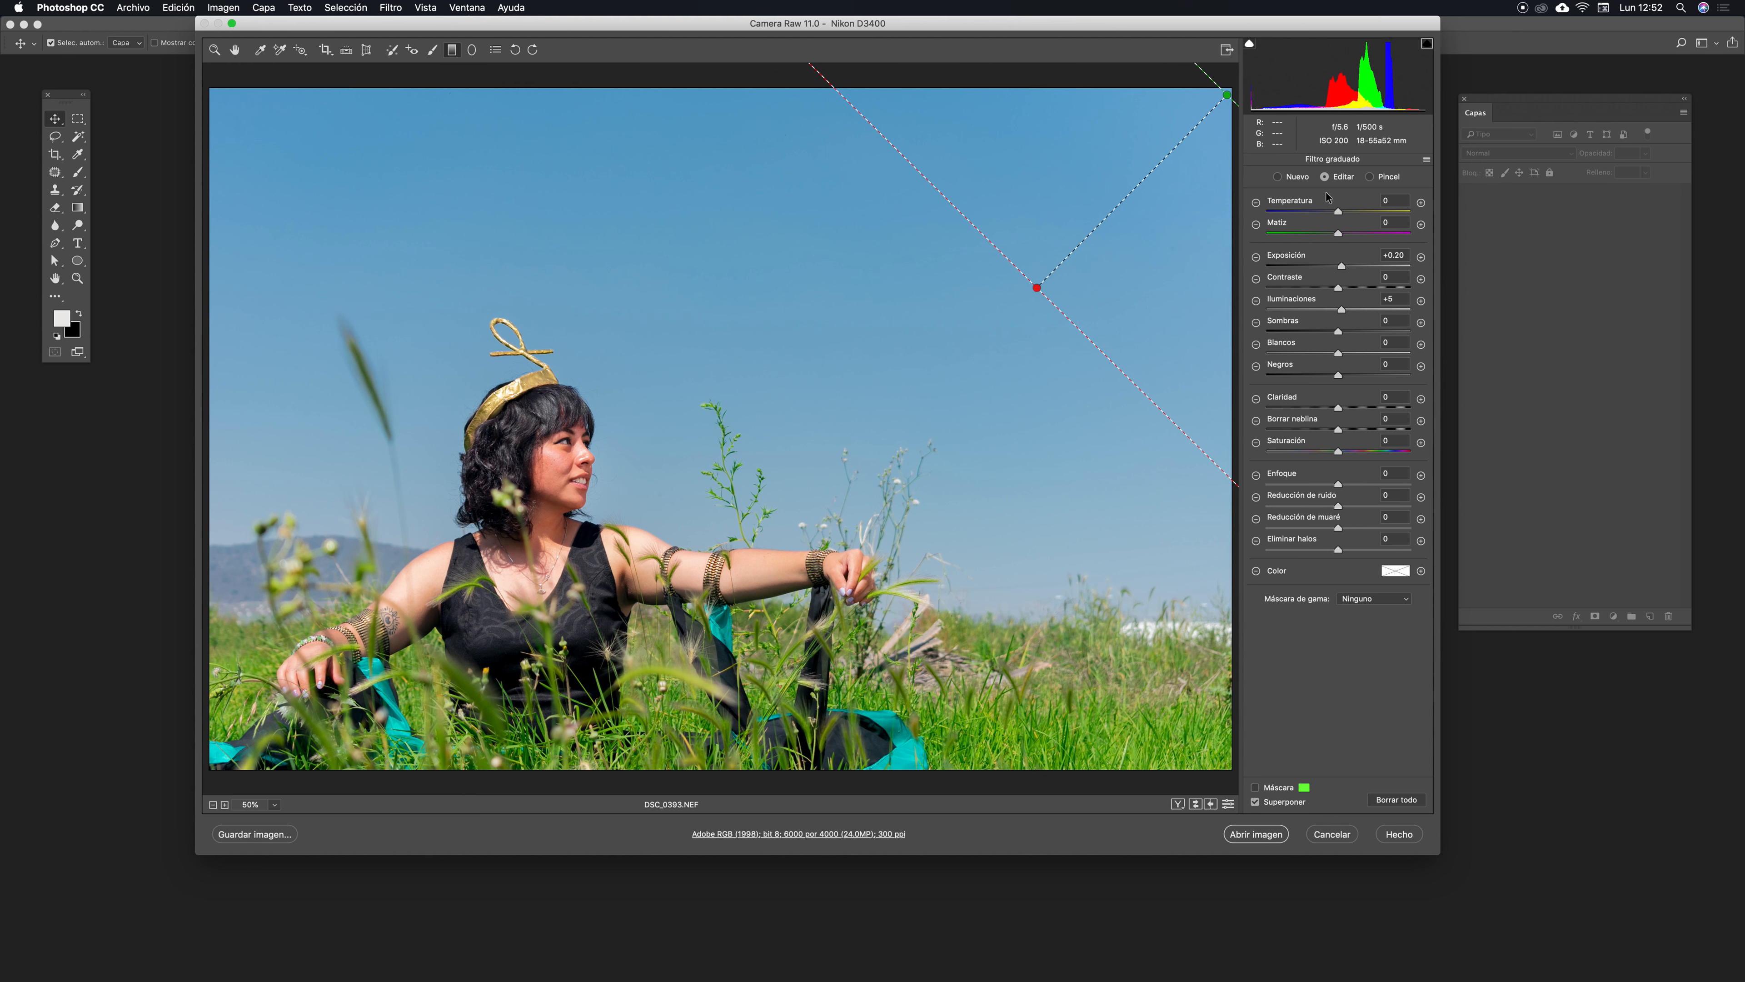
drag(1188, 19, 1189, 20)
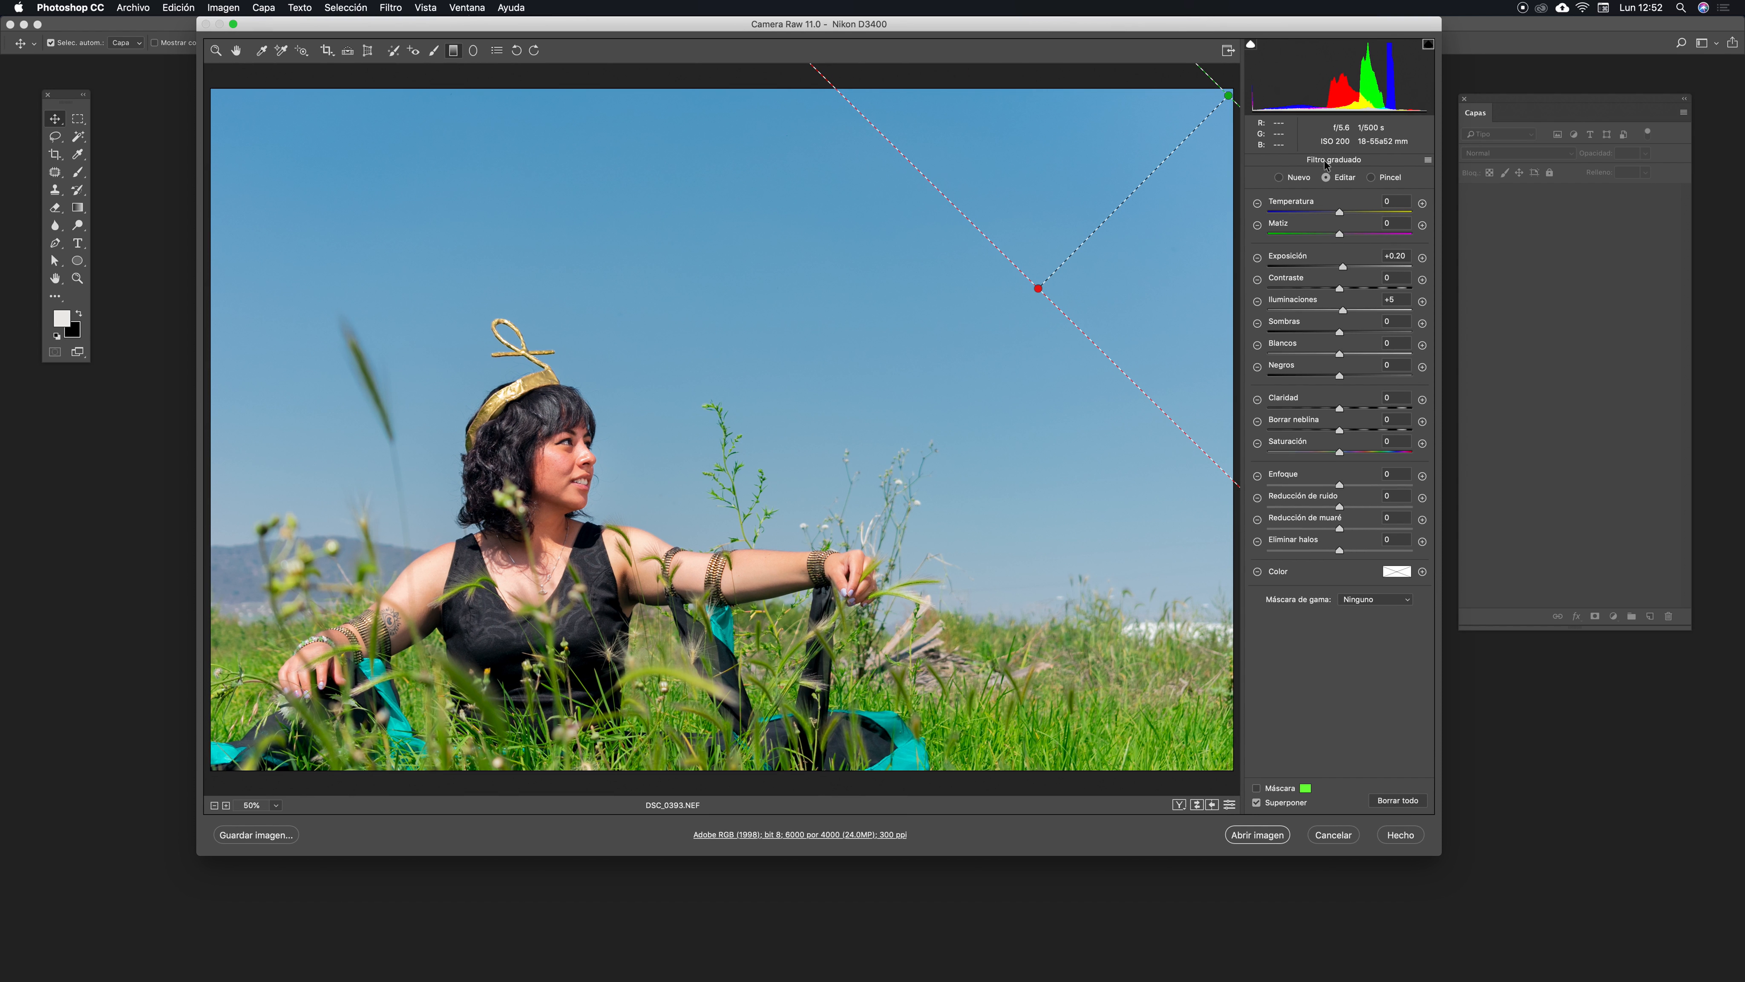
mouse_move(1346, 270)
mouse_down()
mouse_move(1313, 267)
mouse_move(1352, 269)
mouse_move(1331, 269)
mouse_up()
mouse_move(1164, 146)
mouse_down()
mouse_move(1134, 233)
mouse_move(1182, 451)
mouse_move(1153, 269)
mouse_move(1171, 155)
mouse_up()
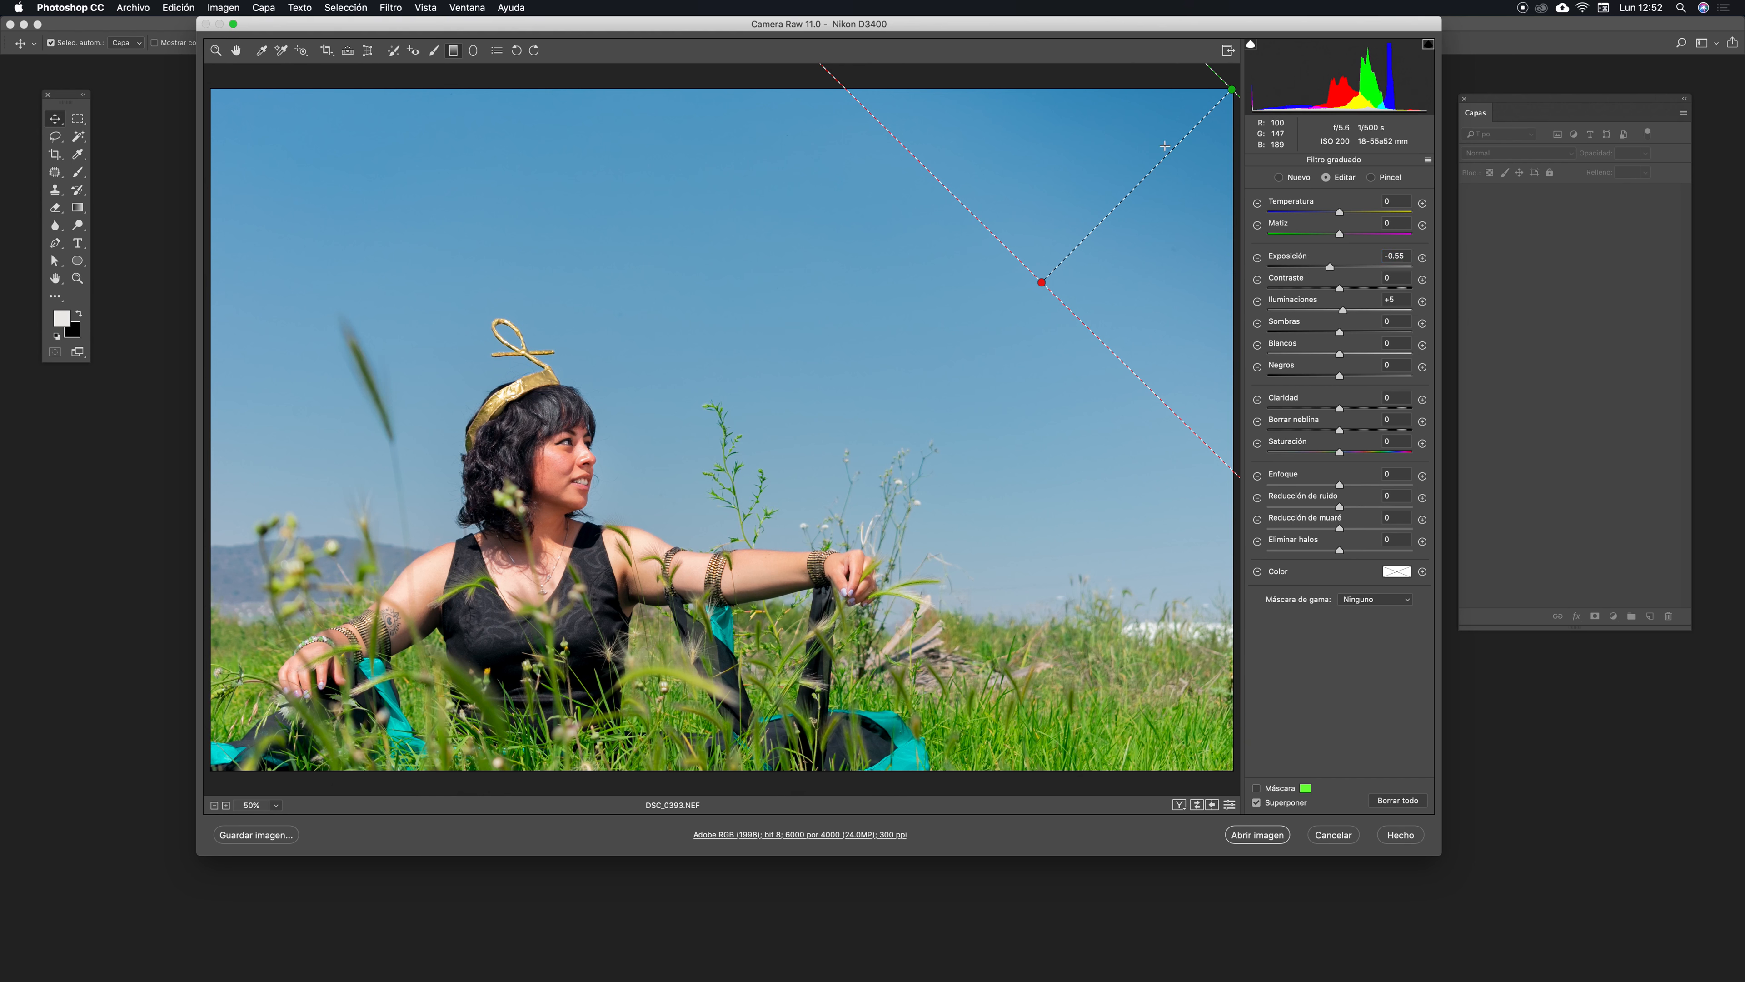
- Add a second graduated filter from the photo's bottom-right corner and set its Exposure to -1.70
key(super+minus)
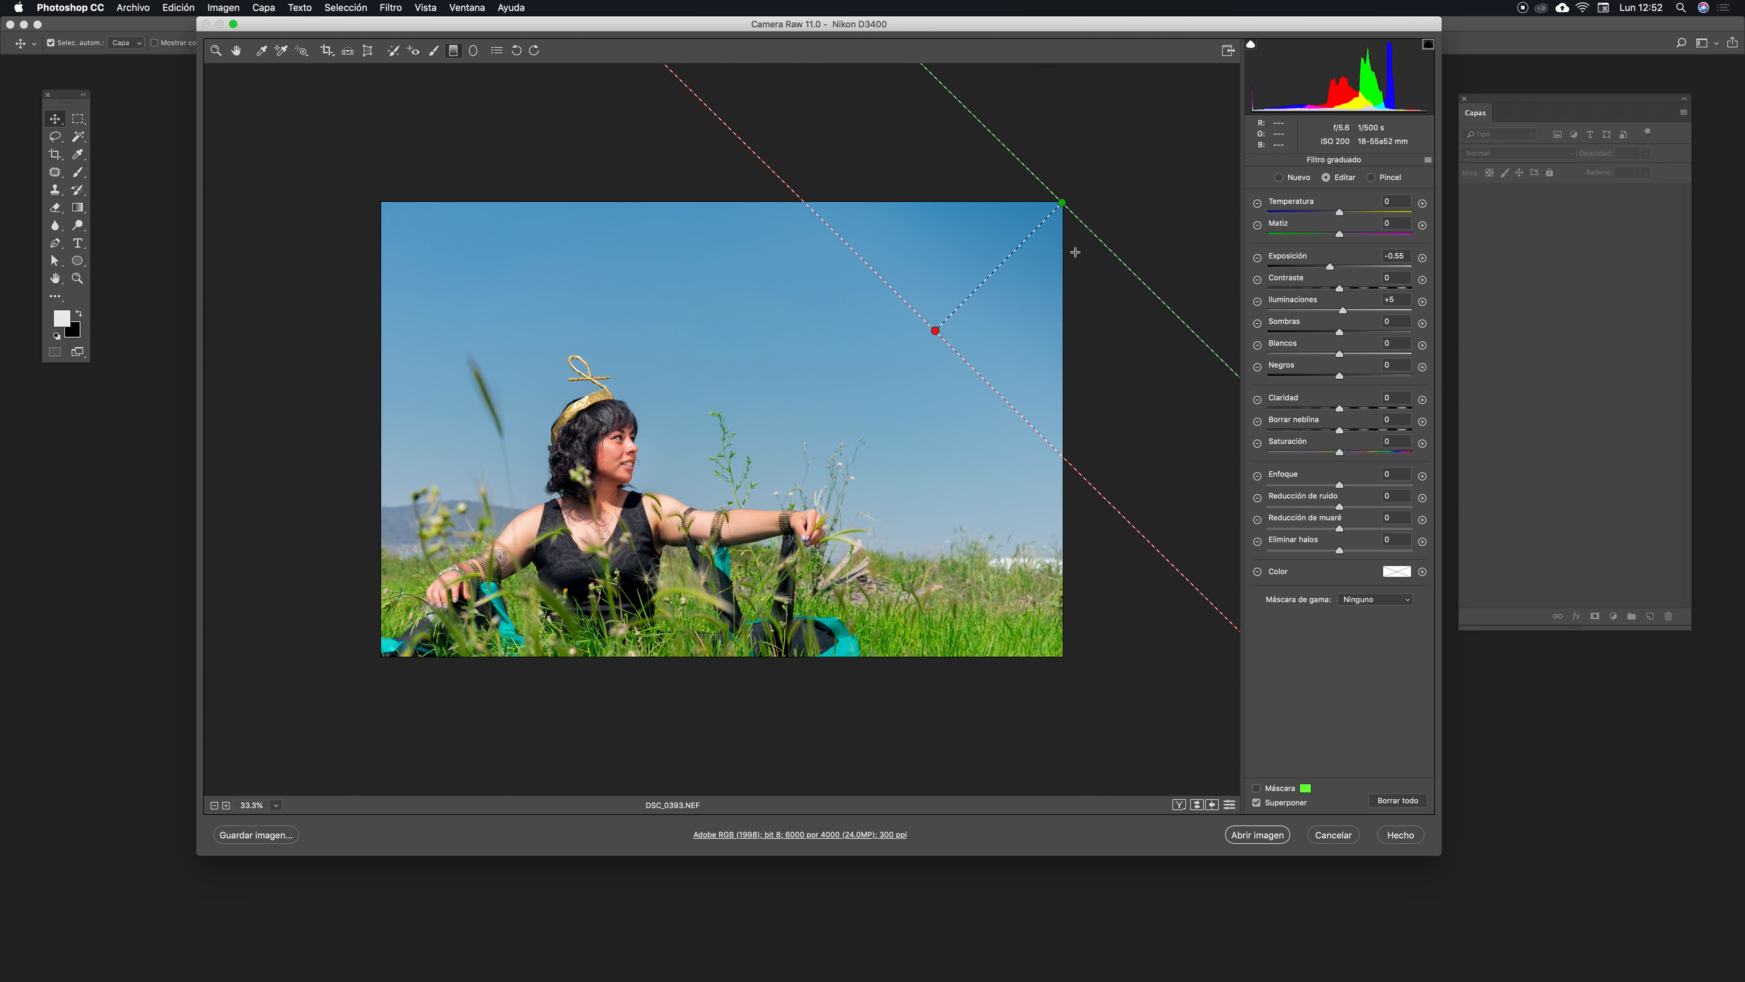
drag(1049, 216, 867, 500)
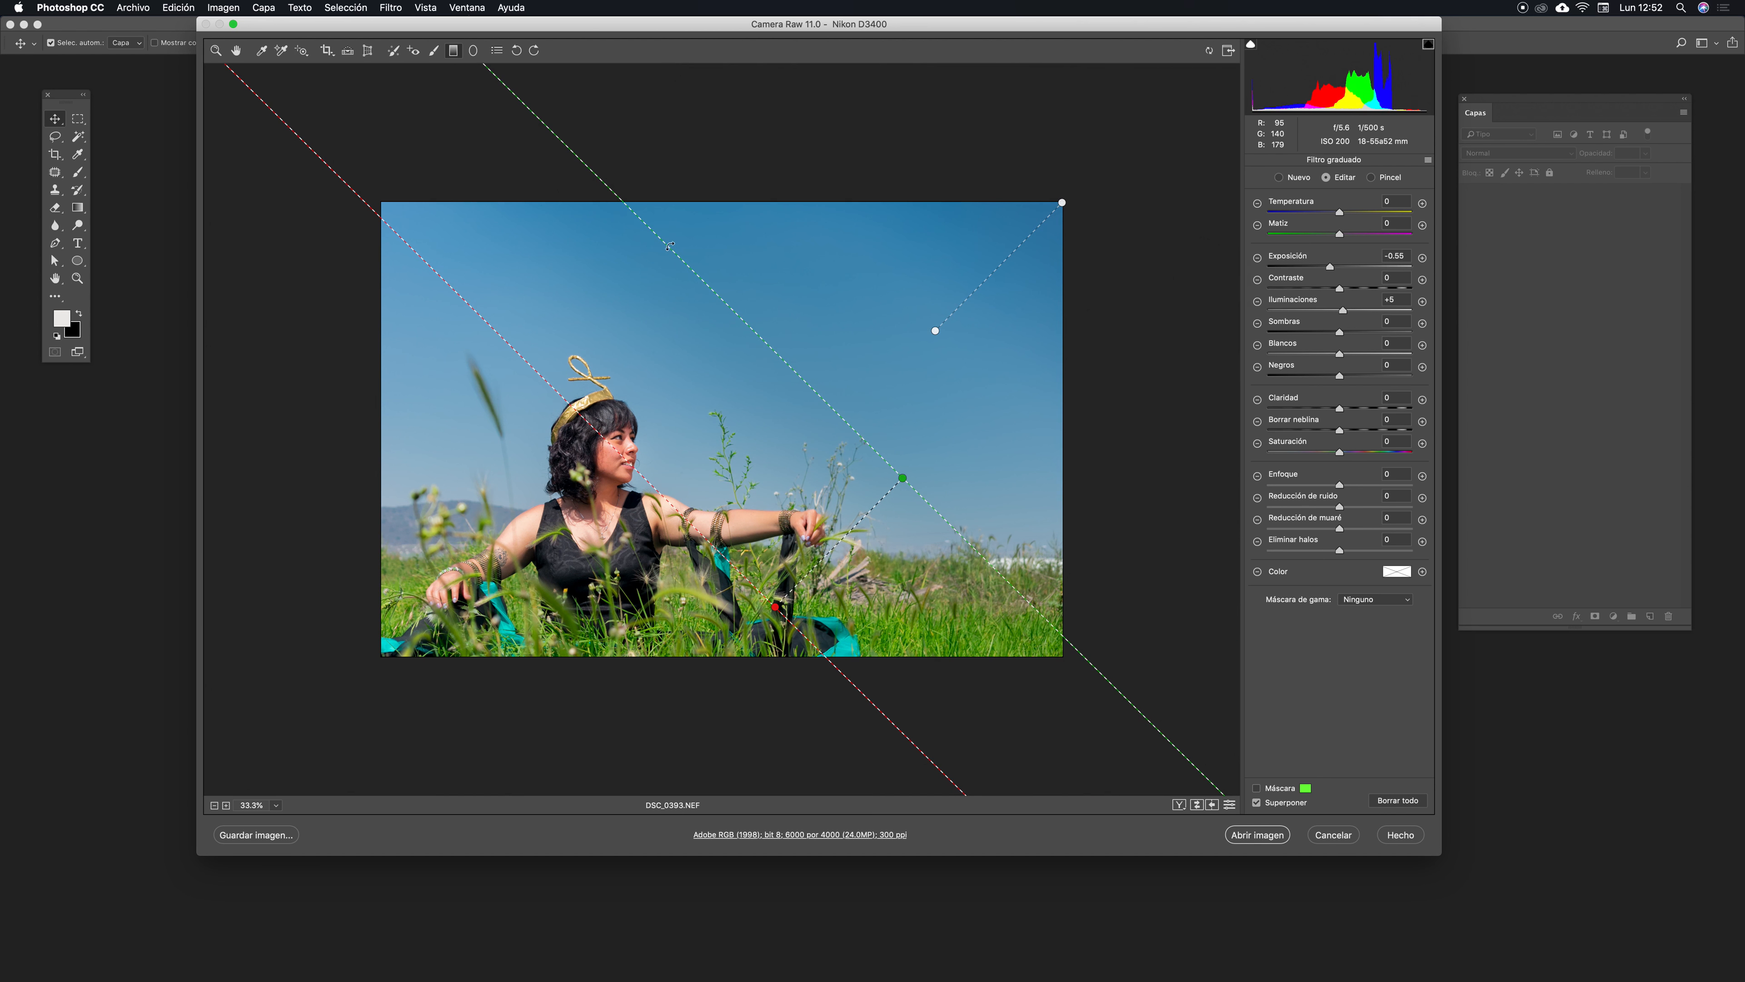
drag(669, 251, 1130, 460)
drag(819, 515, 939, 482)
click(1063, 204)
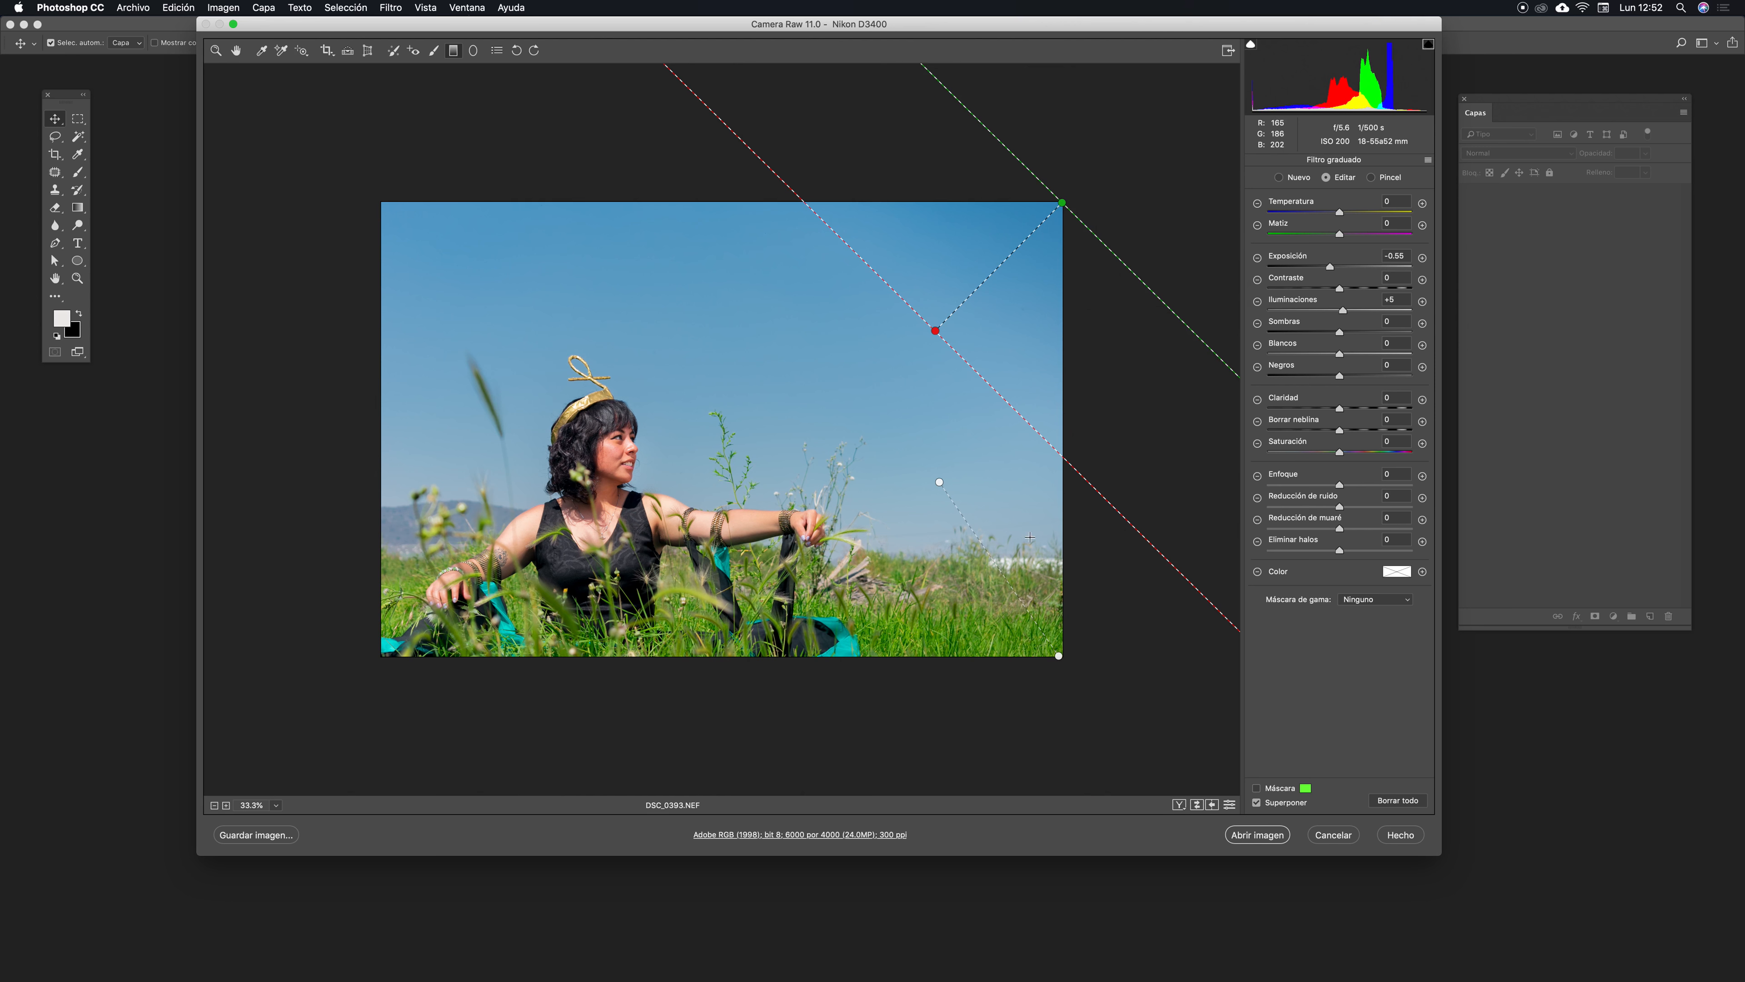
click(1056, 663)
key(super+z)
mouse_move(1050, 209)
mouse_down()
mouse_move(1062, 194)
mouse_move(1057, 214)
mouse_up()
mouse_move(937, 332)
mouse_down()
mouse_move(947, 317)
mouse_move(950, 334)
mouse_up()
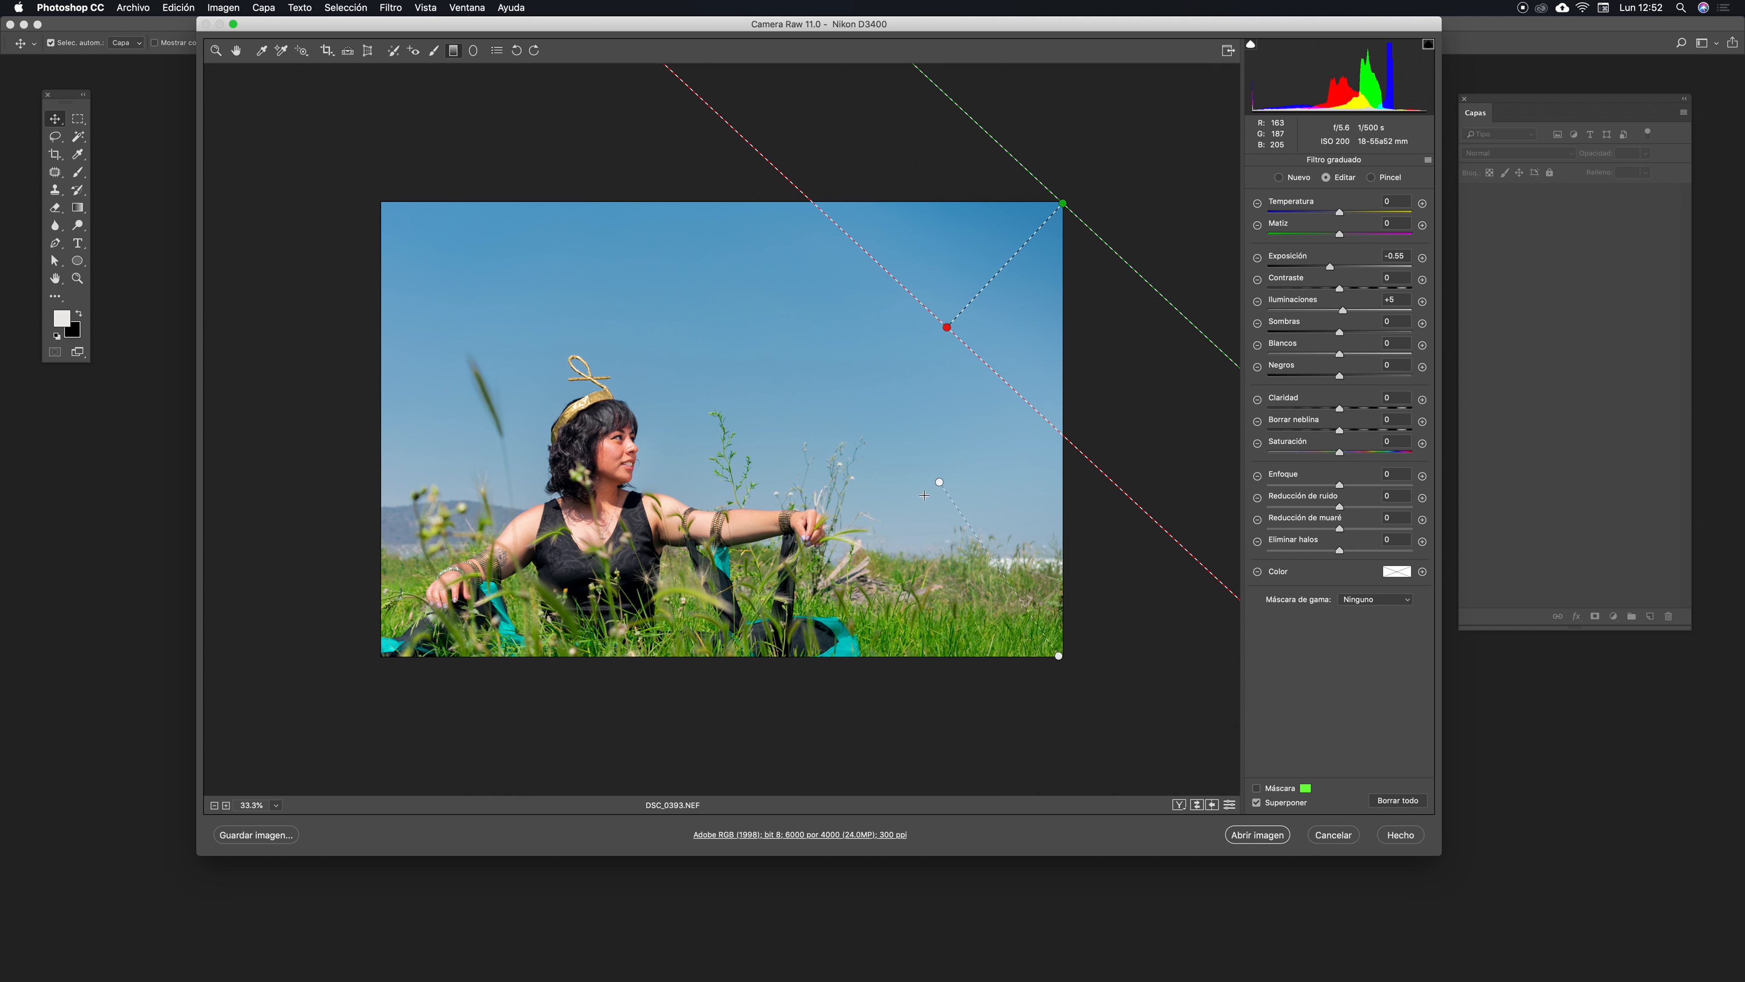
drag(940, 482, 924, 458)
drag(1330, 268, 1315, 273)
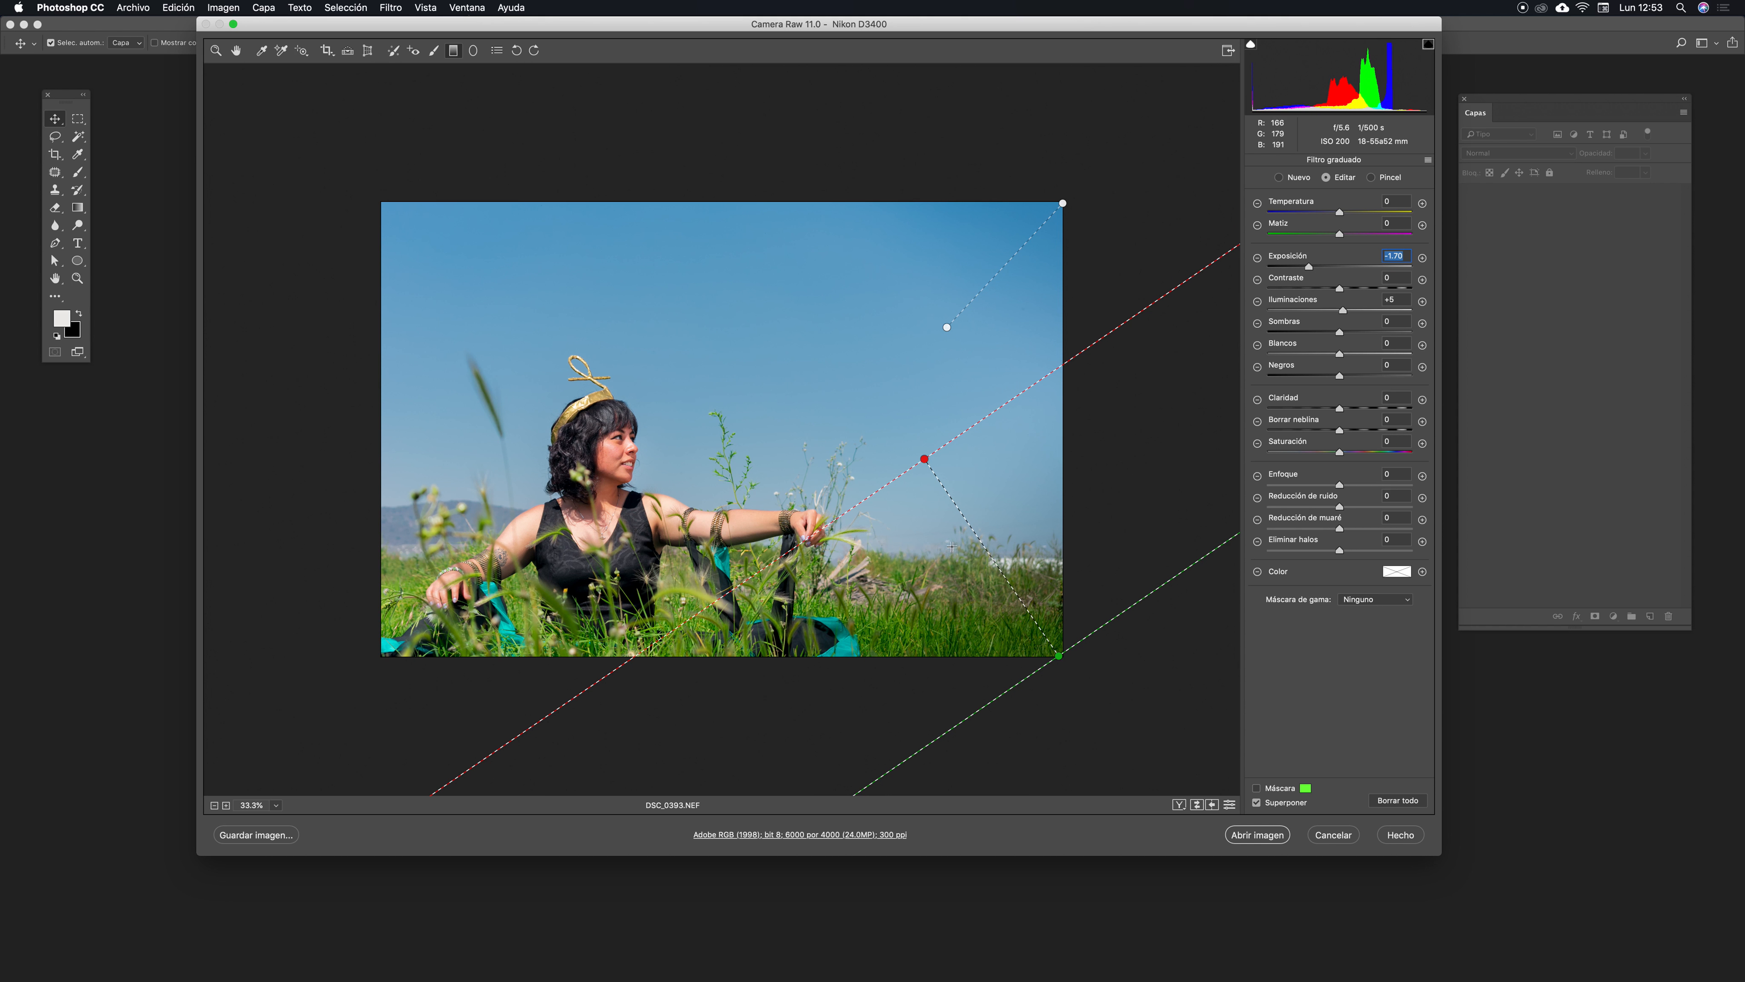
- Duplicate the bottom-right graduated filter, move the copy to the bottom-left corner and set its Exposure to -2.15
right_click(959, 514)
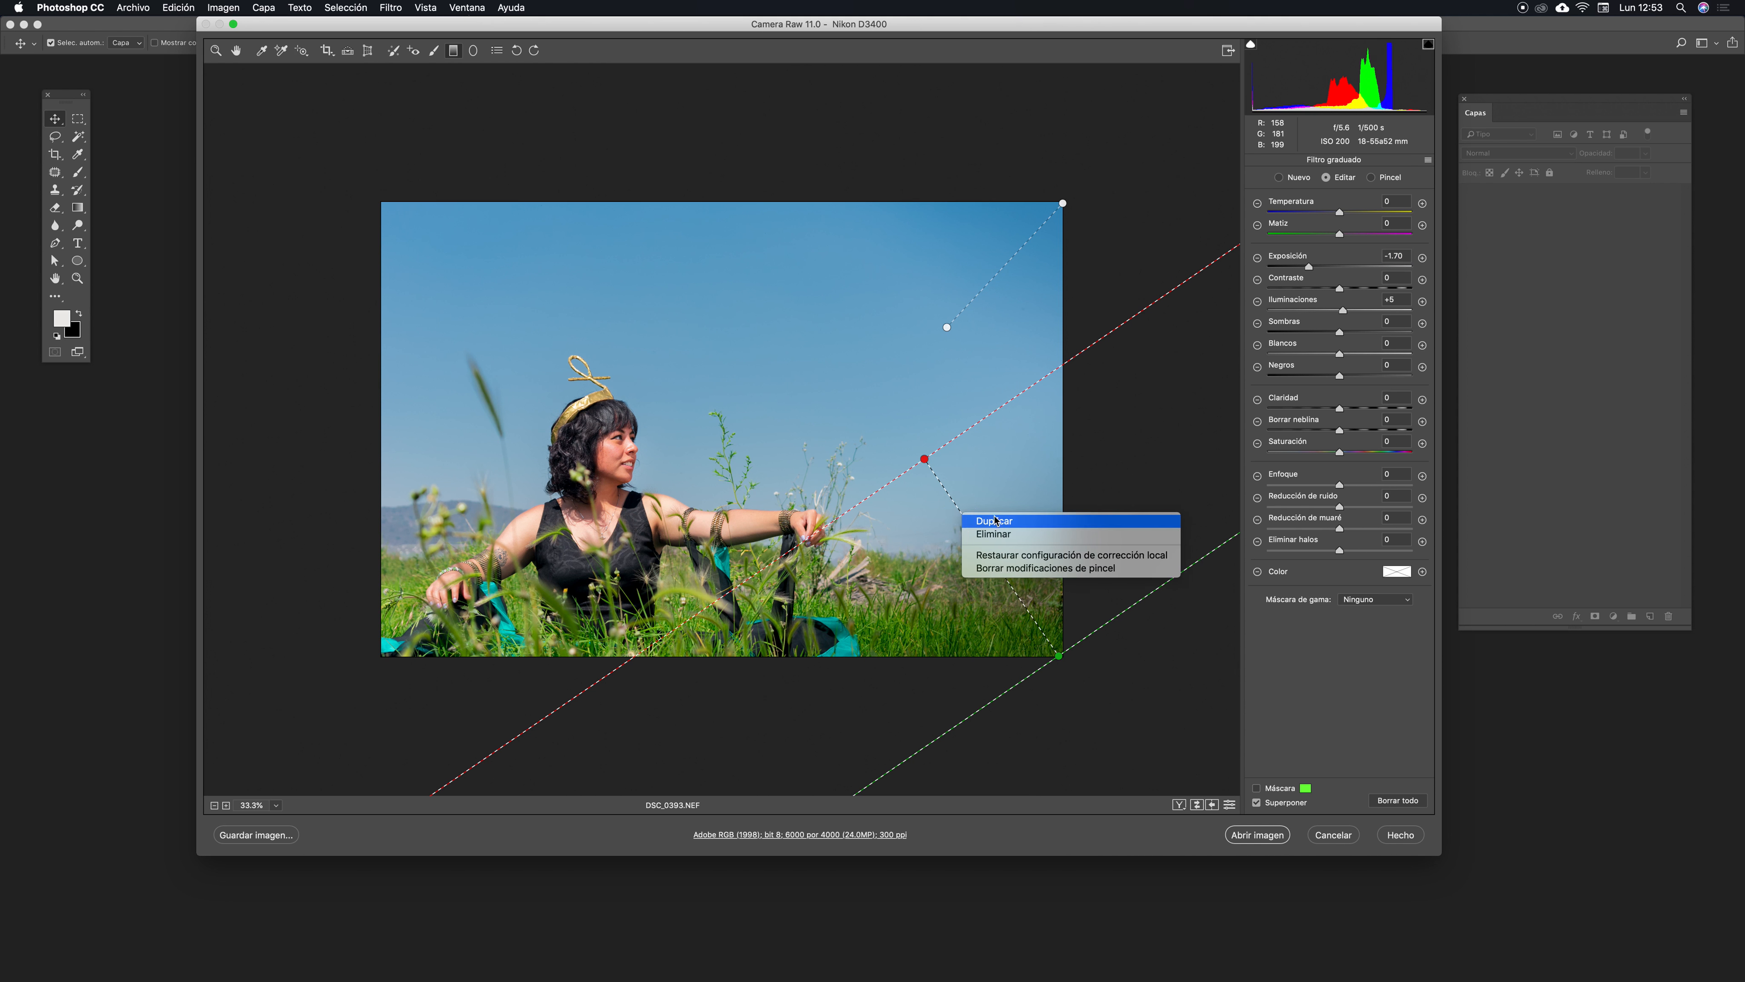
click(1028, 528)
drag(1011, 589, 520, 589)
drag(753, 235, 541, 514)
key(super+z)
key(z)
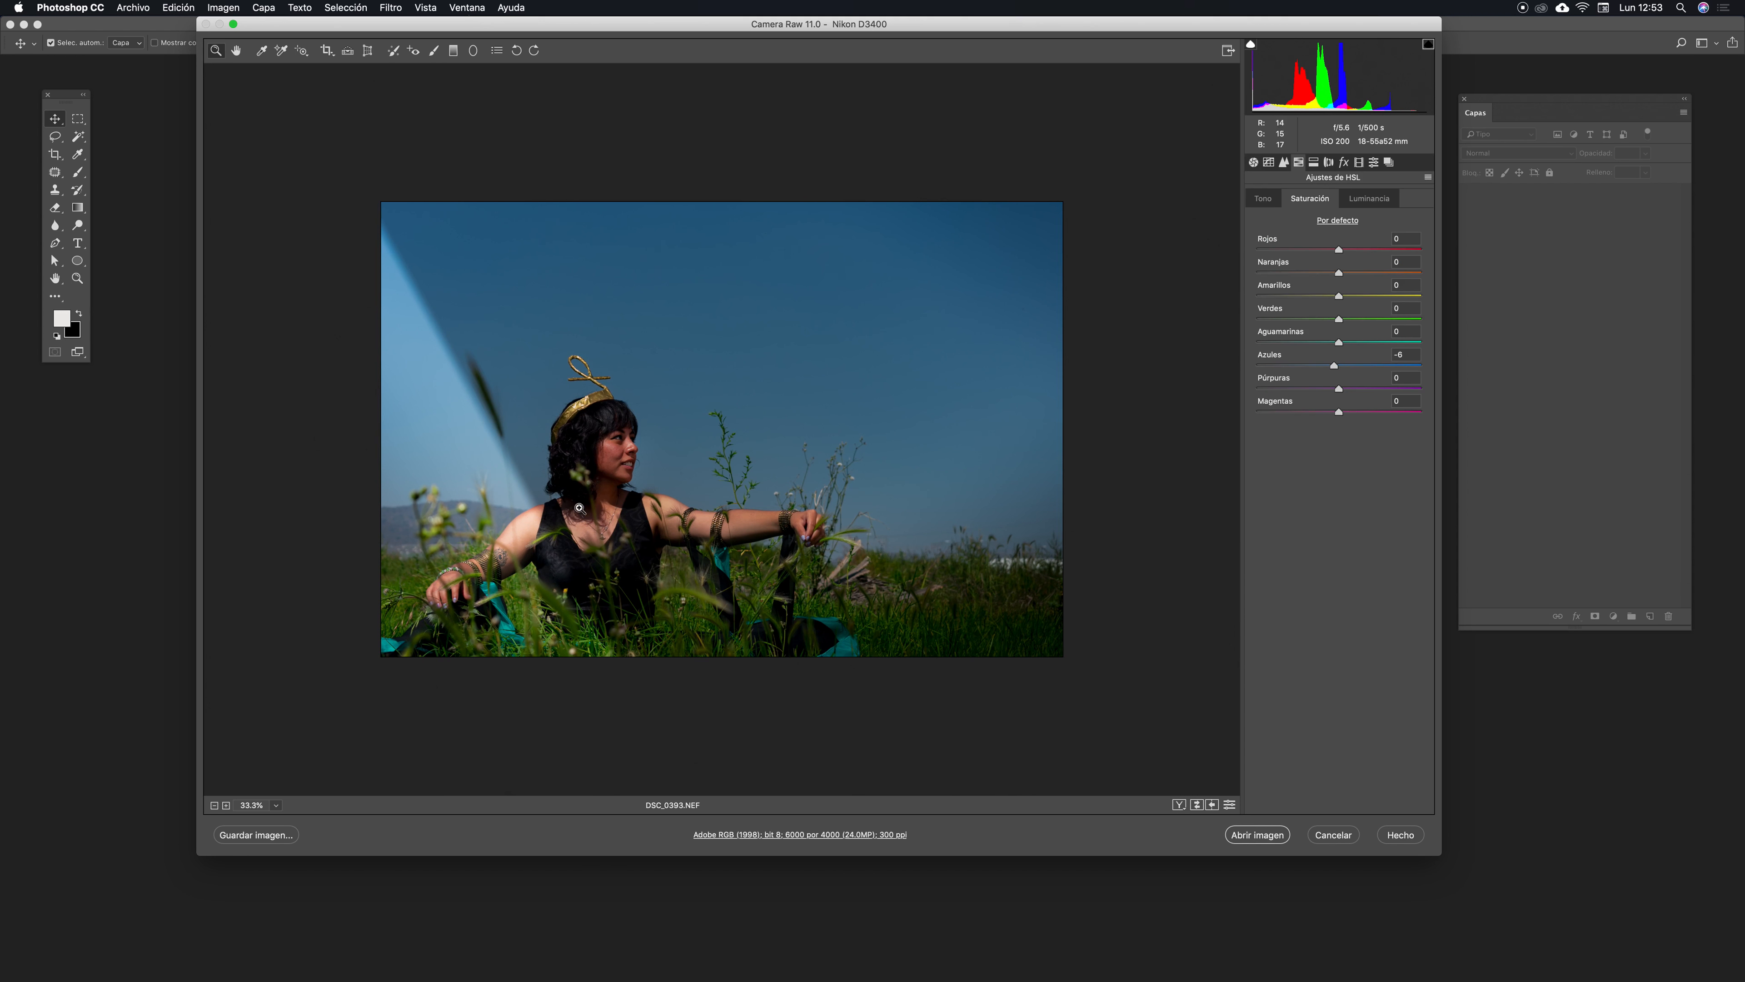
key(g)
key(super+z)
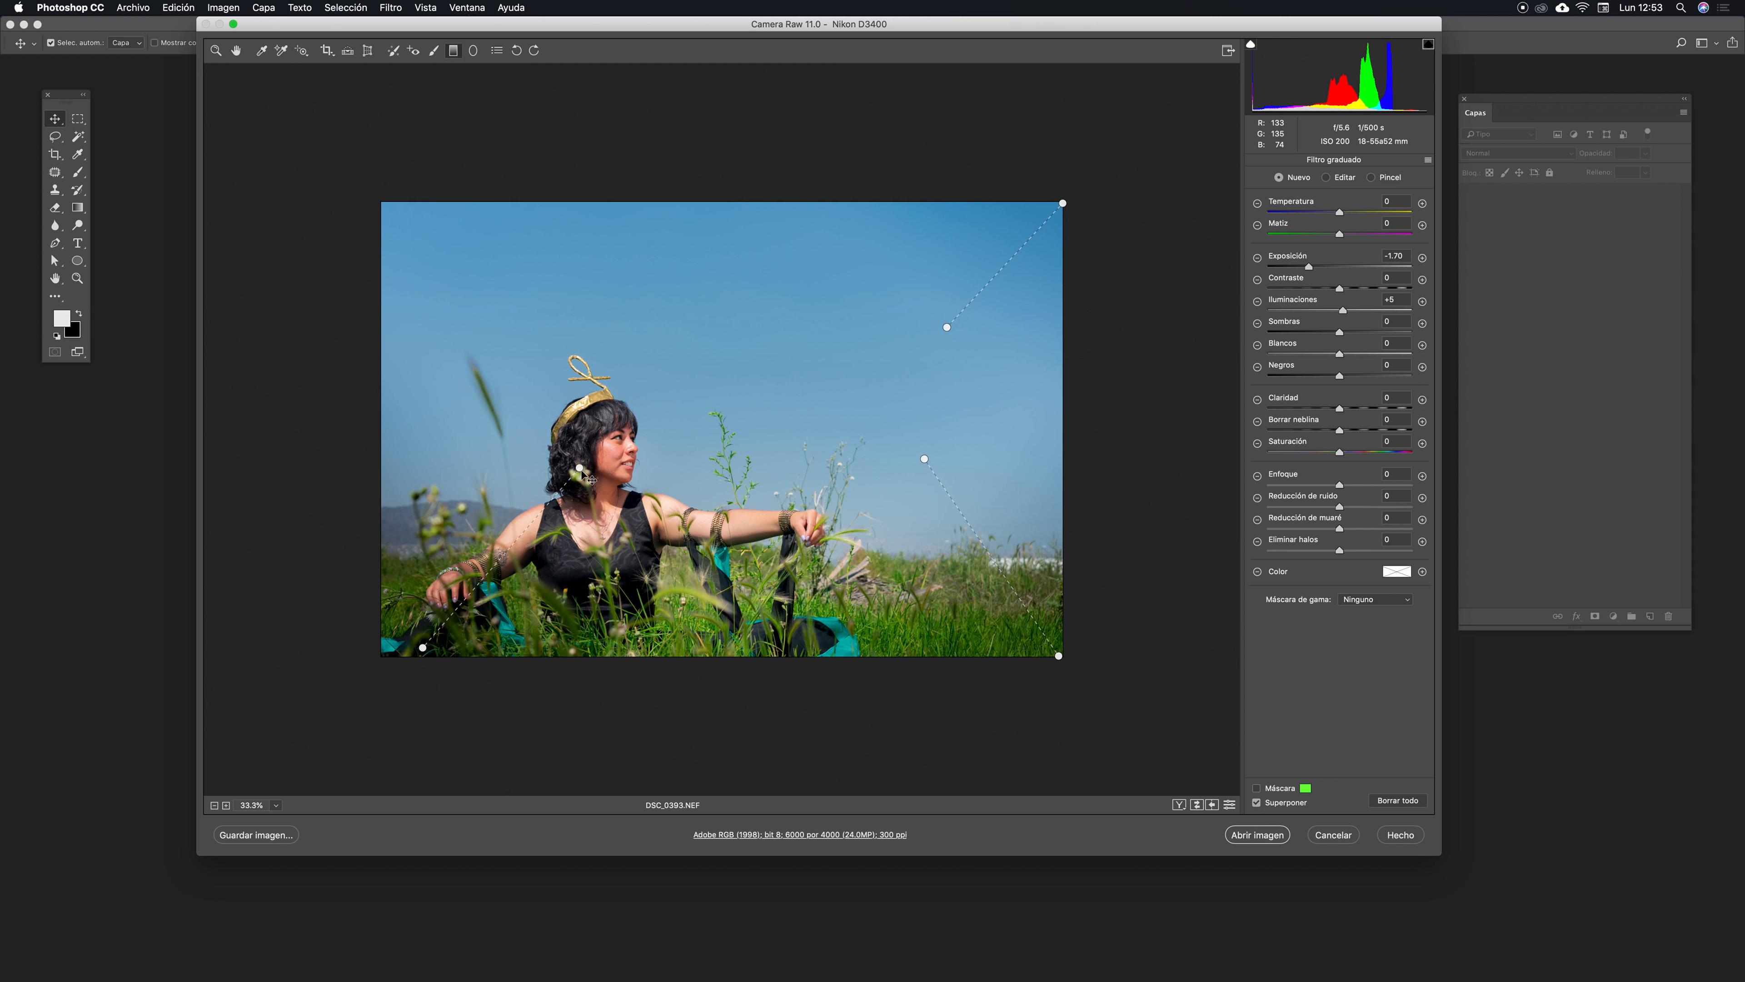
drag(557, 499, 510, 507)
key(super+z)
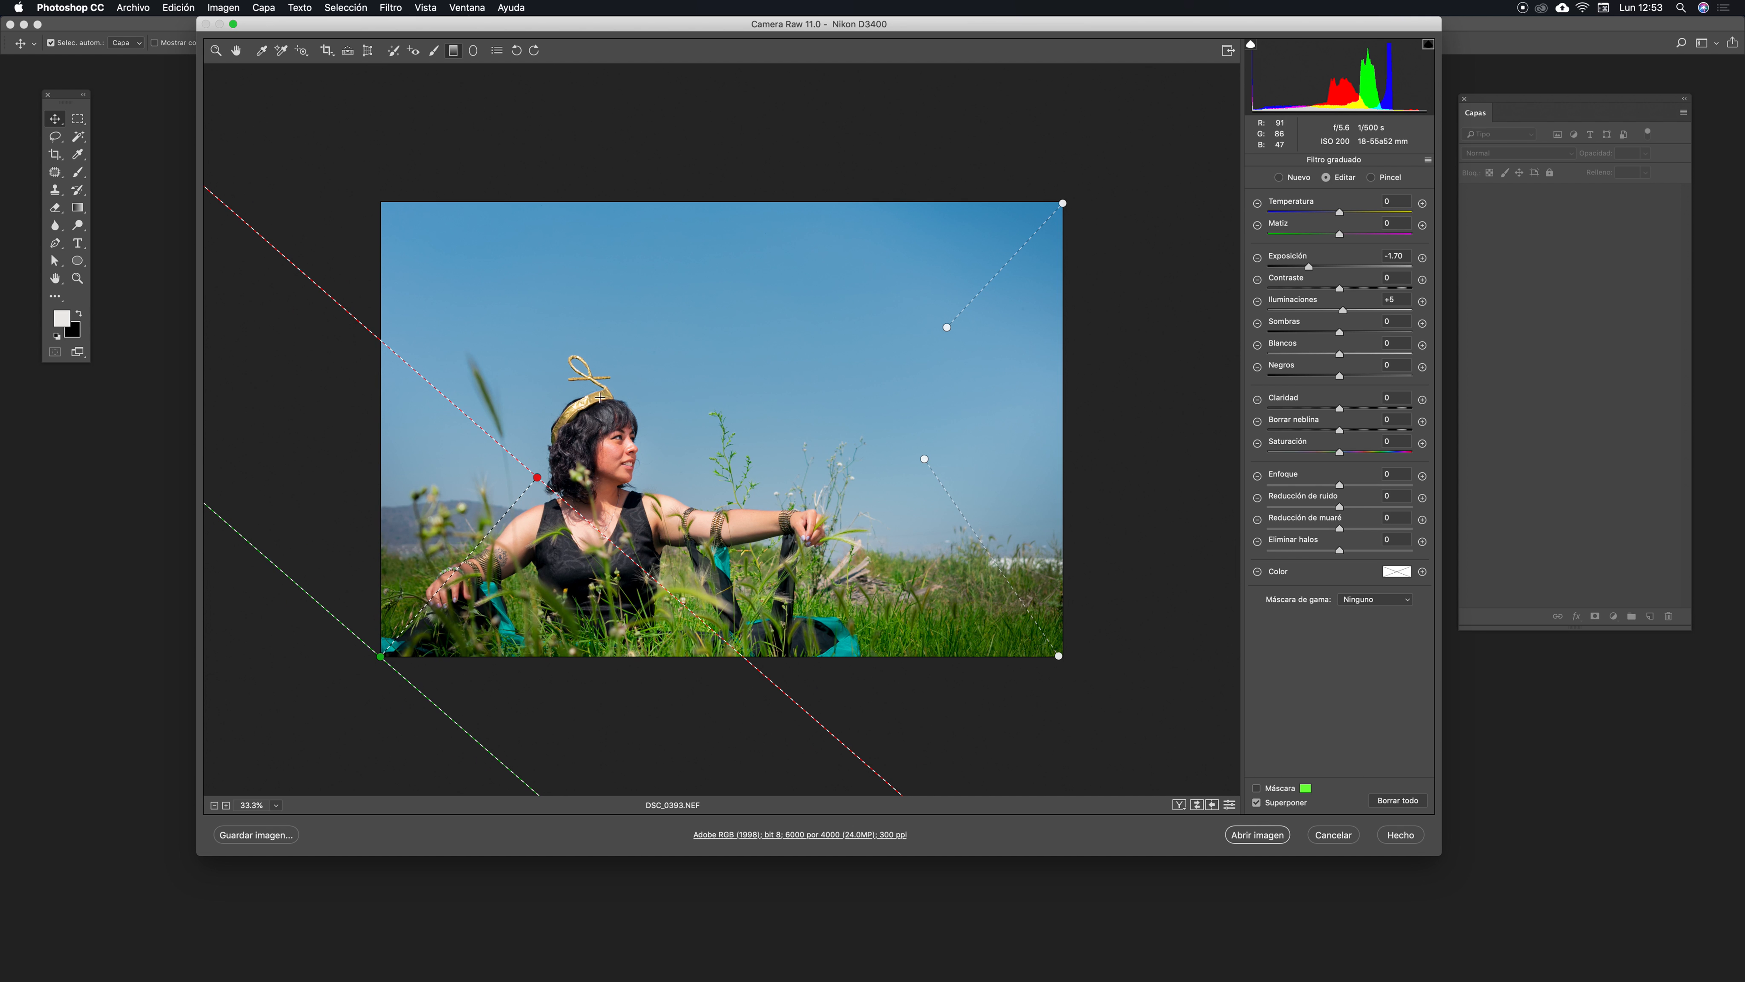
drag(1307, 267, 1302, 266)
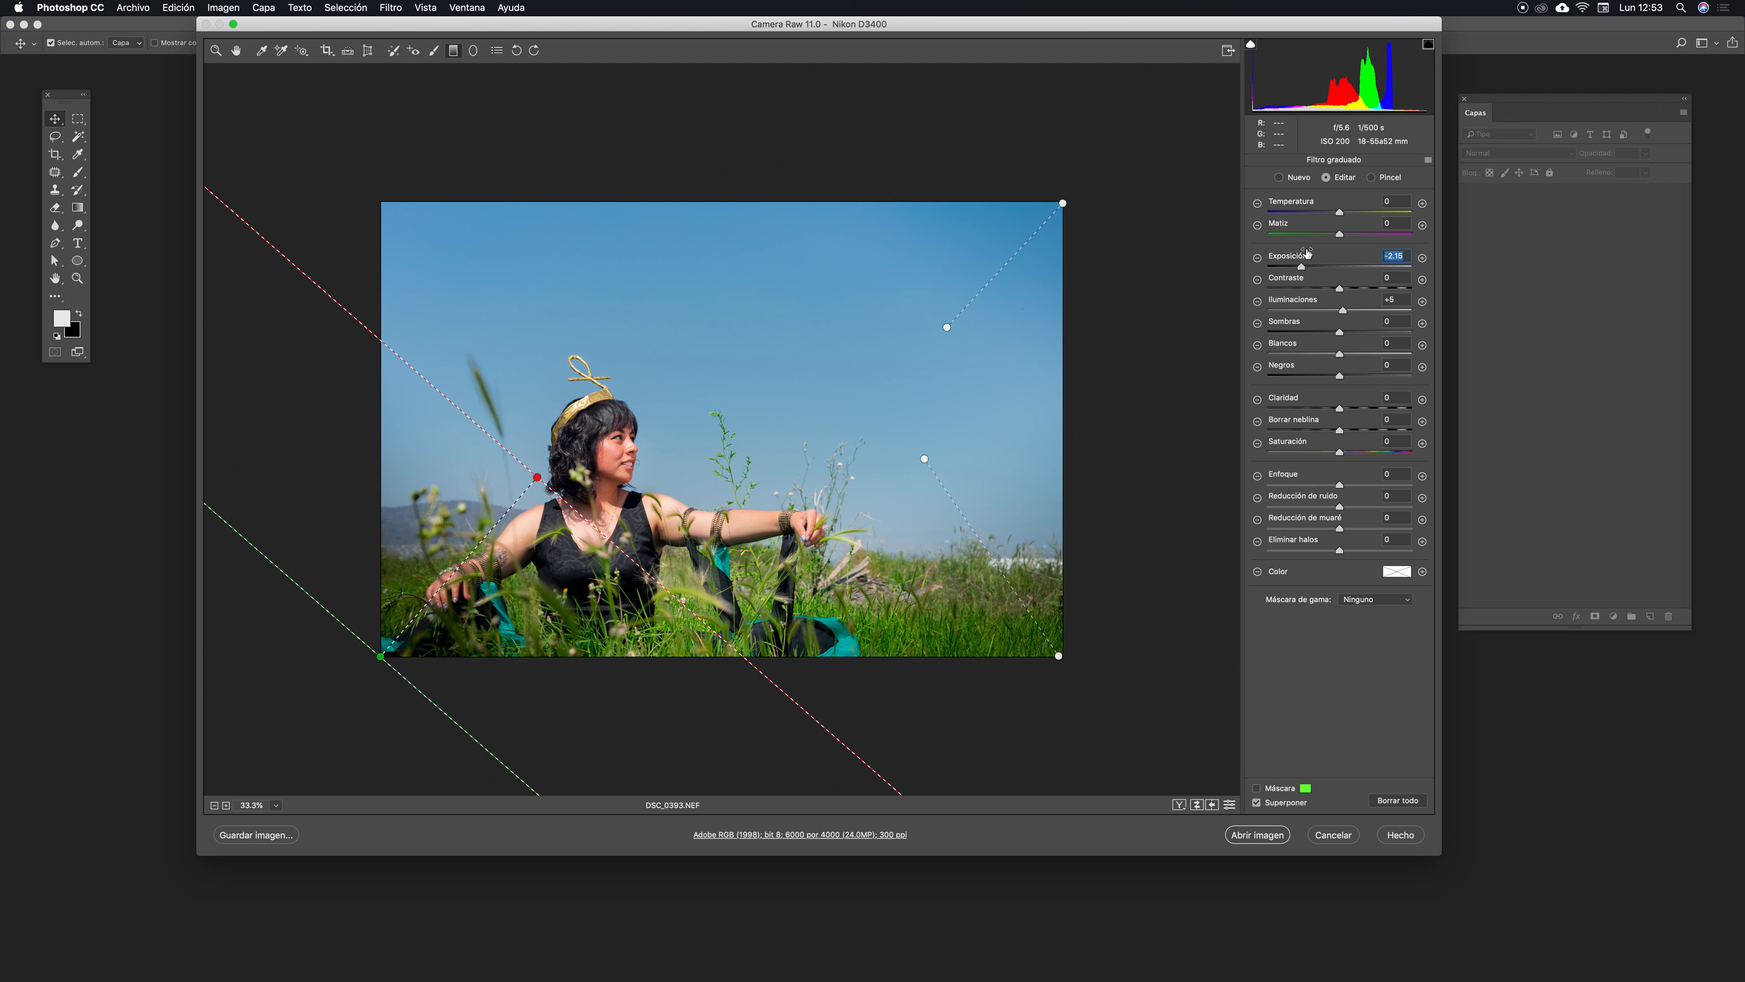
- Duplicate the bottom-left filter and place the copy diagonally across the photo's top-left corner
right_click(492, 531)
click(547, 545)
drag(422, 610, 543, 313)
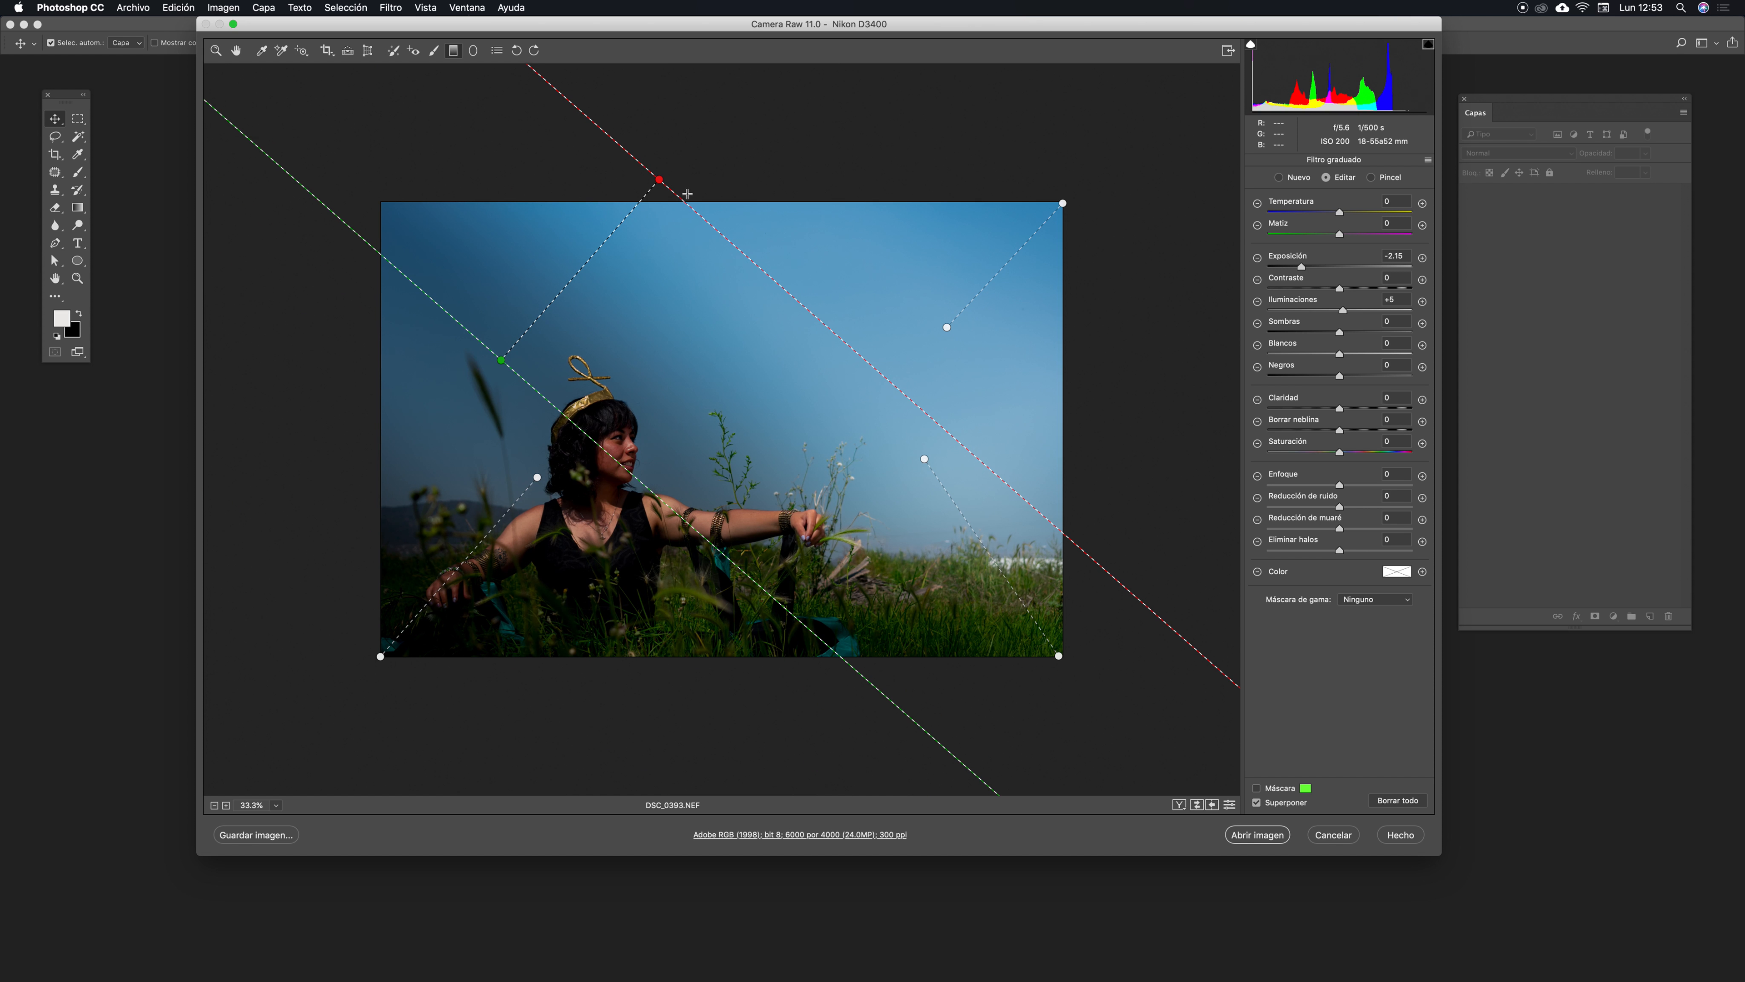
drag(707, 217, 492, 501)
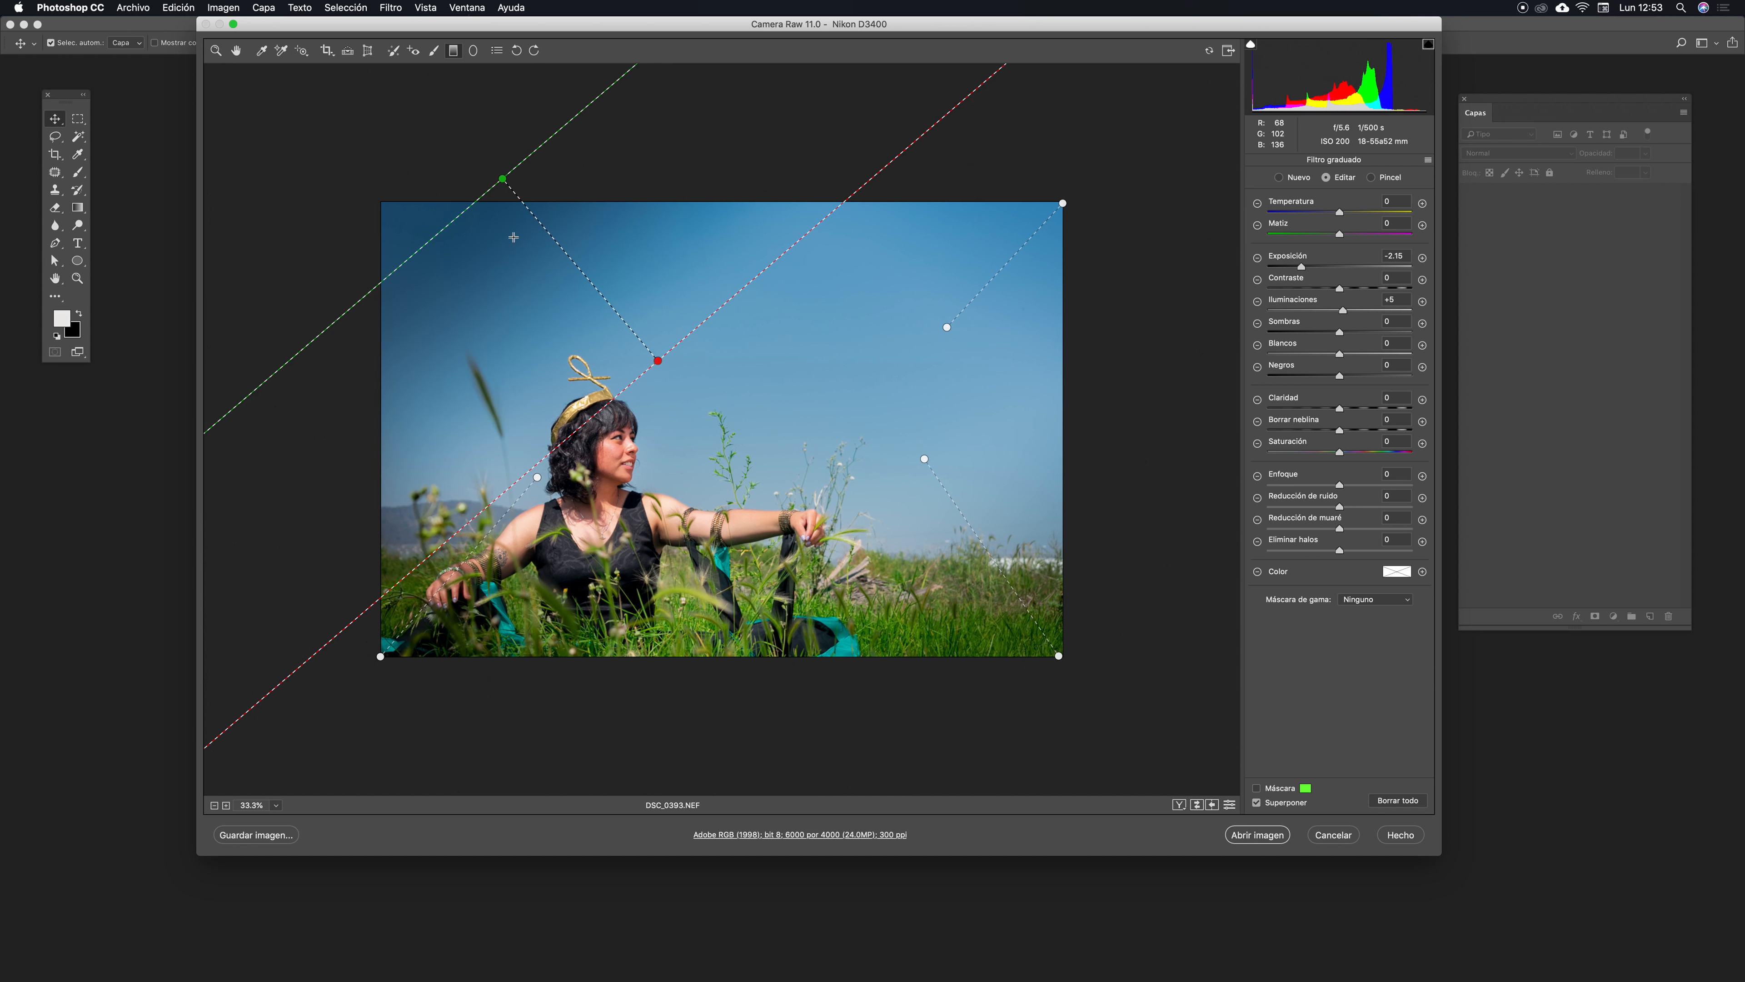
drag(598, 289, 446, 268)
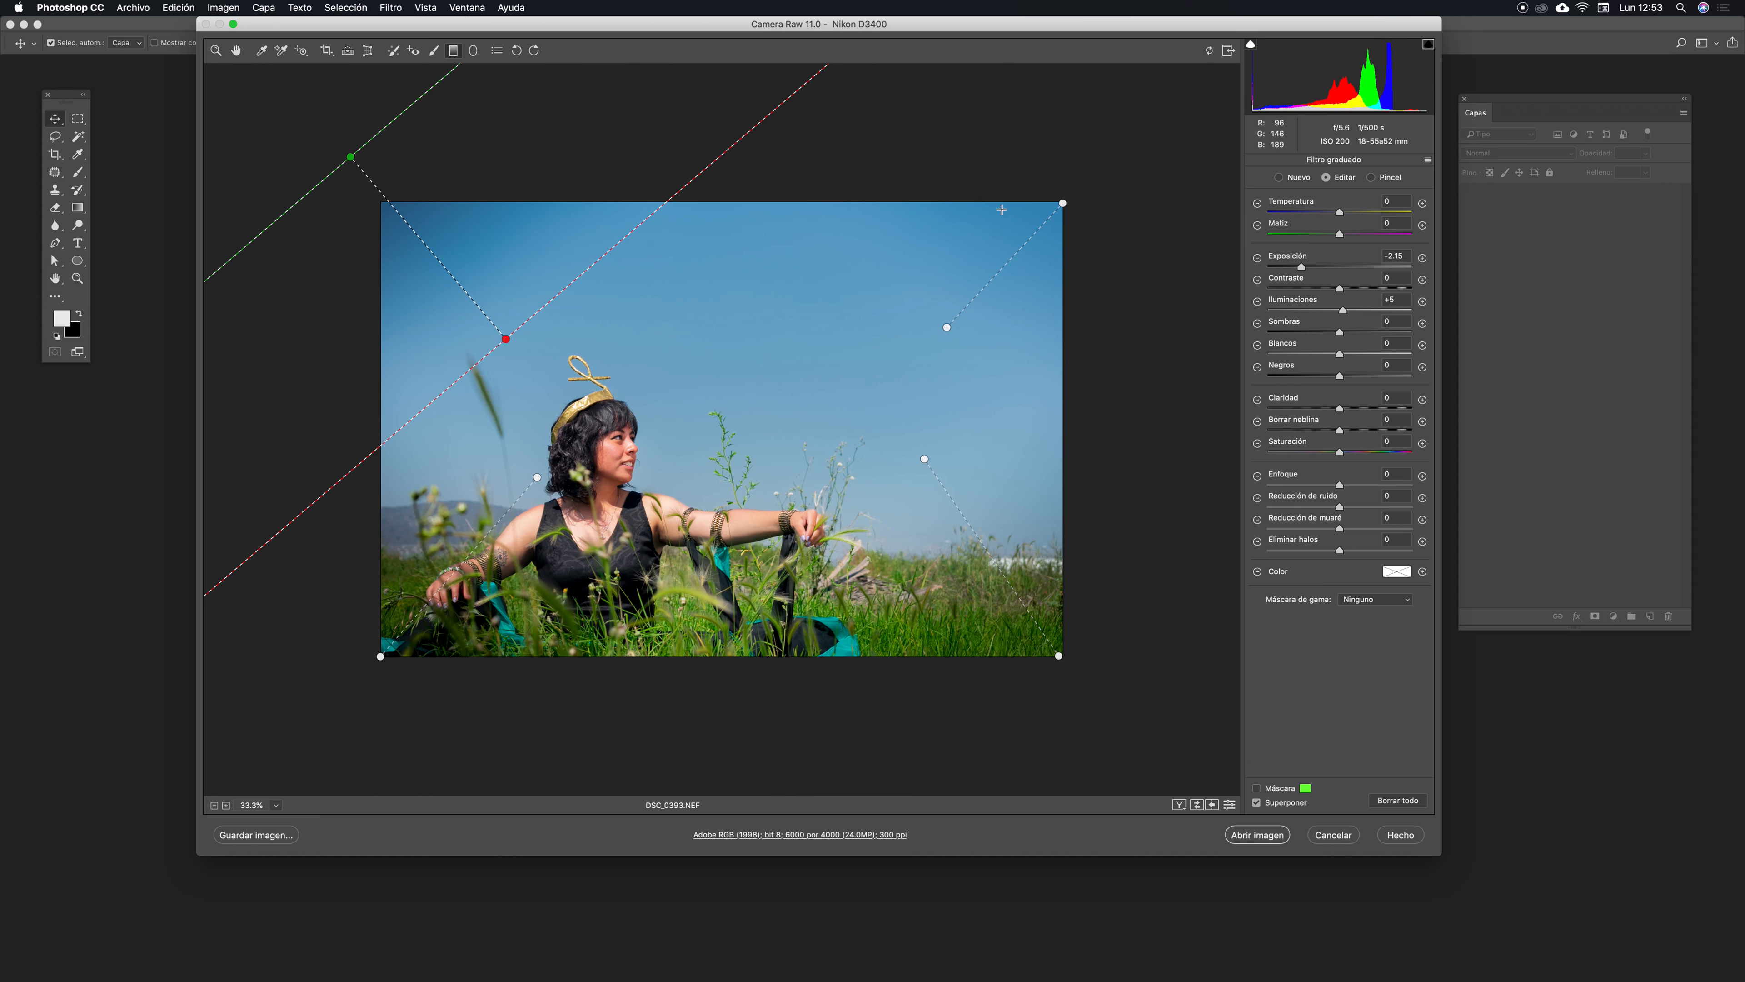
click(703, 319)
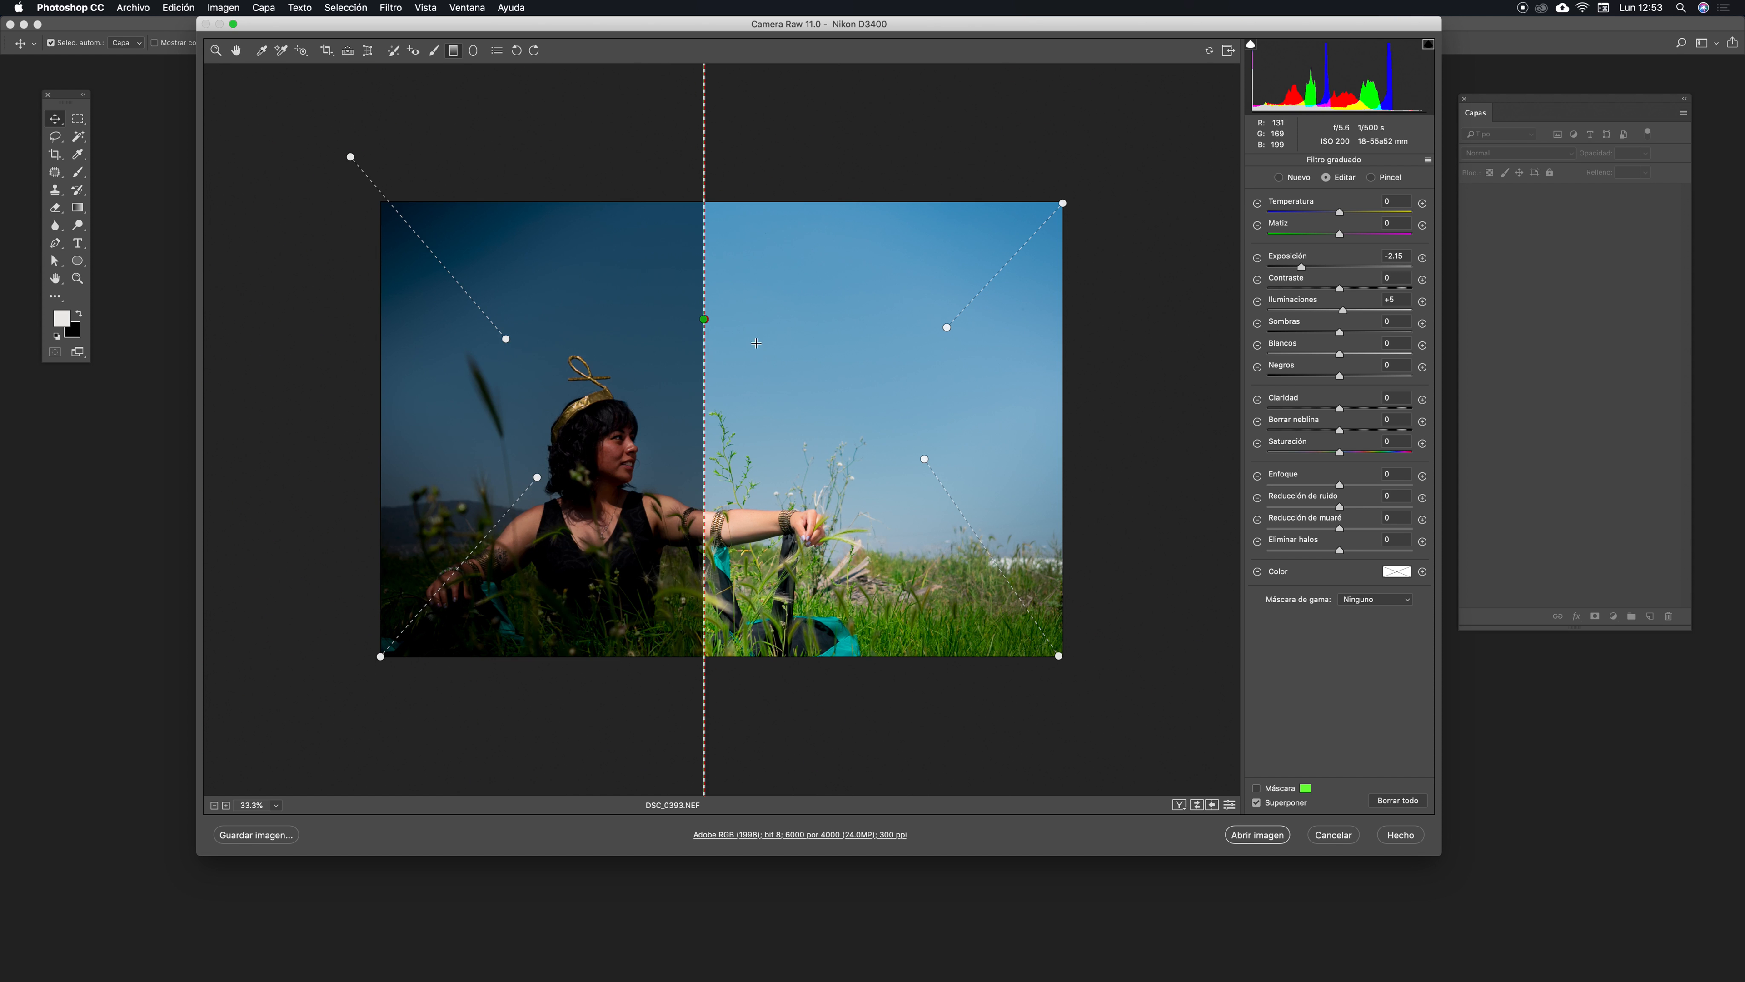
key(super+z)
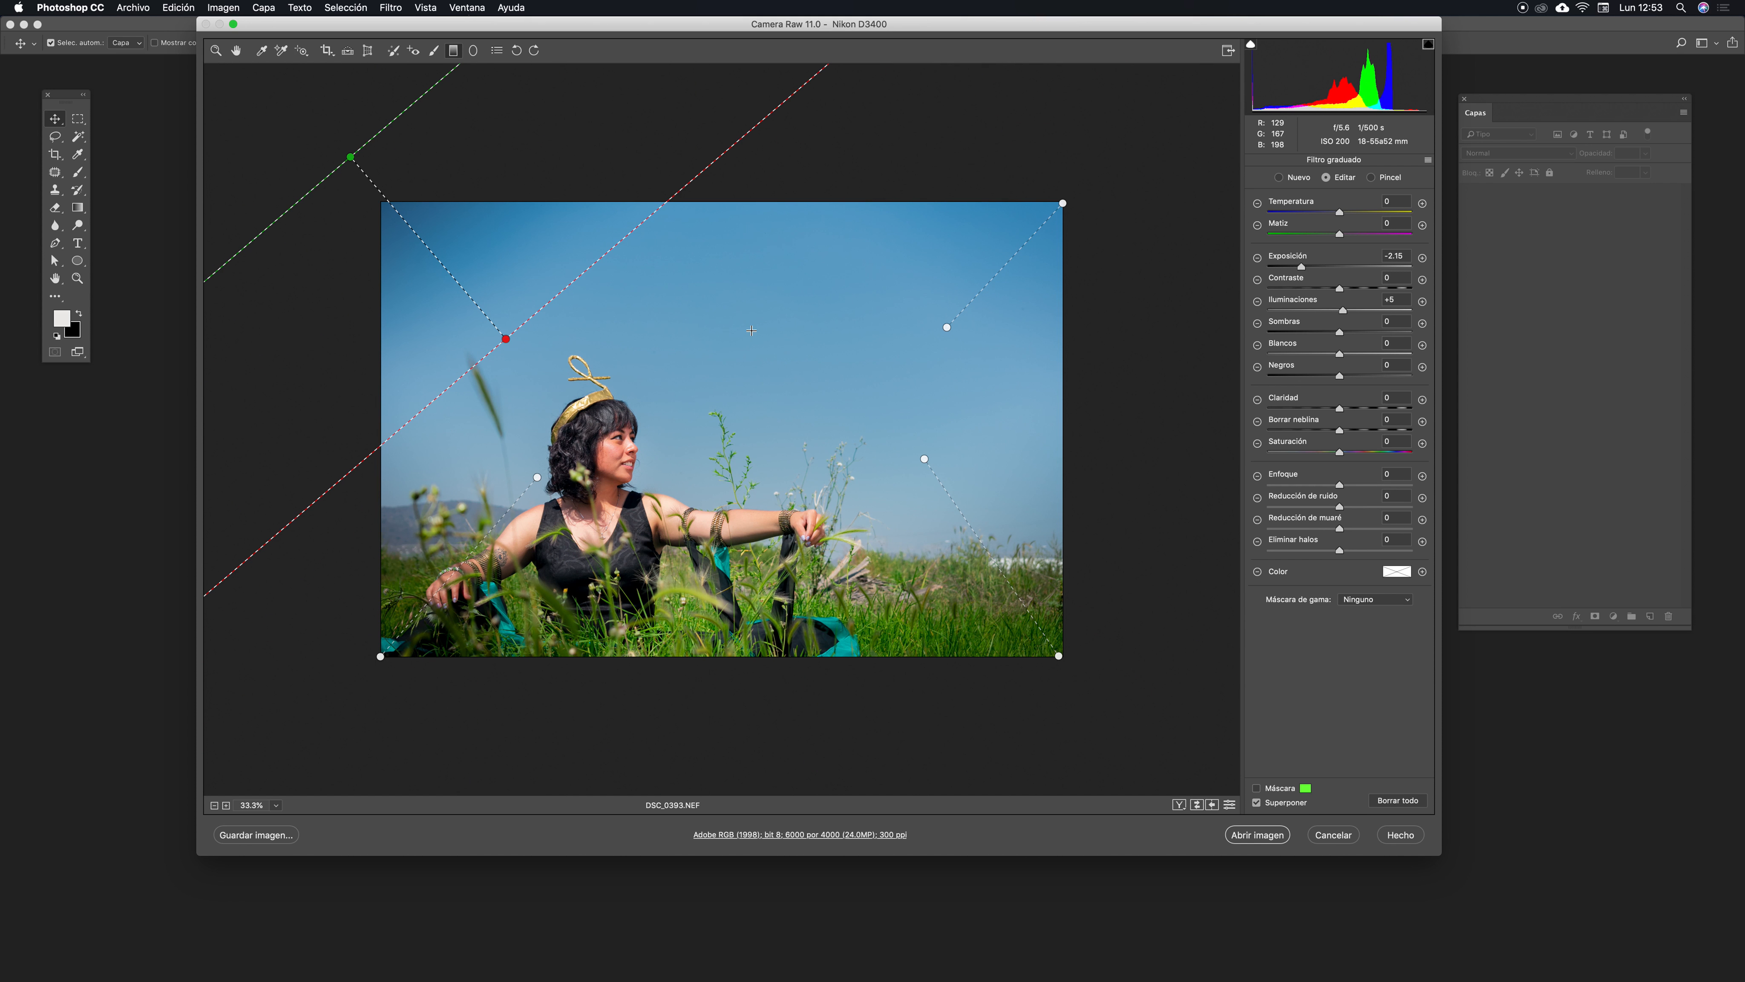
- Fine-tune the graduated filters, pulling the corner pins of the top-left and top-right filters further outward
click(474, 53)
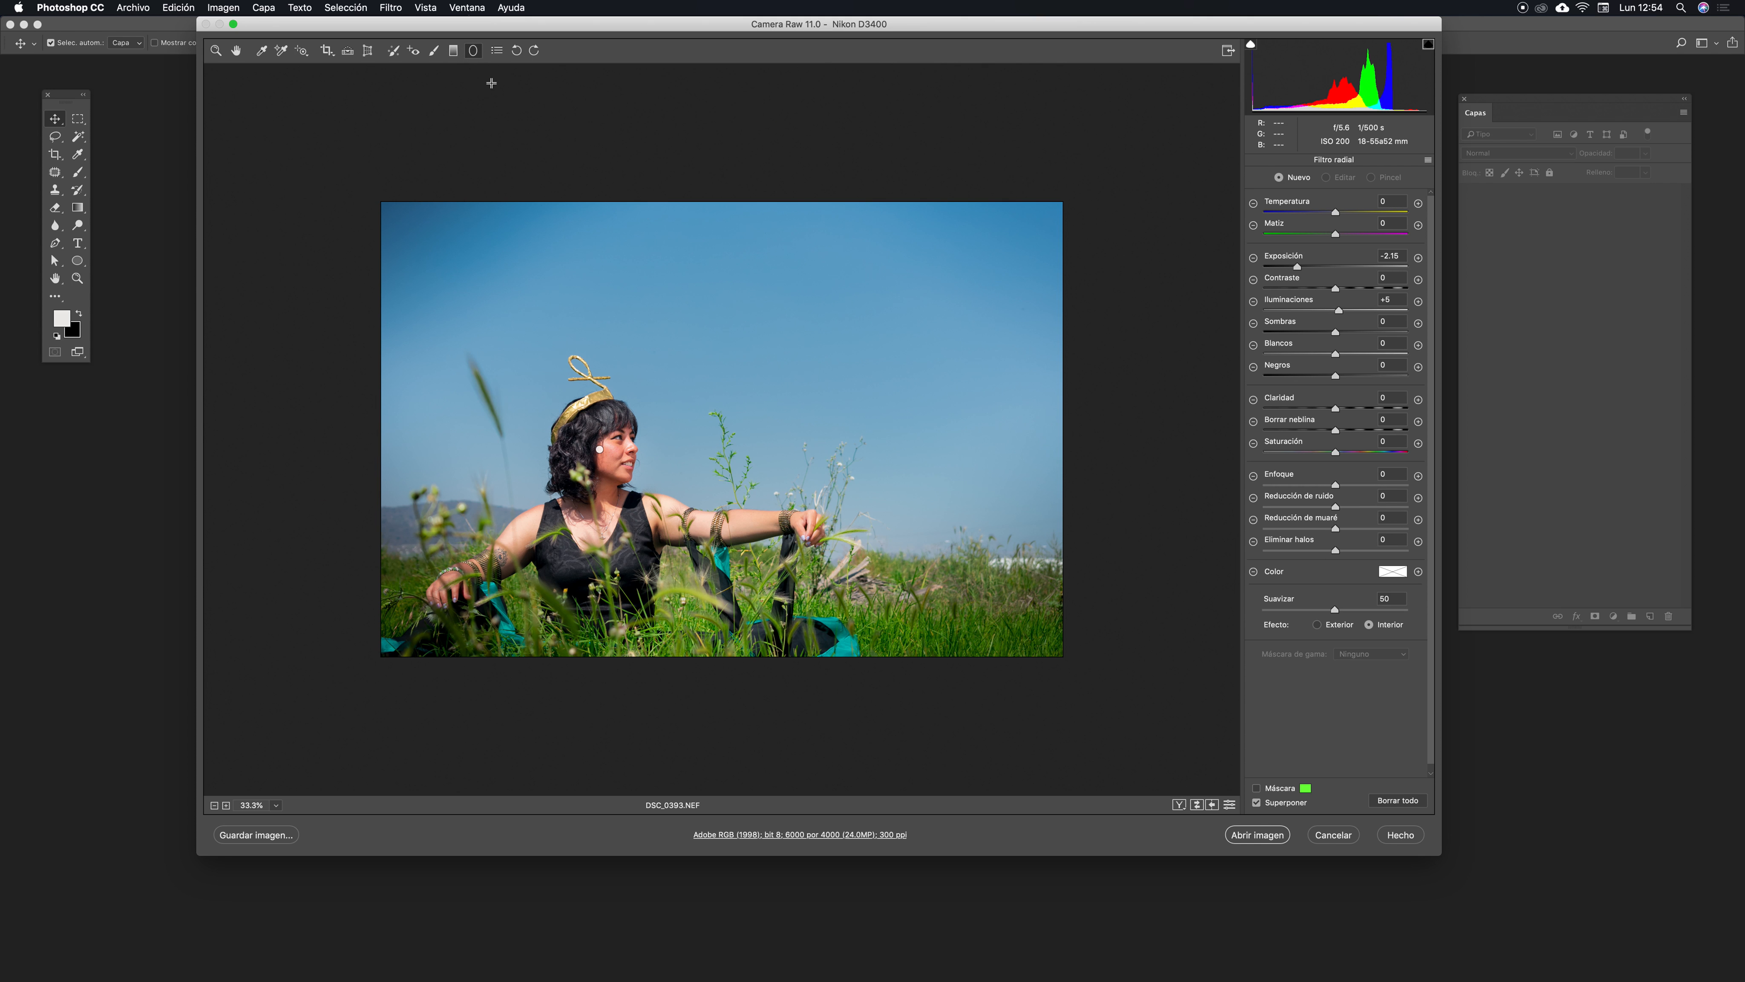
click(454, 50)
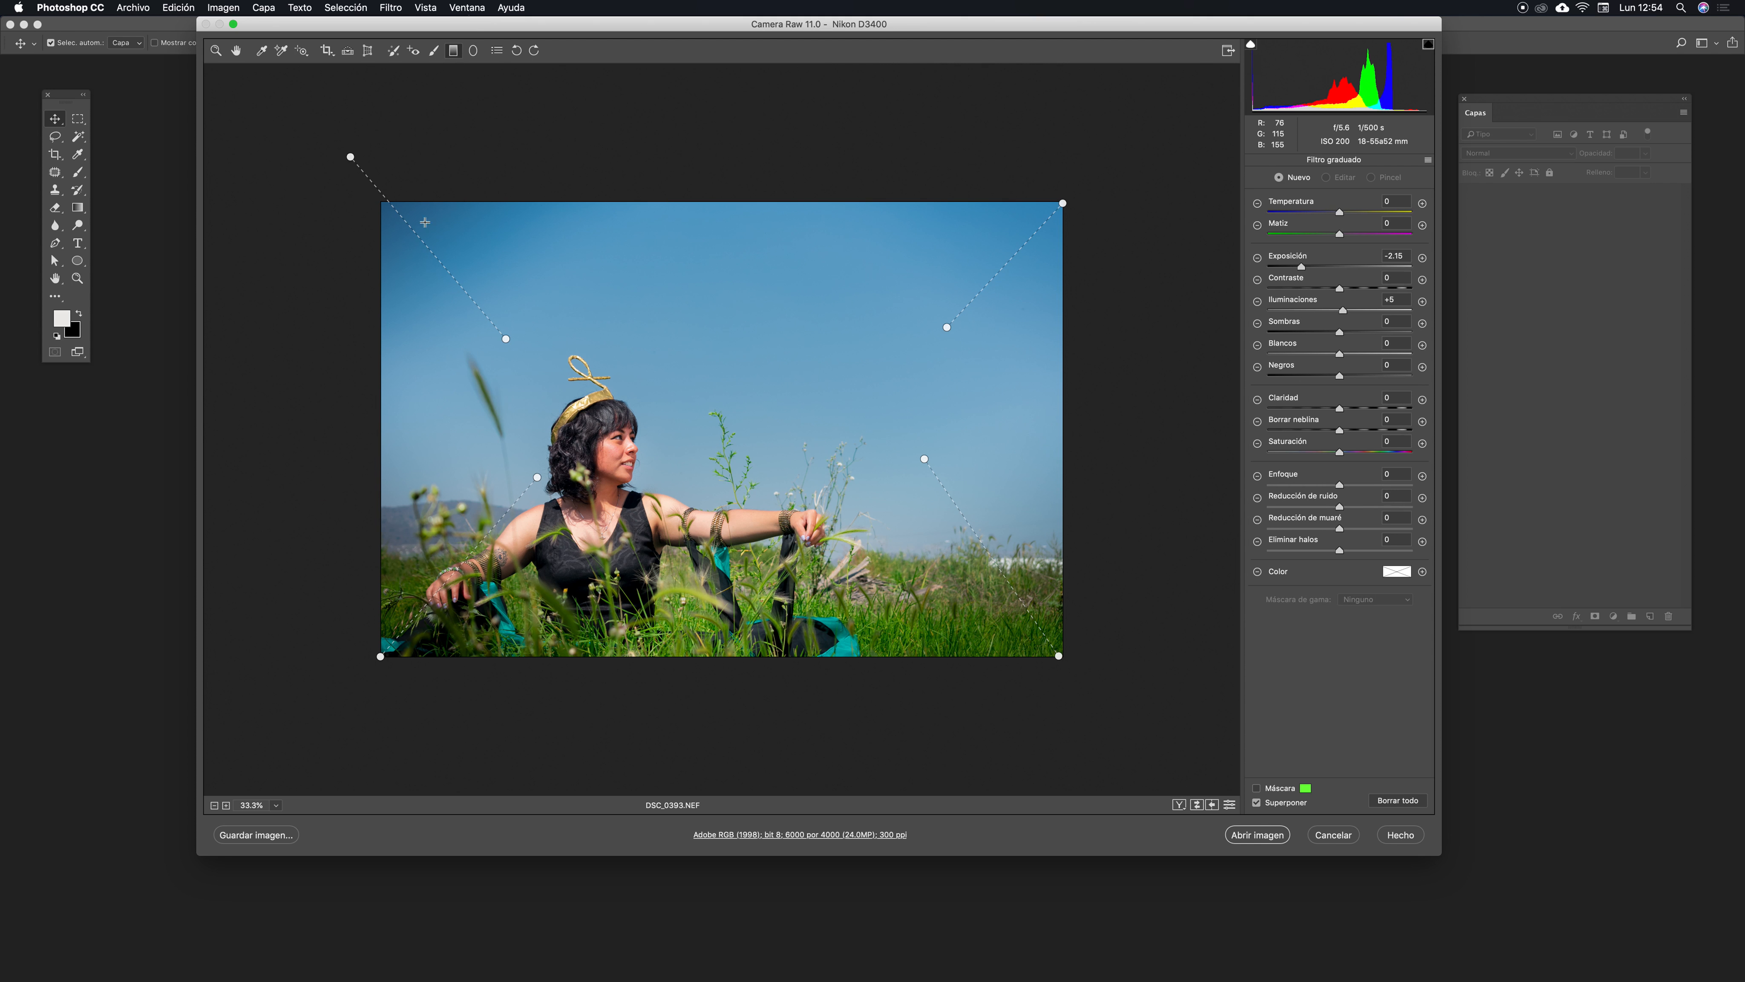
click(399, 215)
drag(399, 215, 365, 183)
click(947, 327)
drag(947, 327, 968, 301)
click(1002, 575)
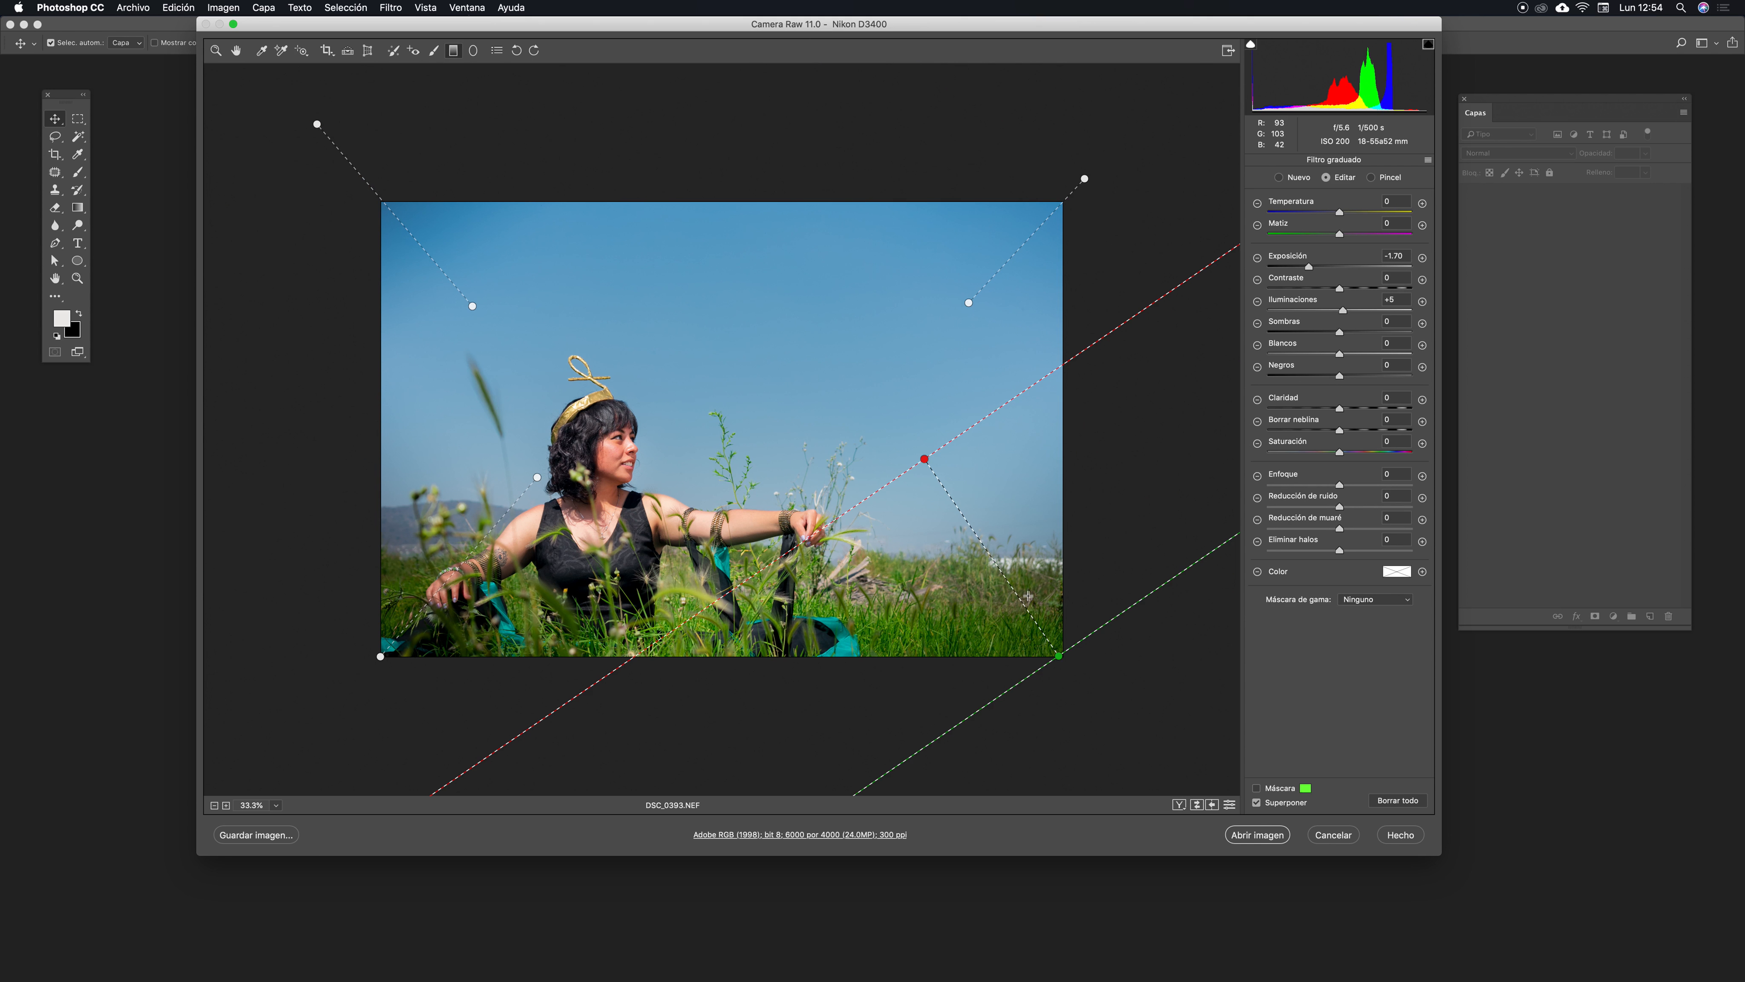
drag(1309, 266, 1302, 268)
click(364, 178)
drag(363, 178, 360, 173)
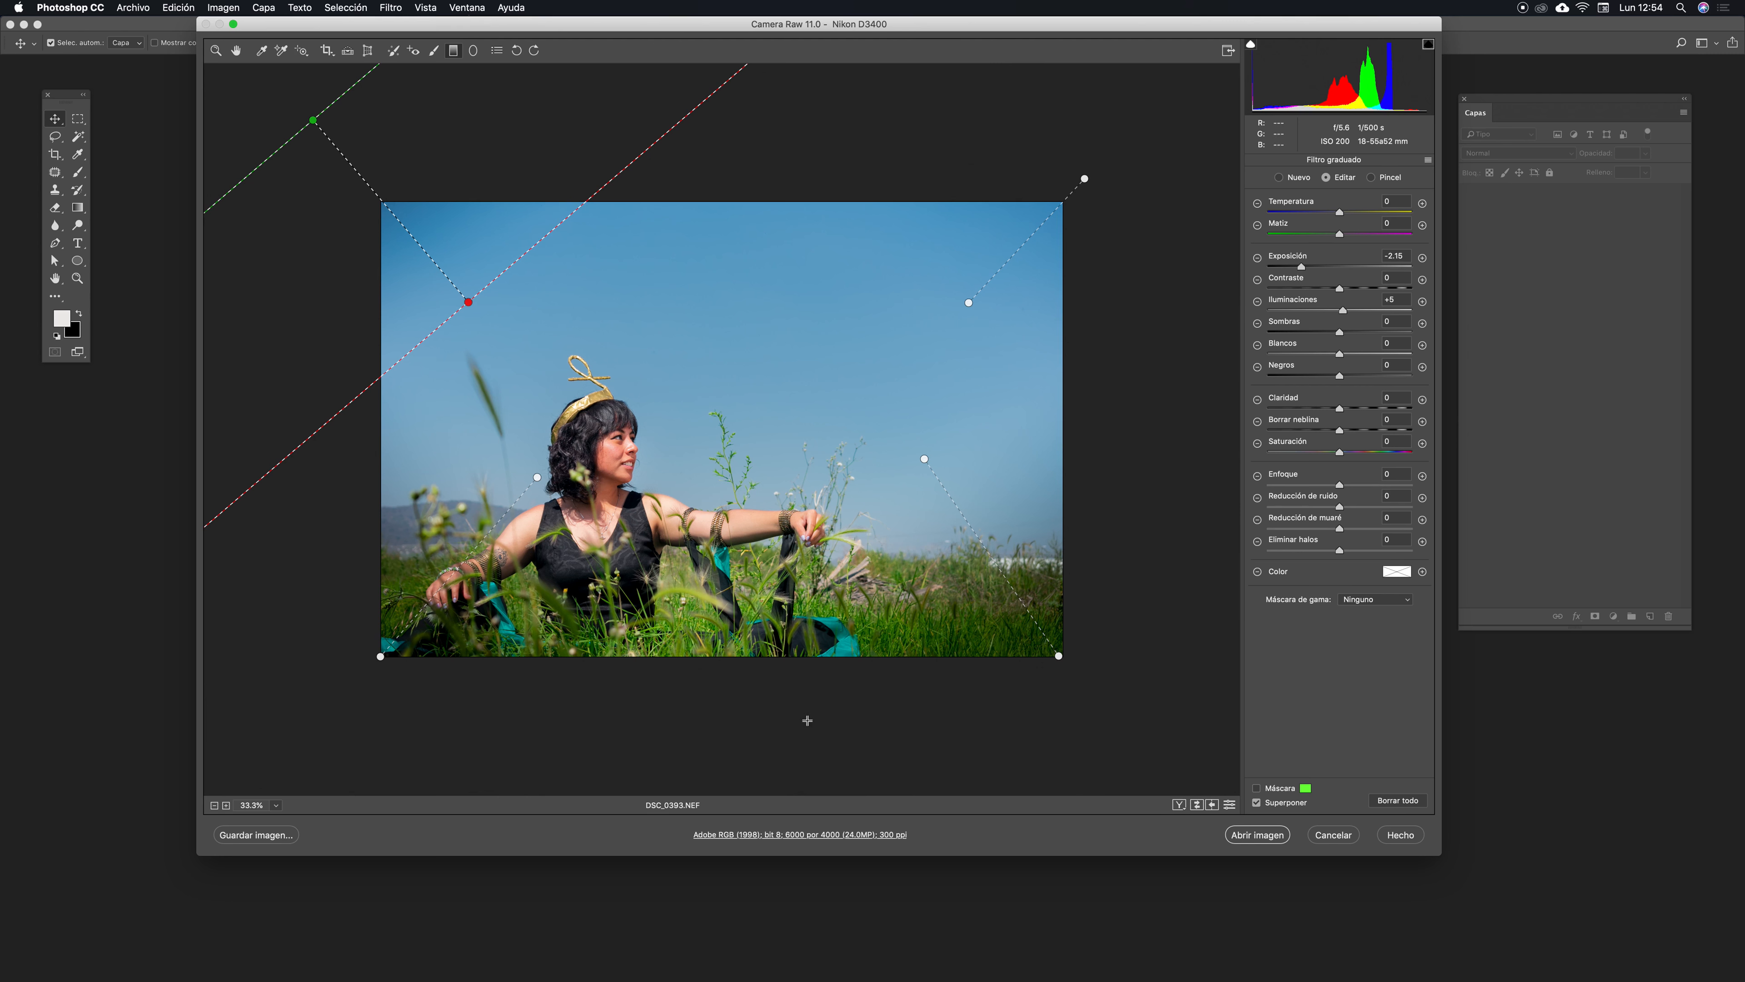
- Switch to the Radial Filter tool
key(j)
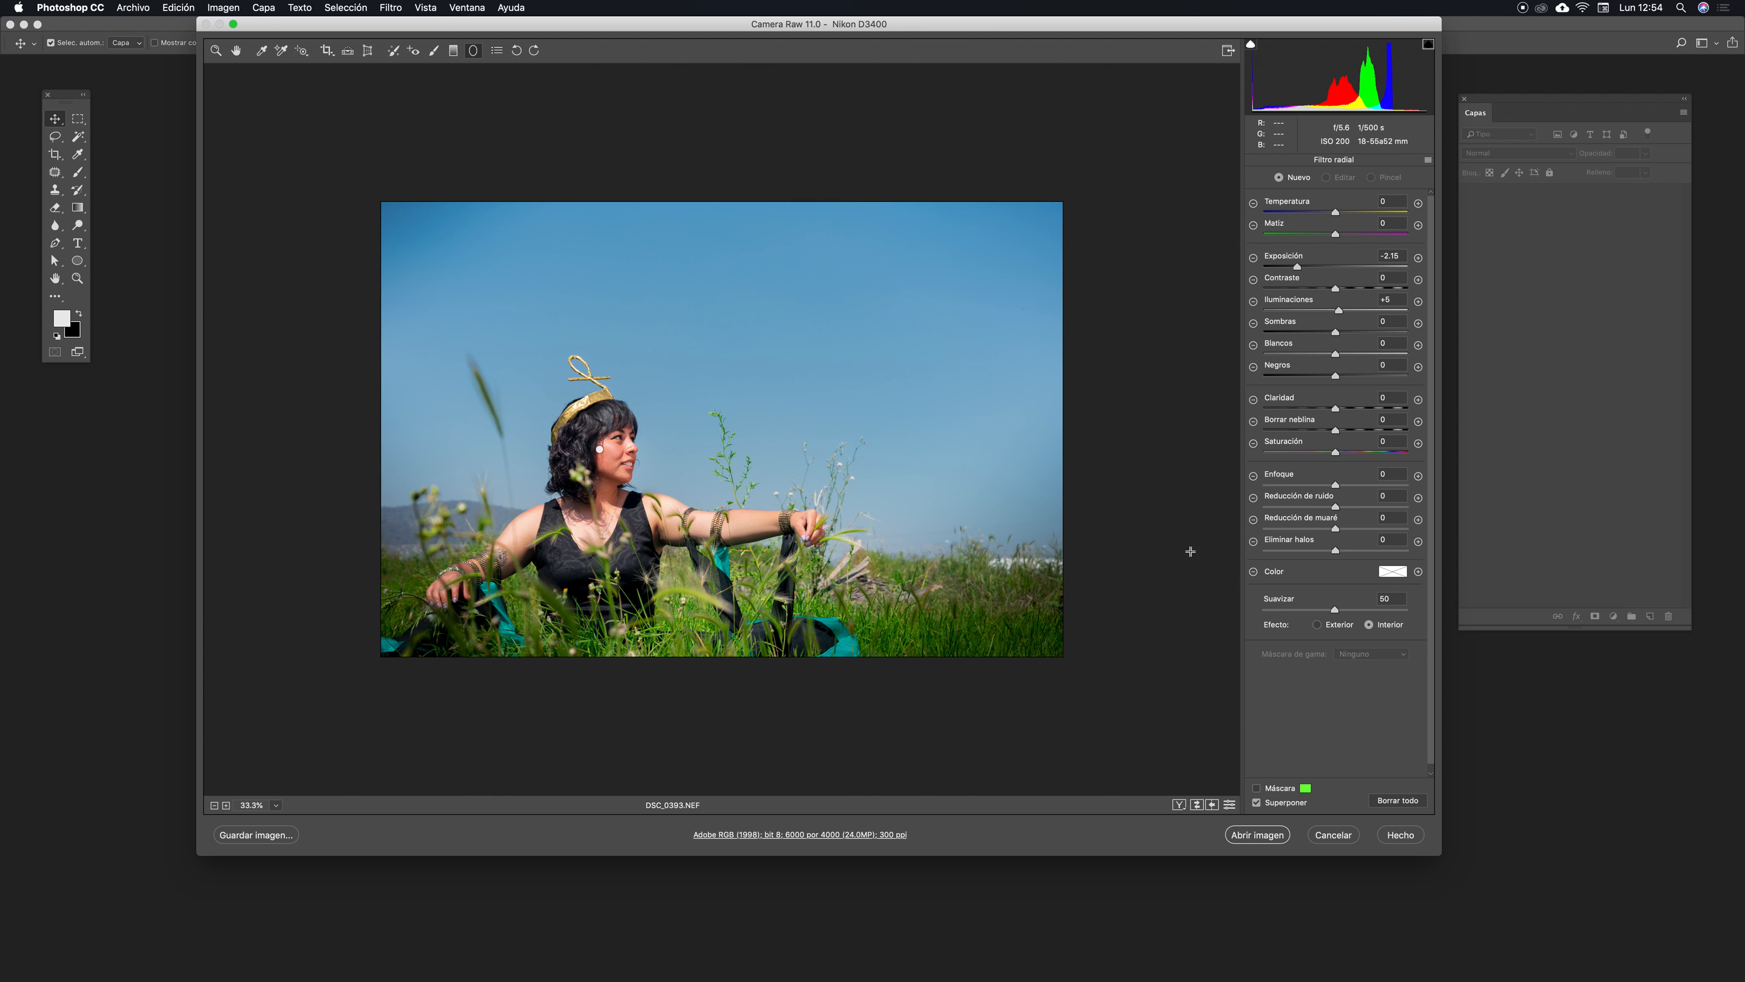
- Open the edited image in Photoshop and crop it, slightly rotating the frame and trimming sky from the top
click(1264, 836)
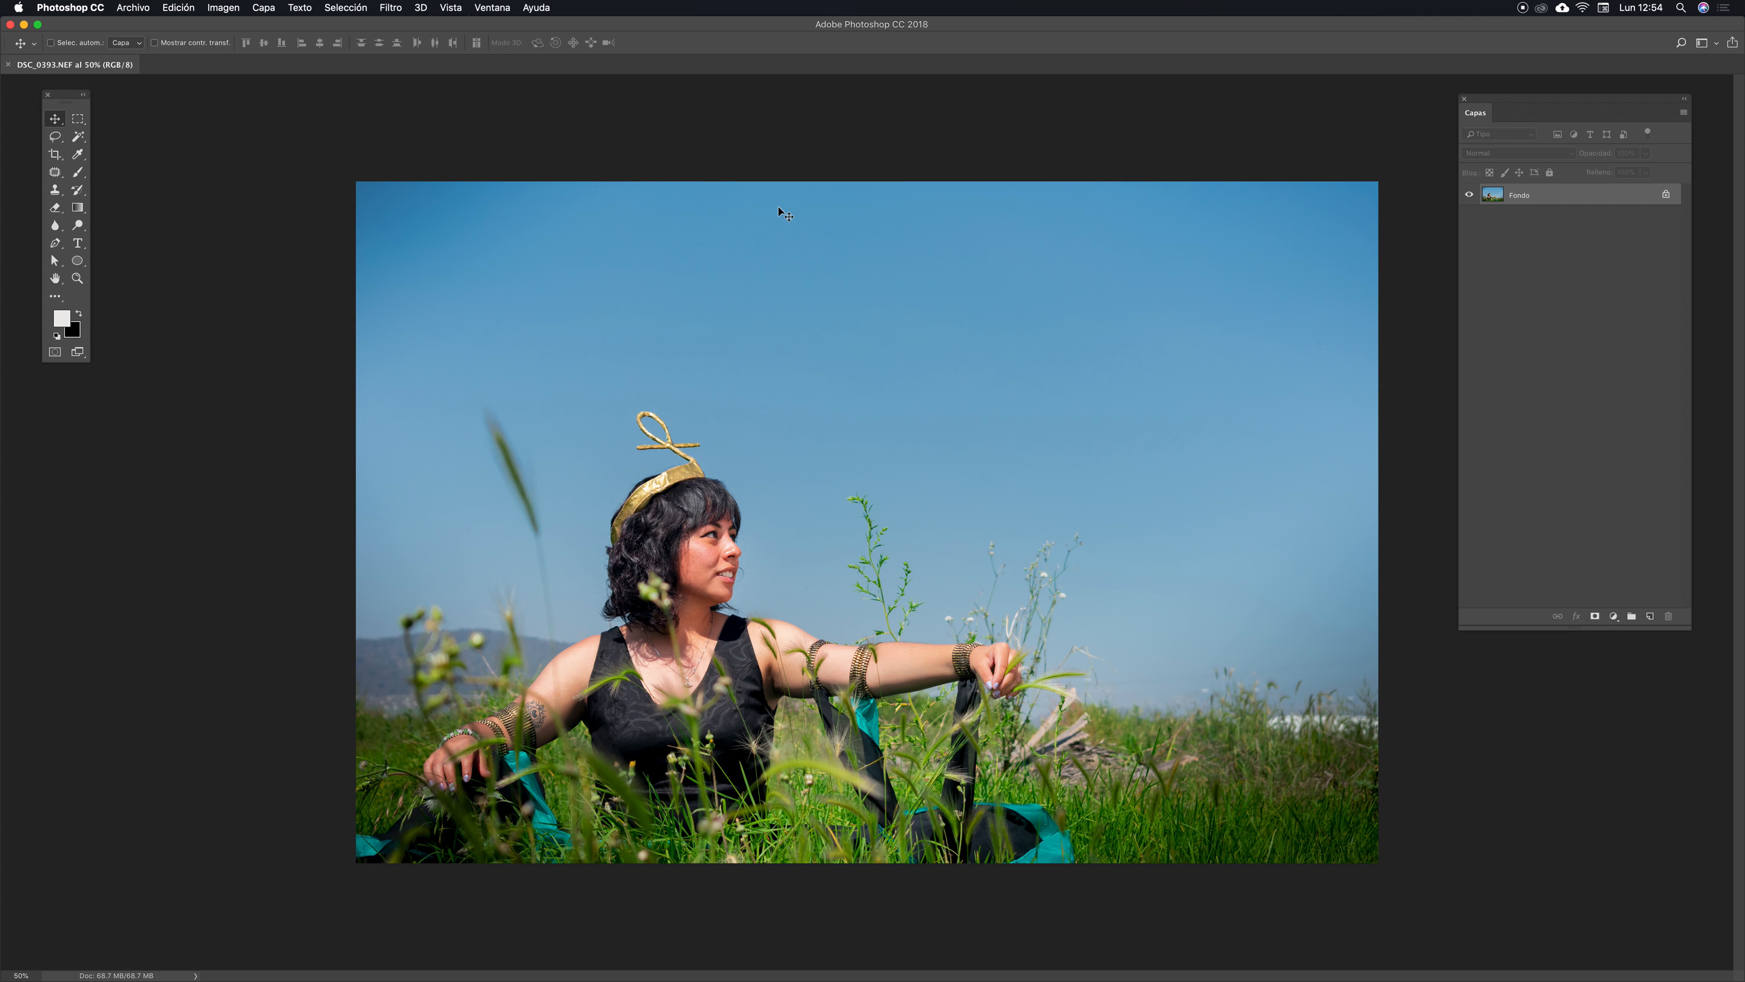
key(super+minus)
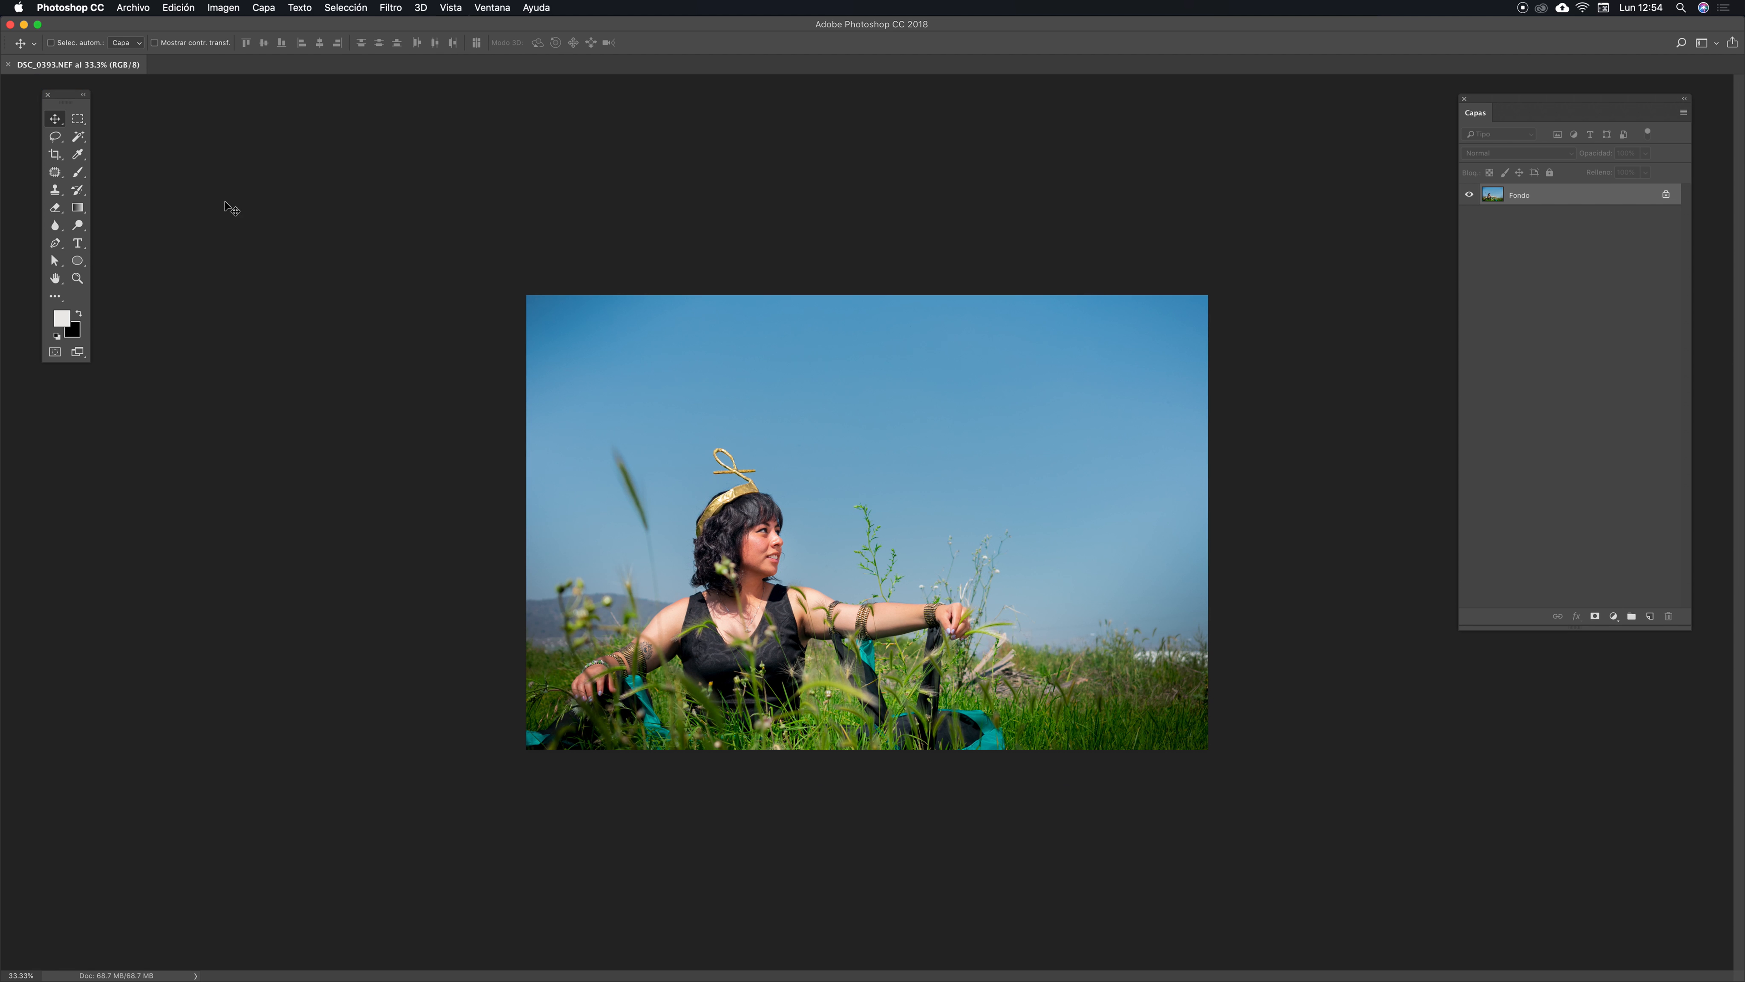
click(55, 154)
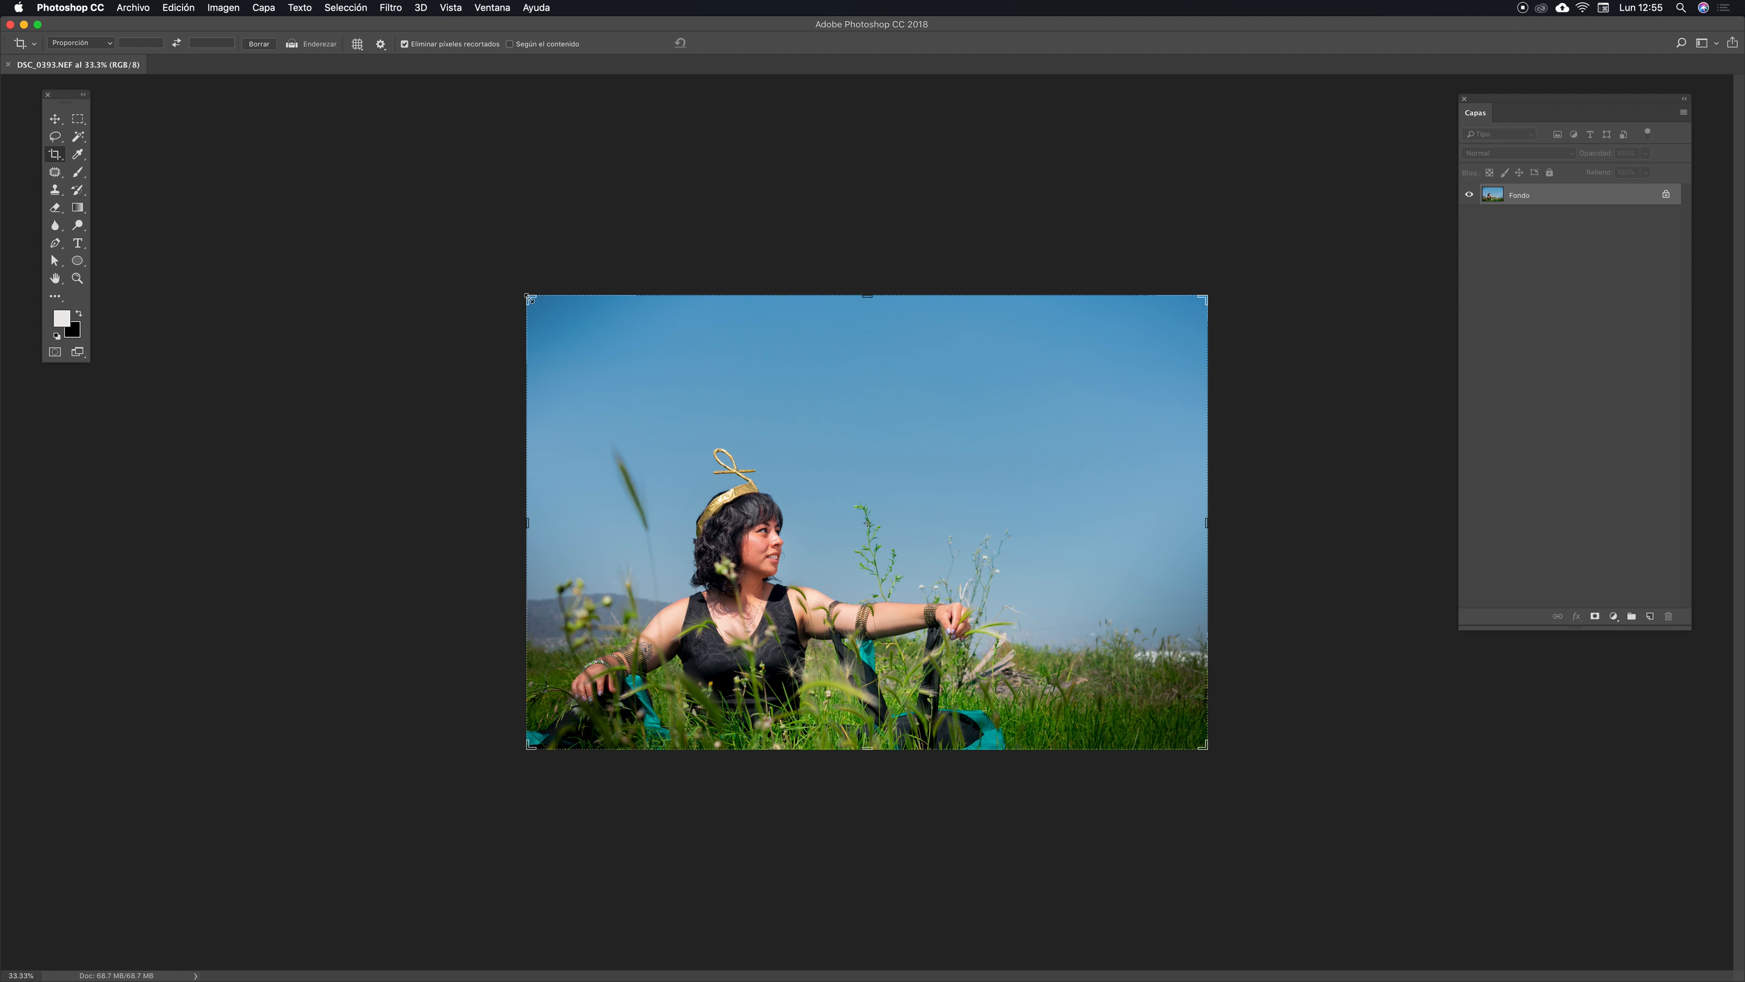
drag(531, 299, 530, 299)
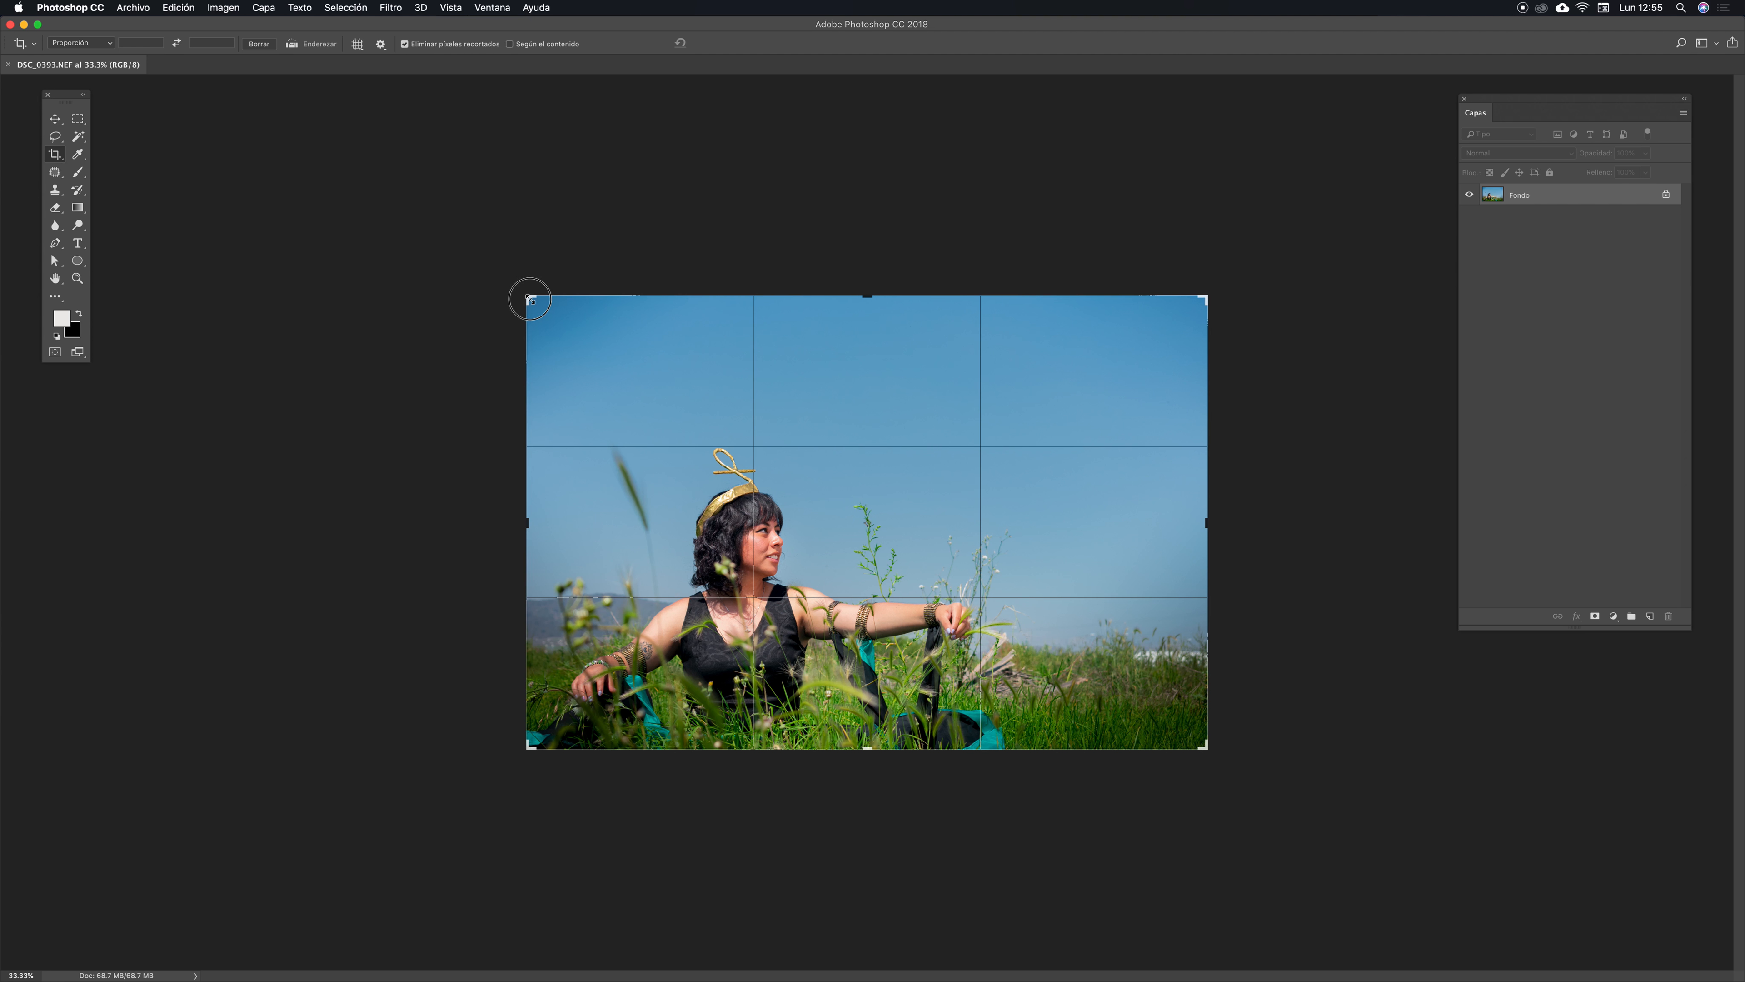
mouse_move(530, 299)
mouse_down()
mouse_move(547, 310)
mouse_move(557, 283)
mouse_up()
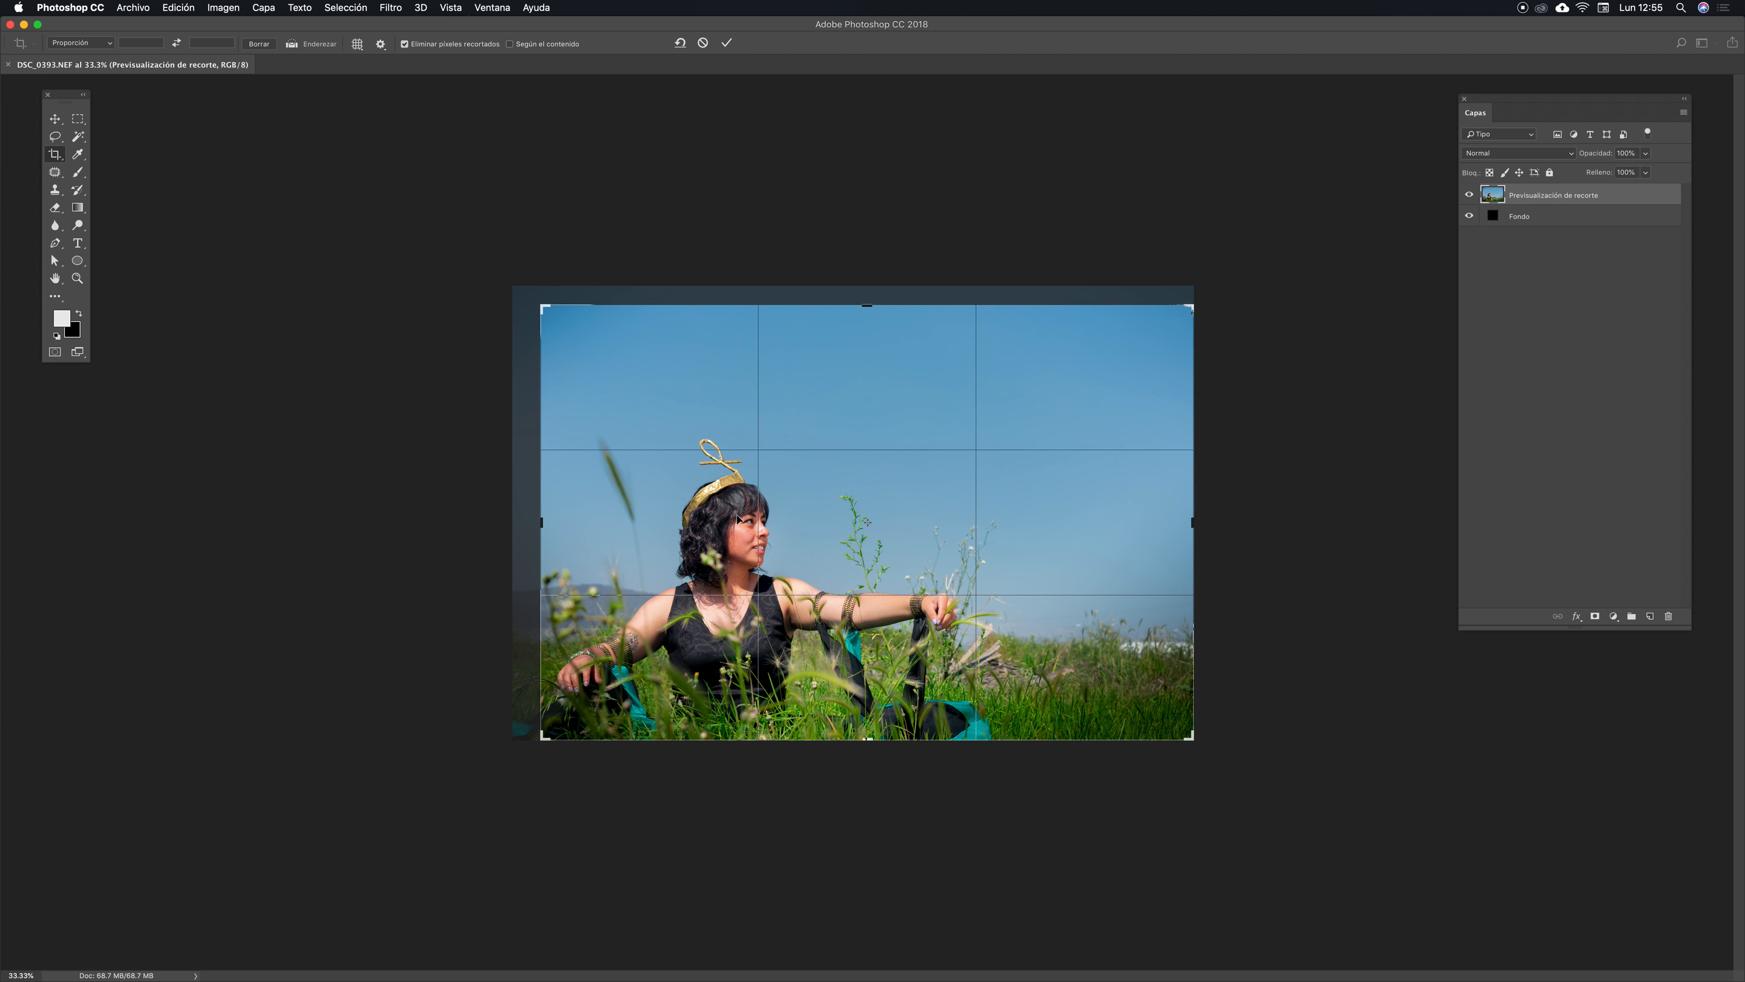
mouse_move(1192, 316)
mouse_down()
mouse_move(1170, 324)
mouse_move(1179, 295)
mouse_up()
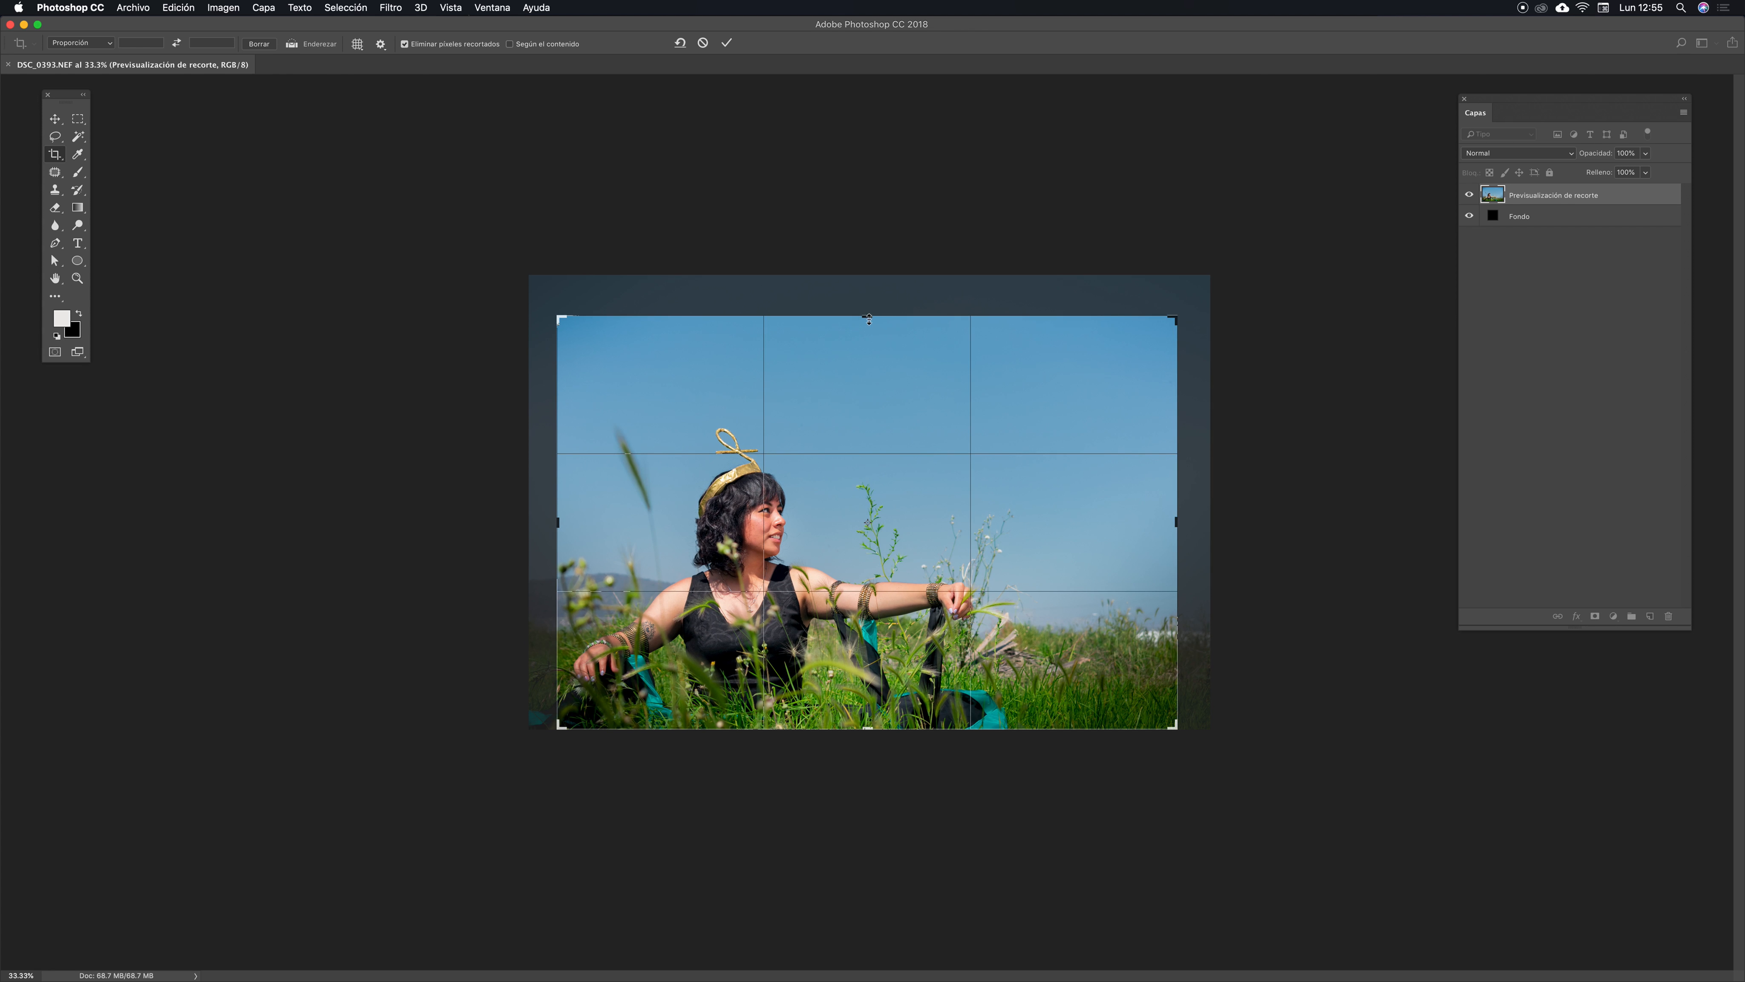
drag(866, 320, 868, 359)
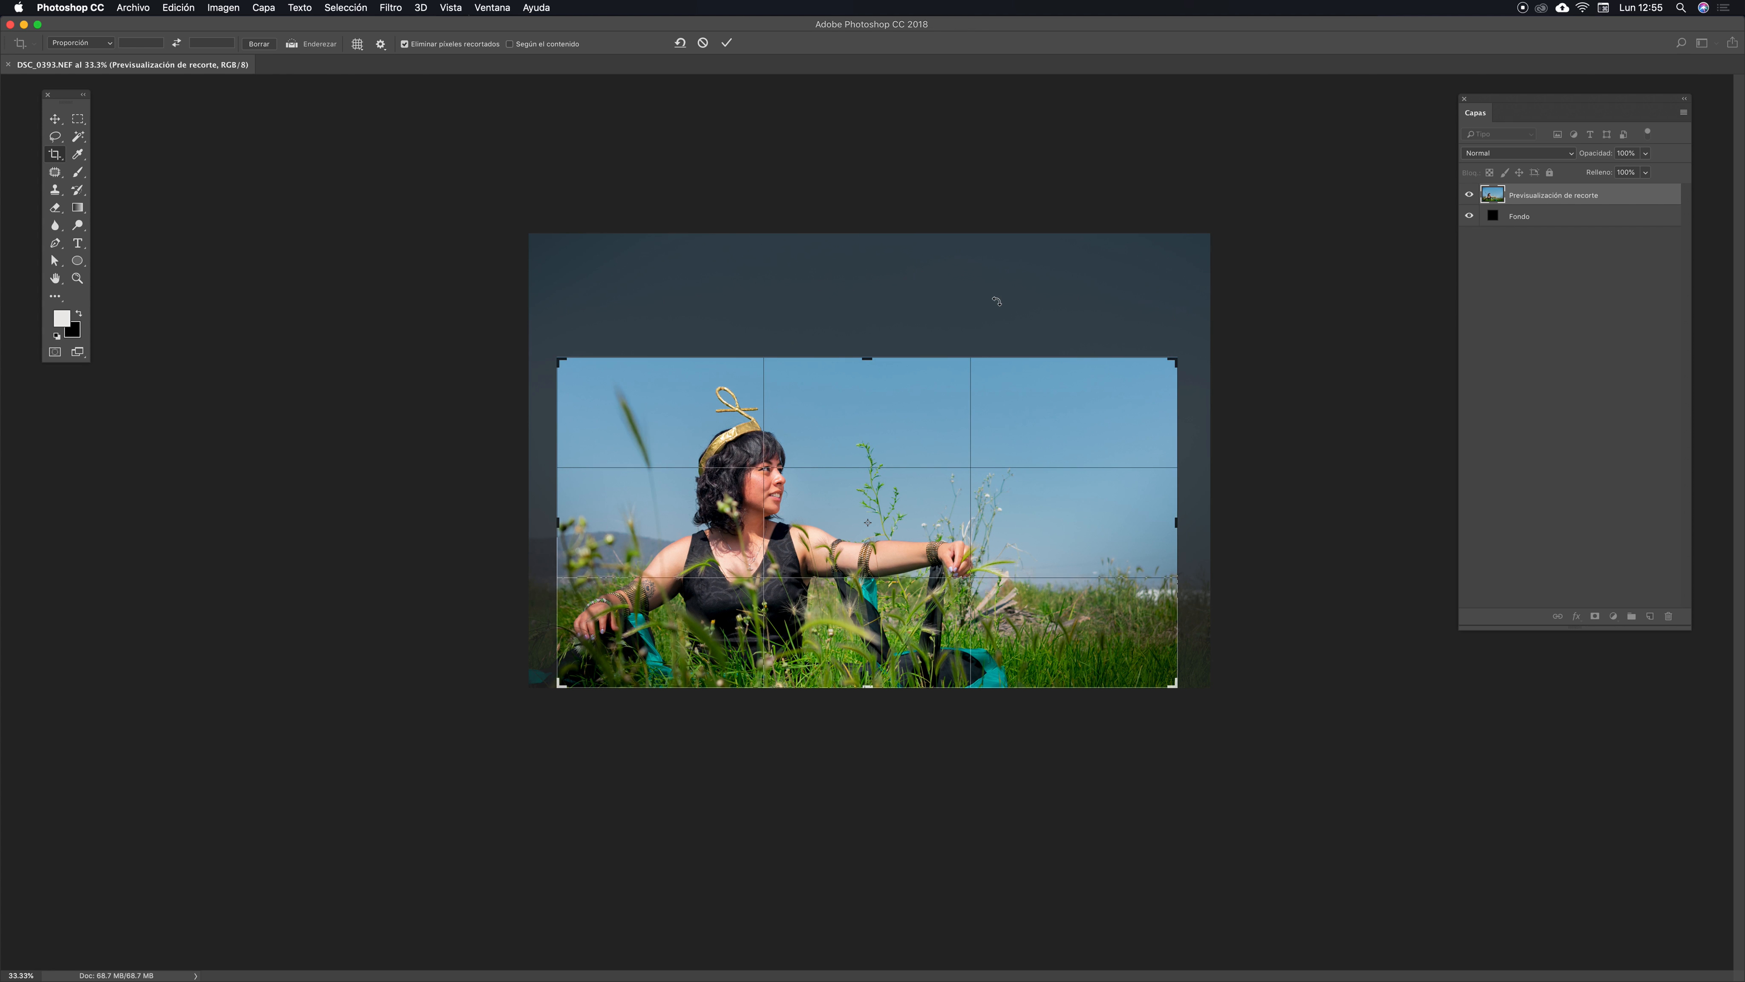
key(Return)
- Save the image as DSC_0393.psd in Photoshop format
key(super+plus)
key(f)
drag(823, 401, 834, 339)
key(v)
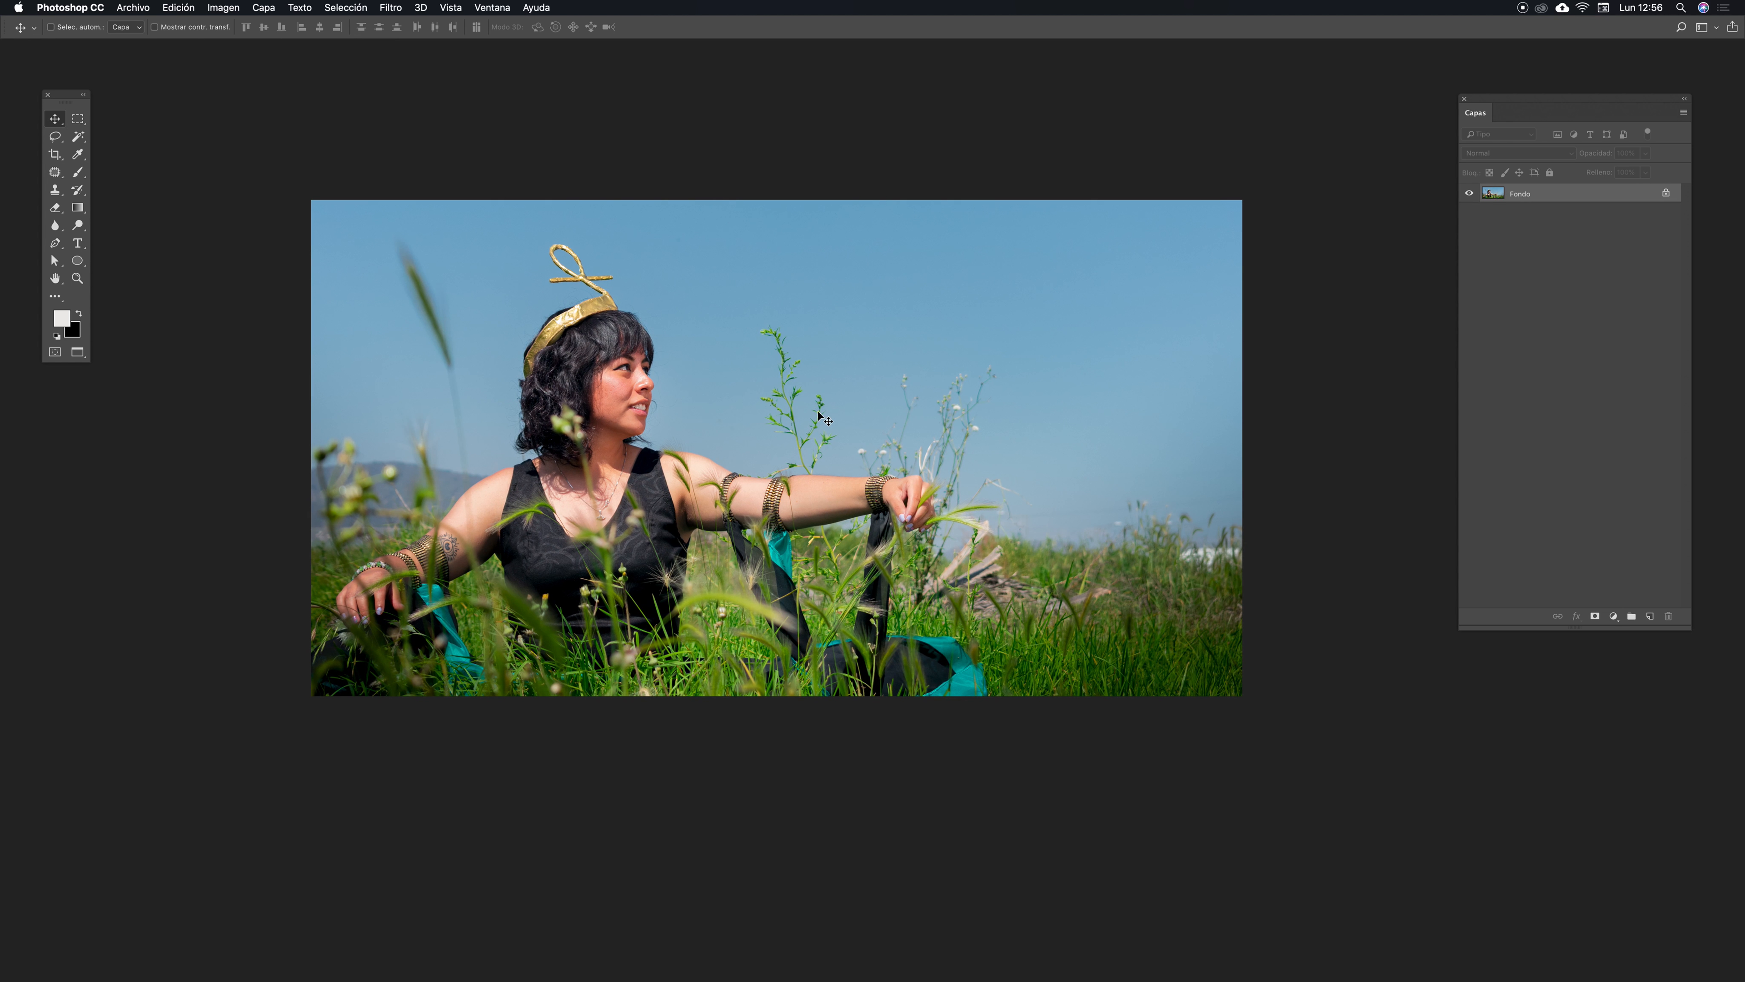
drag(910, 441, 841, 413)
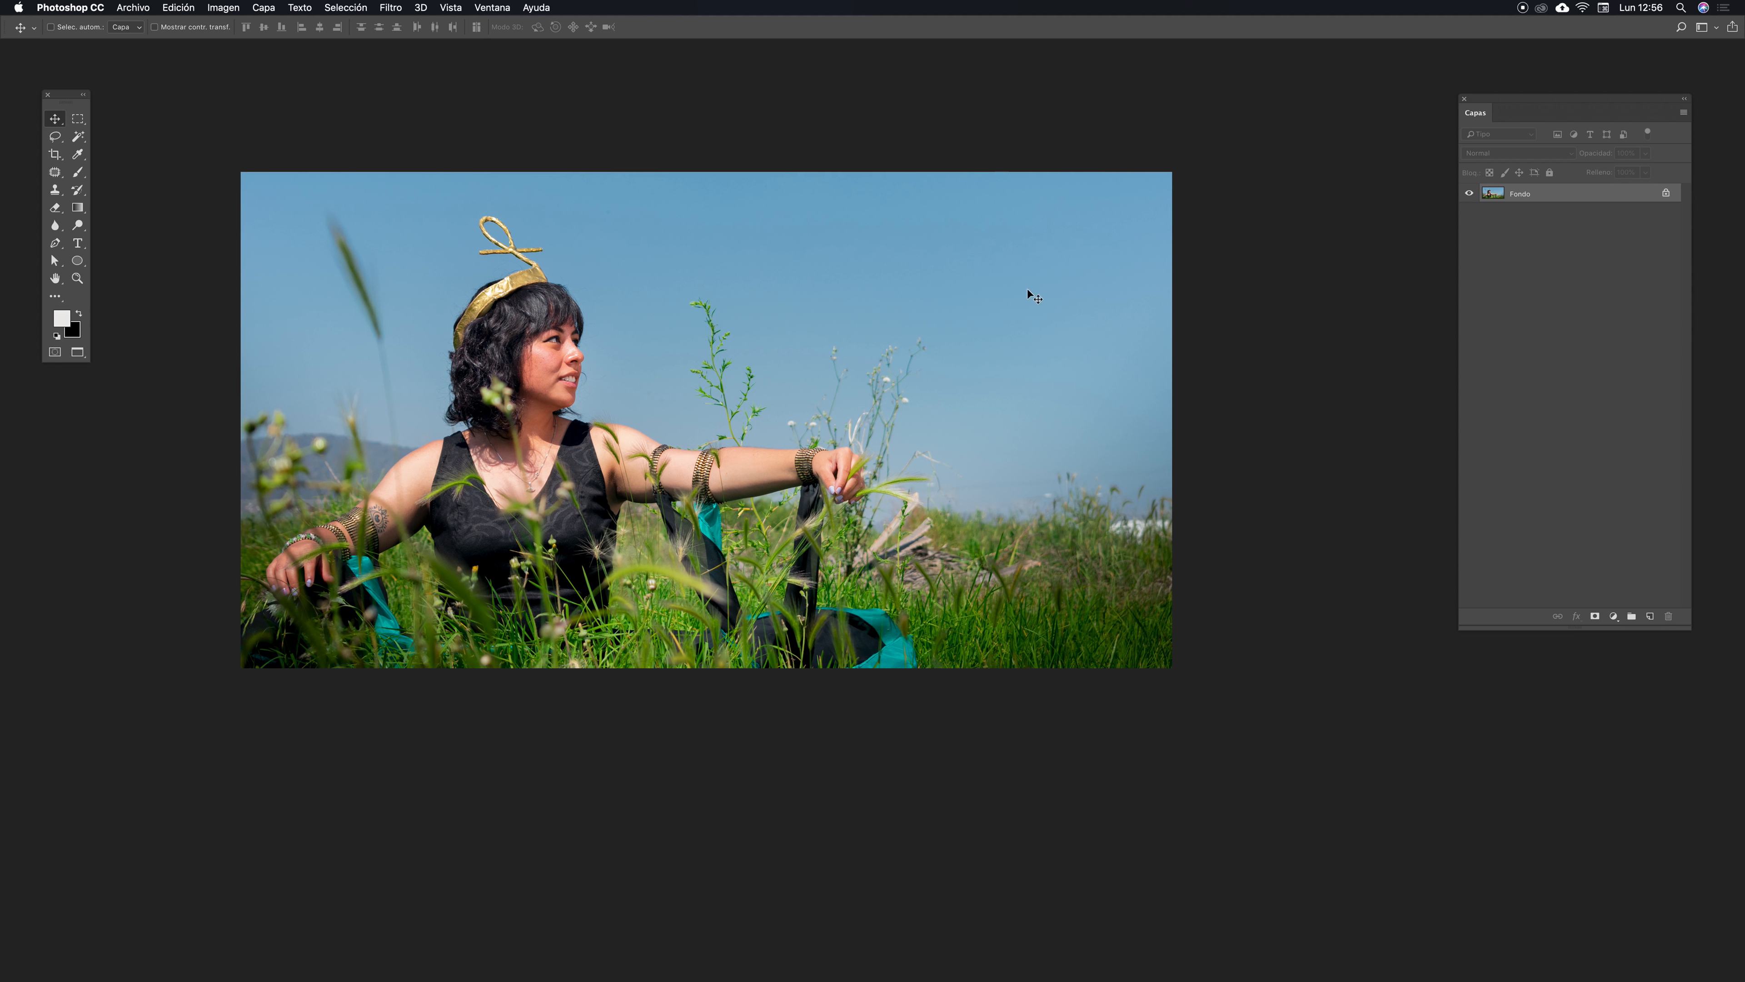
drag(827, 435, 863, 449)
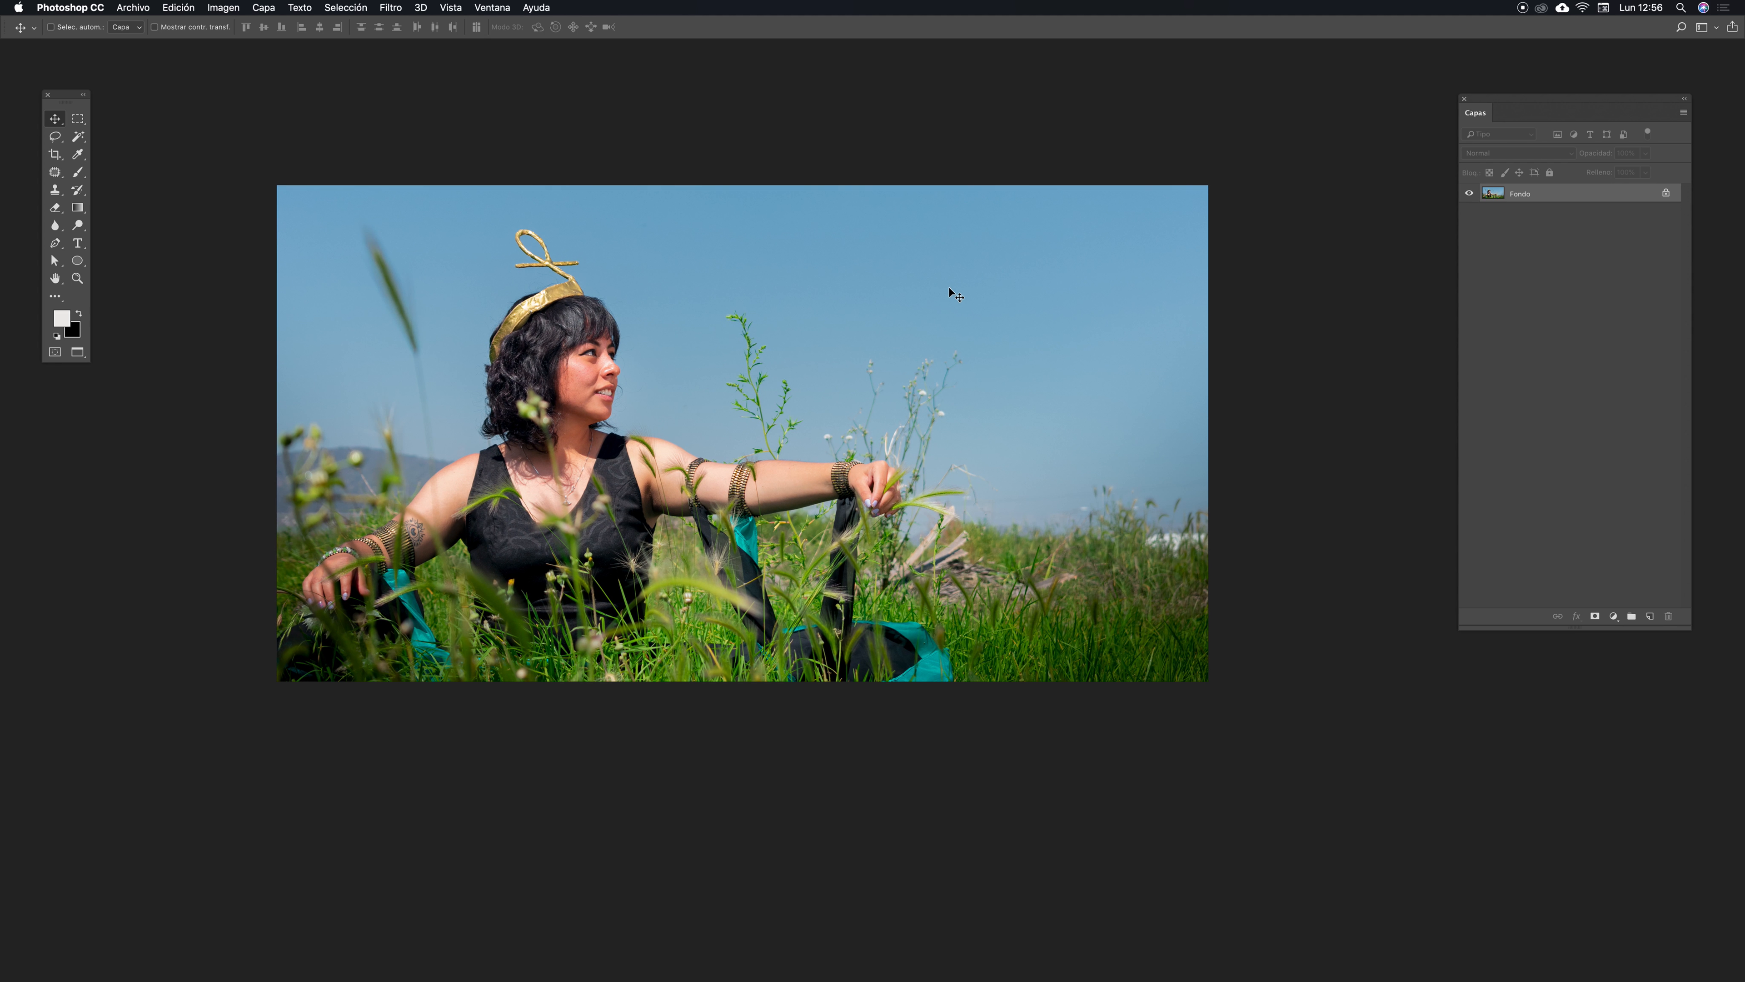
key(super+o)
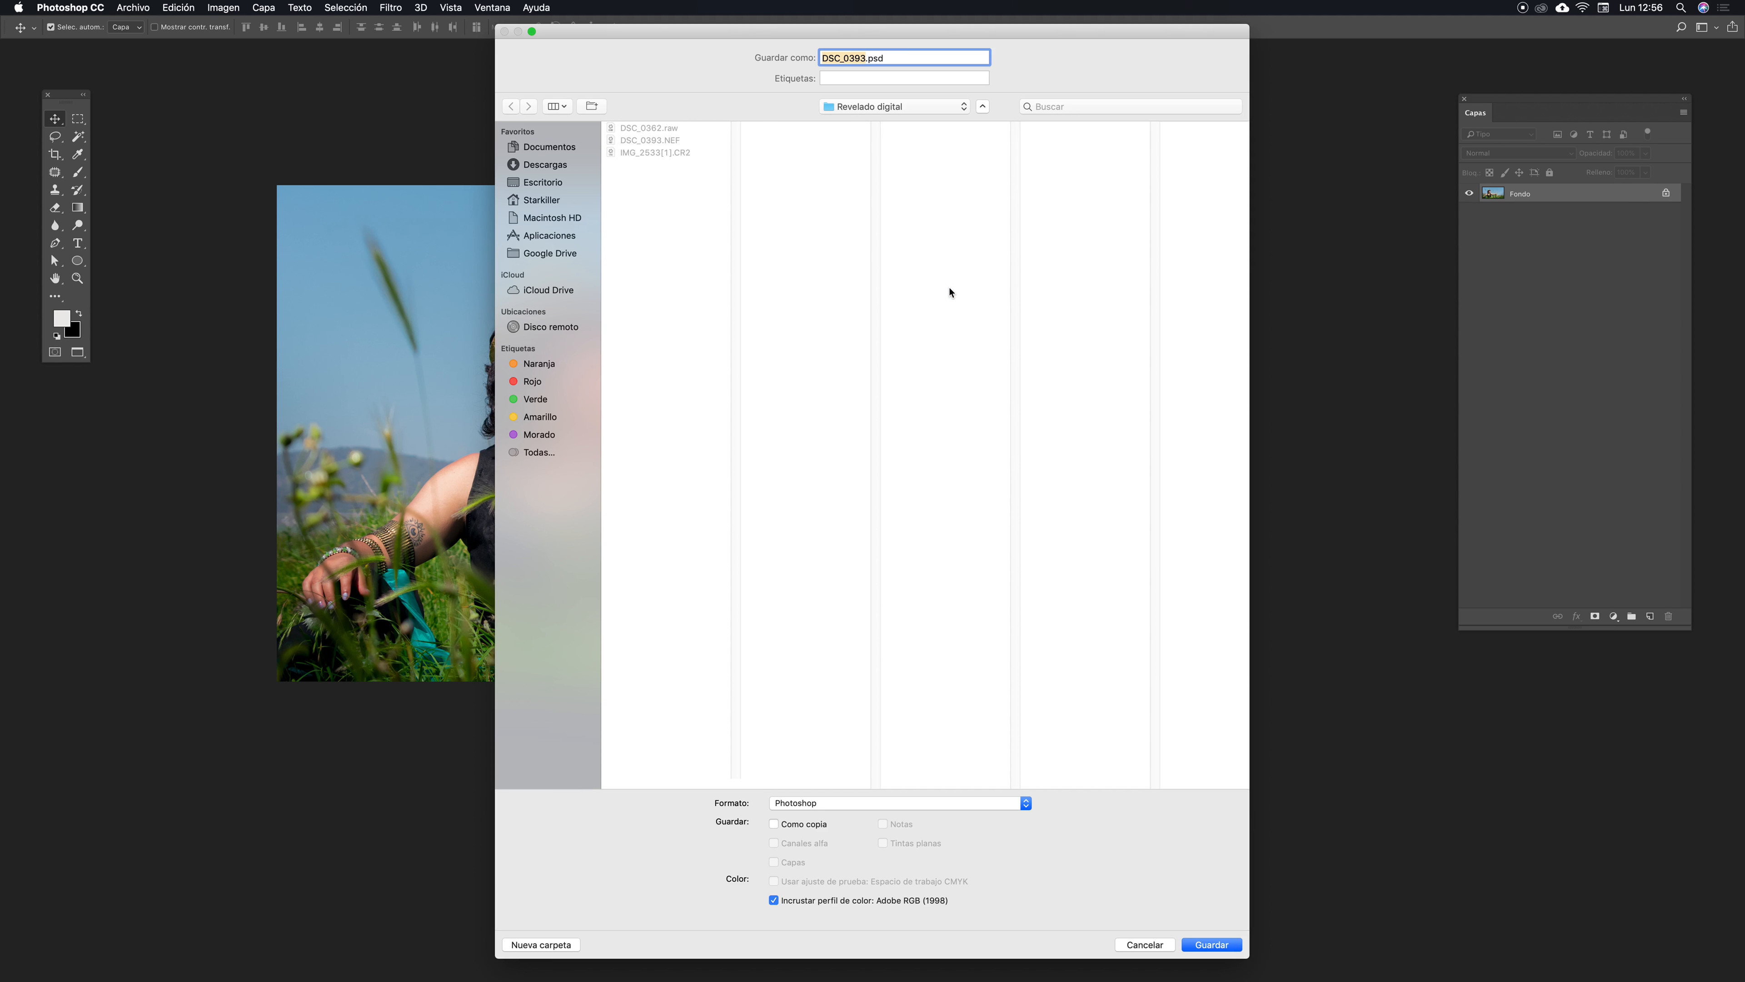
drag(818, 33, 814, 31)
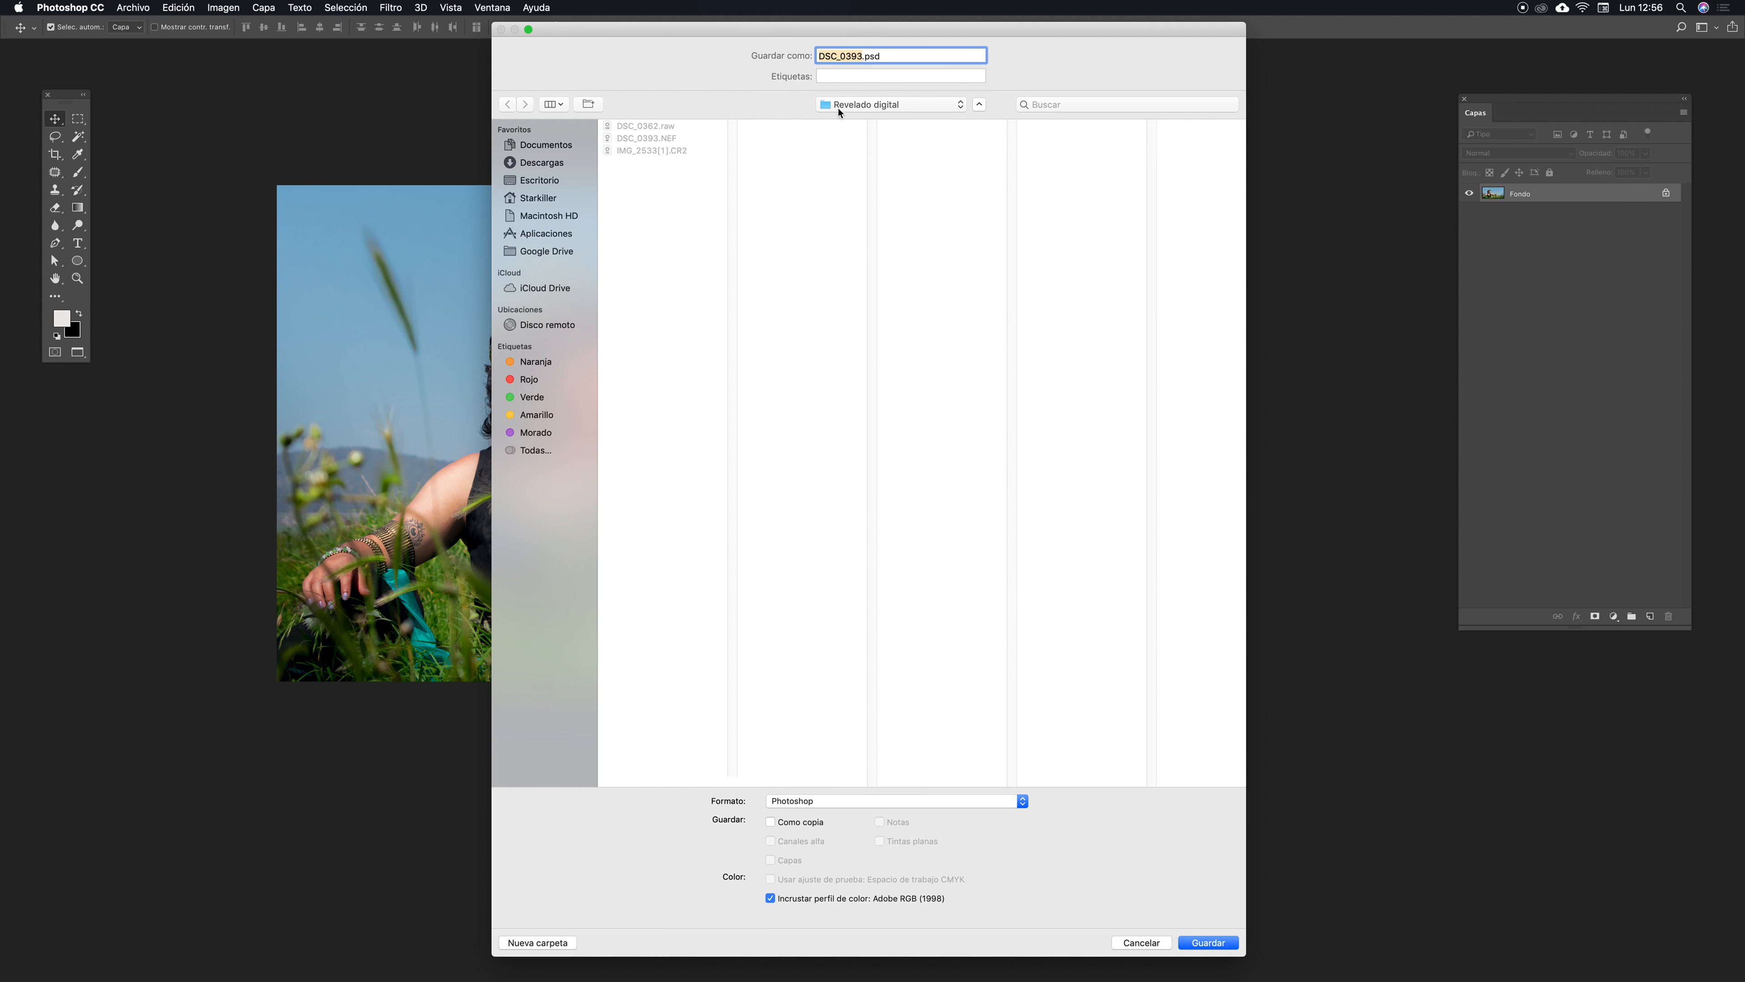
click(813, 806)
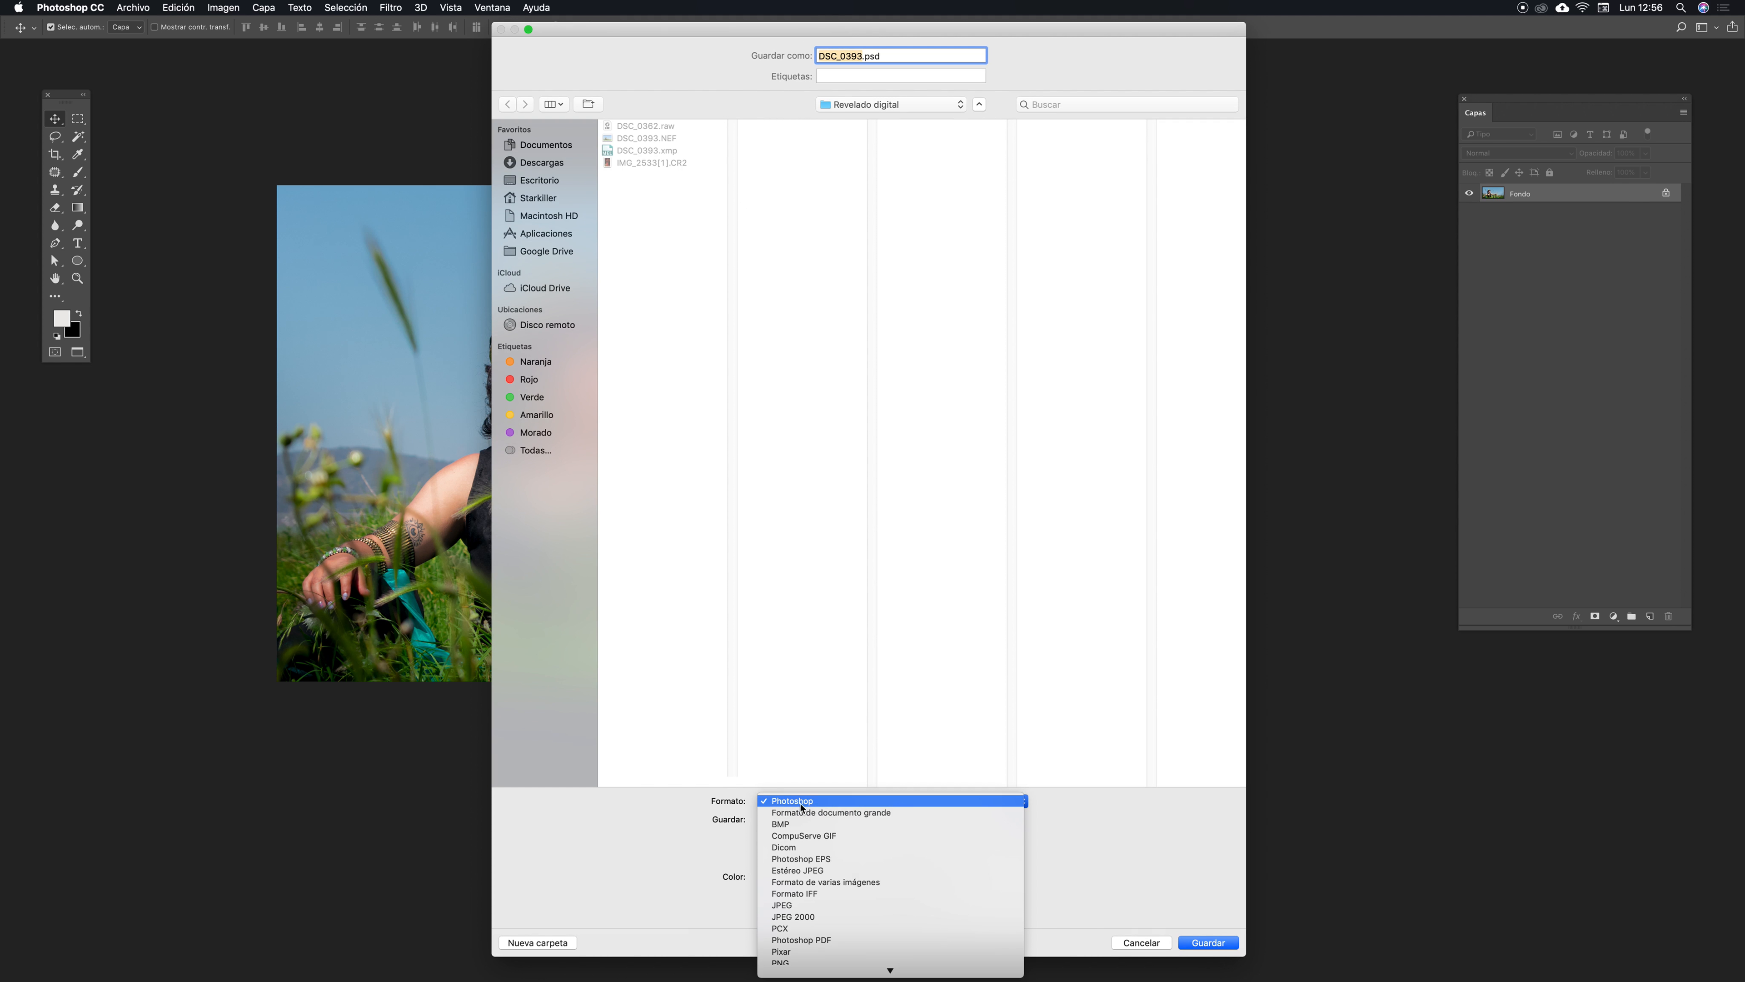
click(801, 804)
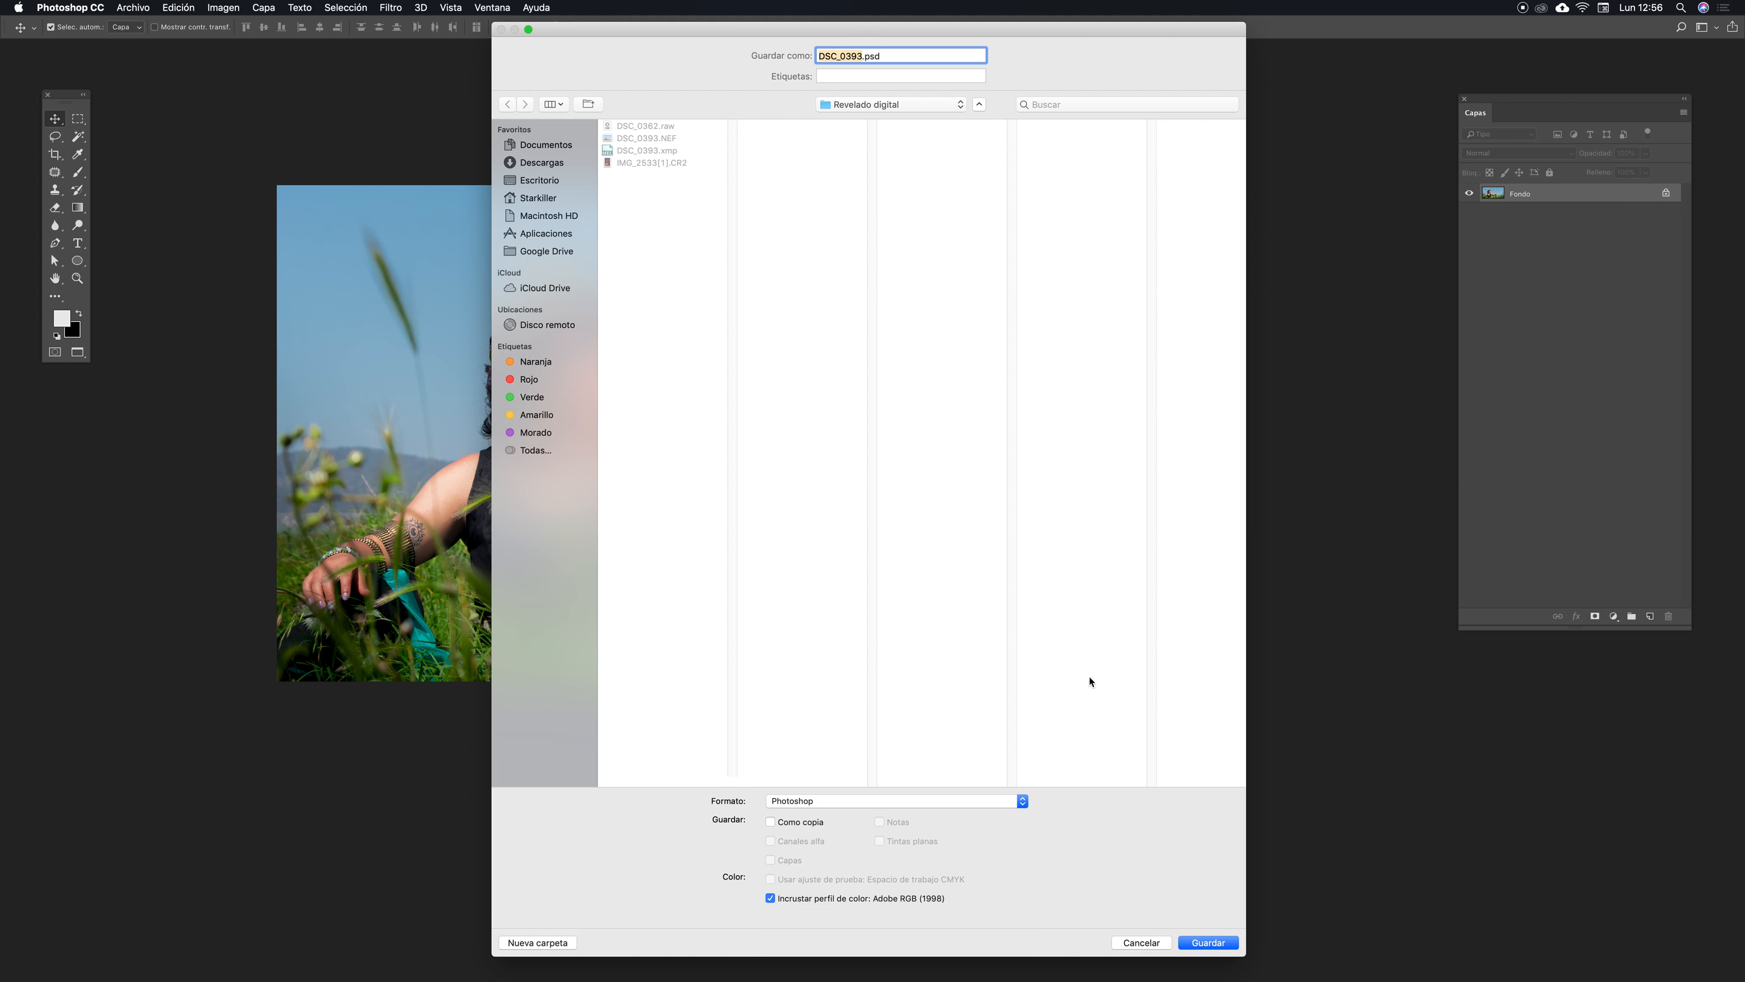
click(1212, 945)
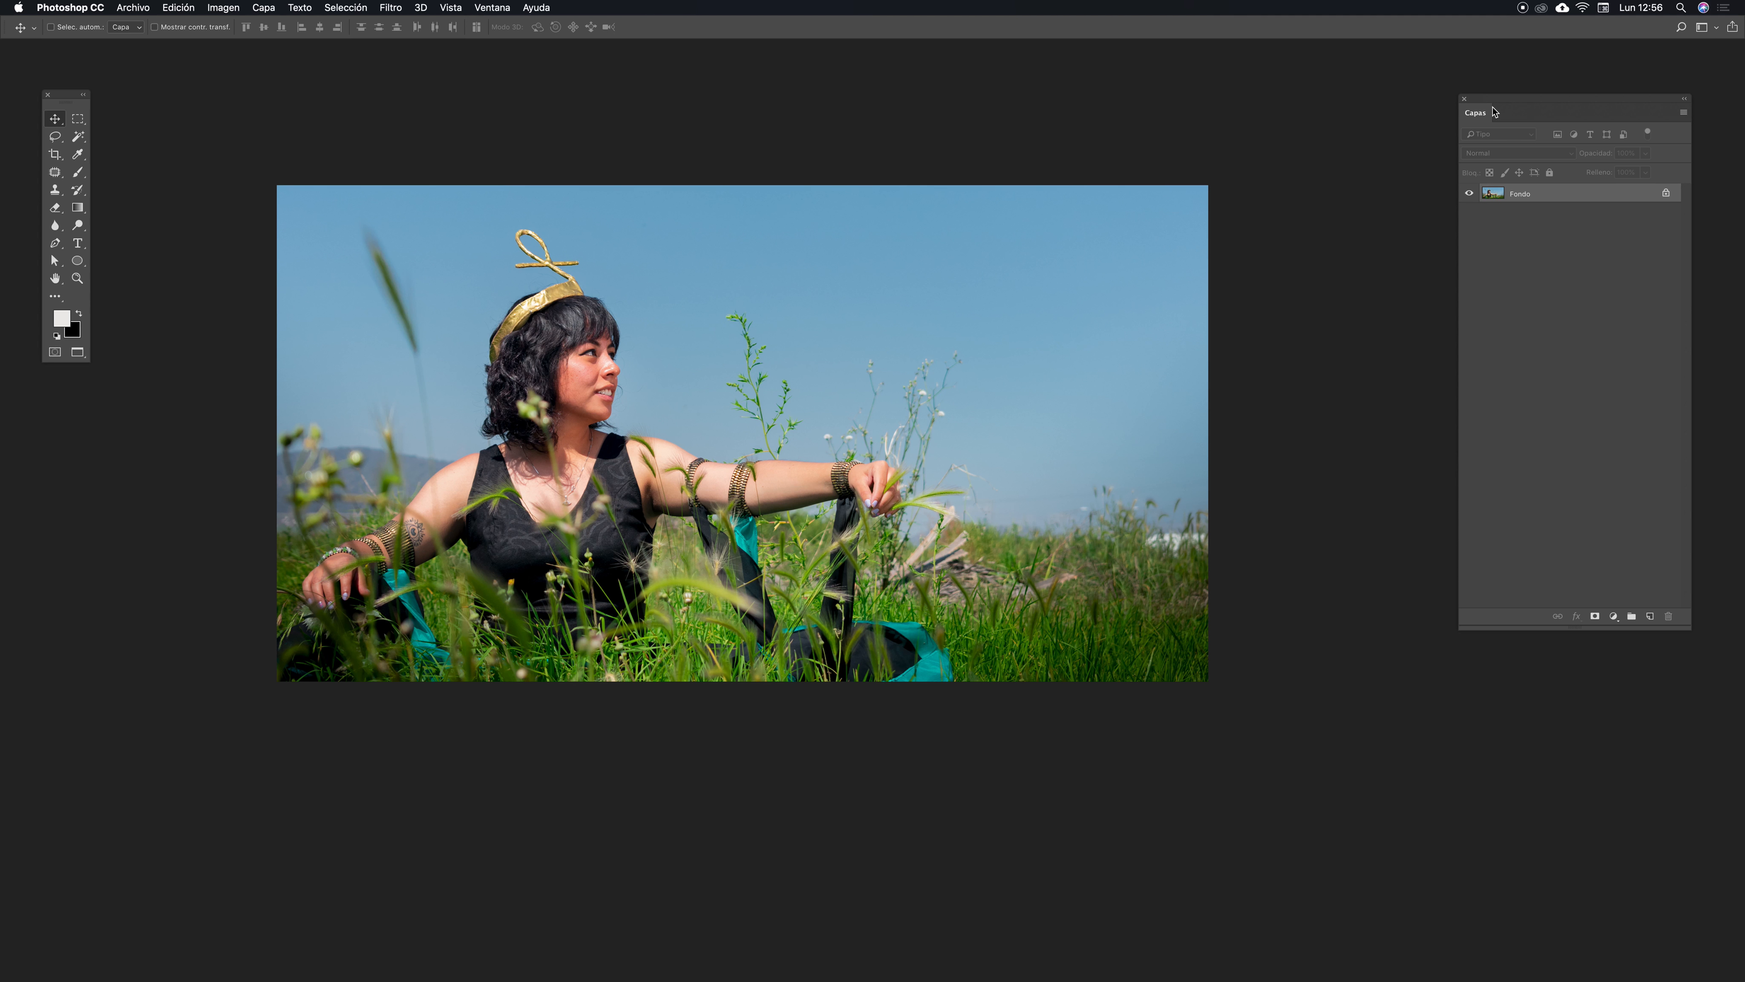
- Reposition the Layers panel and duplicate the background layer
drag(1496, 109, 1426, 132)
drag(1618, 639, 1653, 440)
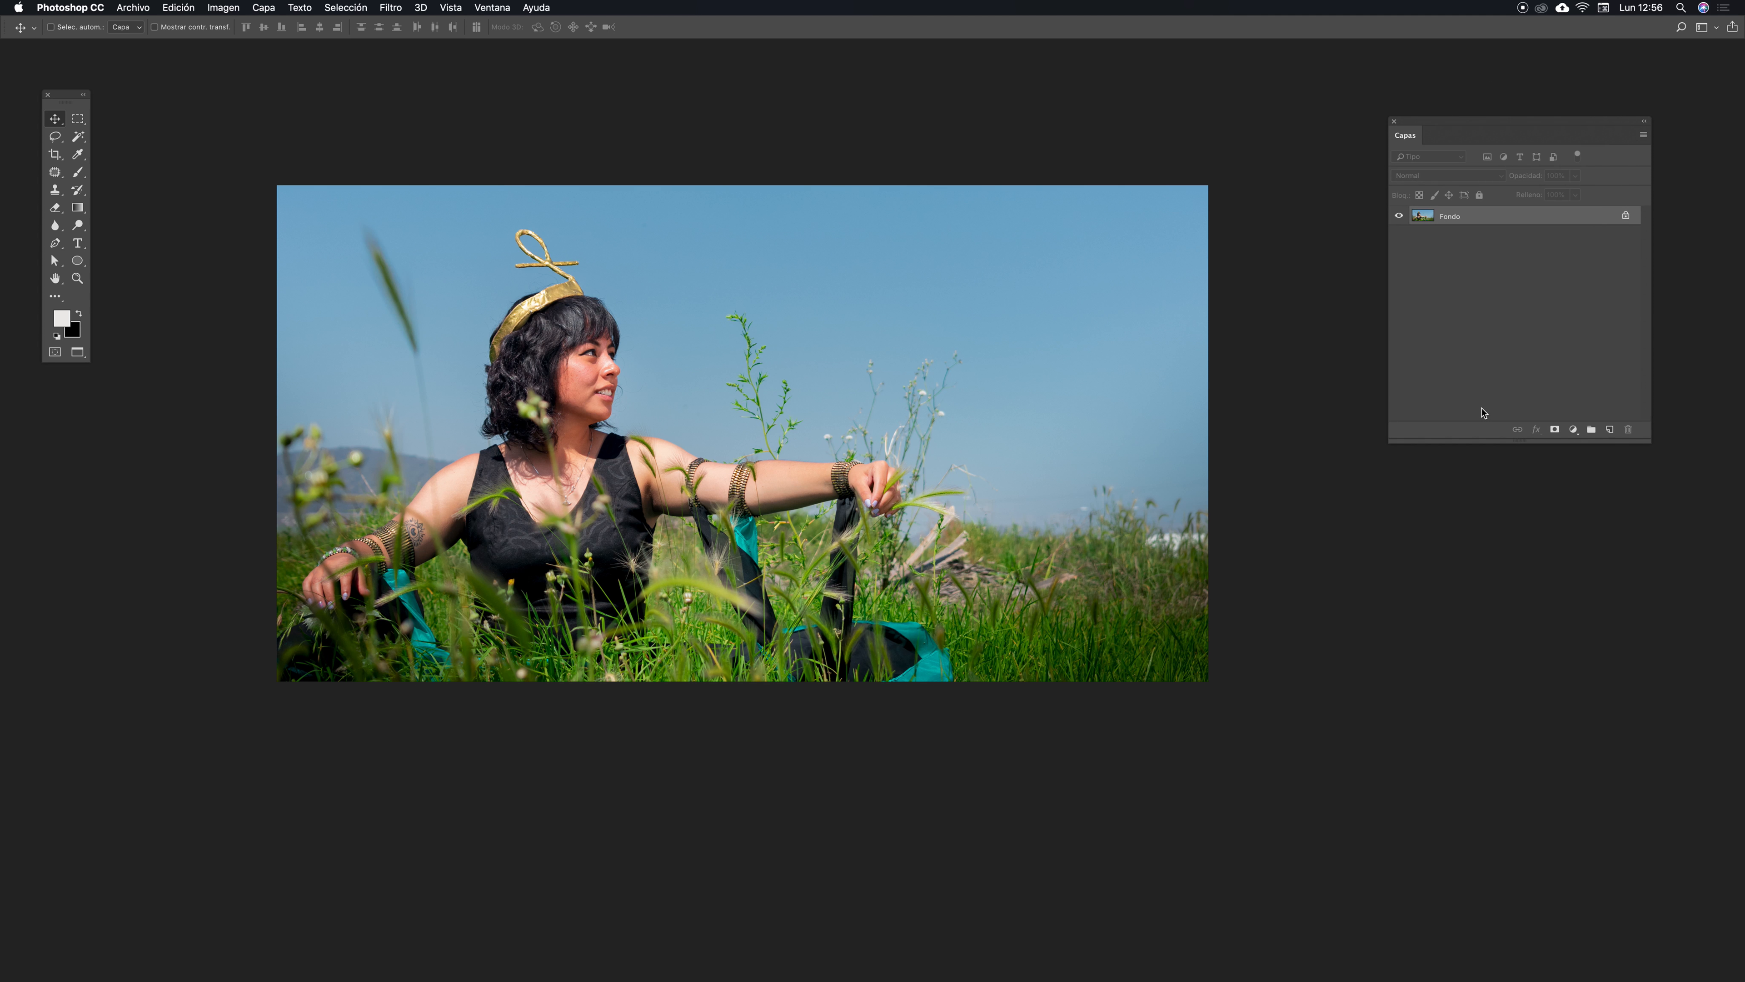
key(super+j)
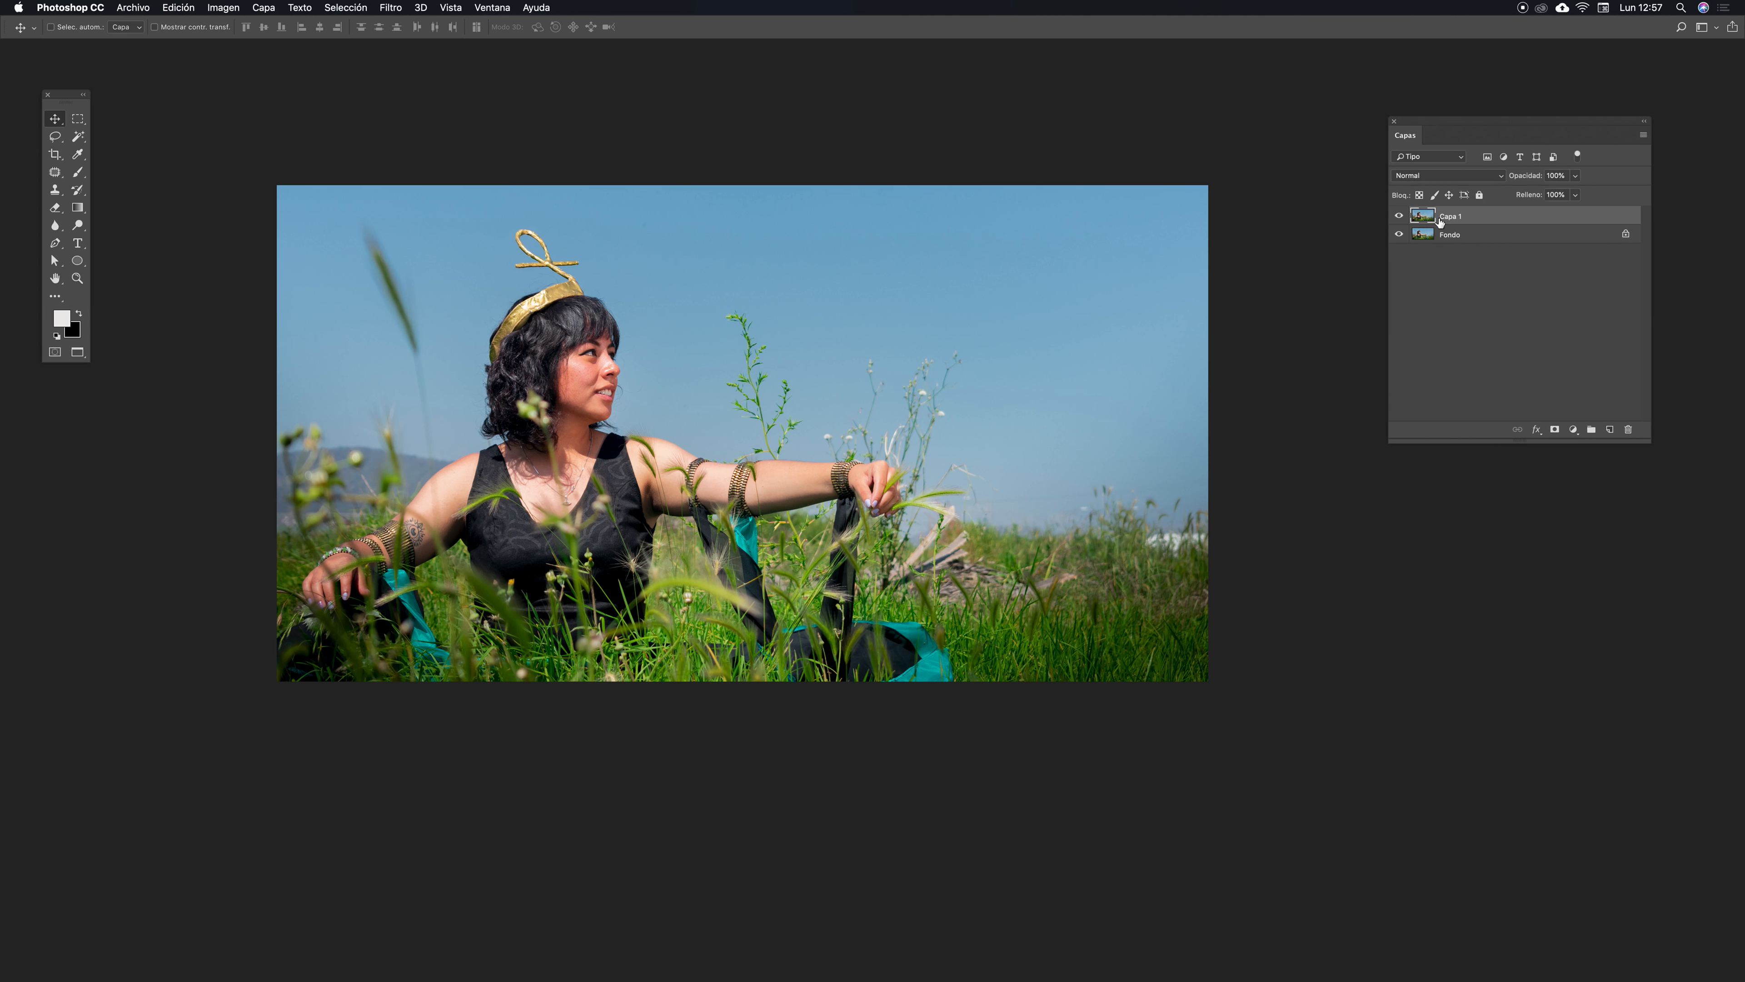
drag(1428, 129, 1425, 126)
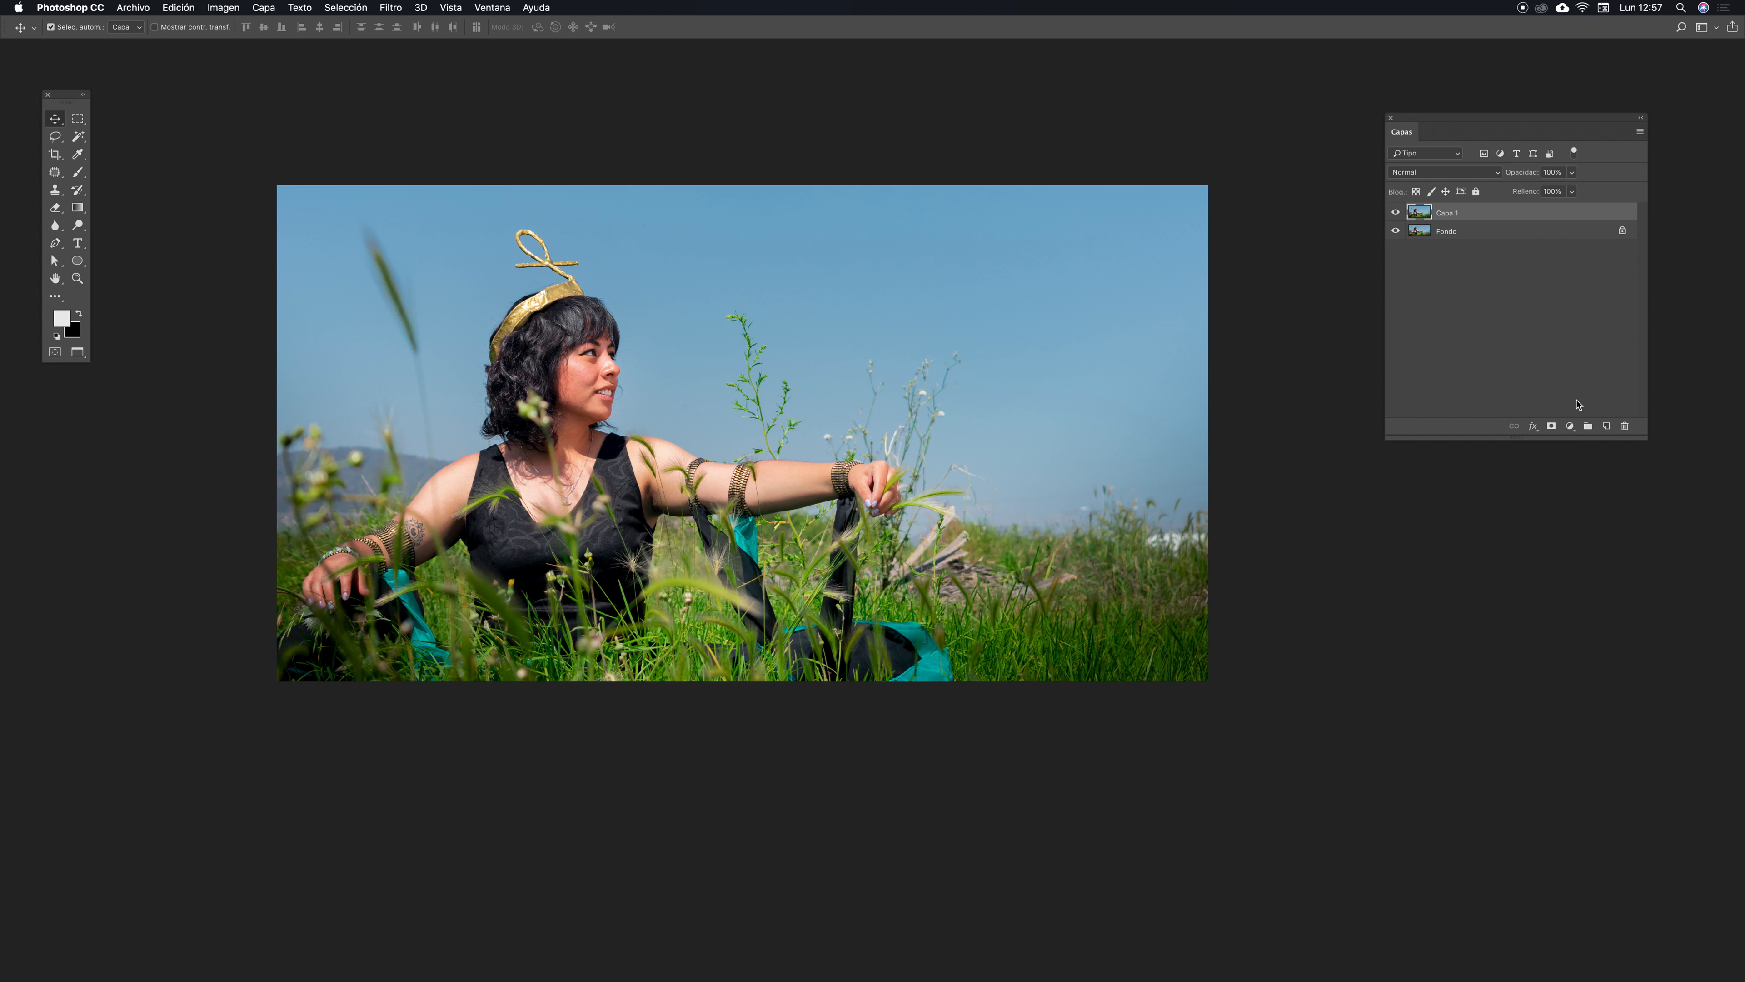
- Add an Exposure adjustment layer with Exposure +0.13 and Gamma correction 0.94
key(super+plus)
scroll(1578, 405, up, 3)
scroll(1578, 405, left, 3)
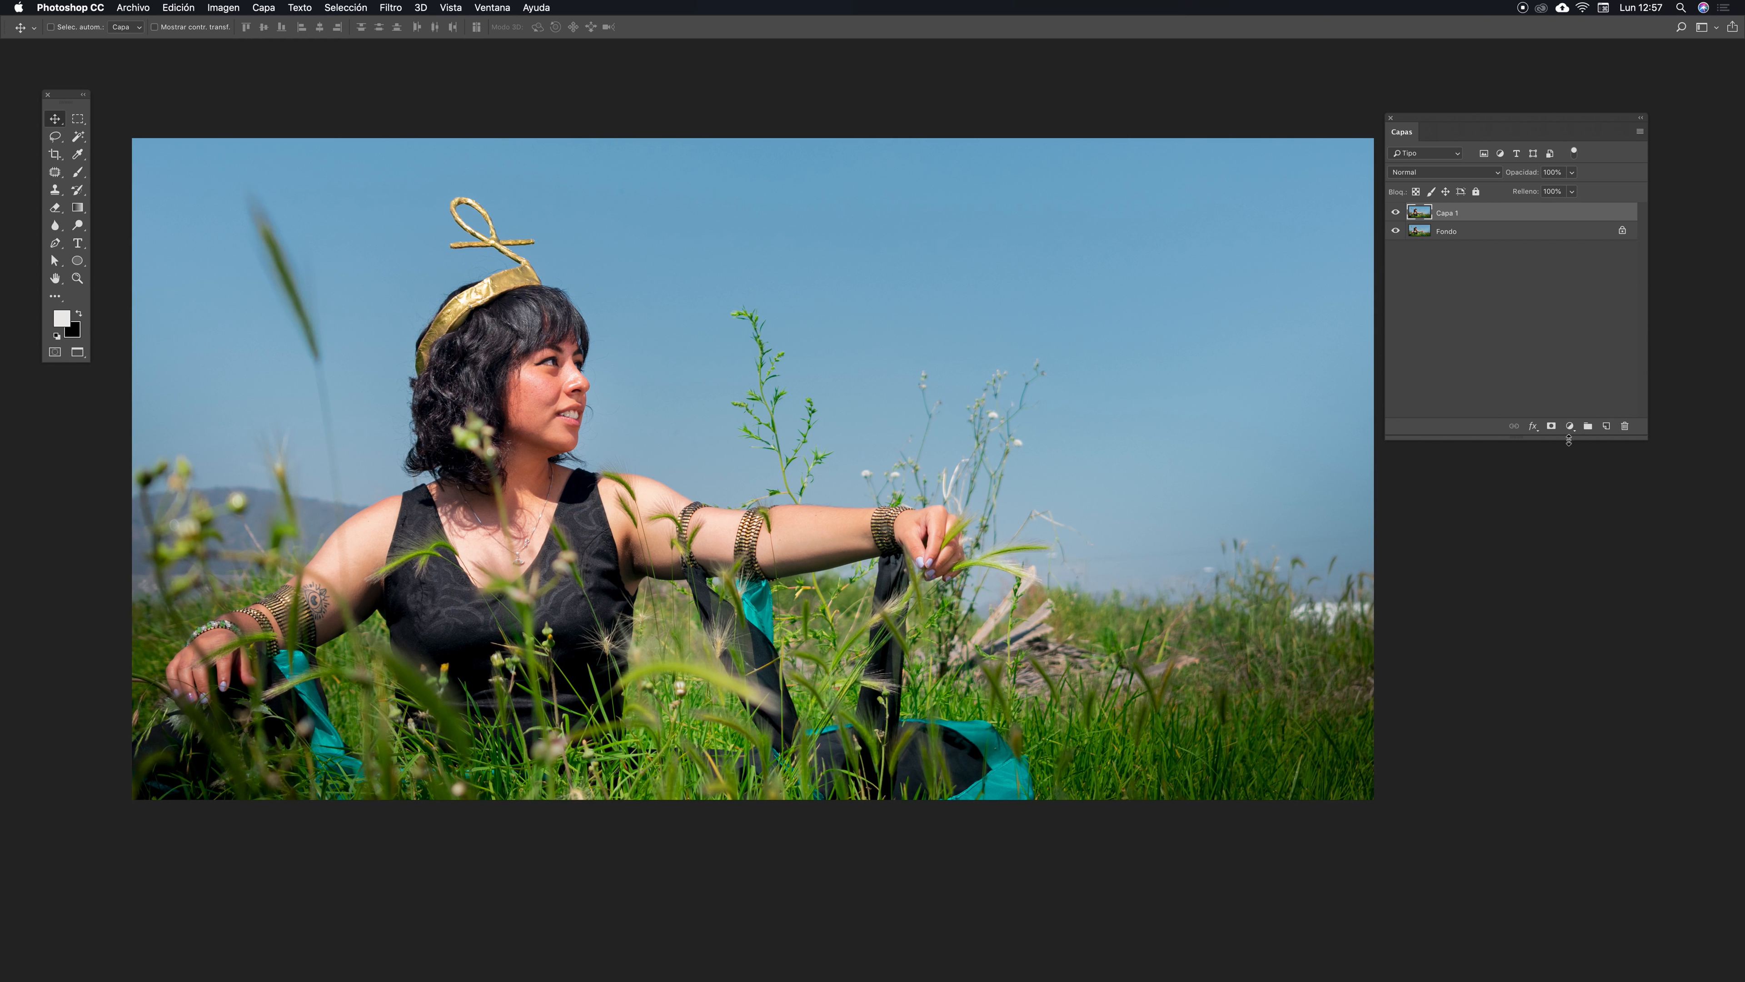
click(1570, 427)
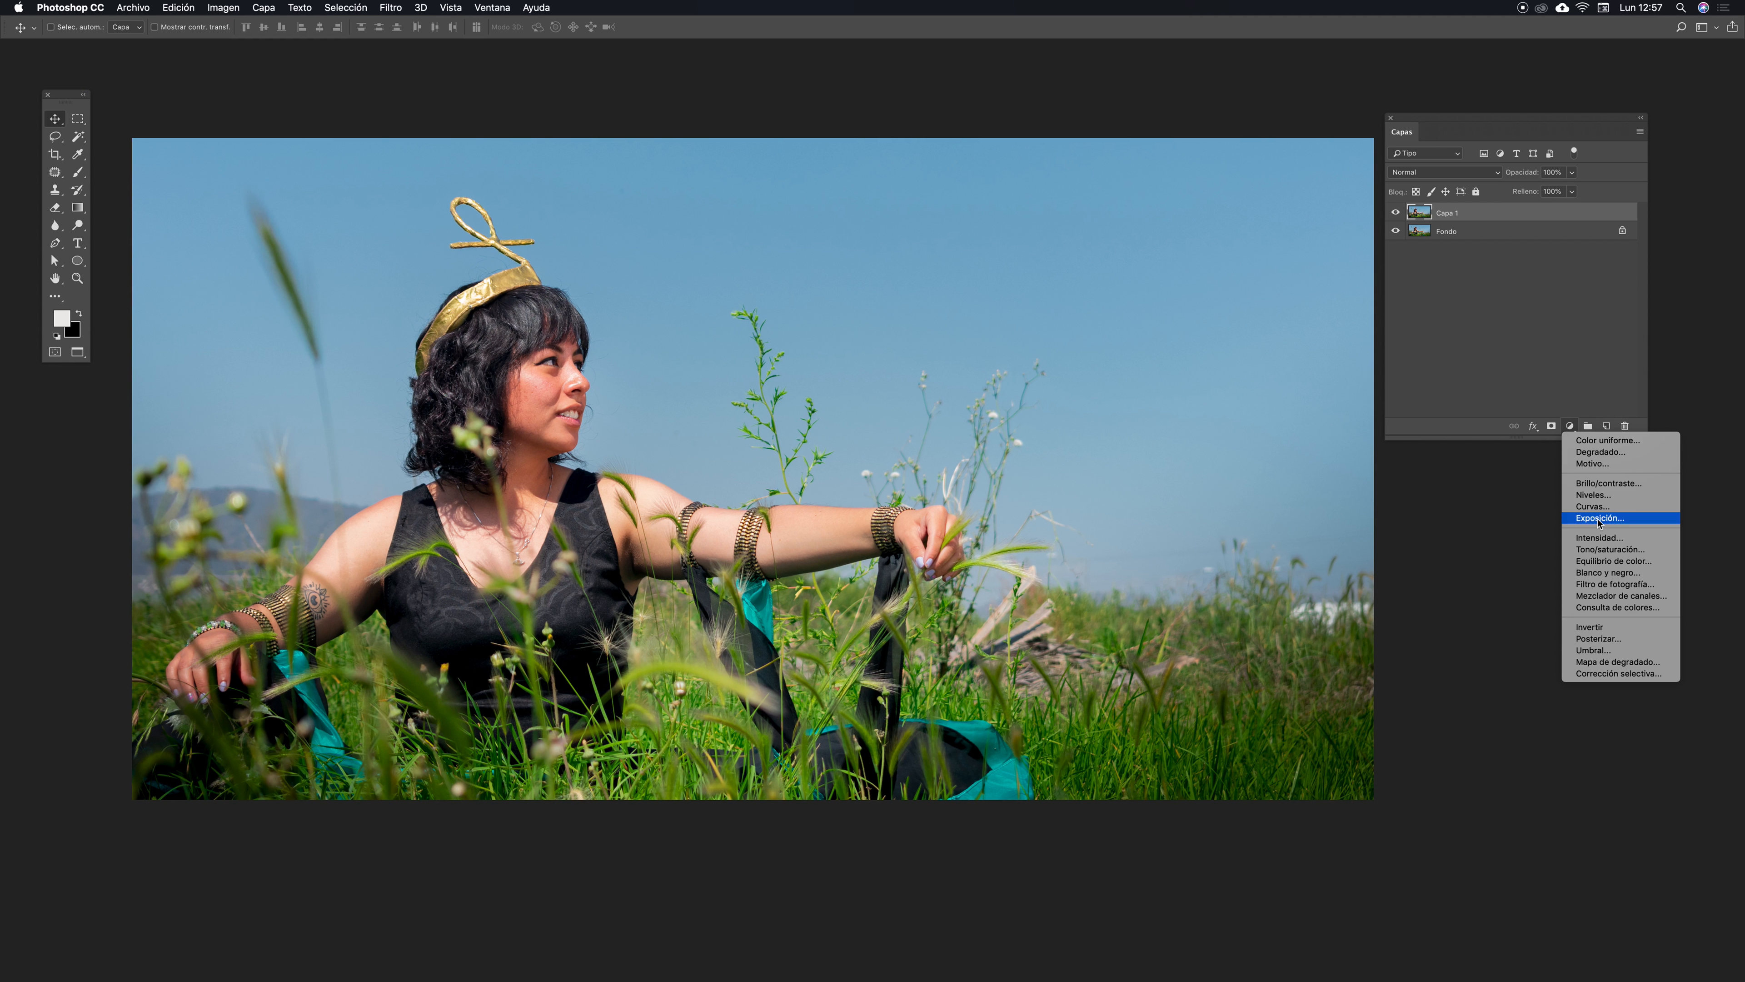
click(1622, 520)
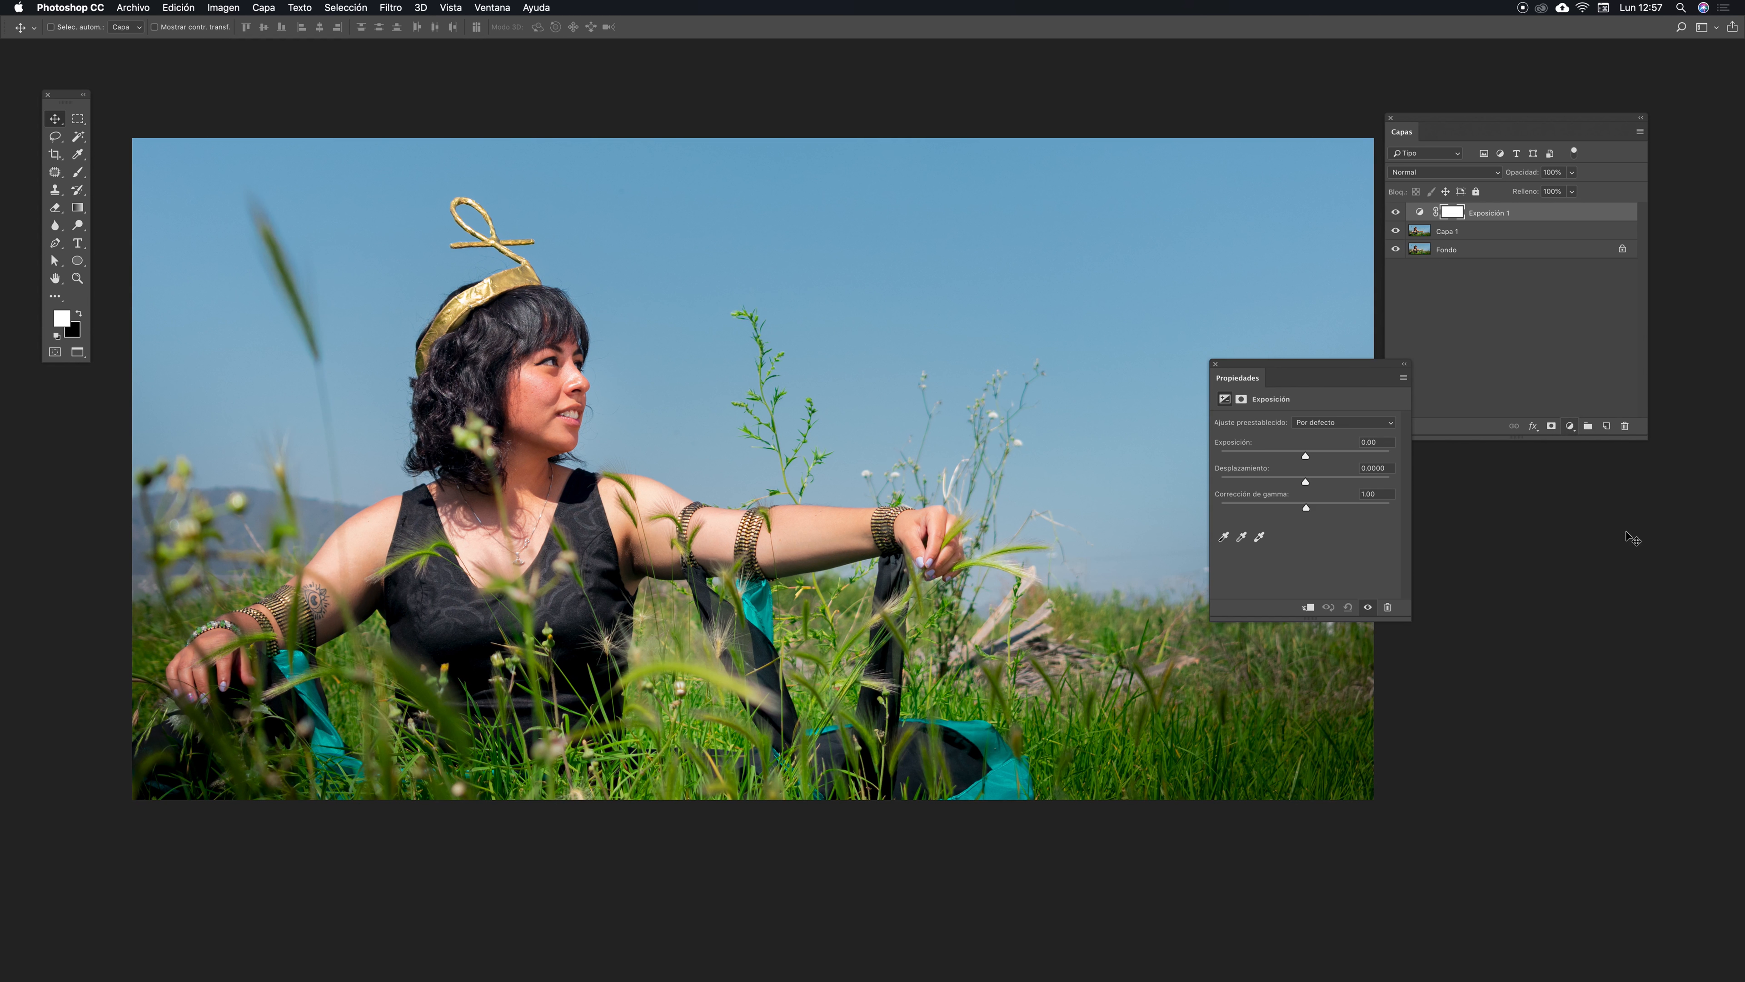
click(1306, 509)
drag(1307, 509, 1314, 509)
drag(1312, 510, 1311, 509)
drag(1306, 459, 1311, 459)
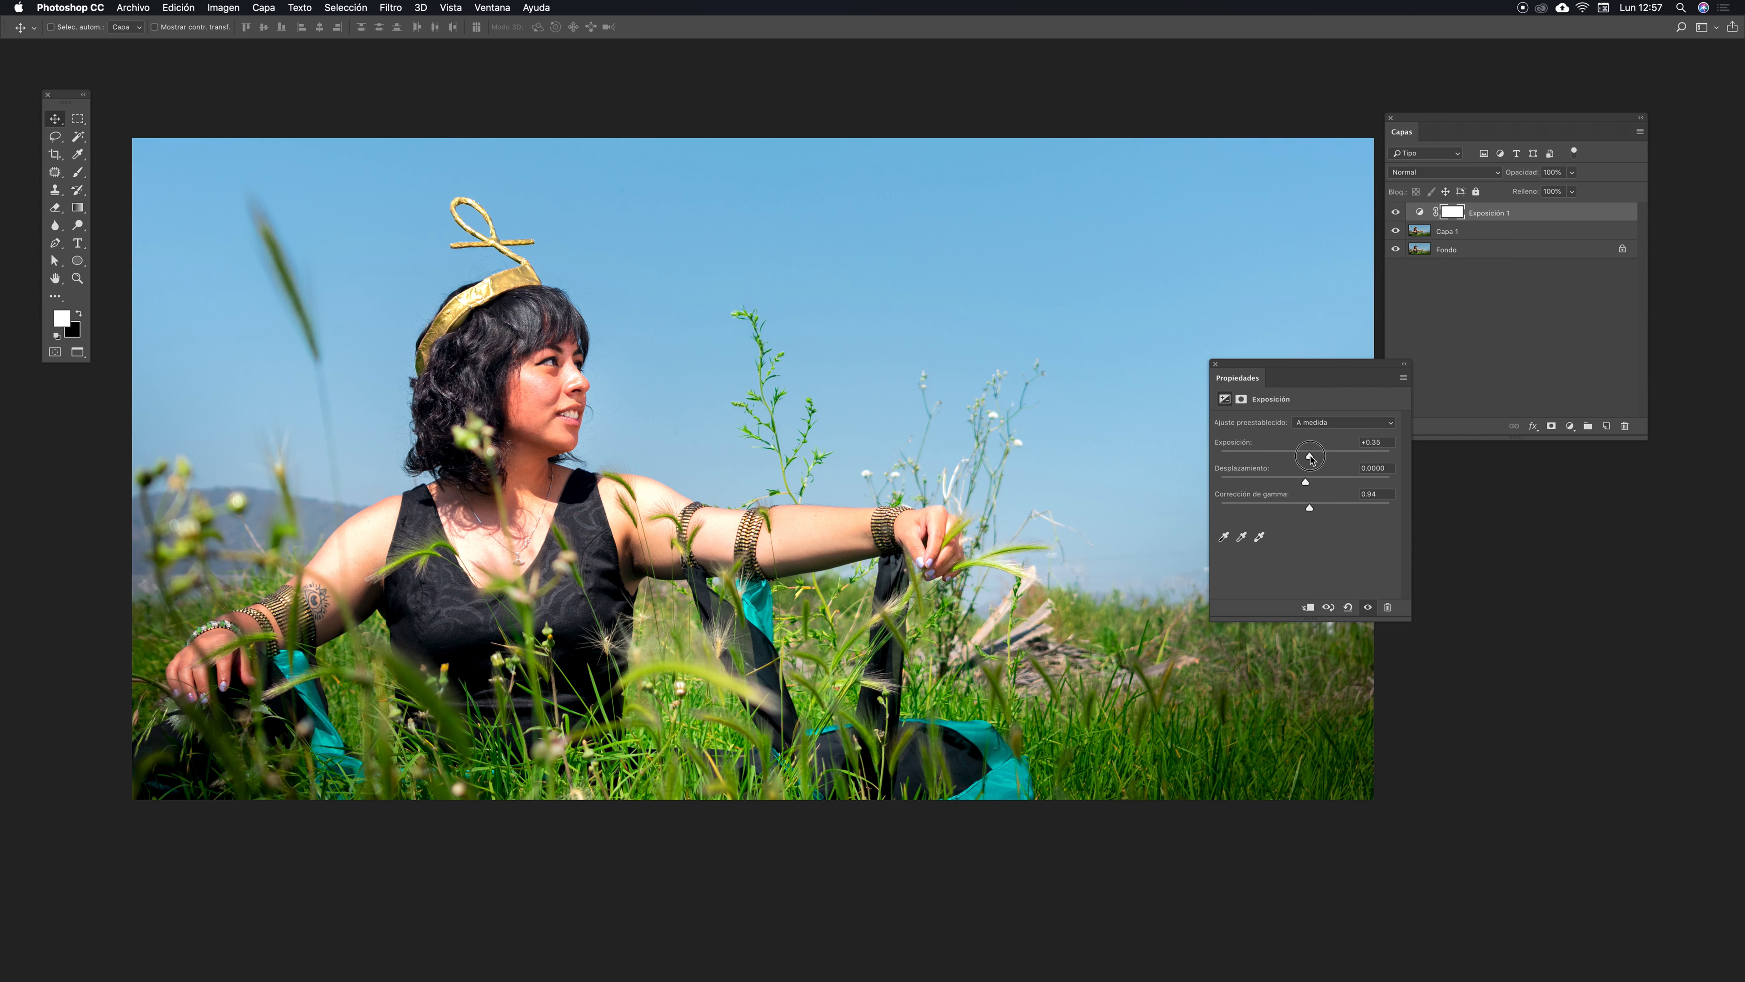
mouse_move(1312, 459)
mouse_down()
mouse_move(1364, 459)
mouse_move(1312, 456)
mouse_up()
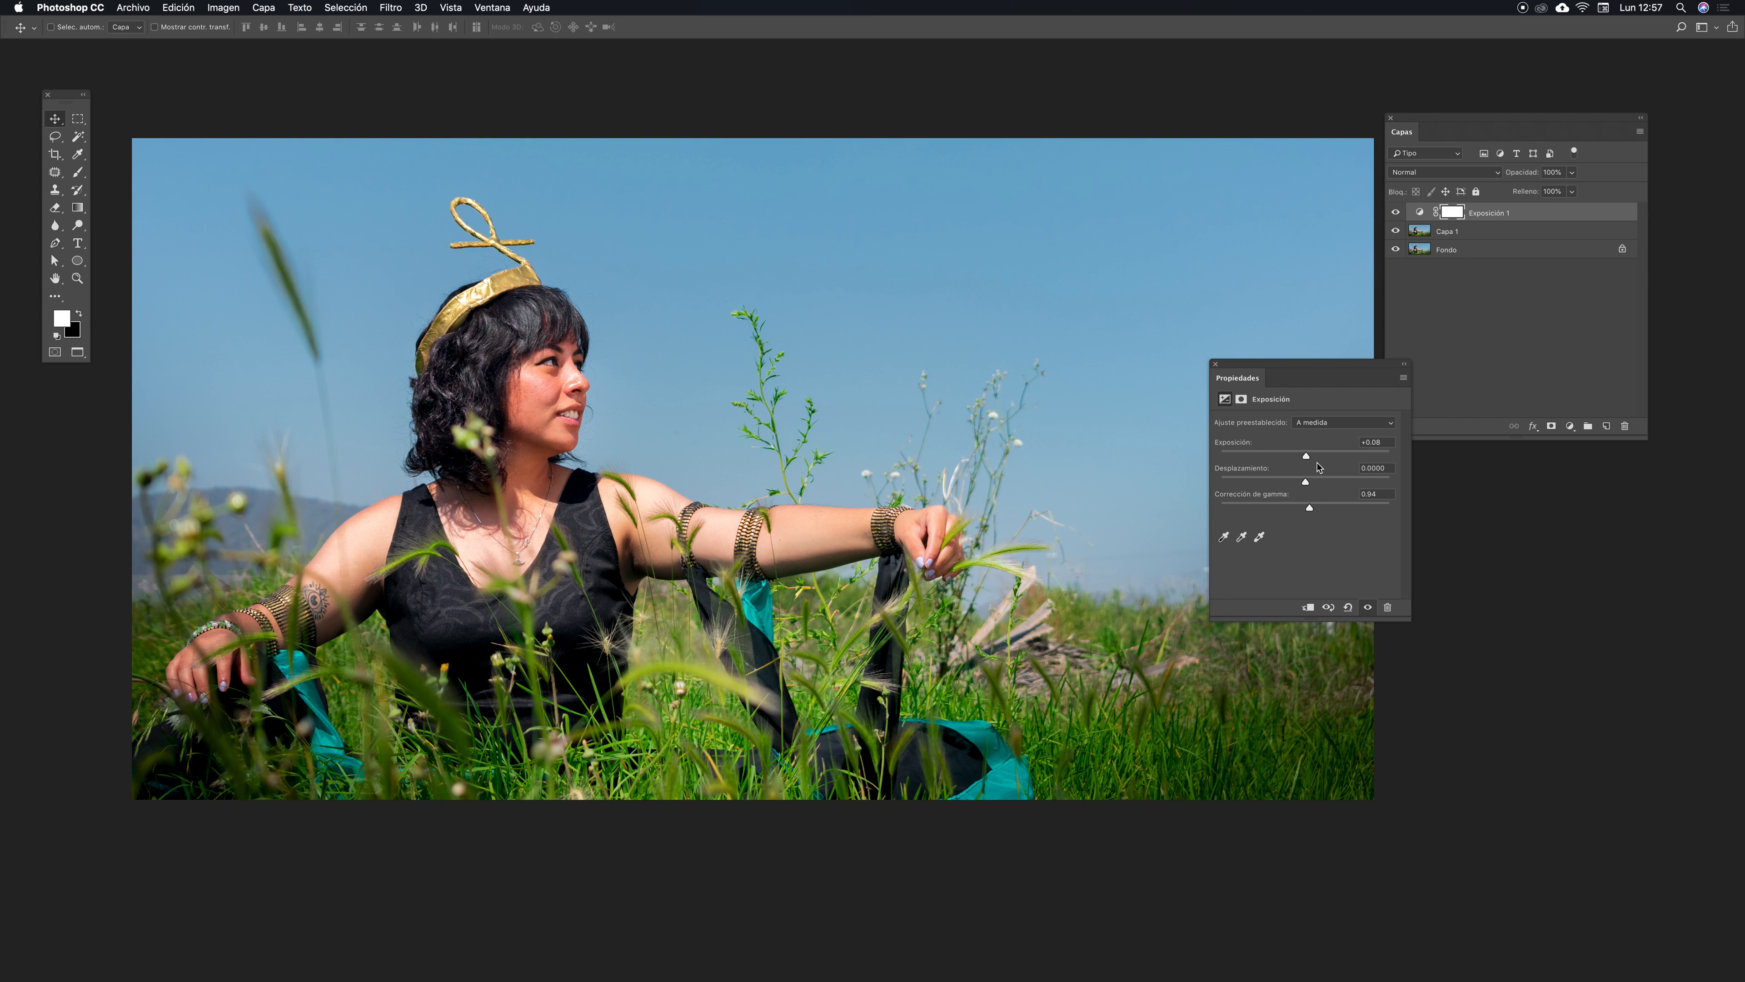
drag(1307, 459, 1309, 459)
key(super+minus)
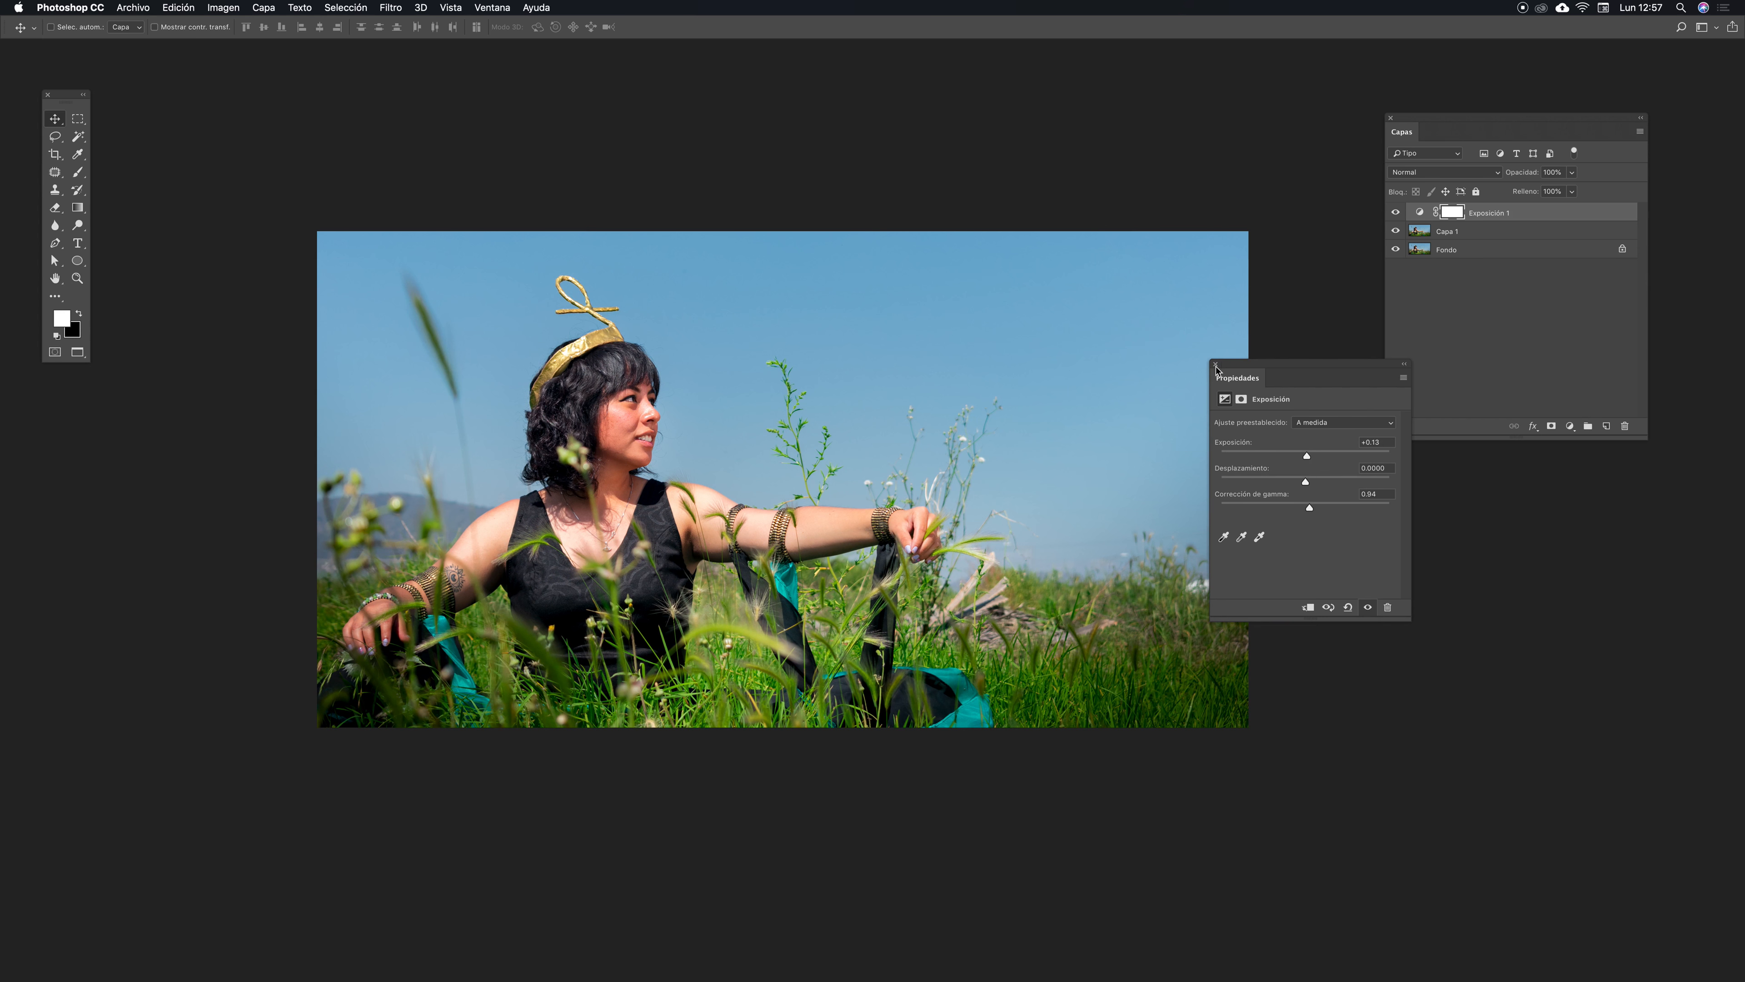
click(1215, 364)
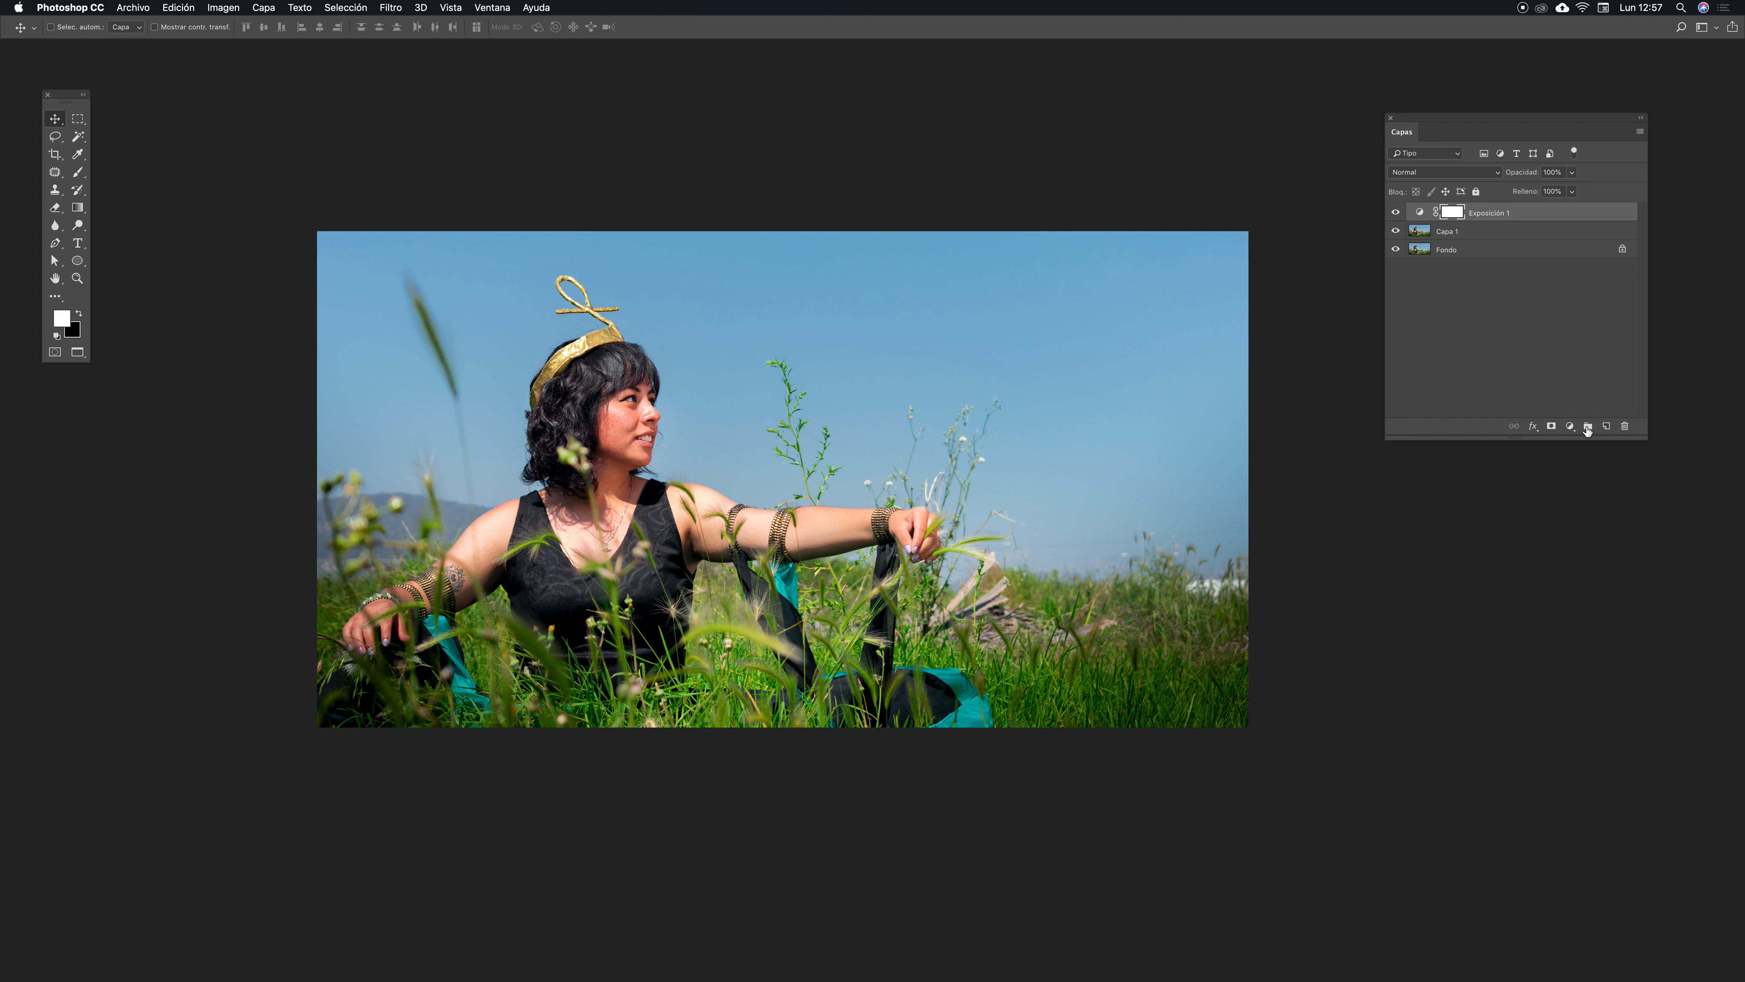
- Try shifting the hue with a Hue/Saturation adjustment layer, then delete that layer
click(1571, 427)
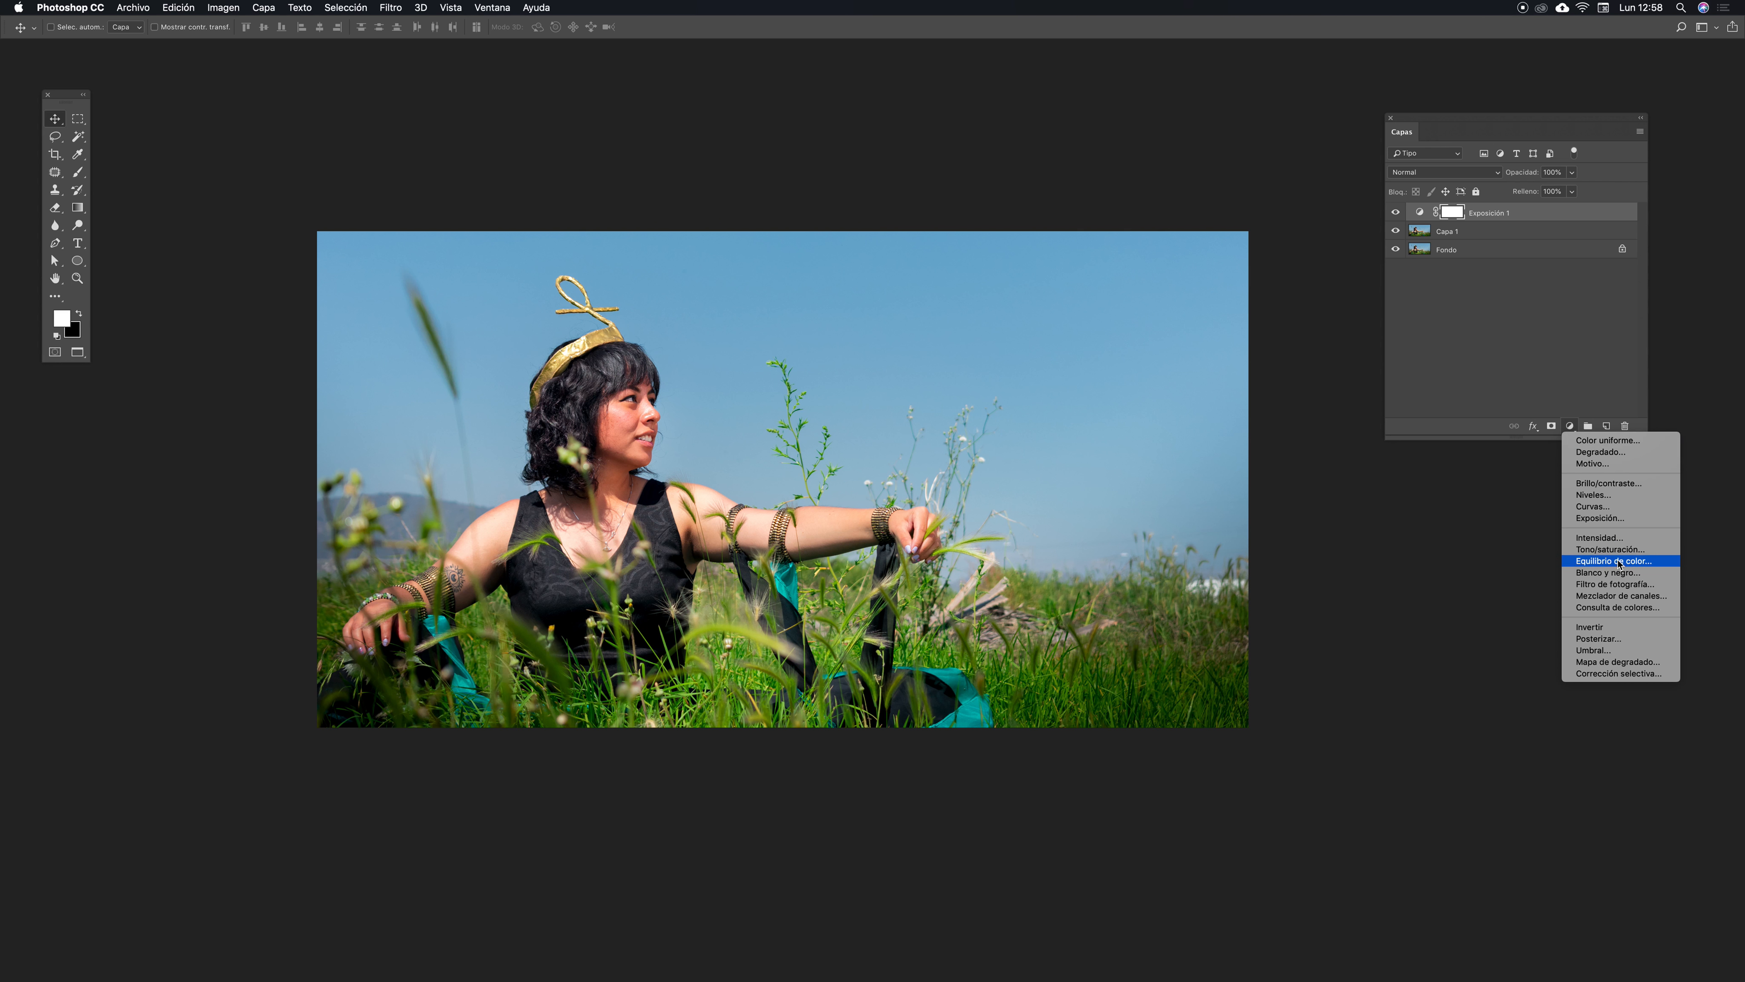
click(1610, 550)
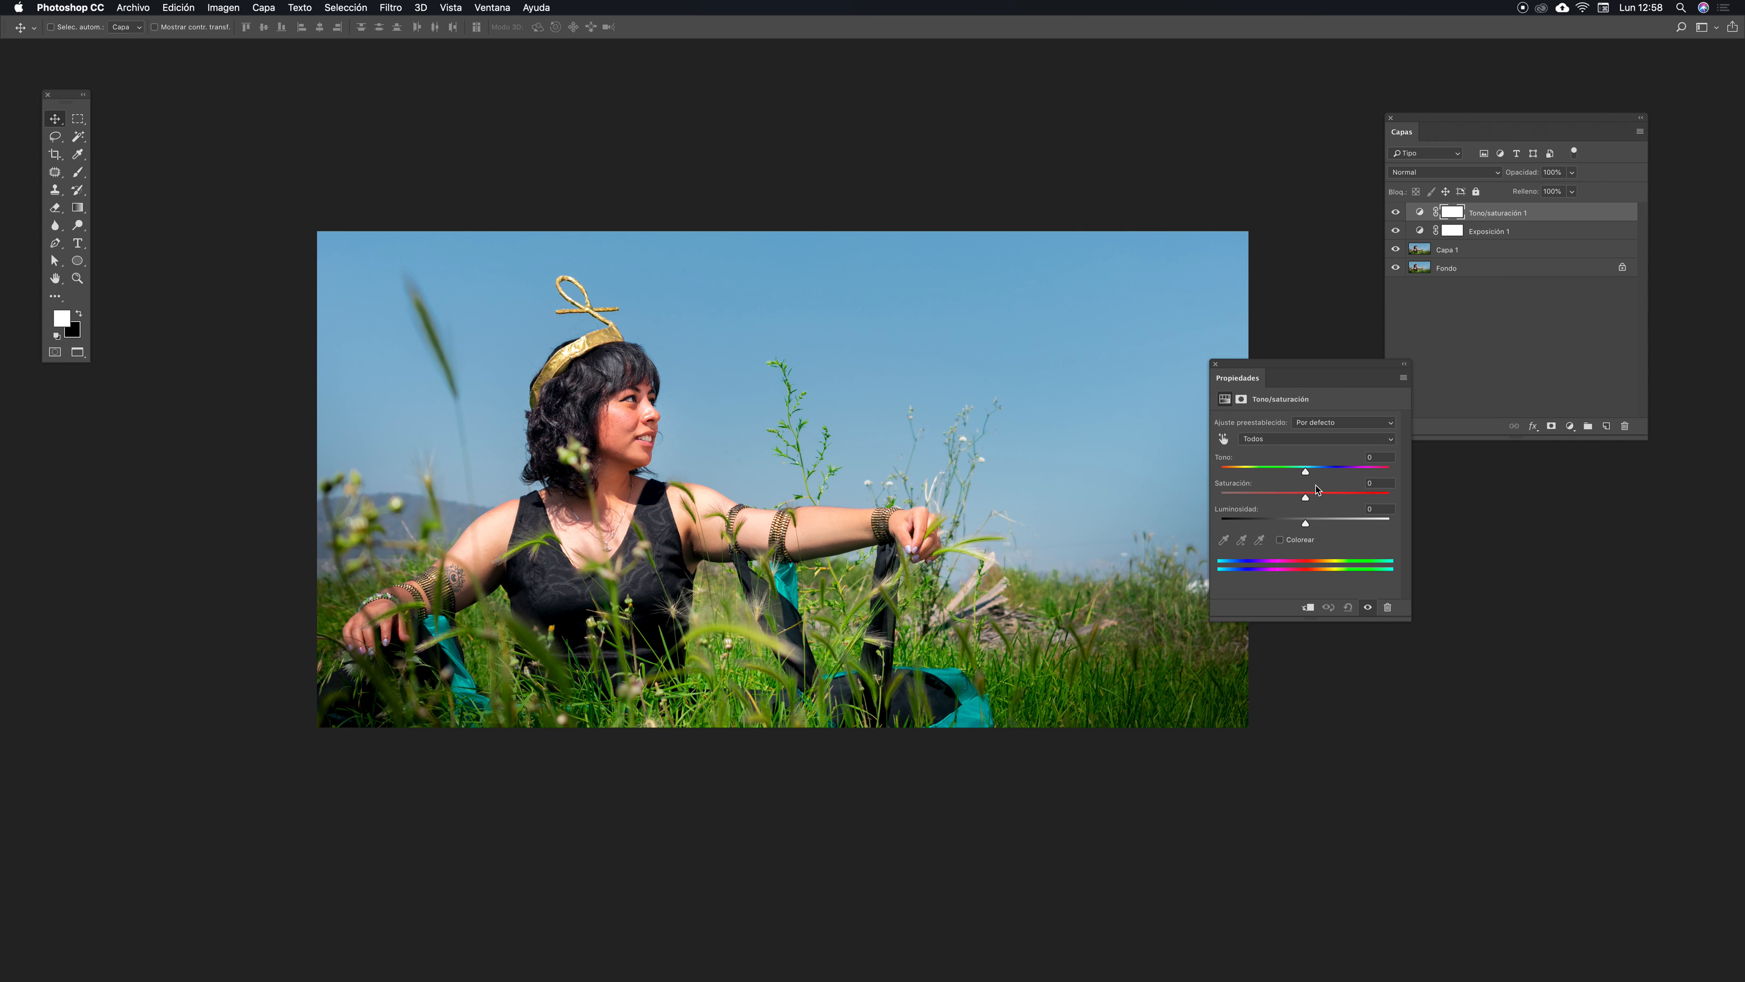
drag(1305, 472, 1295, 475)
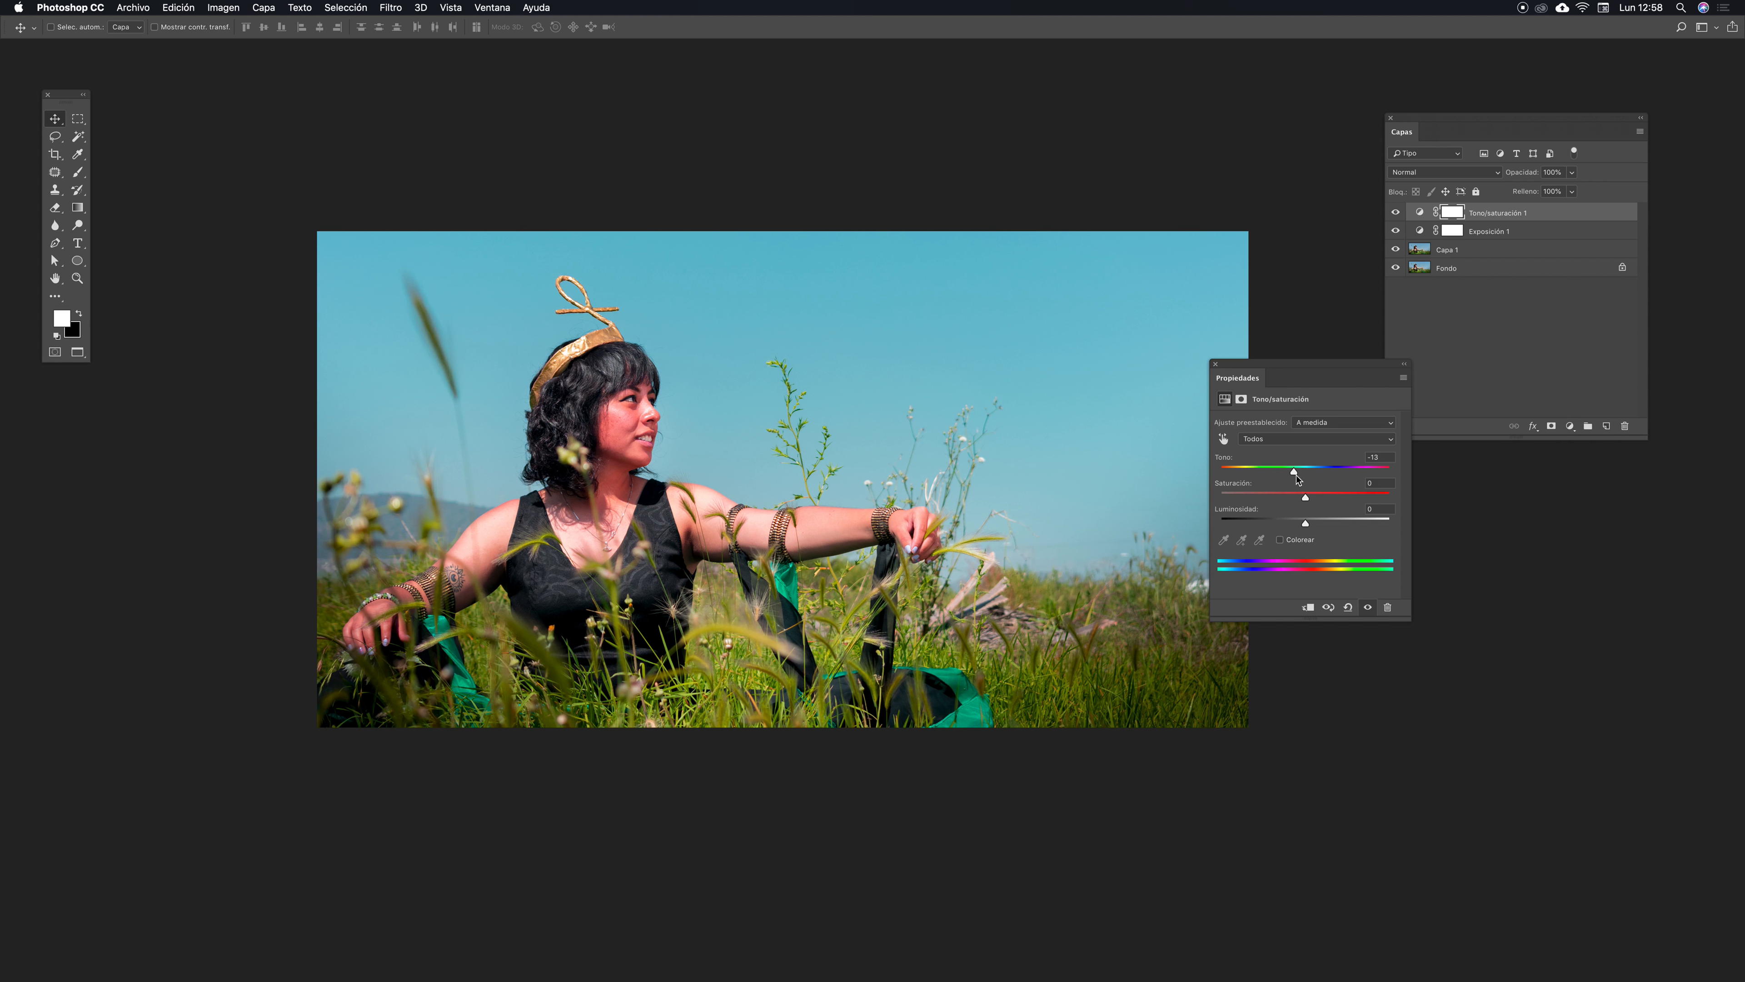
key(super+z)
drag(1306, 473, 1292, 474)
click(1217, 370)
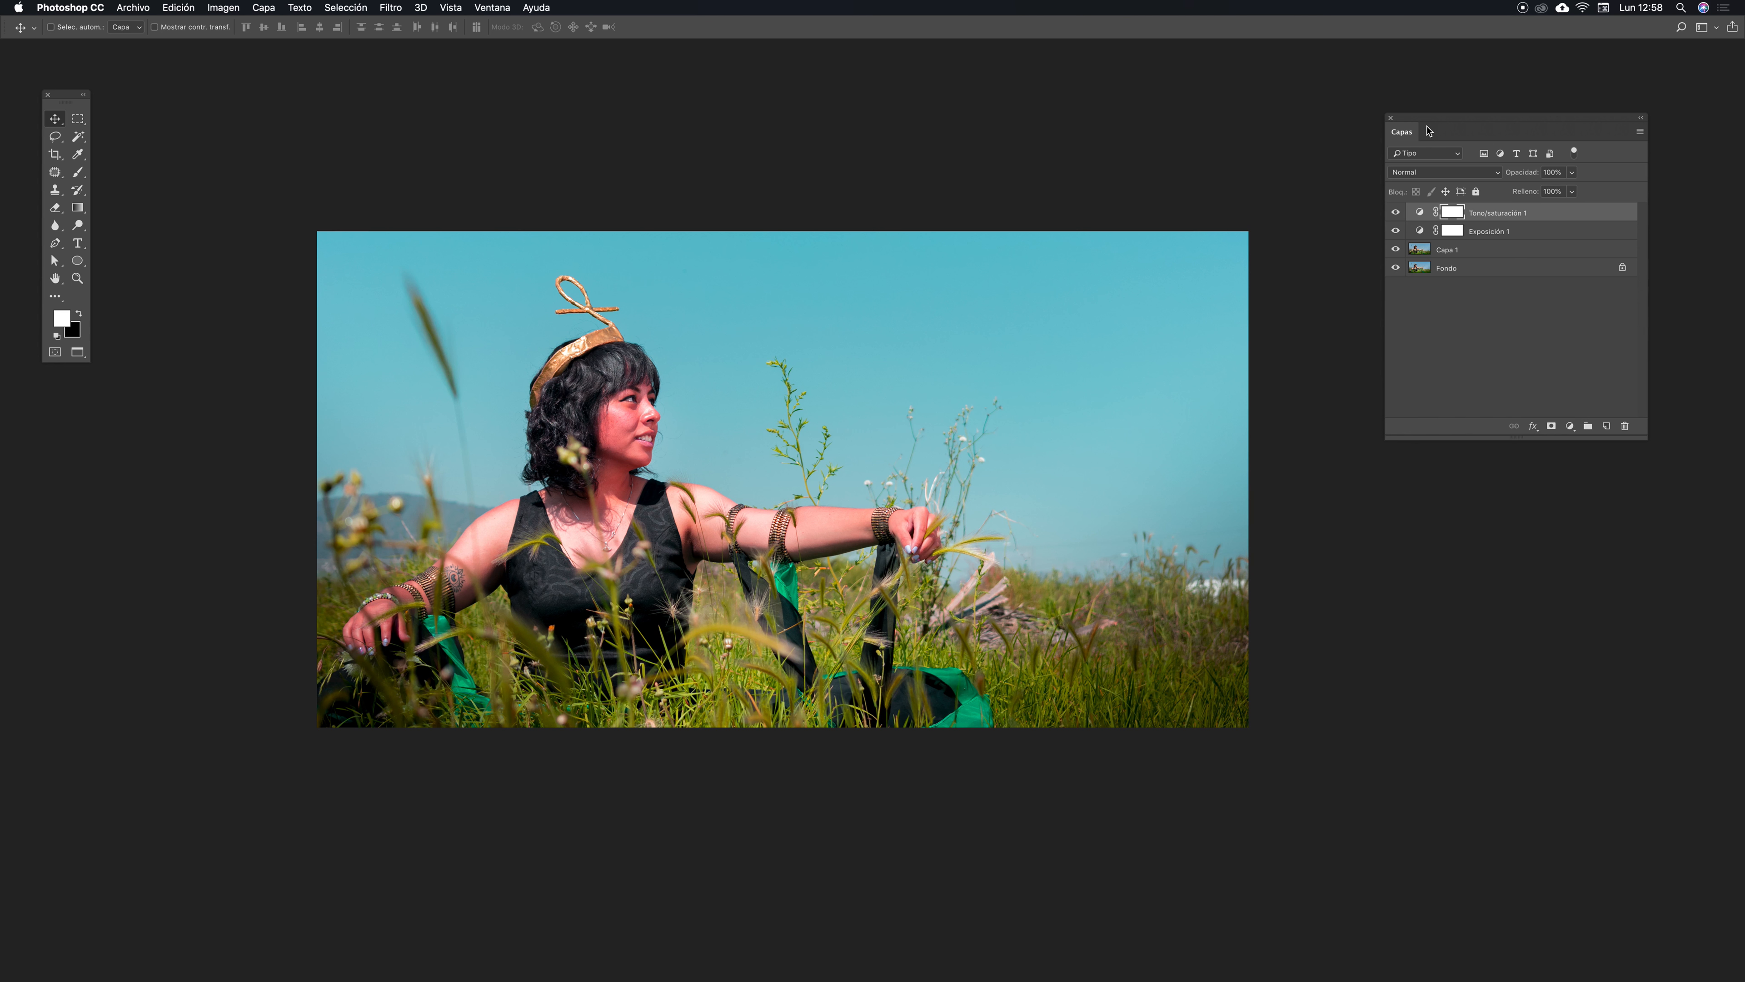
key(BackSpace)
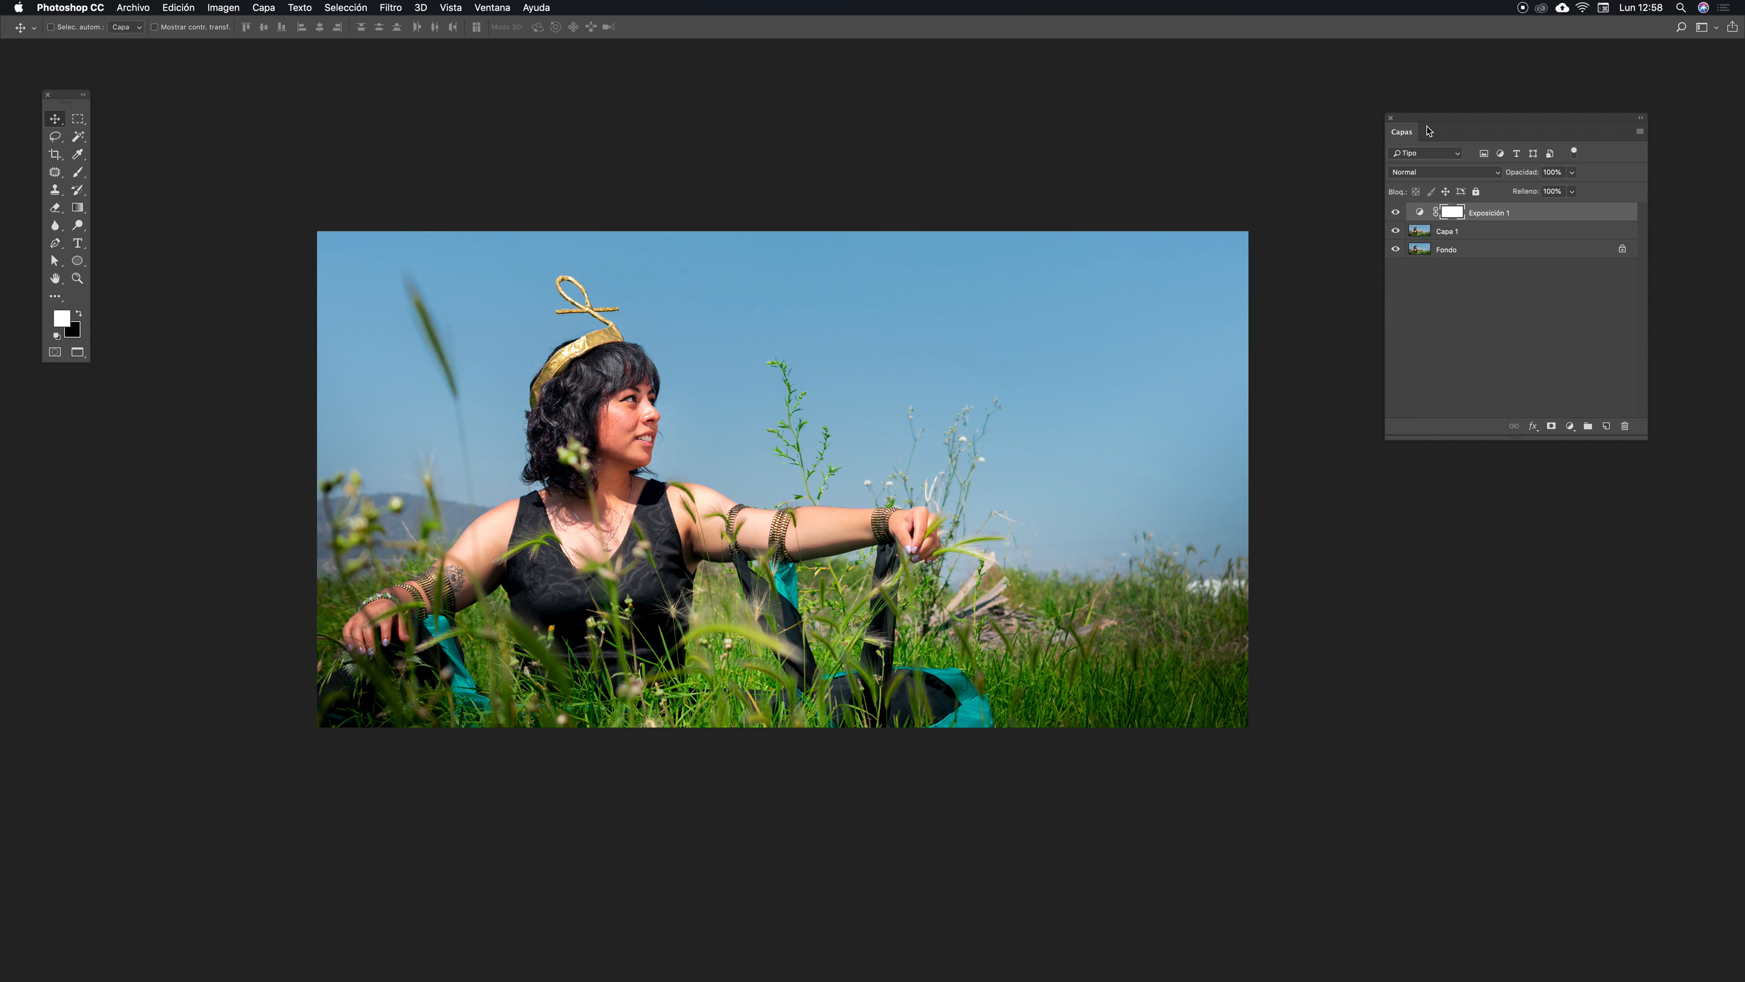
- Add a Selective Color adjustment layer with Reds as the colour to adjust
click(1570, 426)
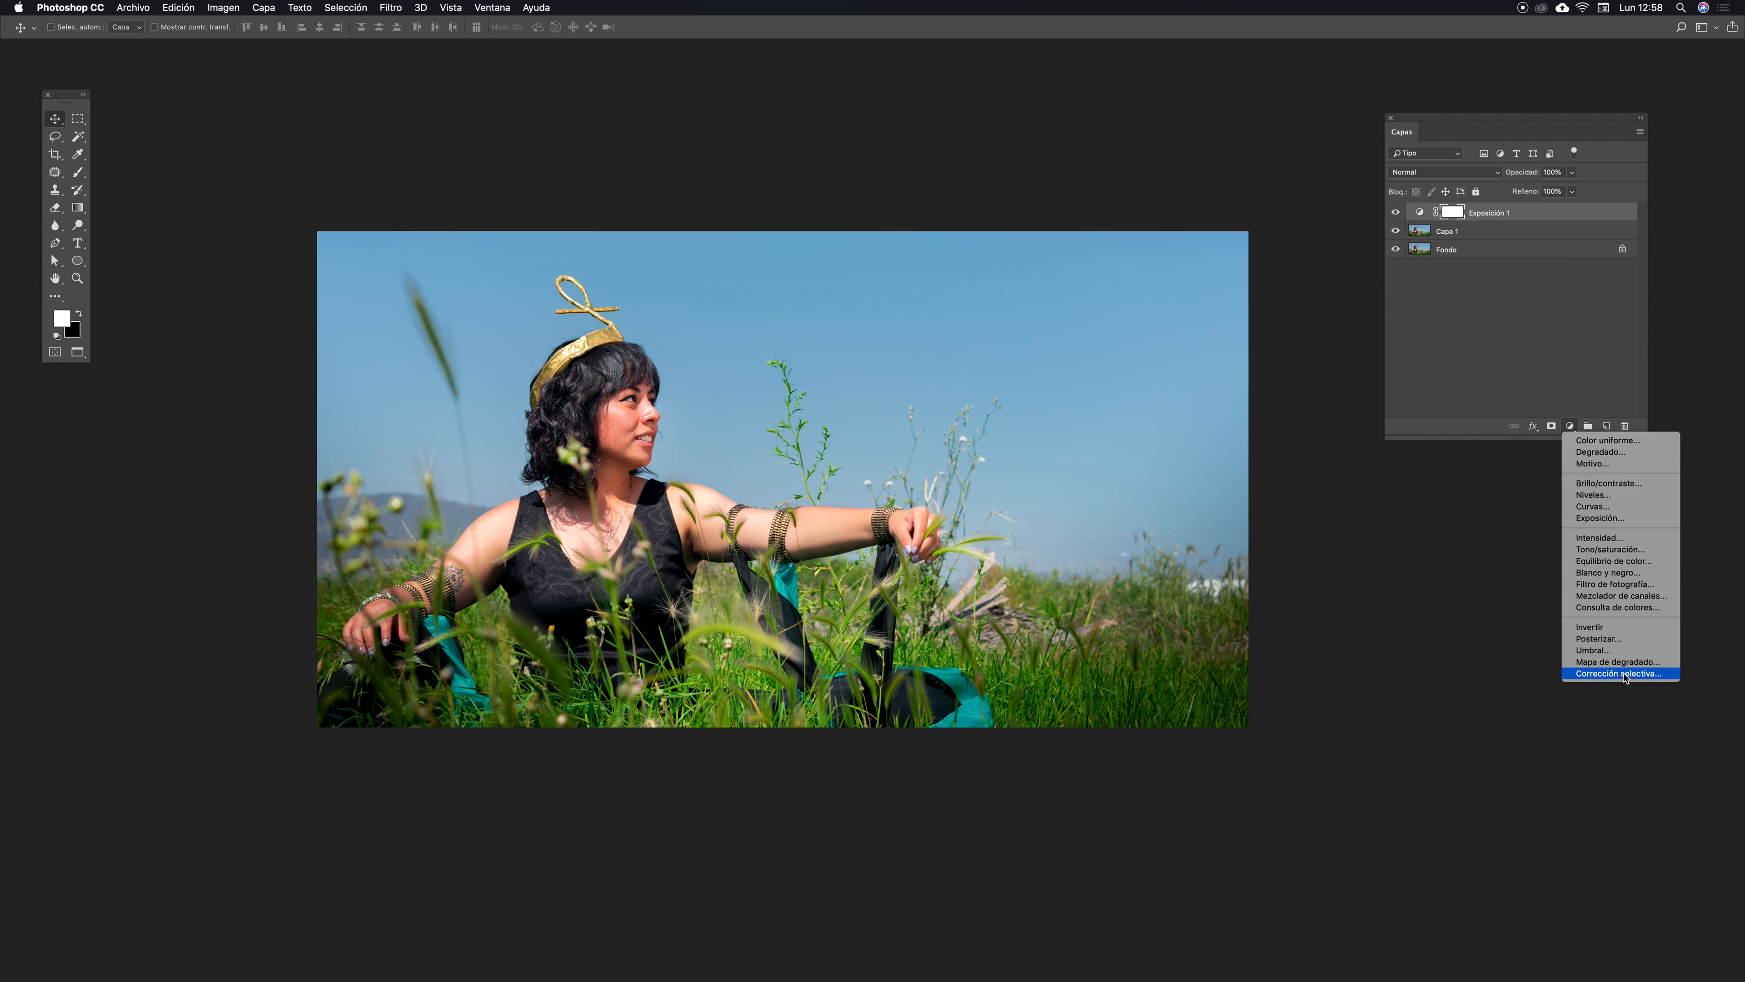
click(1648, 674)
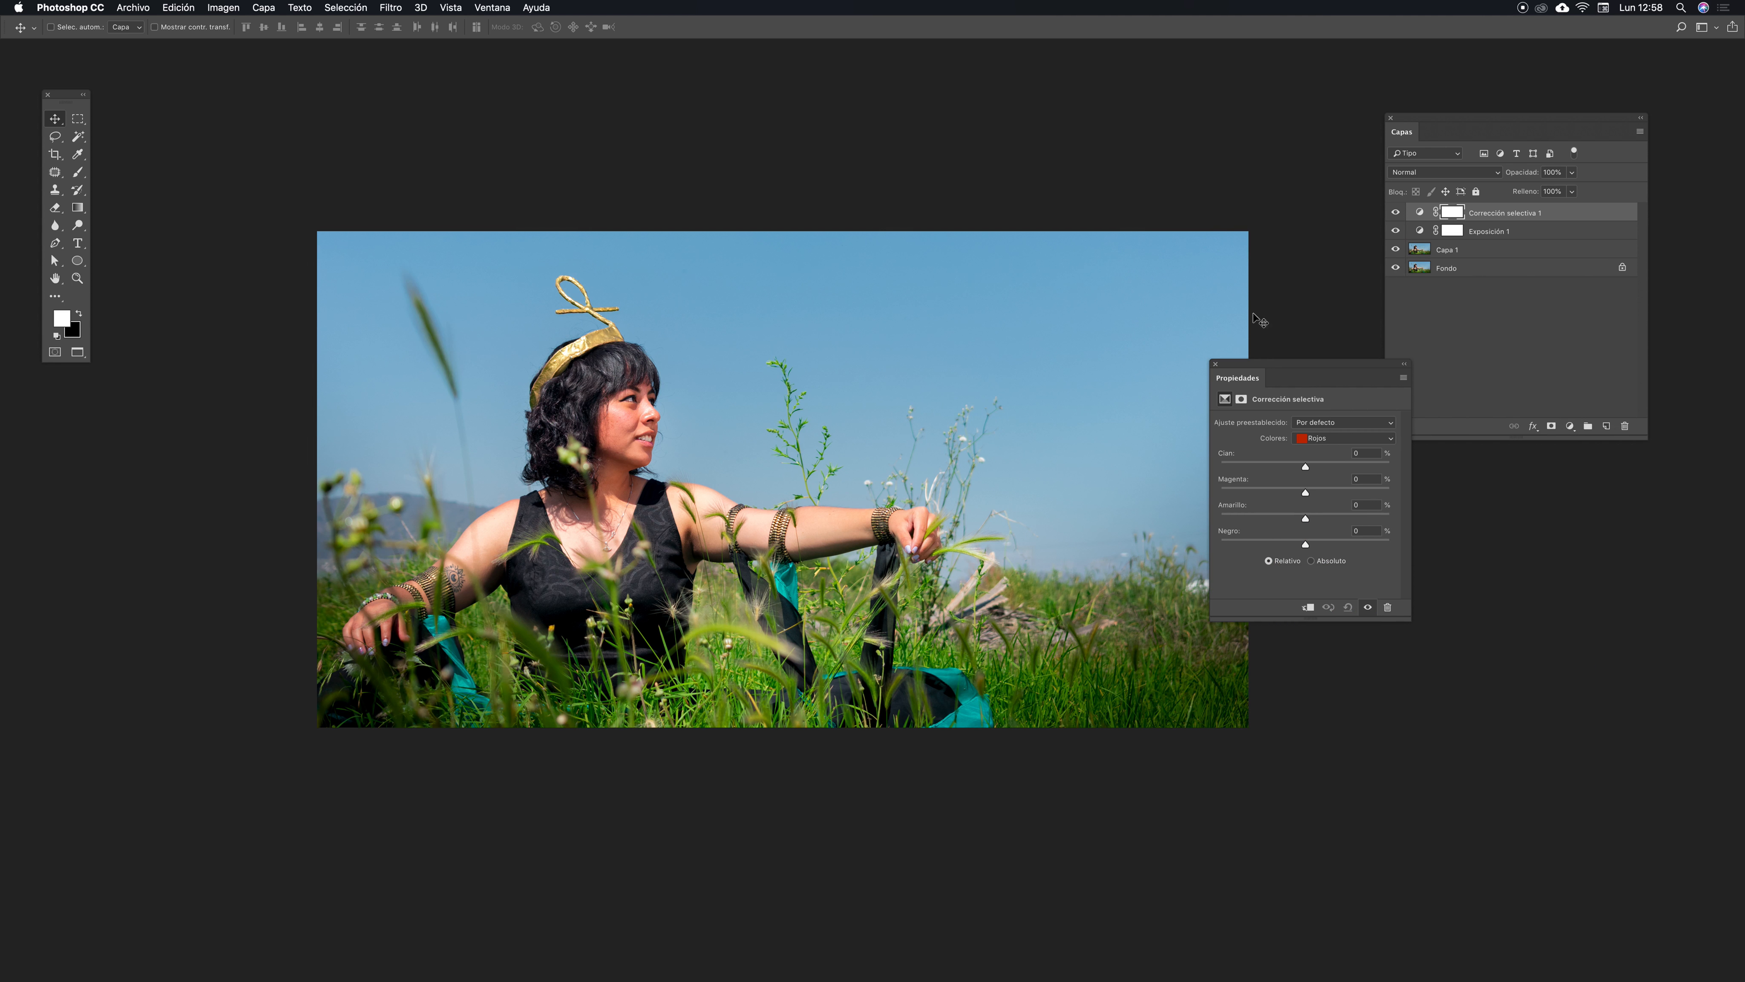
drag(1263, 367, 1117, 192)
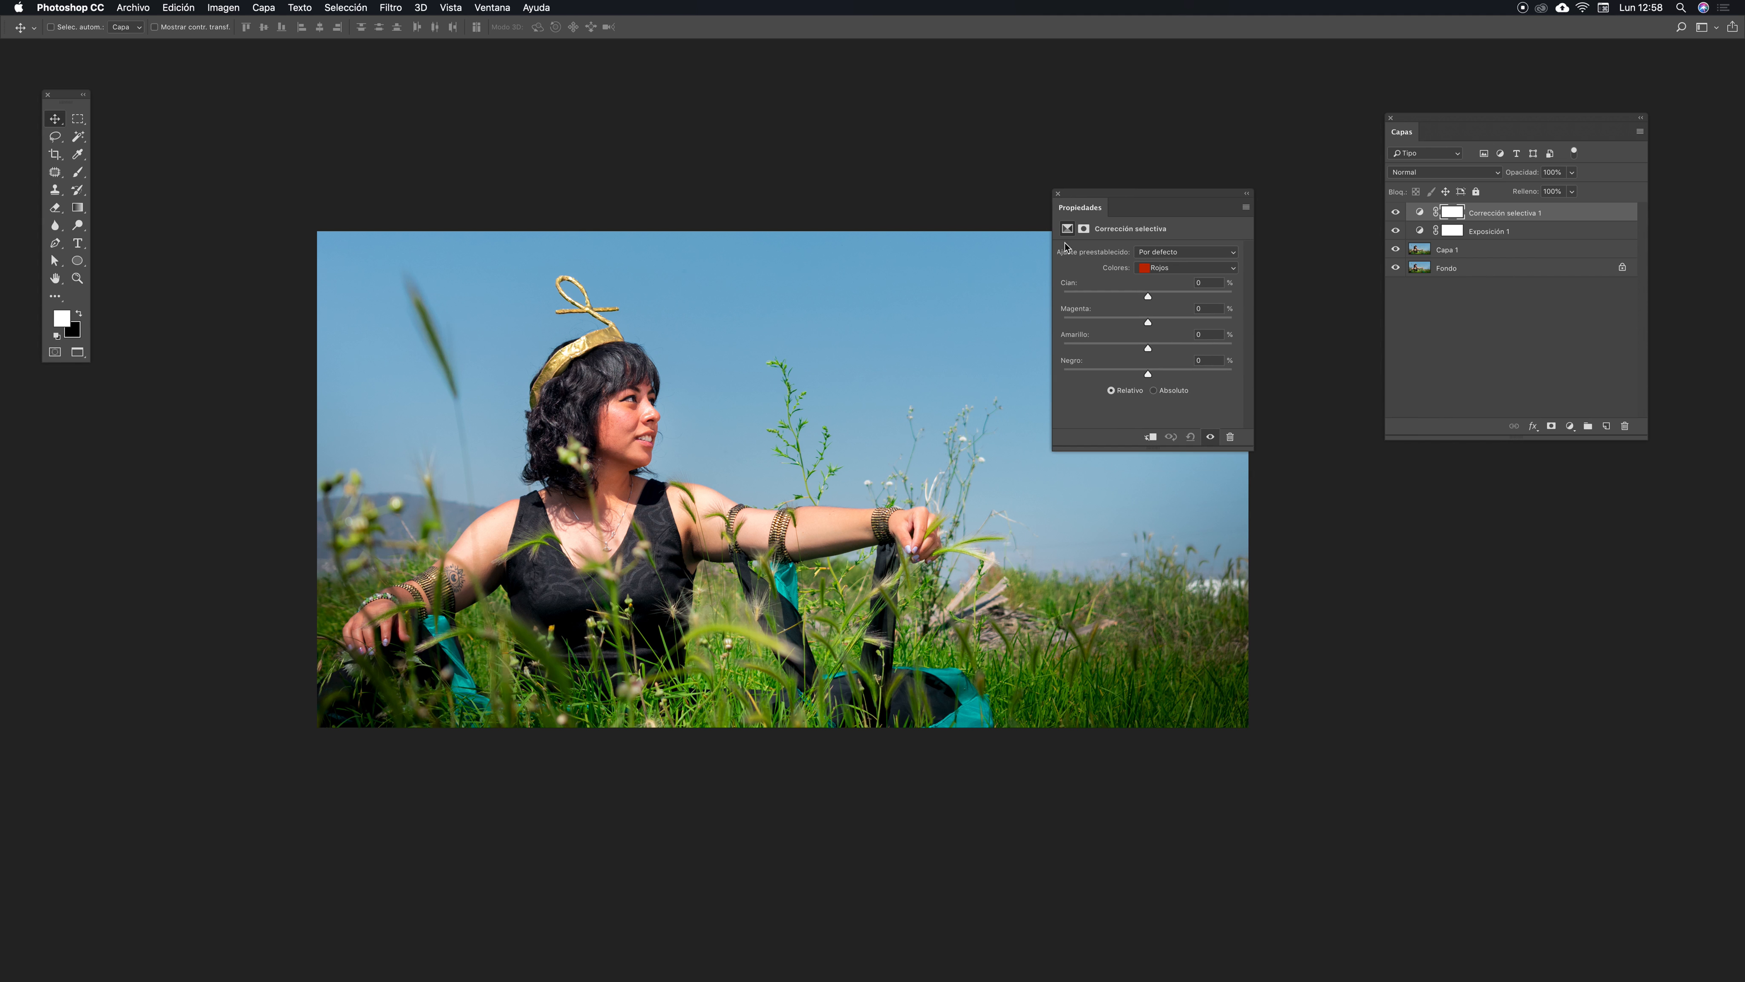
click(1230, 268)
key(super+plus)
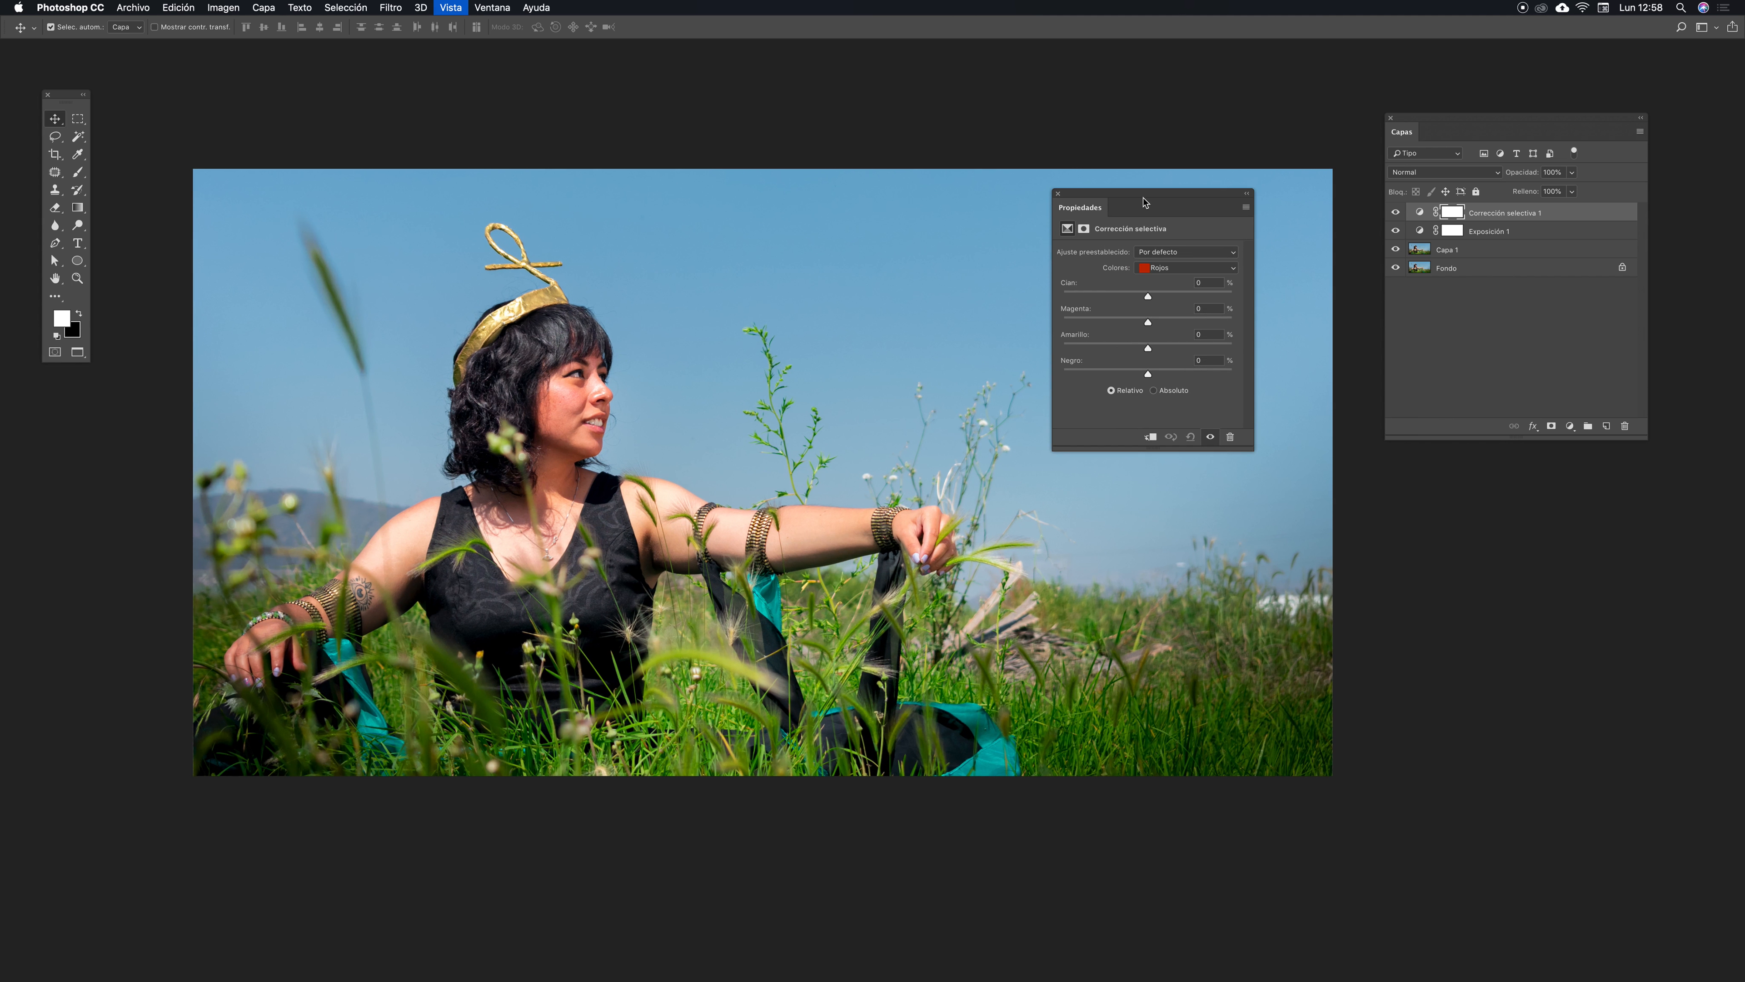
key(super+plus)
drag(557, 417, 936, 417)
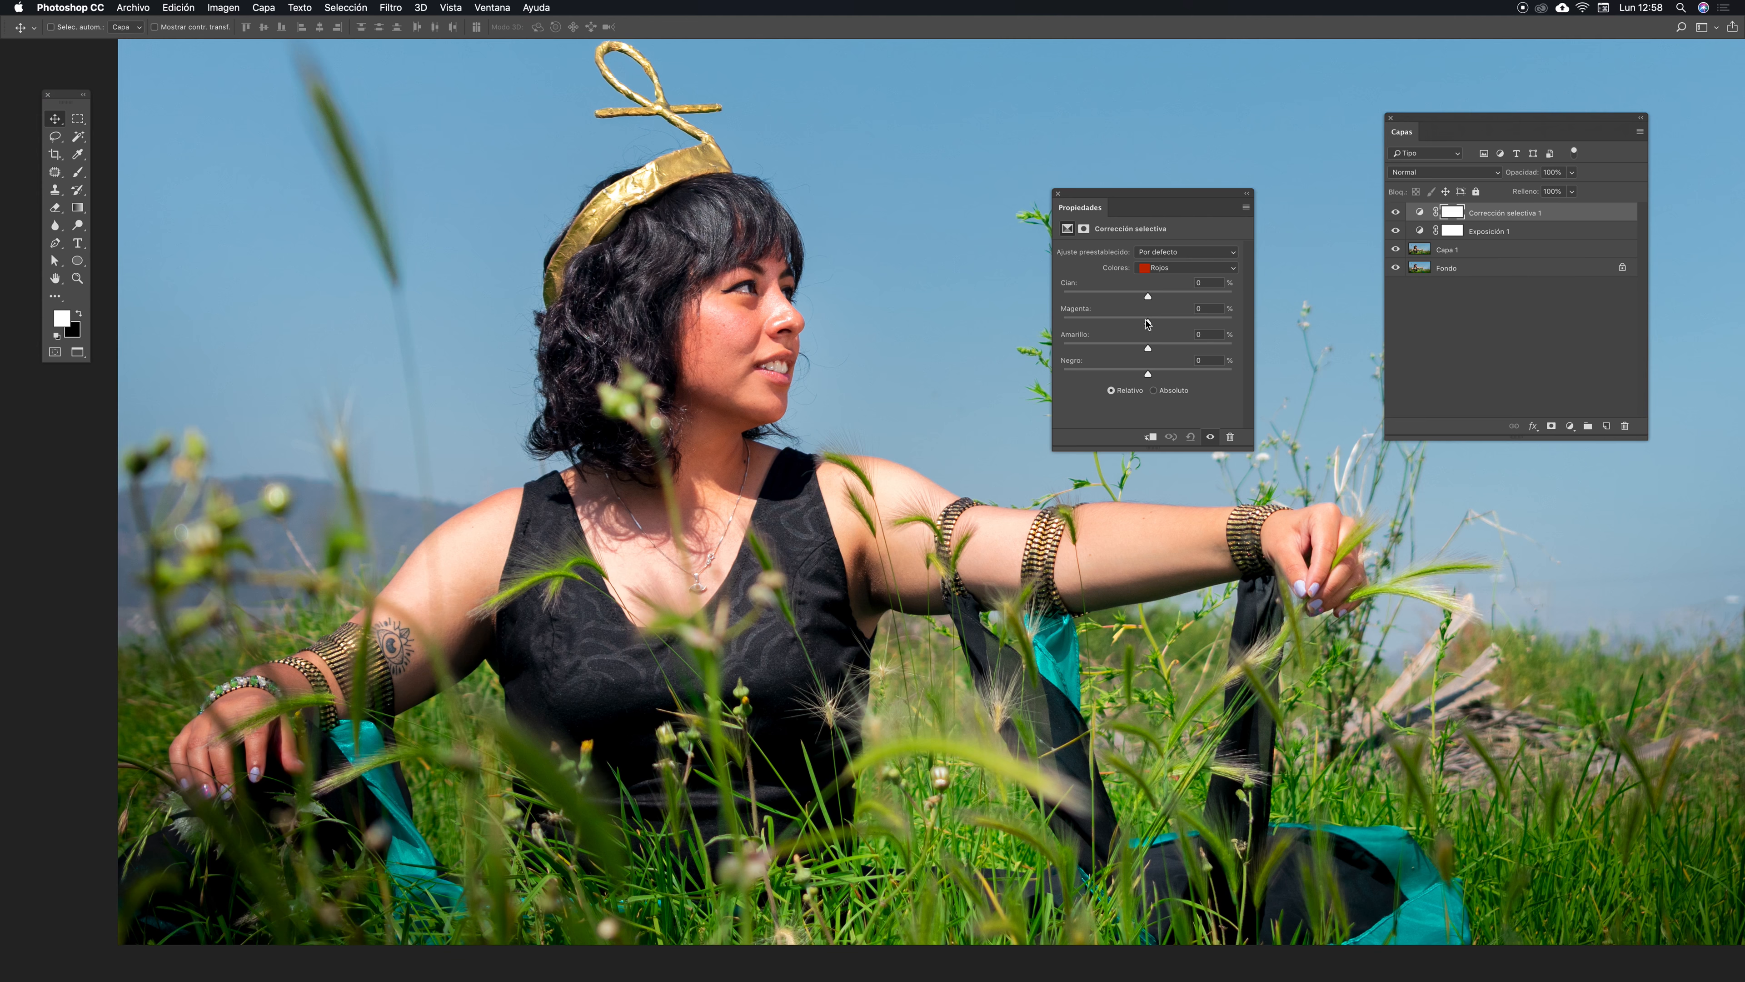
- In the Selective Color layer, set the Reds adjustment to Cyan +8 and Magenta -13
drag(1148, 324, 1133, 325)
drag(1142, 321, 1146, 324)
drag(1142, 326, 1142, 326)
drag(1149, 296, 1160, 291)
key(super+minus)
key(super+minus)
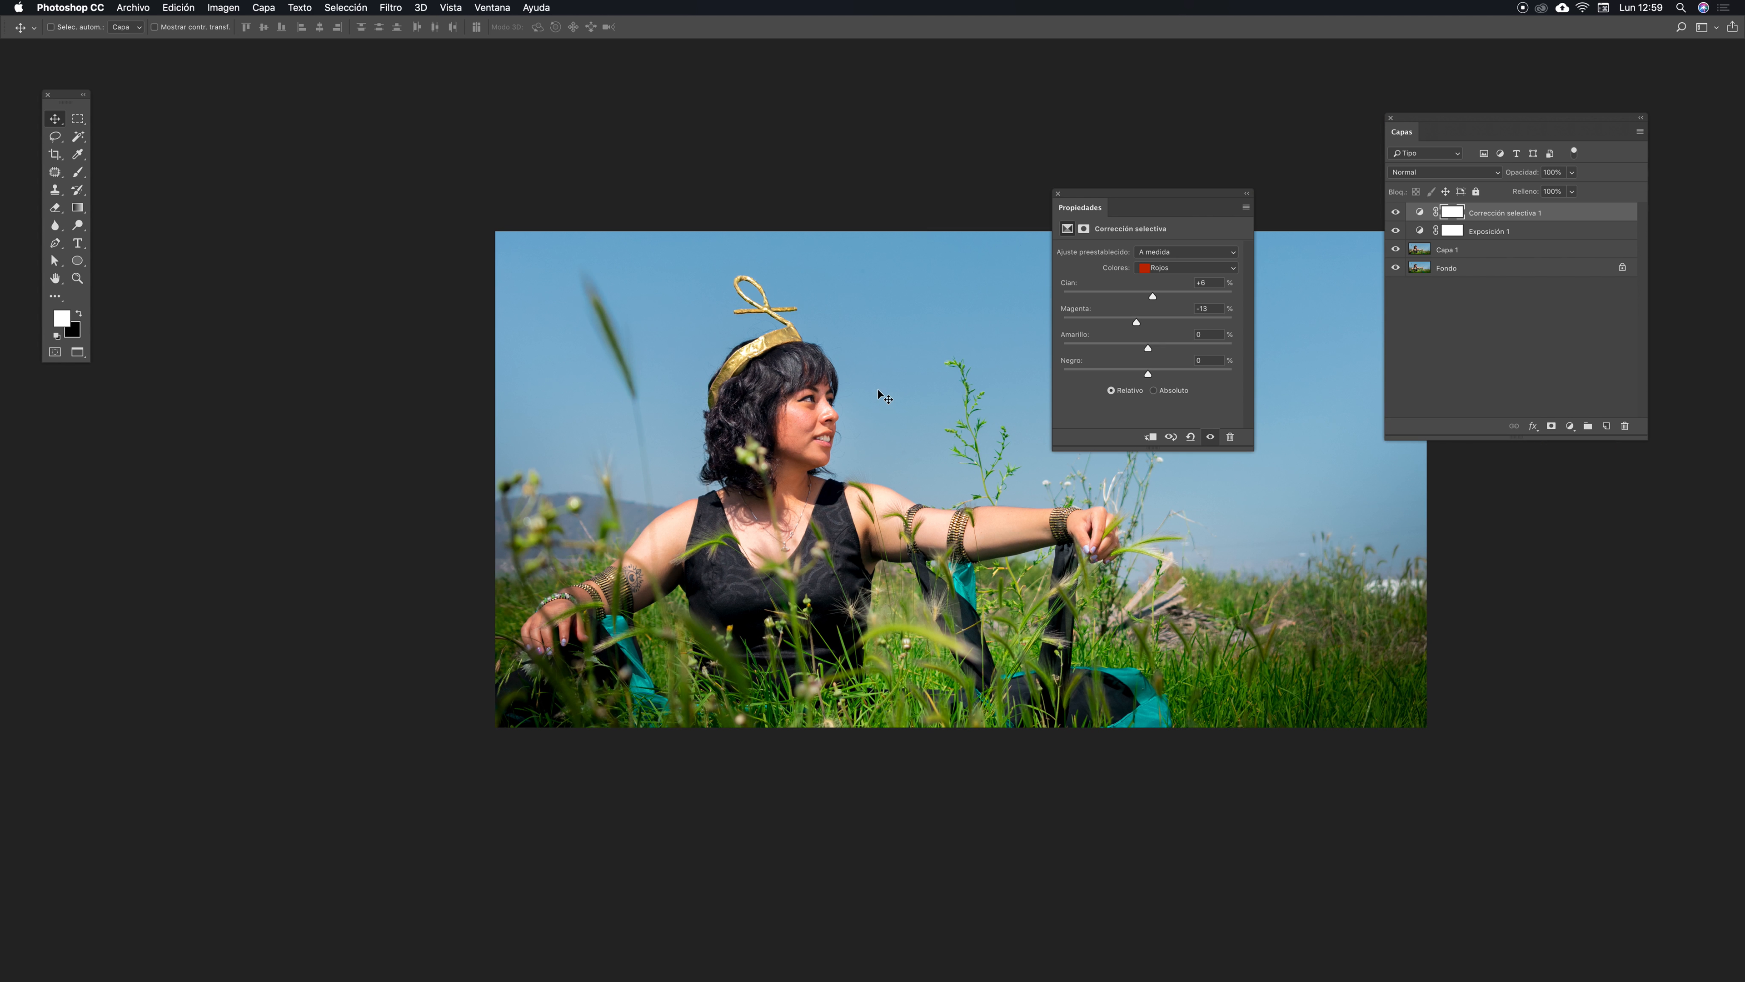
- Switch the Selective Color adjustment to Greens and set Cyan to -26 and Yellow to +37
click(1232, 273)
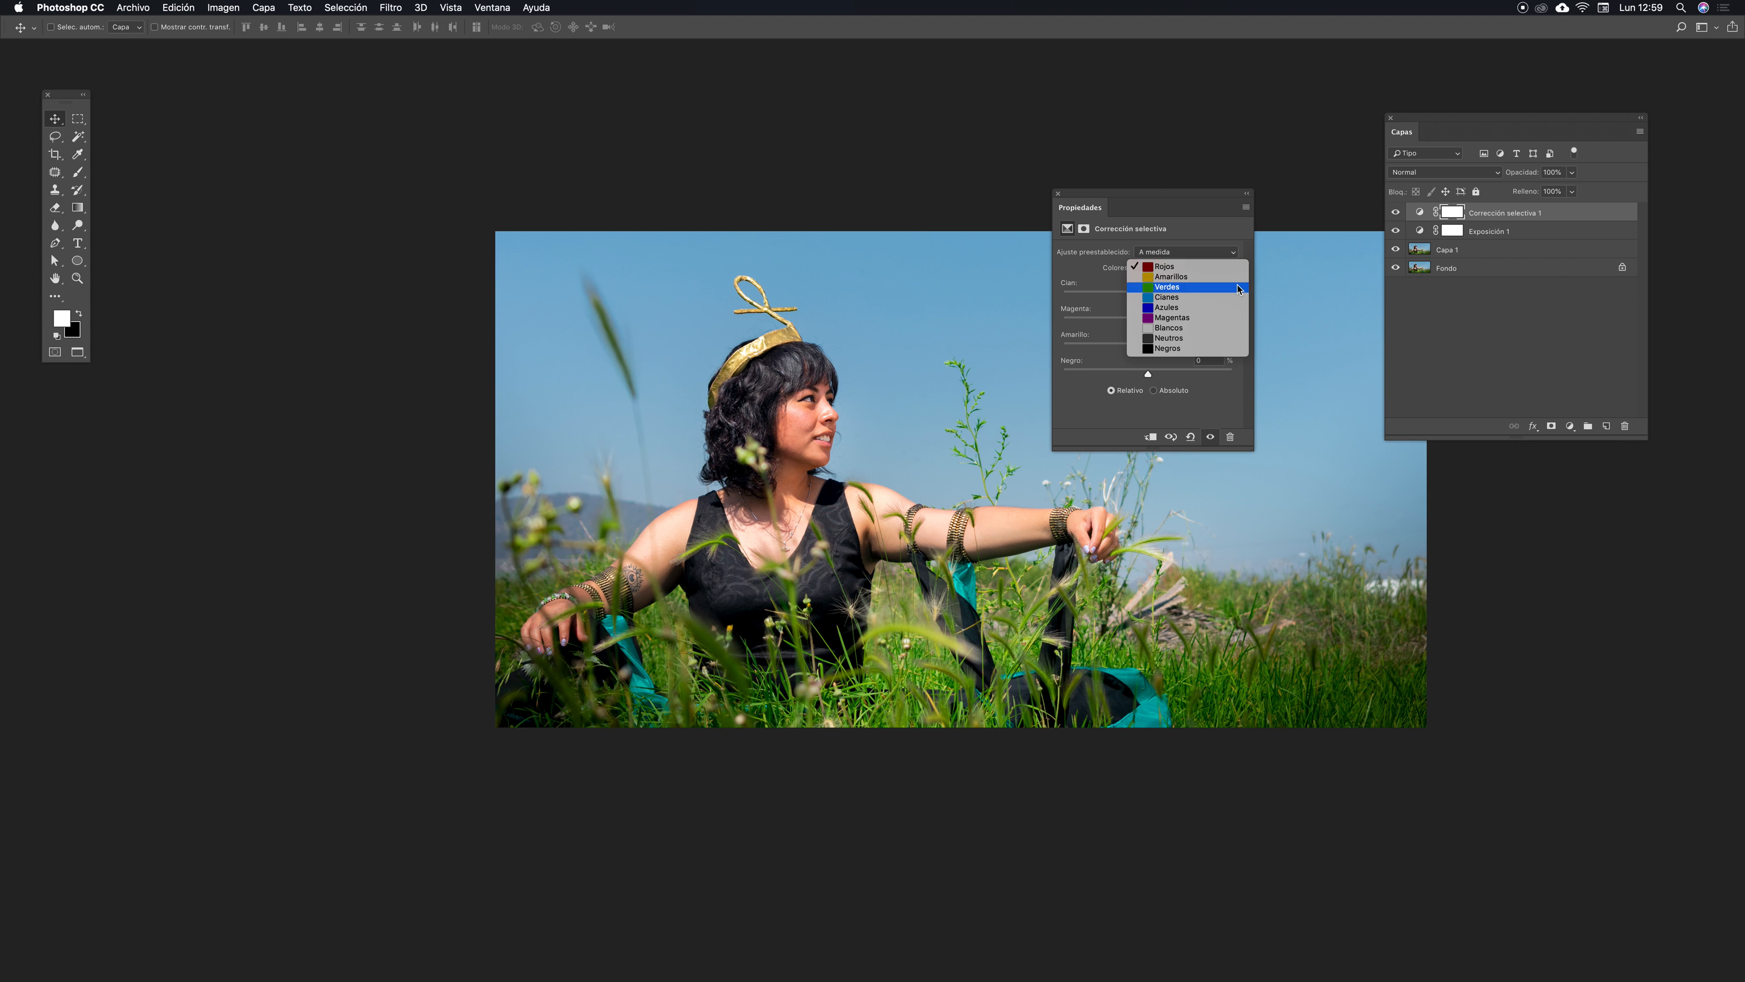
click(1191, 289)
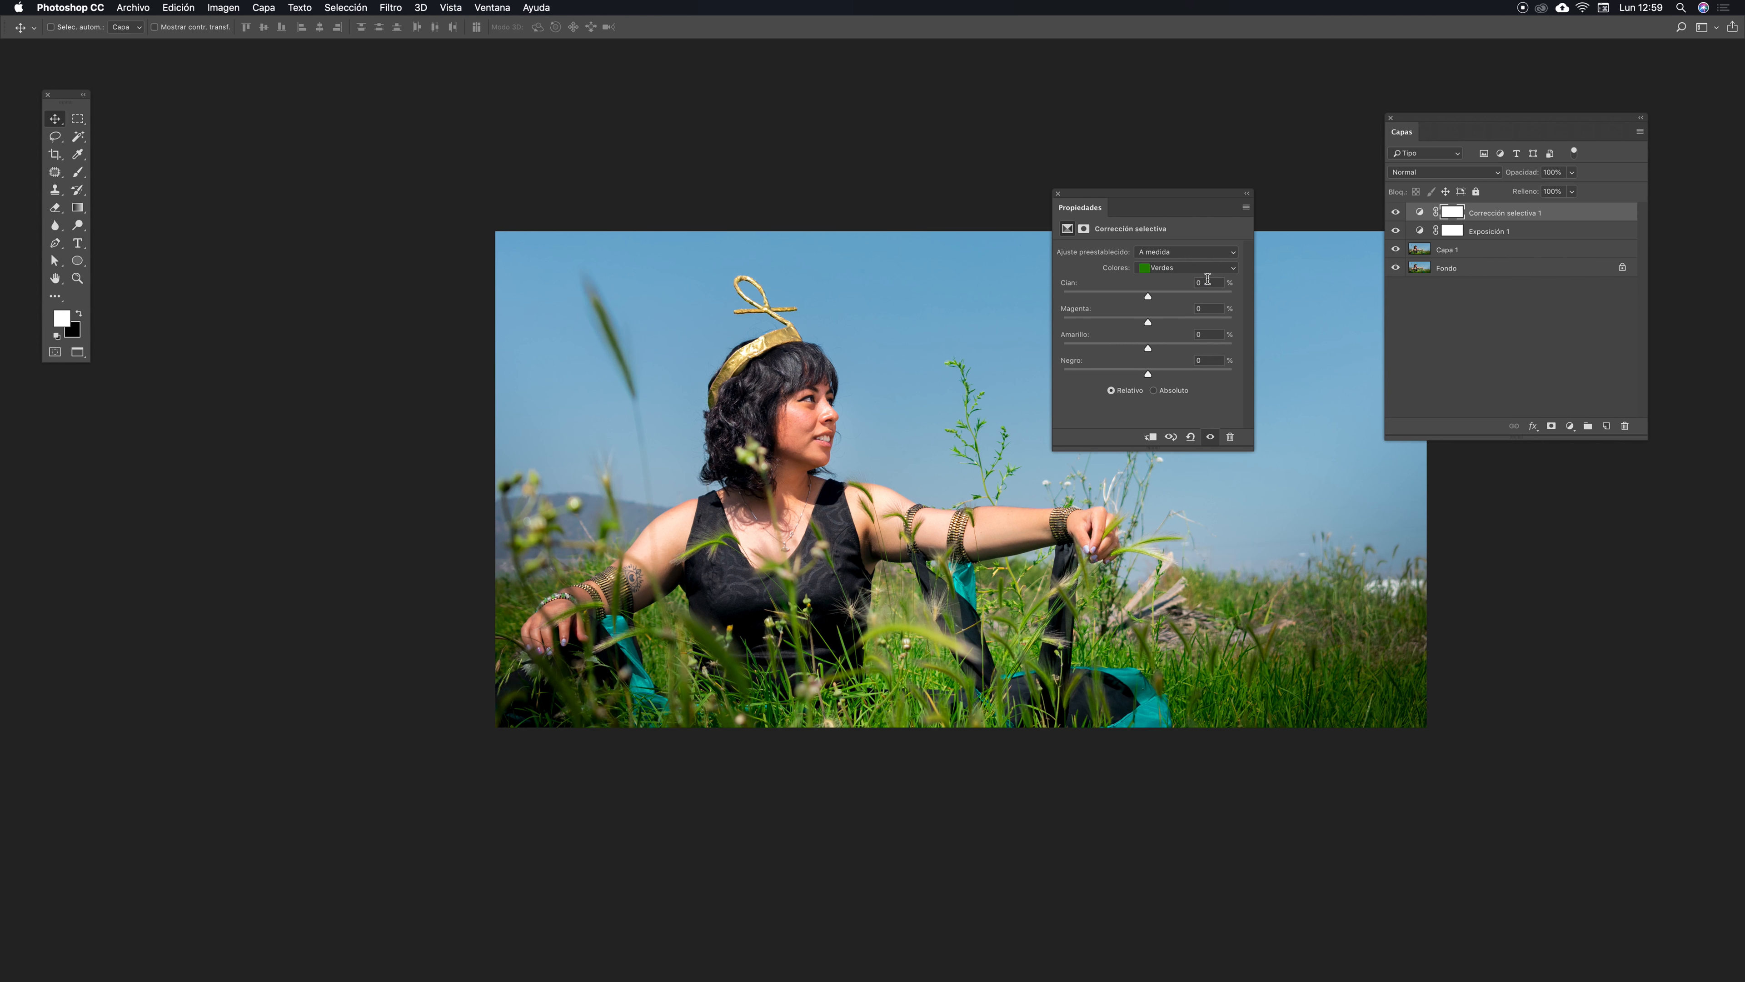
key(super+plus)
drag(833, 468, 662, 523)
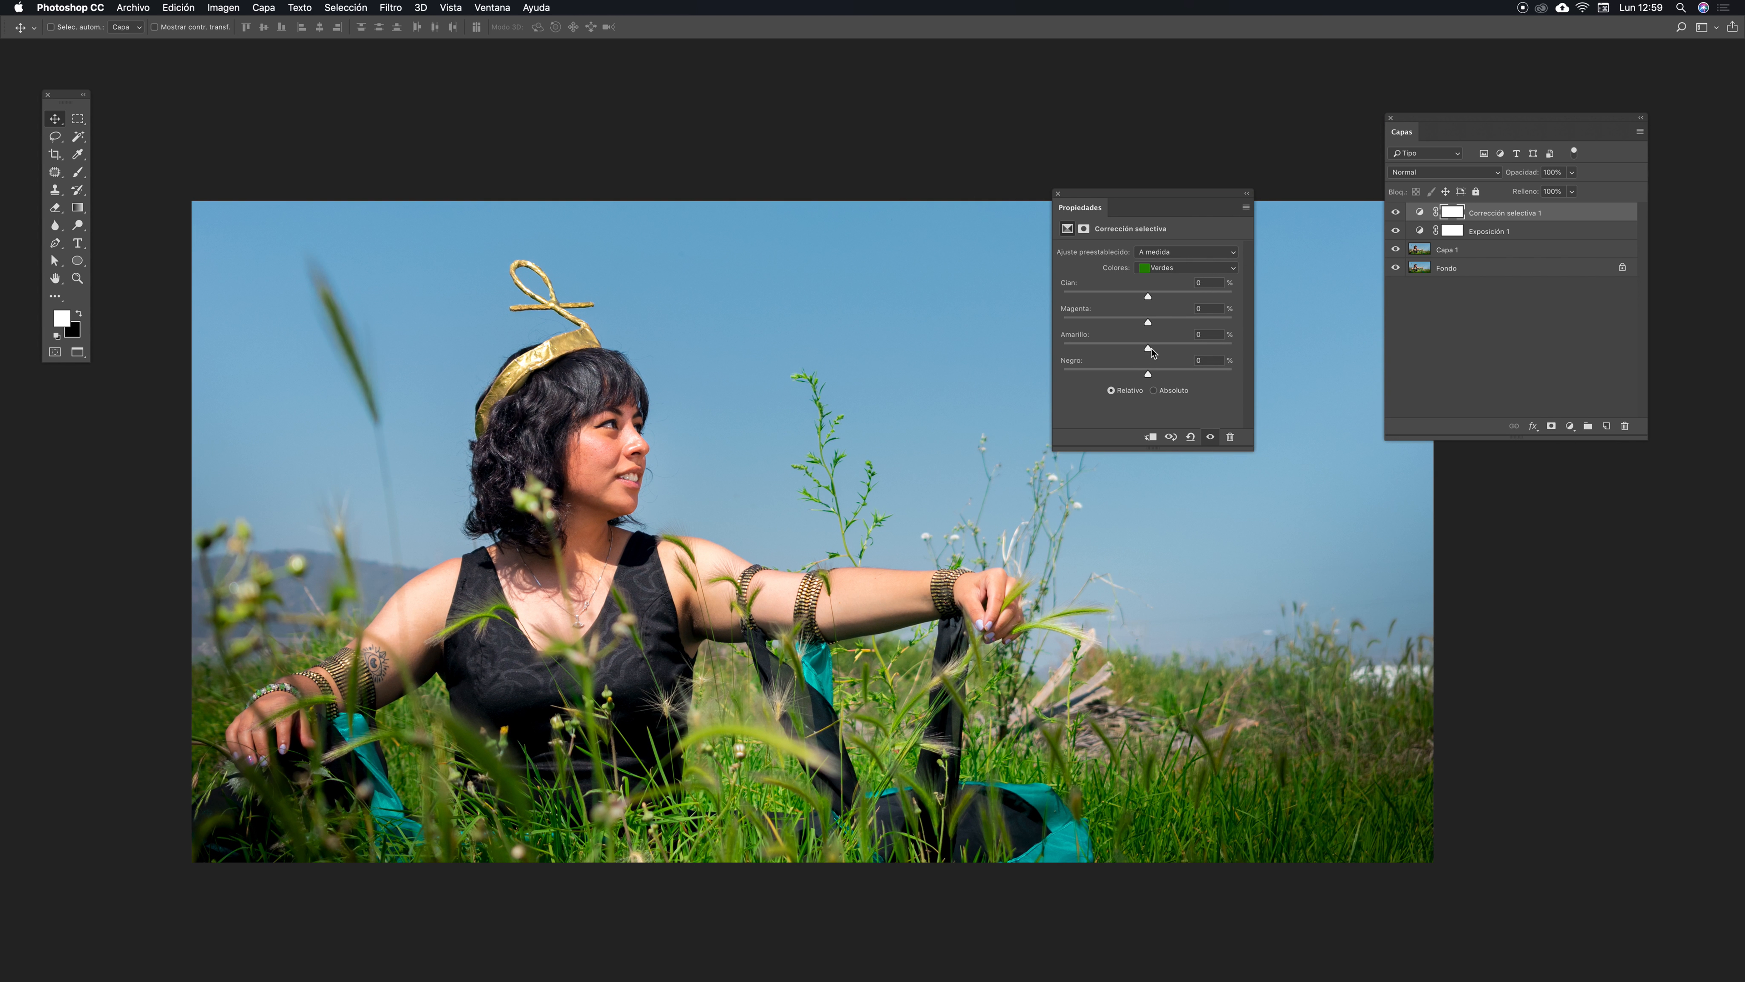
drag(1150, 352, 1179, 346)
drag(1148, 299, 1131, 302)
scroll(763, 636, down, 5)
scroll(763, 635, right, 5)
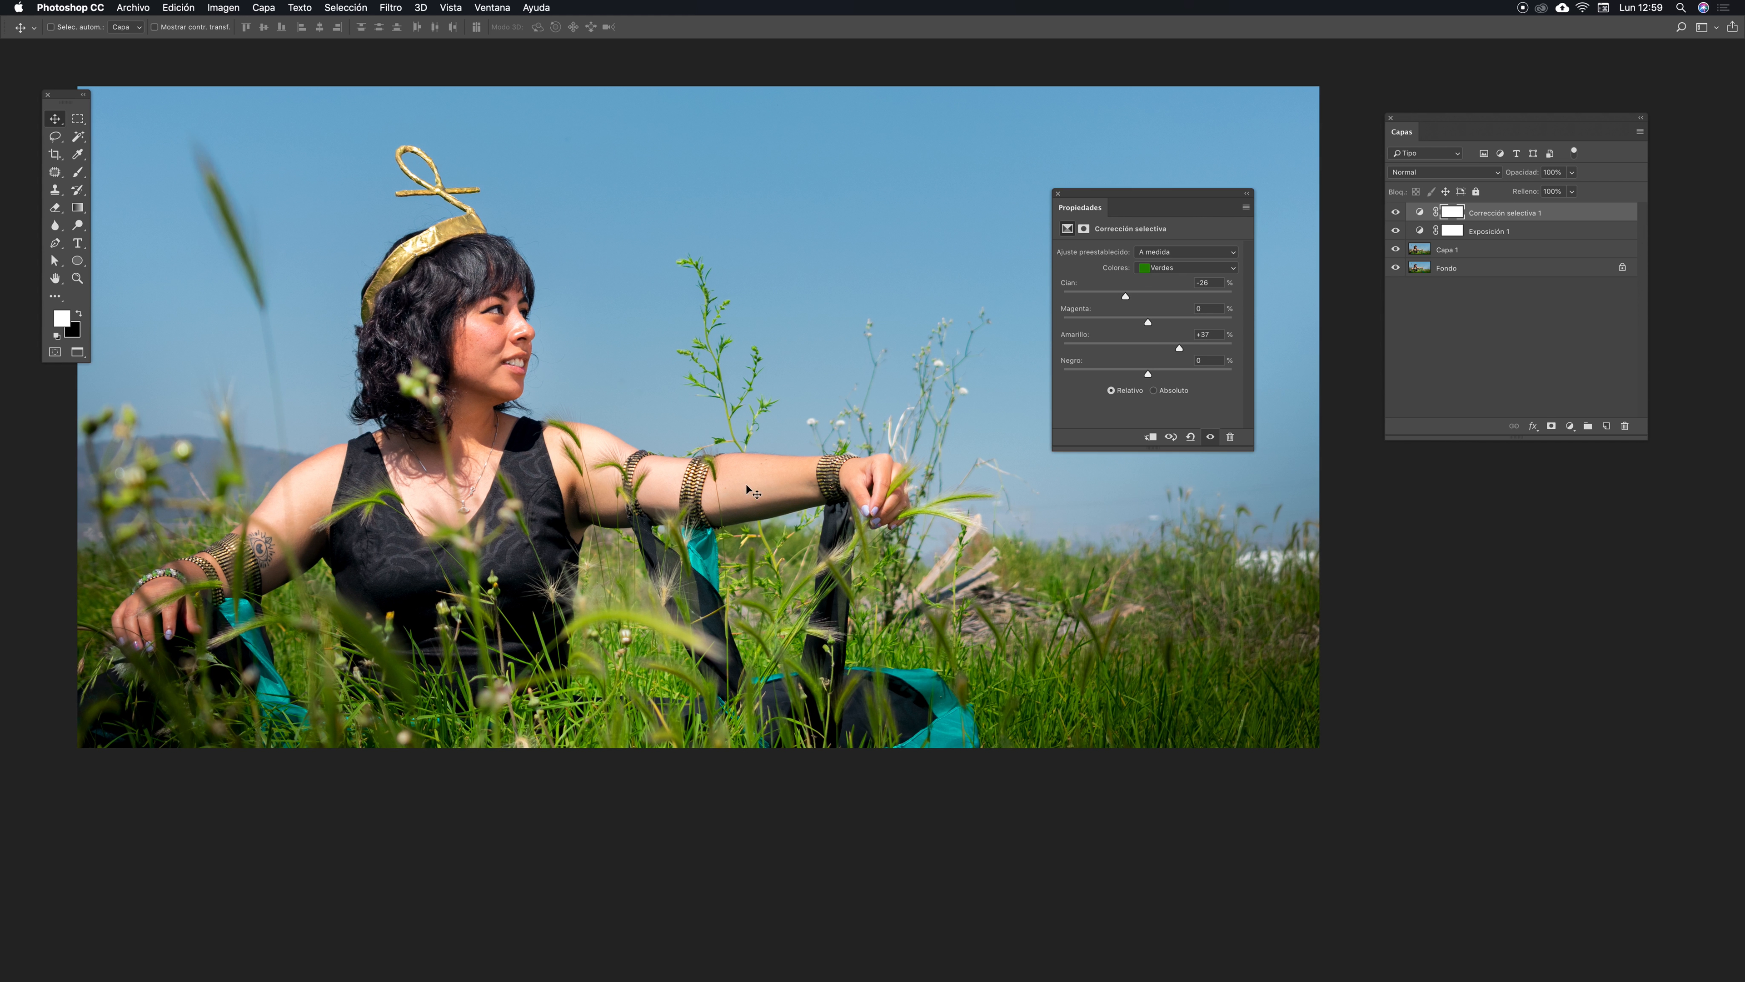
scroll(828, 452, up, 2)
scroll(828, 452, left, 3)
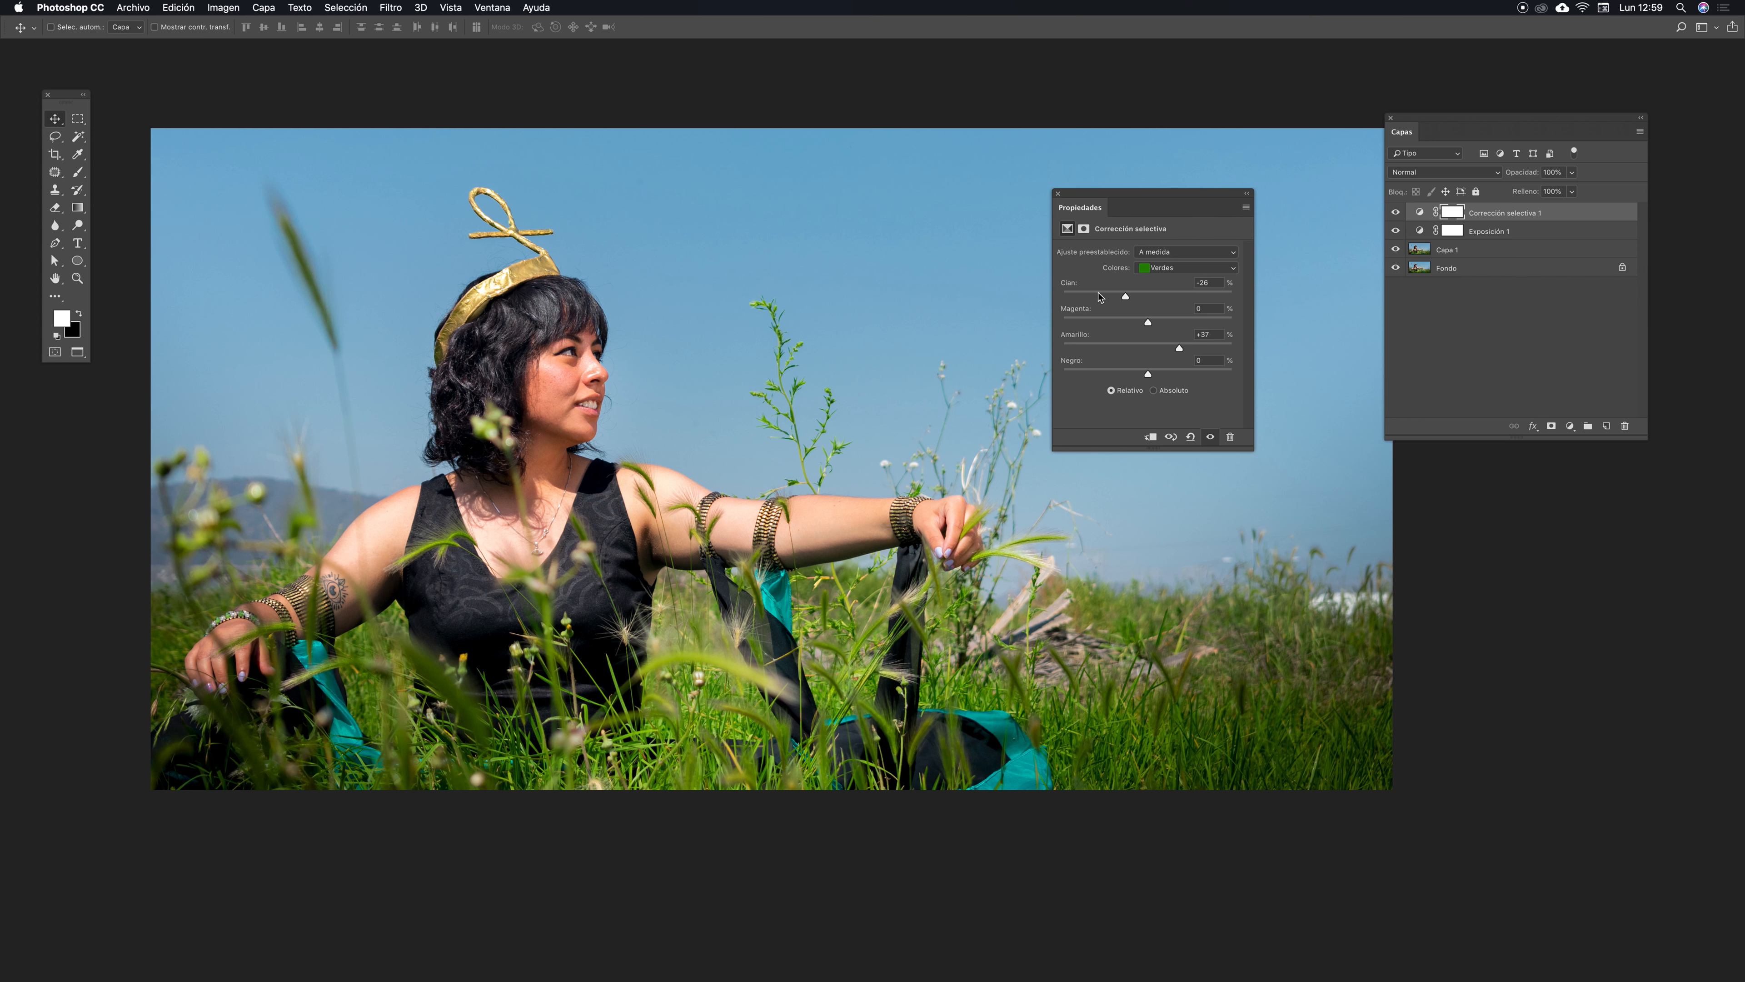
- Fine-tune the Greens Cyan and Yellow sliders, then close the Properties panel
click(1079, 295)
drag(1079, 296, 1090, 297)
drag(1180, 348, 1170, 348)
drag(1076, 200, 1122, 197)
click(1064, 192)
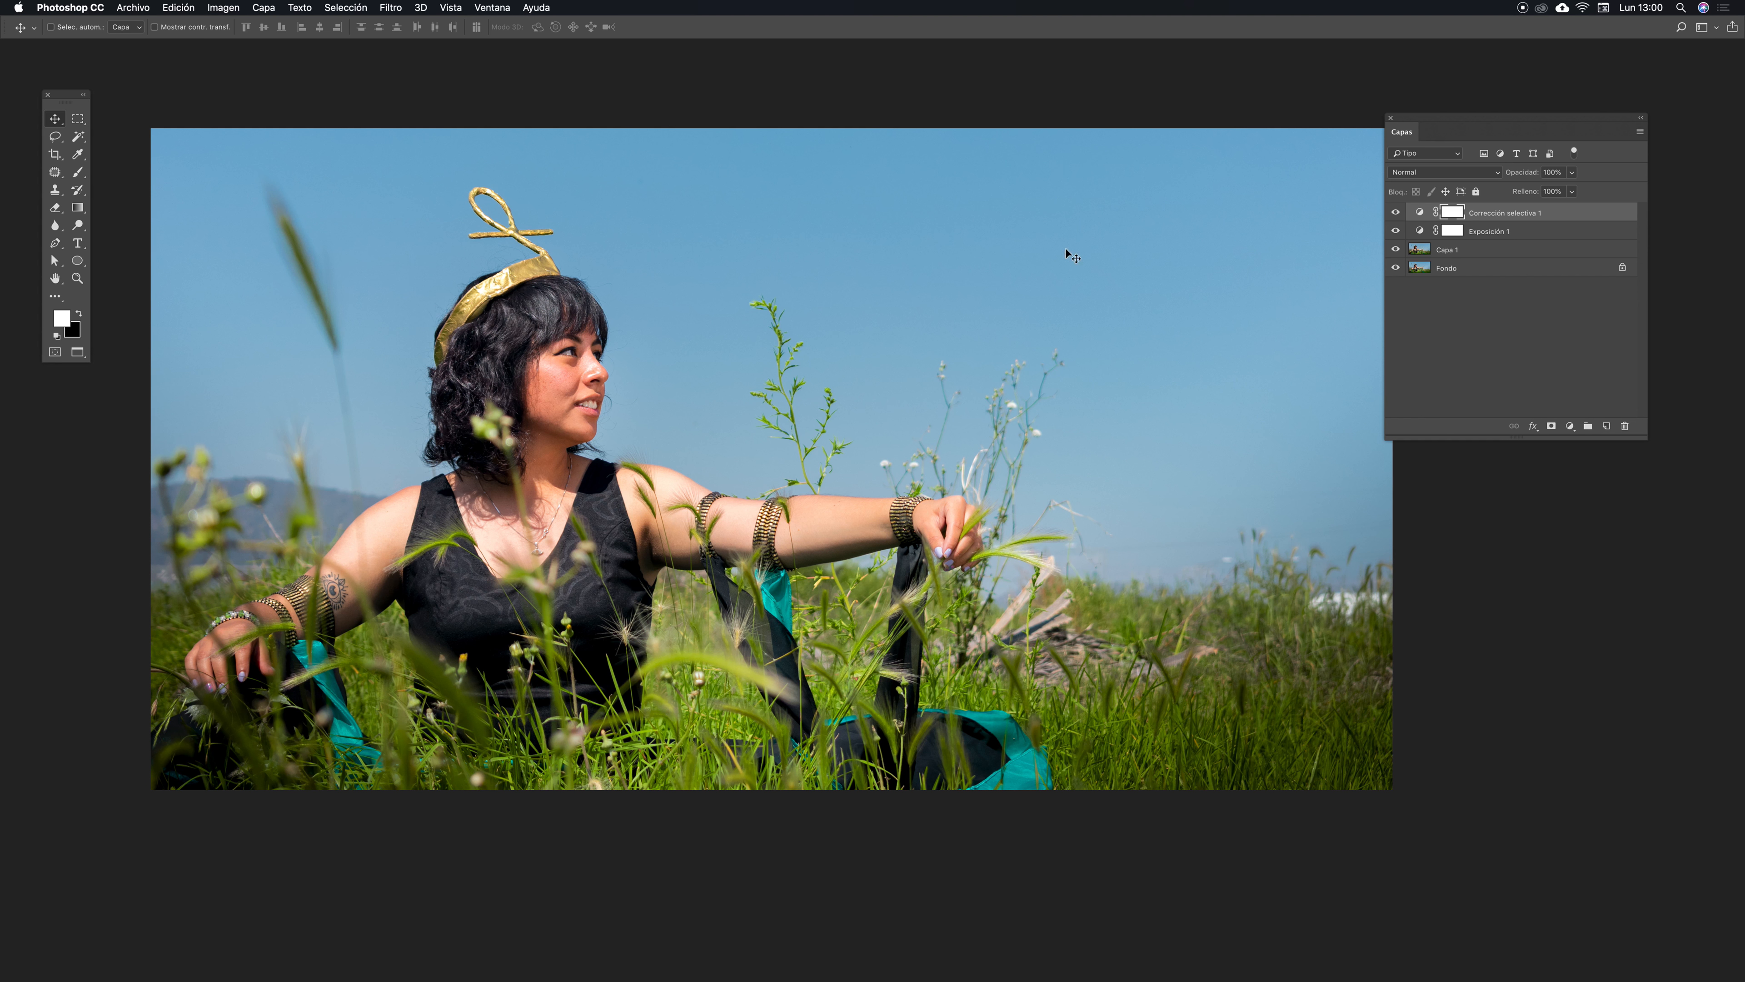
- Save the document
key(super+minus)
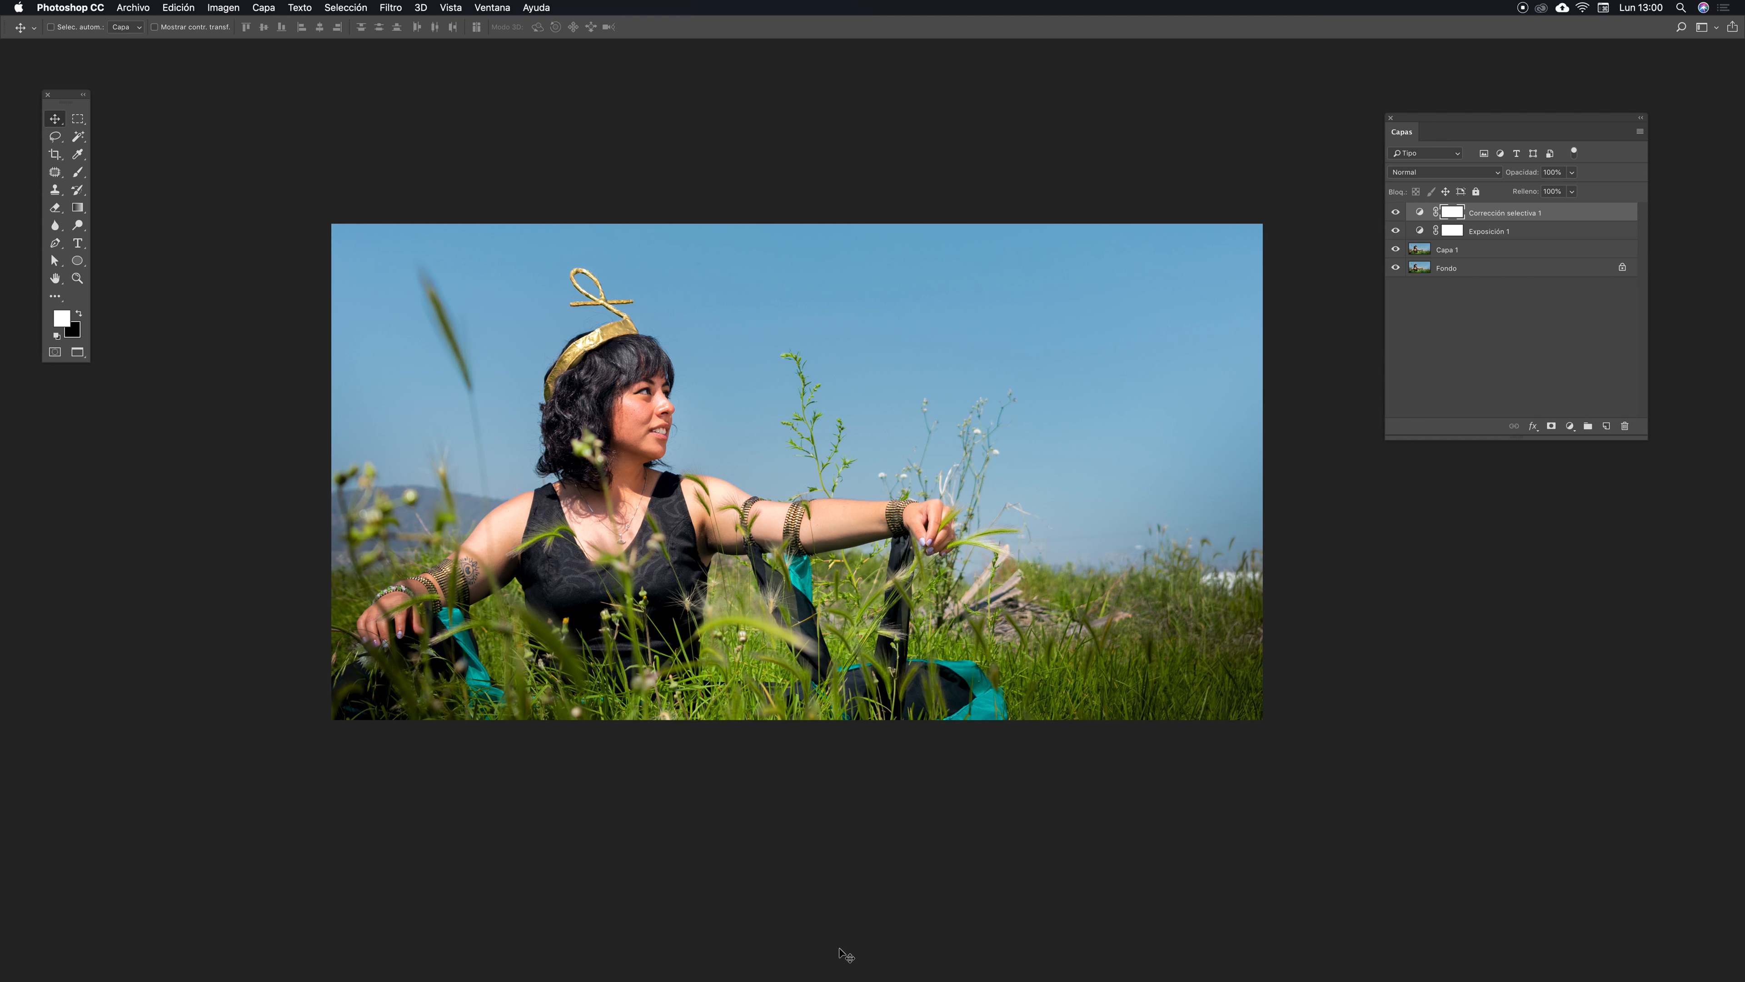
key(super+plus)
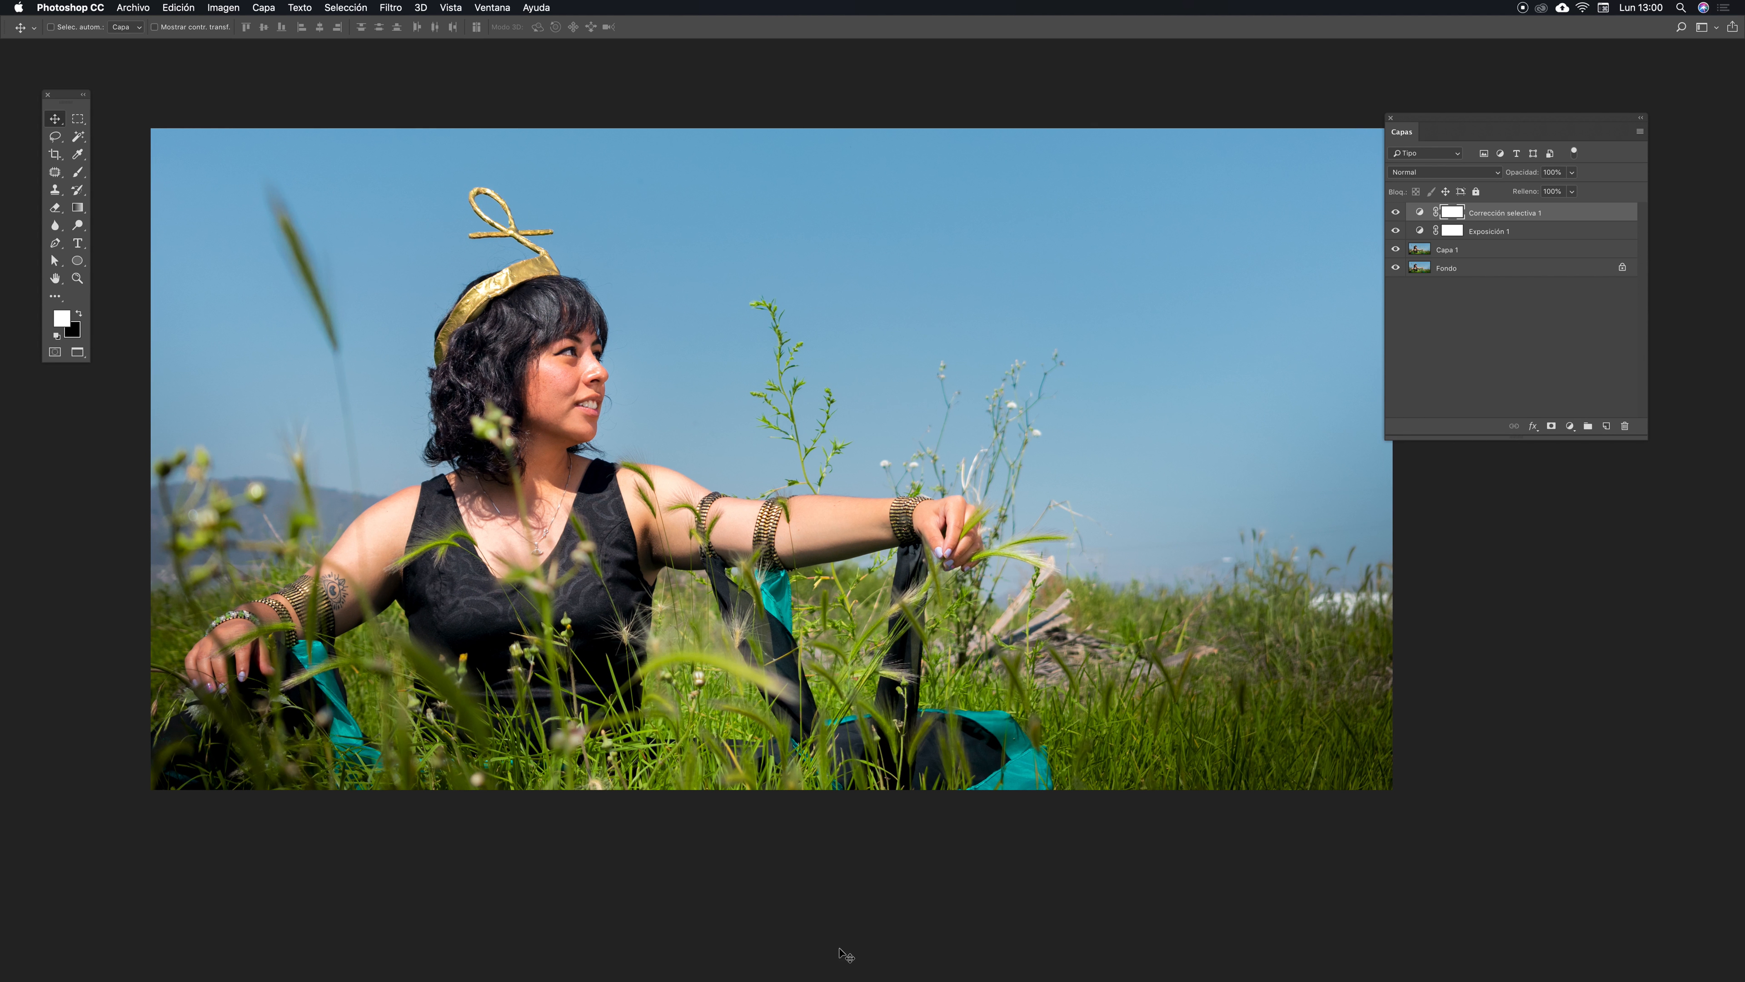
key(super+s)
- Select Capa 1 and patch a small distraction in the sky just above the horizon with the Patch tool
drag(1065, 403, 863, 363)
key(z)
drag(1036, 562, 1182, 492)
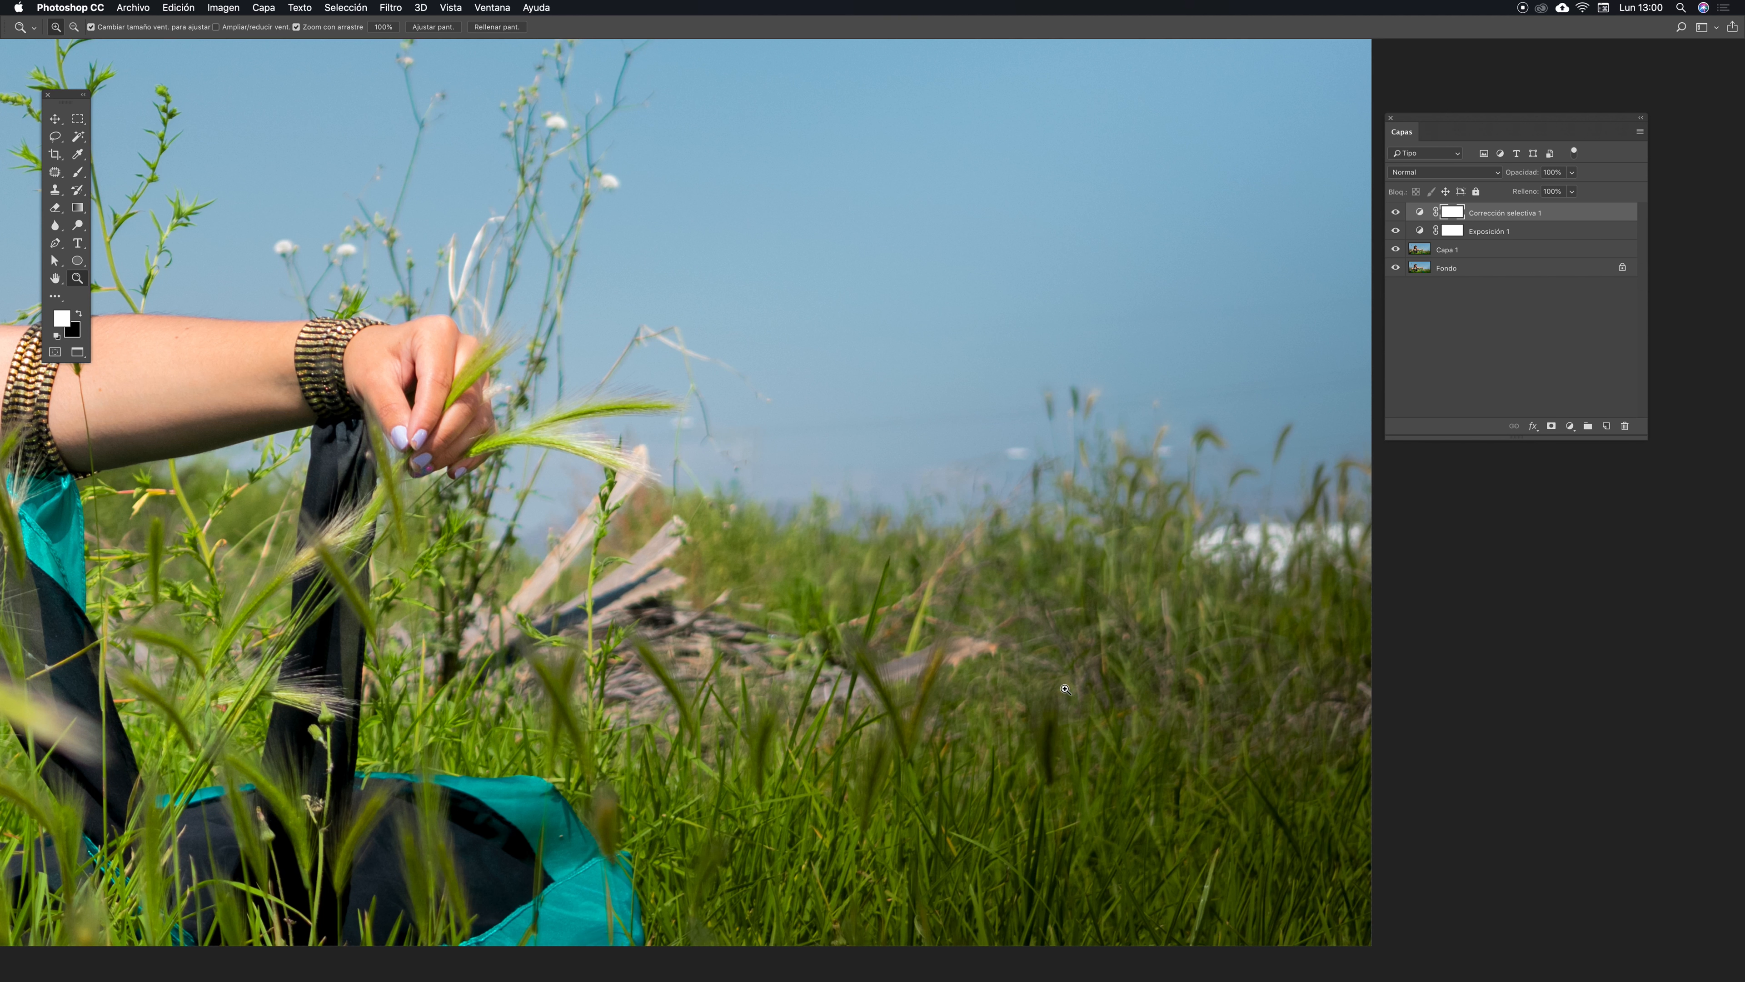
drag(820, 668, 719, 657)
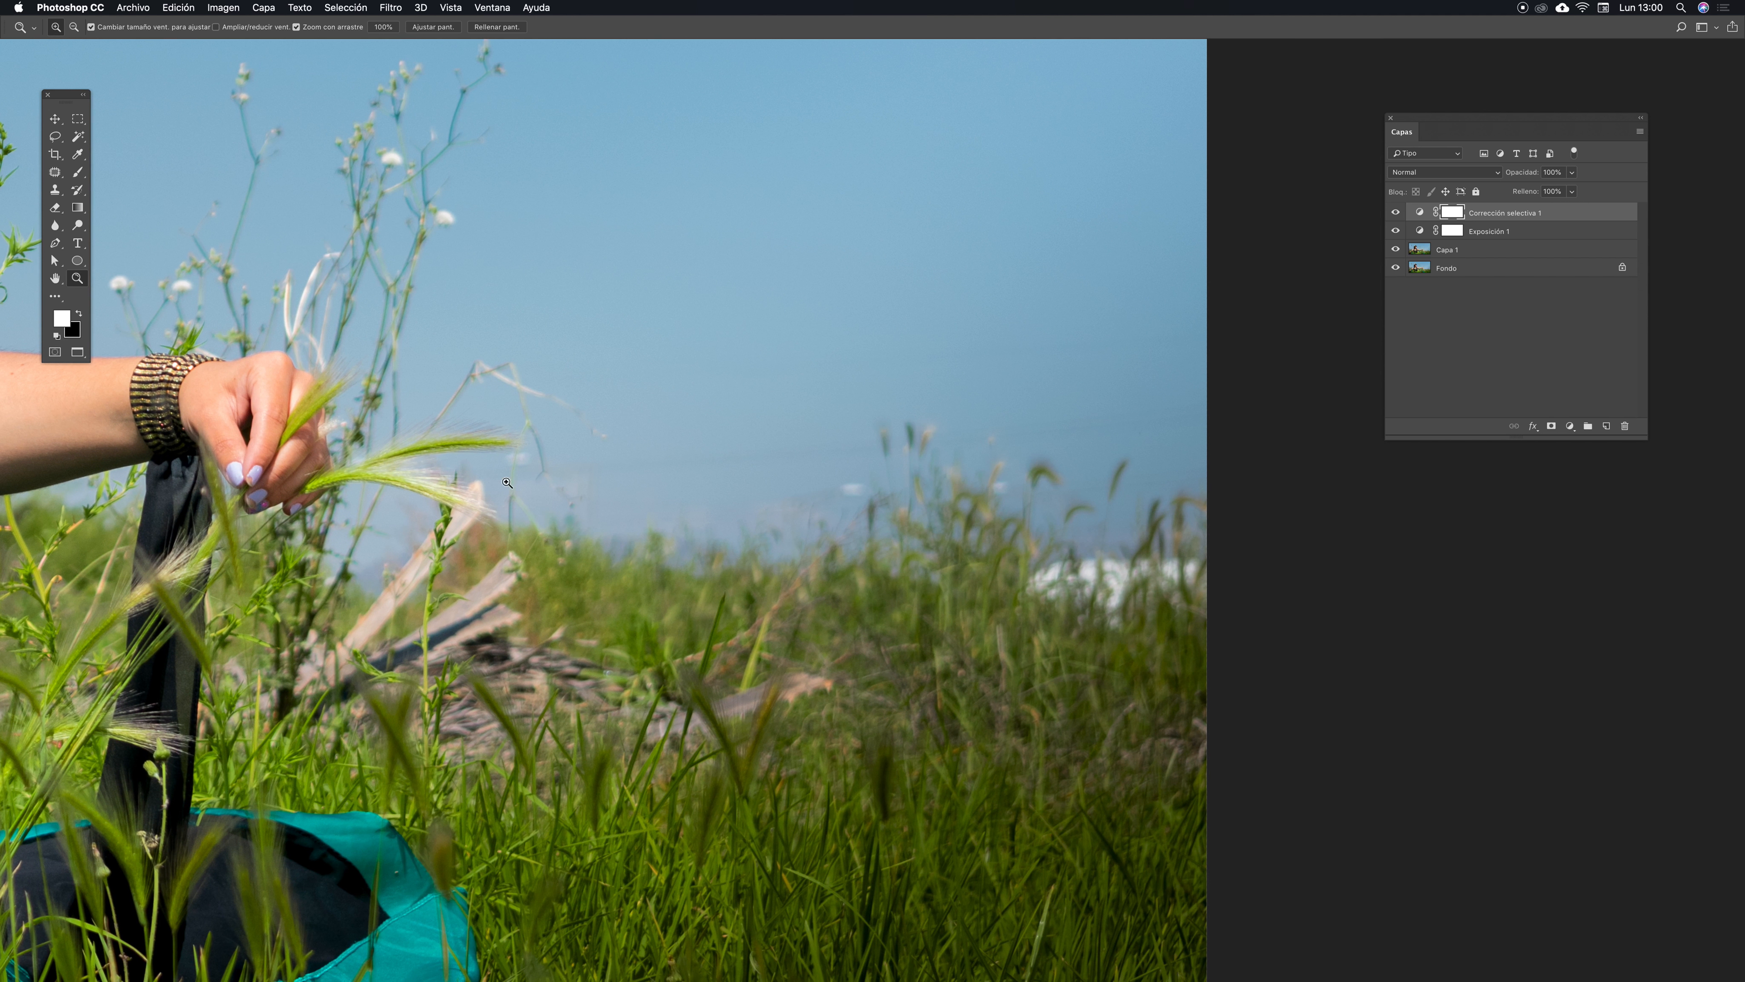
drag(789, 413, 832, 412)
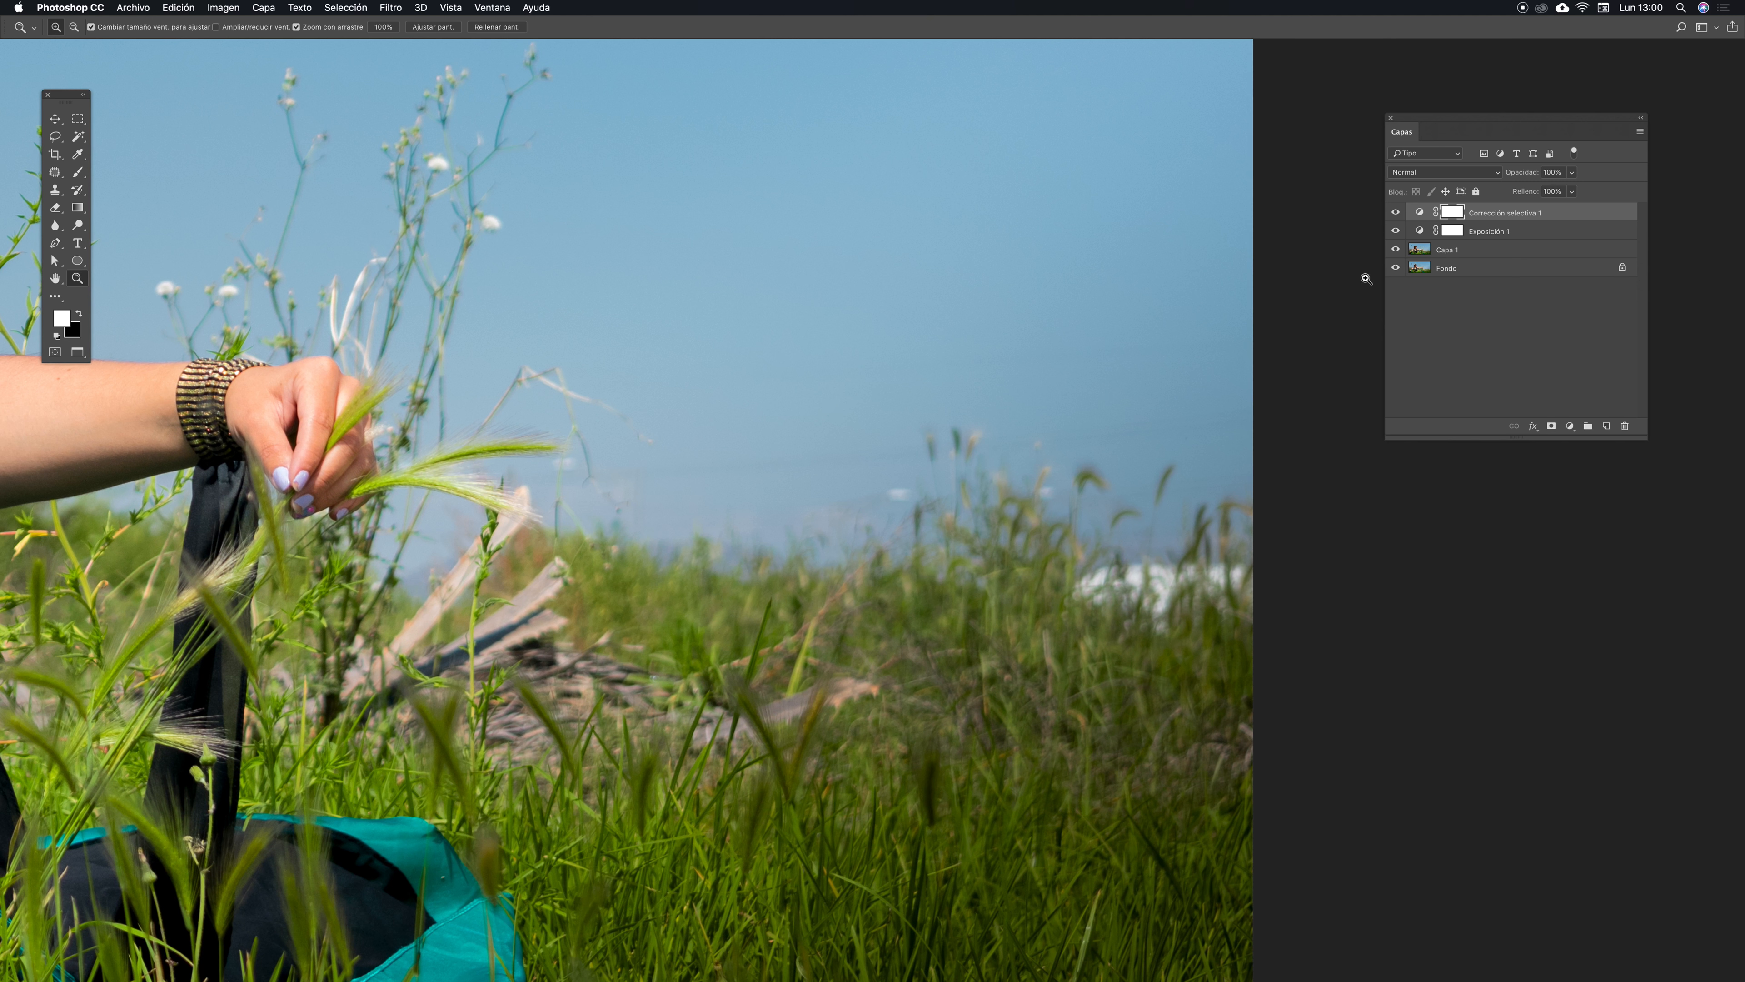
click(1420, 251)
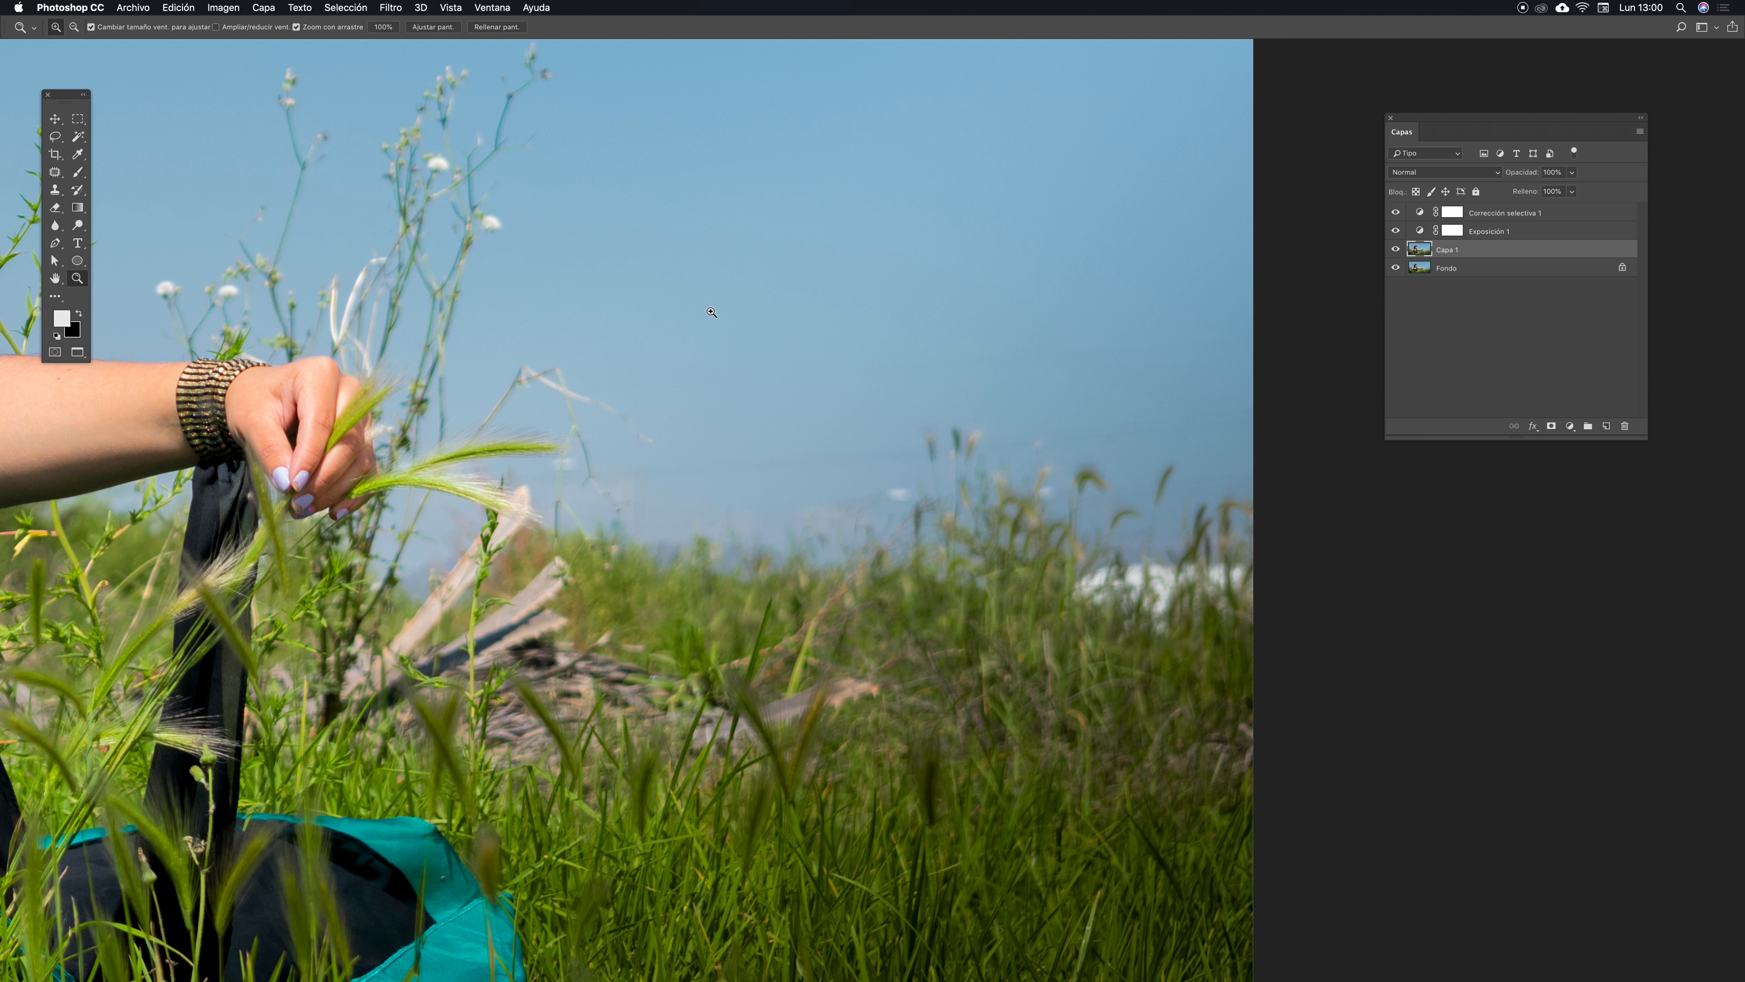
key(j)
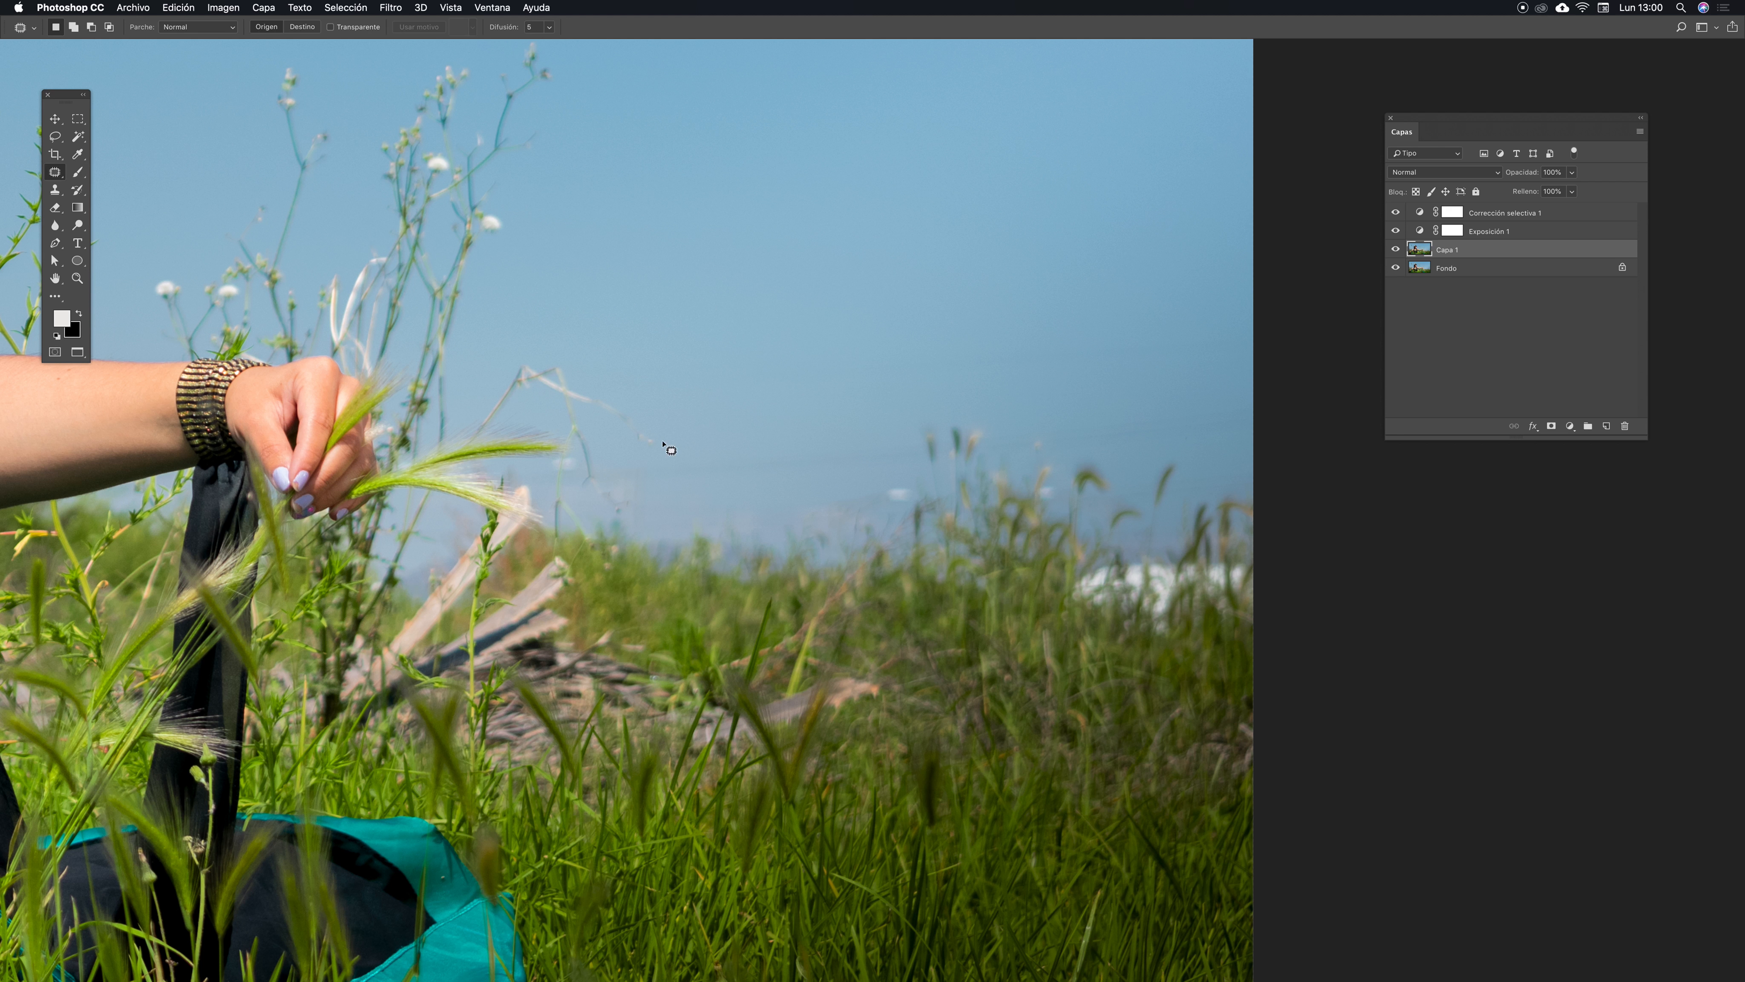
mouse_move(667, 457)
mouse_down()
mouse_move(646, 489)
mouse_move(700, 492)
mouse_move(743, 455)
mouse_move(660, 457)
mouse_up()
scroll(662, 456, up, 5)
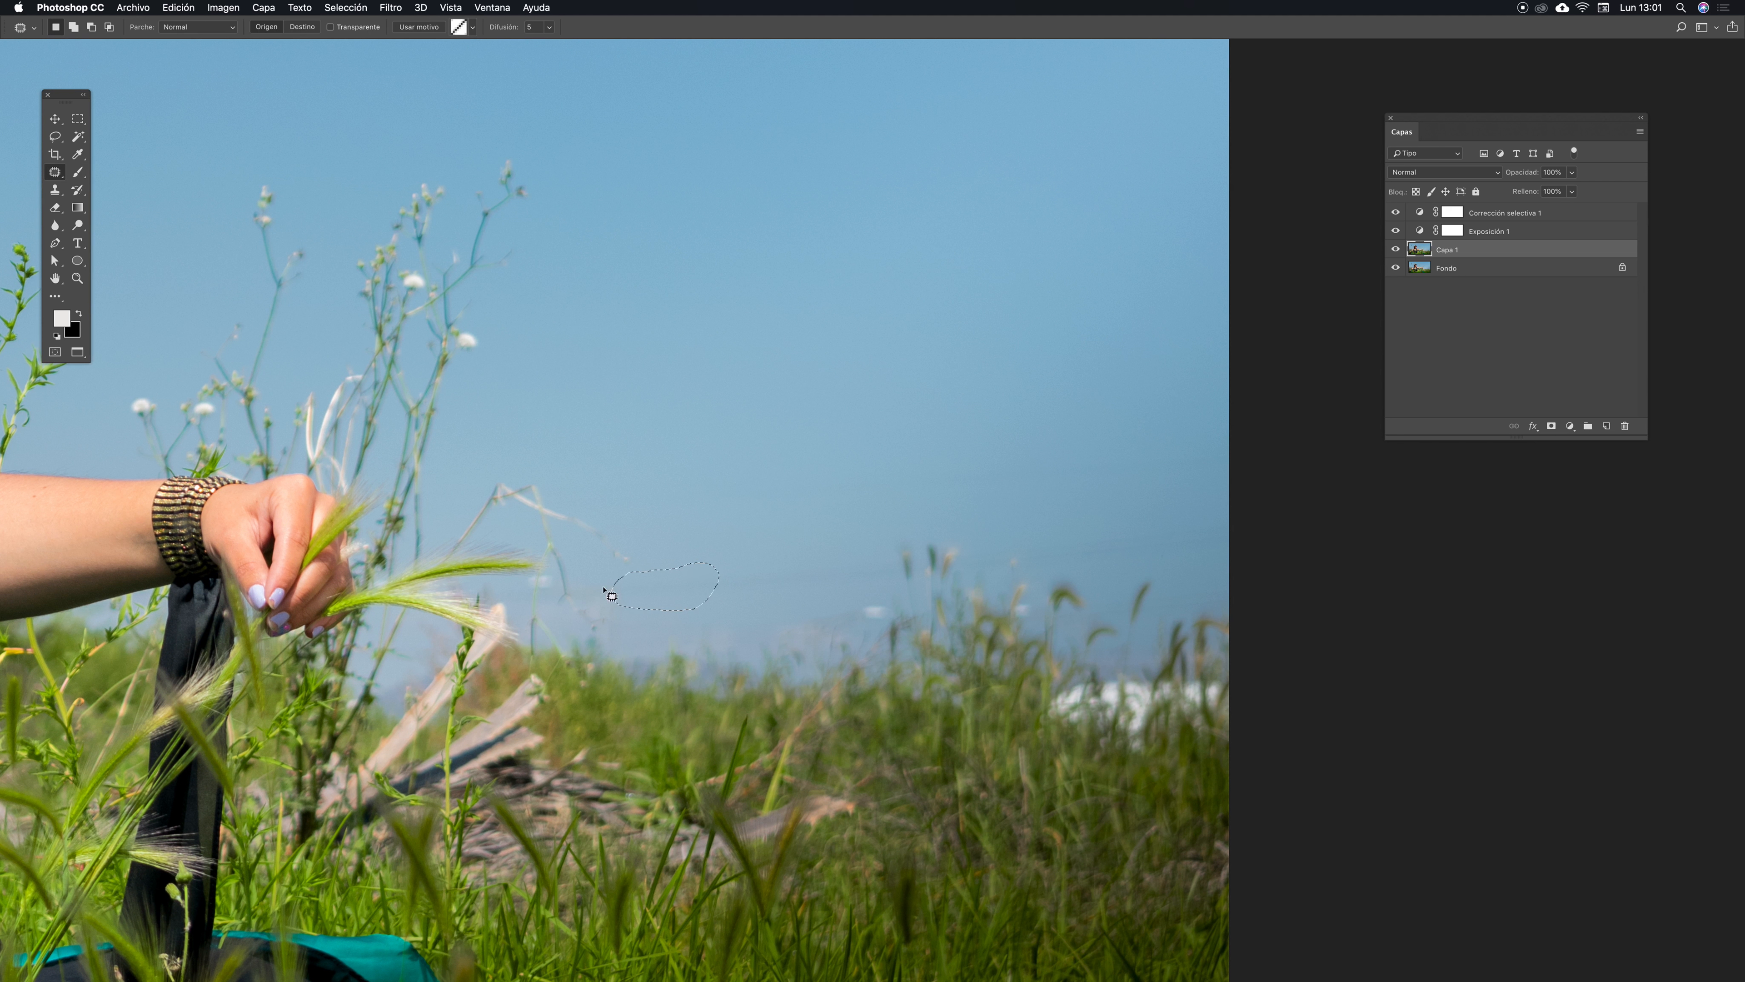
click(669, 591)
drag(670, 591, 666, 500)
key(super+d)
- Patch several more distractions in the sky and along the horizon toward the right
scroll(625, 591, right, 5)
scroll(625, 591, down, 2)
mouse_move(608, 496)
mouse_down()
mouse_move(560, 538)
mouse_move(660, 528)
mouse_move(614, 495)
mouse_move(627, 521)
mouse_move(620, 454)
mouse_move(684, 535)
mouse_move(748, 520)
mouse_move(739, 482)
mouse_move(703, 476)
mouse_move(716, 431)
mouse_up()
mouse_move(849, 465)
mouse_down()
mouse_move(816, 498)
mouse_move(1027, 500)
mouse_move(1111, 459)
mouse_move(1066, 441)
mouse_move(852, 454)
mouse_up()
drag(986, 464, 982, 358)
click(1005, 431)
scroll(850, 347, down, 3)
scroll(849, 347, right, 3)
mouse_move(929, 427)
mouse_down()
mouse_move(905, 463)
mouse_move(997, 441)
mouse_move(982, 421)
mouse_move(937, 428)
mouse_move(954, 392)
mouse_move(942, 342)
mouse_up()
mouse_move(872, 430)
mouse_down()
mouse_move(856, 454)
mouse_move(881, 462)
mouse_move(865, 370)
mouse_up()
key(super+d)
- Patch a bright spot in the grass below the horizon
drag(745, 582, 812, 604)
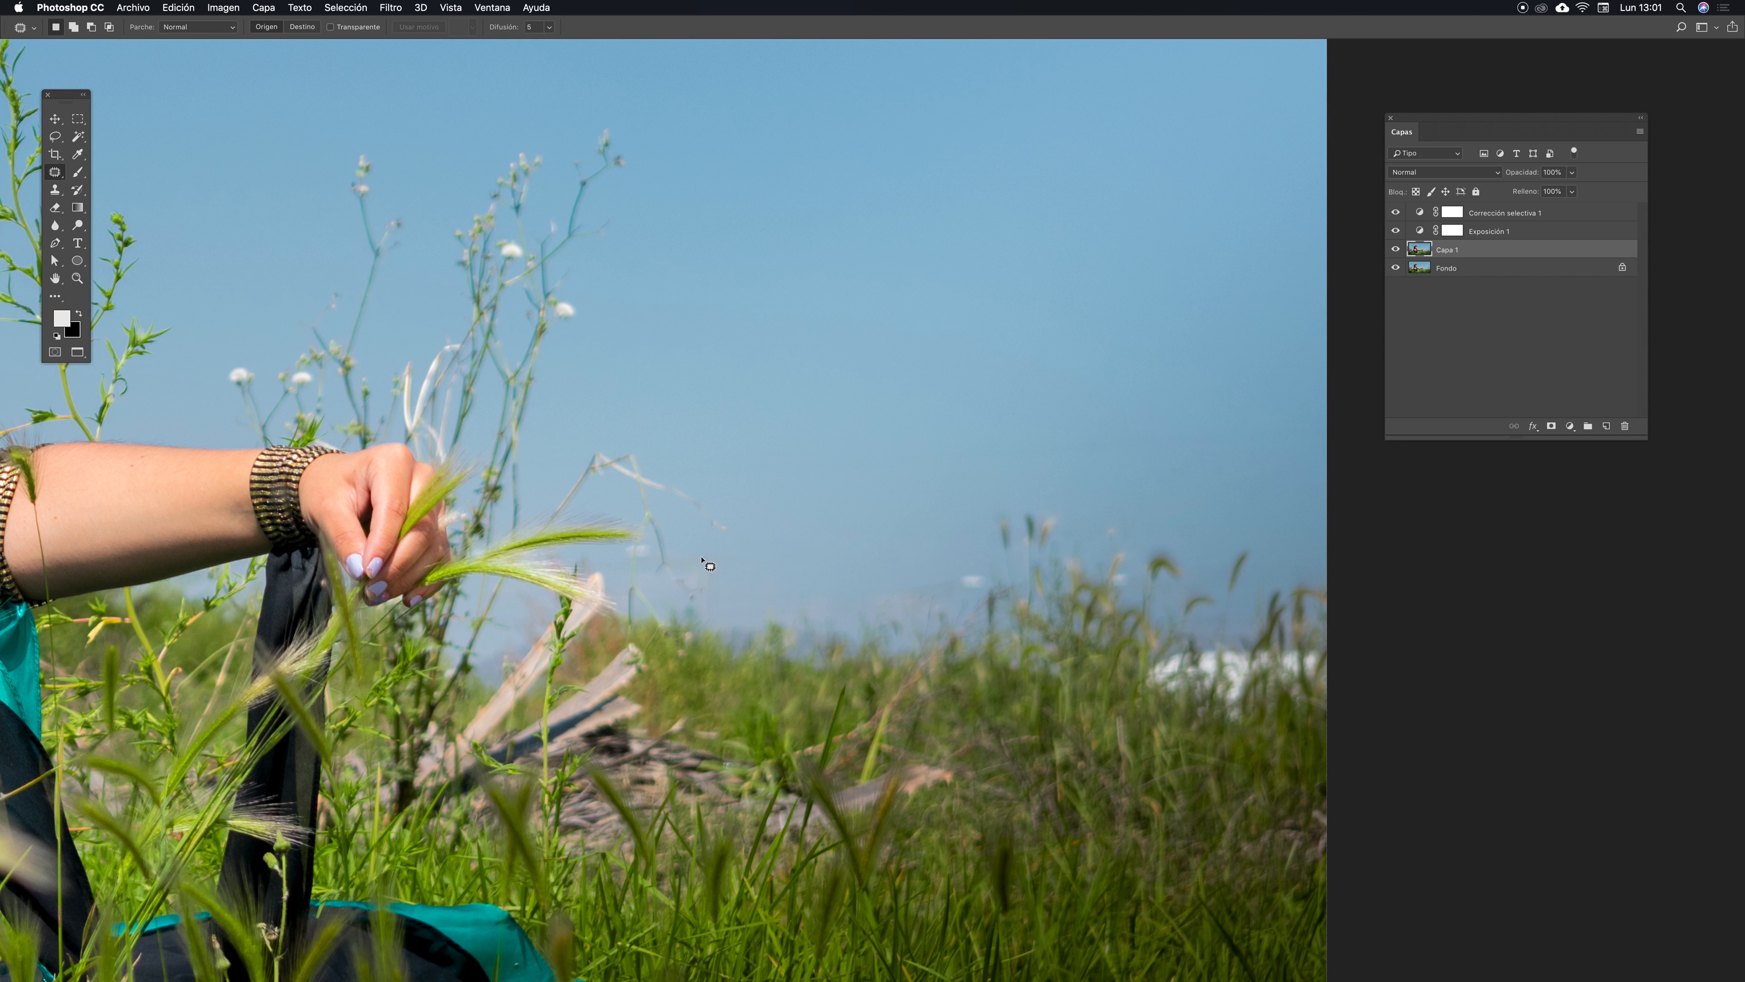
mouse_move(688, 548)
mouse_down()
mouse_move(670, 564)
mouse_move(704, 554)
mouse_up()
key(super+d)
- Patch spots along the far right horizon and sky with the Patch tool
scroll(962, 550, right, 5)
scroll(962, 550, down, 2)
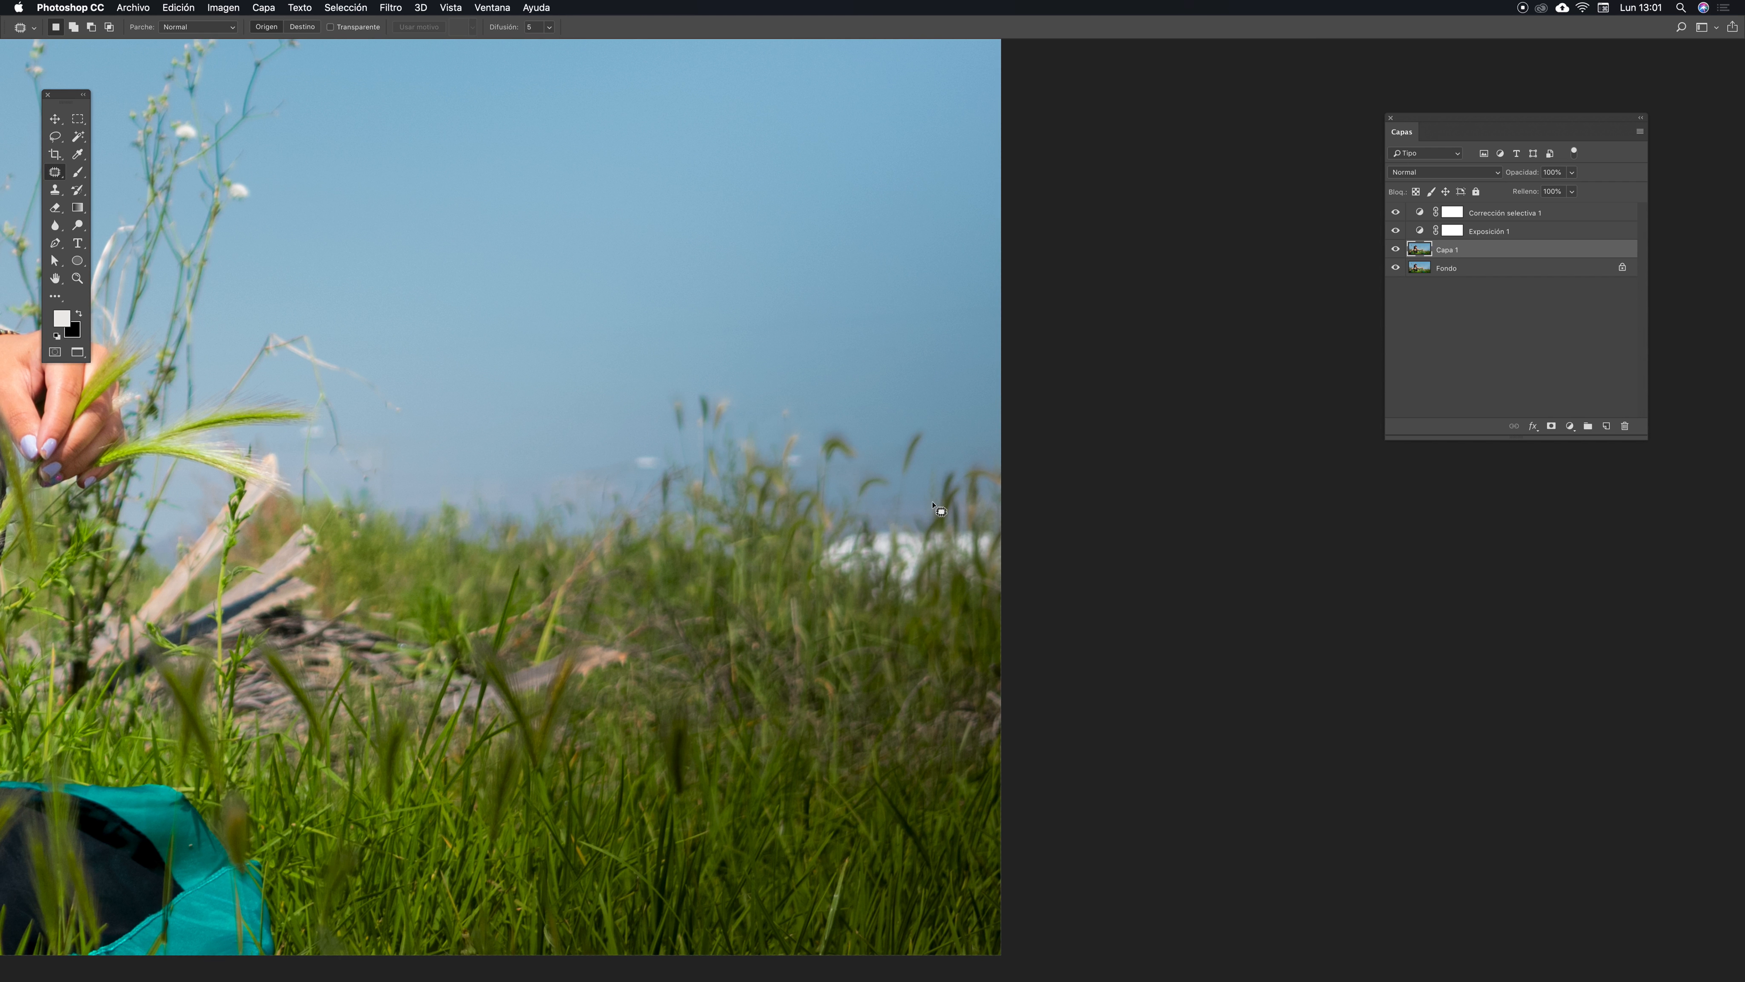
drag(714, 590, 498, 575)
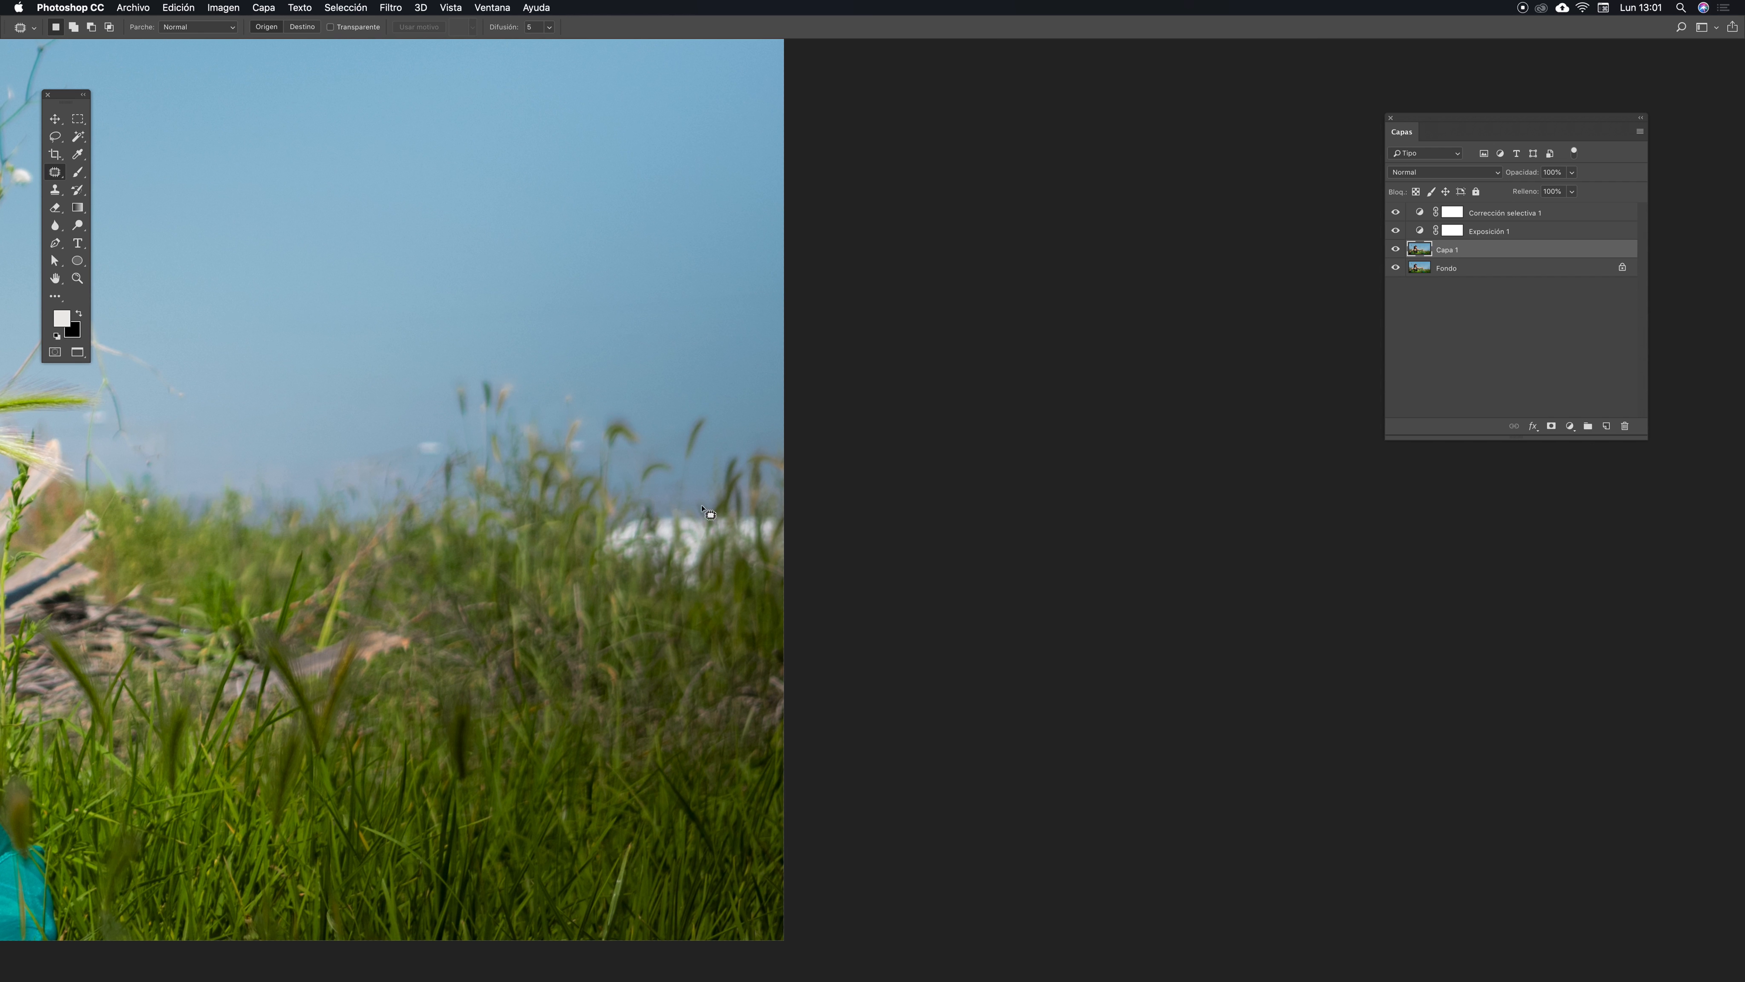
drag(560, 624, 641, 672)
drag(629, 495, 509, 442)
scroll(620, 342, up, 3)
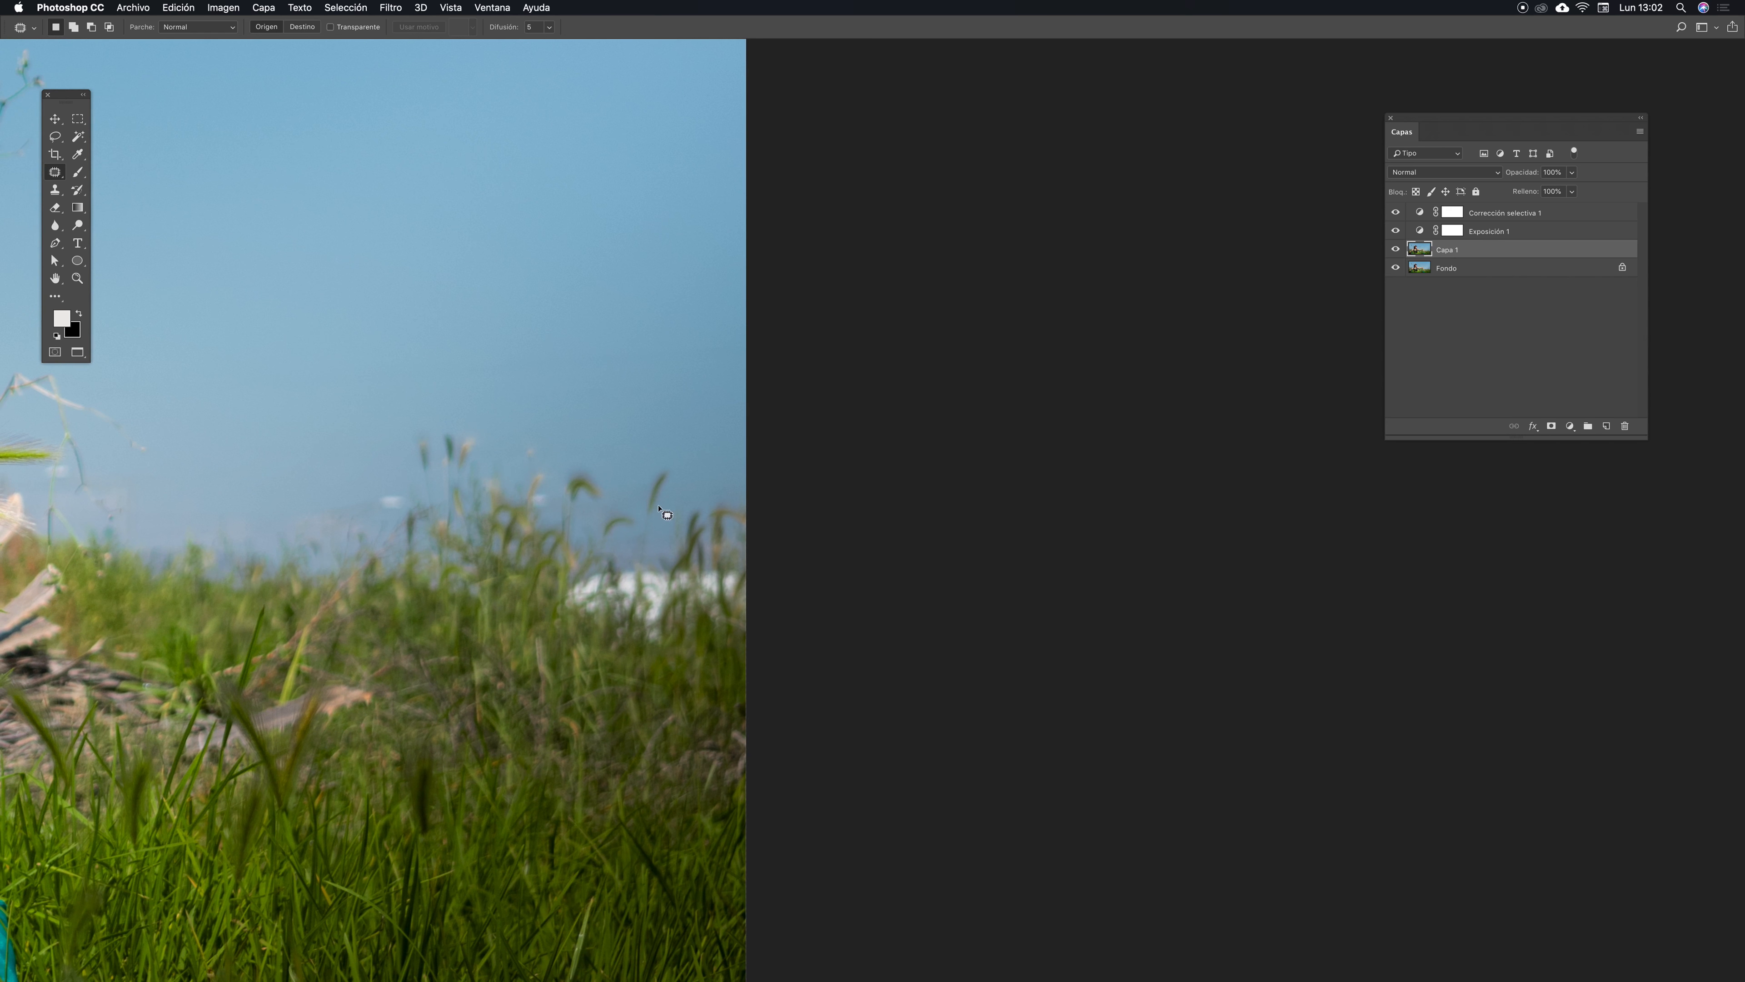
mouse_move(510, 340)
mouse_down()
mouse_move(507, 399)
mouse_move(712, 382)
mouse_move(762, 351)
mouse_move(596, 332)
mouse_move(507, 334)
mouse_up()
drag(618, 358, 595, 242)
key(super+d)
- Patch the grass and haze near the right edge of the horizon
drag(451, 531, 689, 535)
drag(579, 563, 725, 596)
drag(867, 612, 602, 539)
drag(756, 611, 644, 592)
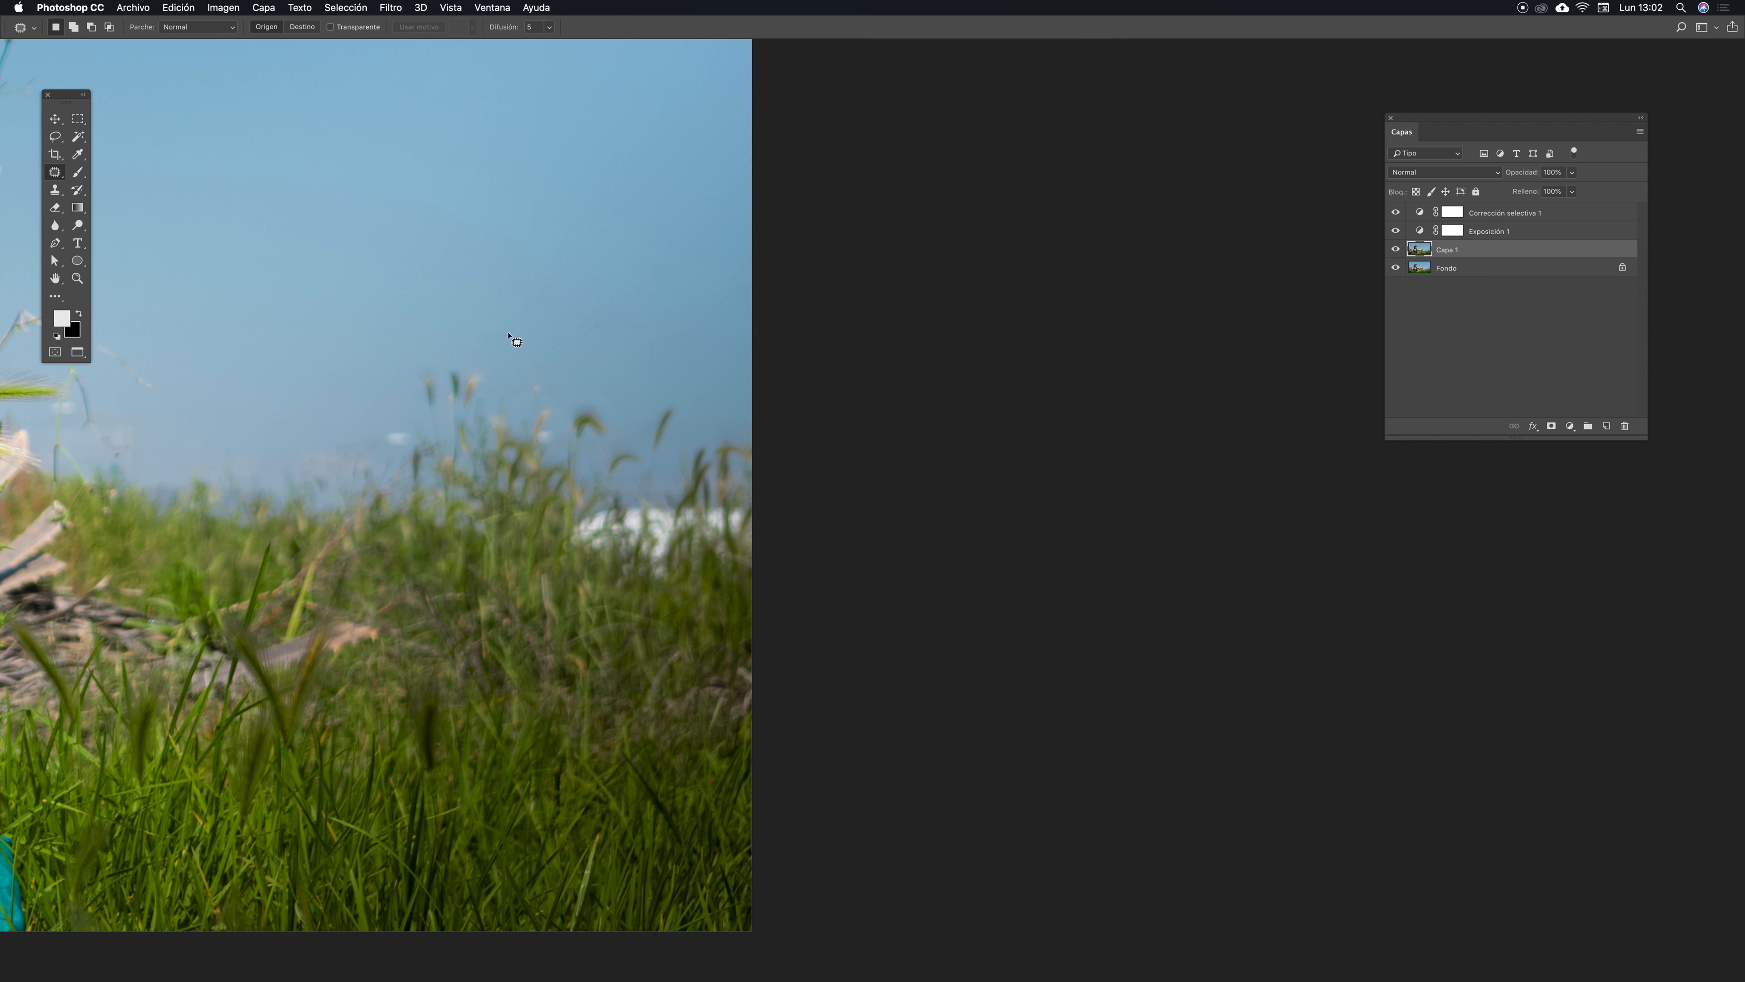
- Try cloning grass over the horizon with the Clone Stamp tool, then undo the stroke
key(s)
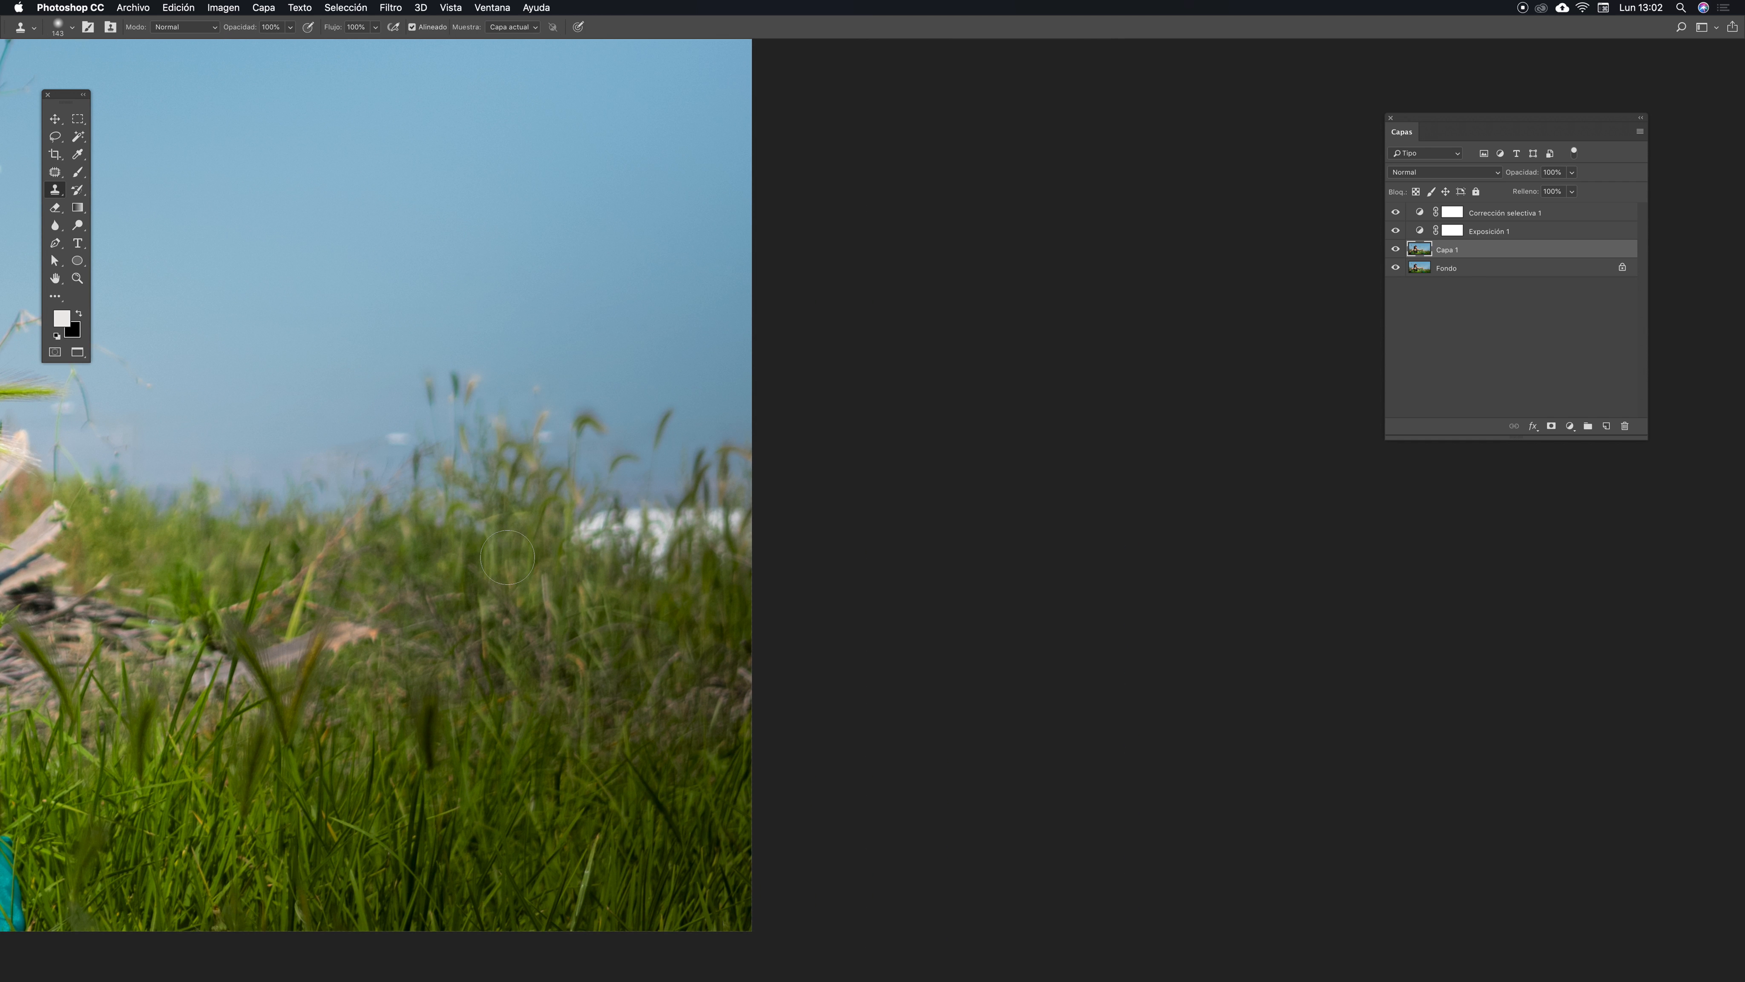
alt+click(470, 579)
mouse_move(584, 585)
mouse_down()
mouse_move(584, 543)
mouse_move(615, 529)
mouse_move(657, 558)
mouse_move(666, 529)
mouse_move(665, 560)
mouse_move(717, 550)
mouse_up()
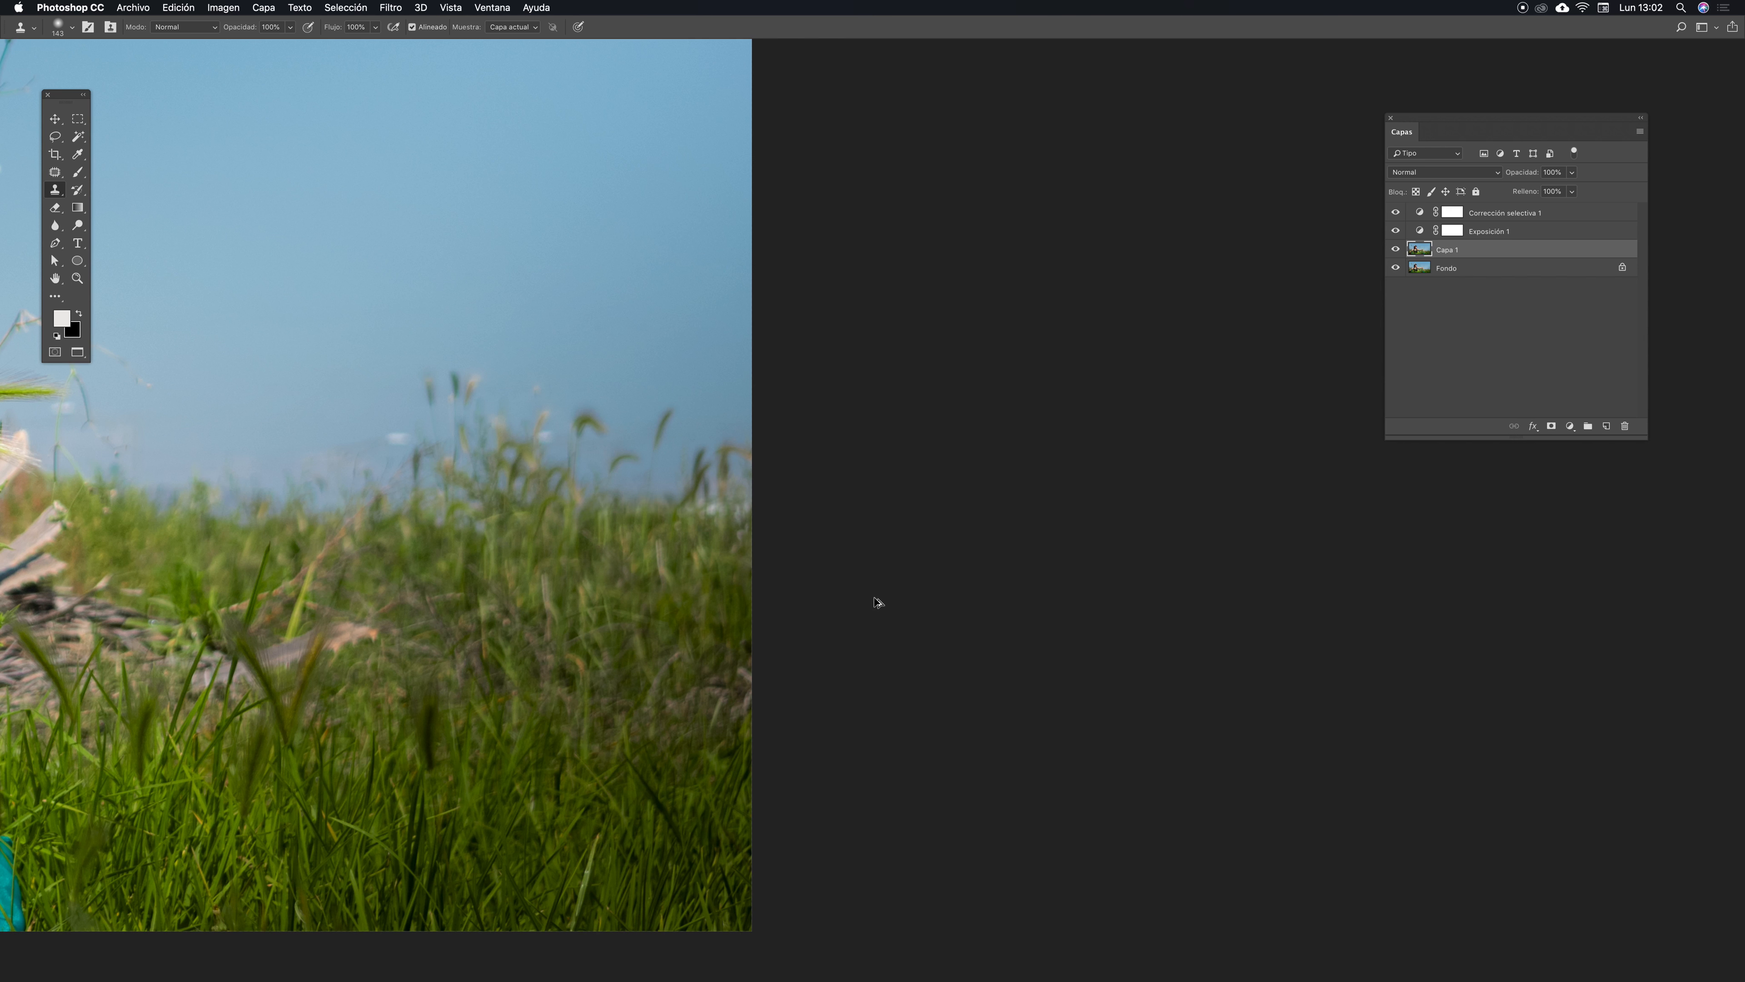
key(super+z)
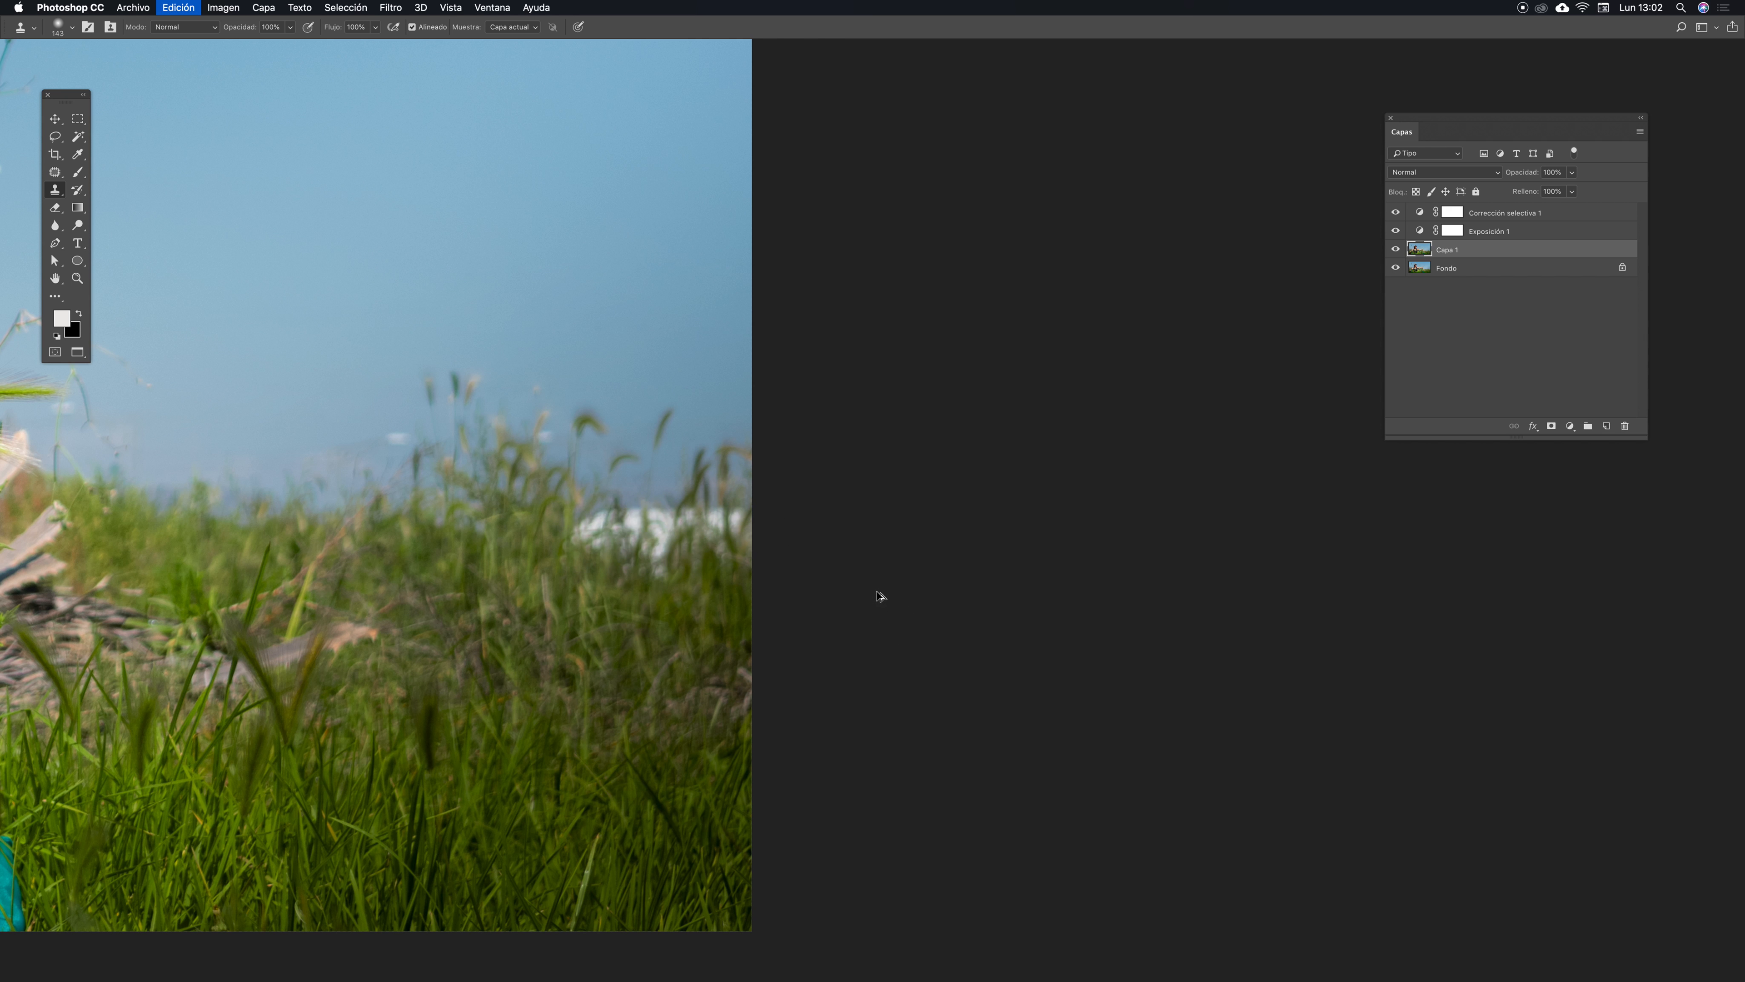
- Lasso the white object on the right horizon and fill it using Content-Aware fill, then deselect
drag(709, 552, 883, 531)
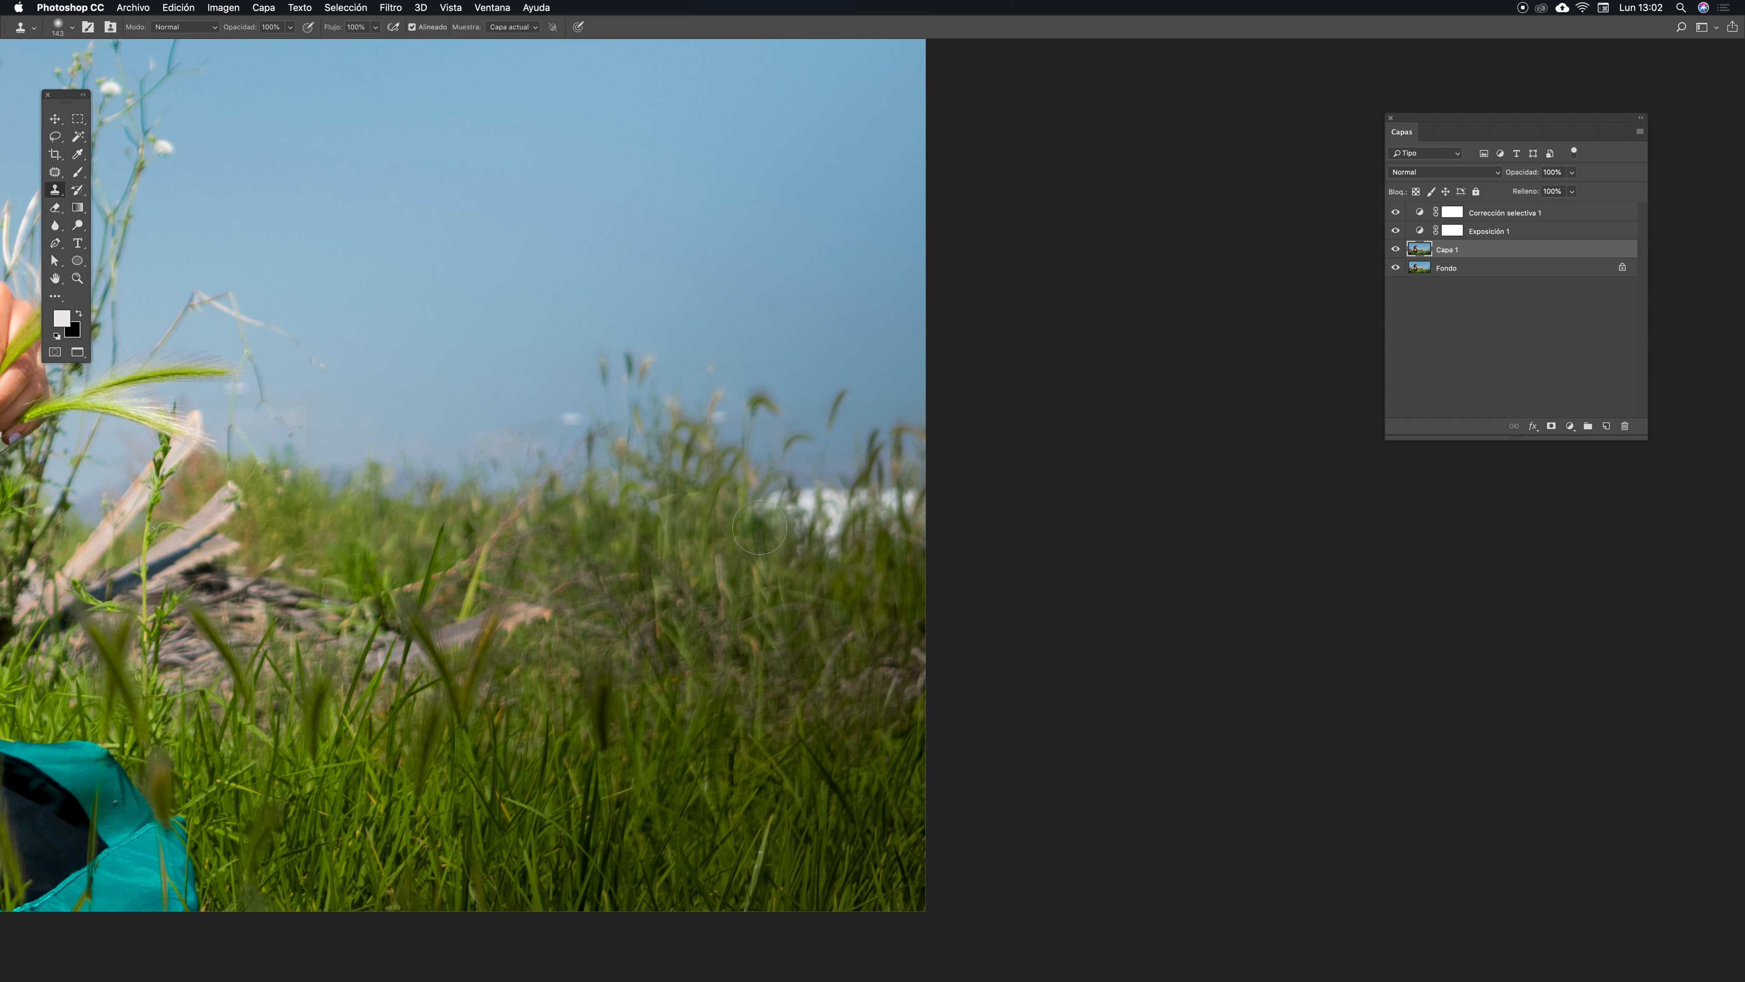
key(l)
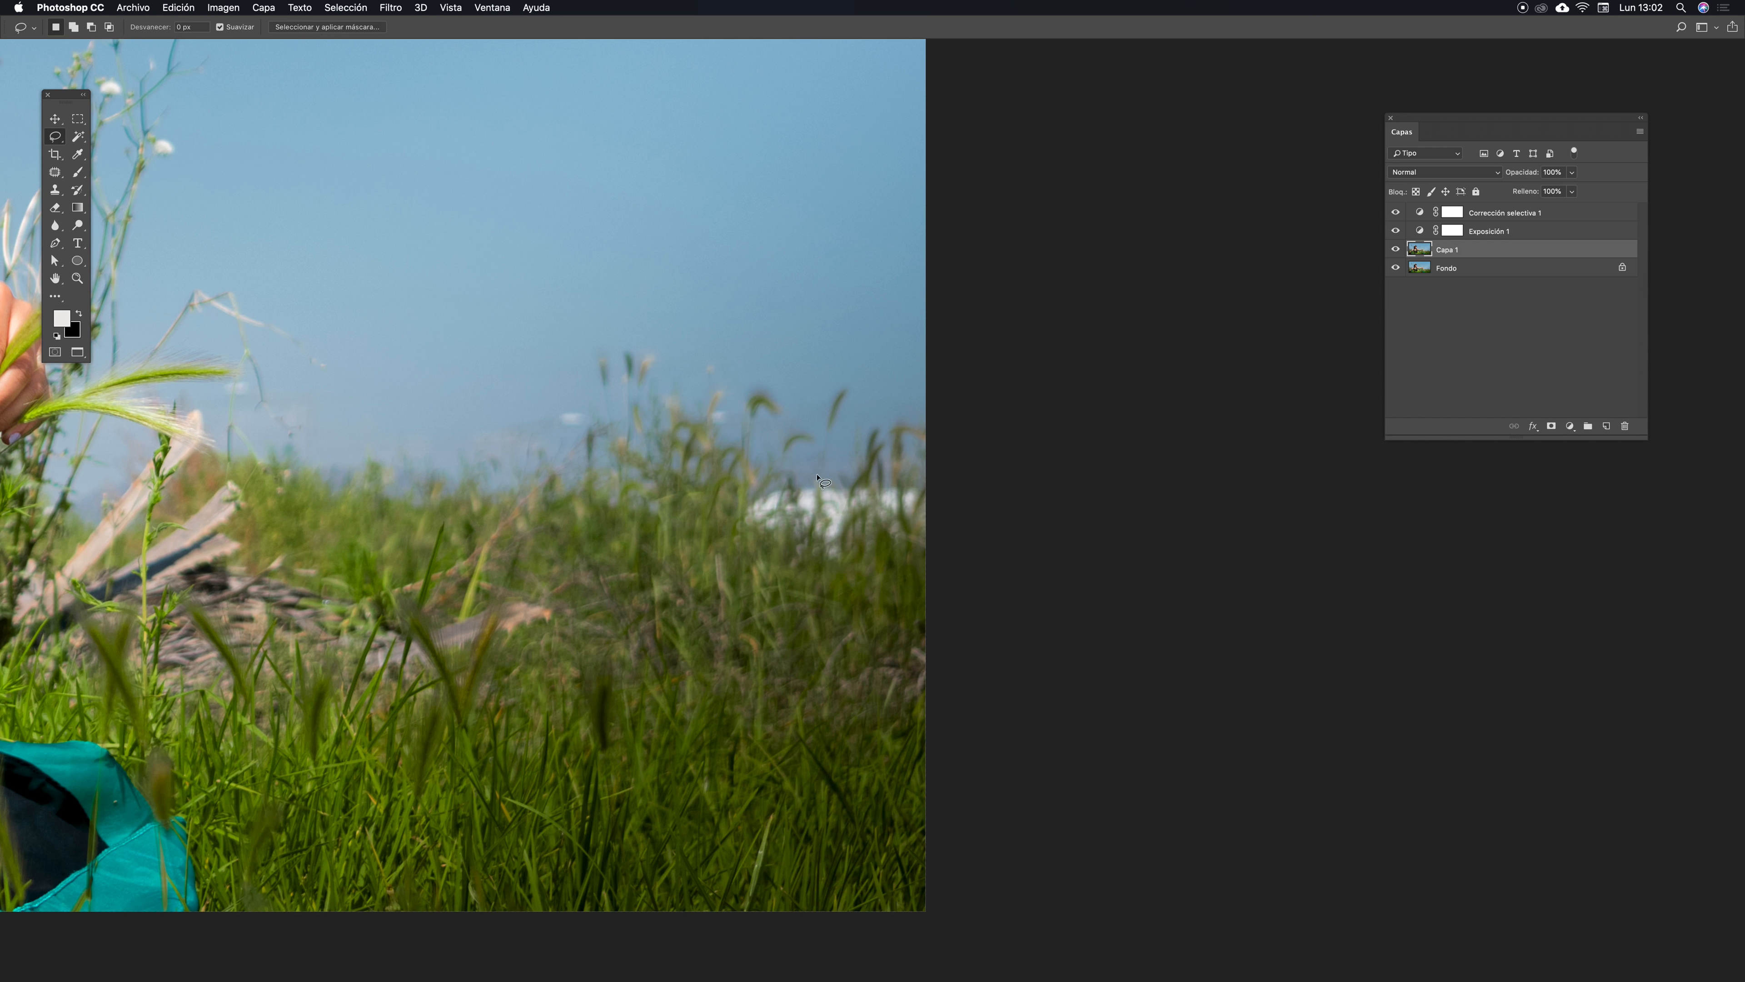
mouse_move(826, 466)
mouse_down()
mouse_move(769, 470)
mouse_move(734, 518)
mouse_move(835, 596)
mouse_move(924, 535)
mouse_move(942, 495)
mouse_move(930, 473)
mouse_move(825, 465)
mouse_up()
key(shift)
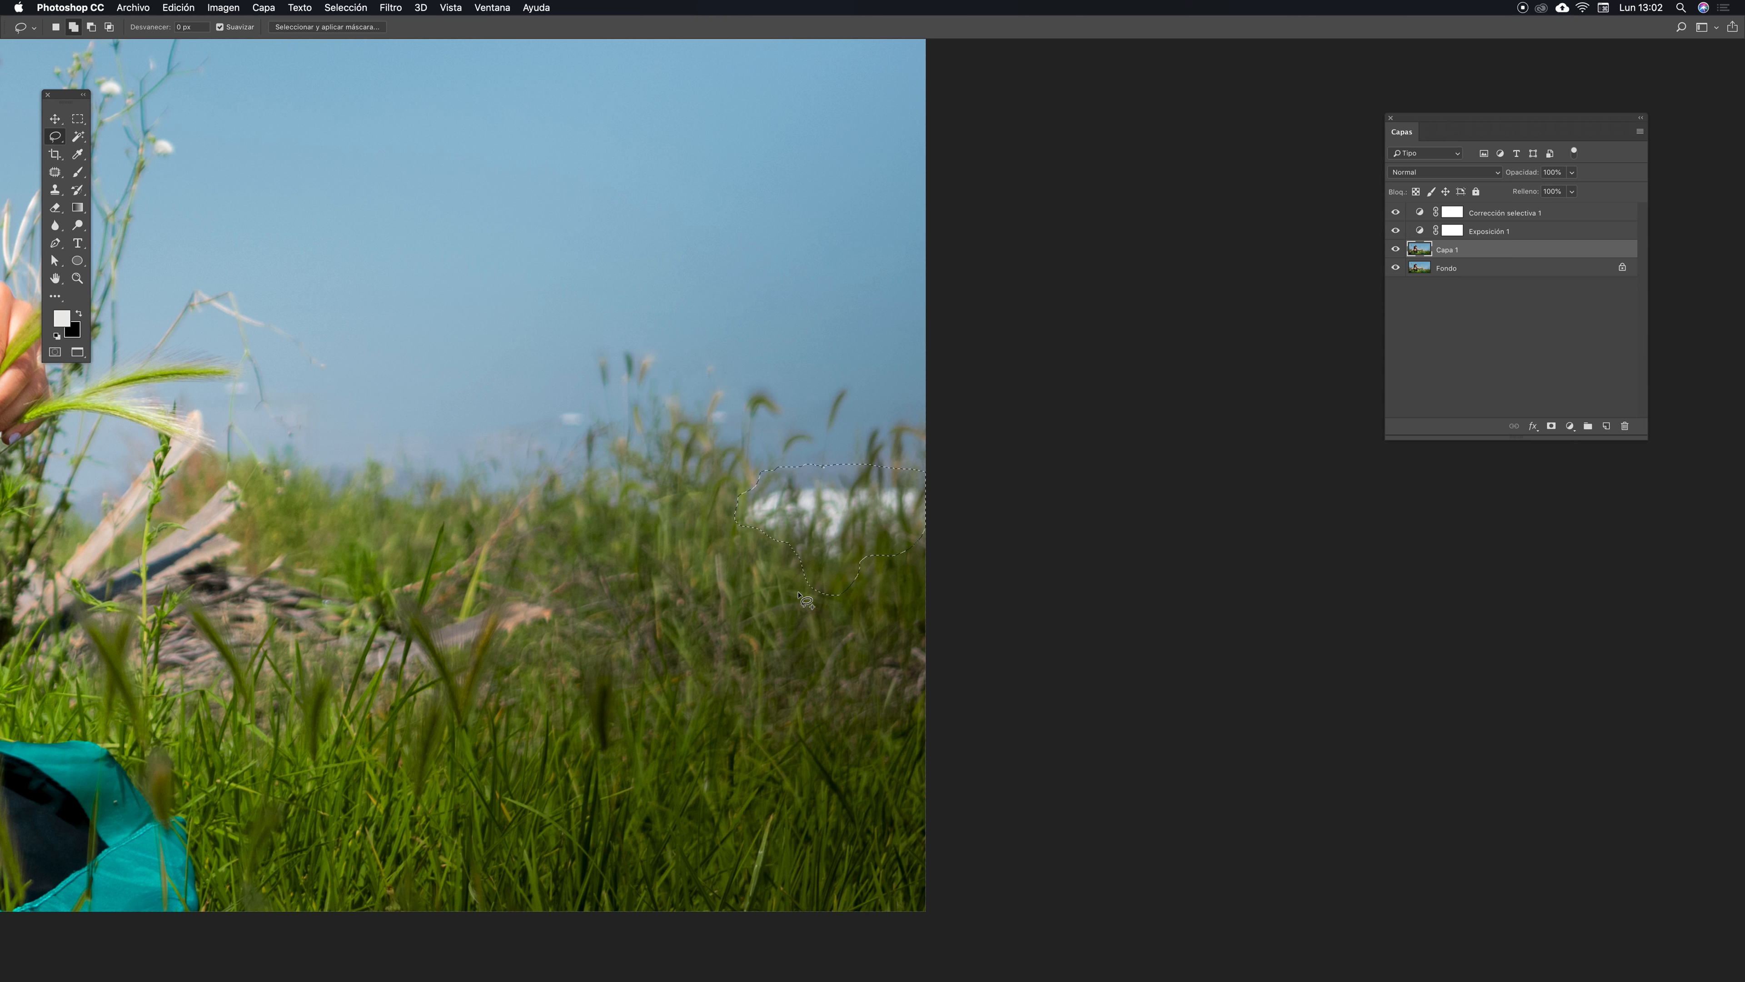
key(shift+BackSpace)
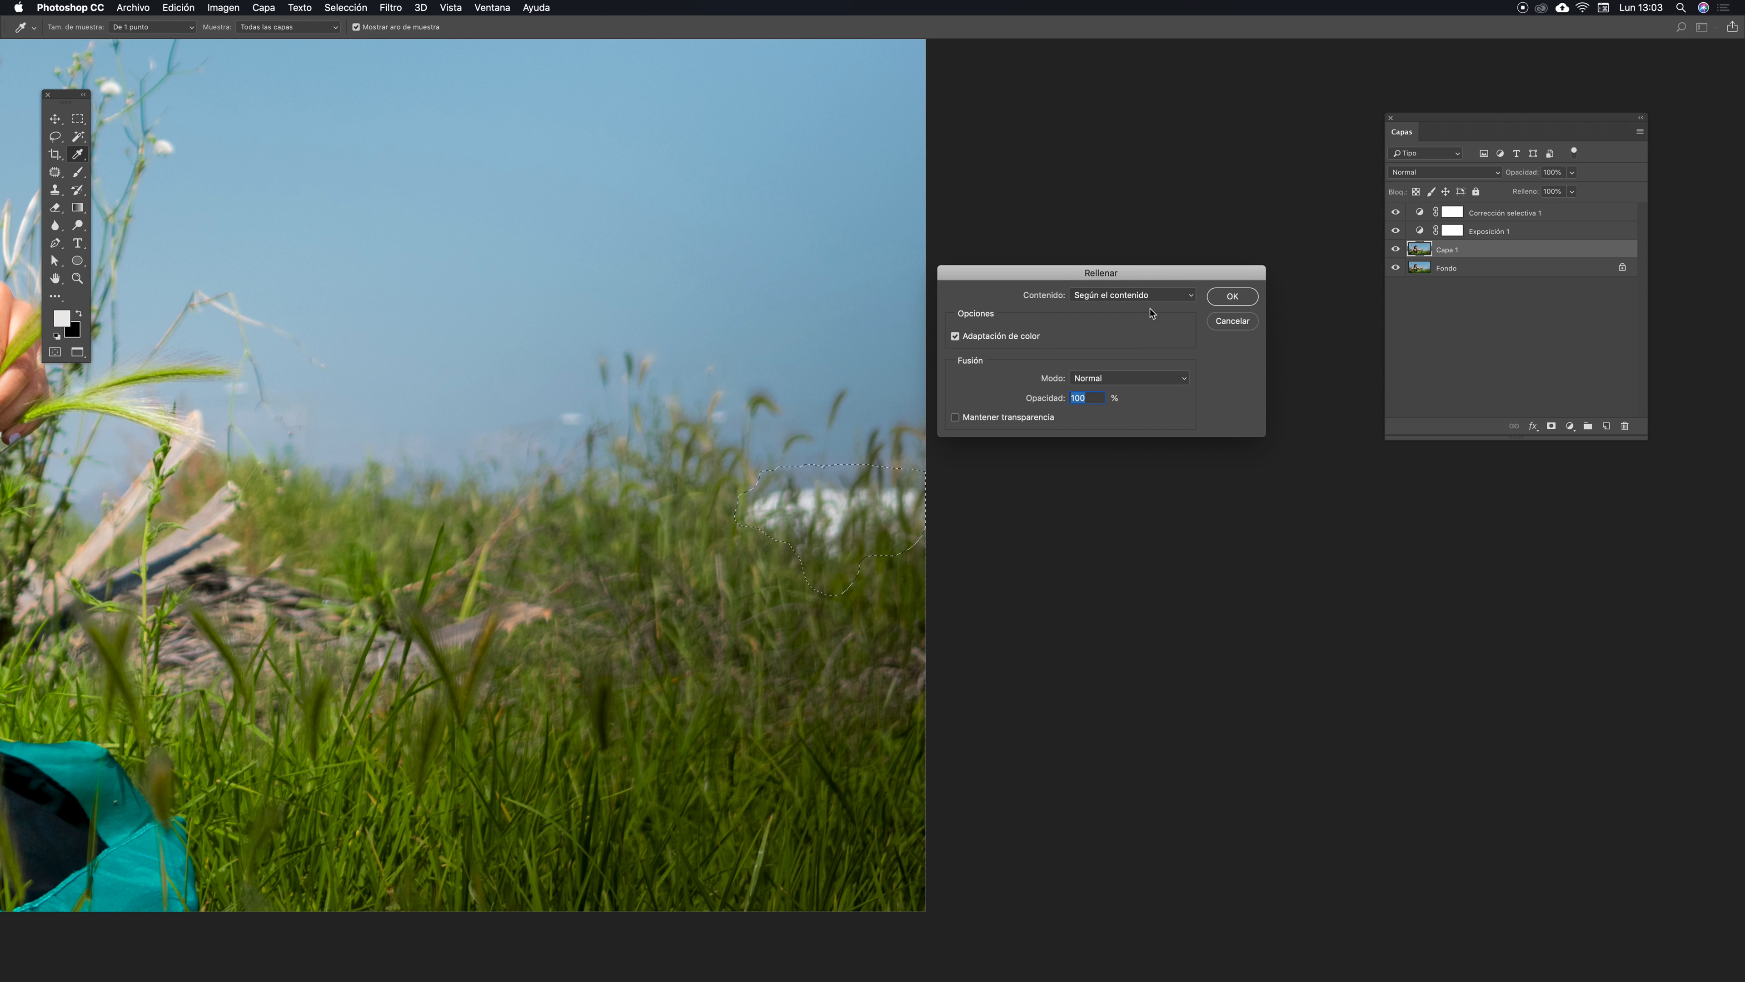
drag(1110, 281, 1110, 268)
click(1196, 283)
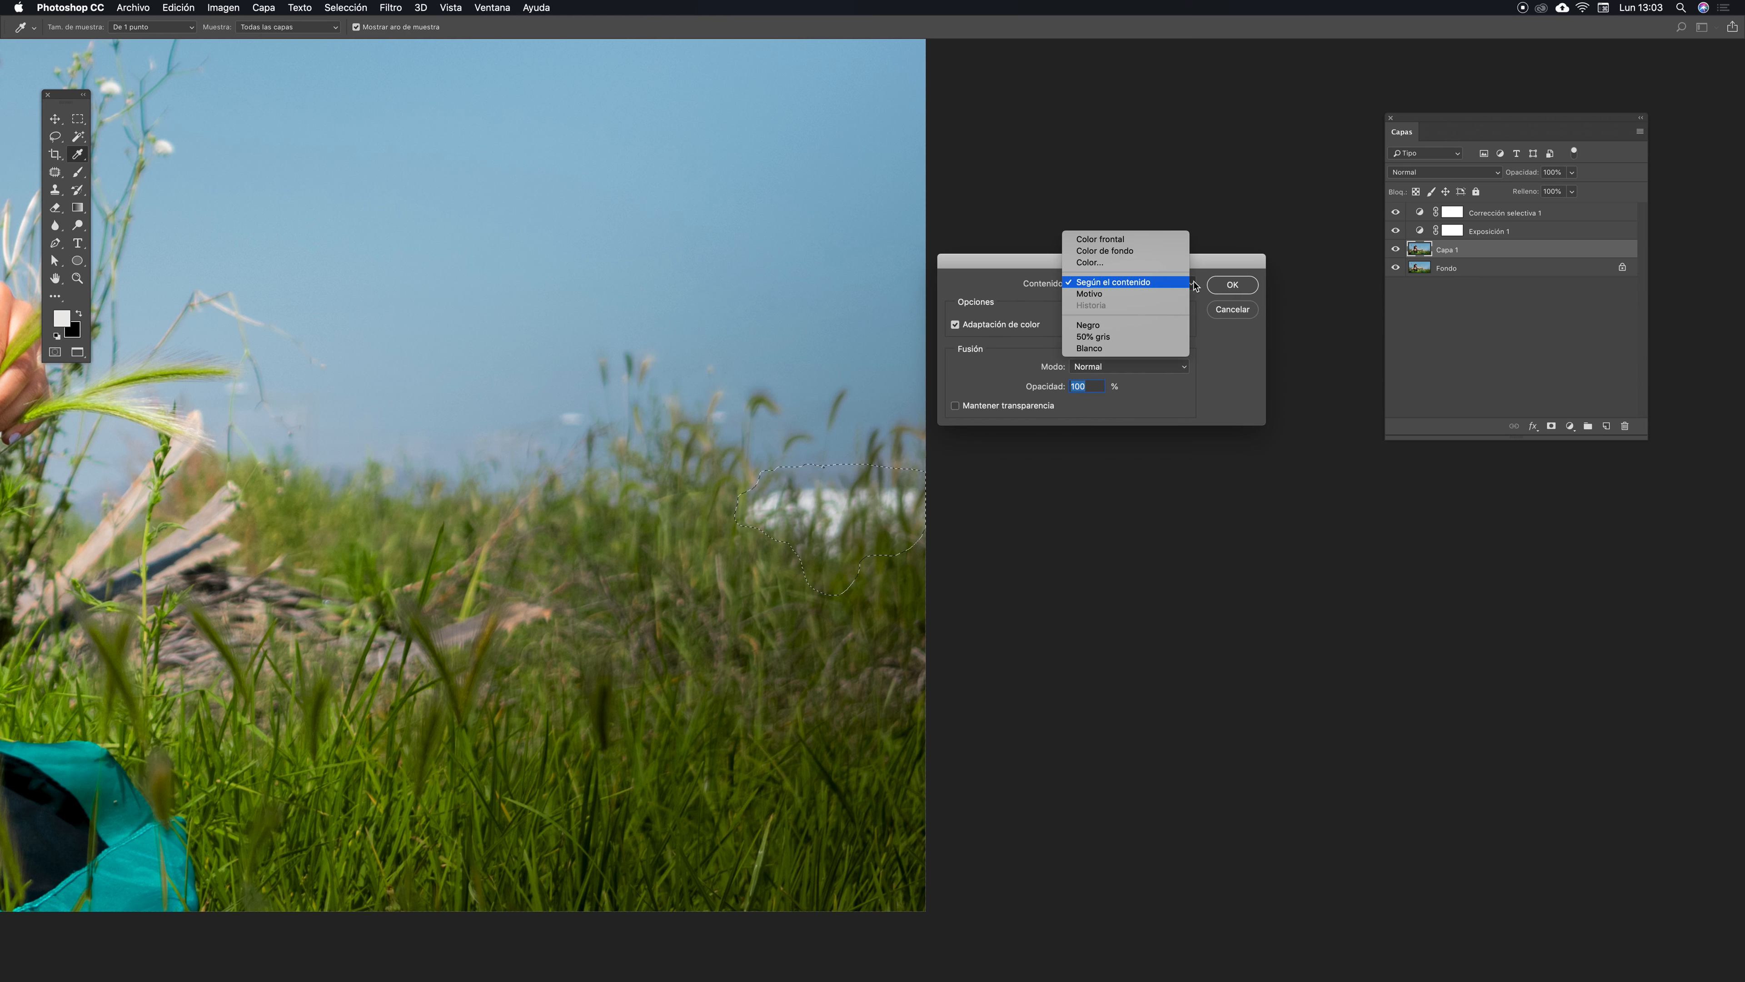
click(1149, 283)
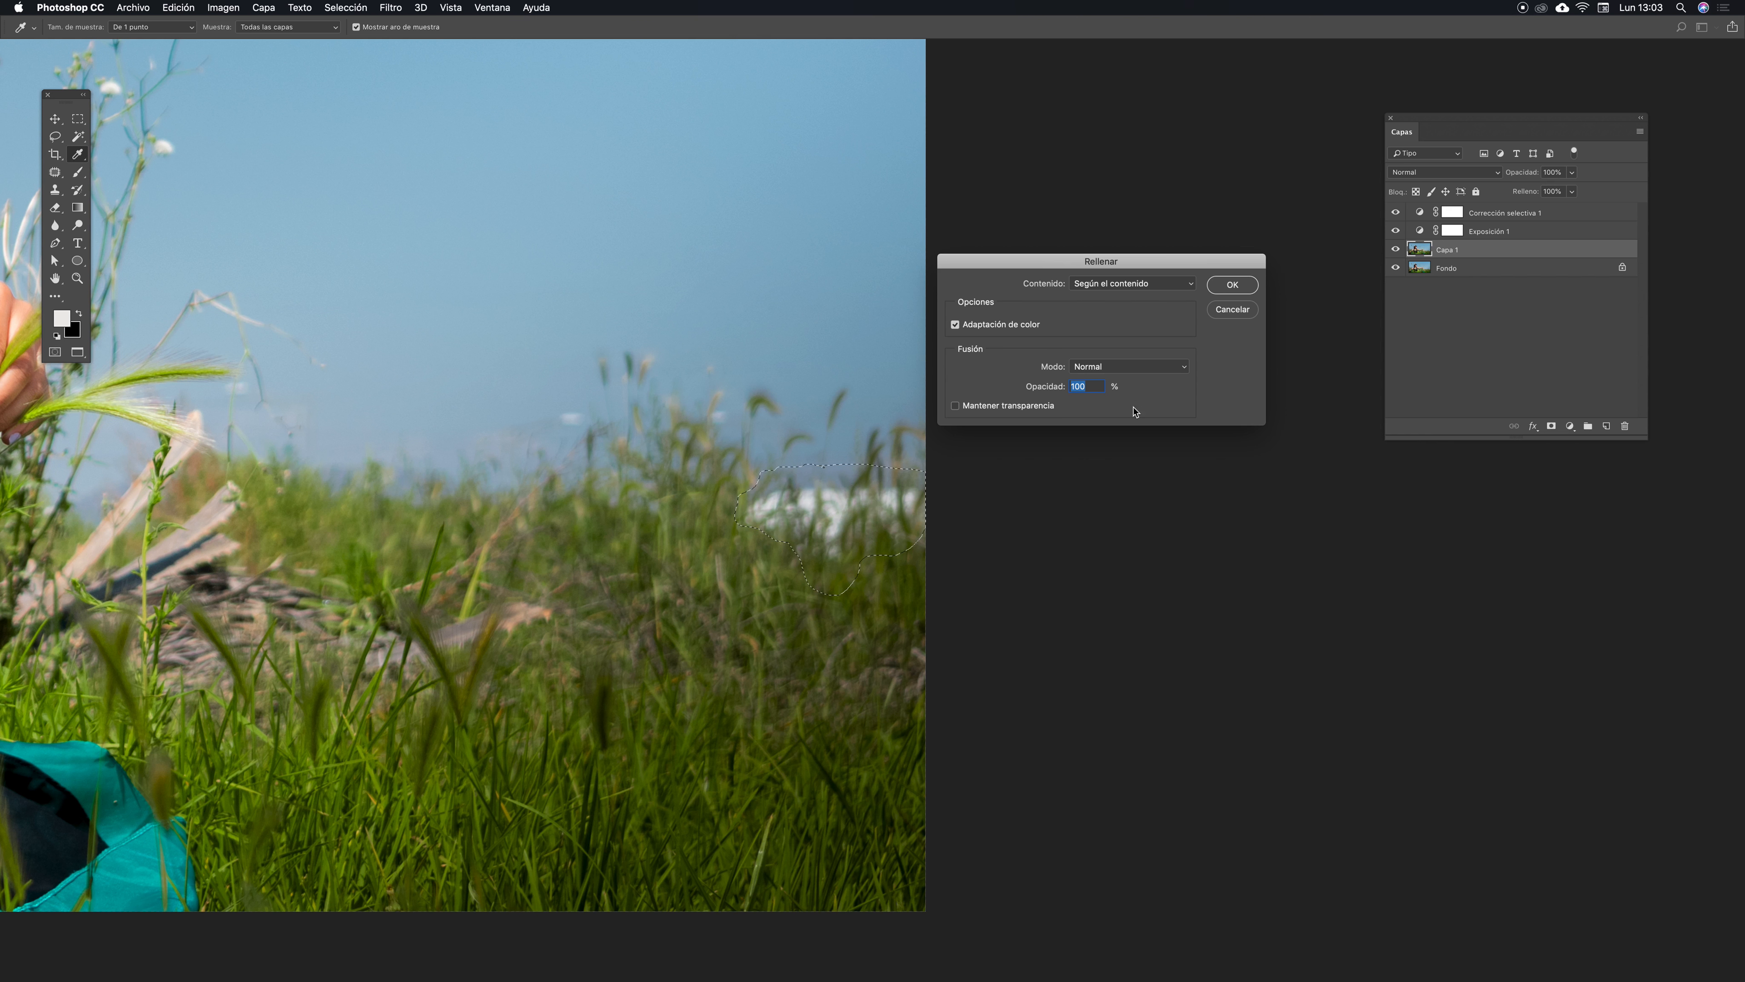
click(1247, 291)
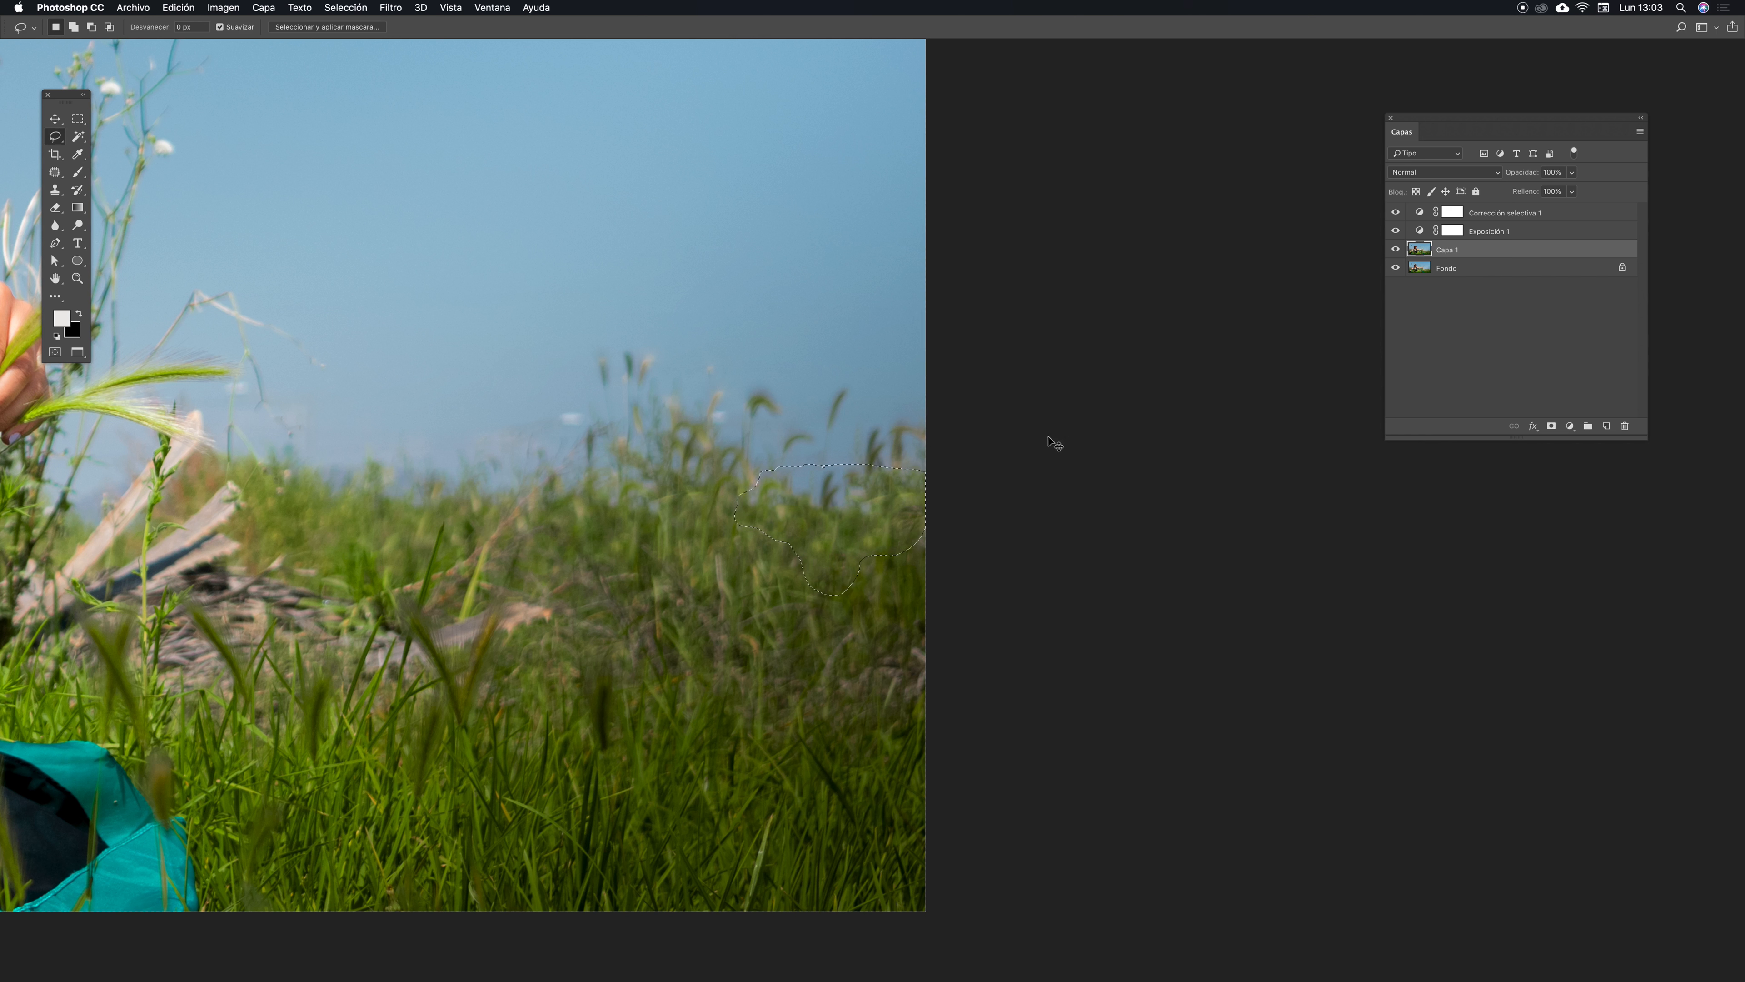
click(1034, 347)
- Inspect the retouched horizon area, then zoom out to view the whole photo
drag(752, 440, 705, 350)
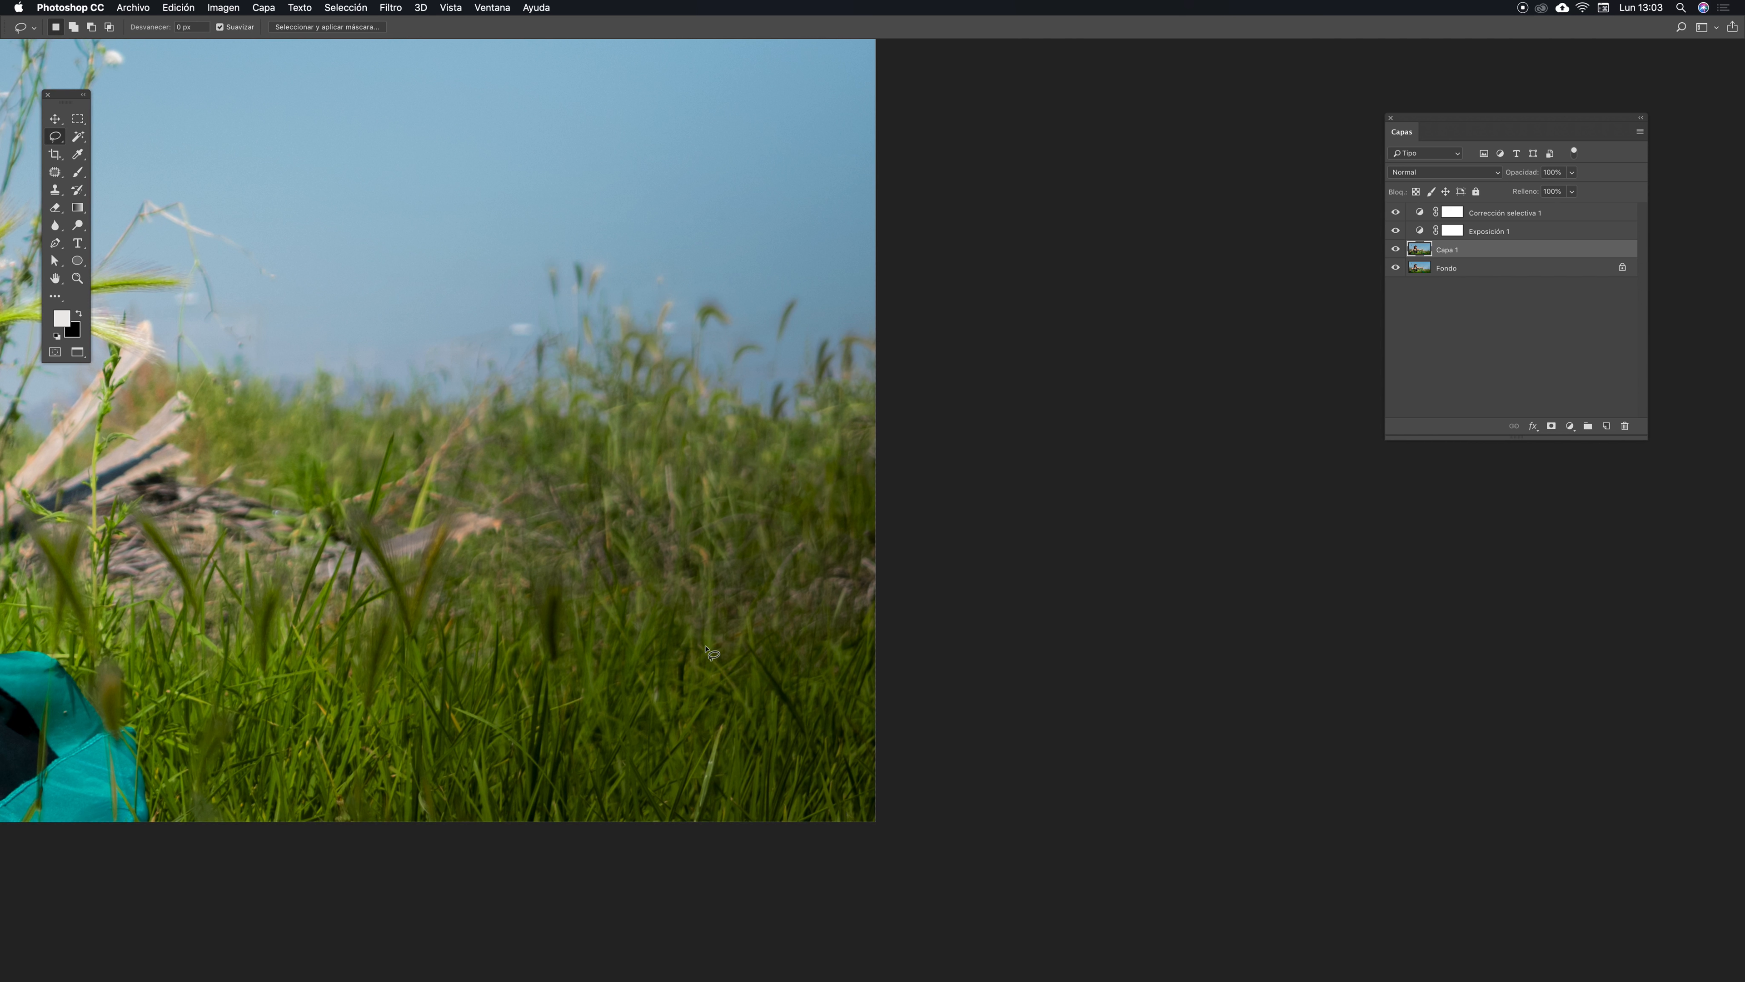
key(space)
drag(807, 518, 818, 535)
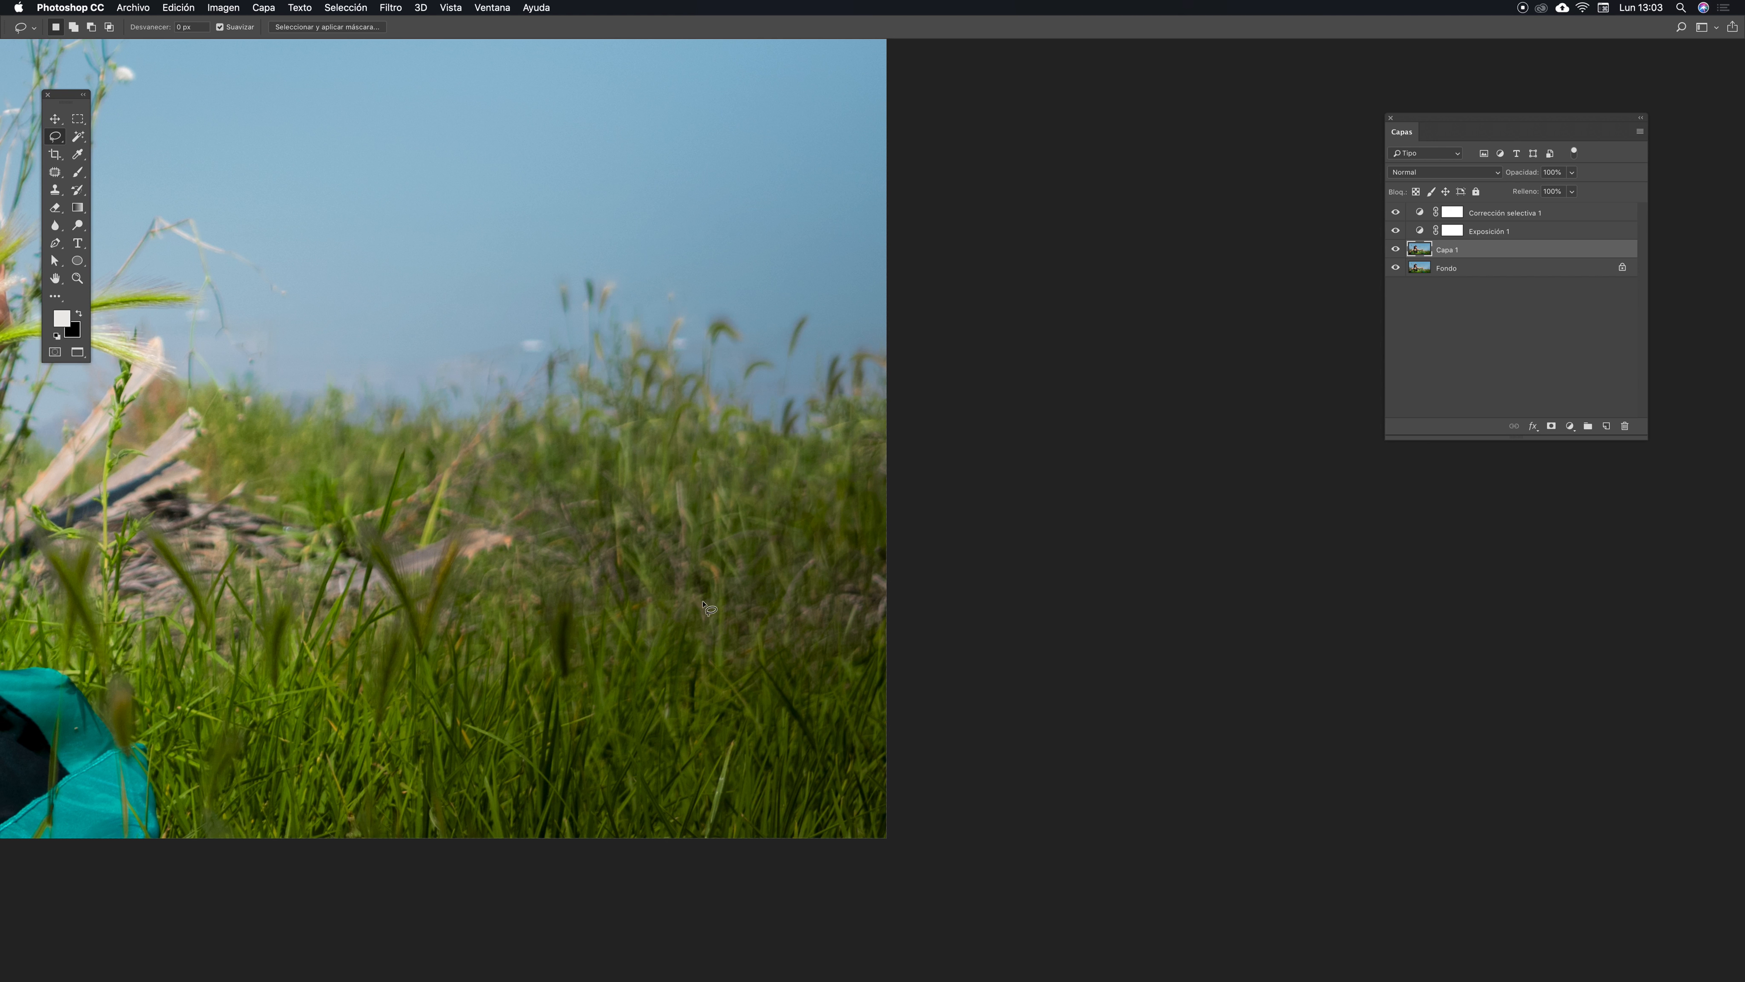
drag(662, 553, 936, 563)
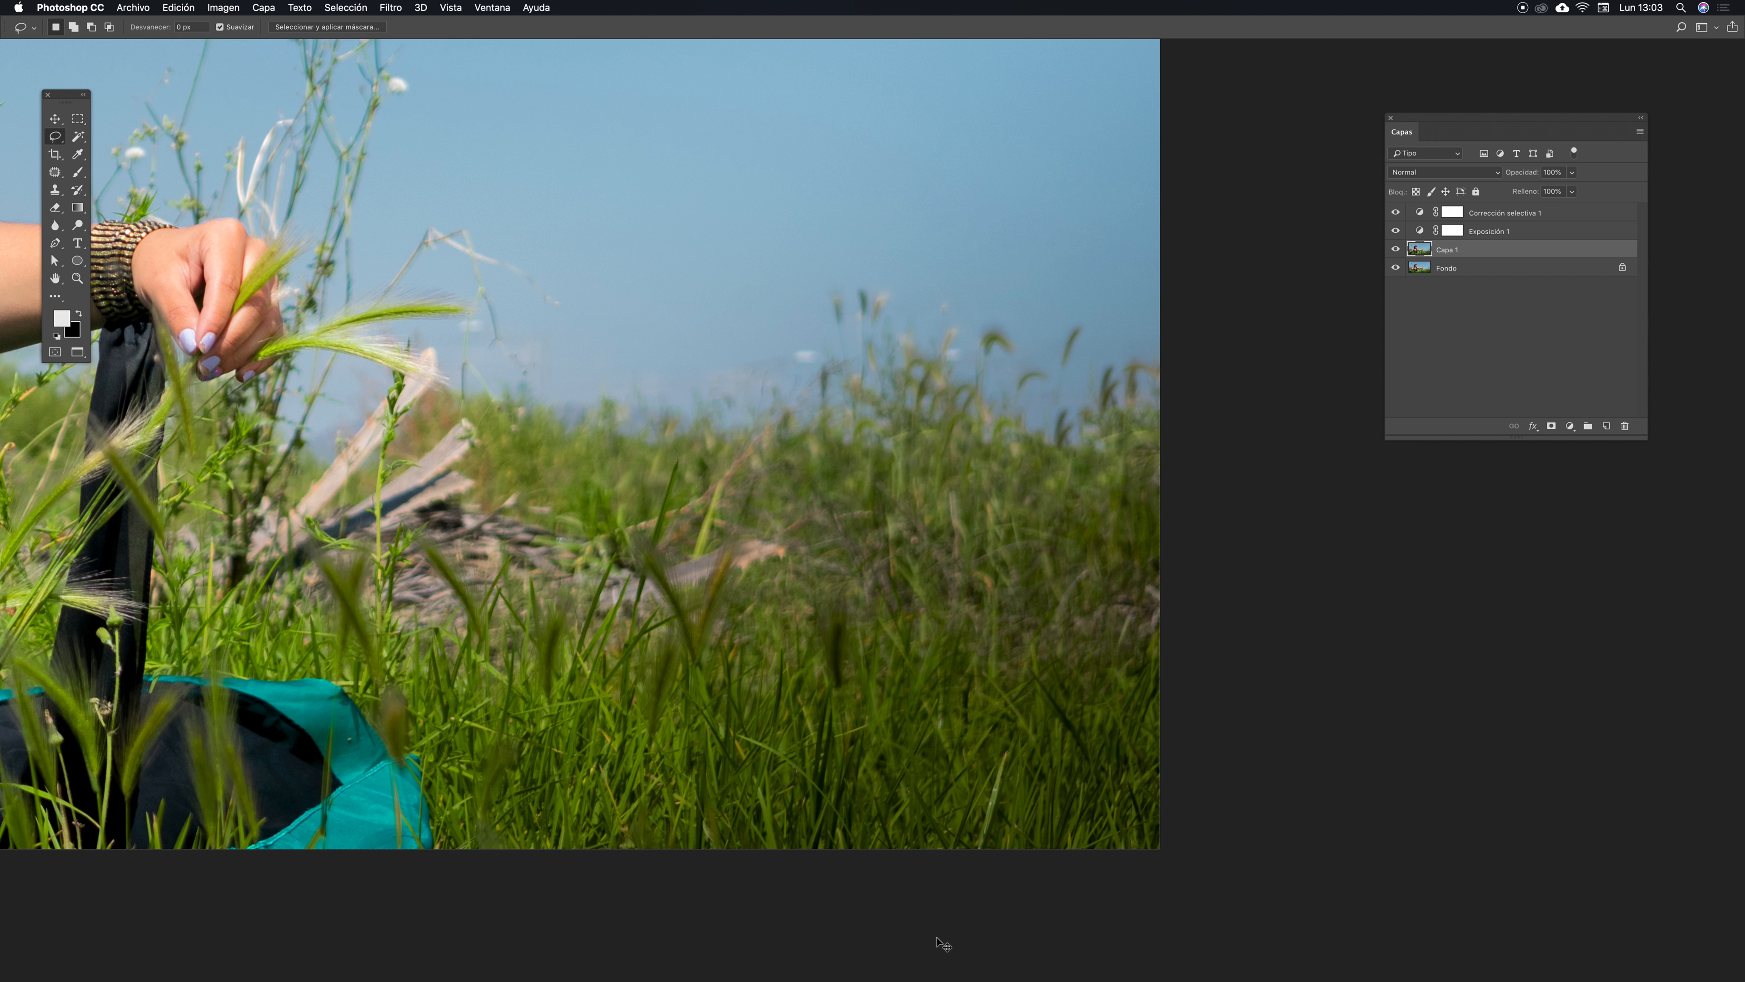
key(super+minus)
key(super+minus)
key(super+minus)
drag(870, 496, 1041, 544)
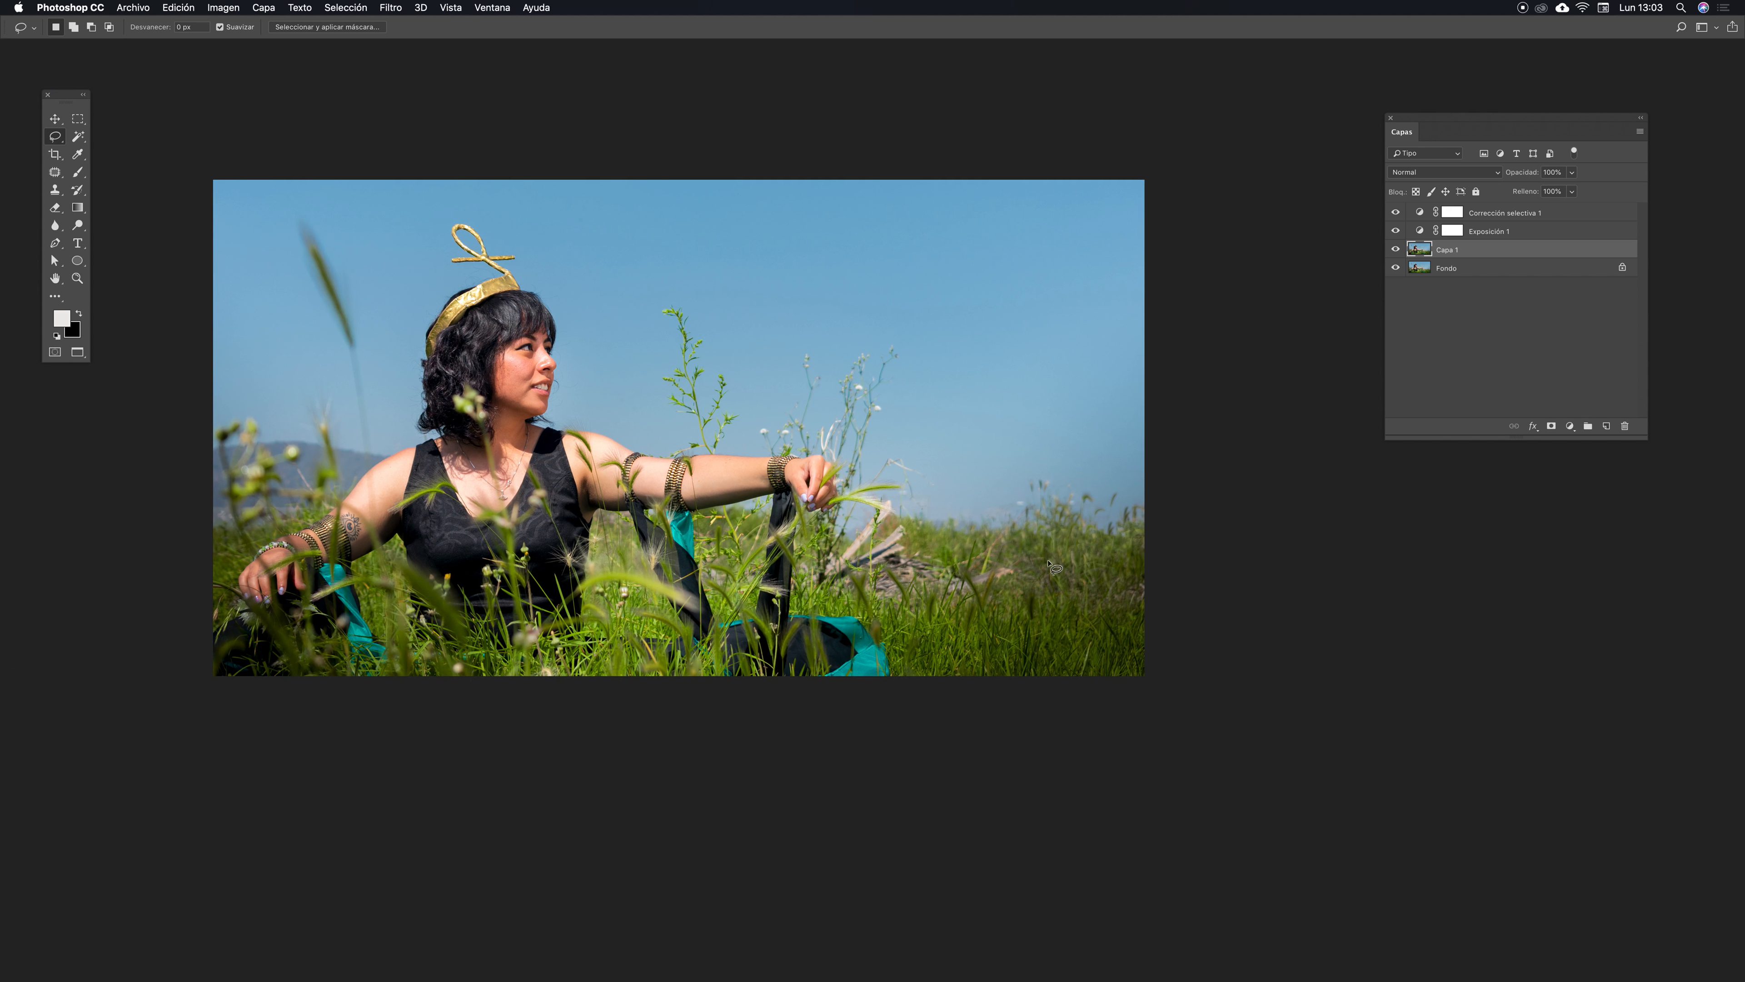
- Open the Selective Color adjustment layer and set Cyan to +16 for the Blues
drag(803, 514, 928, 580)
key(v)
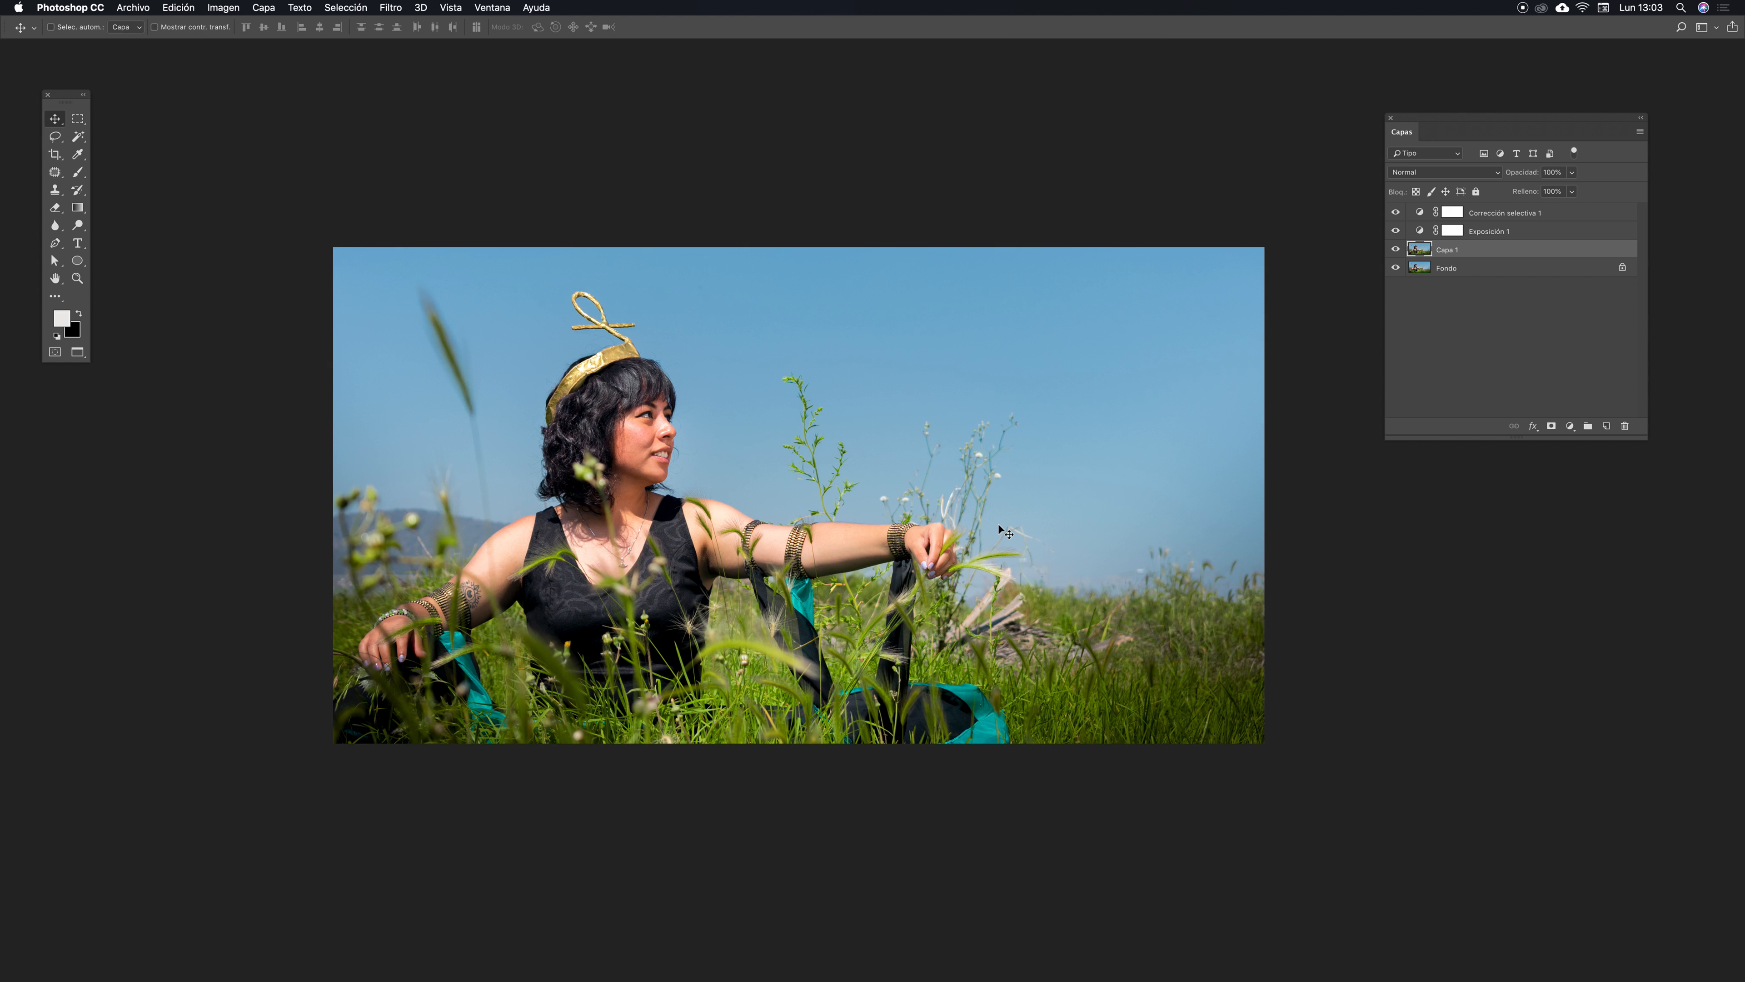
key(super+plus)
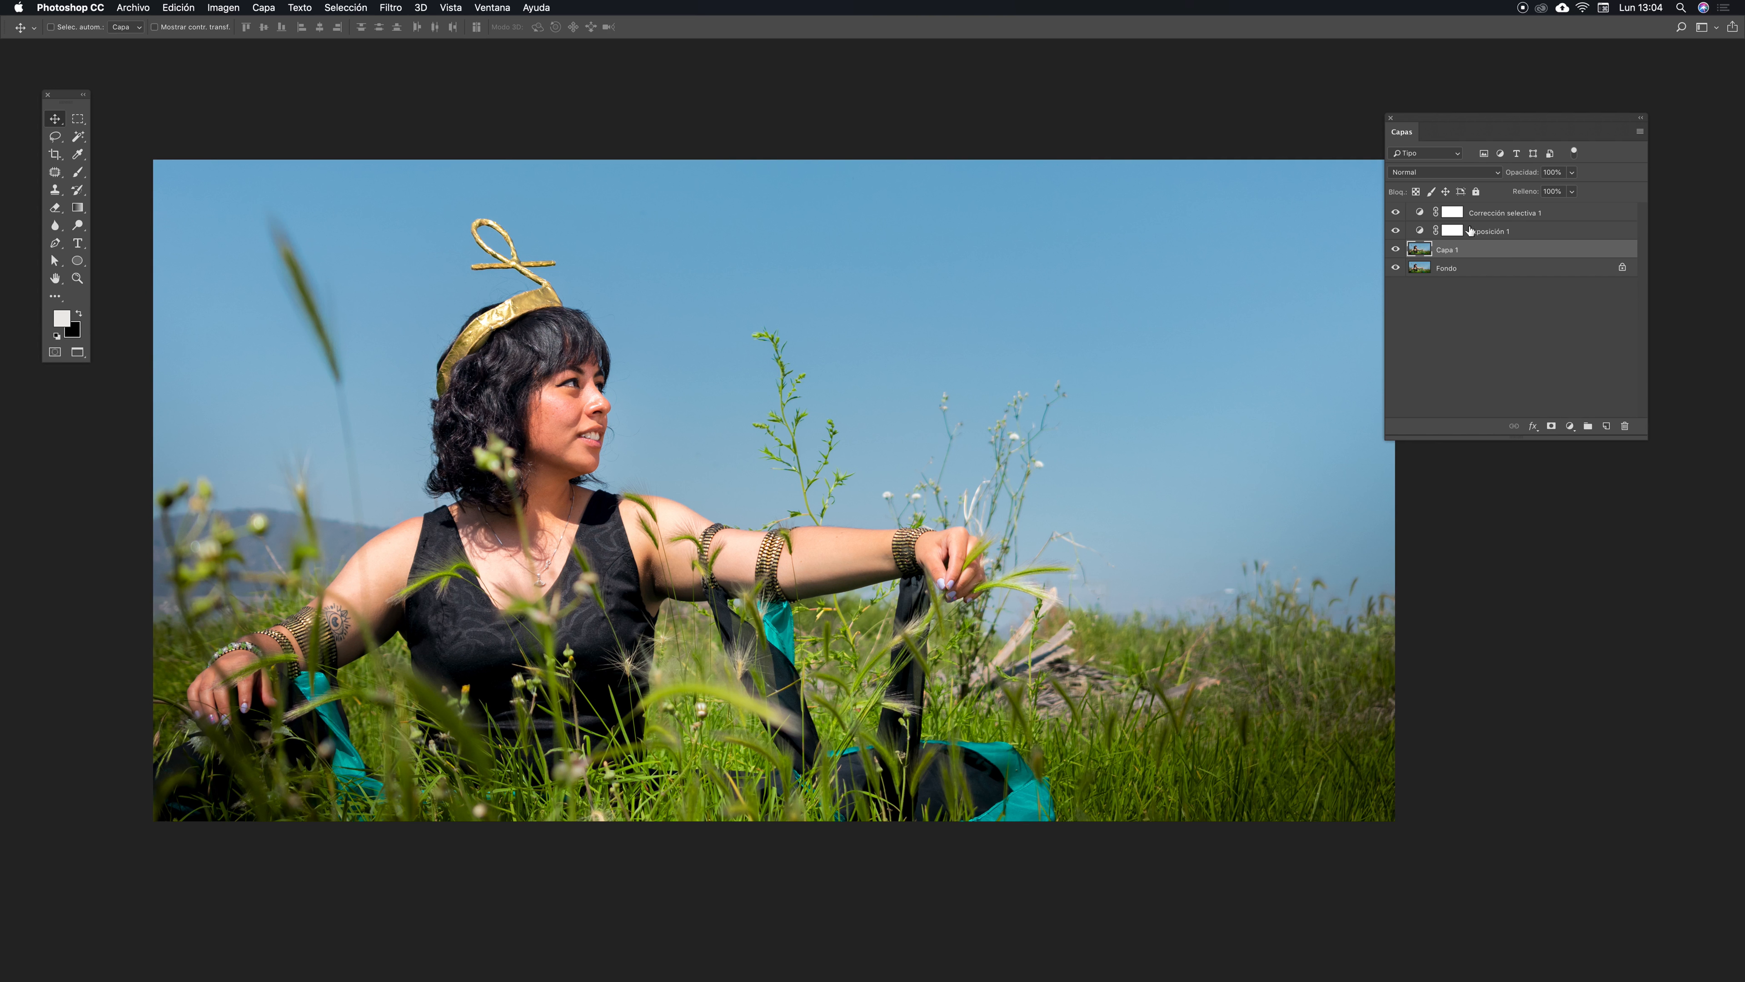
click(1452, 230)
click(1452, 211)
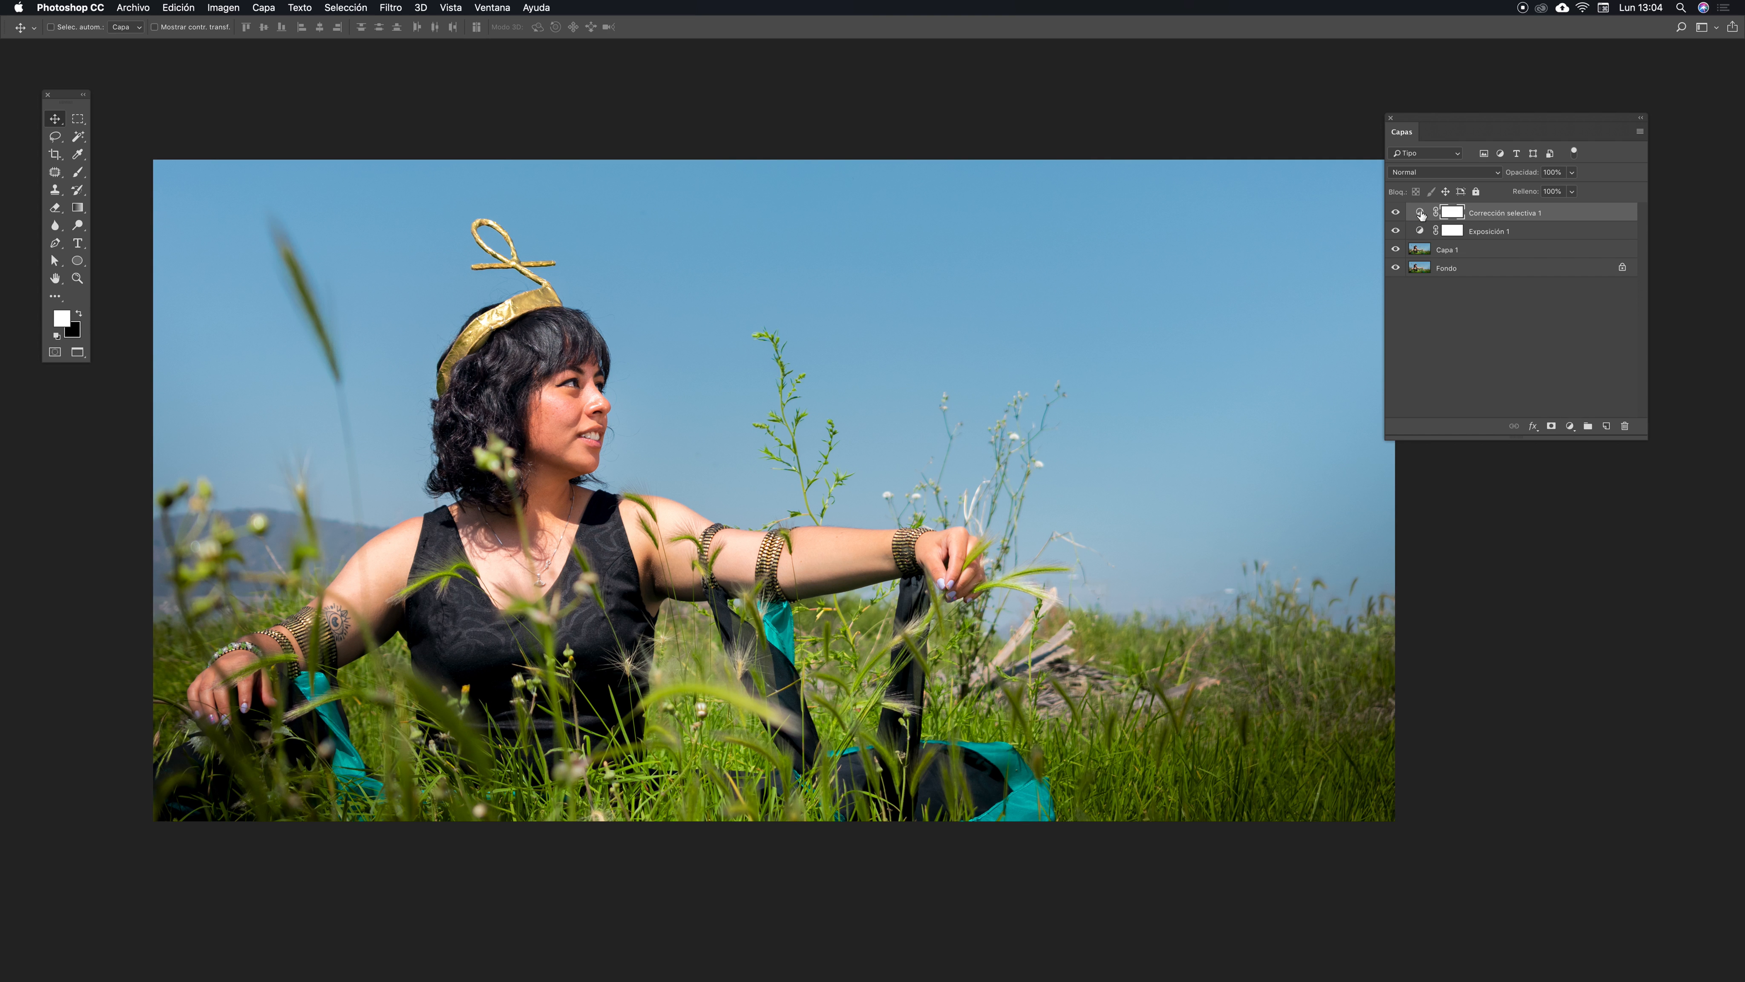
double_click(1419, 215)
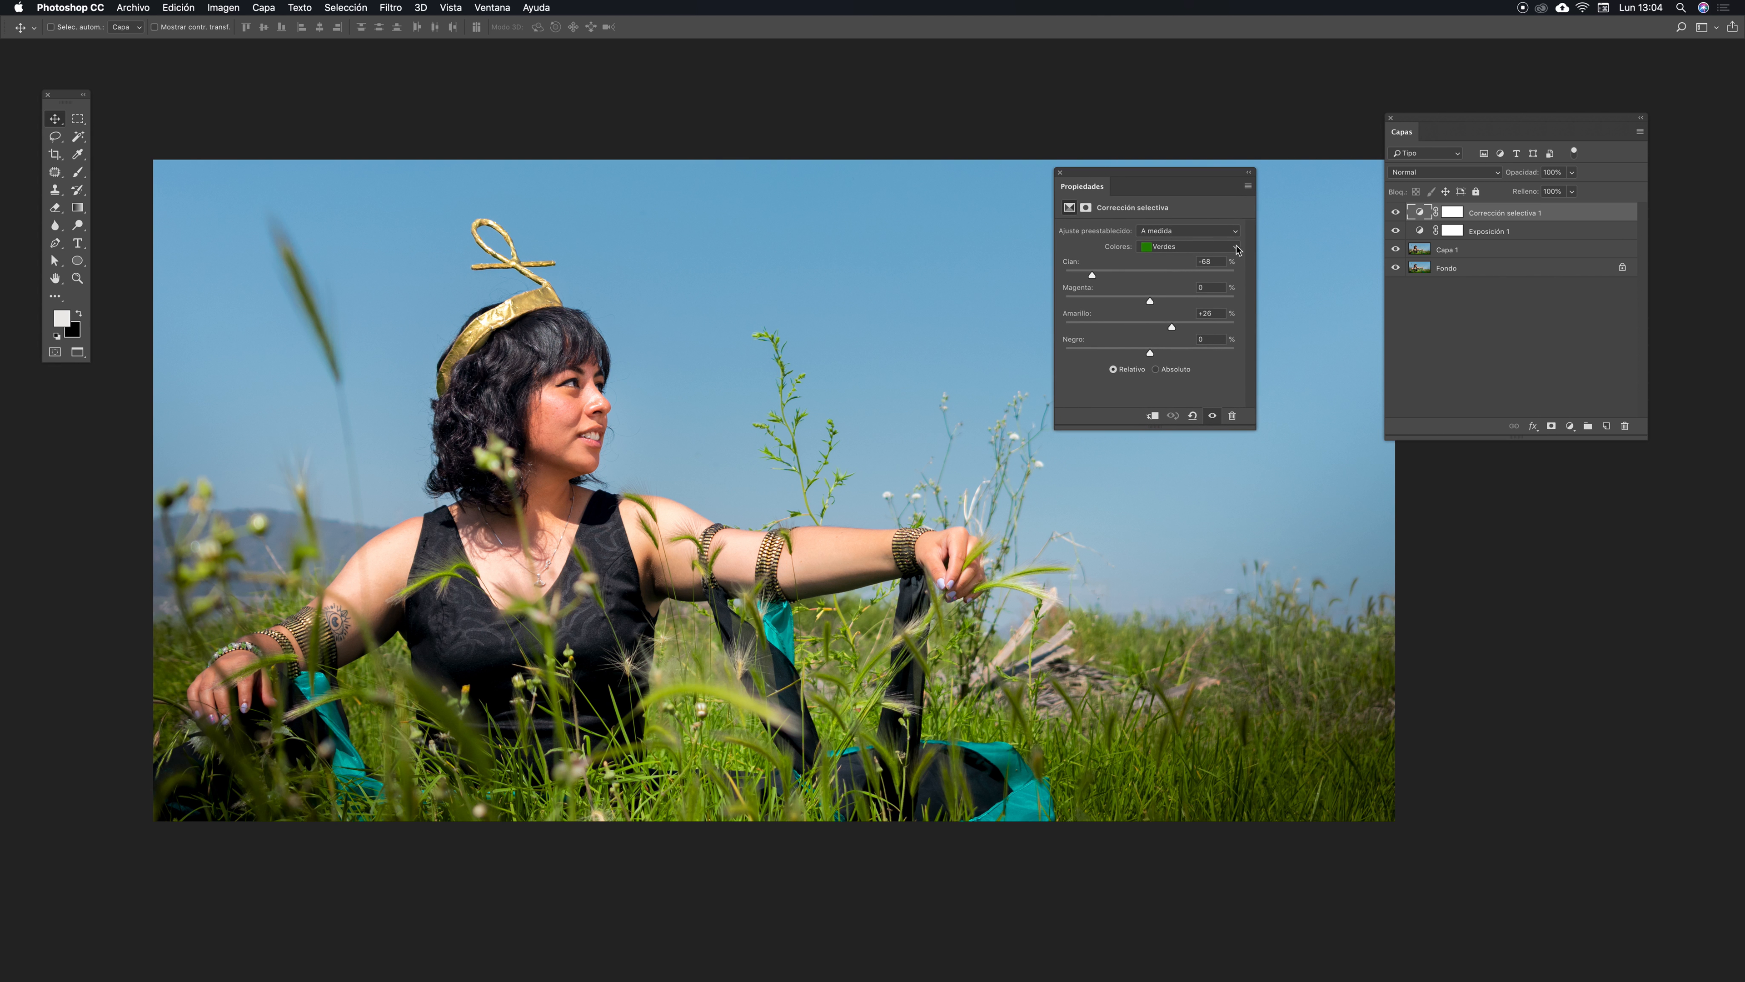
click(1237, 249)
click(1178, 270)
drag(1152, 275, 1181, 277)
drag(1110, 176, 1110, 182)
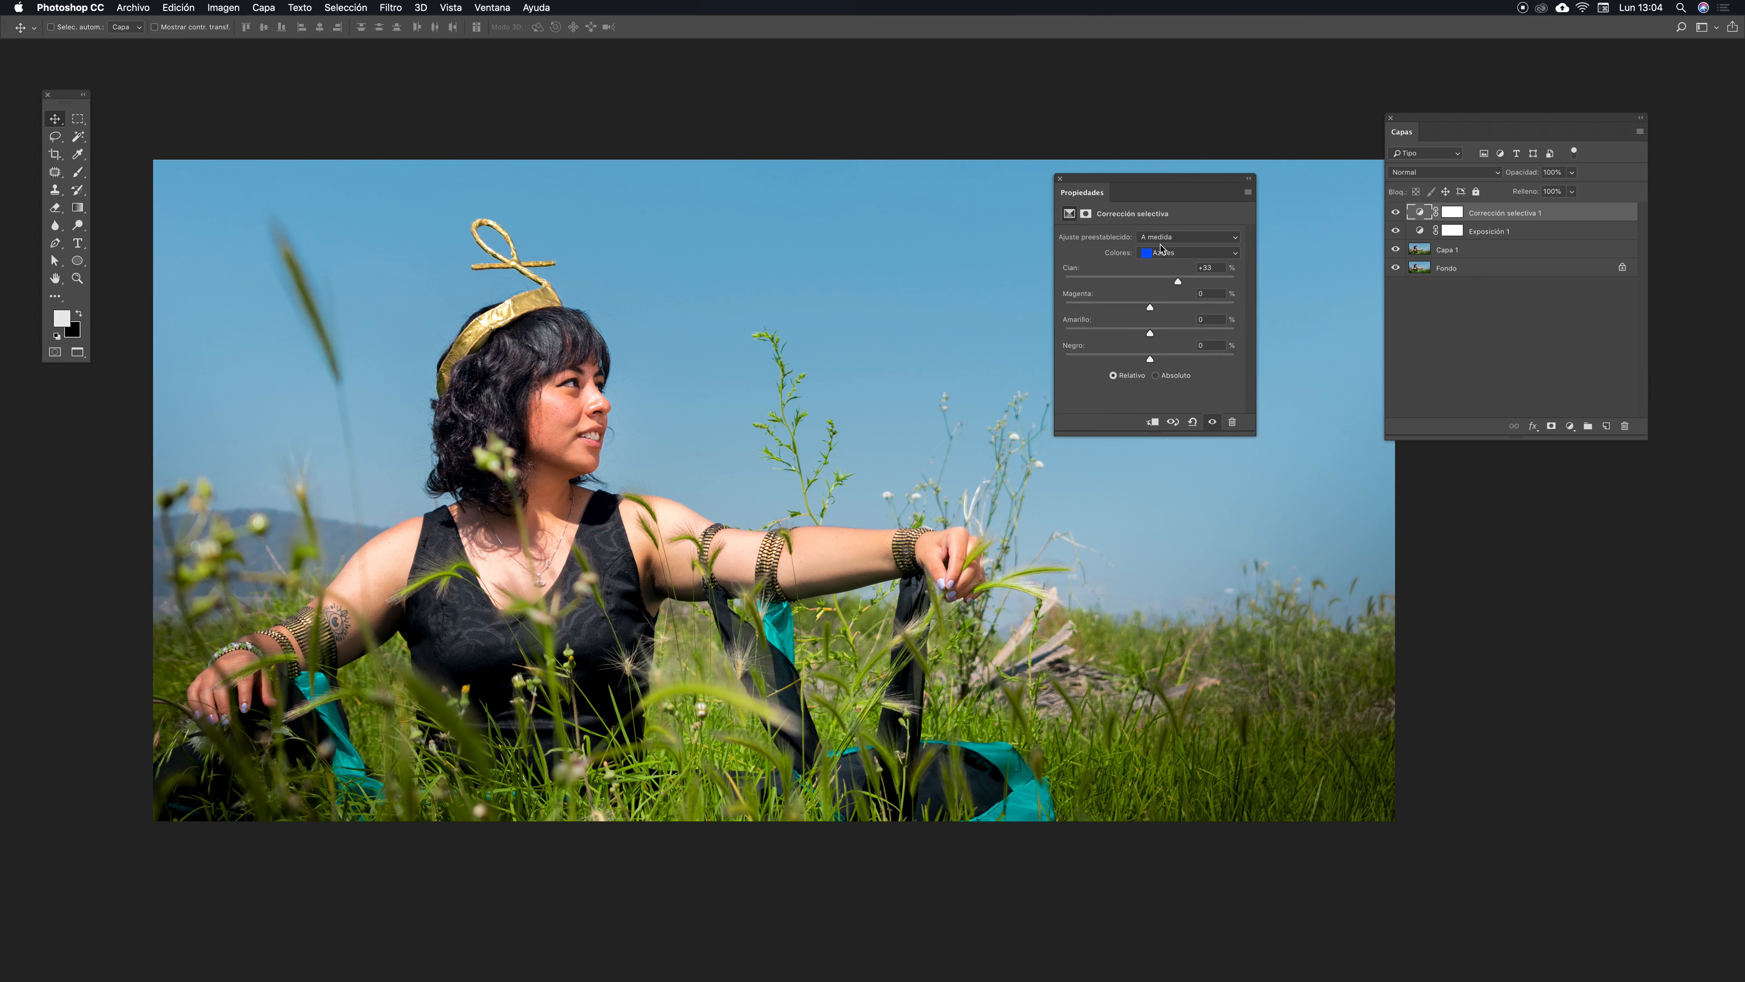
drag(1183, 282, 1237, 282)
drag(1112, 185, 1086, 364)
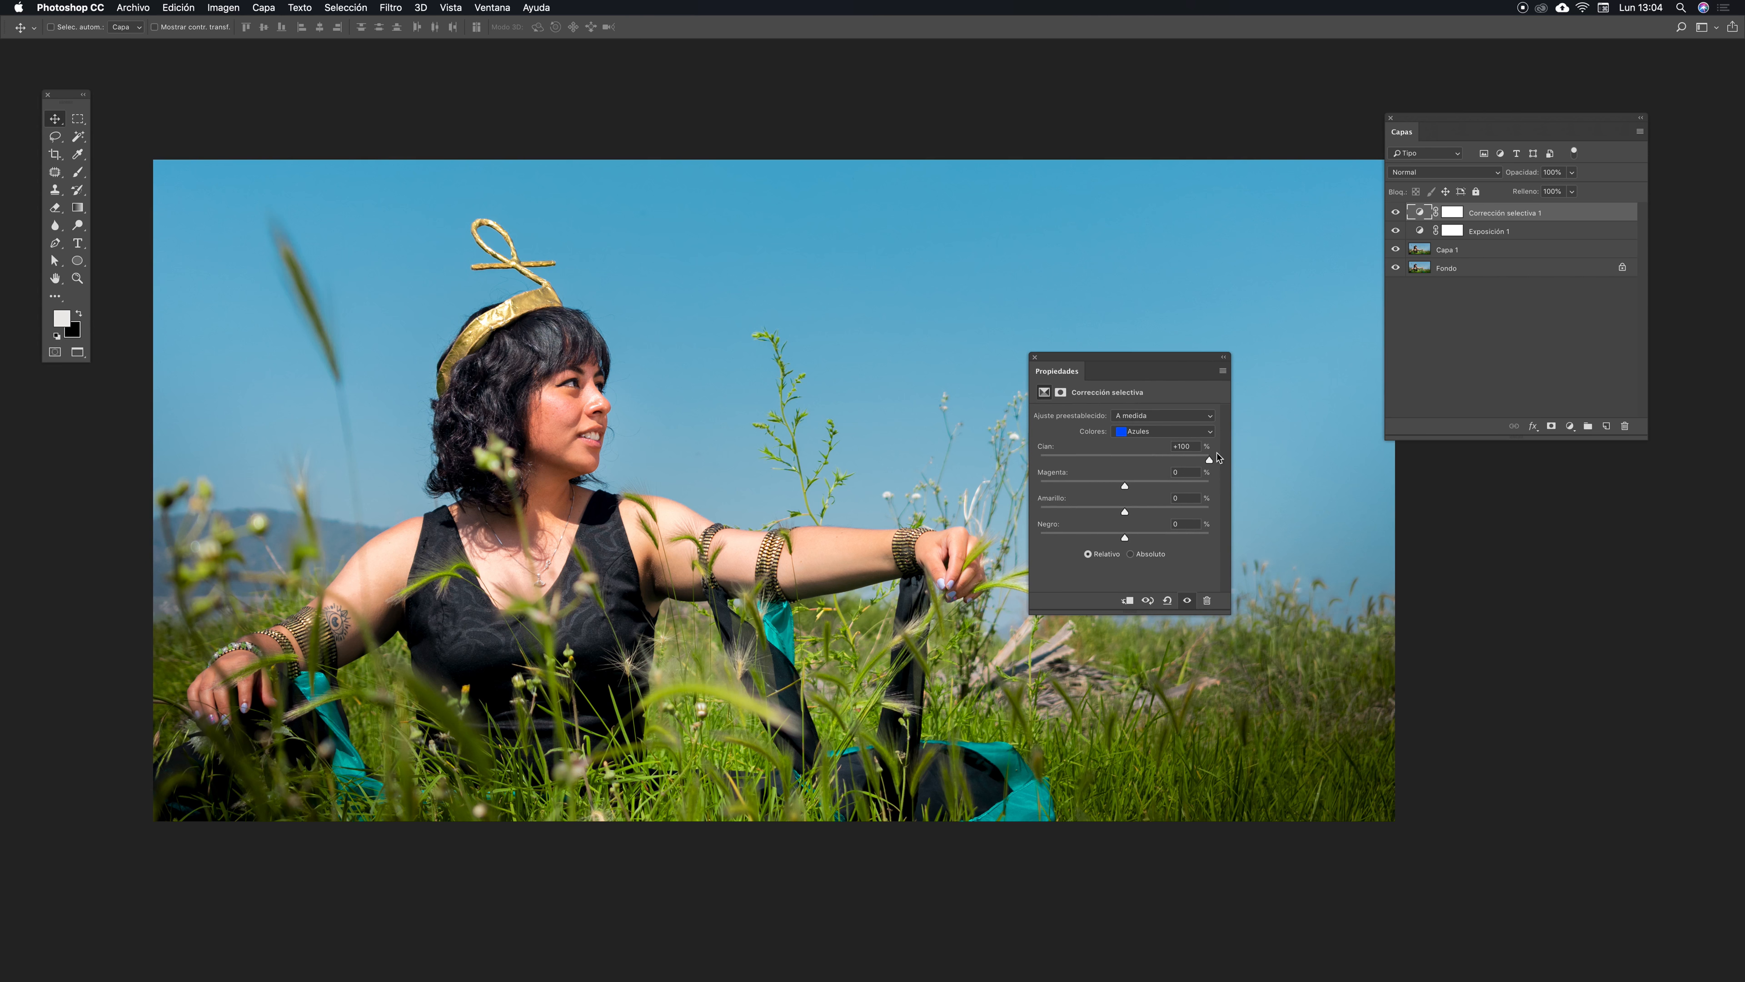
drag(1211, 465, 1138, 460)
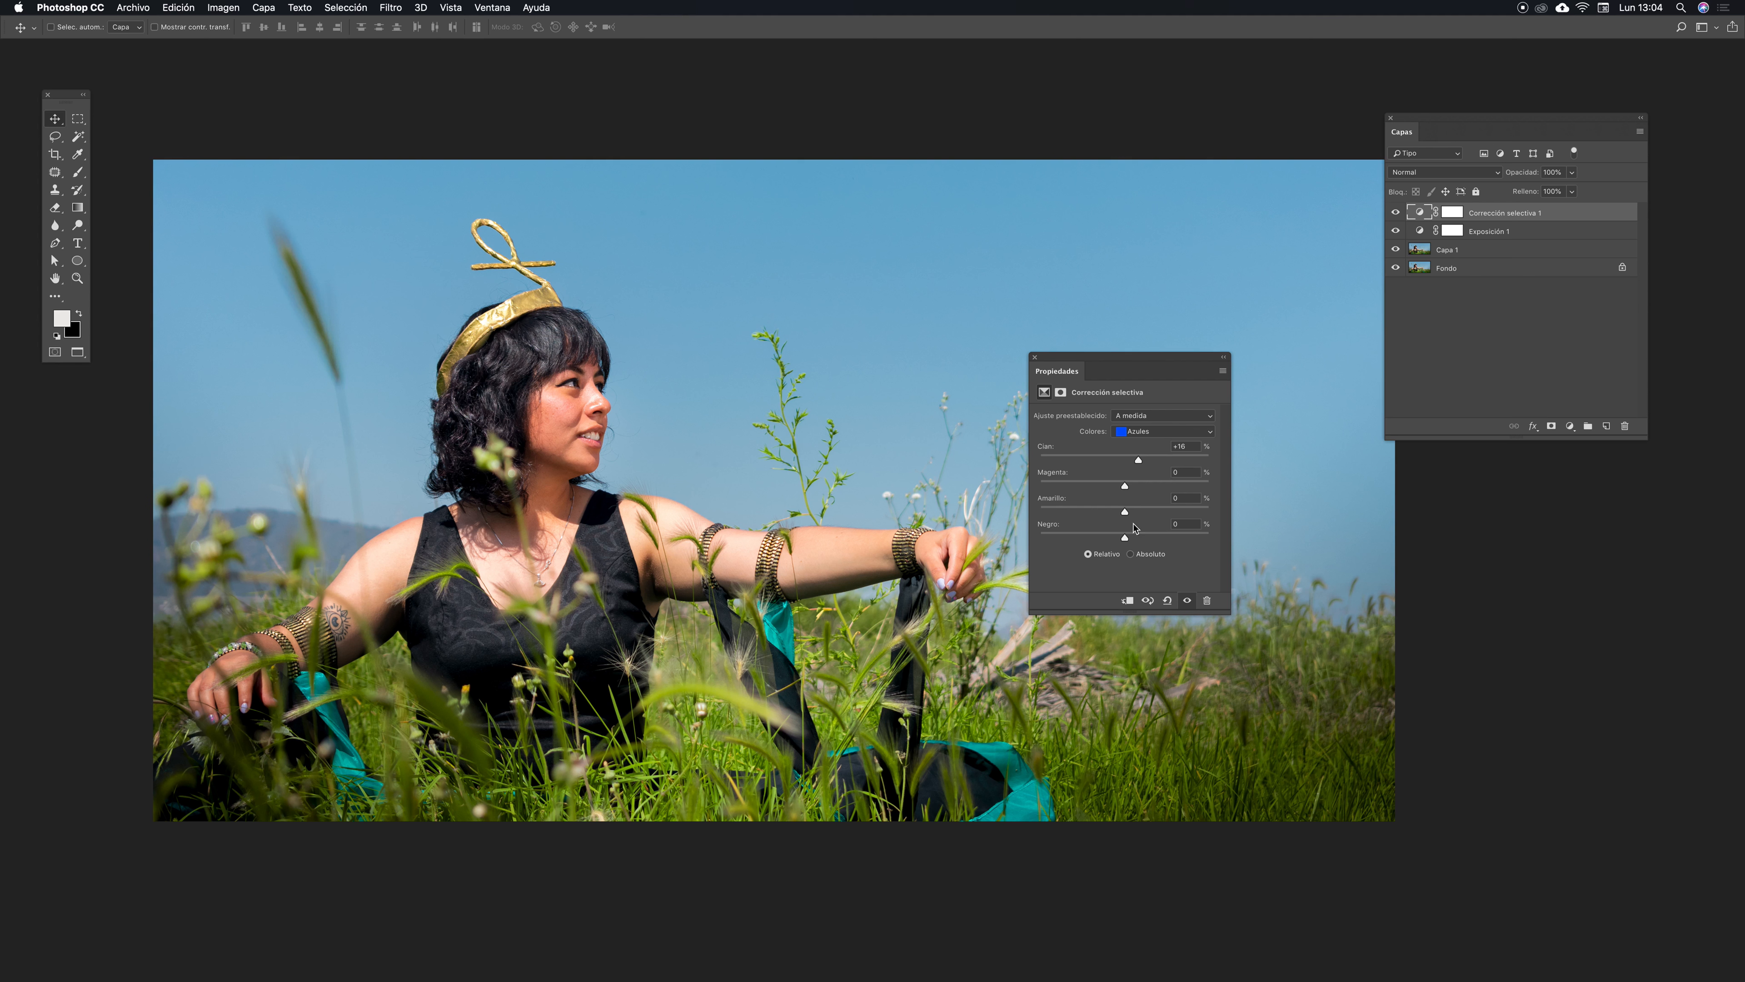
- Switch the Selective Color to Cyans and raise their Cyan slider
click(1208, 432)
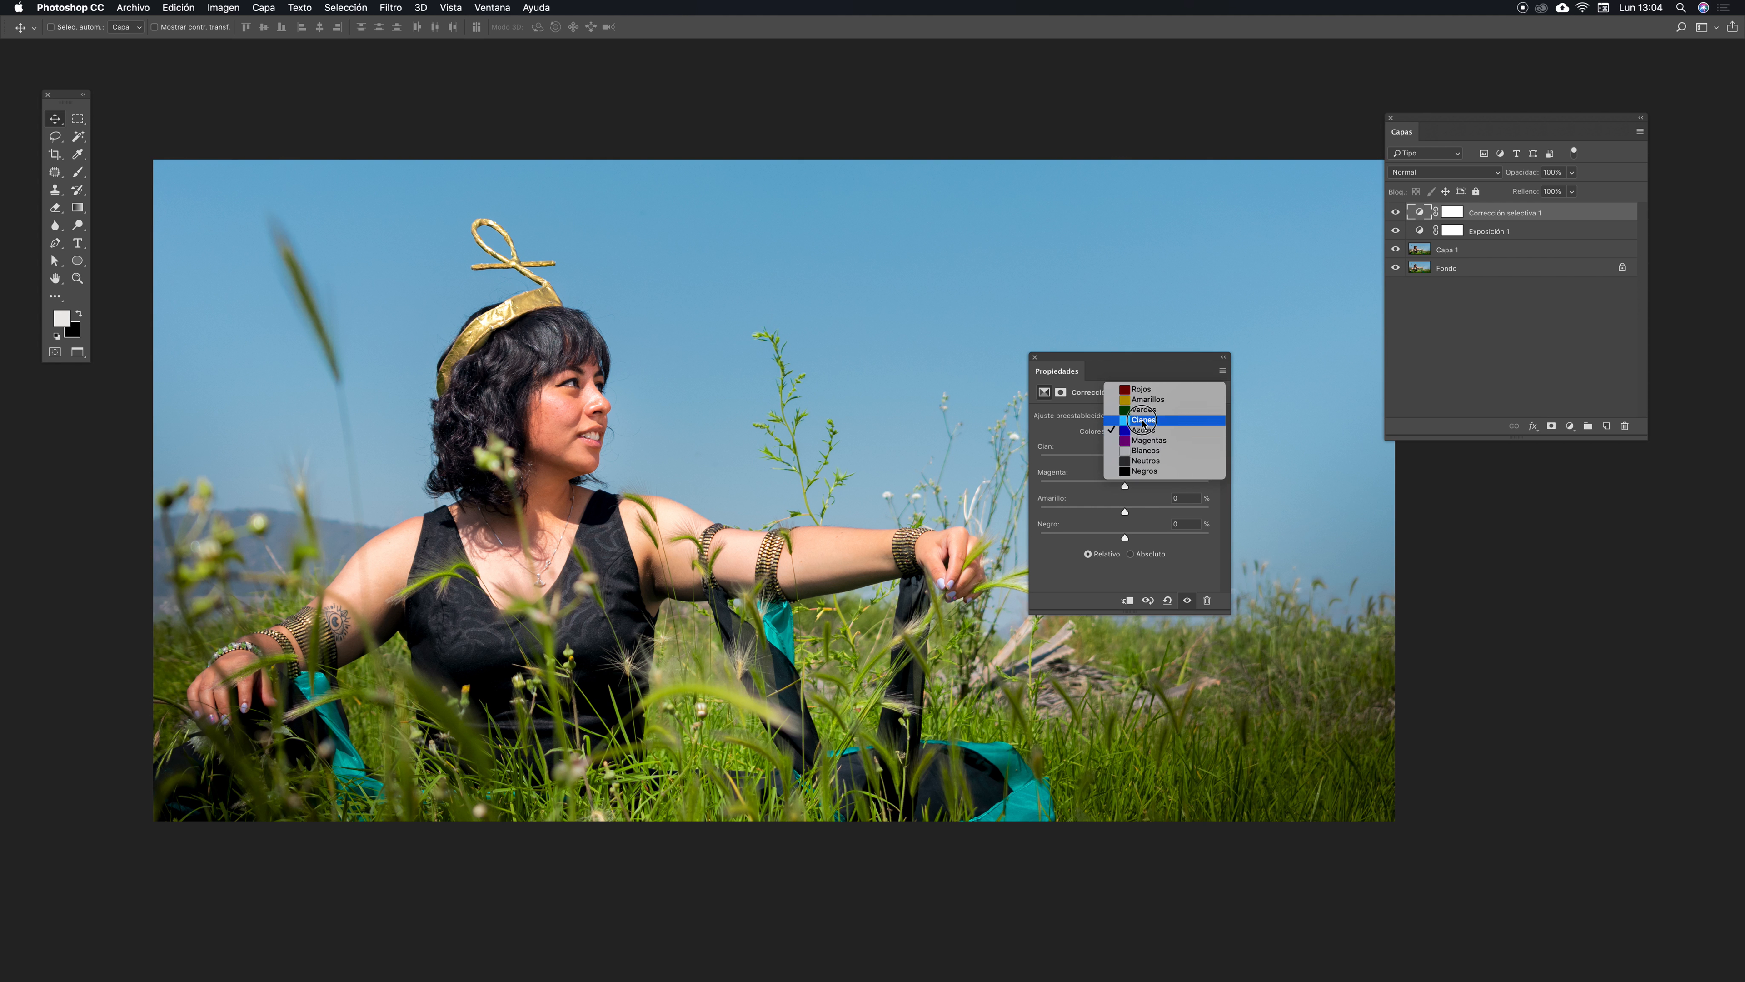
click(1145, 420)
drag(1124, 460, 1138, 461)
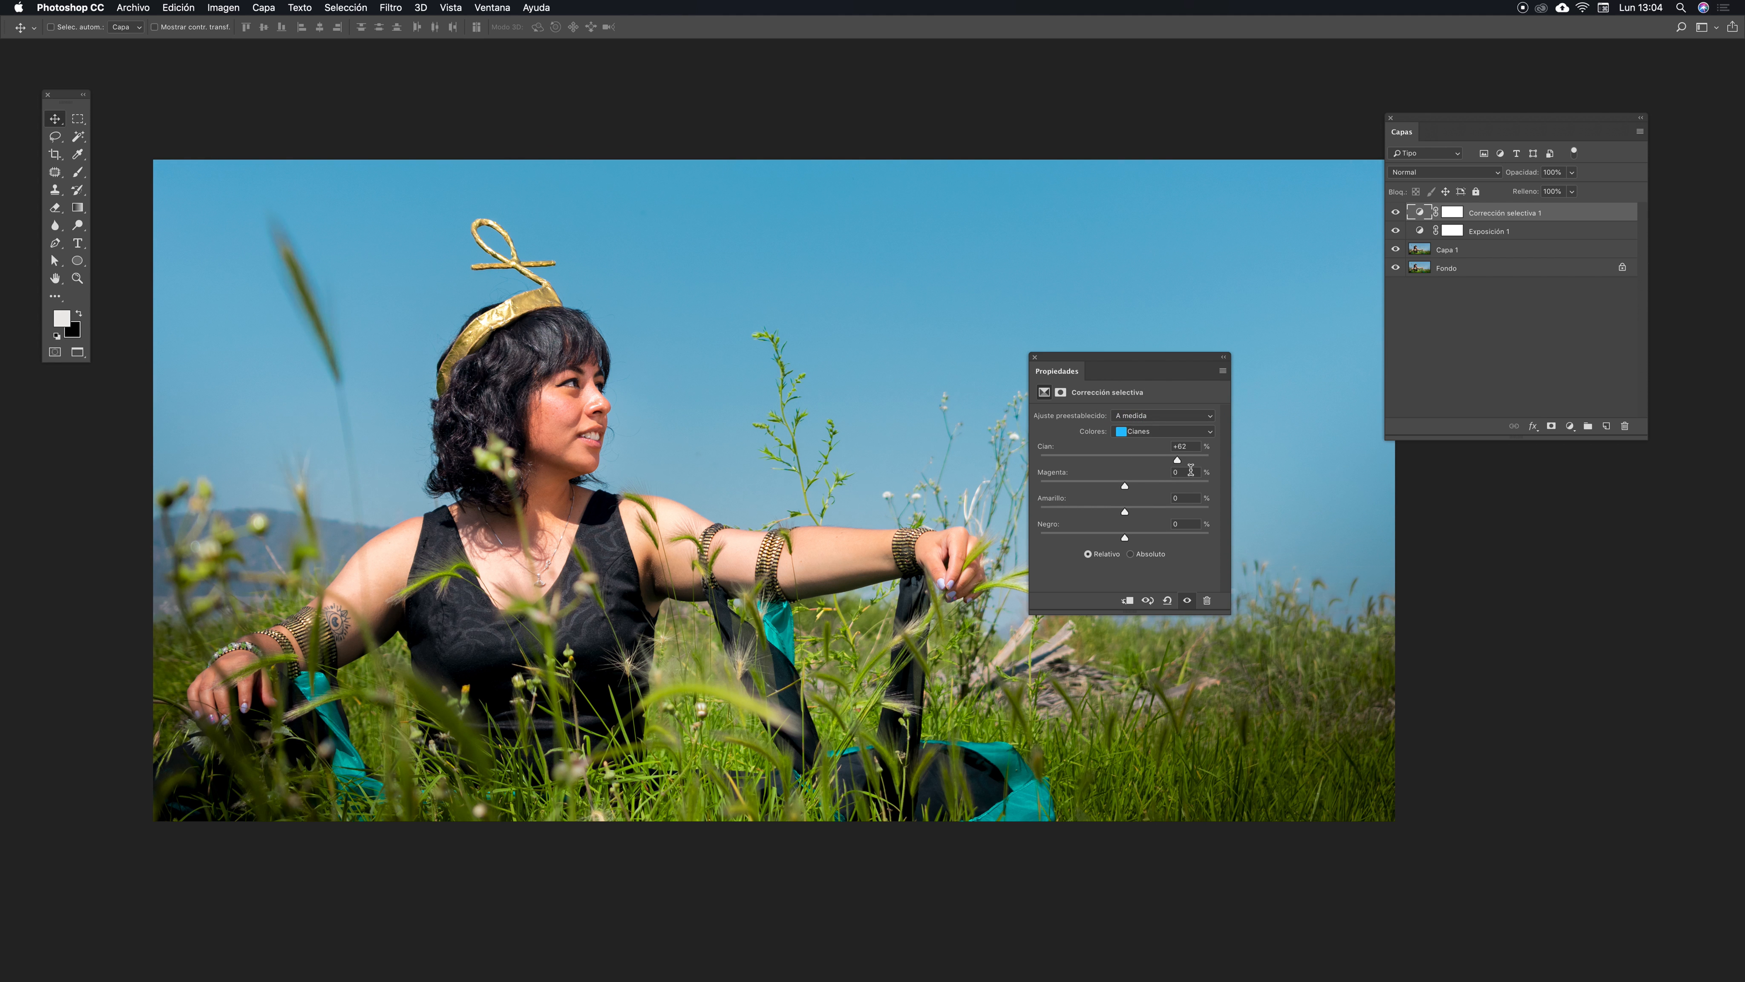
drag(1177, 461, 1165, 461)
- Switch the Selective Color to Magentas and set their Magenta to -8
click(1210, 432)
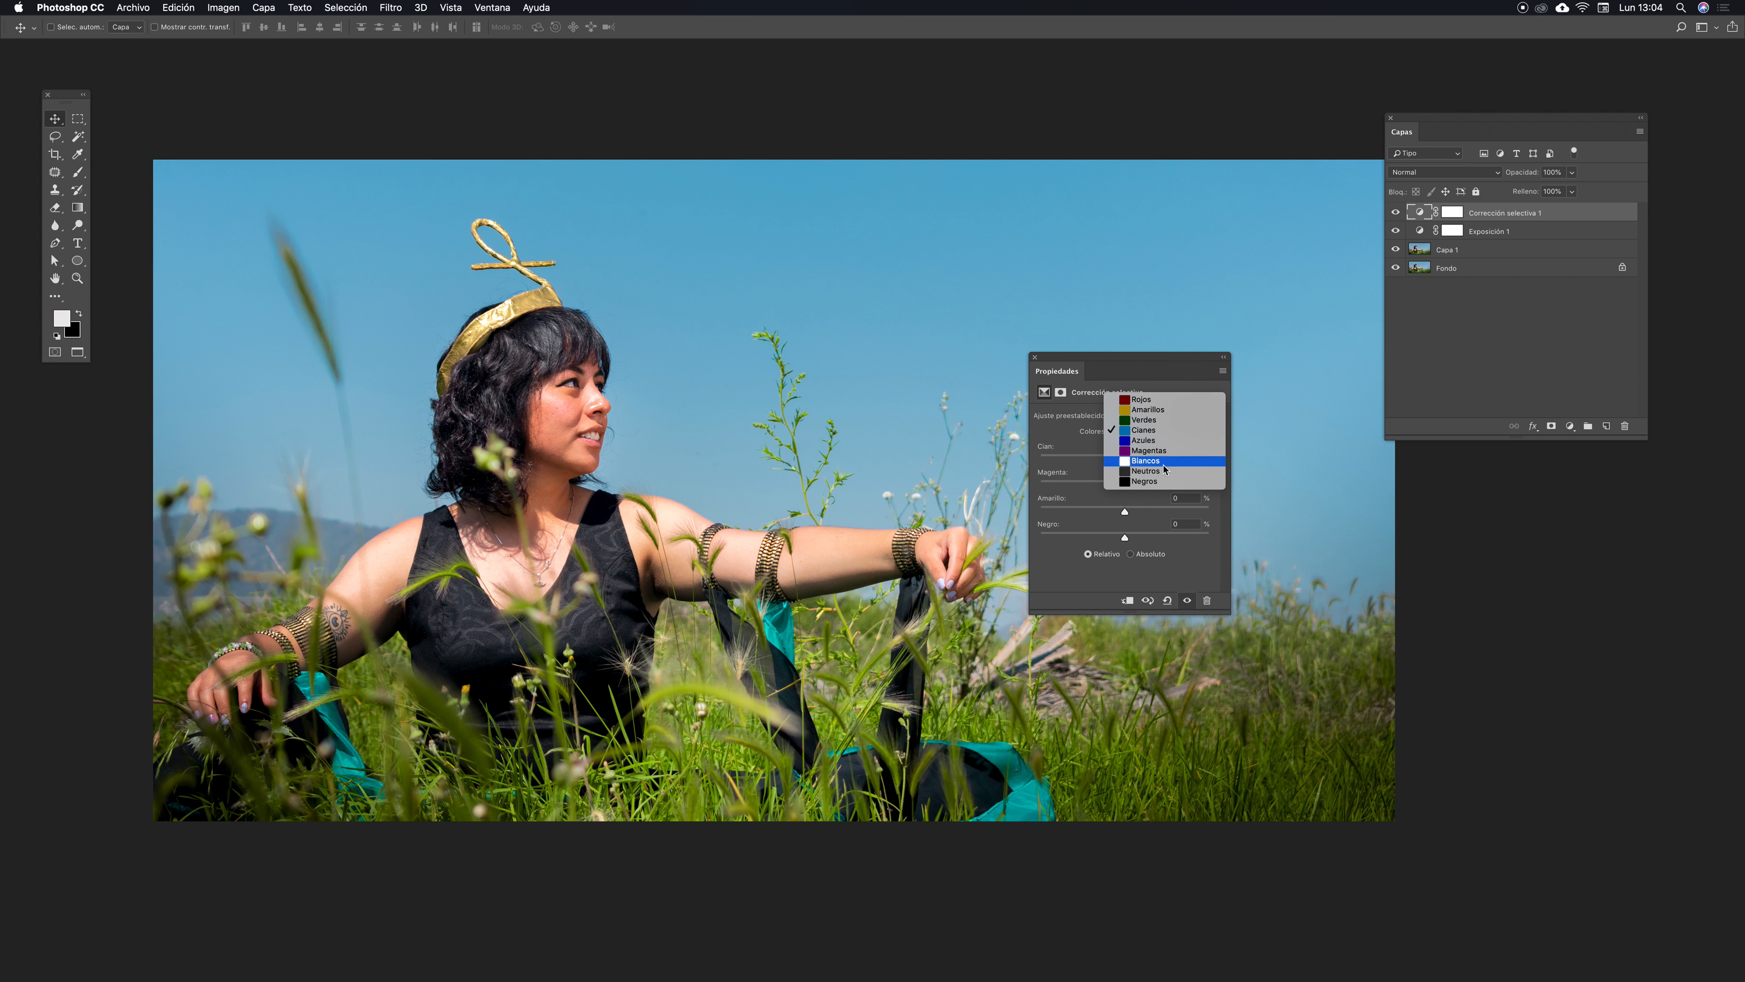
click(1149, 451)
drag(1125, 486, 1119, 488)
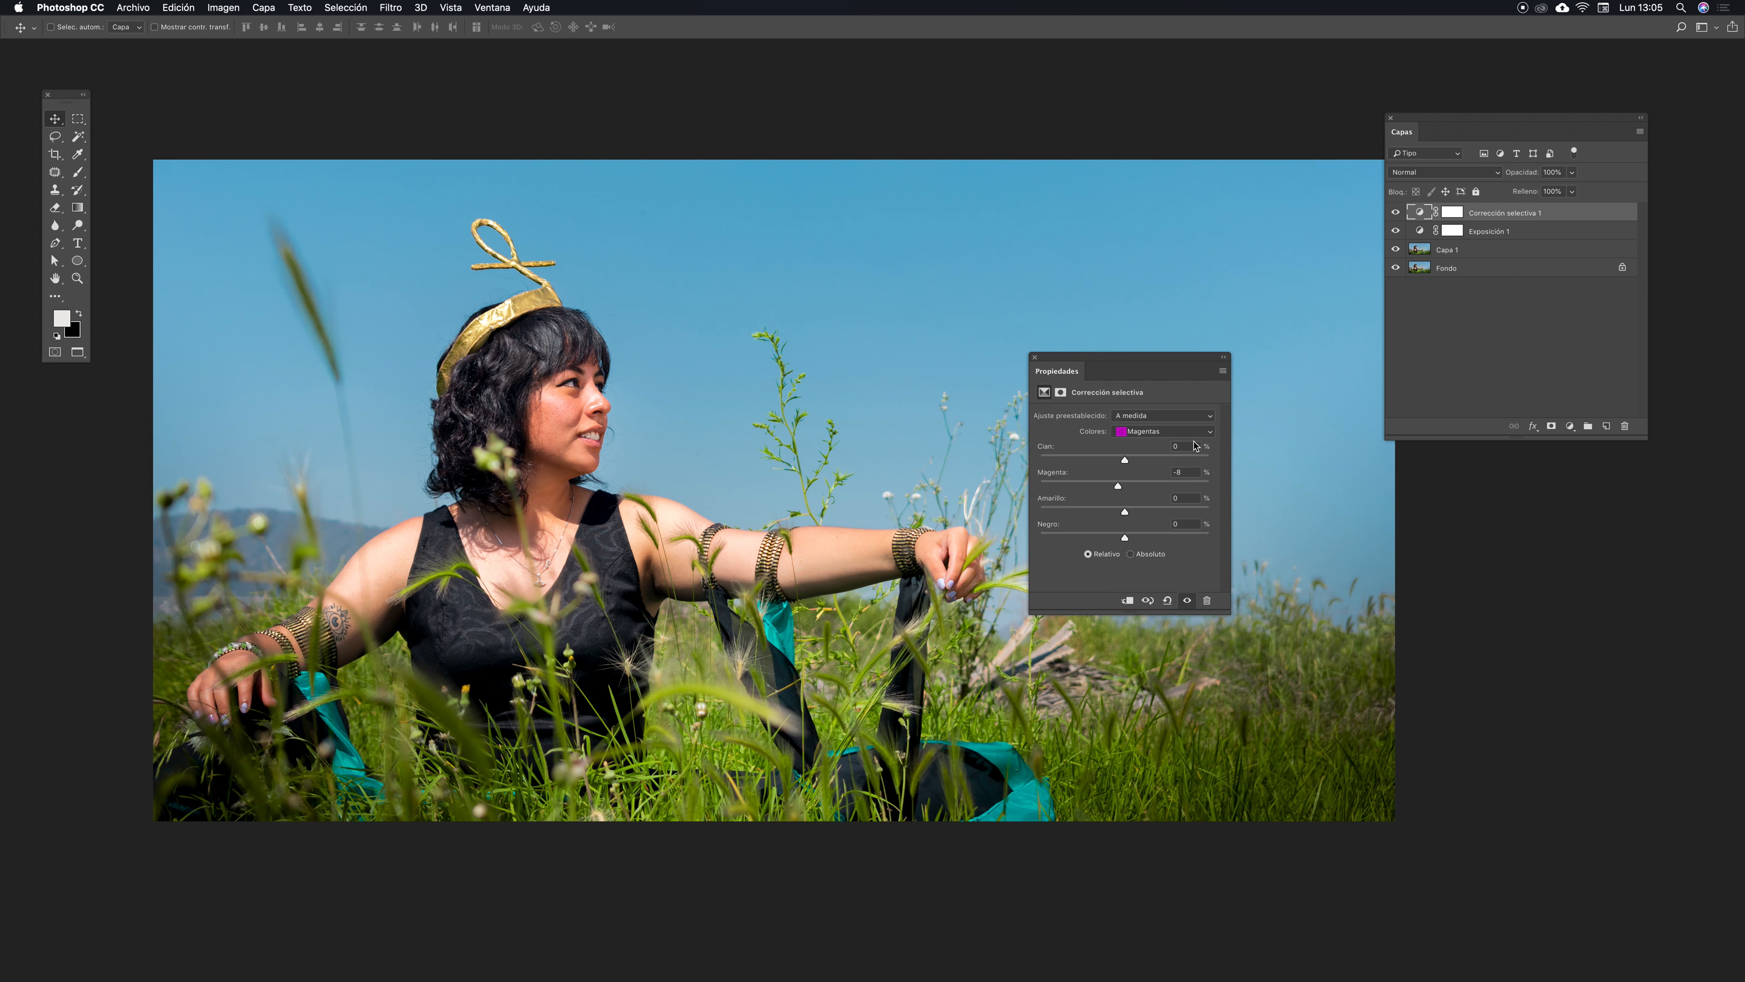
- Switch the Selective Color to Reds, set their Magenta to -21, and close the properties
click(1207, 435)
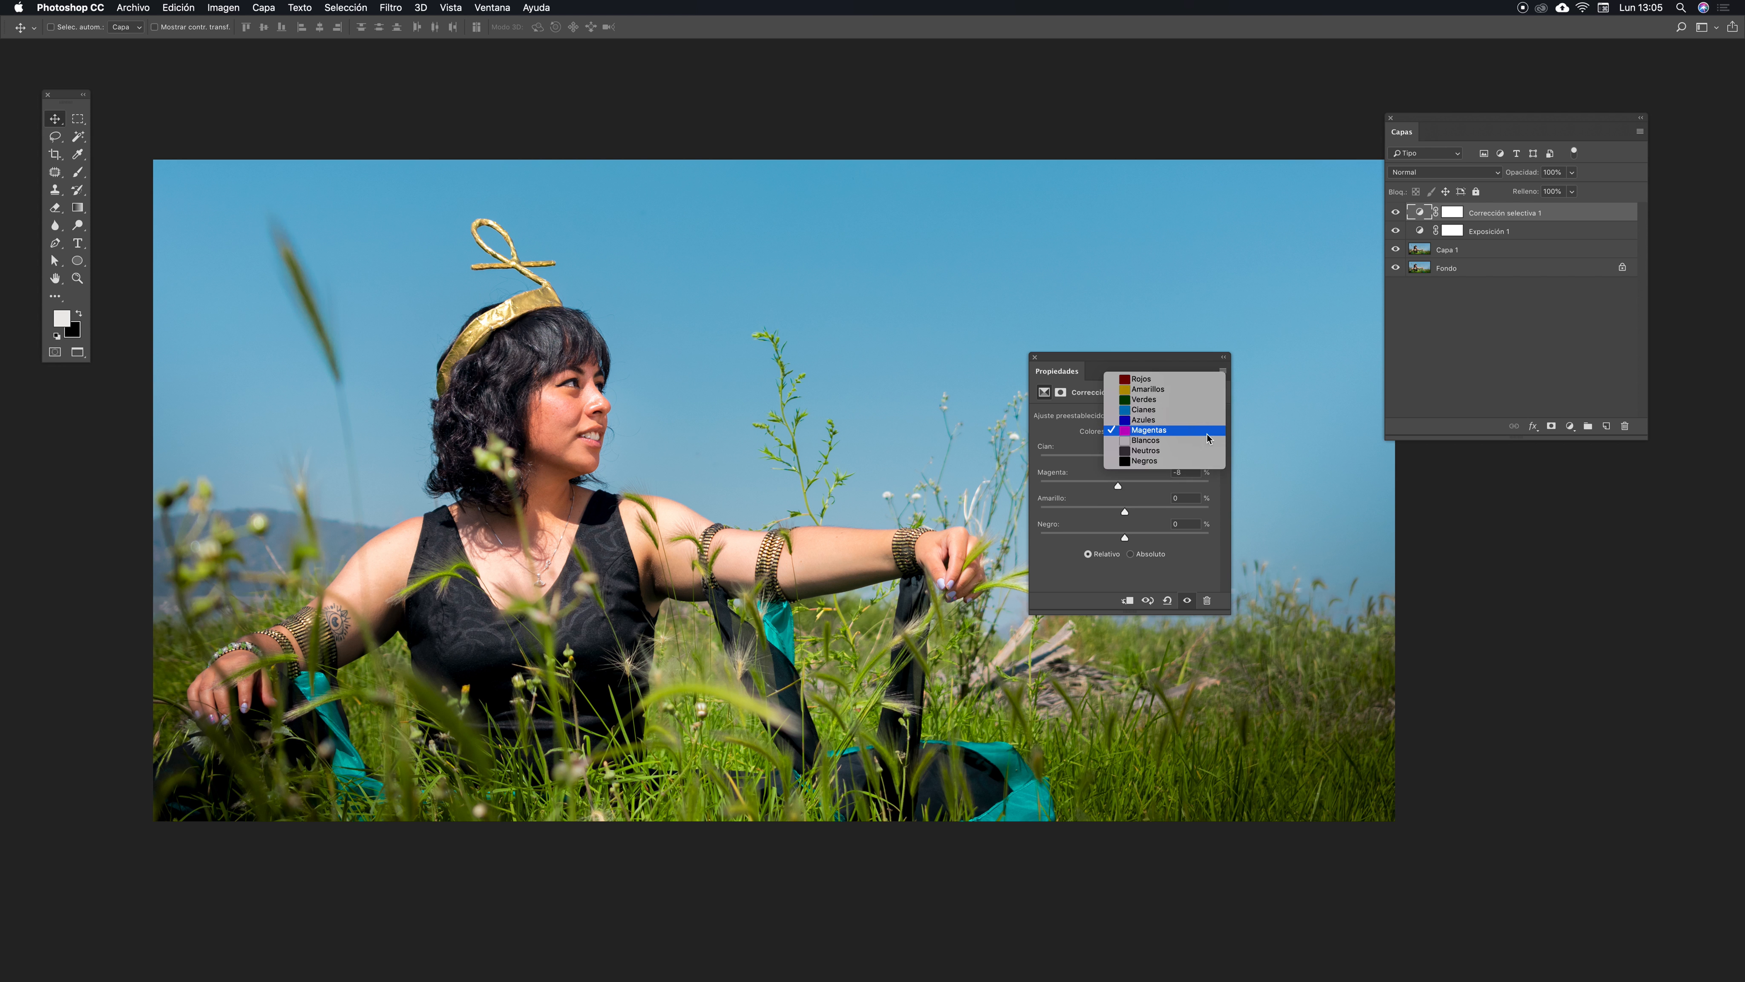
click(1142, 380)
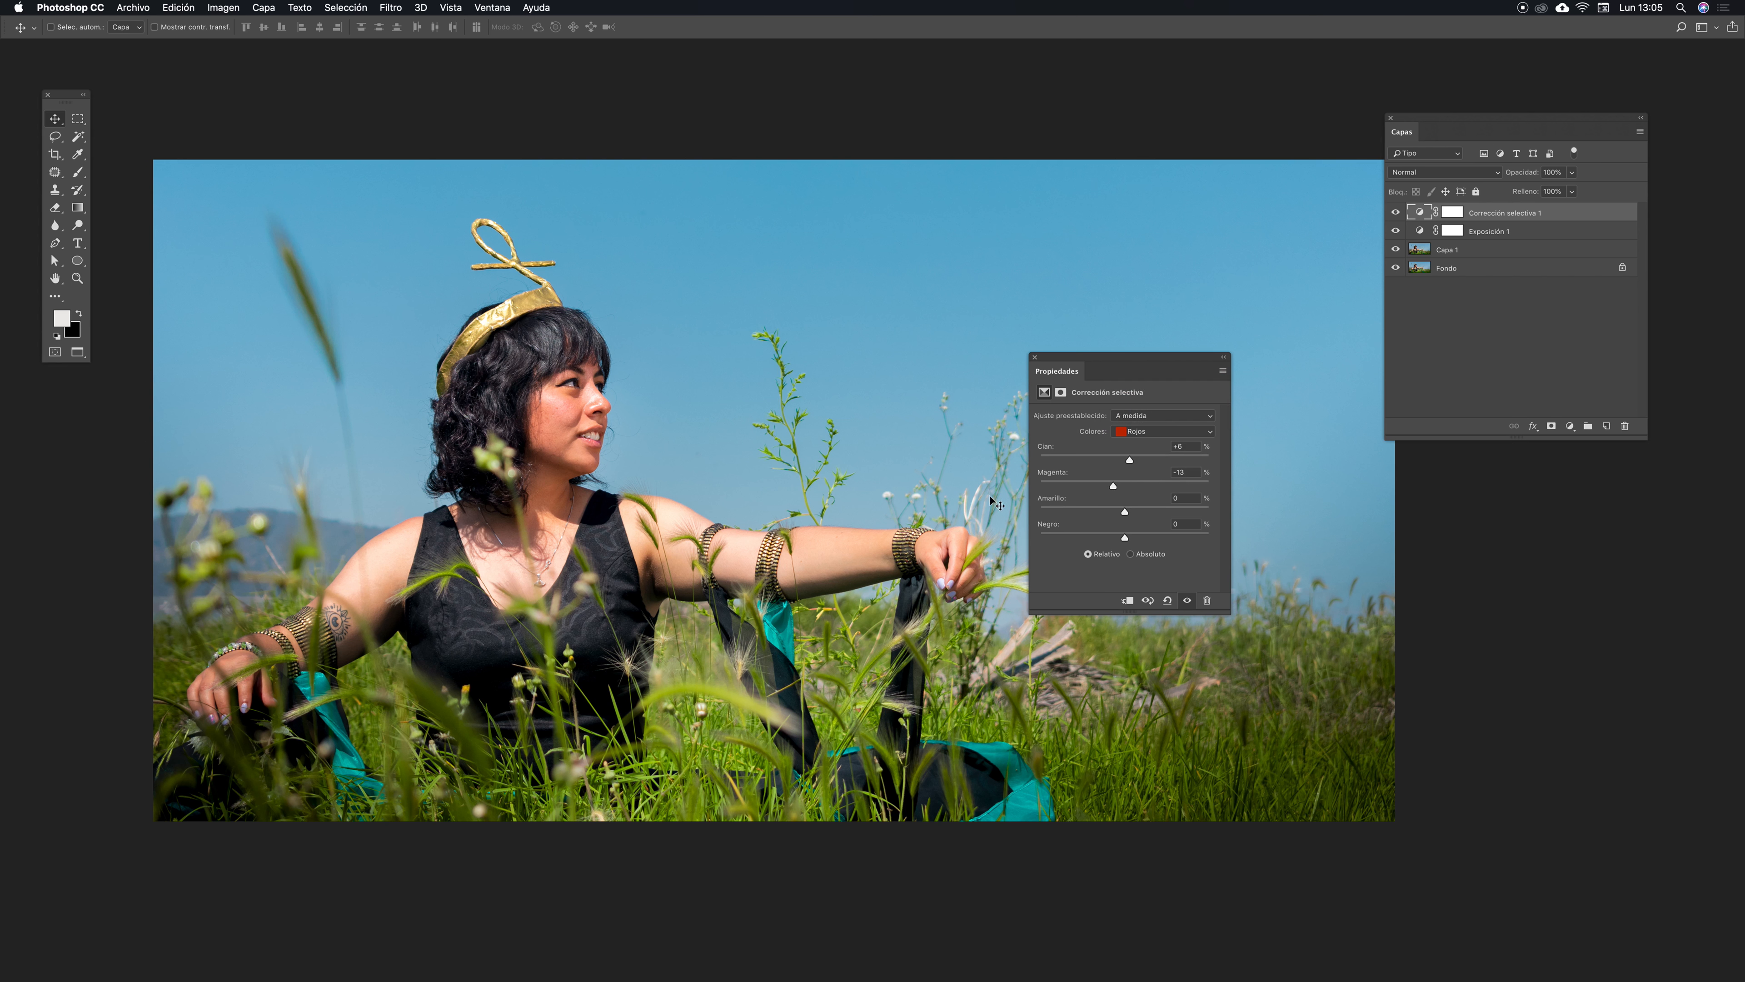
drag(1114, 487, 1111, 485)
key(super+minus)
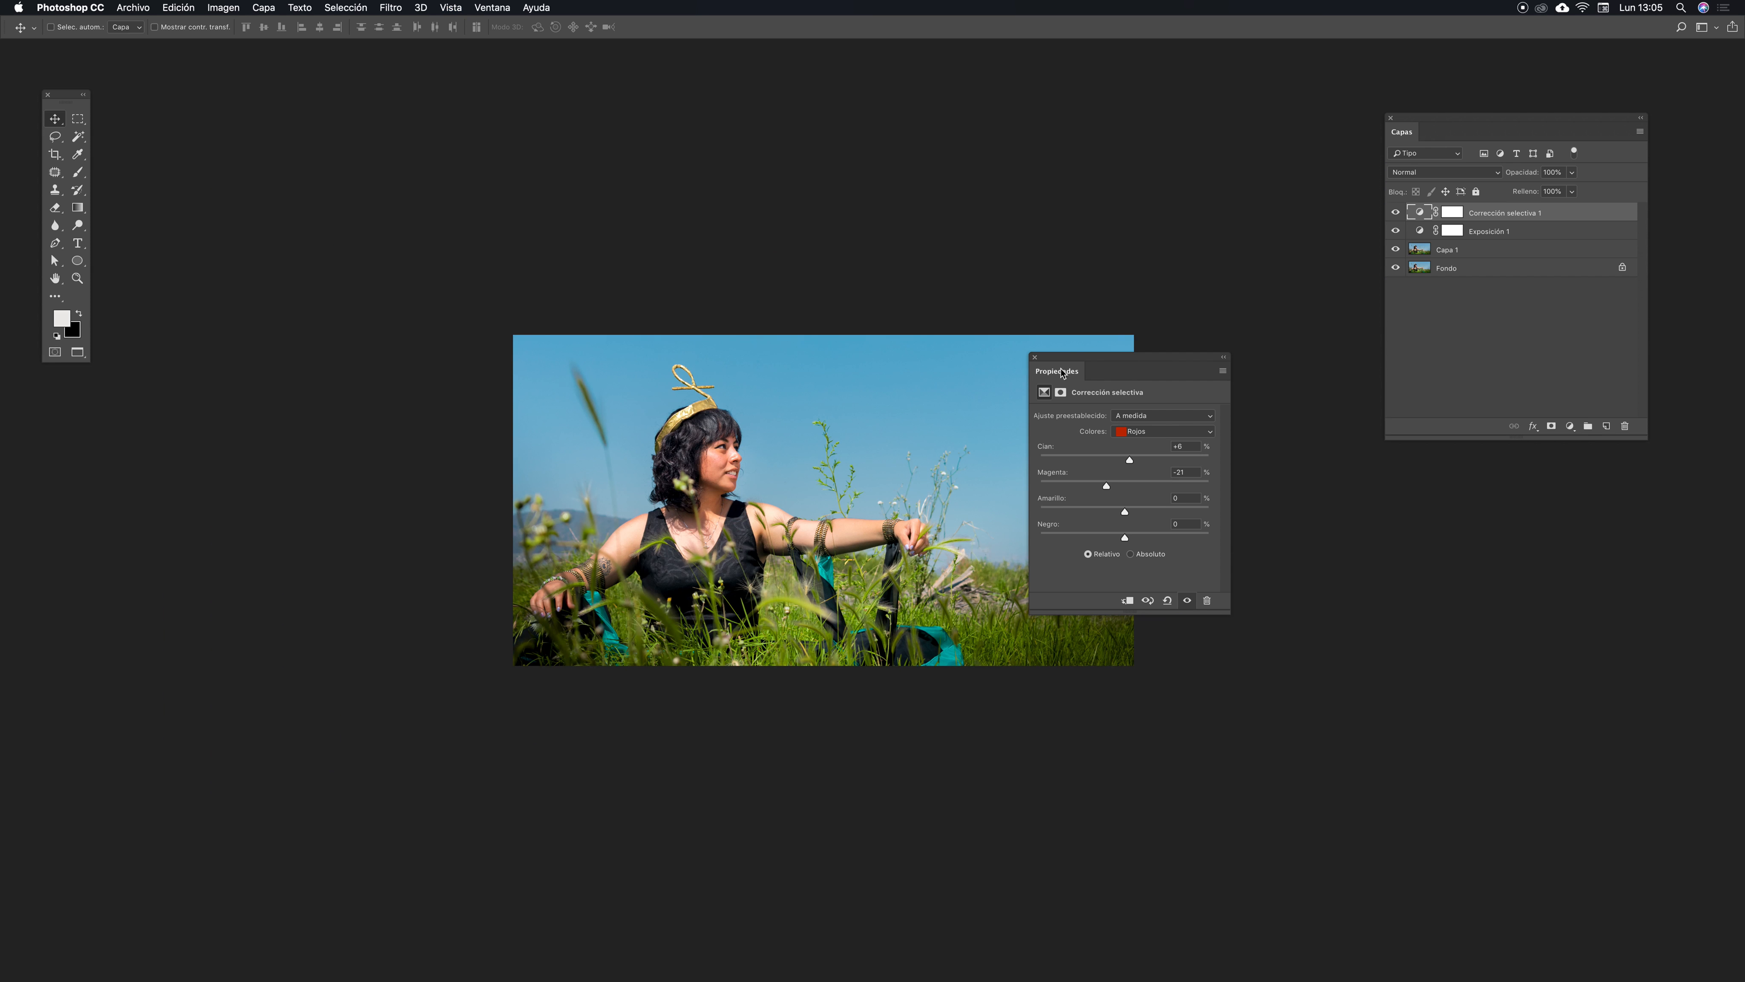
click(1035, 356)
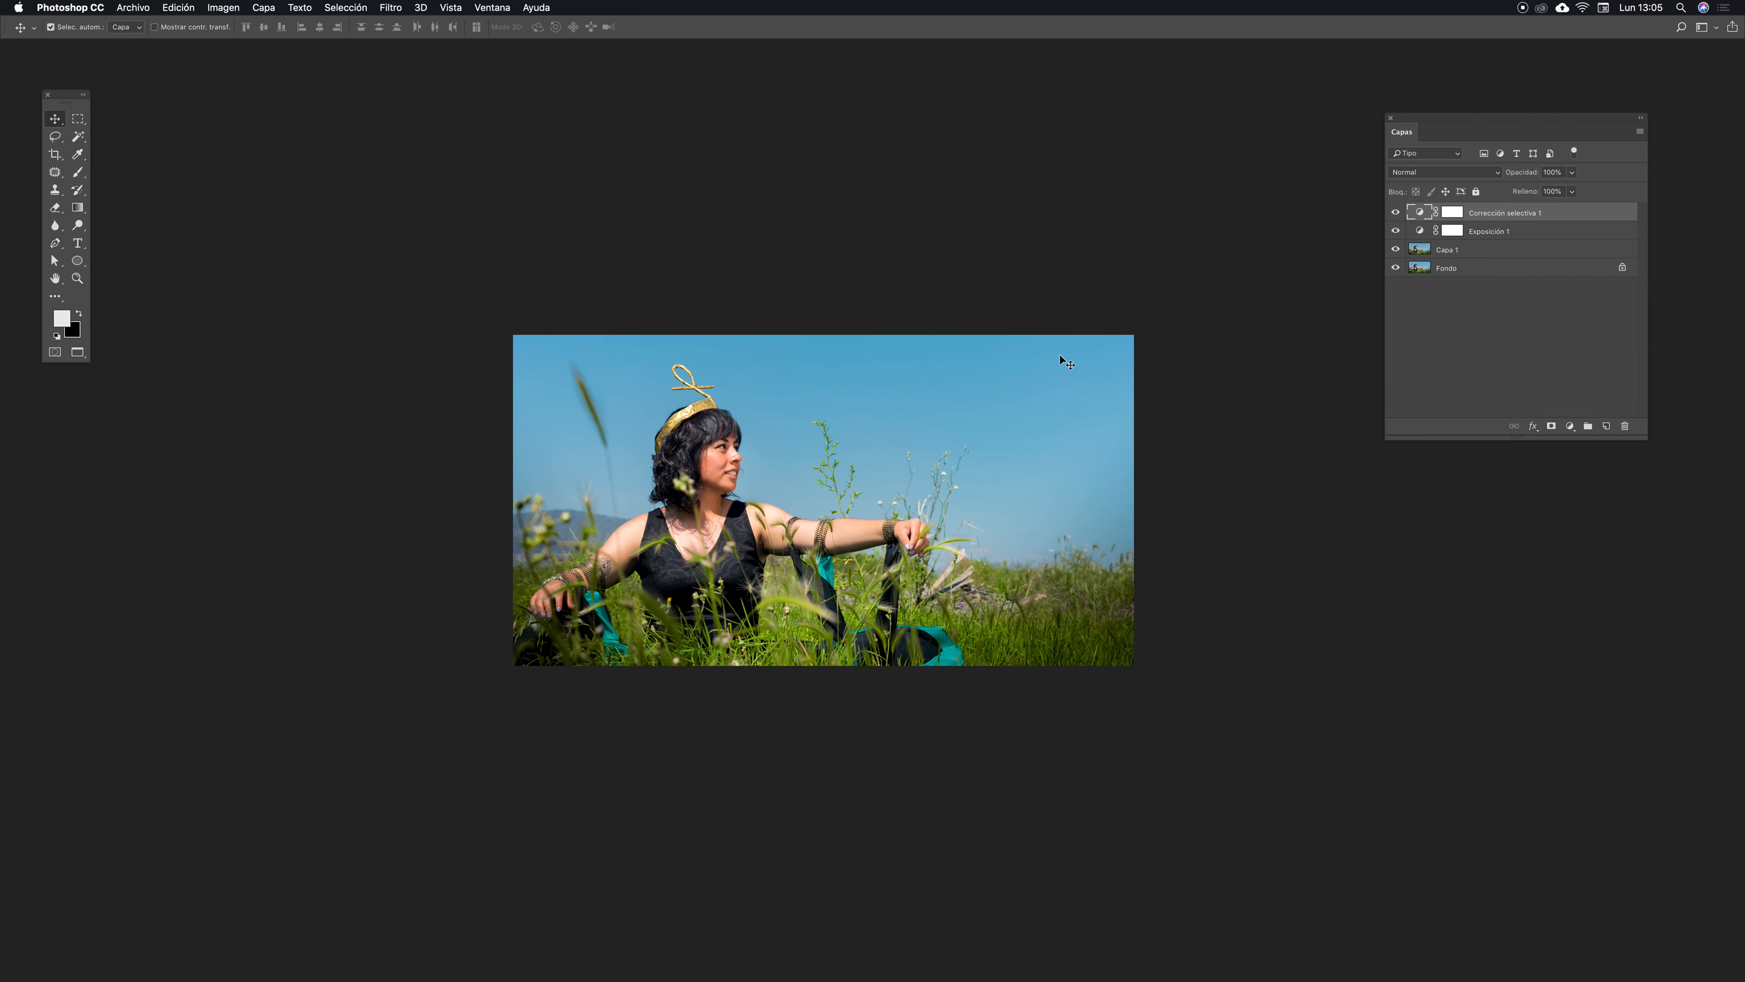
key(super+plus)
drag(823, 376, 801, 355)
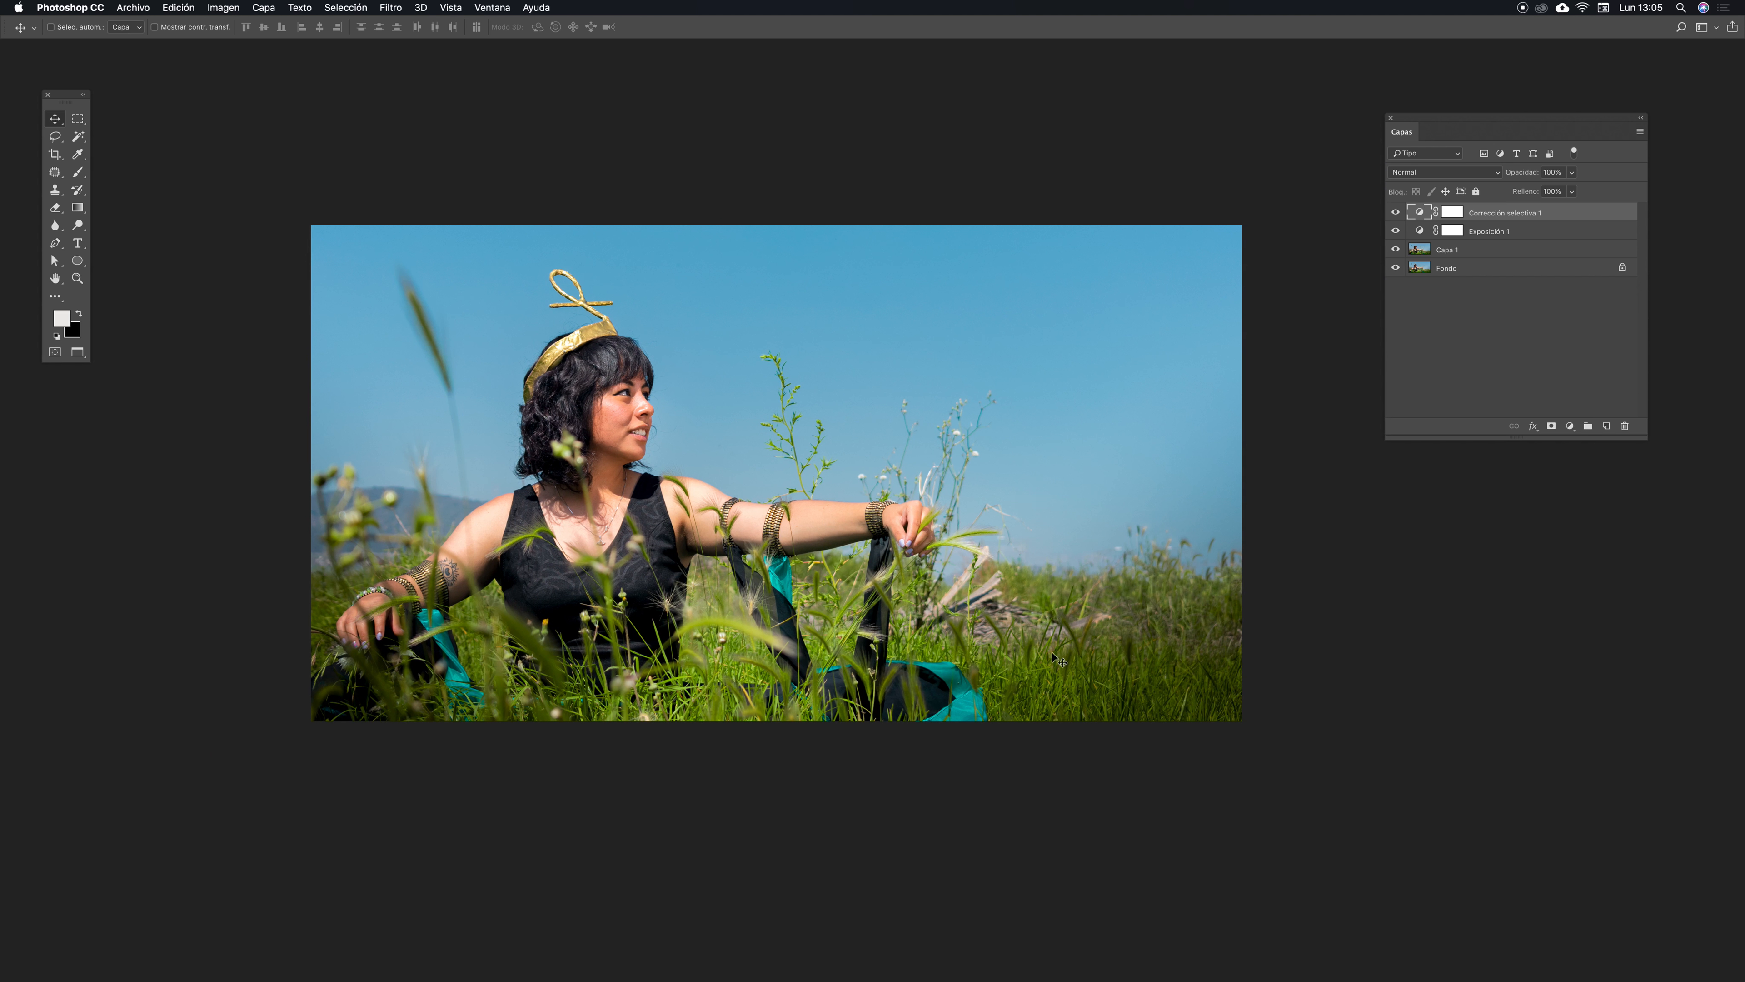
key(super+minus)
key(super+plus)
drag(1467, 119, 1462, 115)
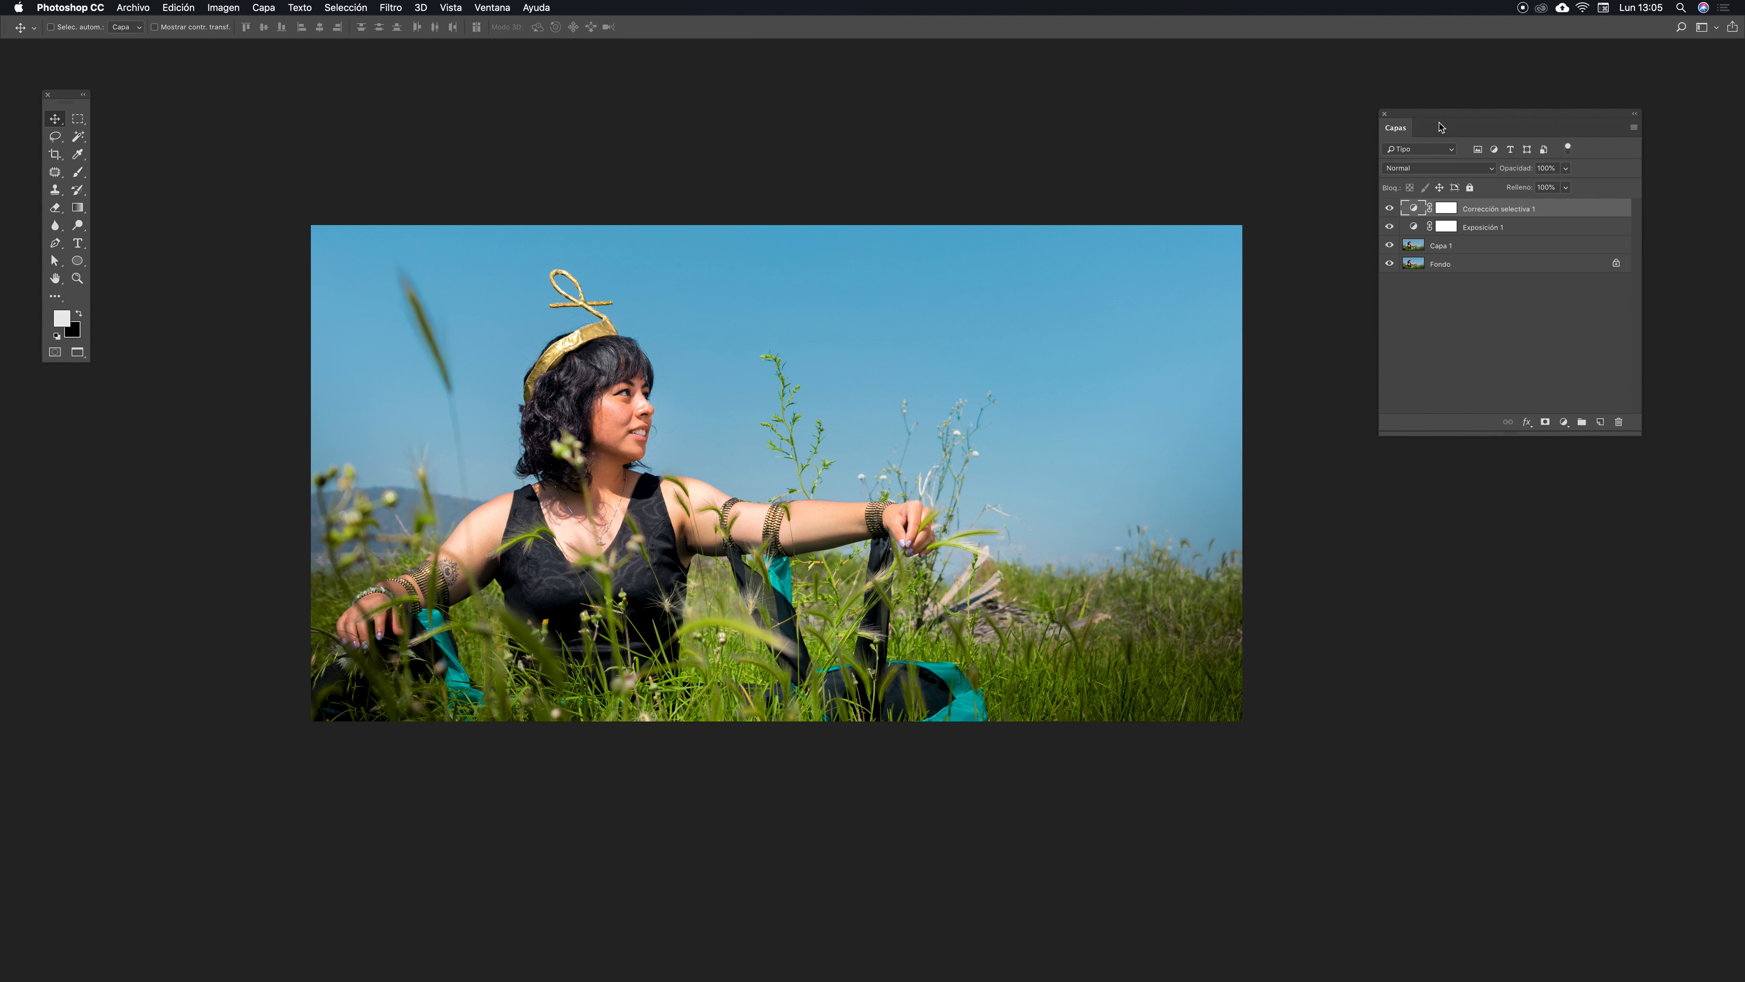
click(1452, 114)
drag(1455, 119, 1458, 117)
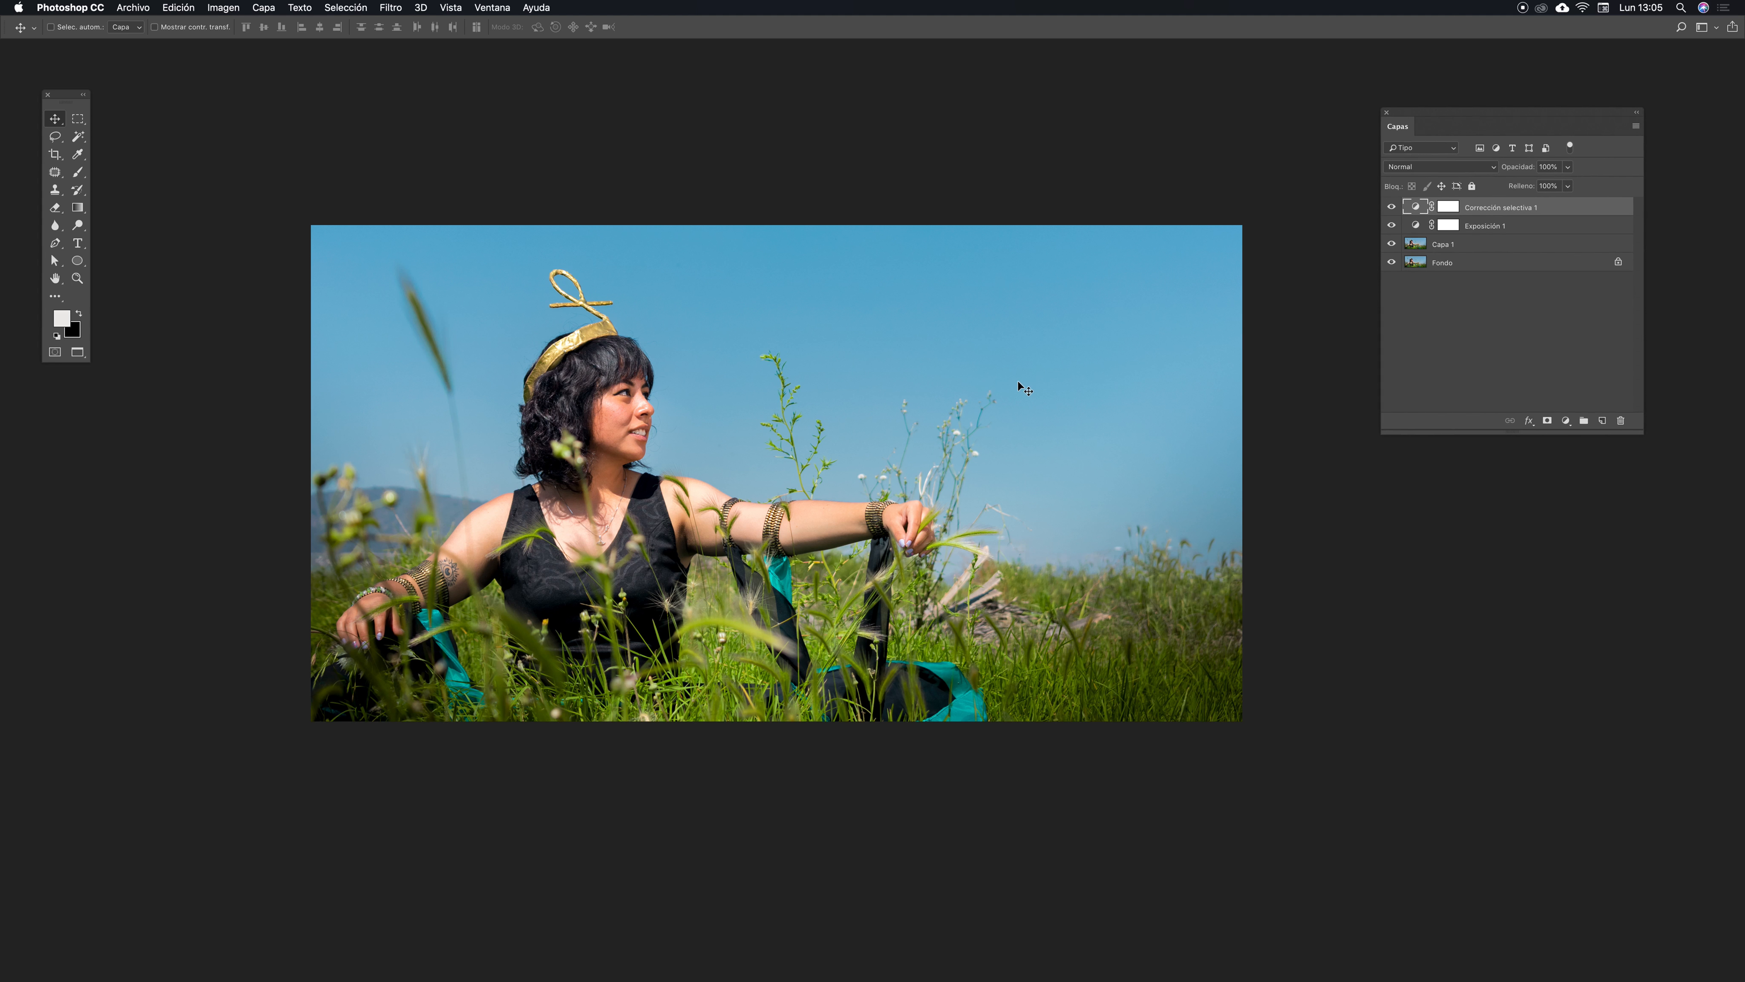